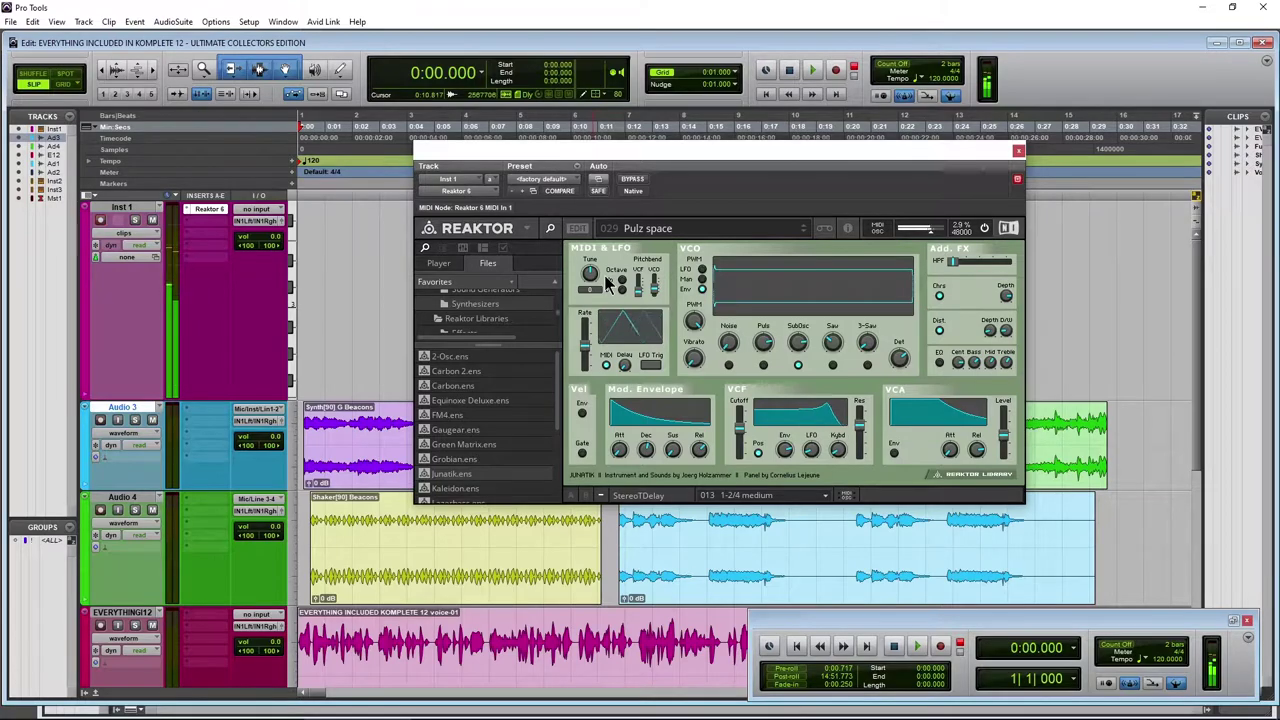
Load the Kaleidon ensemble from the synthesizer files.
scroll(476, 428, "down", 3)
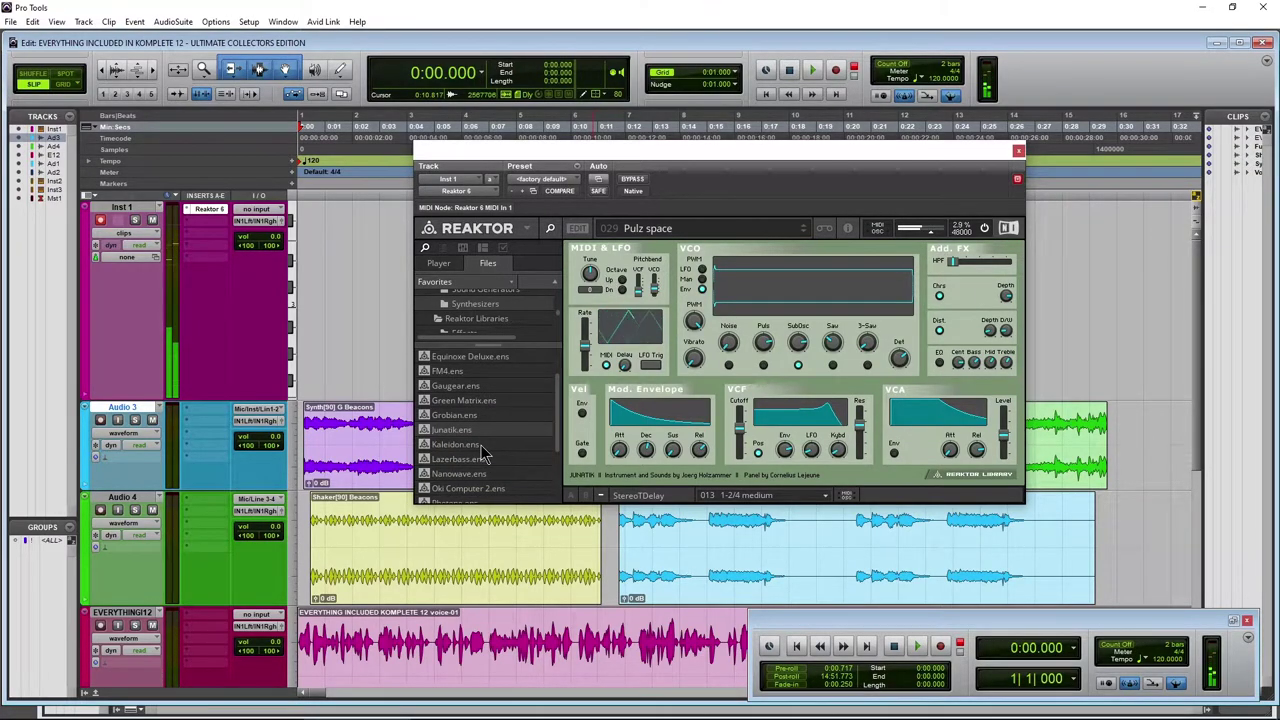
double_click(481, 446)
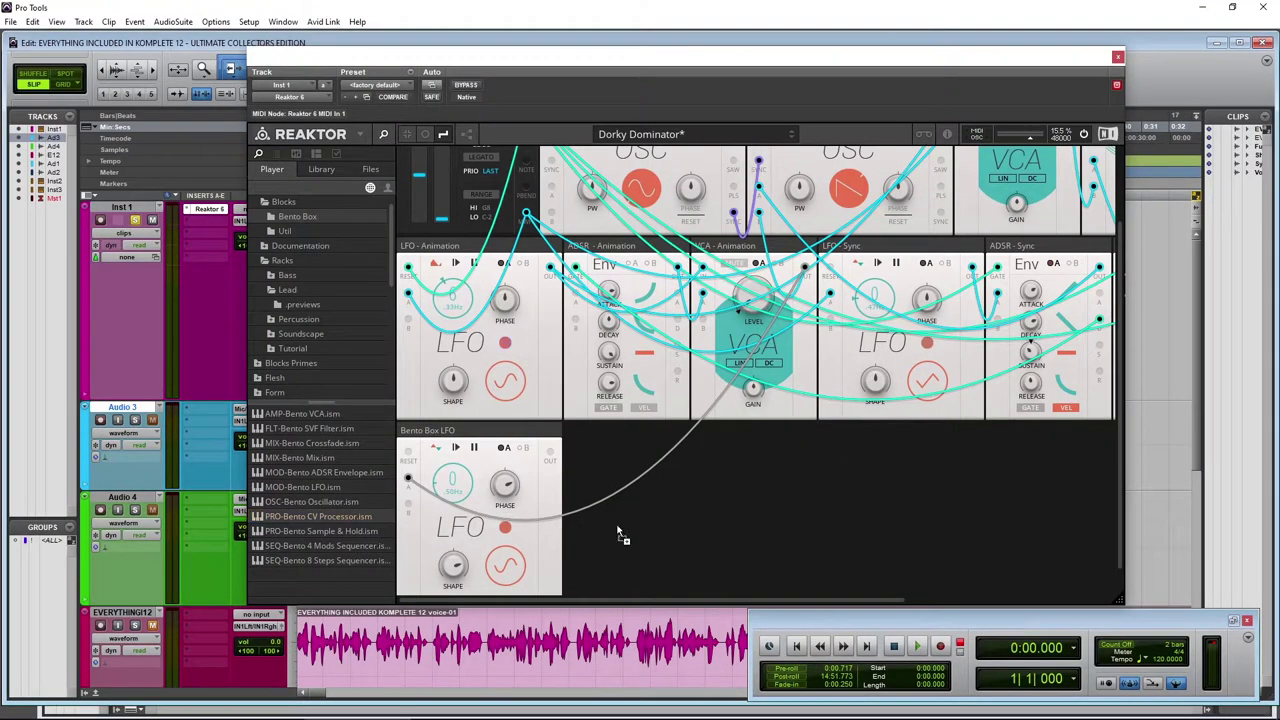
Add a Bento CV Processor beside the Bento Box LFO and patch its input to the LFO - Sync module.
left_click_drag(724, 487, 718, 496)
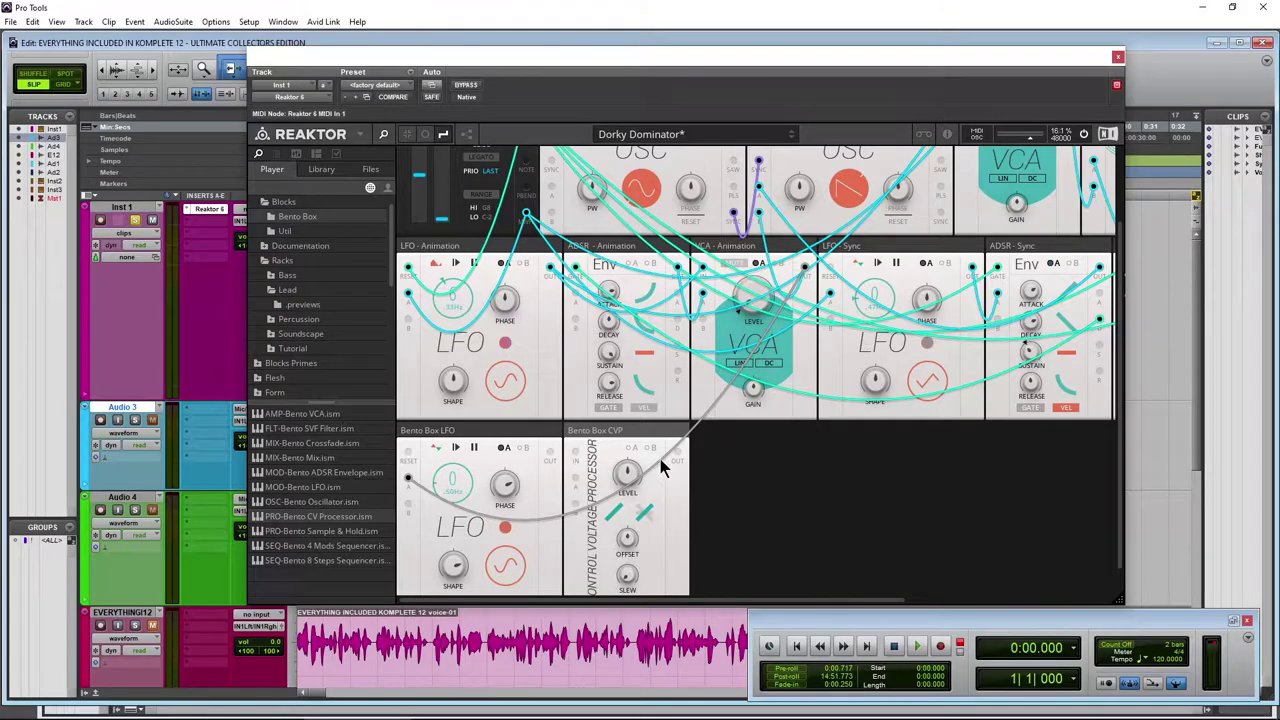
left_click_drag(575, 453, 975, 275)
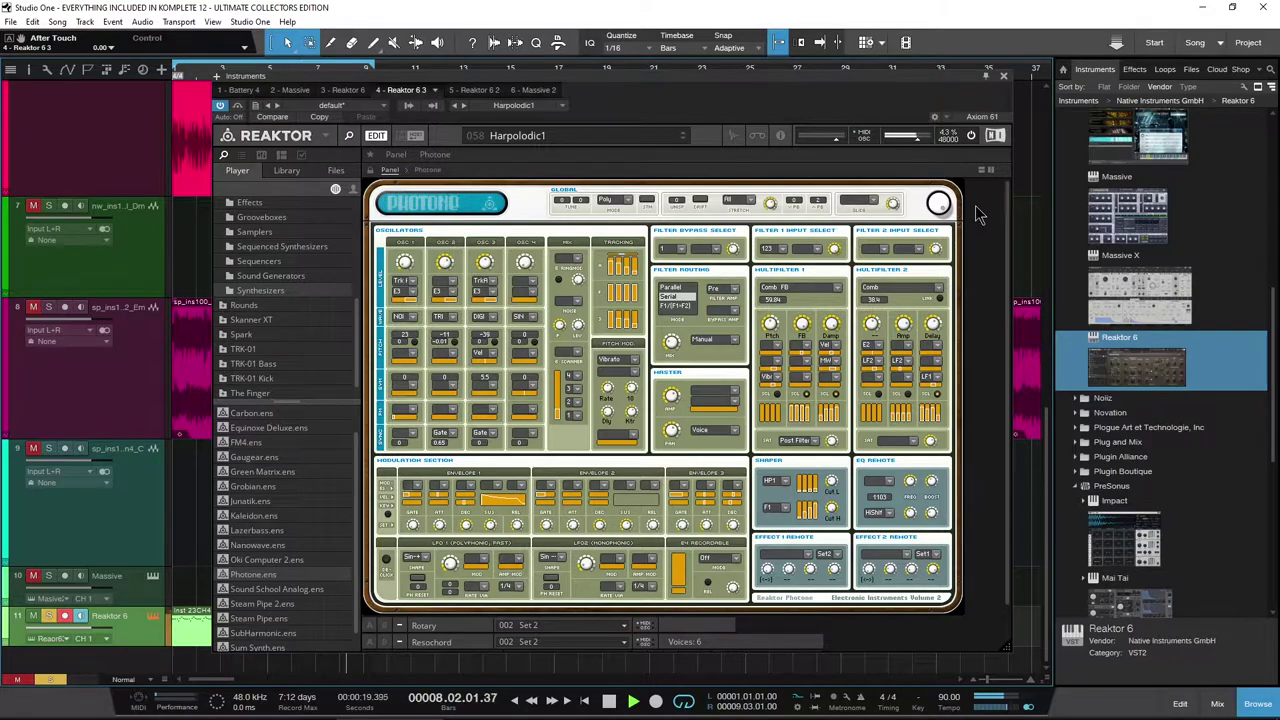
Show the Photone structure below its panel and separate the Master Level and Resochord modules from the rest of the group.
left_click(982, 172)
left_click_drag(607, 435, 740, 503)
left_click_drag(694, 366, 801, 378)
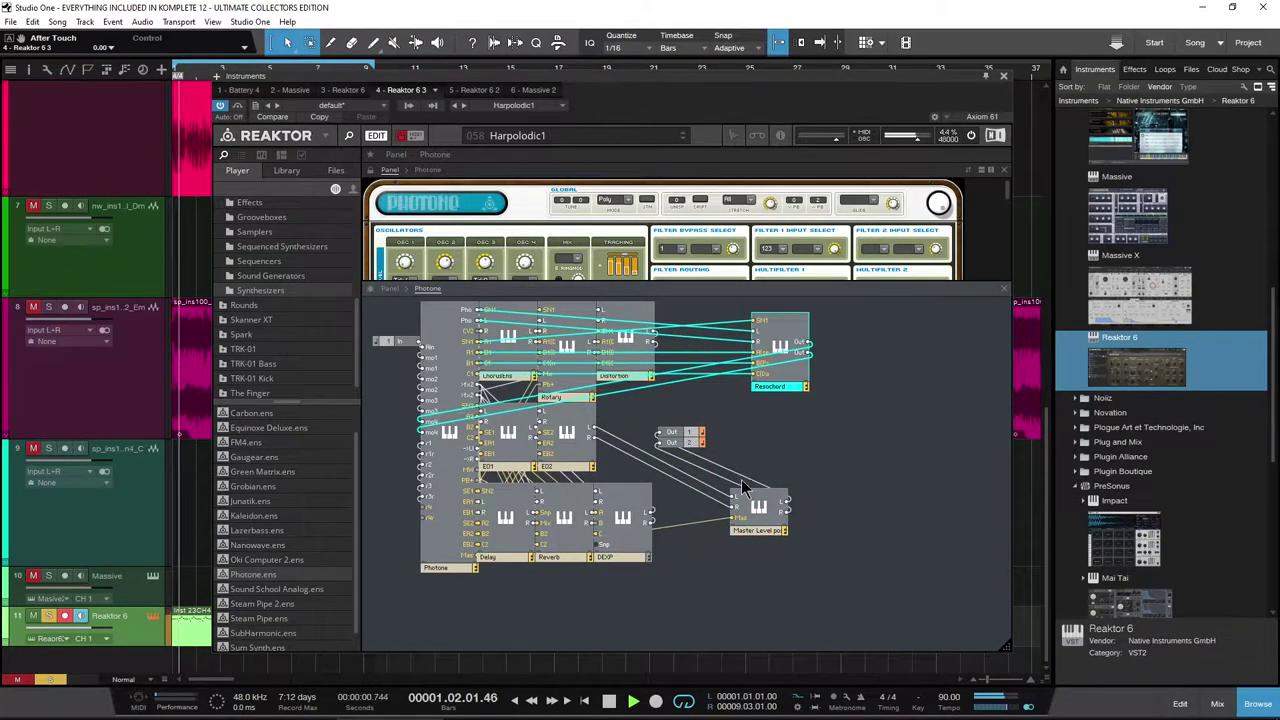
Open the list of library modules for an empty area of the Photone structure.
right_click(872, 408)
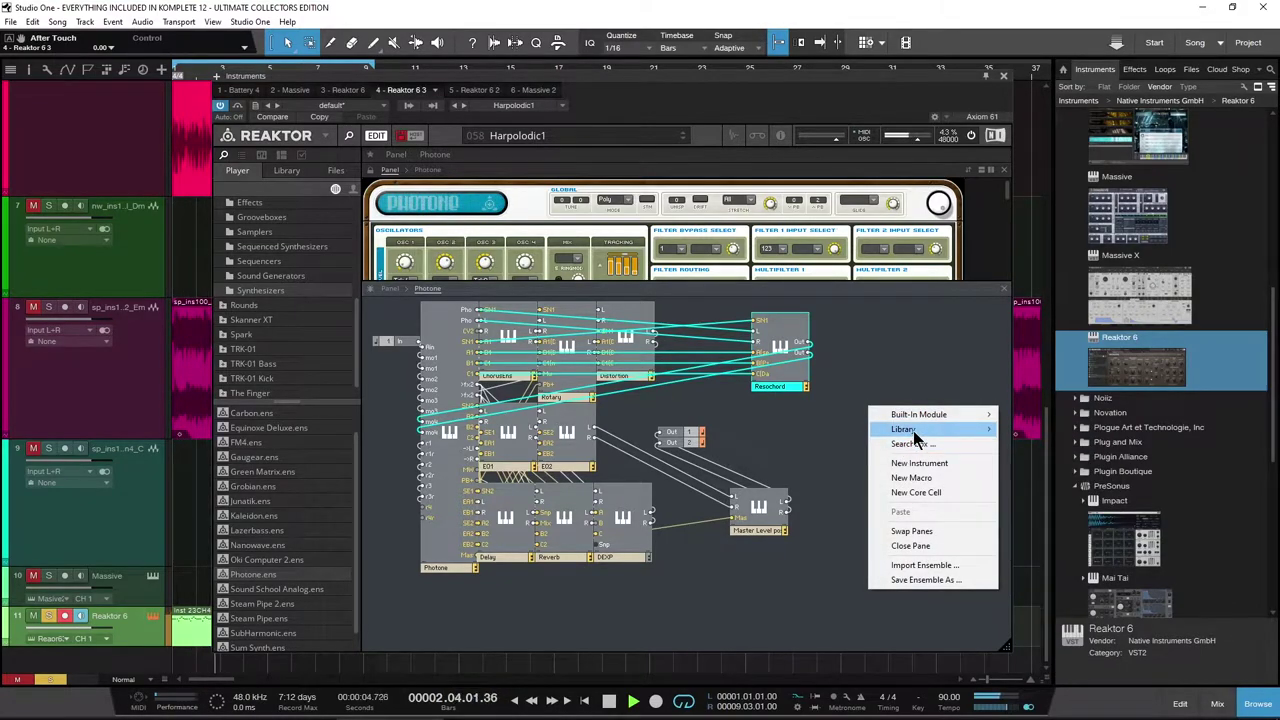
mouse_move(913, 430)
mouse_move(1018, 488)
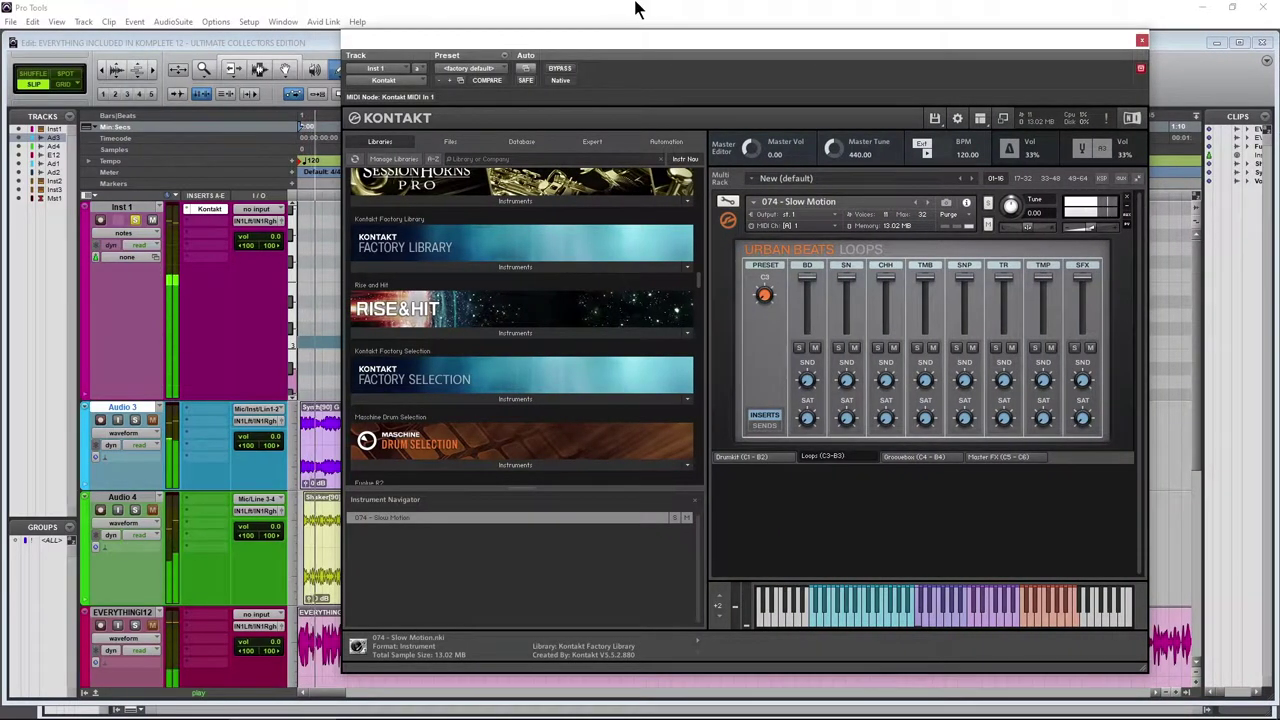
Expand the Kontakt Factory Library instruments and go from the 1 - Performances kits back up to the top-level categories.
left_click(515, 266)
scroll(460, 355, "down", 10)
scroll(445, 352, "up", 10)
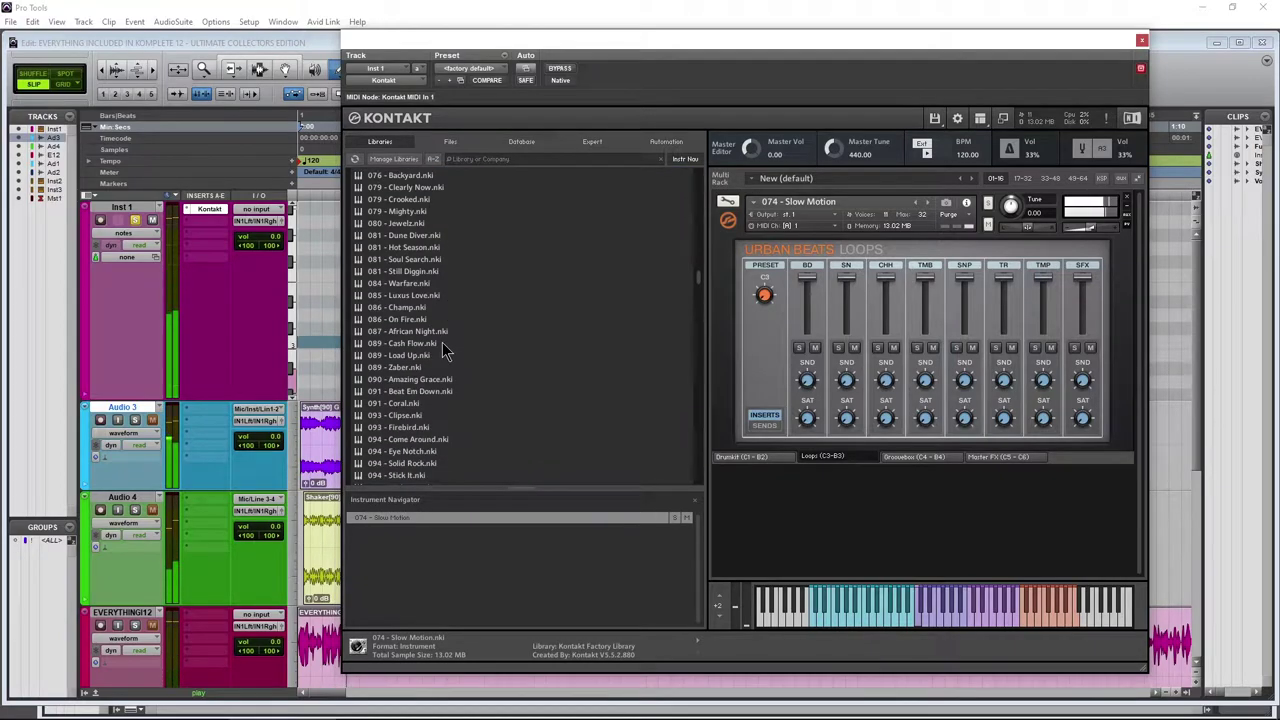
left_click(413, 303)
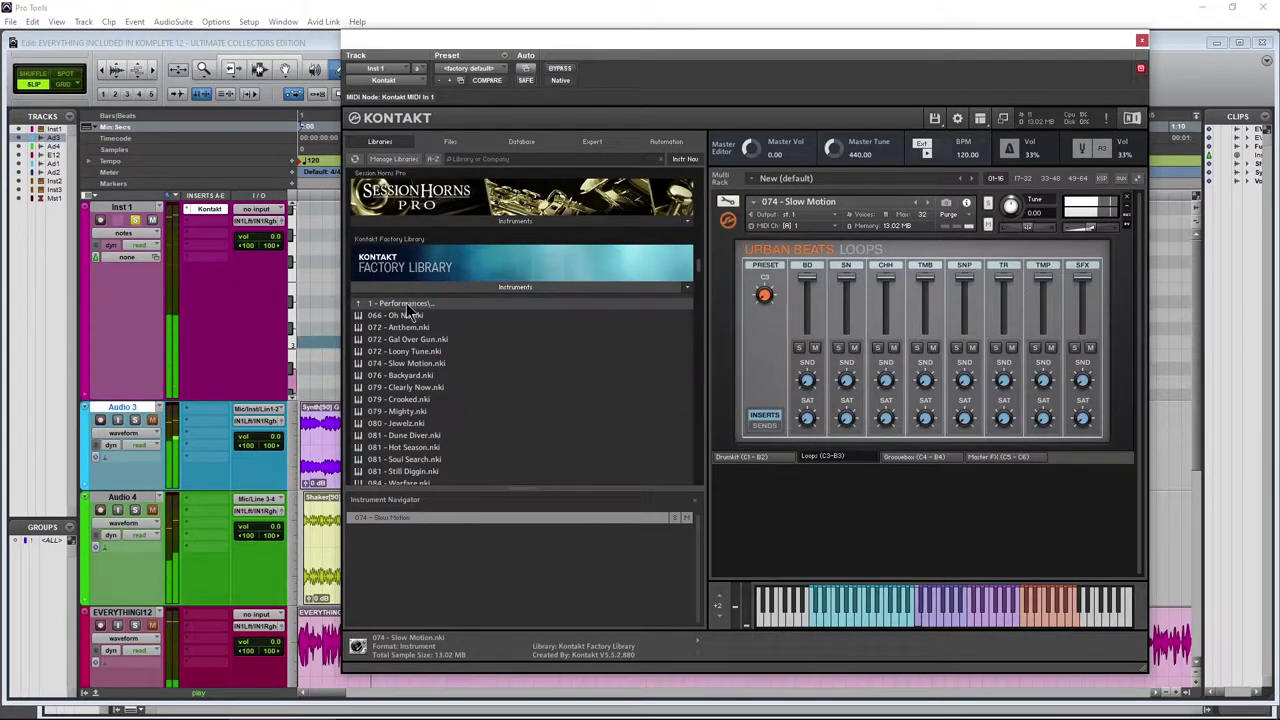
left_click(404, 303)
left_click(403, 246)
left_click(404, 246)
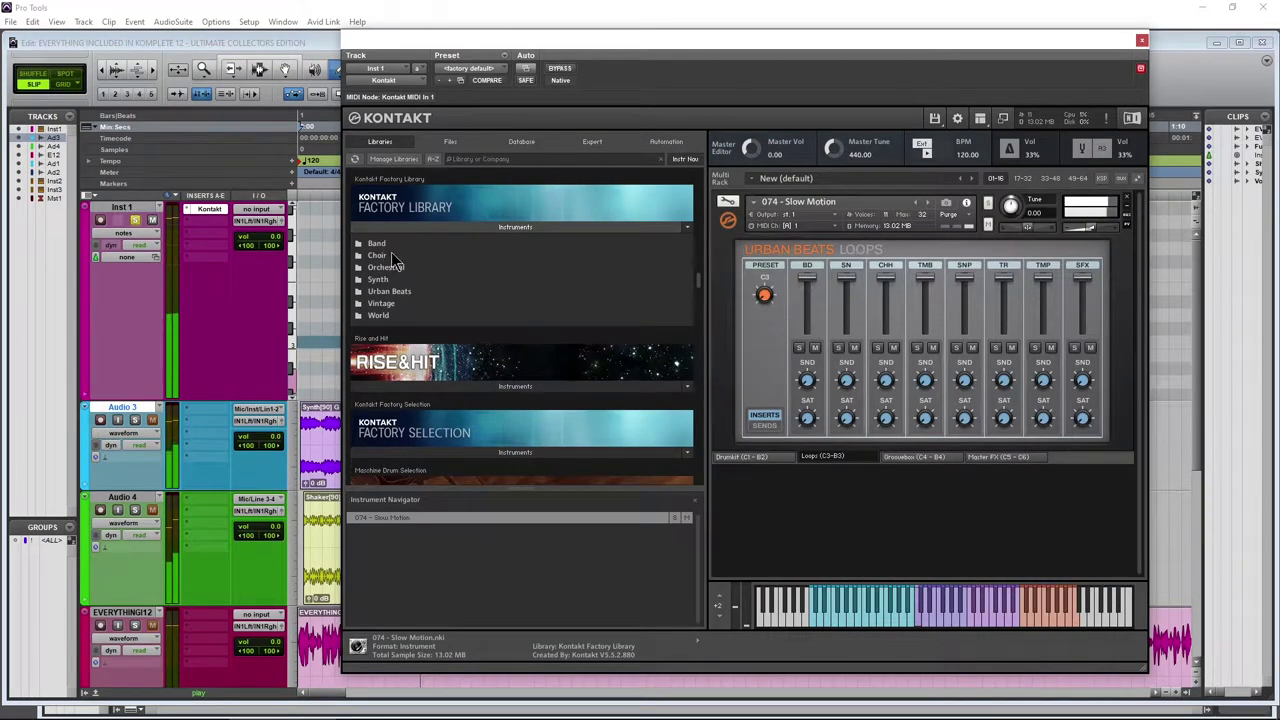
Browse the Choir and Orchestral folders of the Kontakt Factory Library and return to the top-level categories.
left_click(401, 256)
left_click(395, 244)
left_click(406, 270)
scroll(420, 303, "down", 1)
scroll(430, 304, "up", 2)
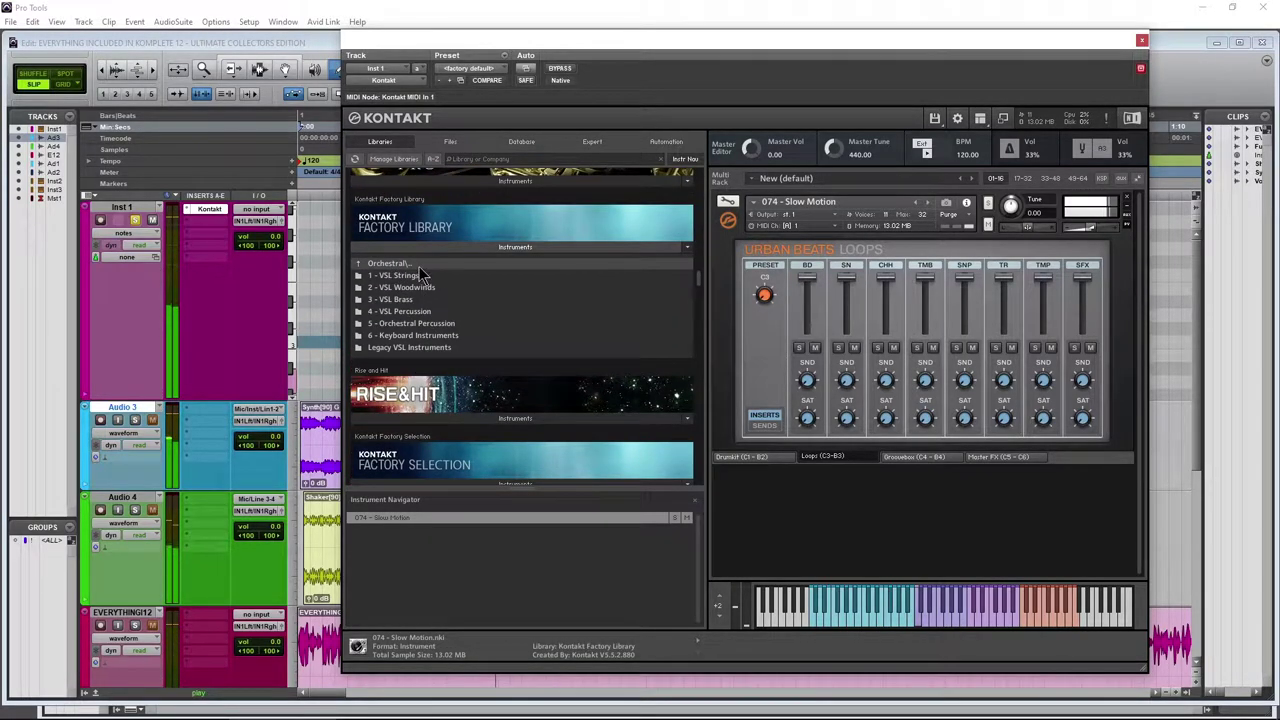
left_click(421, 265)
scroll(451, 303, "down", 1)
scroll(451, 303, "up", 3)
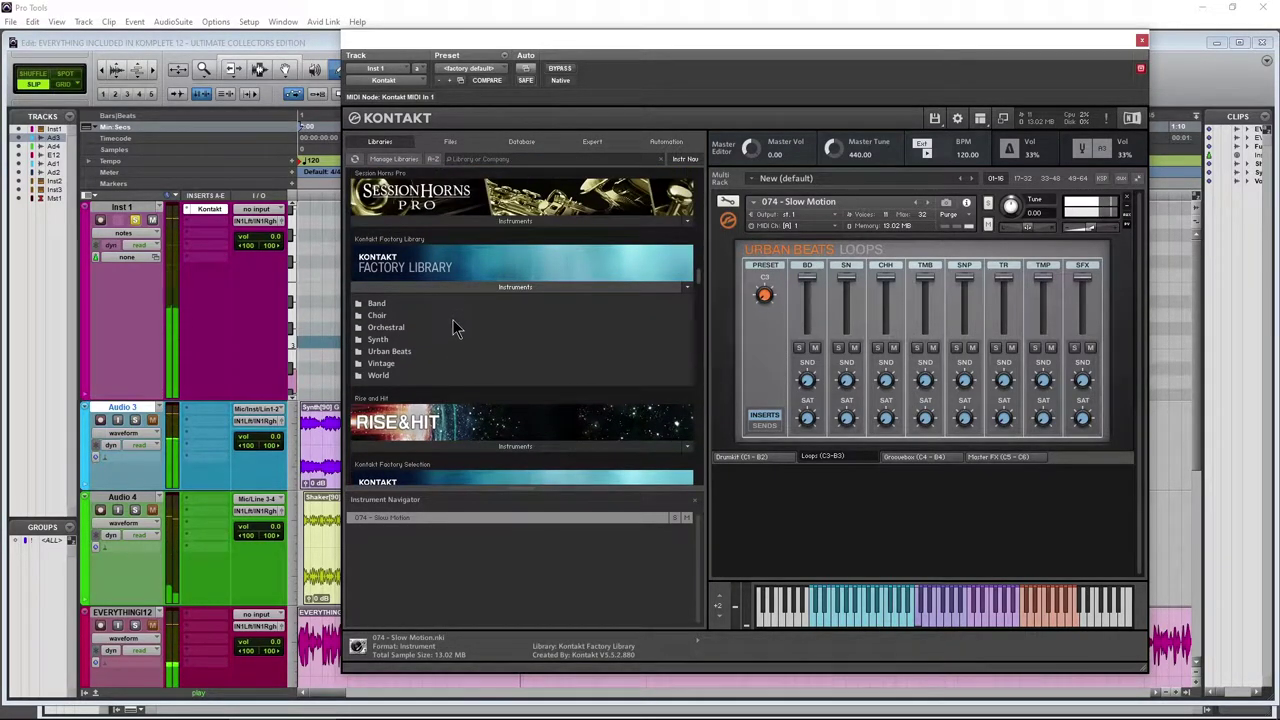
scroll(485, 349, "up", 1)
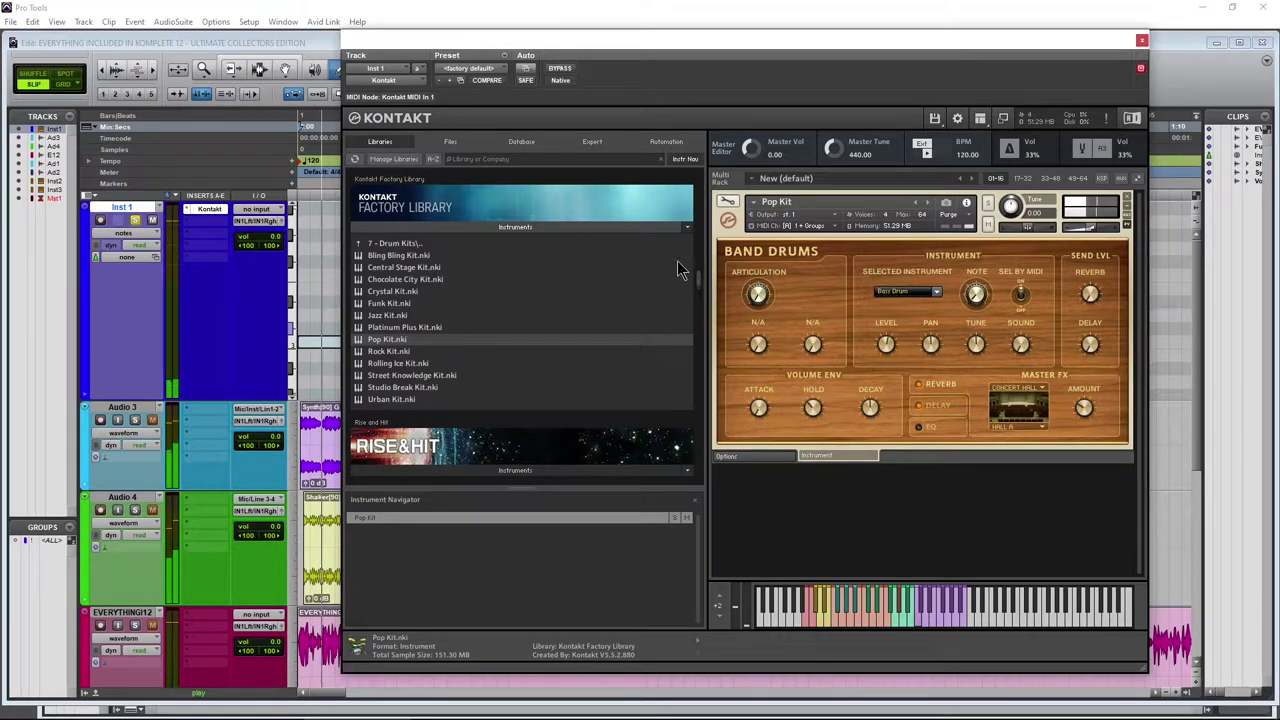
mouse_move(699, 272)
left_mouse_down()
mouse_move(713, 186)
mouse_move(687, 420)
mouse_move(700, 273)
mouse_move(701, 286)
left_mouse_up()
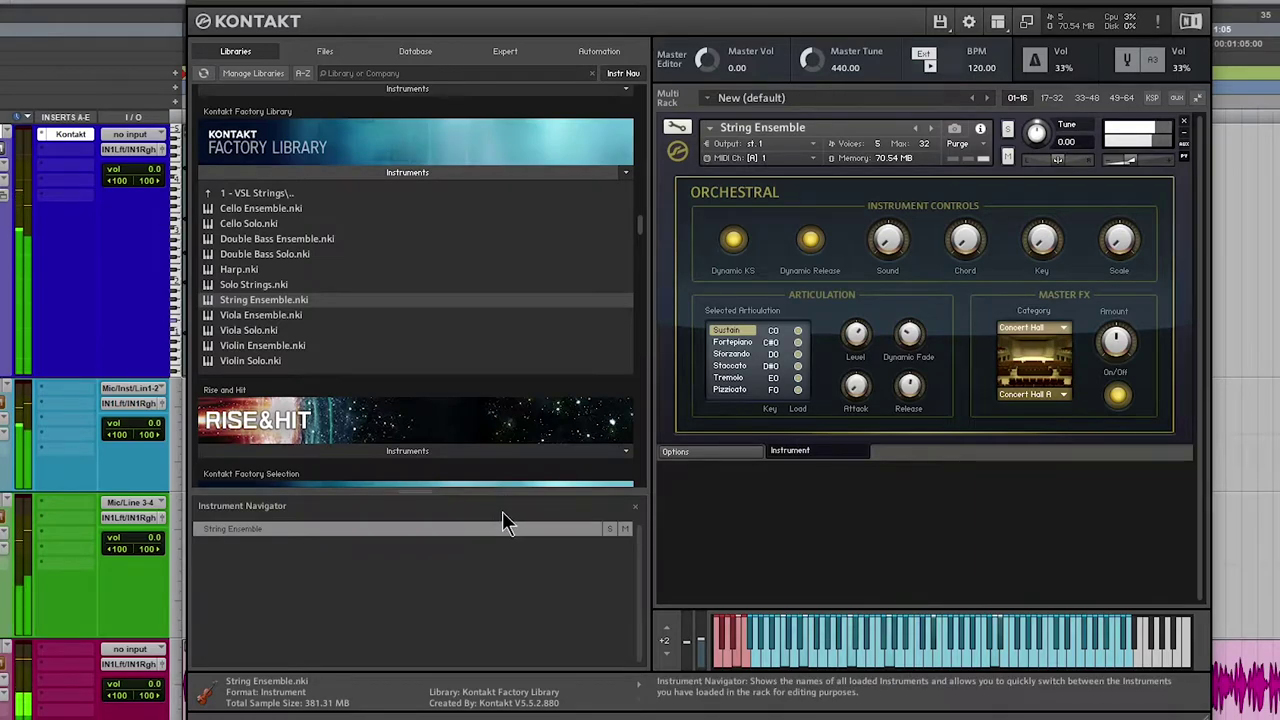
scroll(277, 288, "down", 1)
scroll(280, 292, "up", 1)
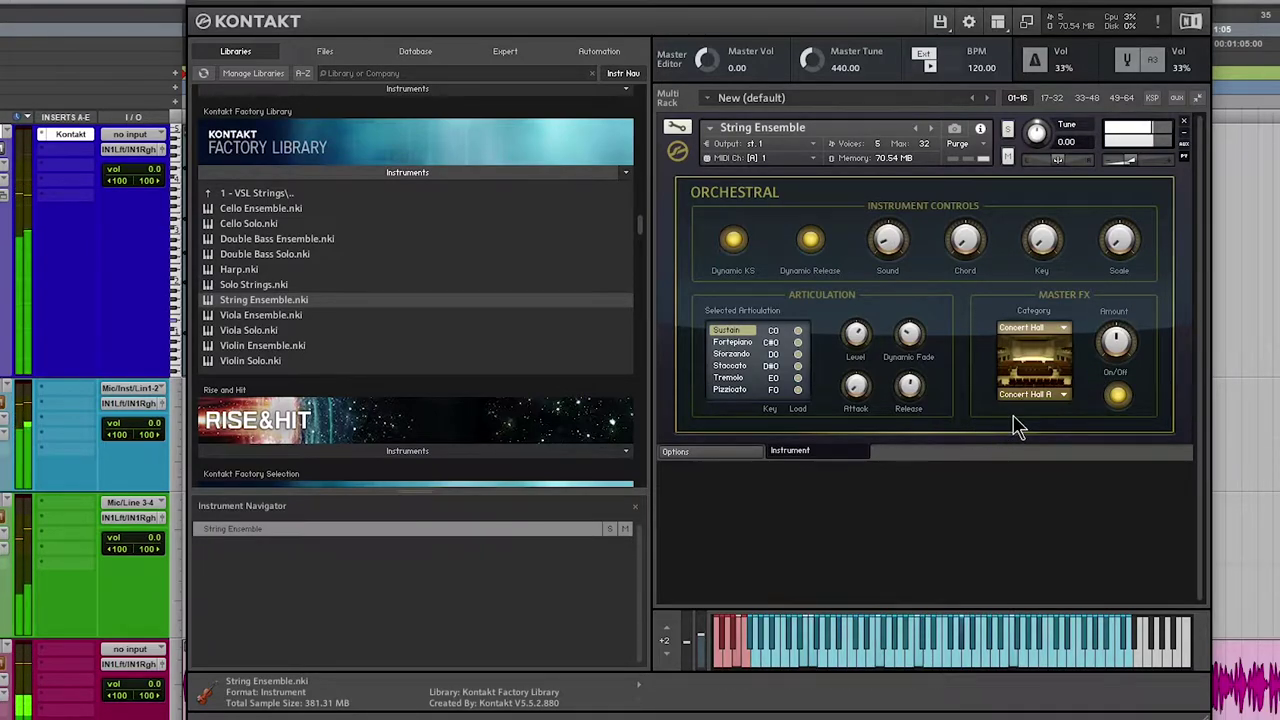
Open the Master FX category list of the String Ensemble instrument.
left_click(1065, 331)
left_click(970, 310)
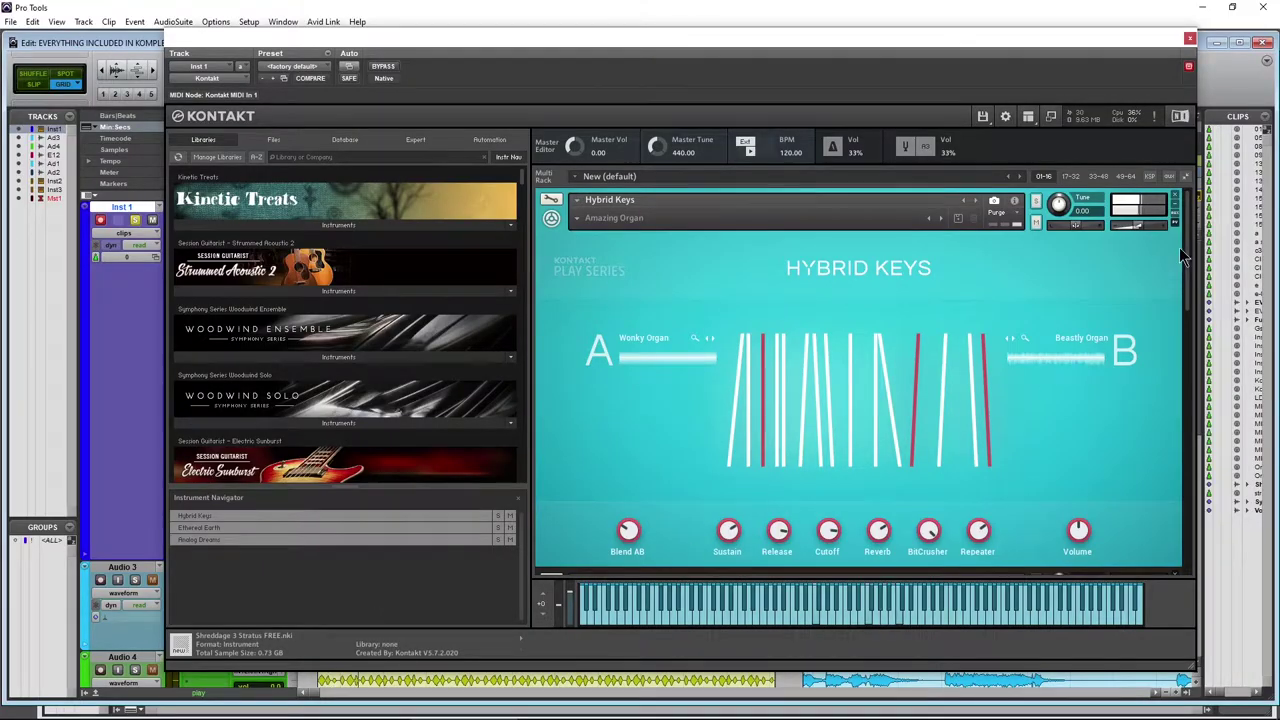
Look through the instruments loaded in the Kontakt rack and the list of installed libraries.
mouse_move(1190, 243)
left_mouse_down()
mouse_move(1199, 488)
mouse_move(1190, 243)
left_mouse_up()
scroll(442, 389, "down", 1)
scroll(442, 389, "down", 15)
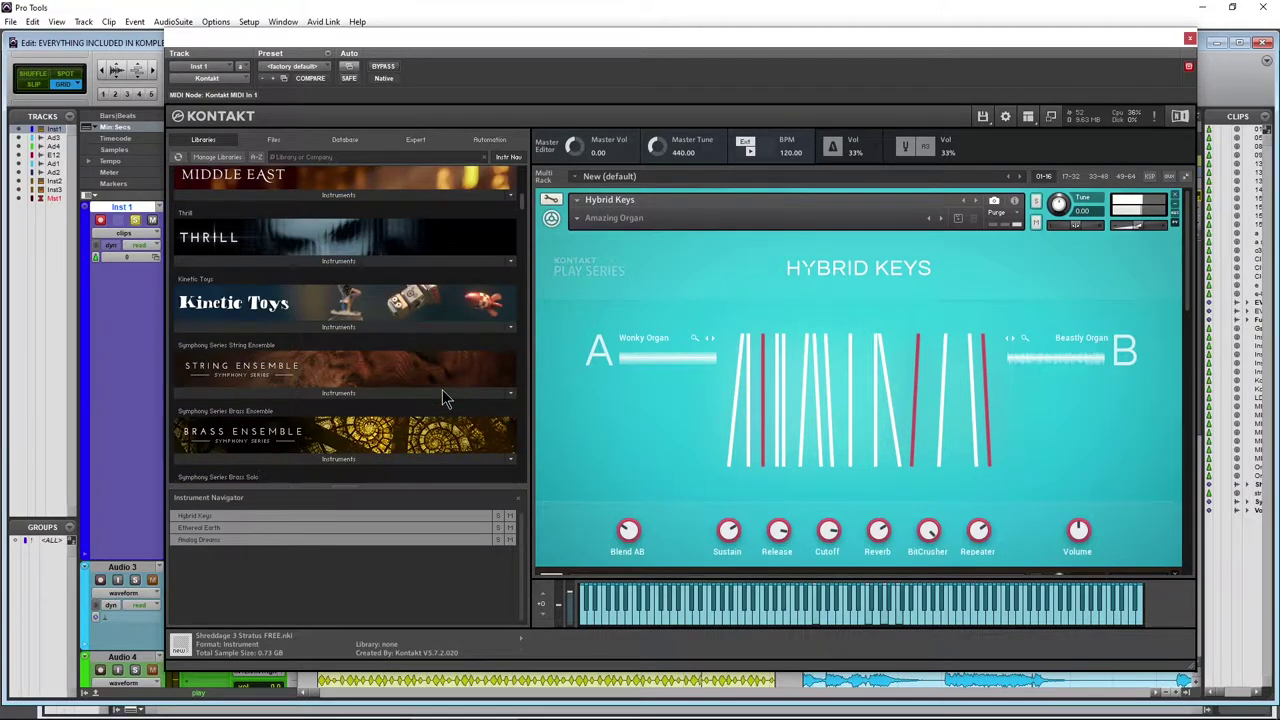
scroll(442, 391, "down", 2)
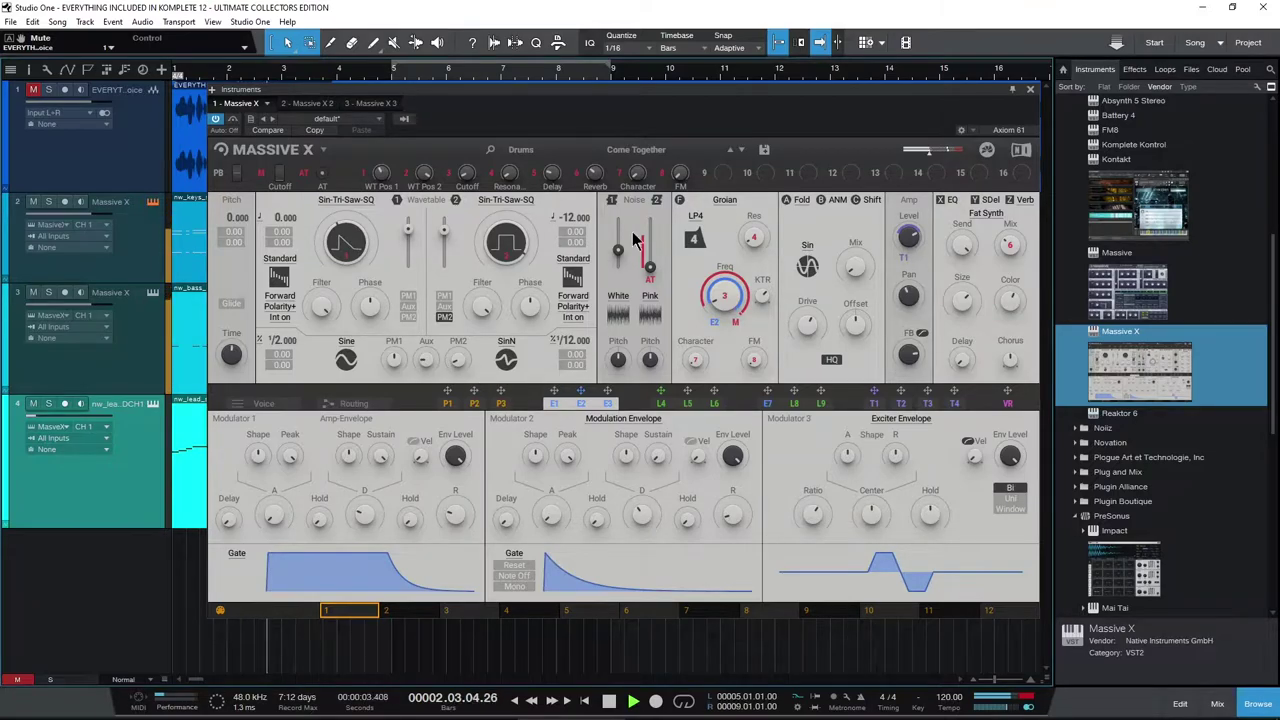
Browse the Massive X presets by type, including Bowed Strings, Brass, Drums, Mallet Instruments, Percussion, Sound Effects and Synth Misc.
left_click(645, 150)
left_click(511, 260)
left_click(497, 272)
left_click(498, 284)
left_click(513, 321)
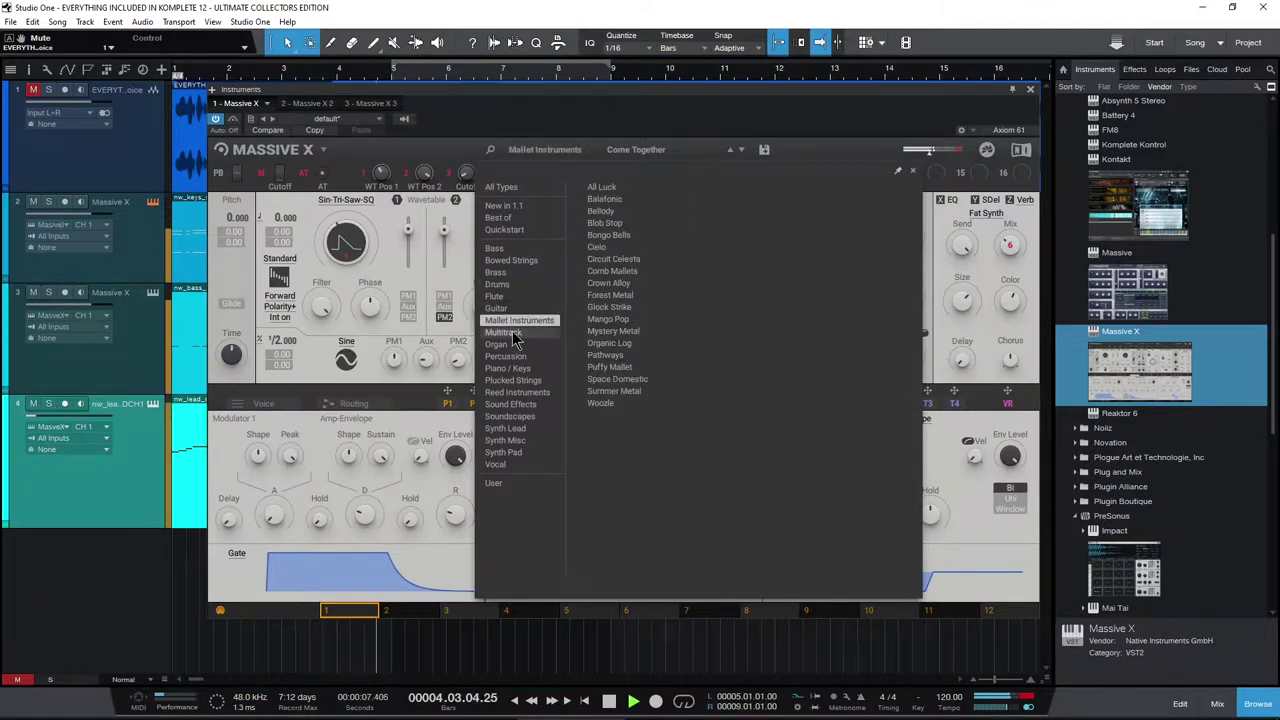
left_click(505, 356)
left_click(510, 404)
left_click(509, 441)
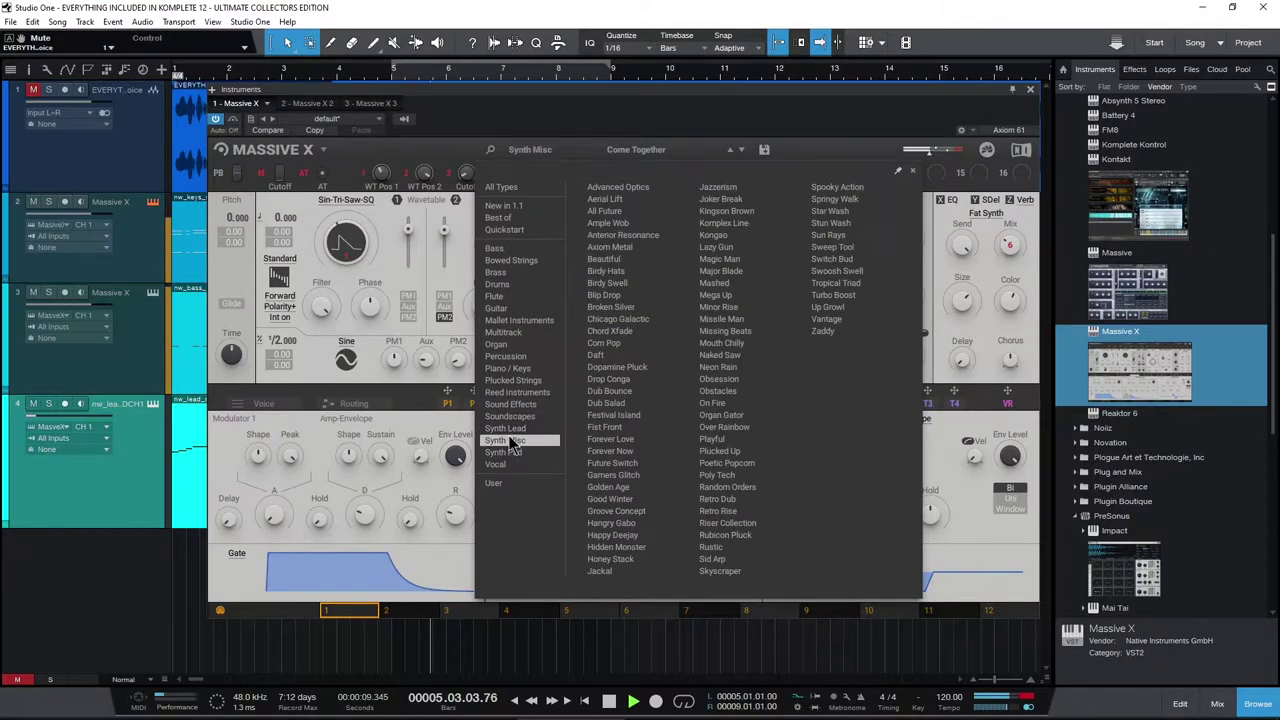
left_click(628, 158)
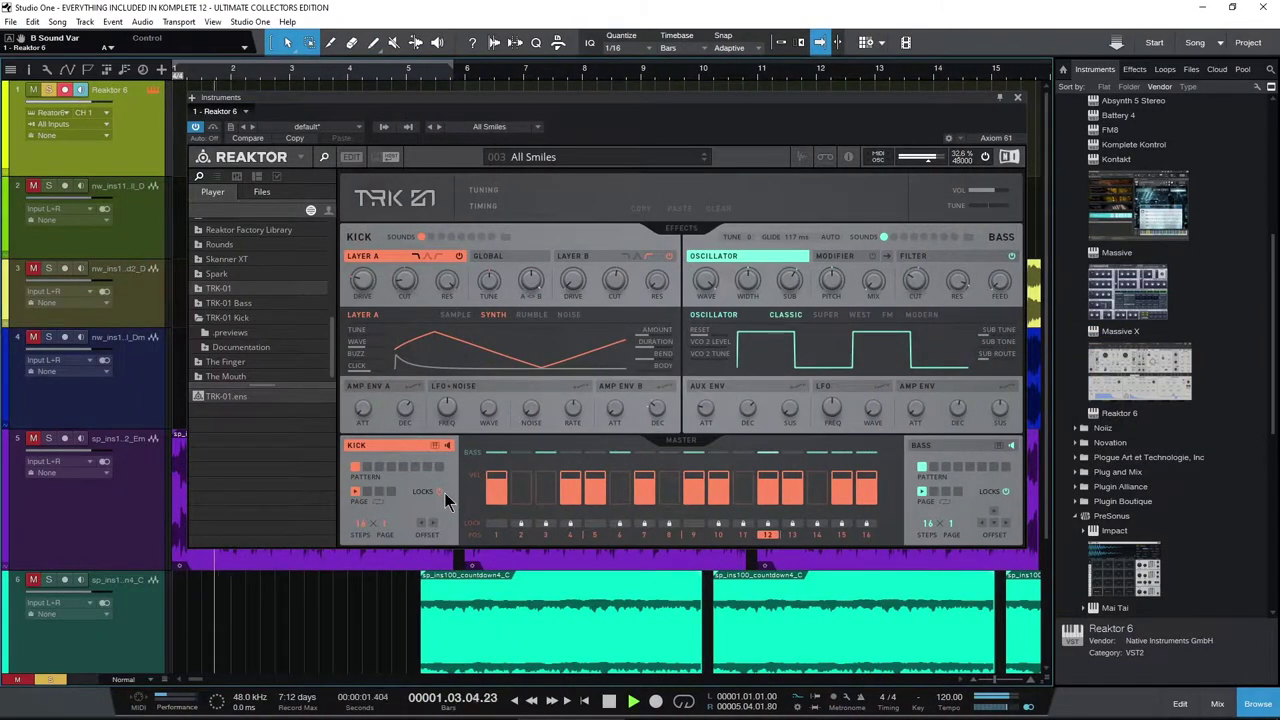
Add kick hits on steps 2 and 11 and a bass note on step 5 in the TRK-01 All Smiles pattern.
left_click(525, 494)
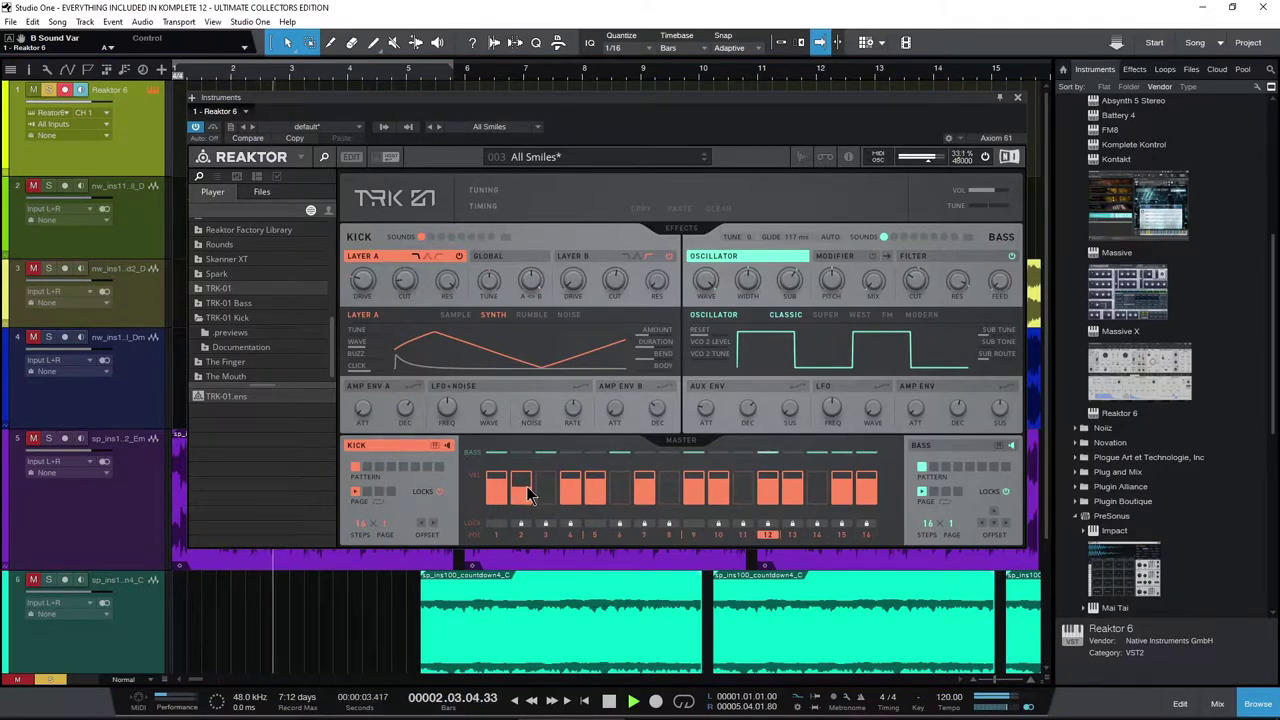
left_click(918, 463)
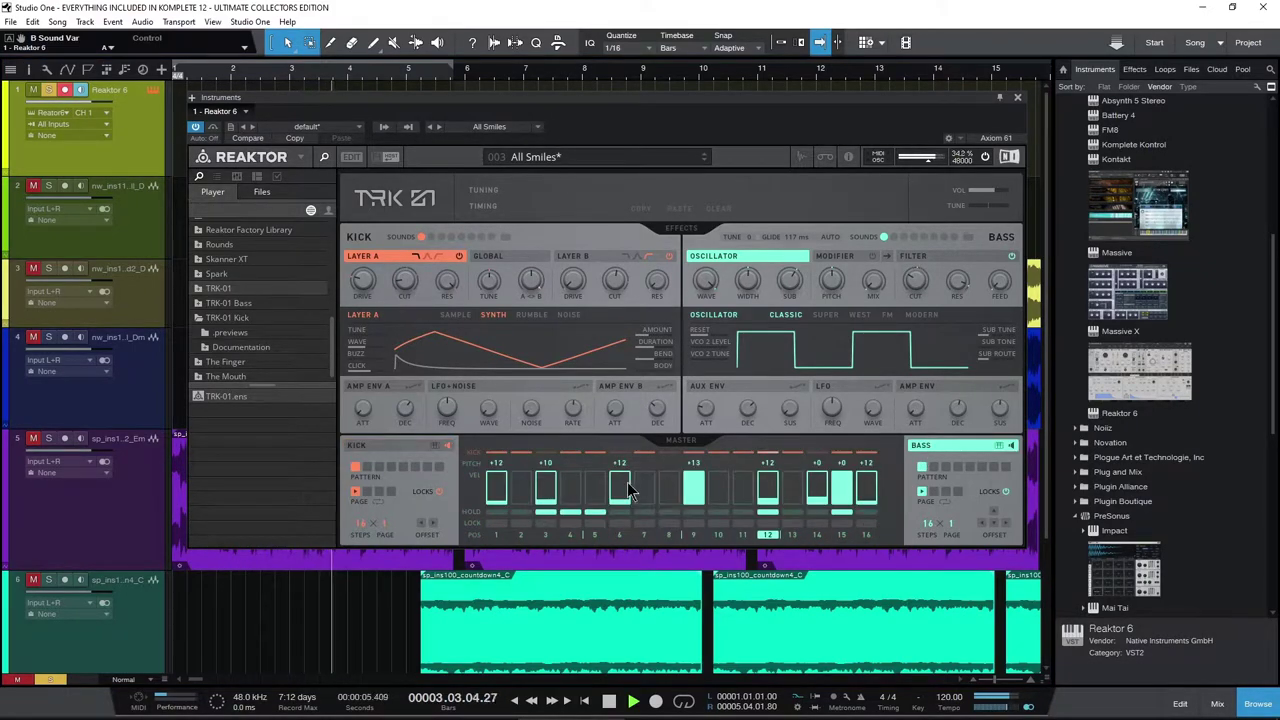
left_click(596, 490)
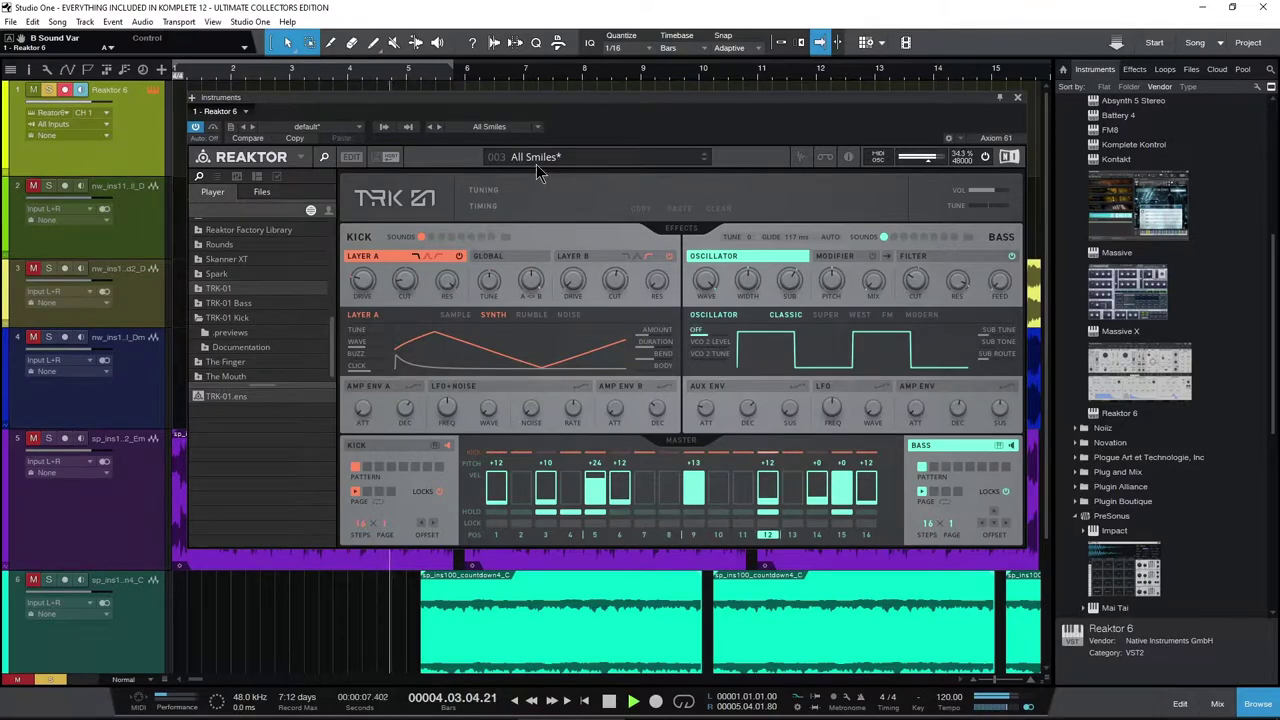
left_click(420, 460)
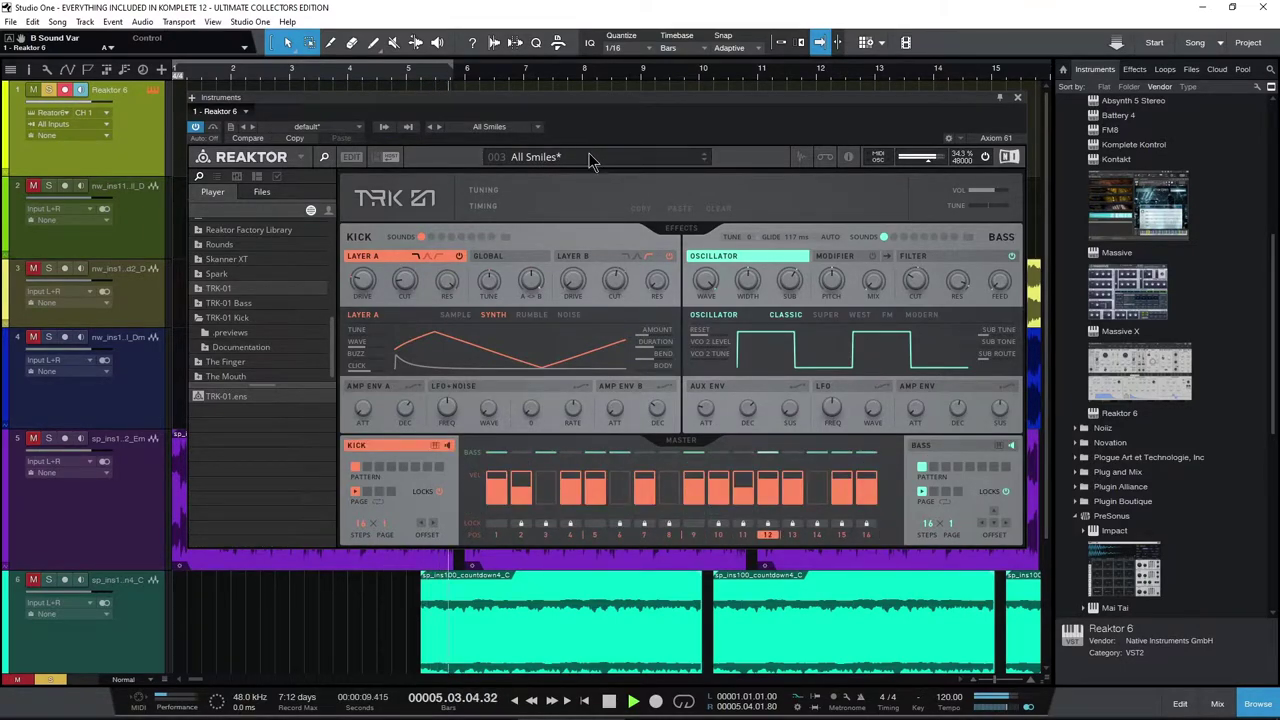
Load the TRK-01 preset Lime and show its bass sequence.
left_click(590, 160)
left_click(568, 263)
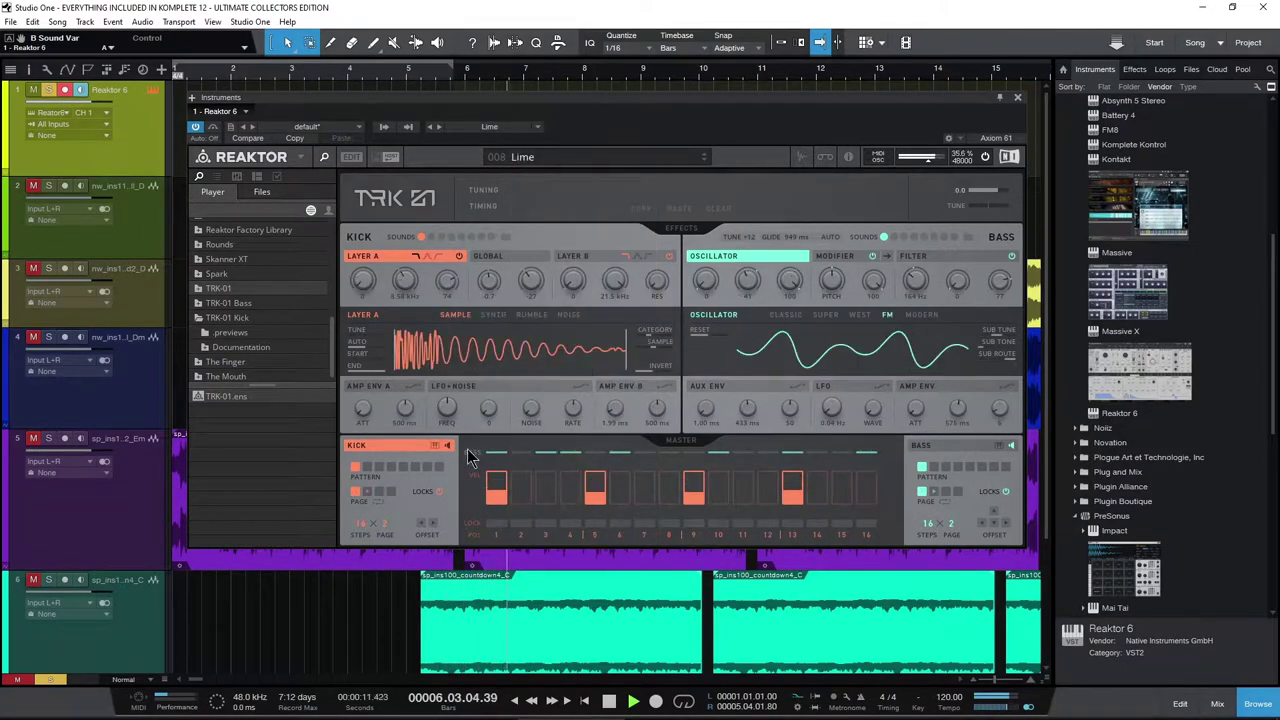
left_click(906, 452)
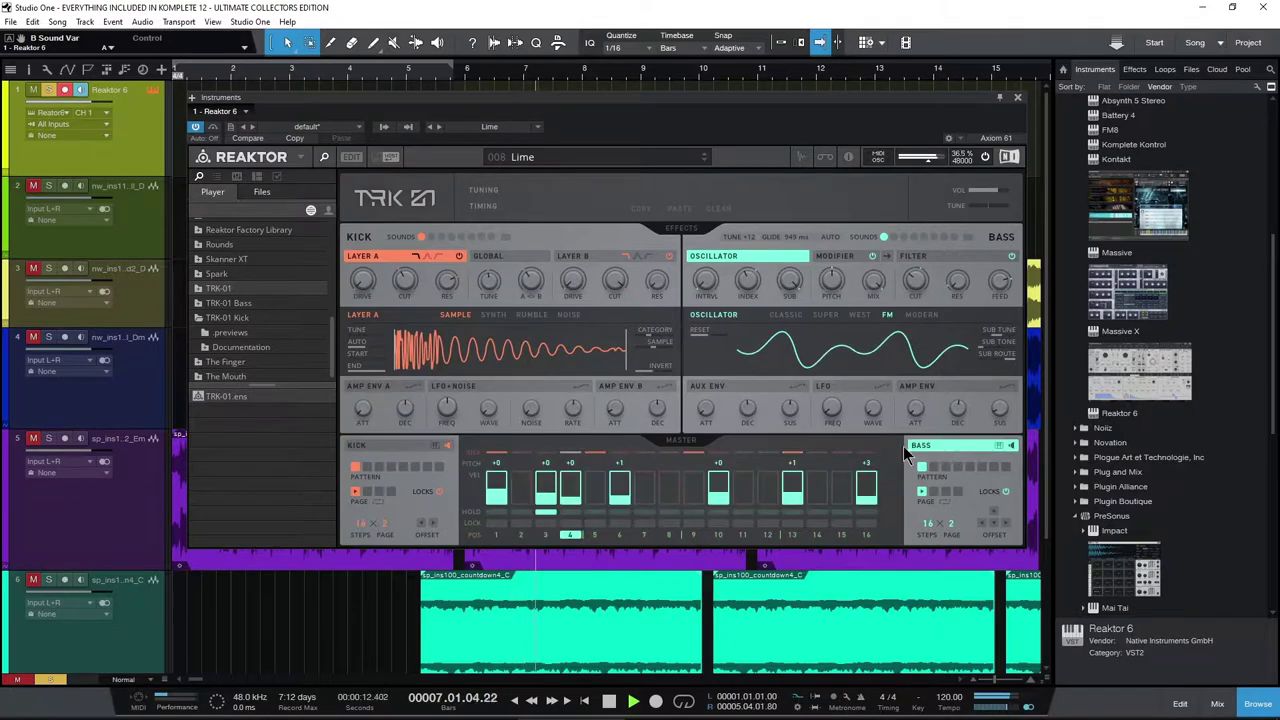
Load the TRK-01 preset Surreal Spacer and show its kick sequence.
left_click(557, 162)
left_click(556, 291)
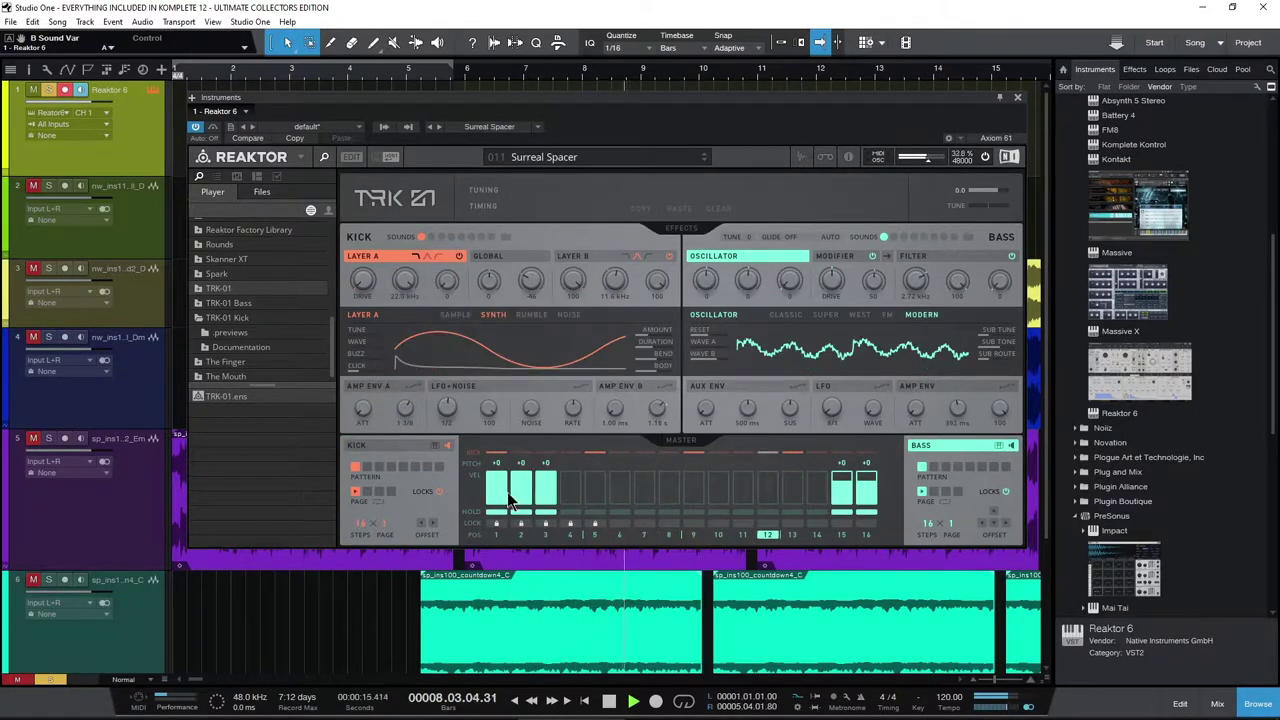
left_click(397, 444)
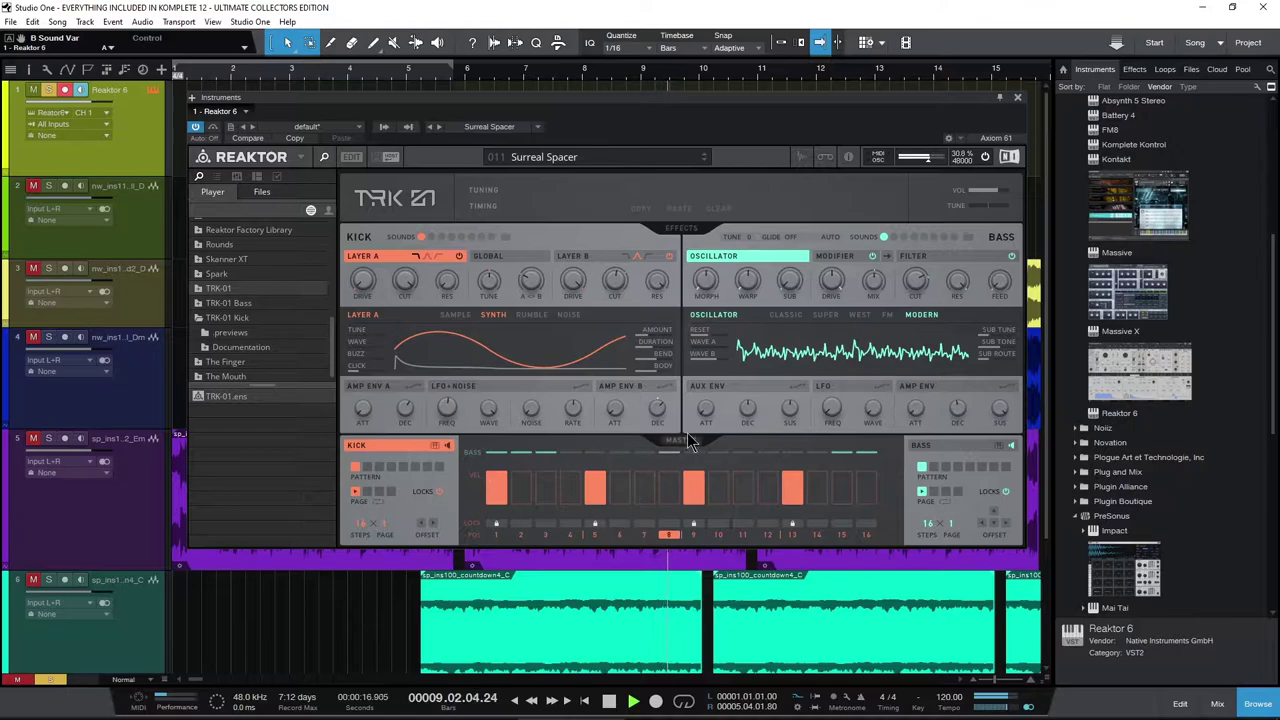
Replace Surreal Spacer with another TRK-01 preset.
left_click(591, 163)
left_click(605, 354)
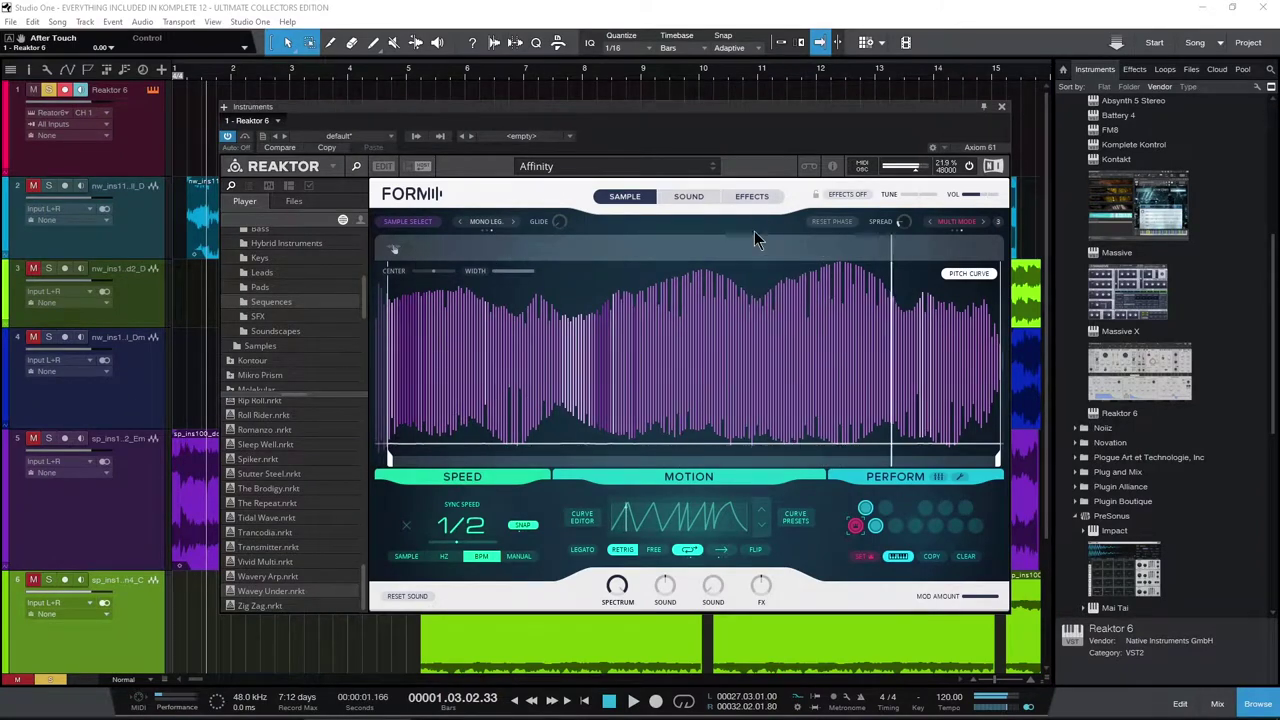
View the Sound and Effects pages of Form's Affinity preset and return to the Sample page.
left_click(712, 198)
left_click(740, 198)
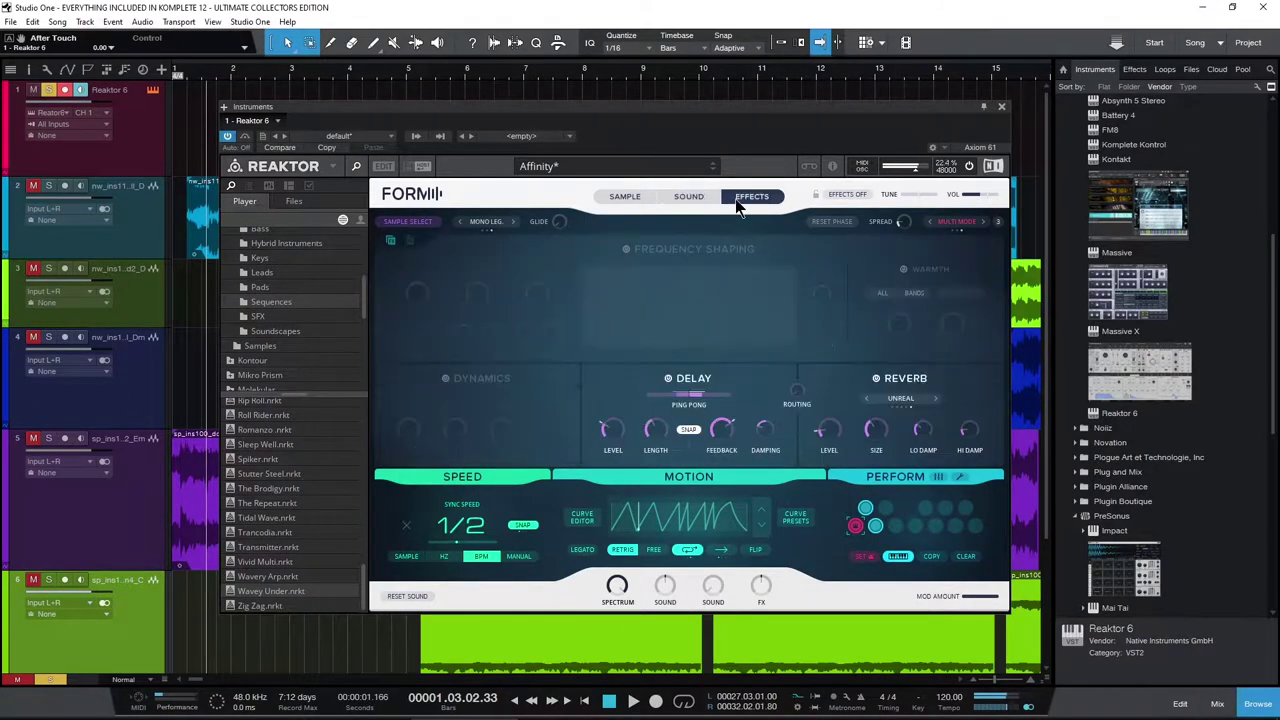
left_click(626, 197)
Load the Form preset Anonmaly.
left_click(560, 166)
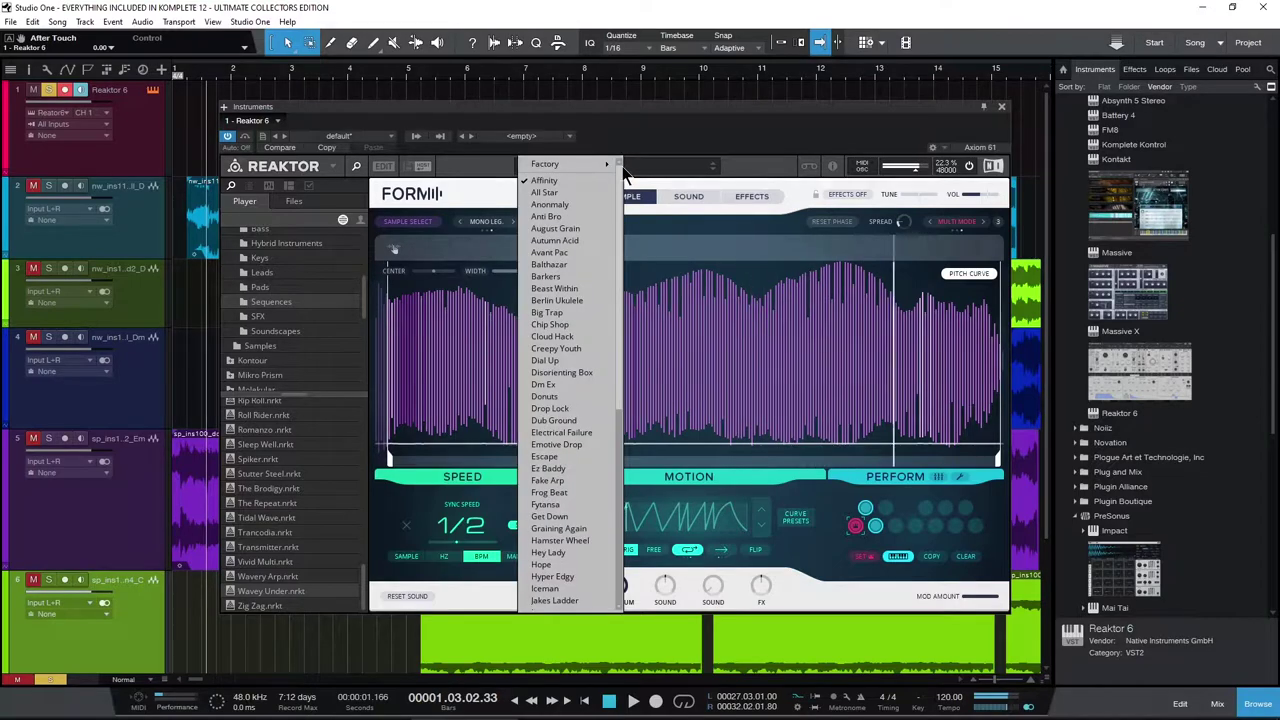
left_click(572, 206)
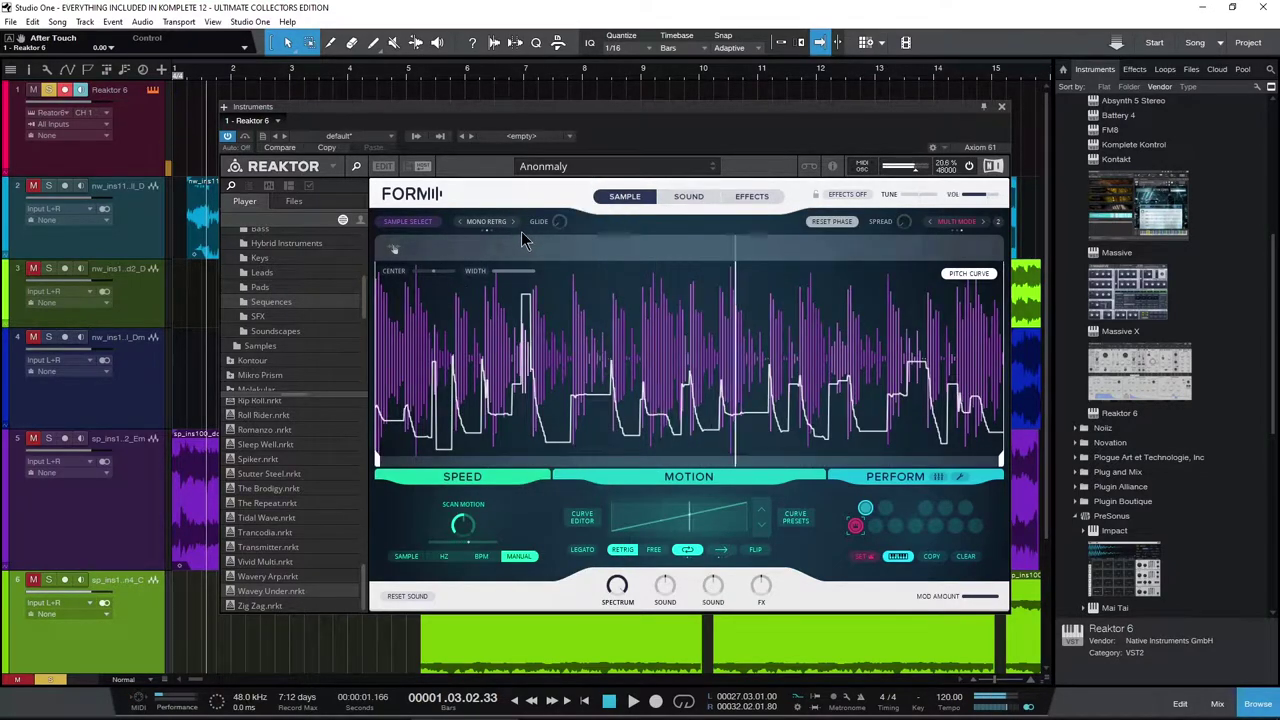
Check the Form preset list, then view the Sound and Effects pages of the Anonmaly preset.
left_click(552, 167)
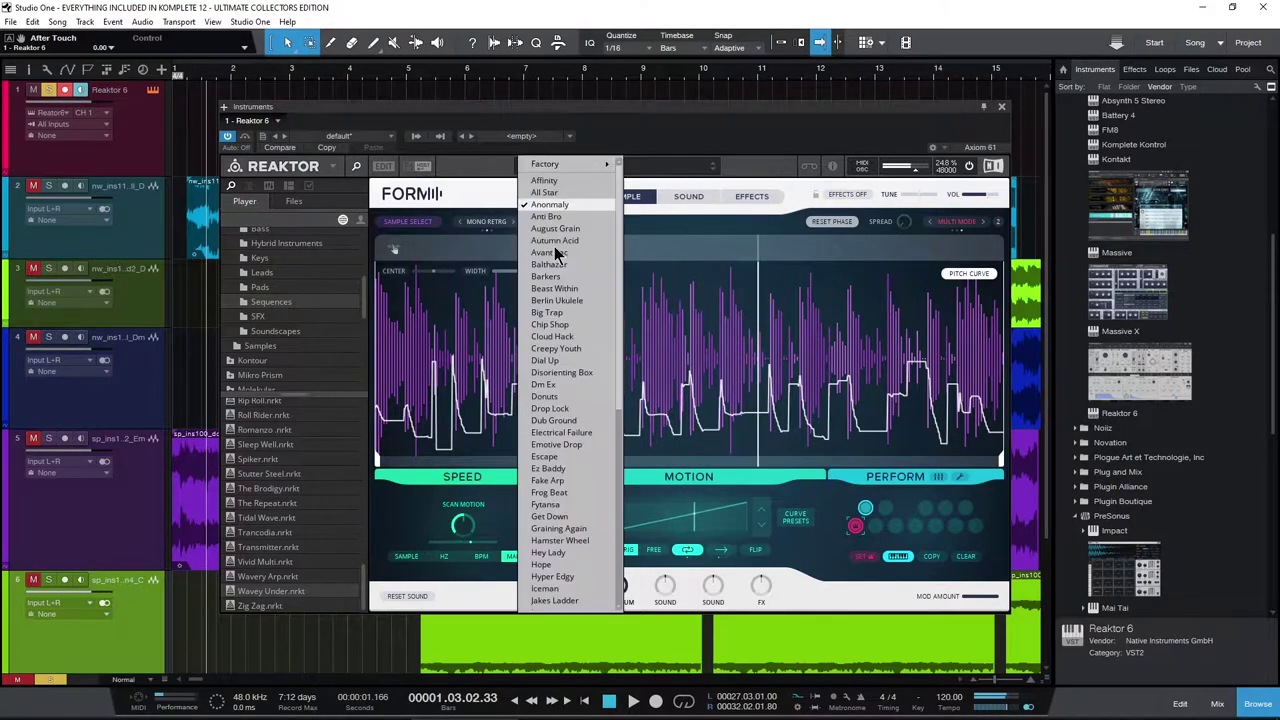
left_click(690, 196)
left_click(745, 196)
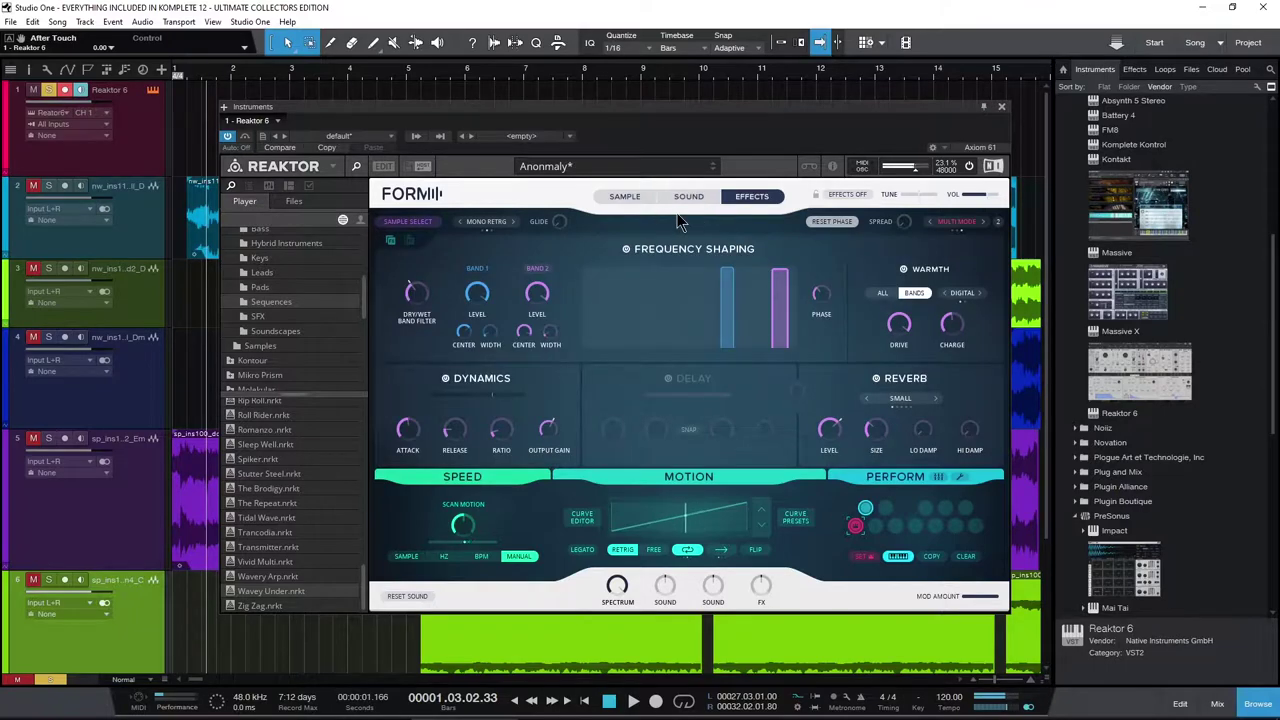
Return to the Sample page of Form's Anonmaly preset.
left_click(616, 199)
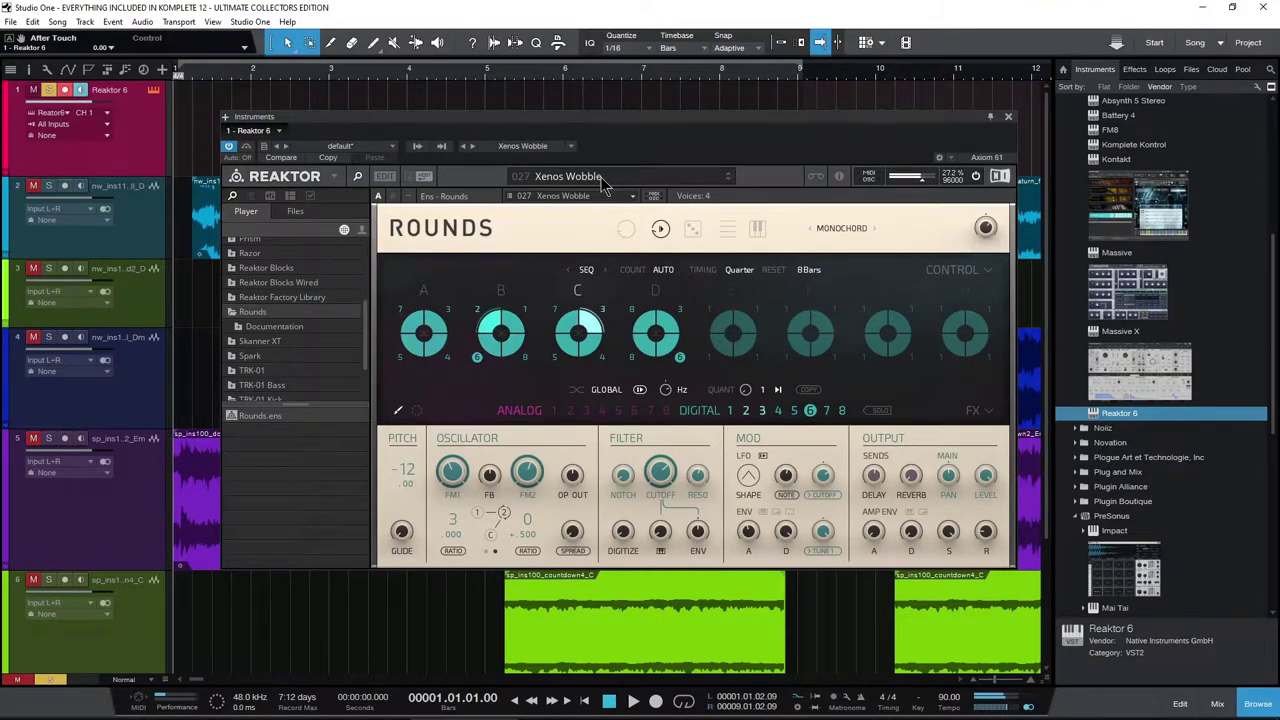
Replace the Xenos Wobble preset with another Rounds preset from the embedded preset list.
left_click(601, 177)
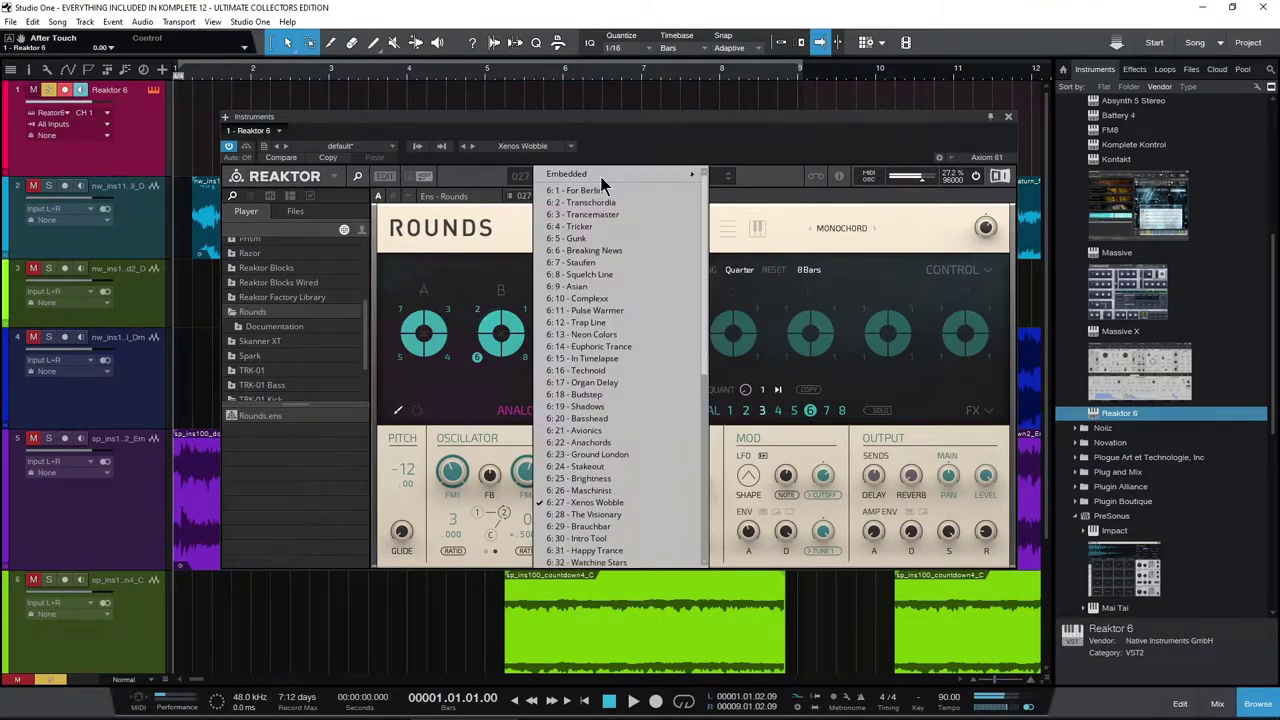
left_click(634, 407)
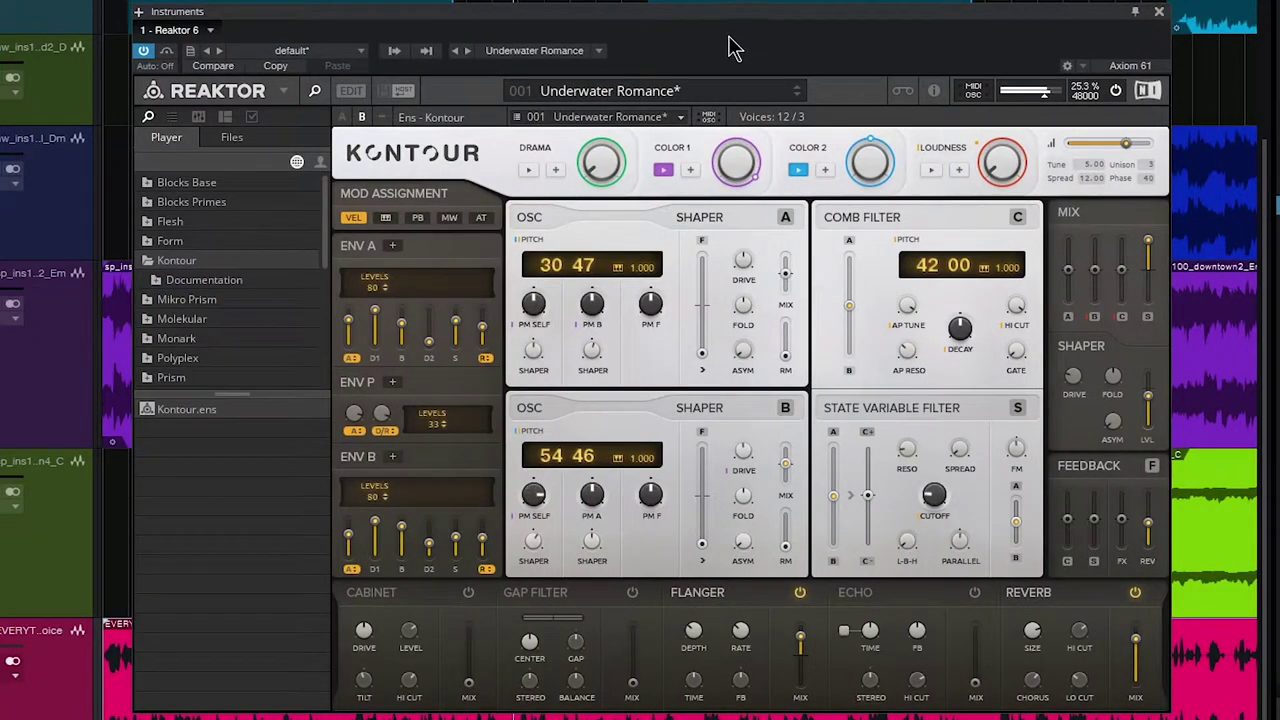
Open the preset list of Kontour while Underwater Romance is loaded.
left_click(652, 91)
mouse_move(649, 118)
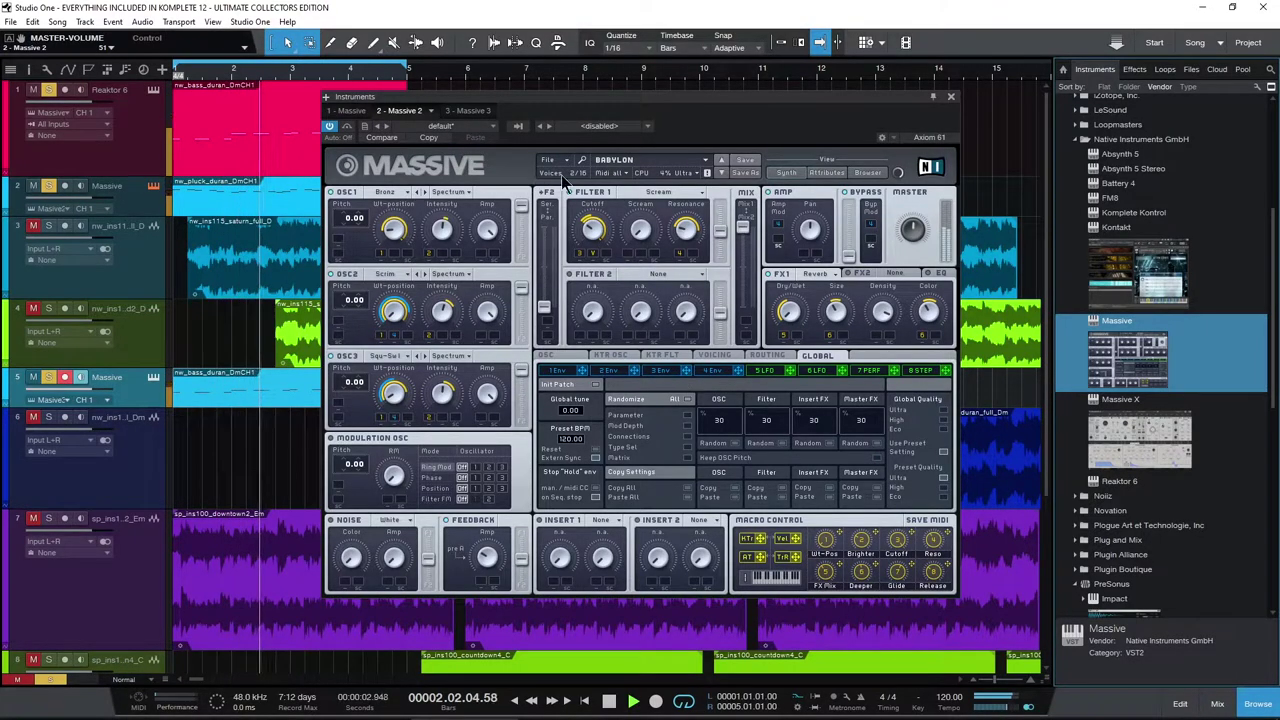
Browse Massive's alphabetical preset list and close it without changing the Babylon preset.
left_click(617, 159)
scroll(632, 458, "down", 6)
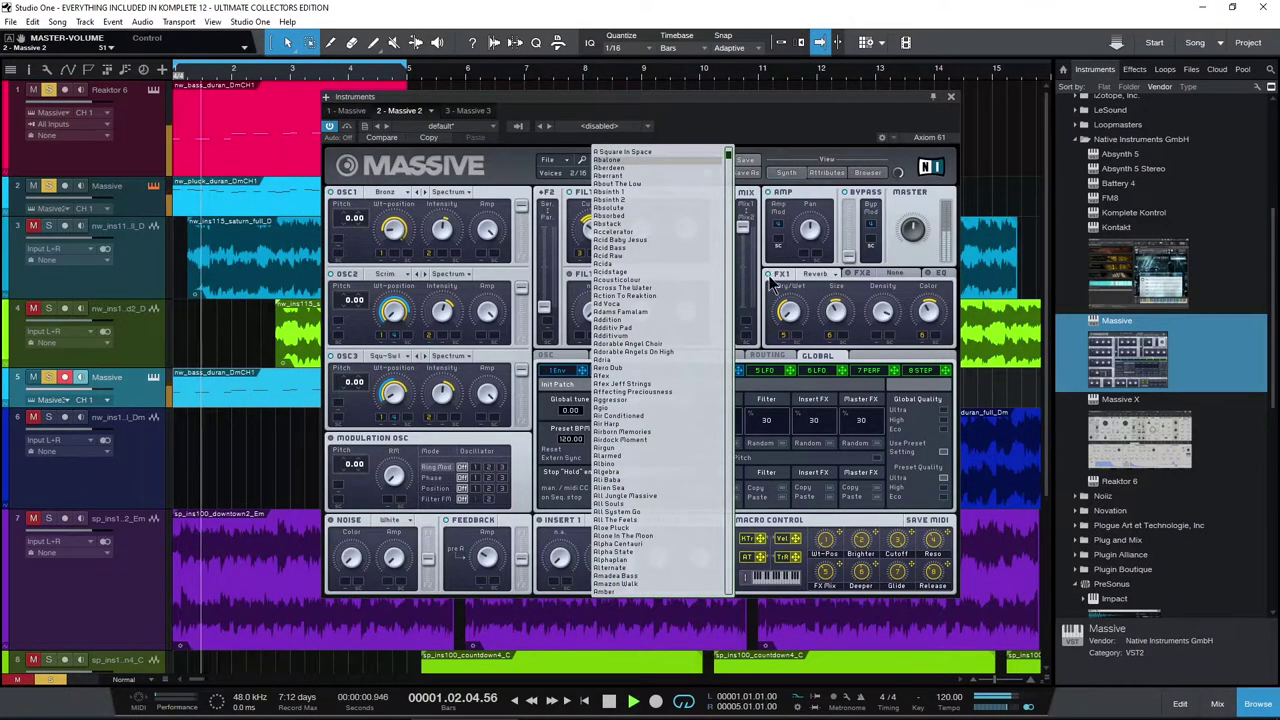
left_click(764, 391)
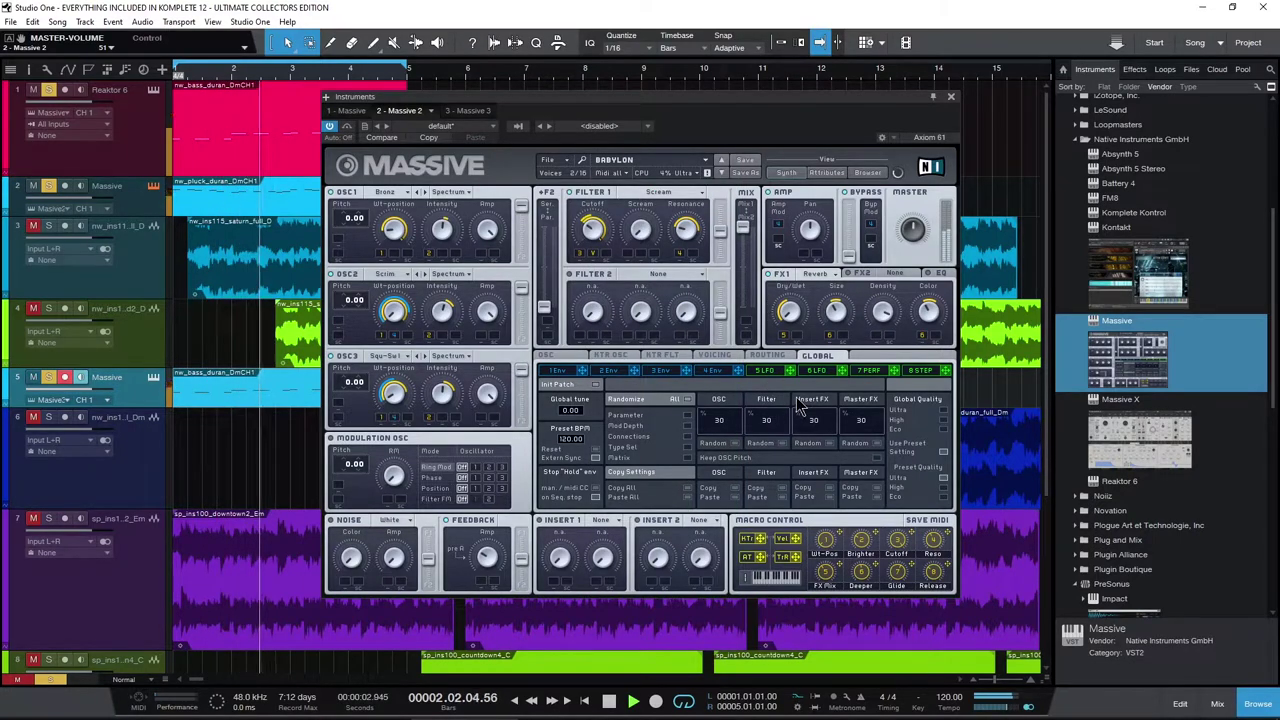
View Massive's Routing and Voicing pages for the Babylon preset and return to the Global page.
left_click(766, 355)
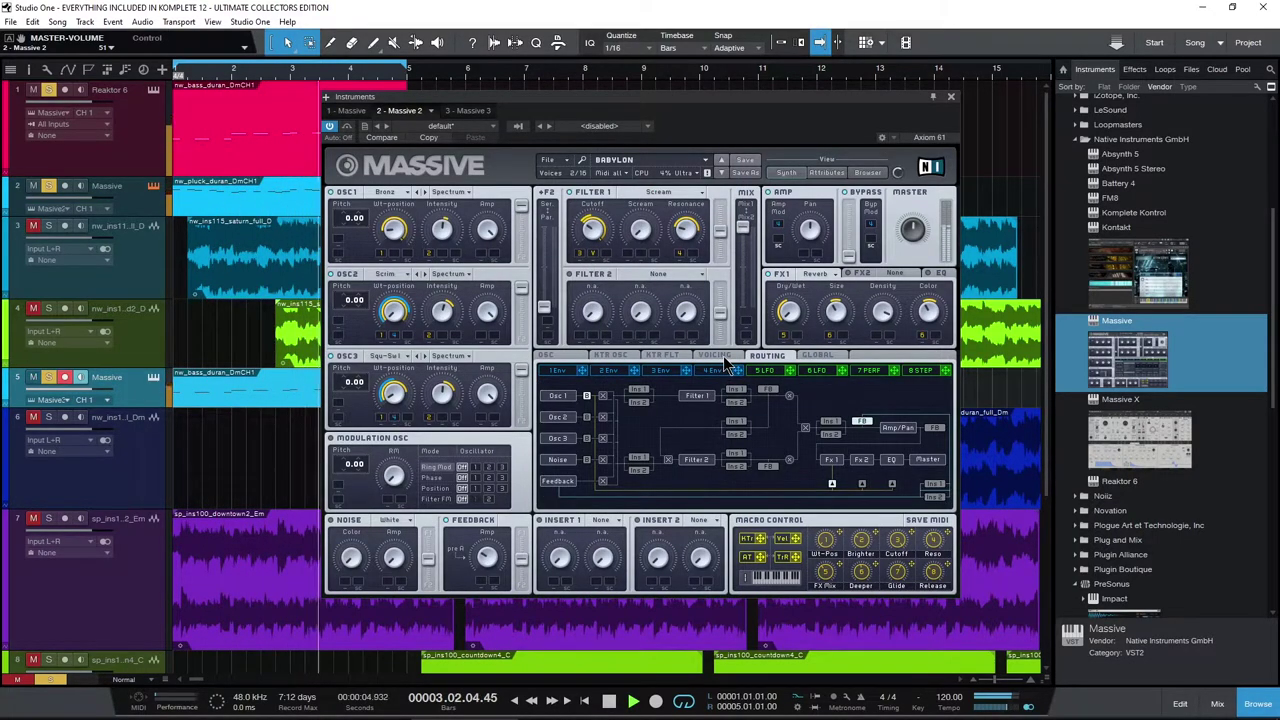
left_click(723, 356)
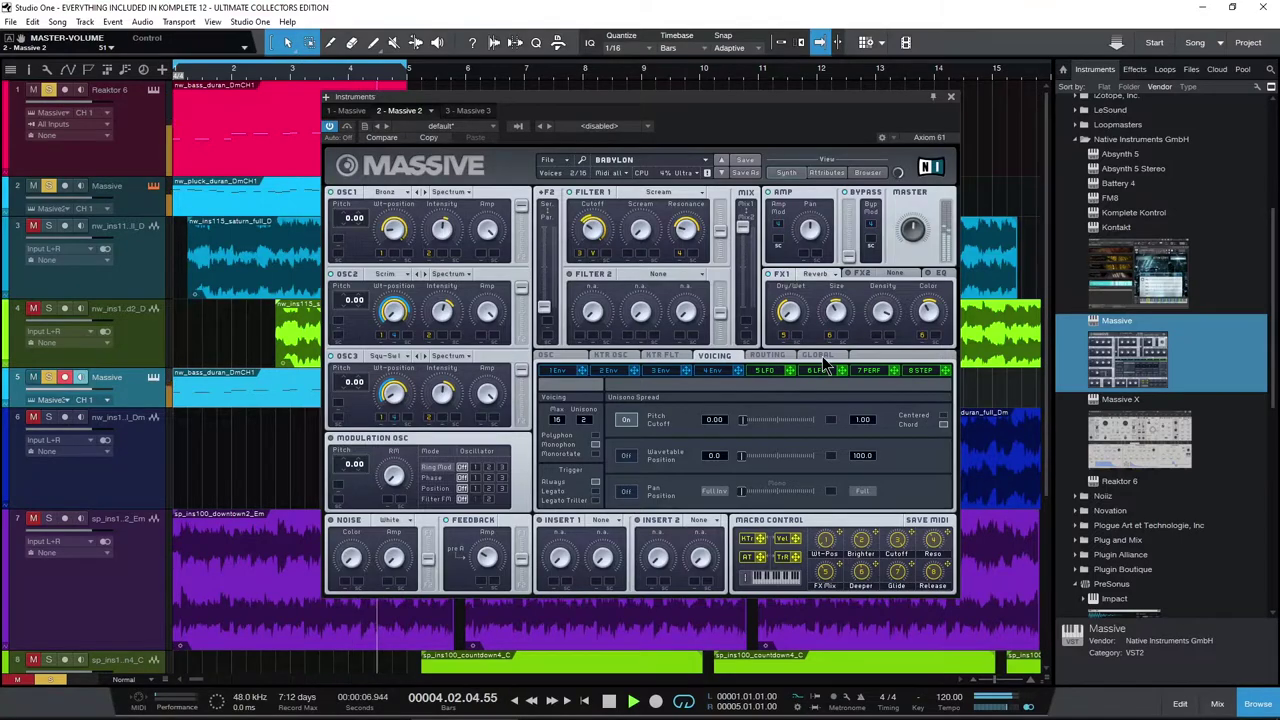
left_click(818, 356)
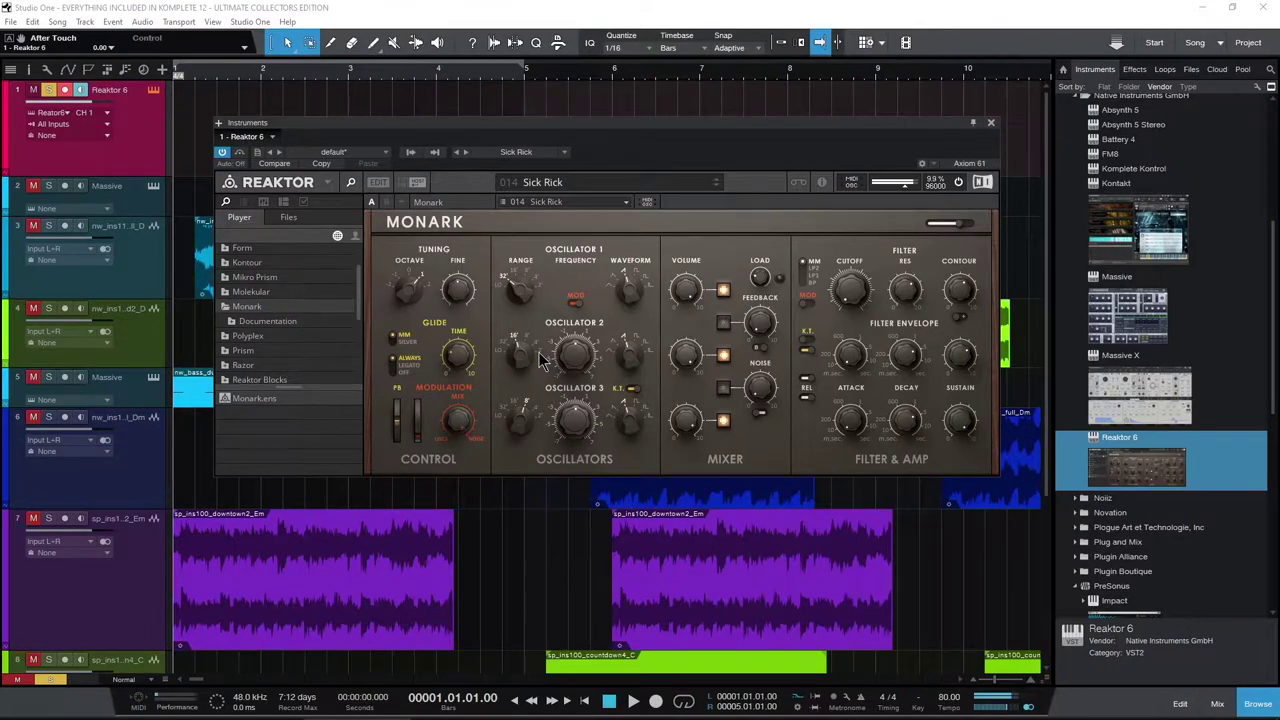
Open Monark's preset list while Sick Rick is loaded.
left_click(608, 190)
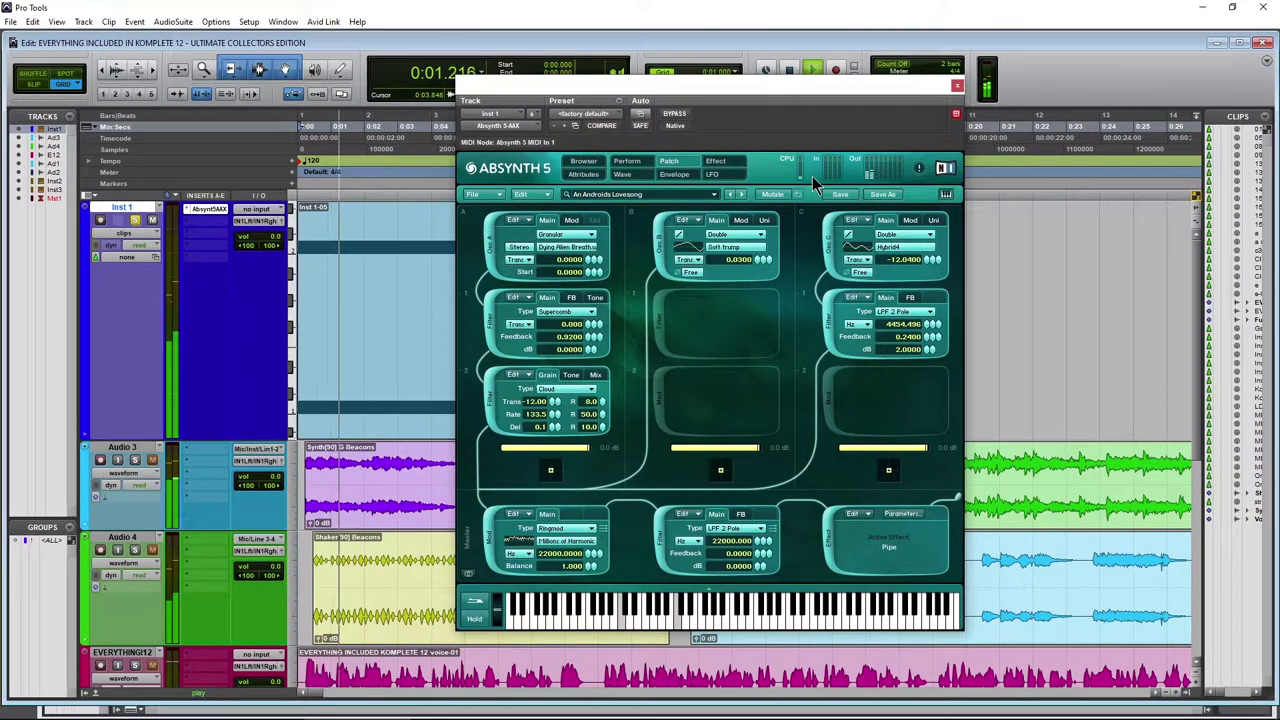
In Pro Tools, view the Attributes, Wave, Envelope and LFO pages of Absynth 5's An Androids Lovesong and return to the Patch page.
left_click(584, 174)
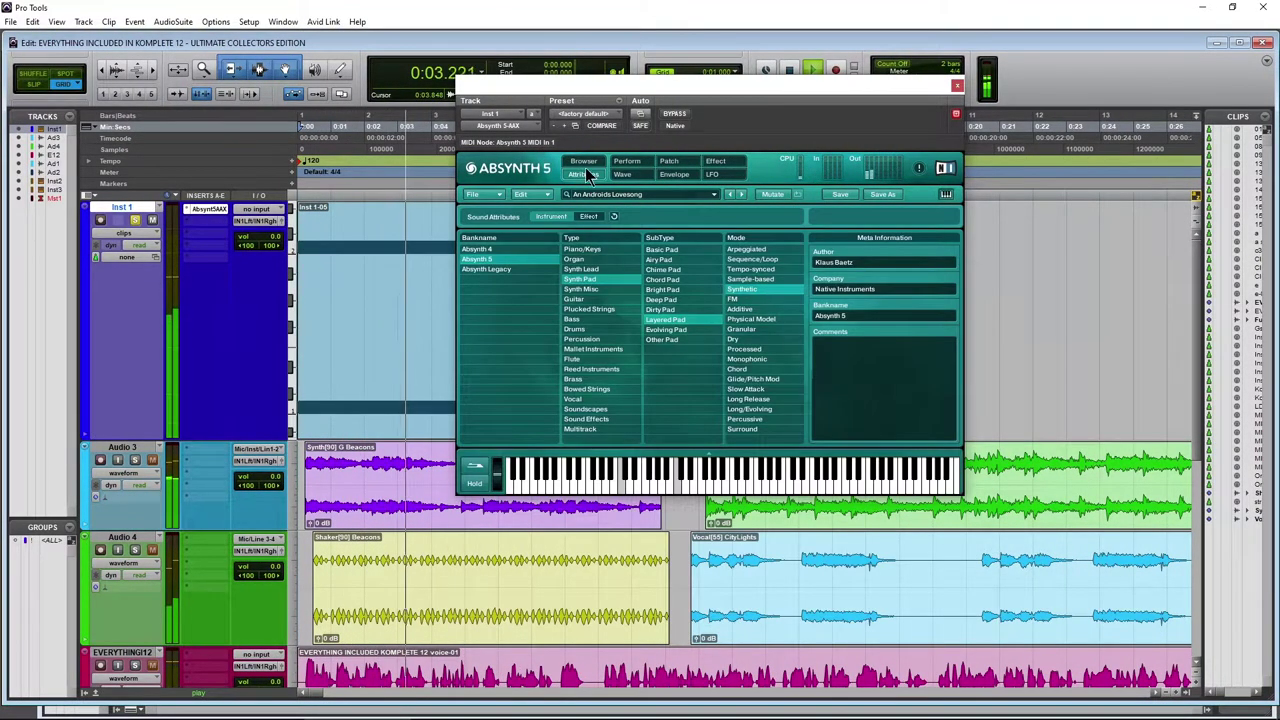
left_click(623, 175)
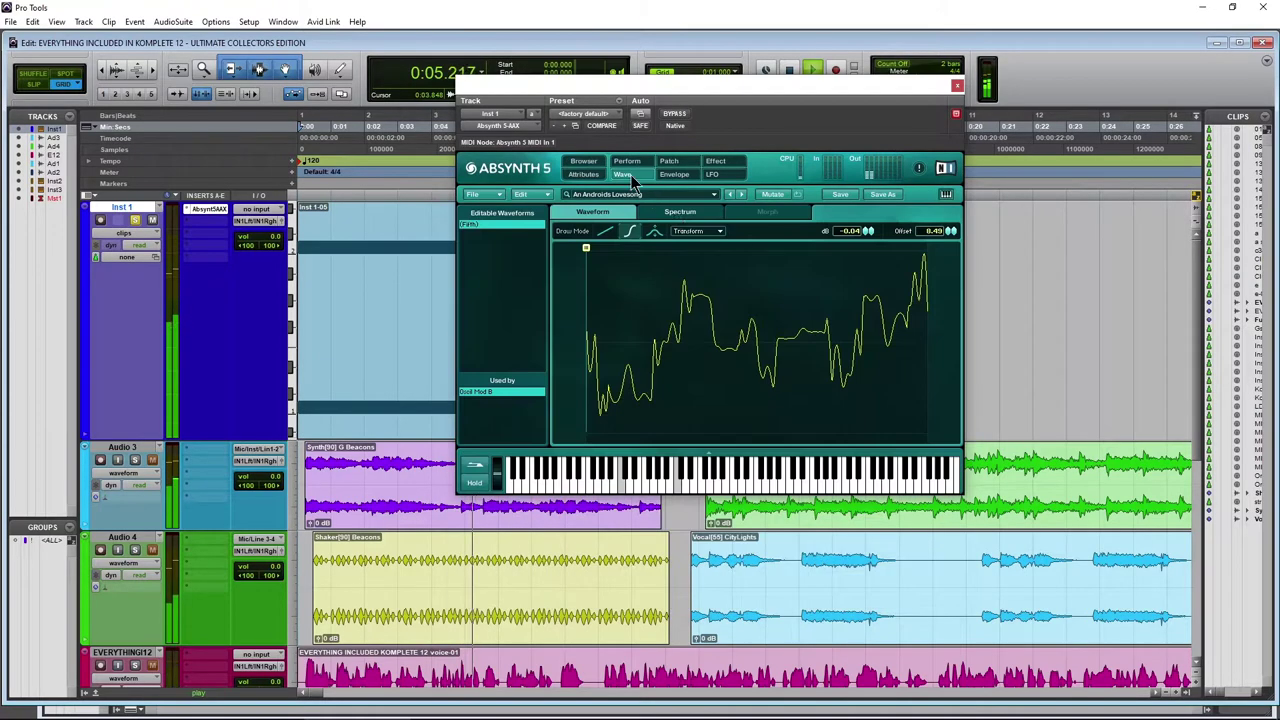
left_click(682, 177)
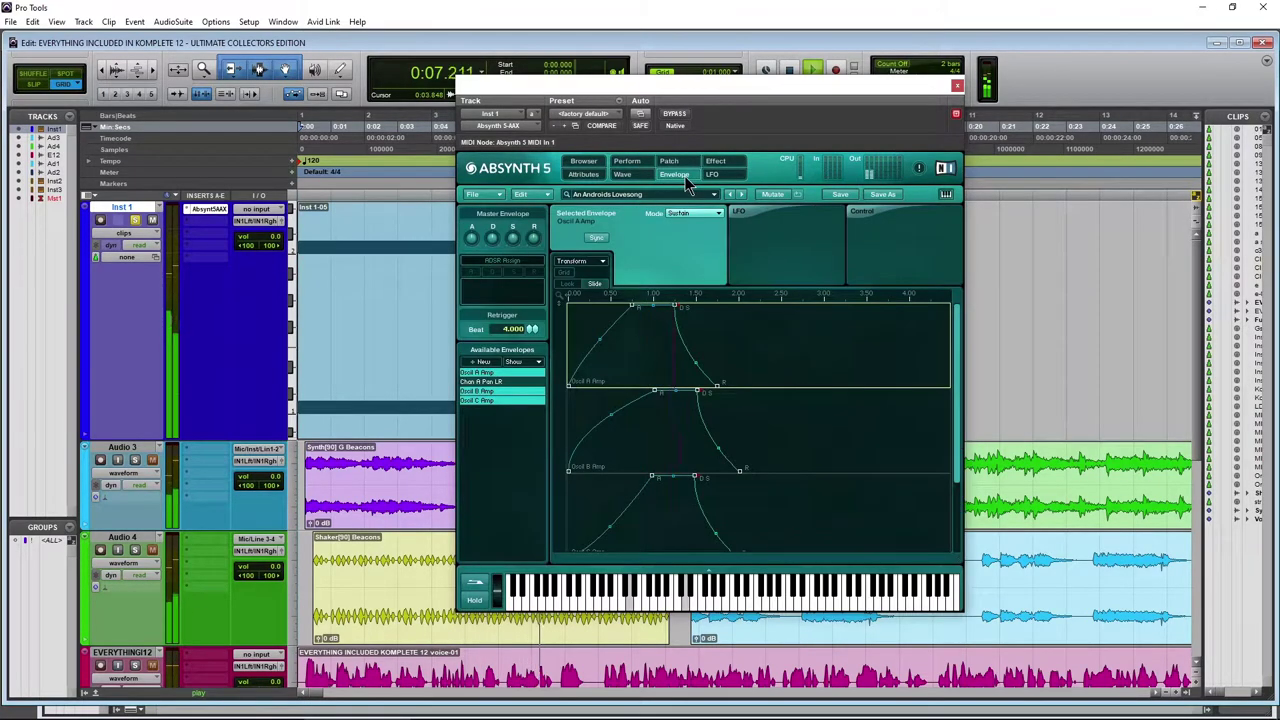
left_click(712, 175)
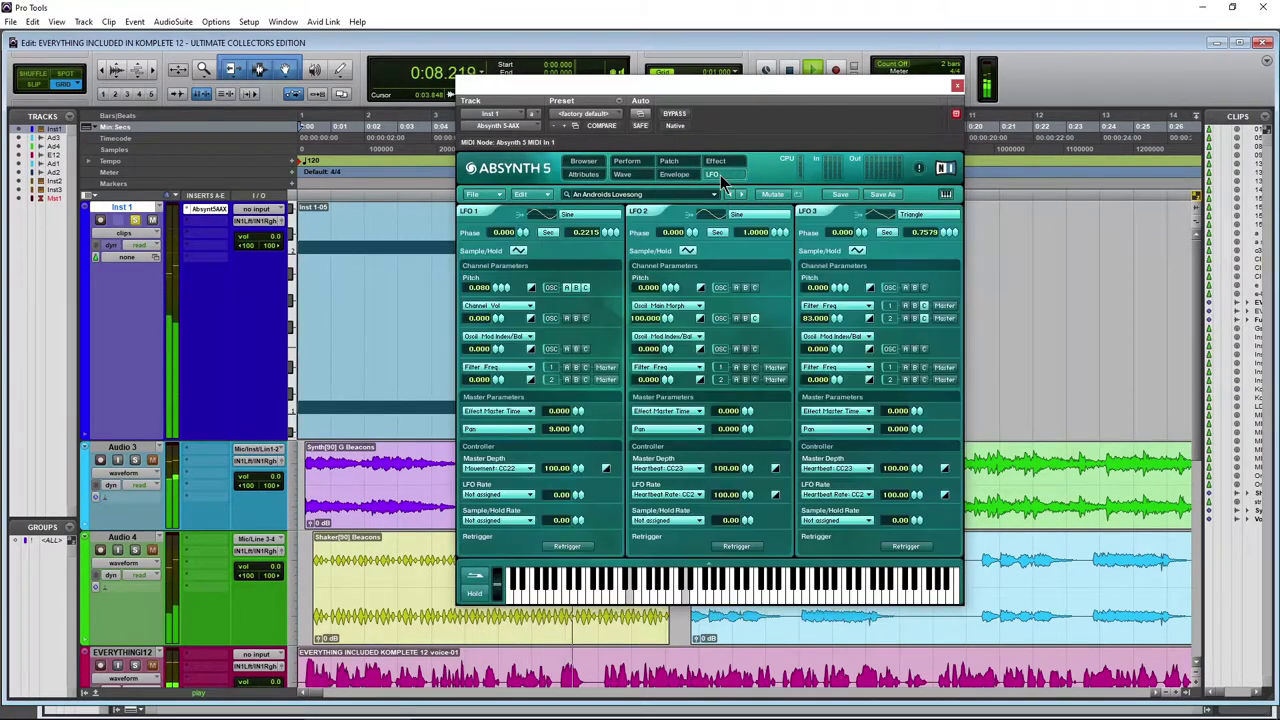
left_click(668, 161)
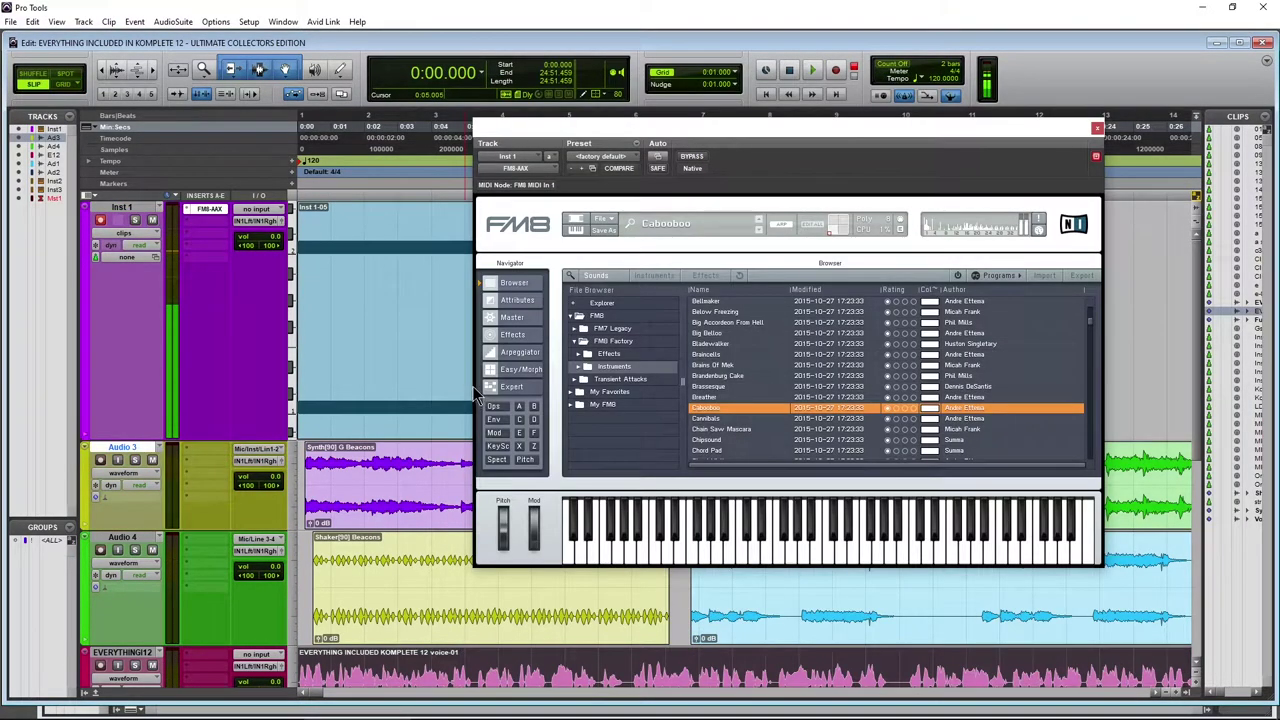
View FM8's Attributes, Master and Effects pages and return to its sound Browser.
left_click(518, 302)
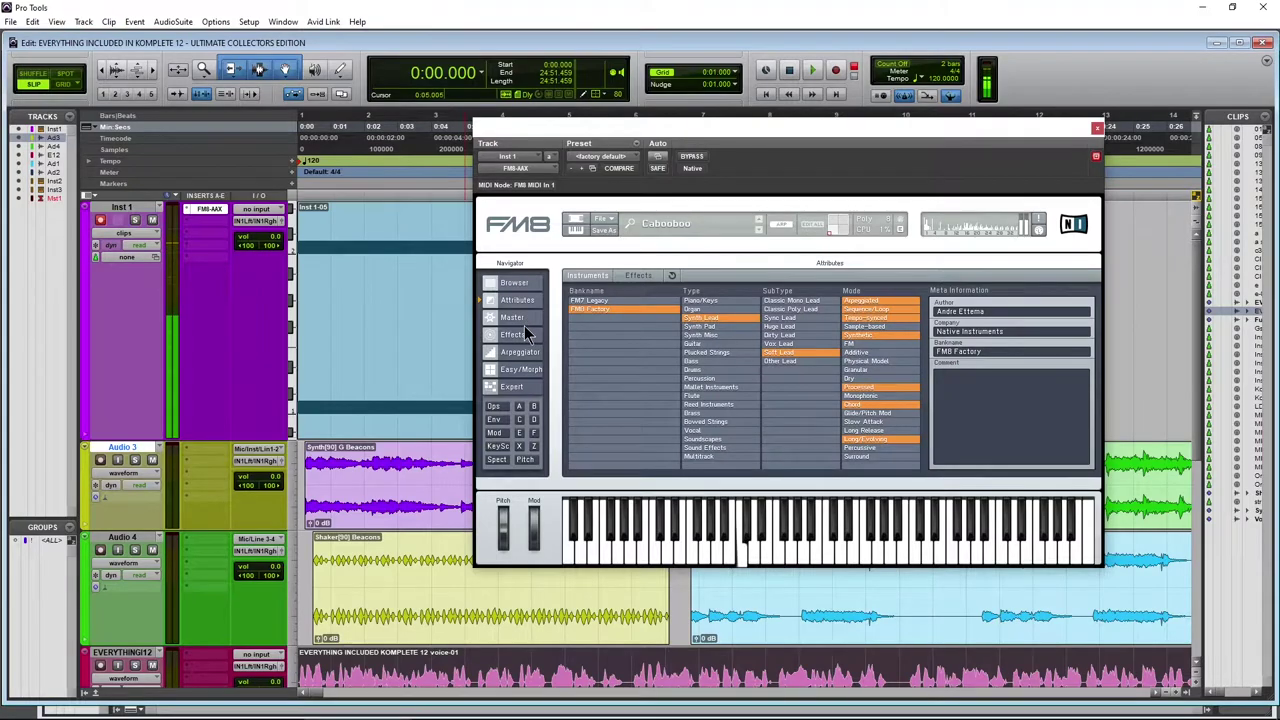
left_click(524, 320)
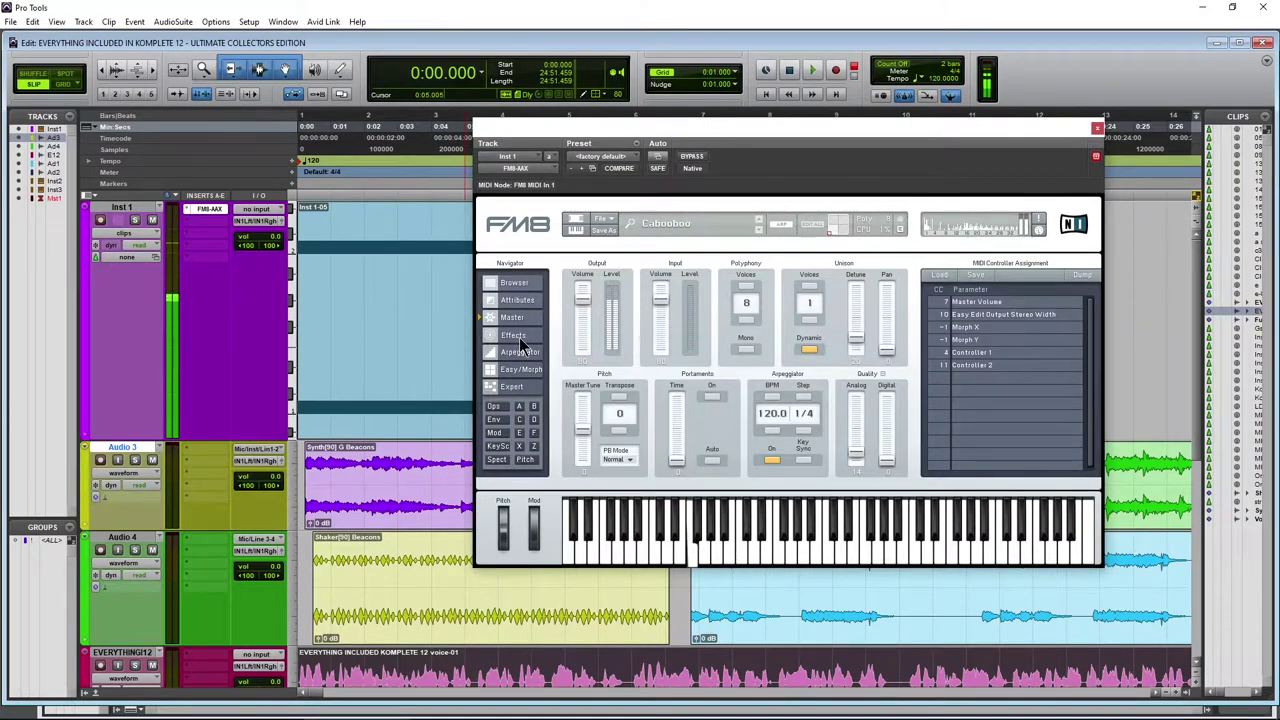
left_click(518, 337)
left_click(516, 284)
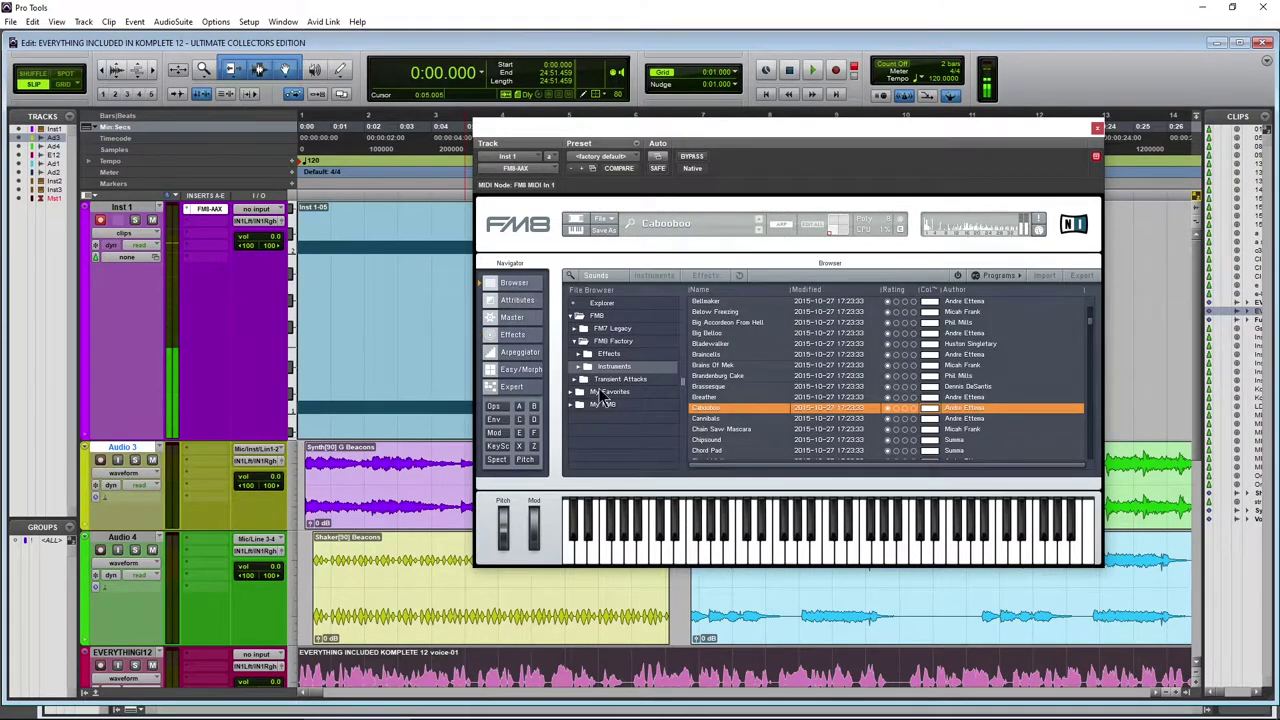
Load the FM8 preset Cannibals, look further down the list, and step back up two presets.
left_click(735, 420)
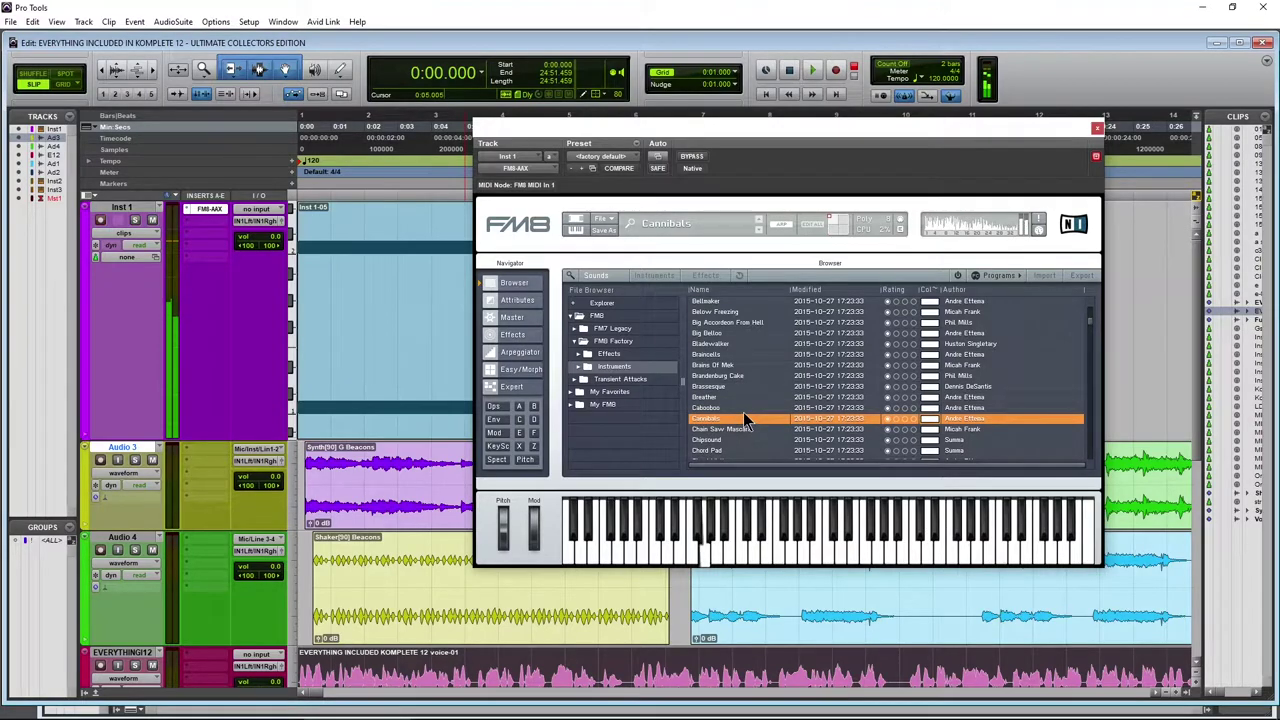
scroll(755, 398, "down", 5)
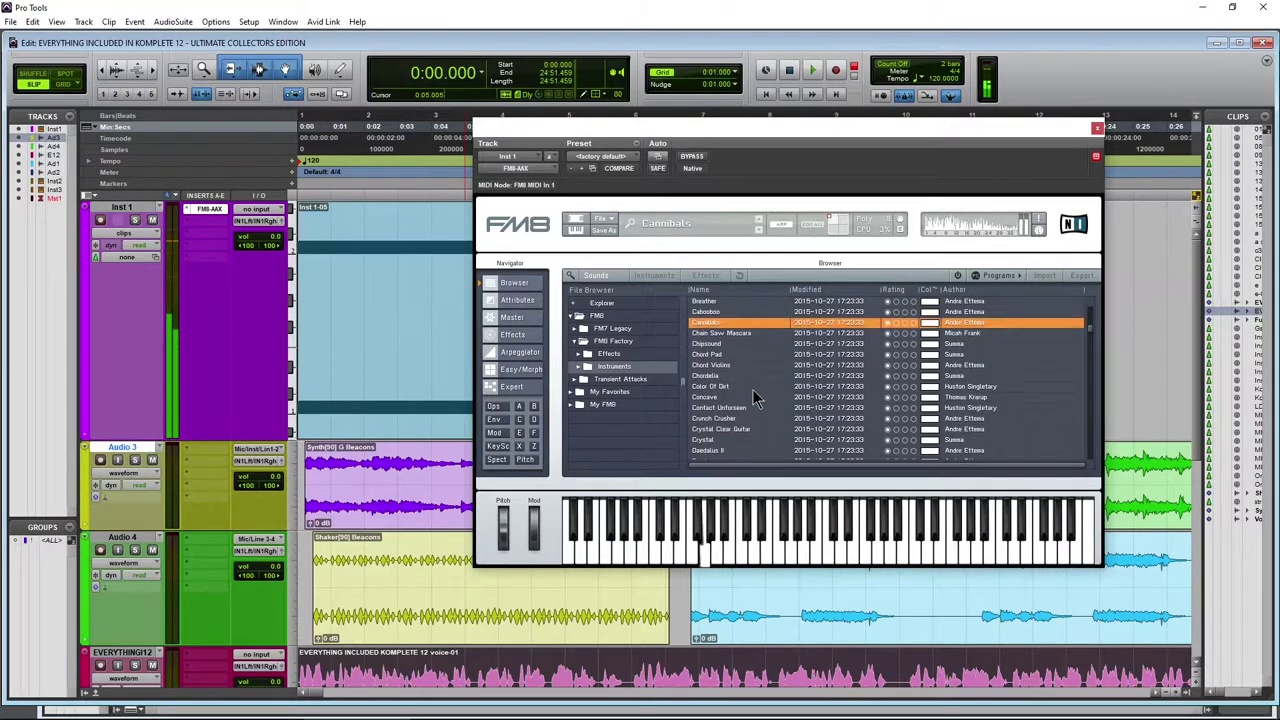
key("Up")
key("Up")
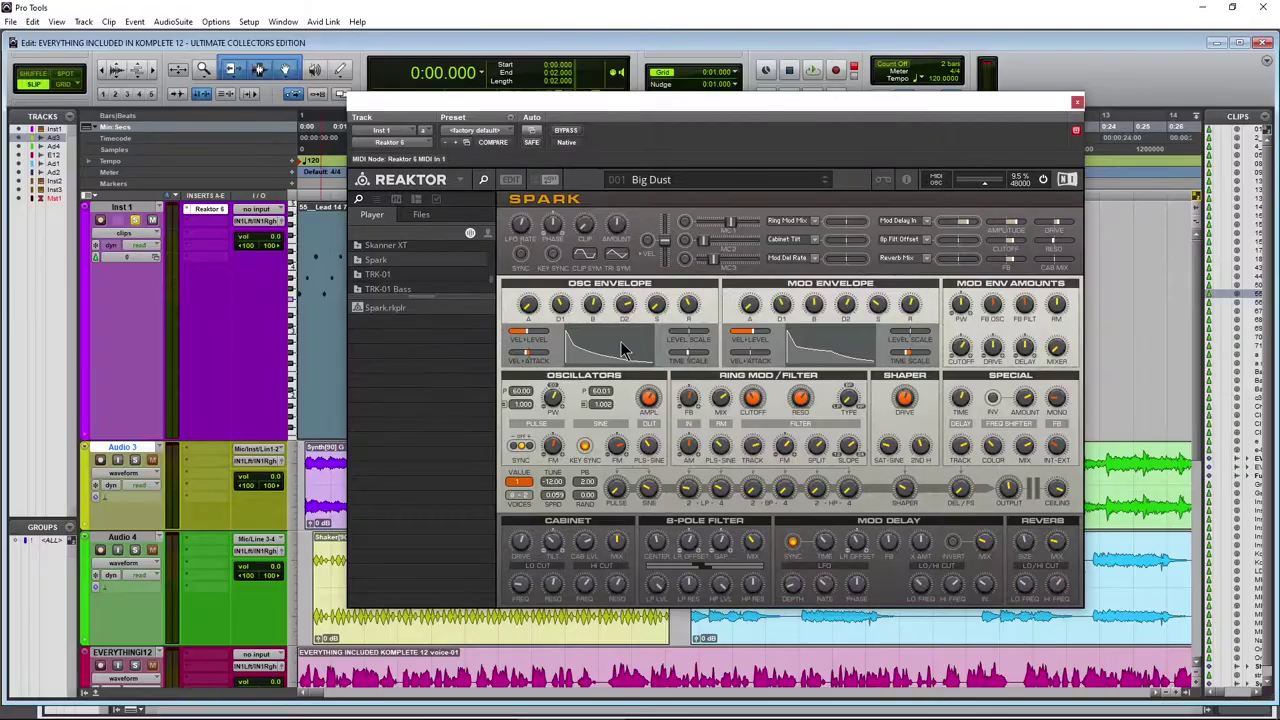
Start playback and step through the Spark presets Bosco, Brassin and Bretter, then open Spark's preset list.
key("space")
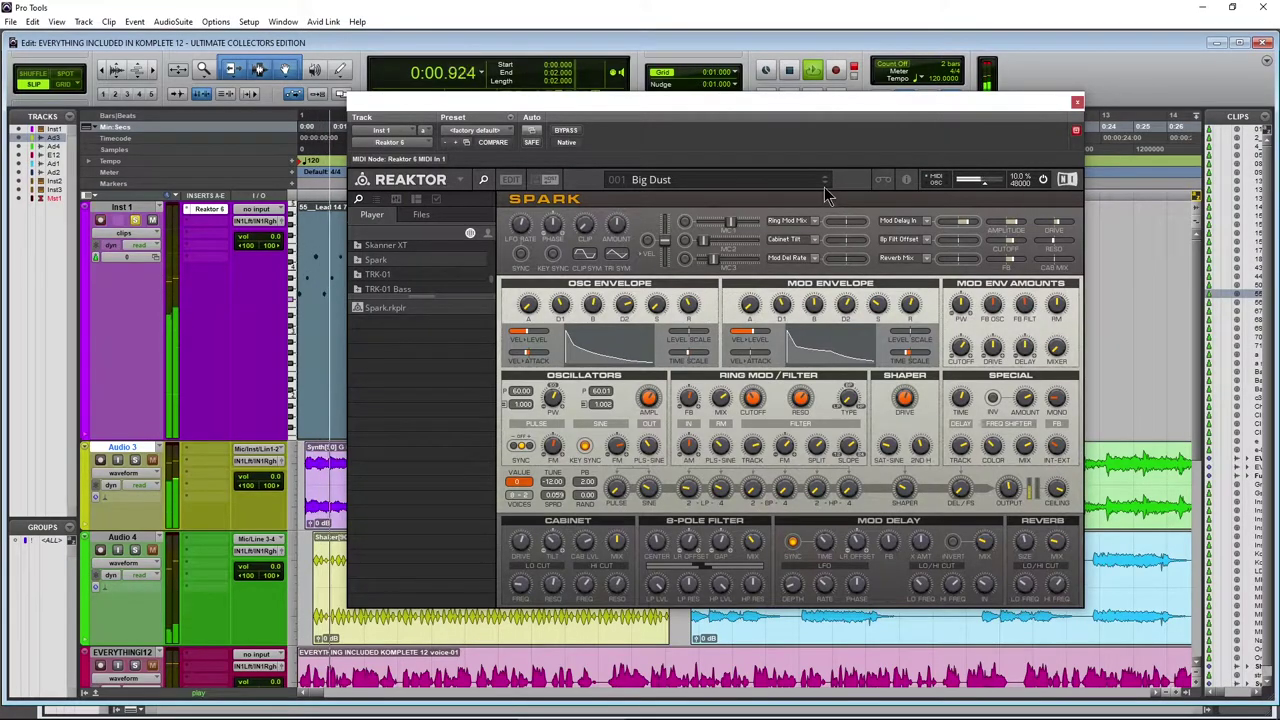
left_click(823, 186)
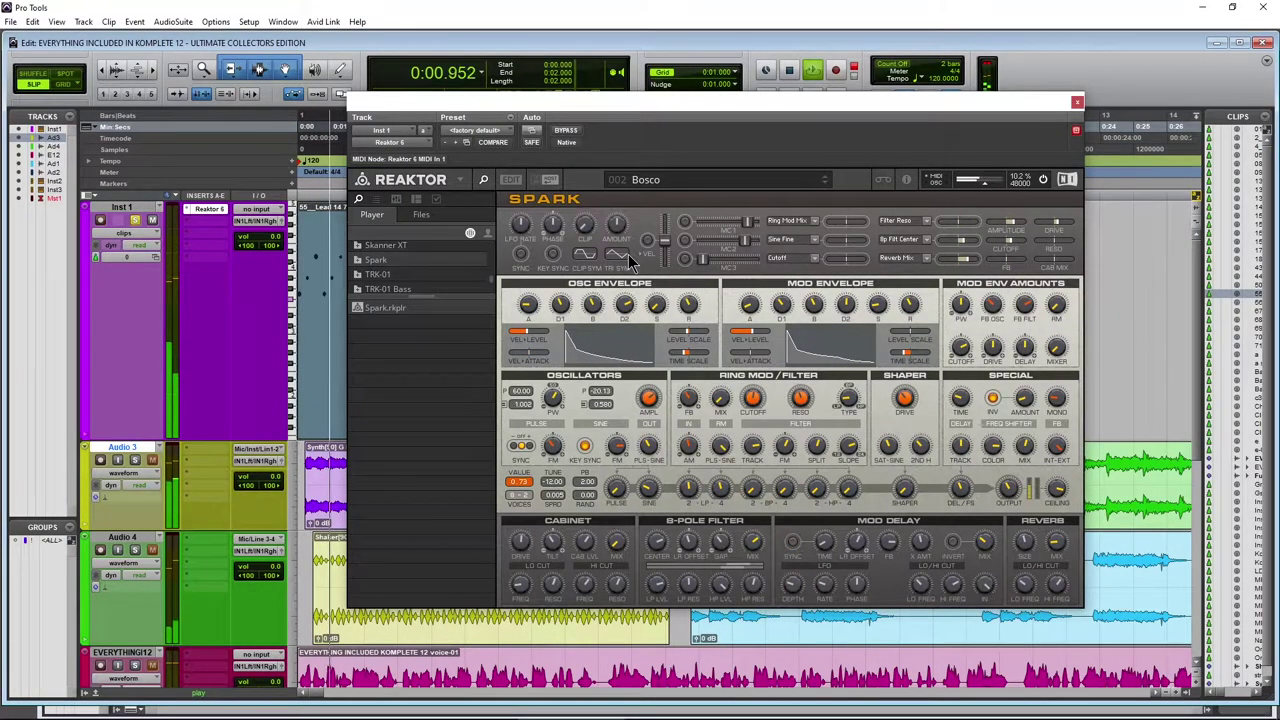
left_click(821, 186)
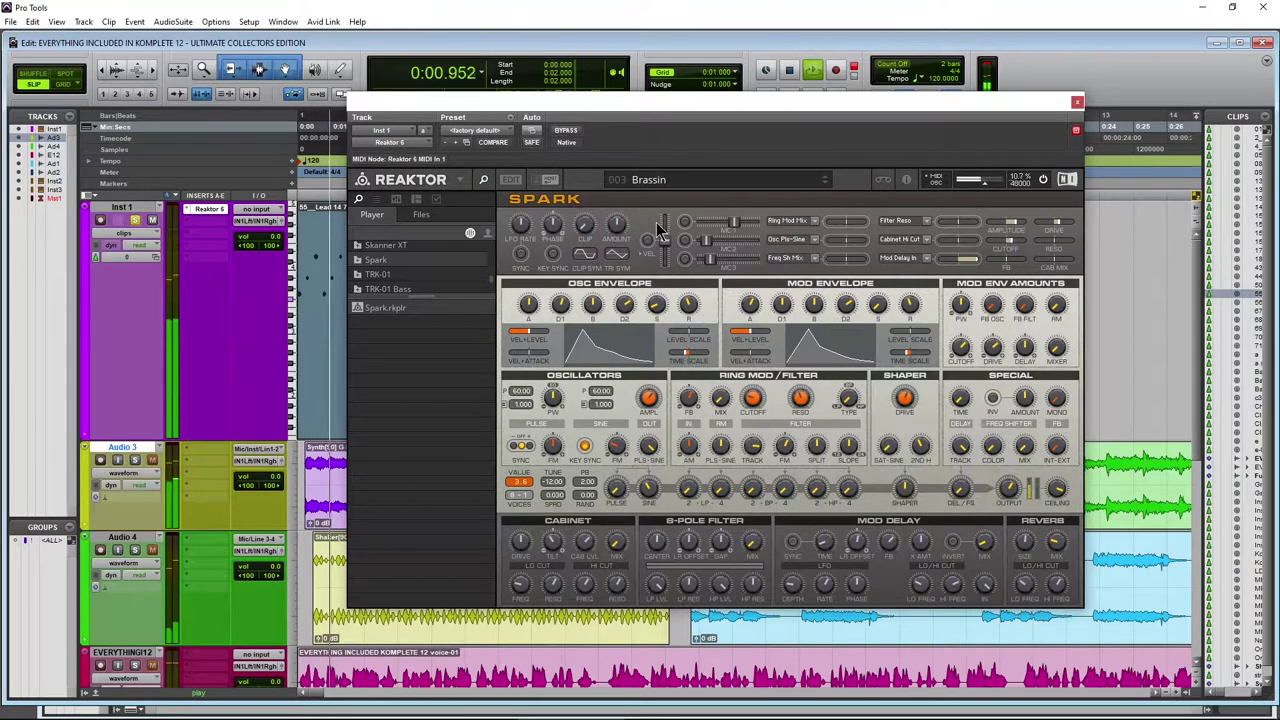
left_click(825, 186)
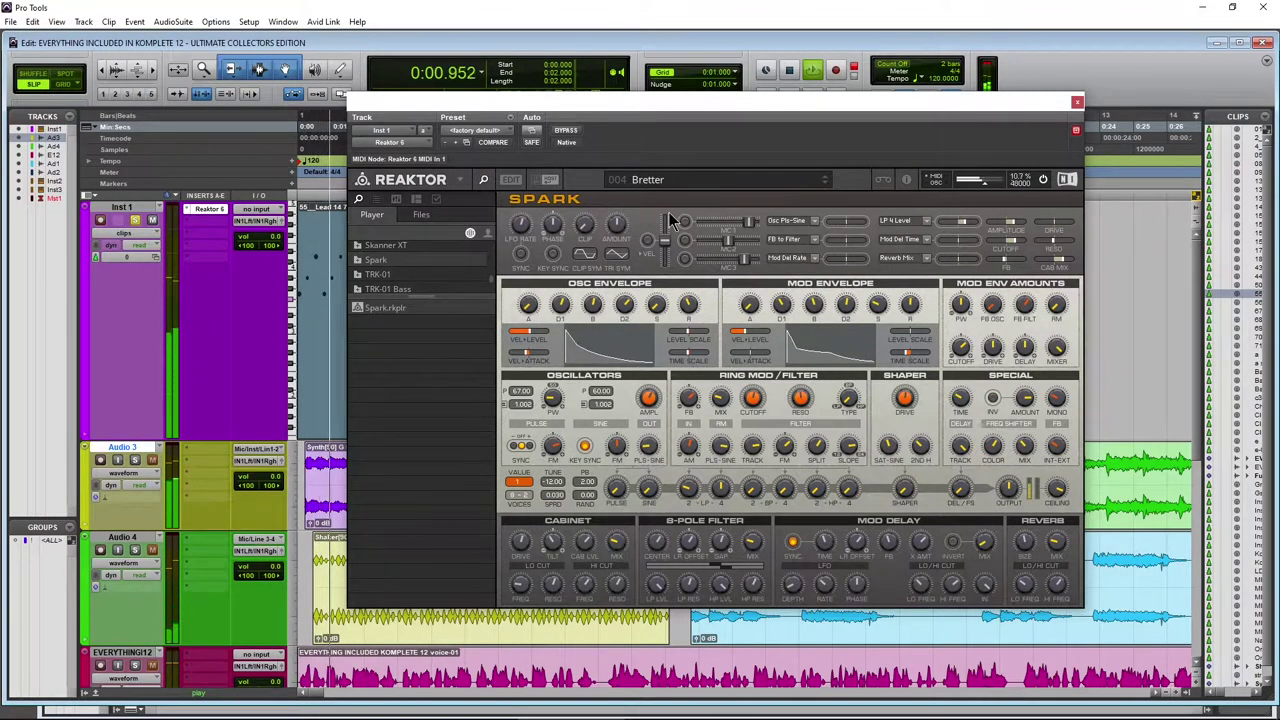
left_click(775, 180)
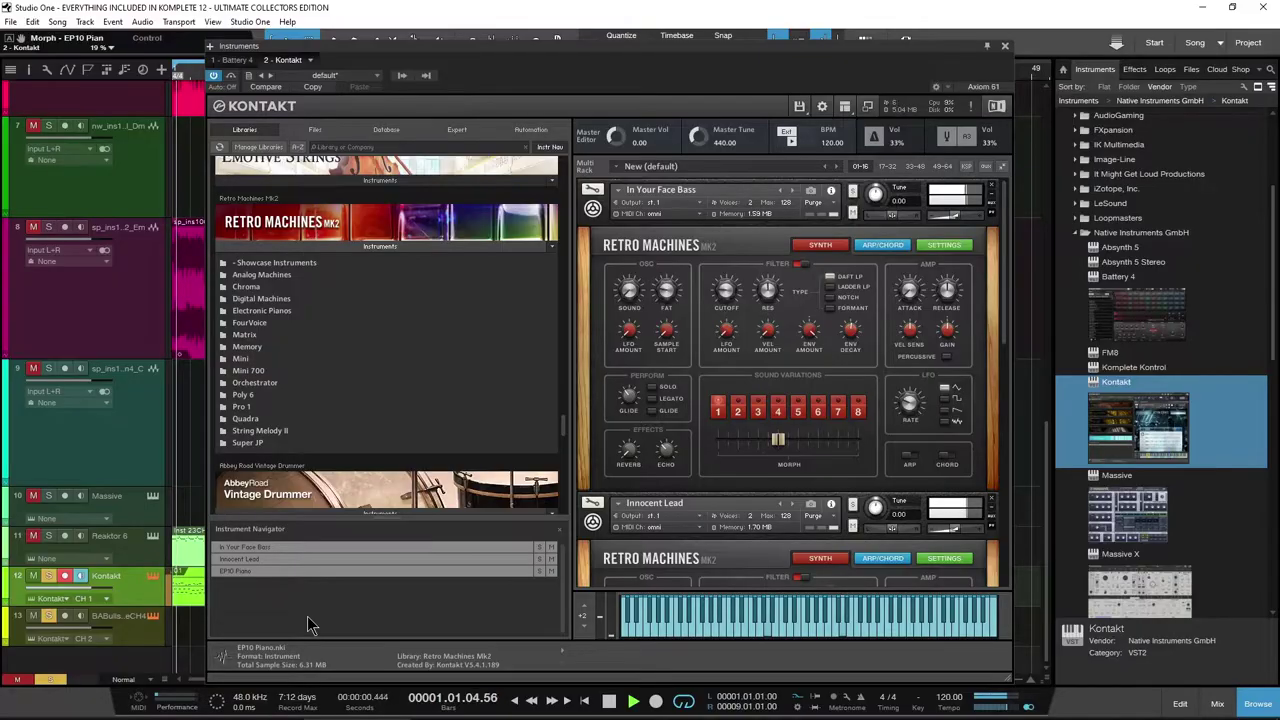
In Studio One's Kontakt, browse Retro Machines Mk2's Showcase Instruments, Chroma and Mini 700 folders and return to the library's folder list.
double_click(310, 263)
double_click(298, 290)
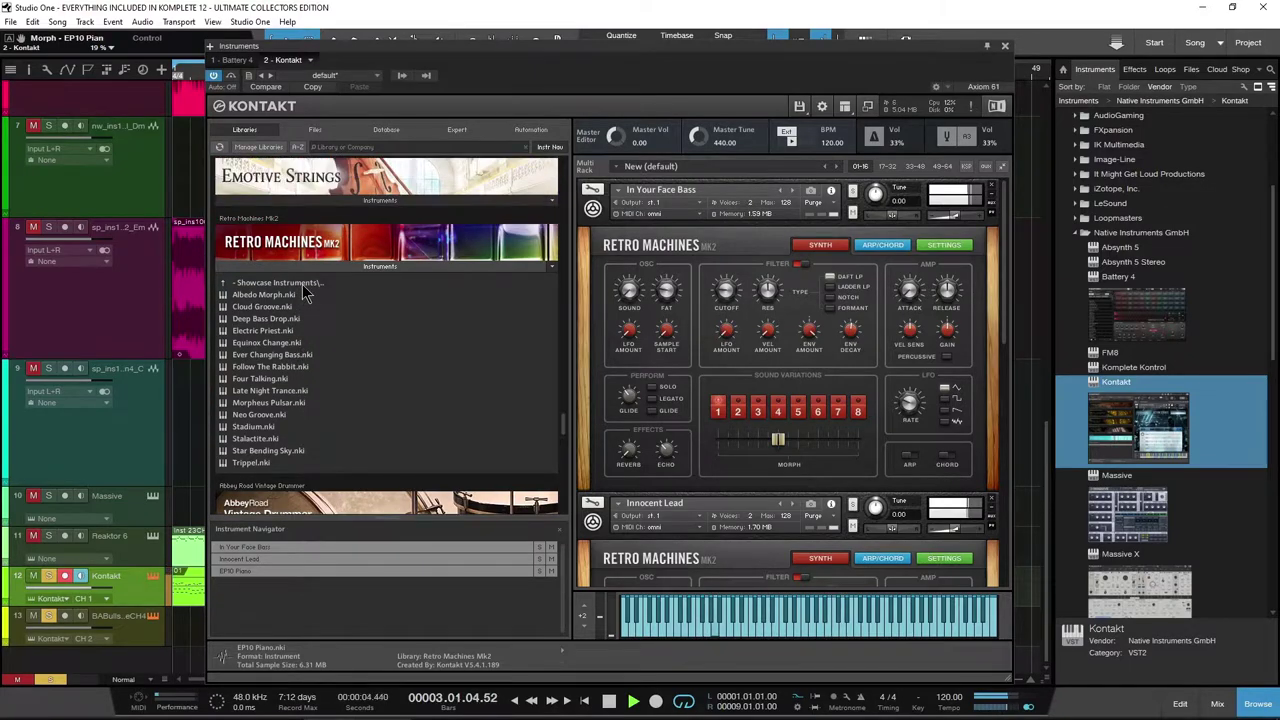
double_click(269, 305)
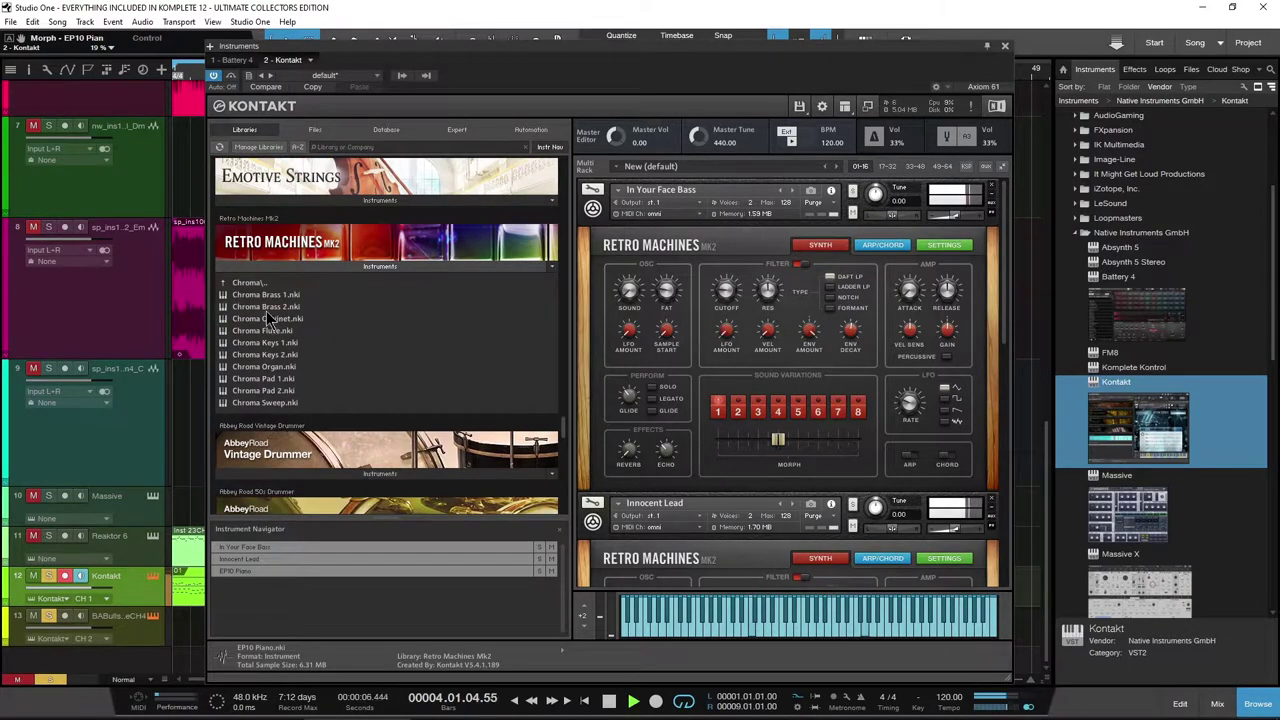
double_click(257, 283)
double_click(263, 390)
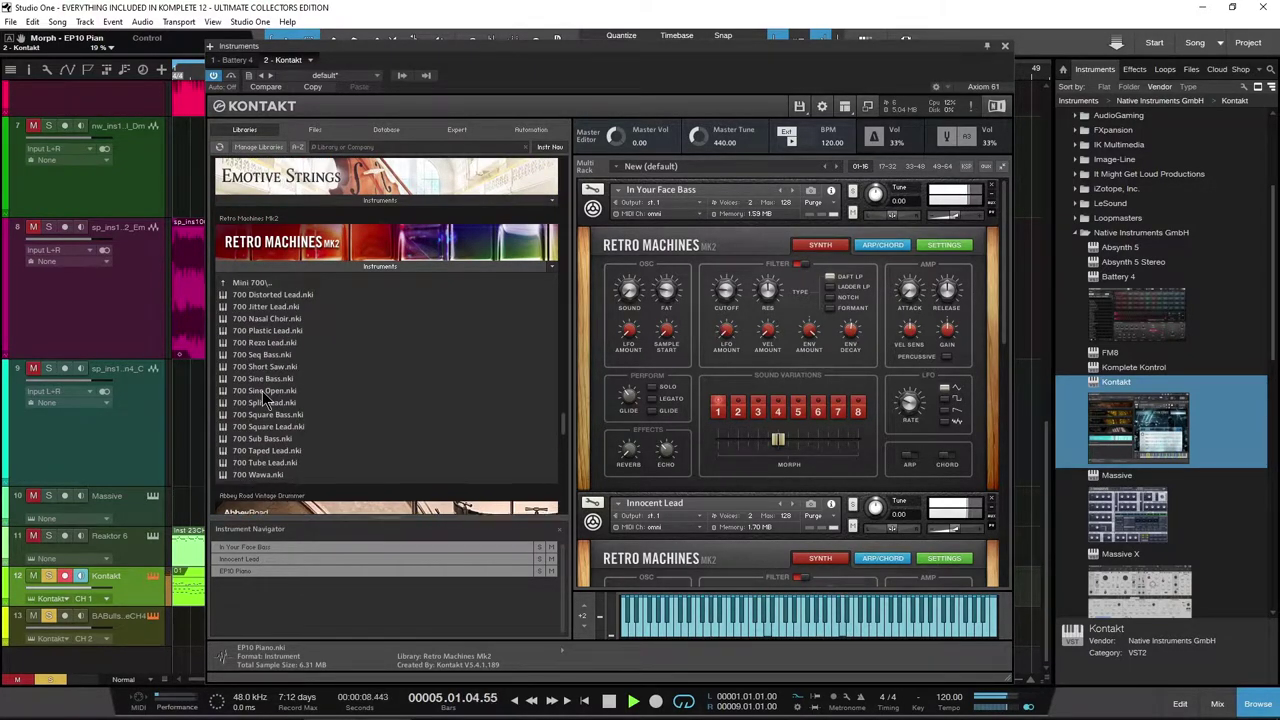
double_click(255, 285)
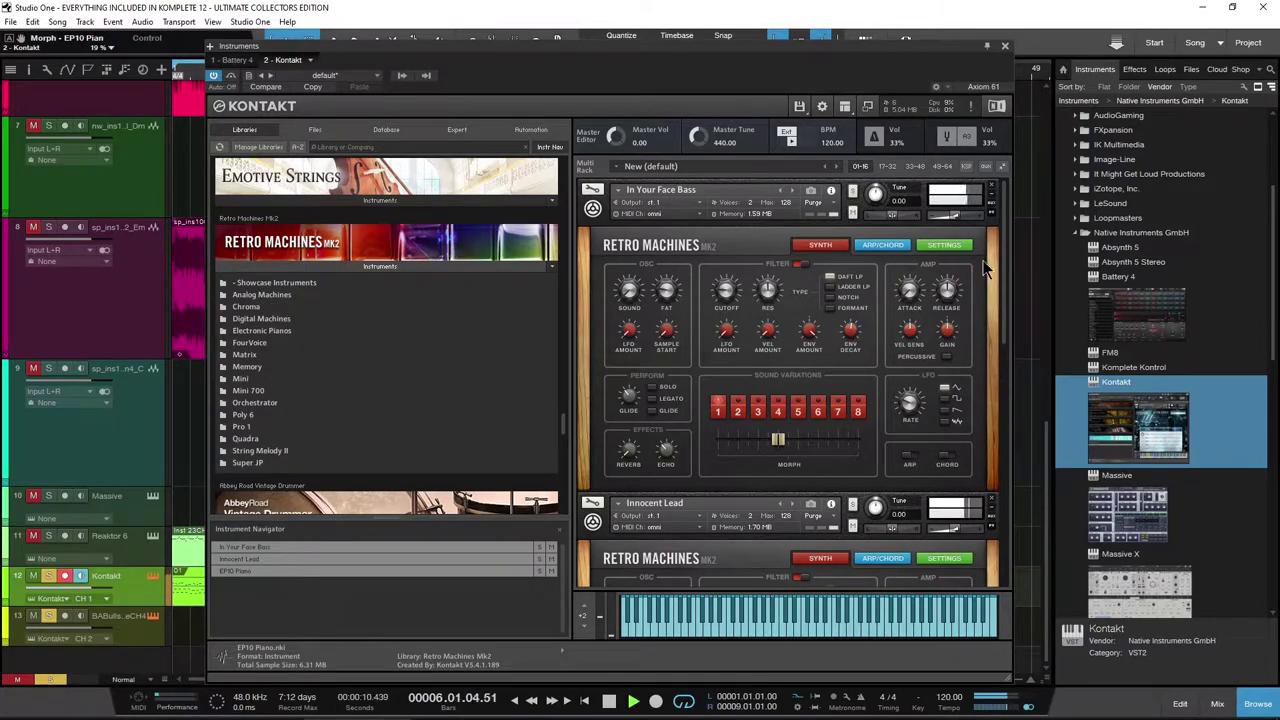
View the Arp/Chord page of In Your Face Bass, return to its Synth page, and look through the other instruments in the rack.
left_click(870, 247)
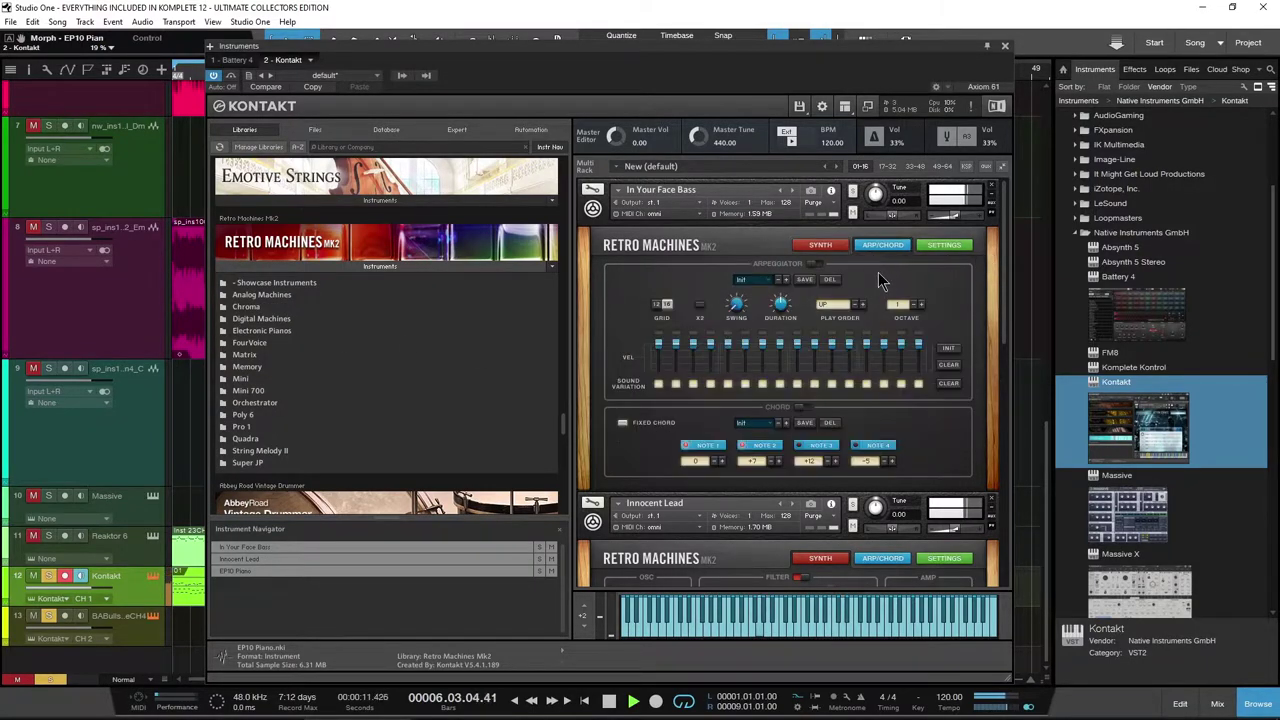
left_click(827, 243)
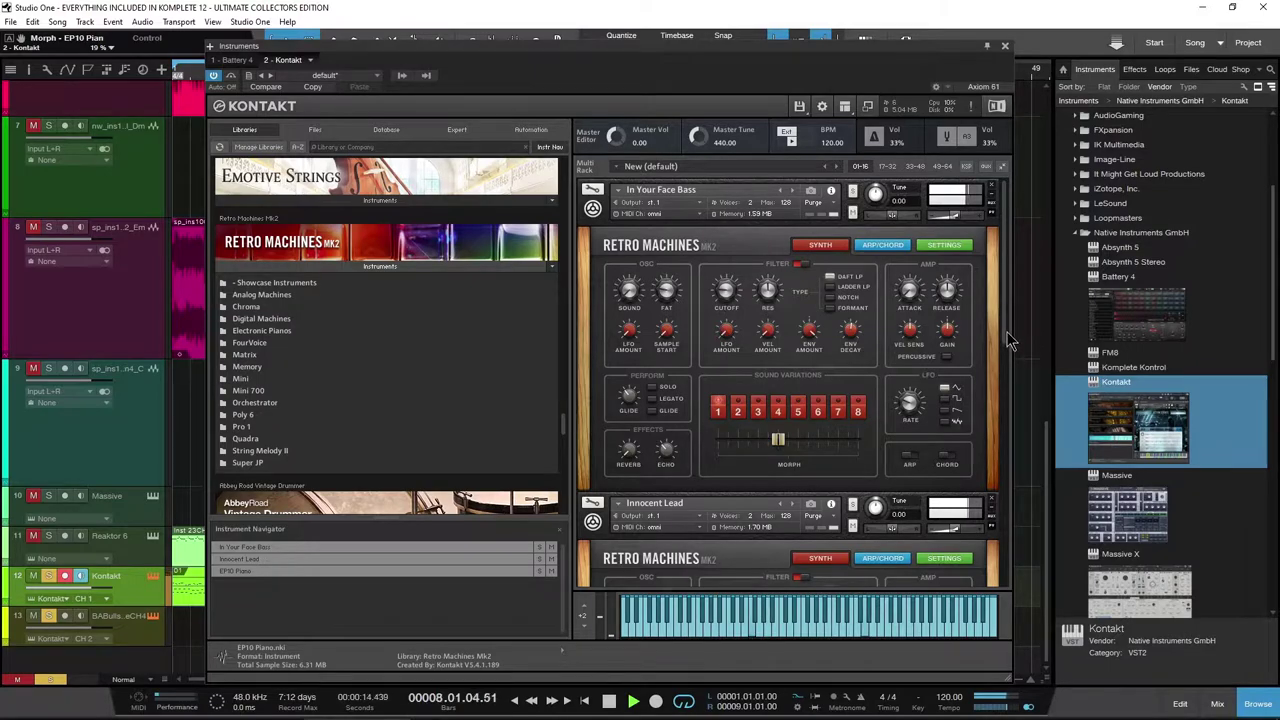
left_click_drag(1003, 330, 1000, 482)
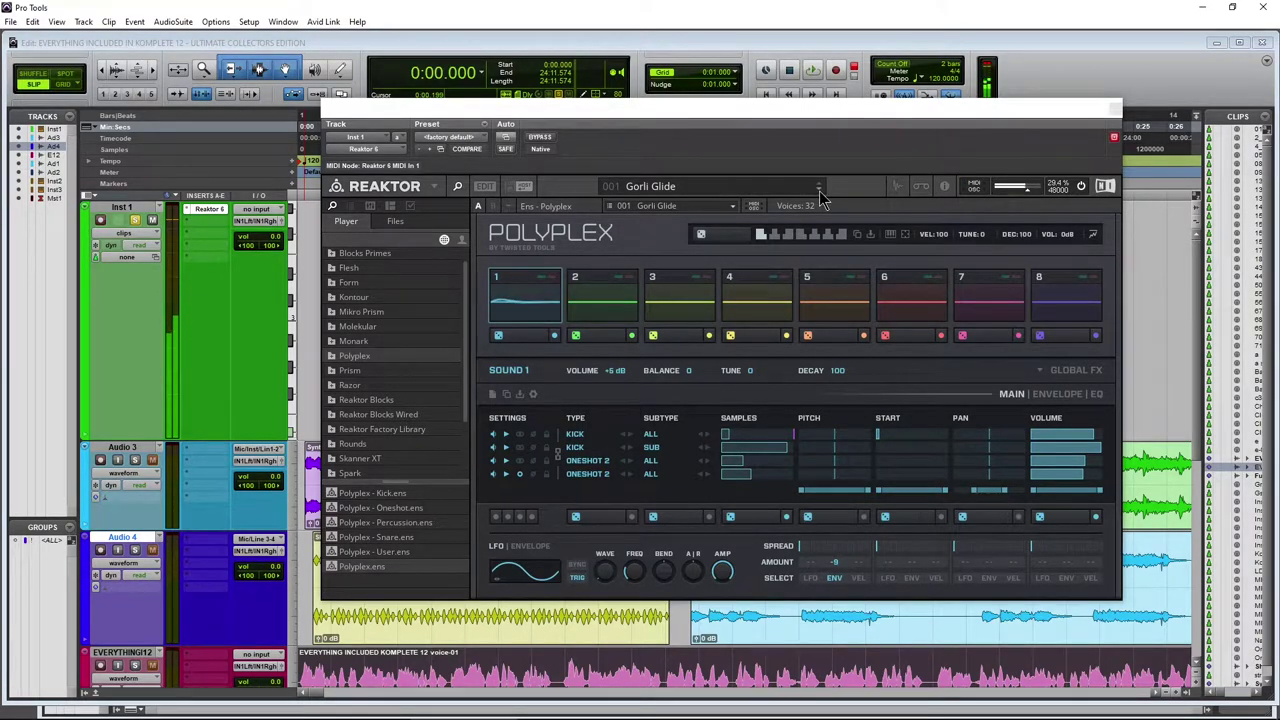
In Pro Tools, change the Polyplex preset from Gorli Glide to Leg Day, then advance to the following preset.
left_click(820, 189)
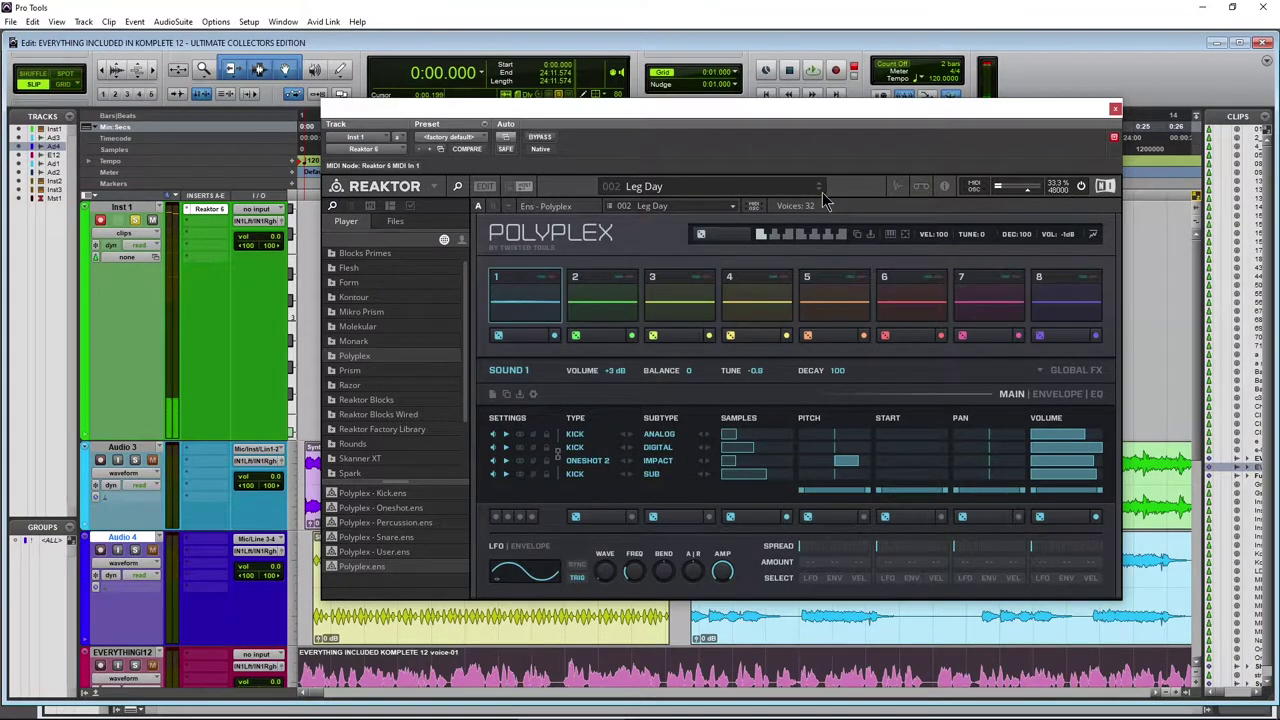
left_click(819, 189)
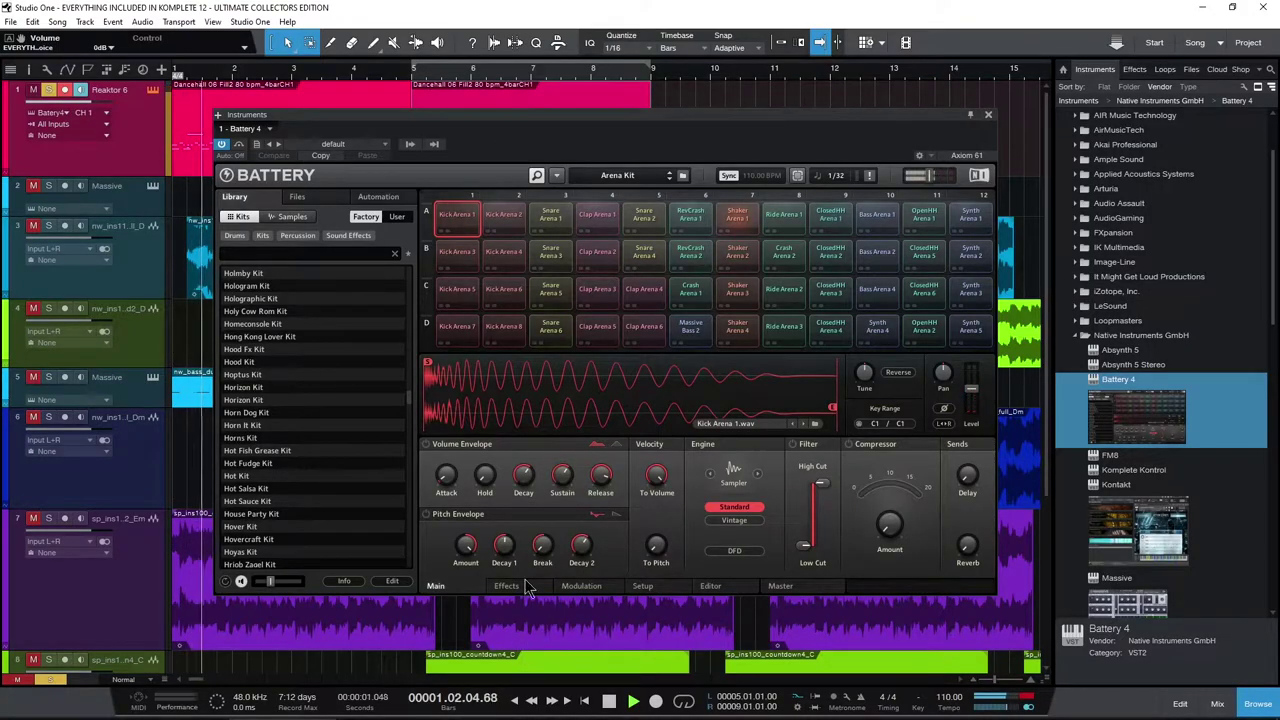
View Battery 4's Effects, Modulation, Setup, Editor and Master pages, return to the Main page and browse the kit list.
left_click(512, 592)
left_click(580, 590)
left_click(644, 590)
left_click(712, 588)
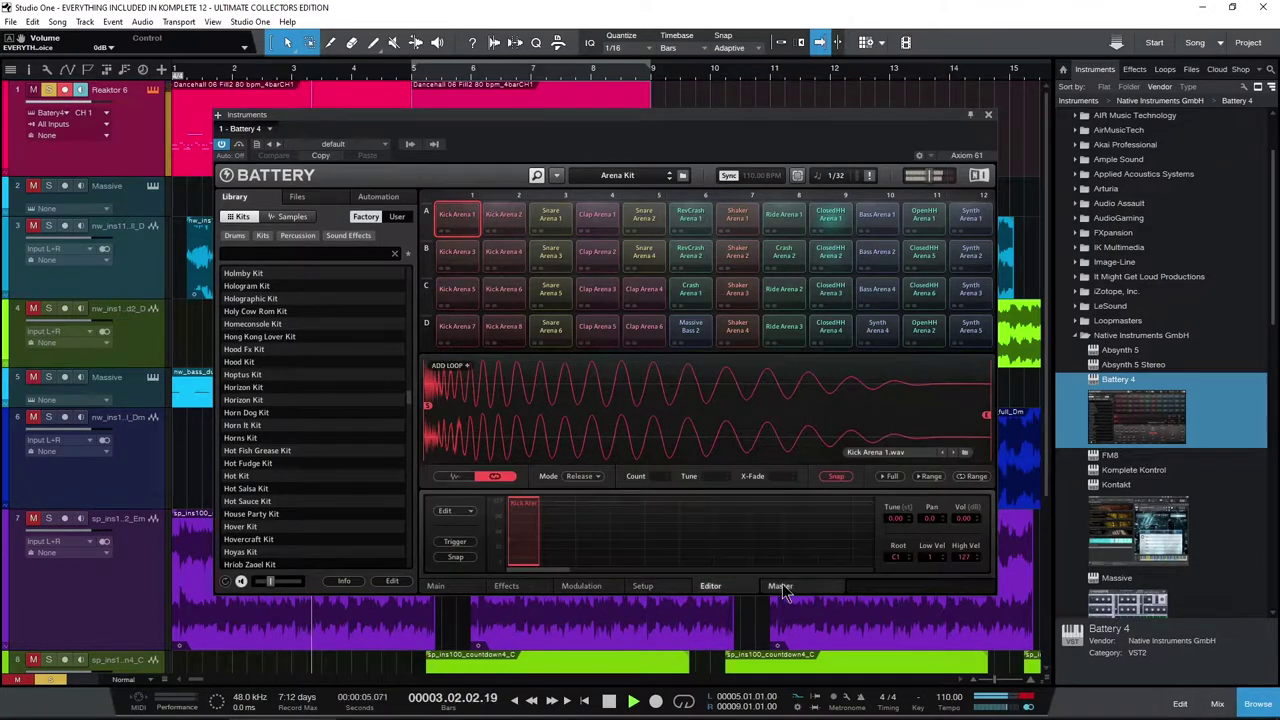
left_click(780, 587)
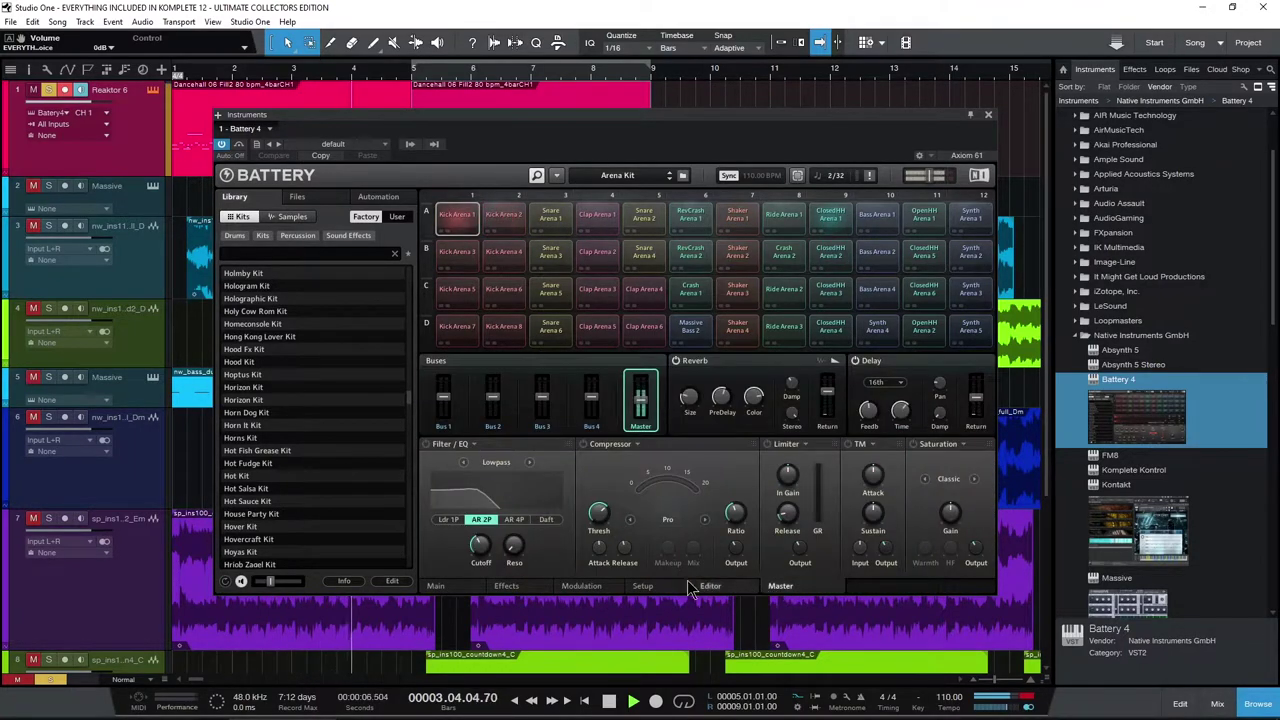
left_click(506, 586)
left_click(436, 586)
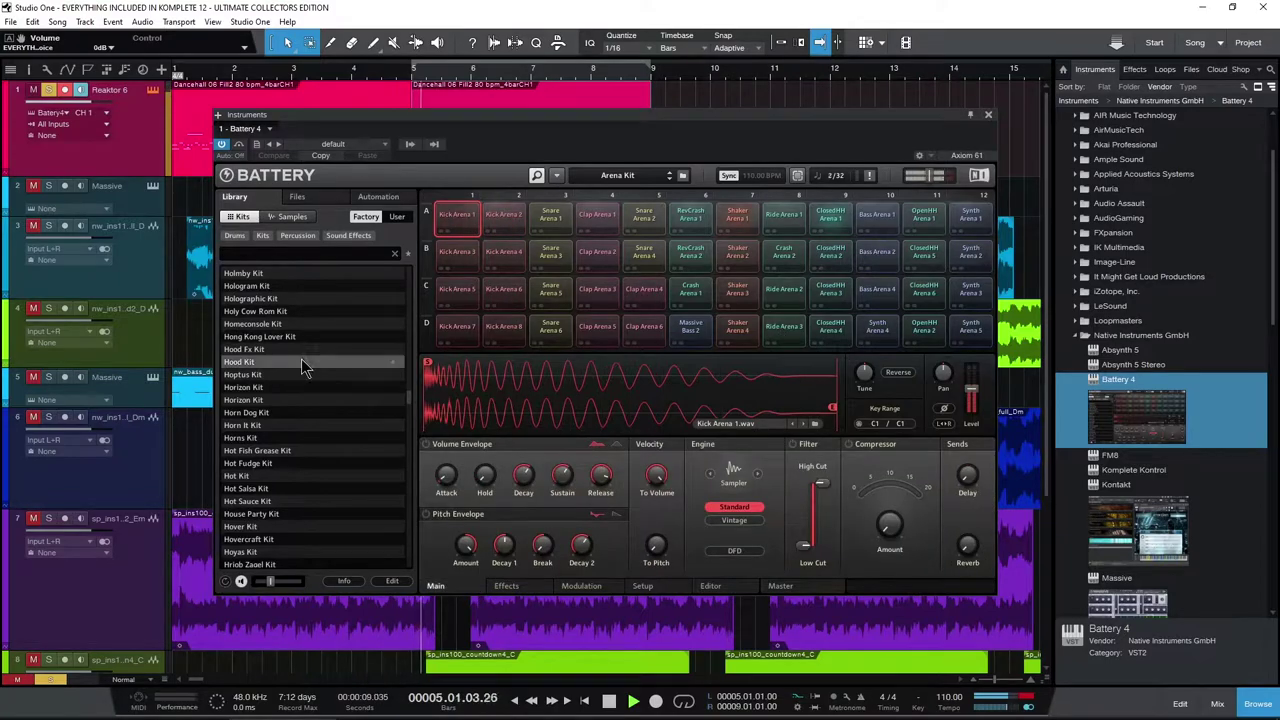
mouse_move(409, 400)
left_mouse_down()
mouse_move(408, 453)
mouse_move(419, 406)
left_mouse_up()
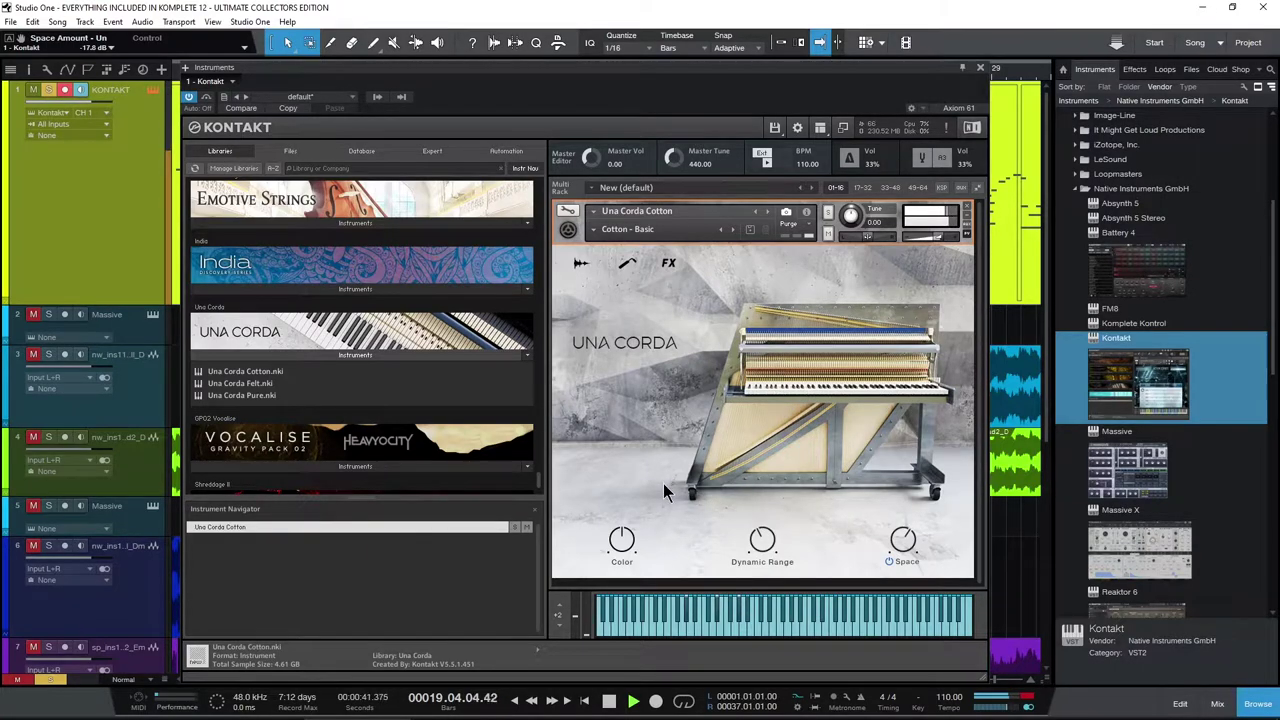
In Kontakt, look over the Una Corda library's instruments and view Una Corda Cotton's Workbench and Response pages.
scroll(300, 380, "down", 2)
scroll(258, 384, "up", 3)
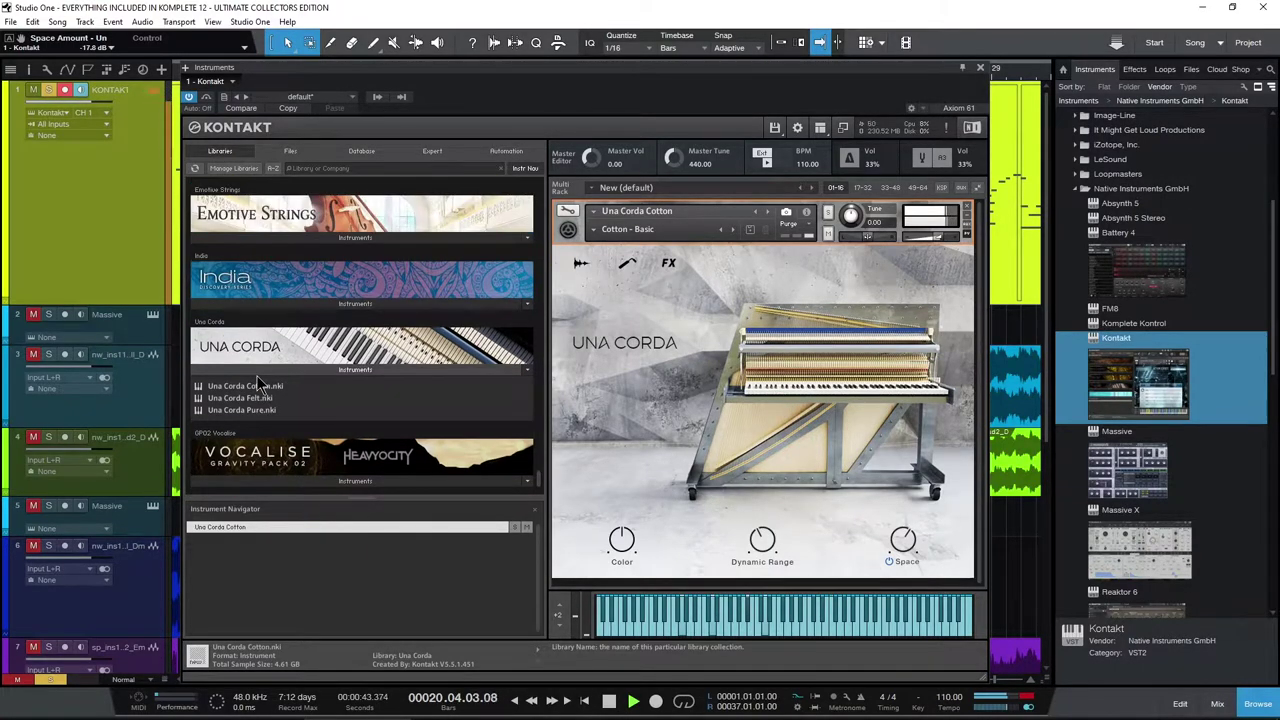
left_click(581, 264)
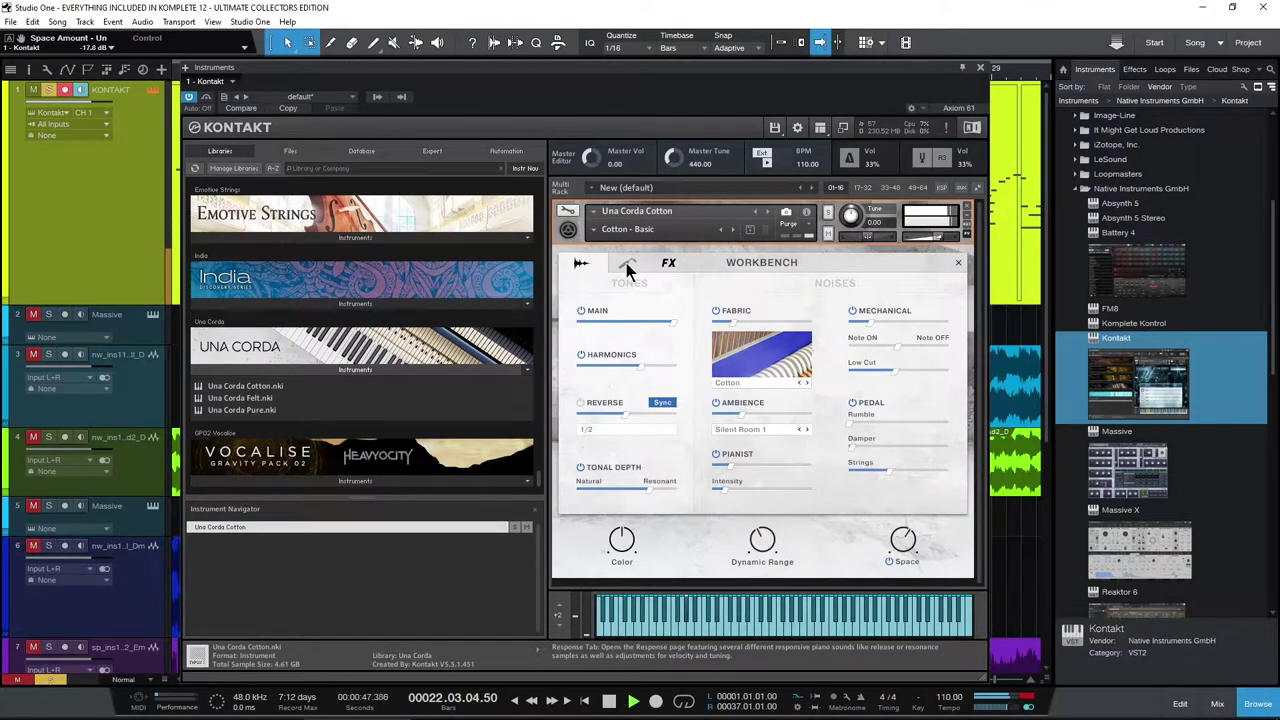
left_click(626, 263)
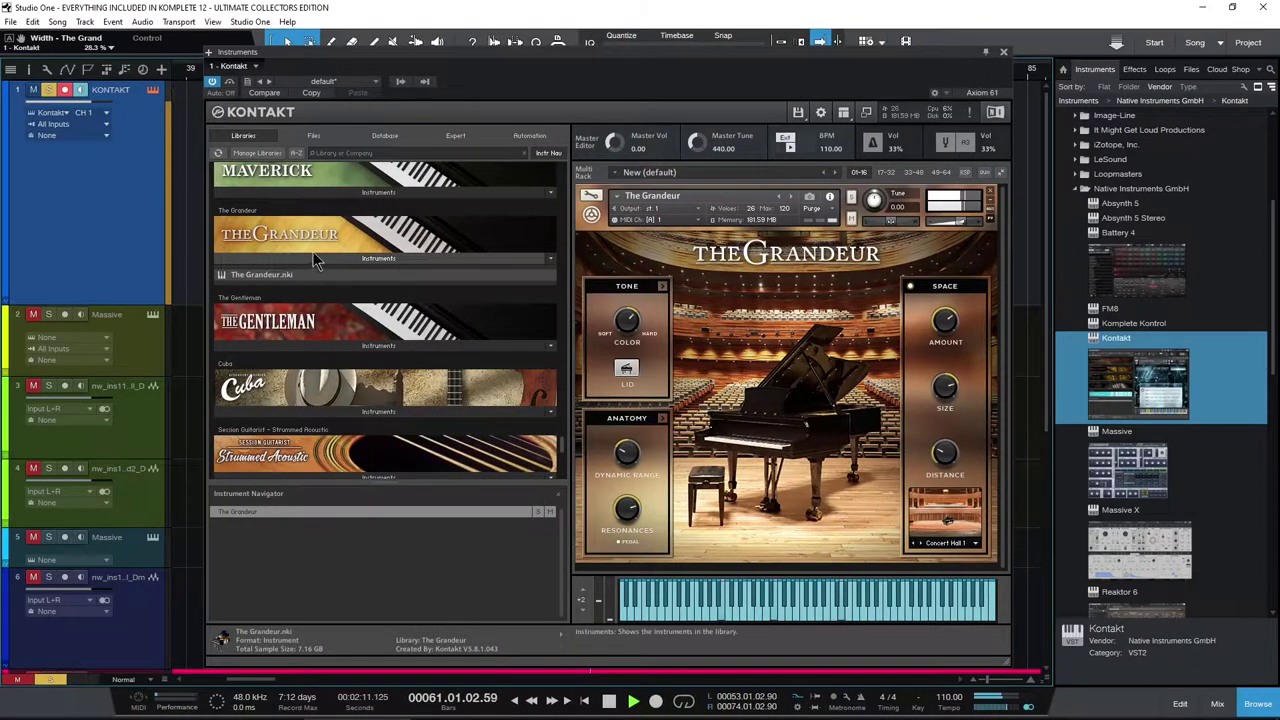
View The Grandeur's Tone and Anatomy settings, then look through its Space reverb list and close it without a choice.
scroll(316, 263, "up", 1)
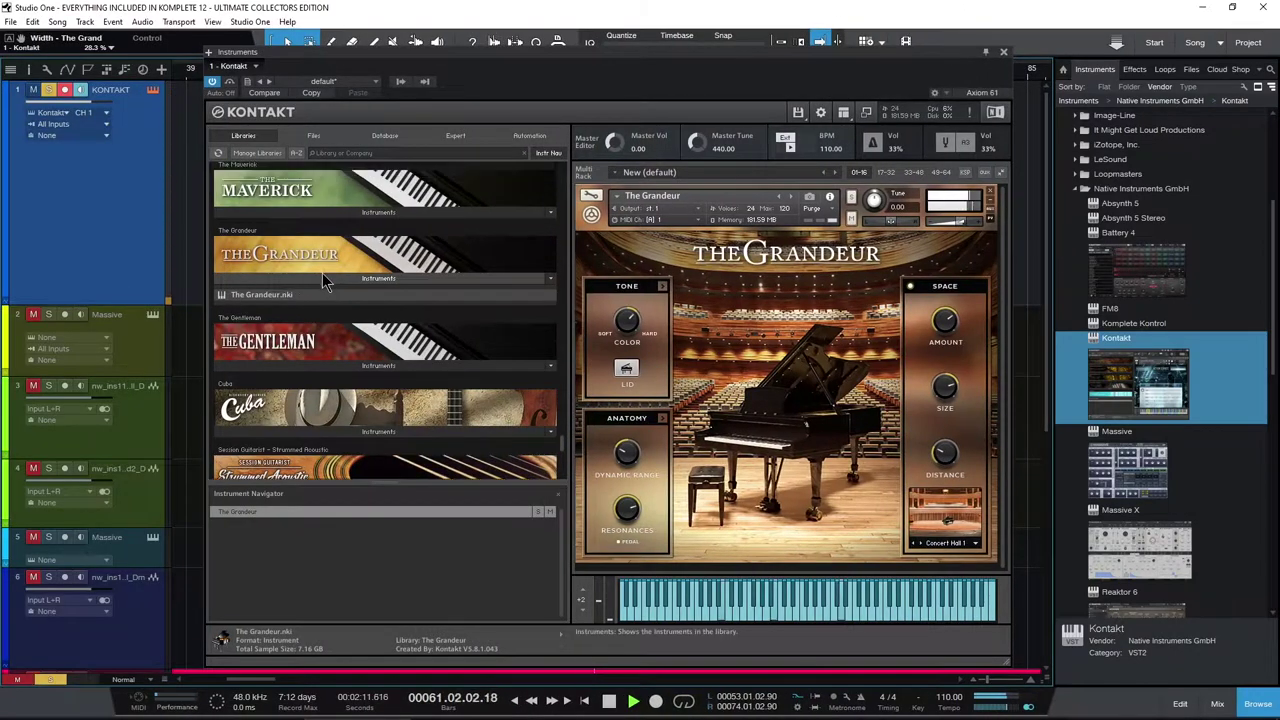
left_click(663, 287)
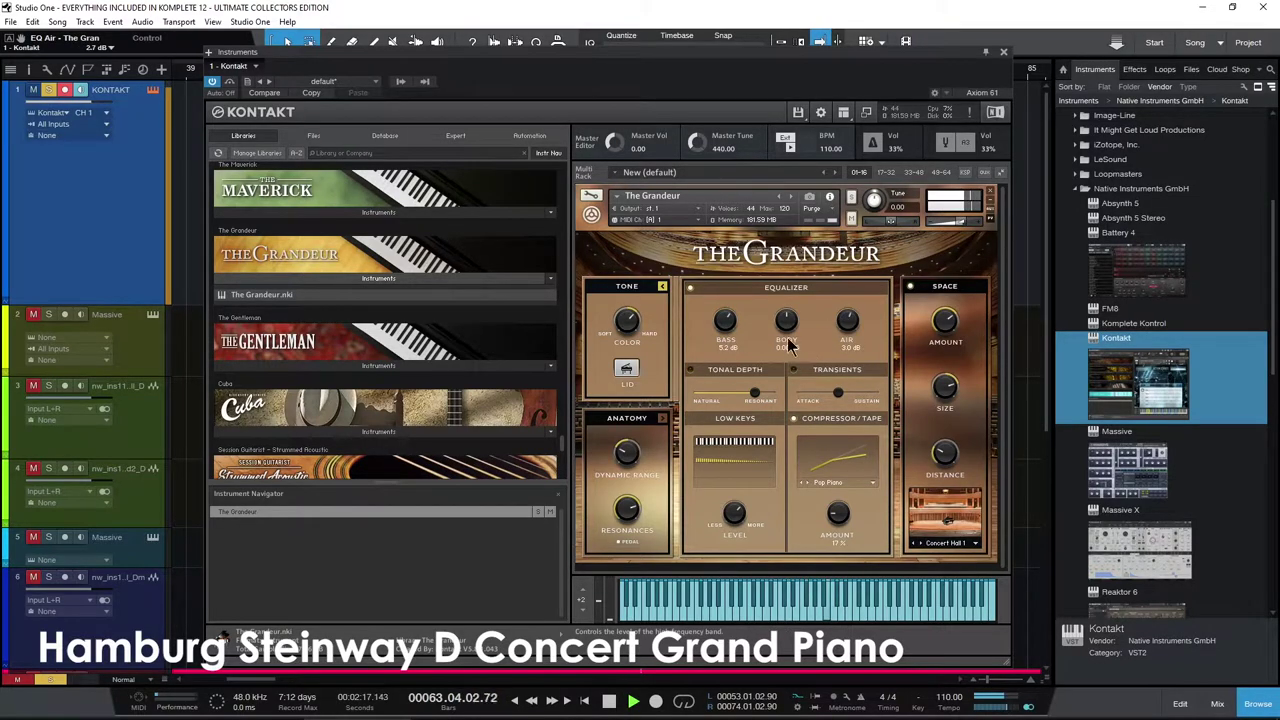
left_click(662, 419)
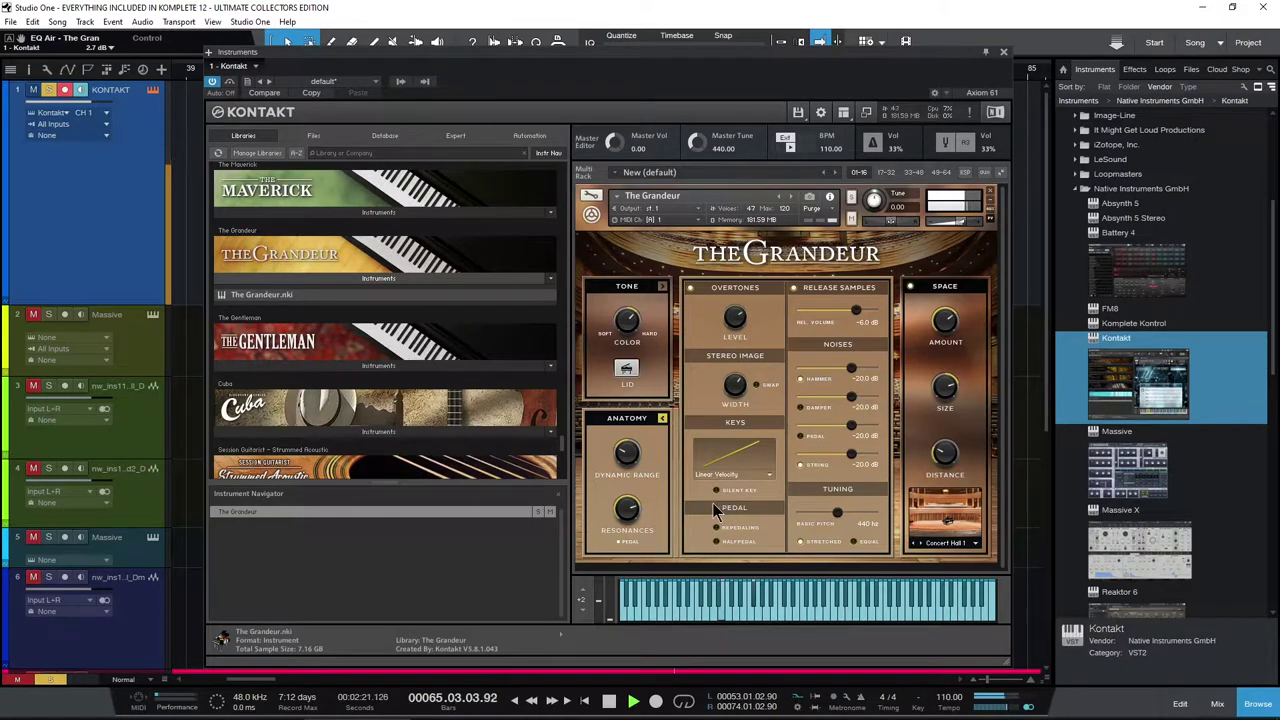
left_click(662, 419)
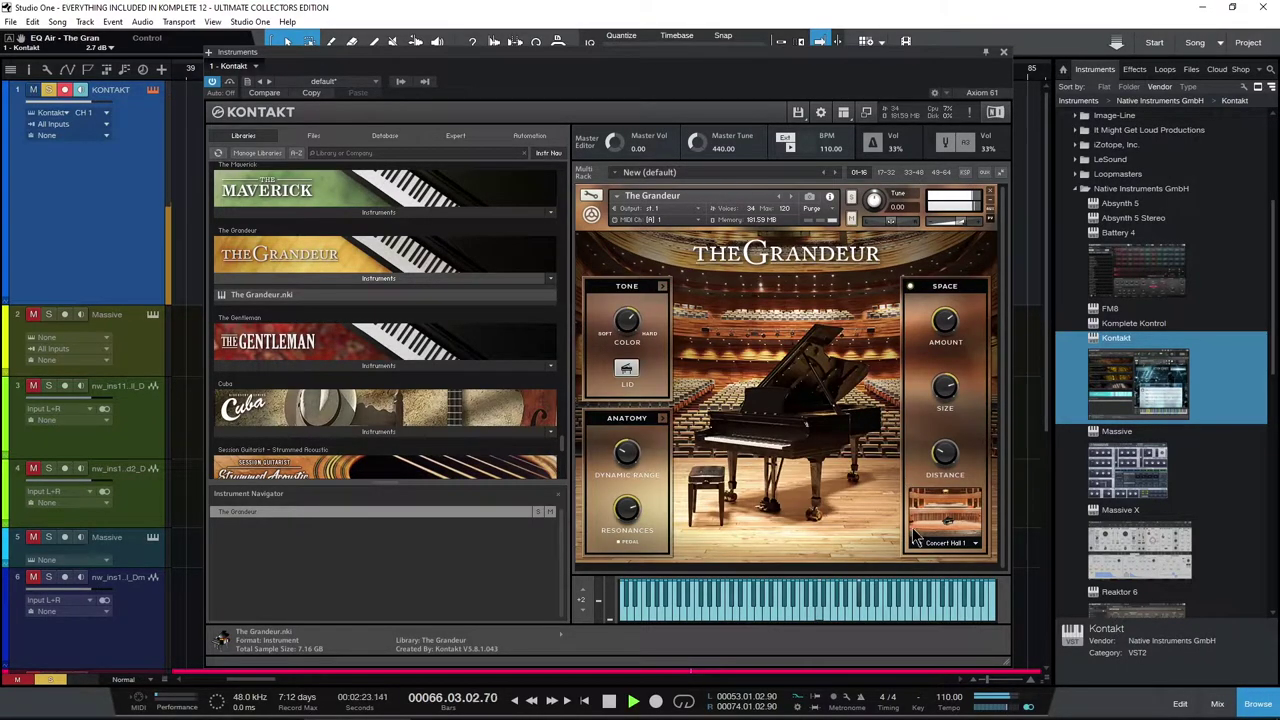
left_click(943, 543)
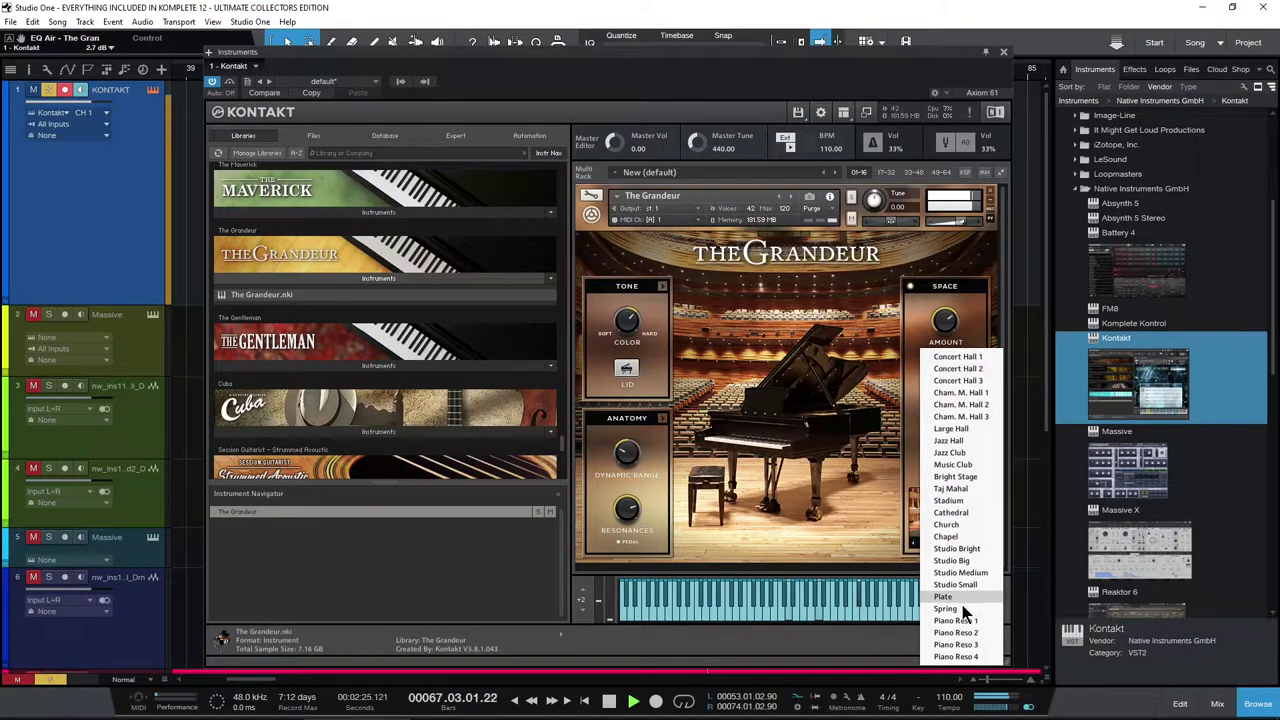
left_click(800, 420)
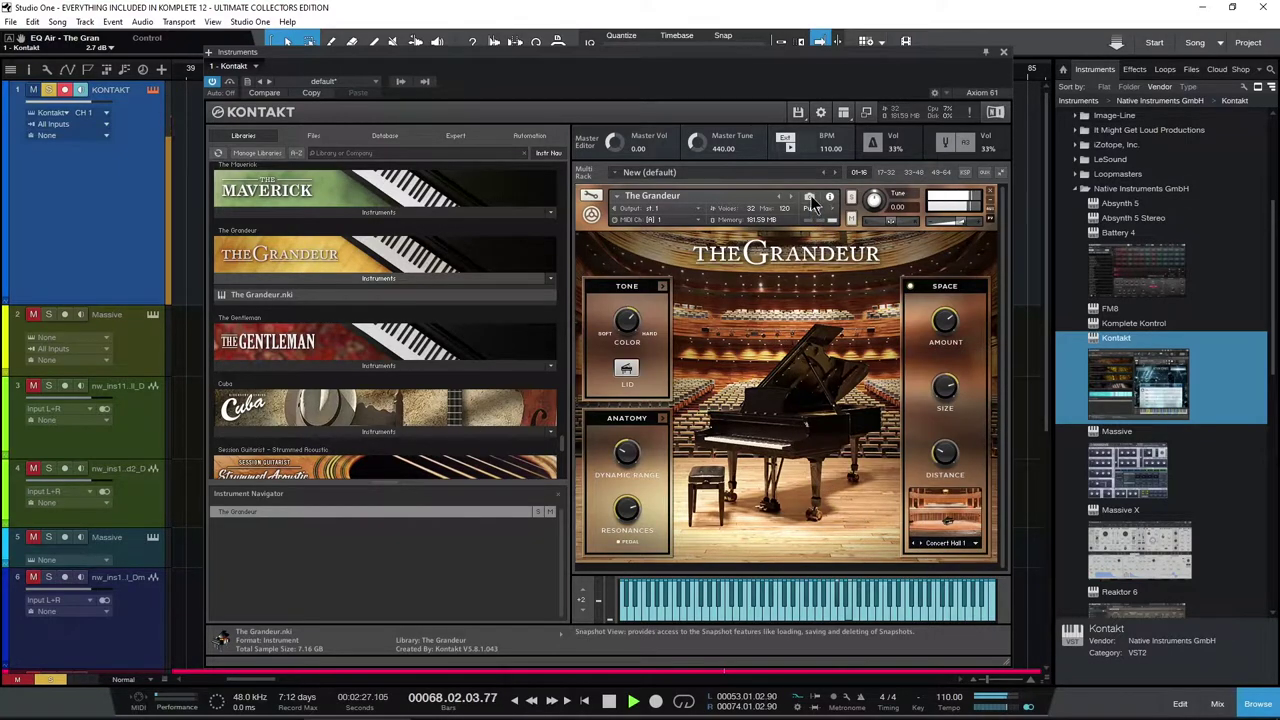
Show The Grandeur's snapshot view, look through its list of snapshots without choosing one, and leave the snapshot view.
left_click(809, 196)
left_click(617, 216)
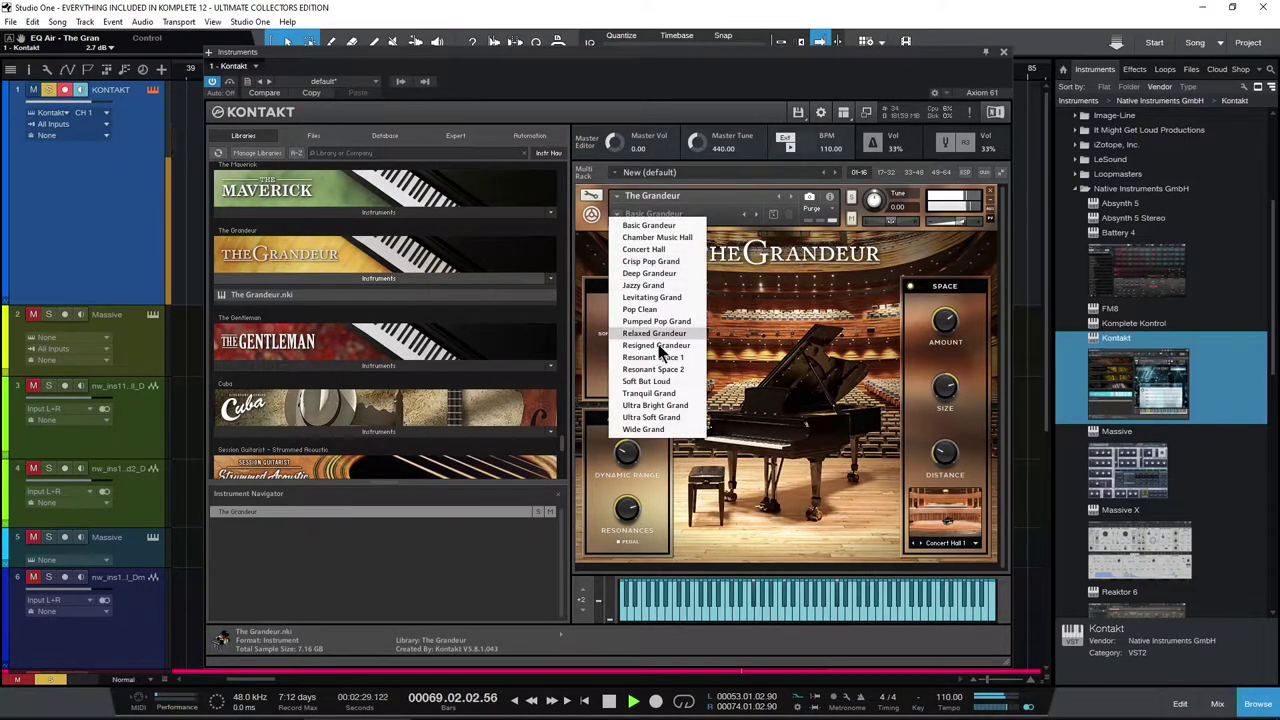
left_click(790, 340)
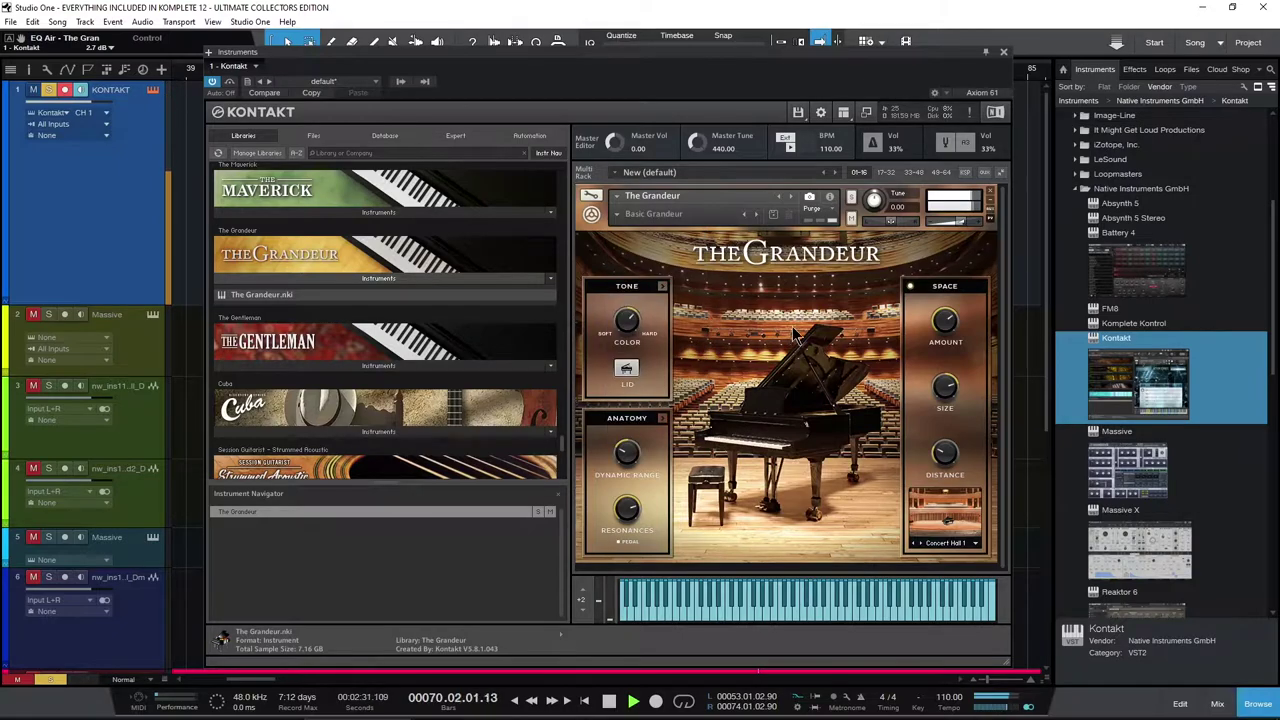
left_click(809, 196)
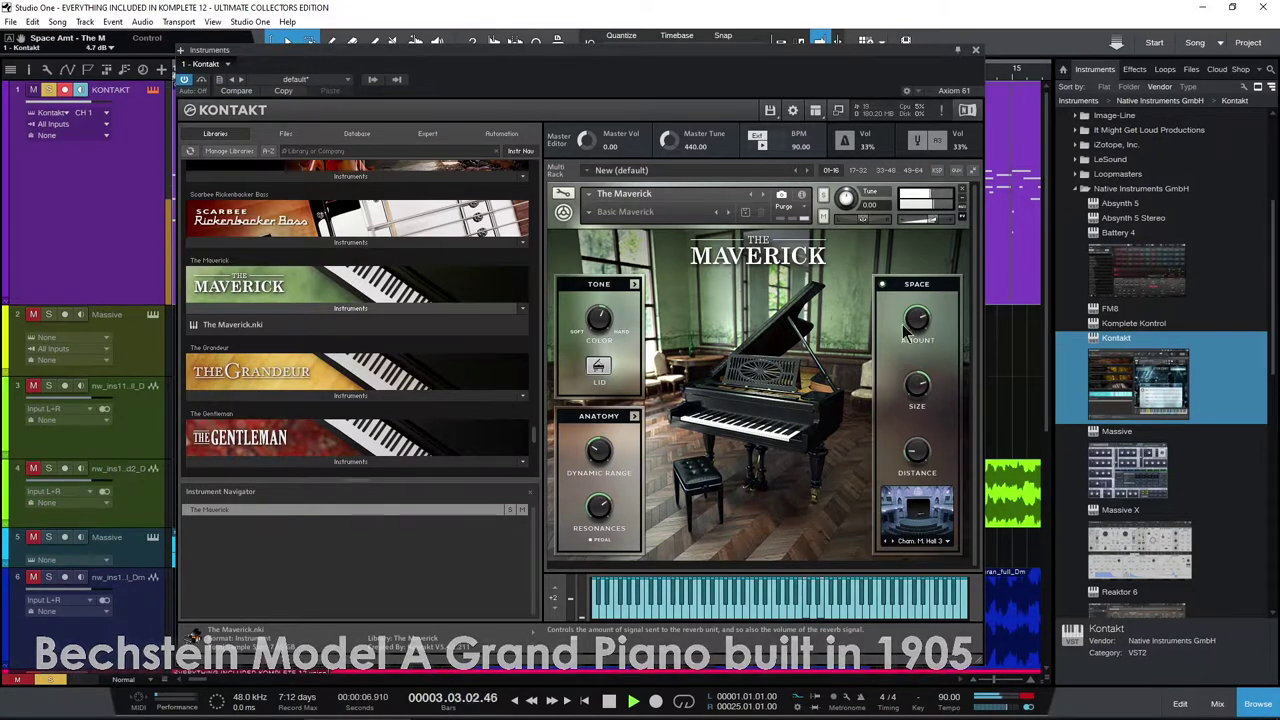
Open The Maverick's Tone settings and adjust the equalizer's Bass to 2.7 dB along with the Low Keys level.
left_click(634, 284)
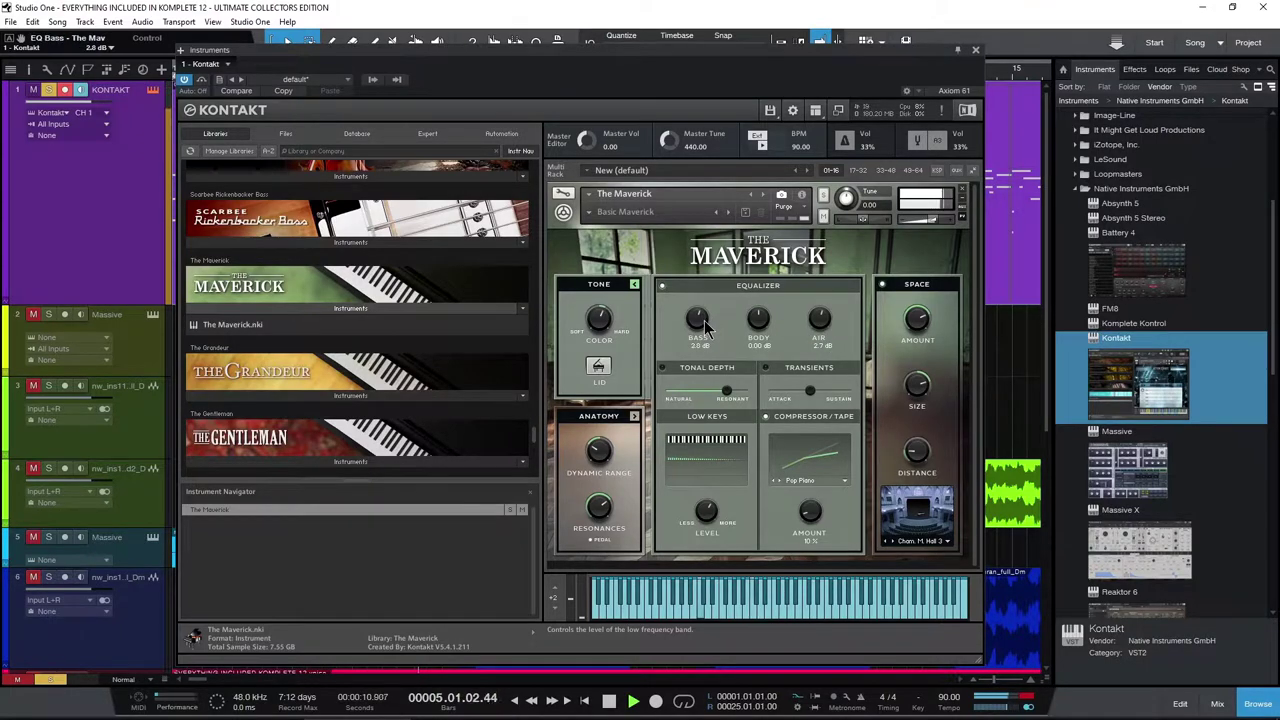
left_click(715, 512)
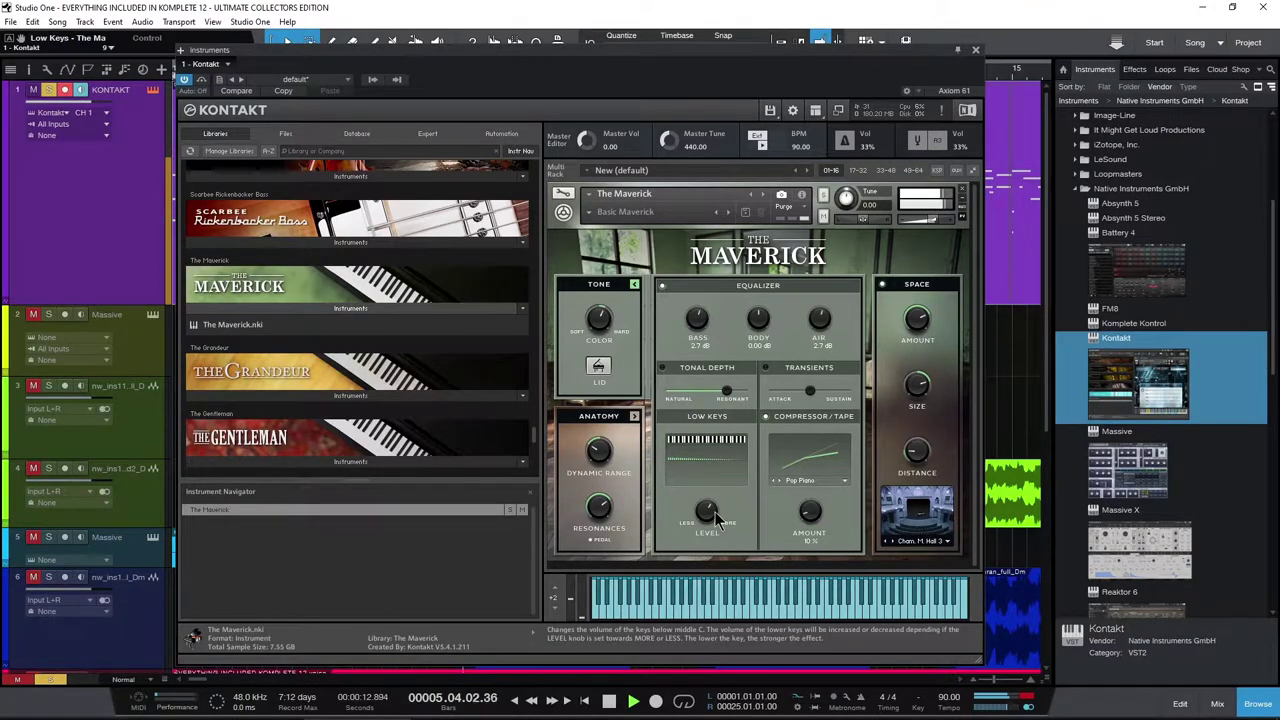
View The Maverick's Anatomy settings with its velocity curve options, close them, and look through the Space reverb list.
left_click(634, 416)
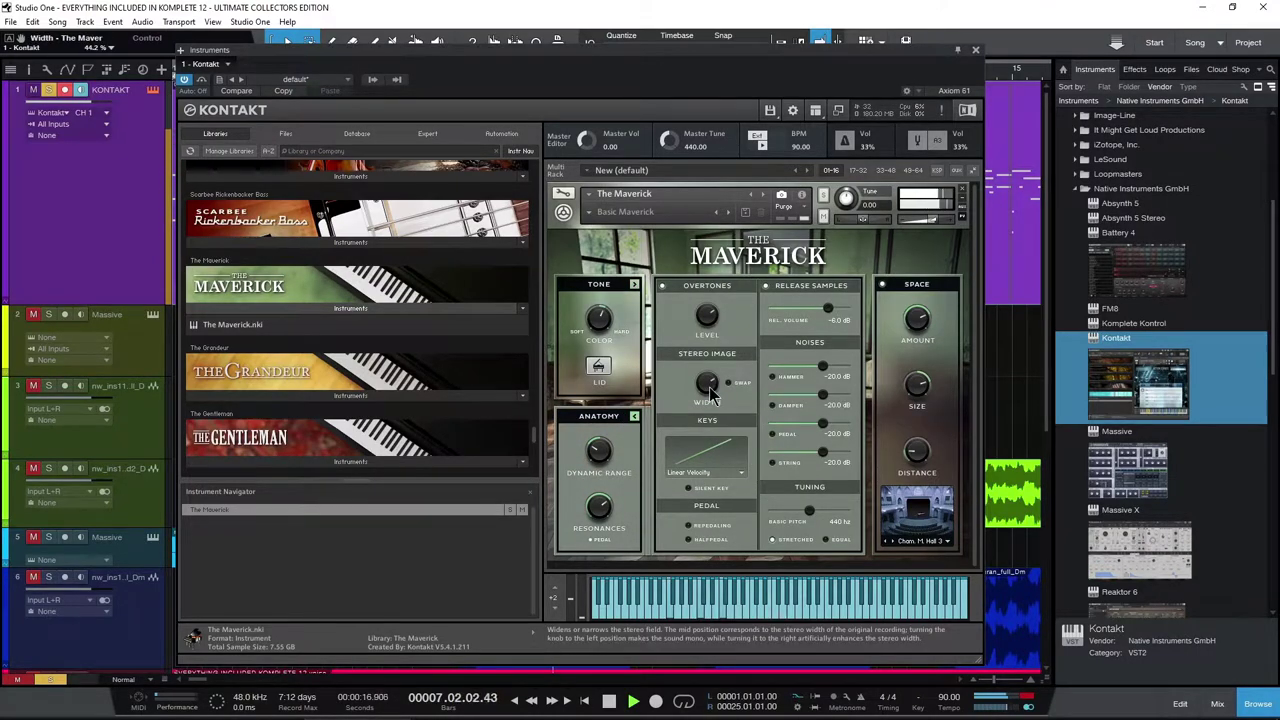
left_click(743, 474)
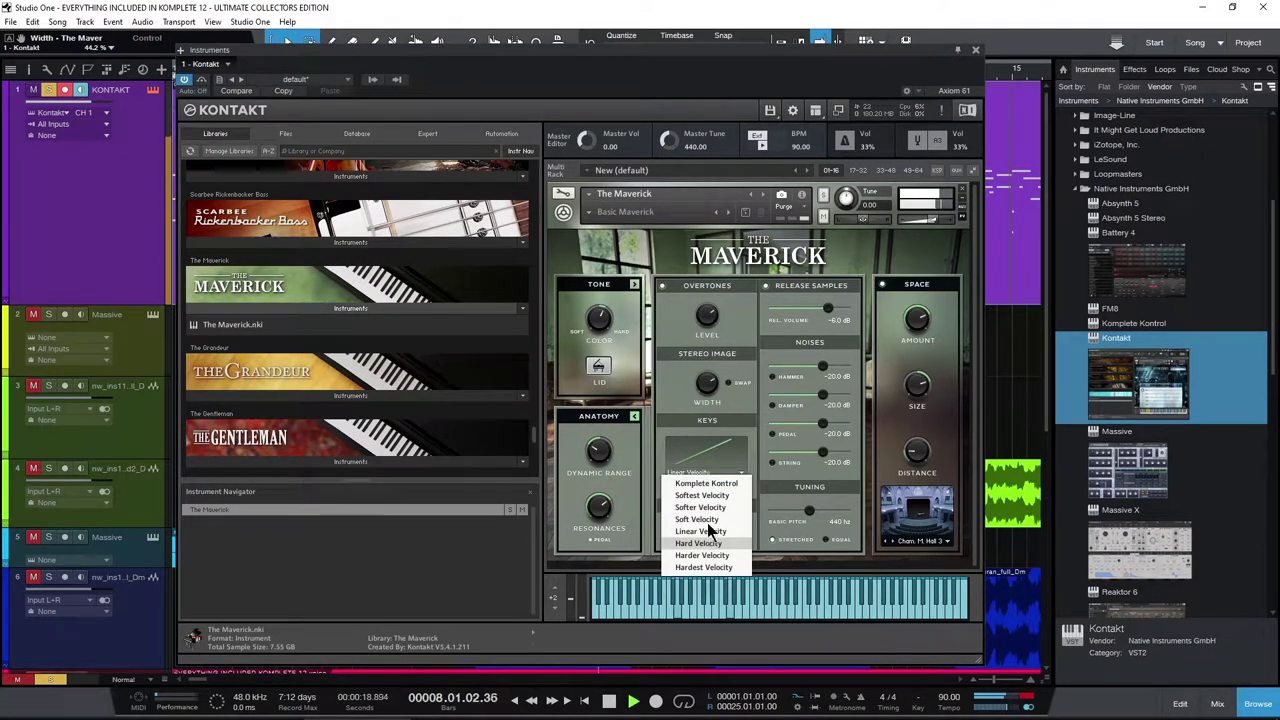
left_click(660, 413)
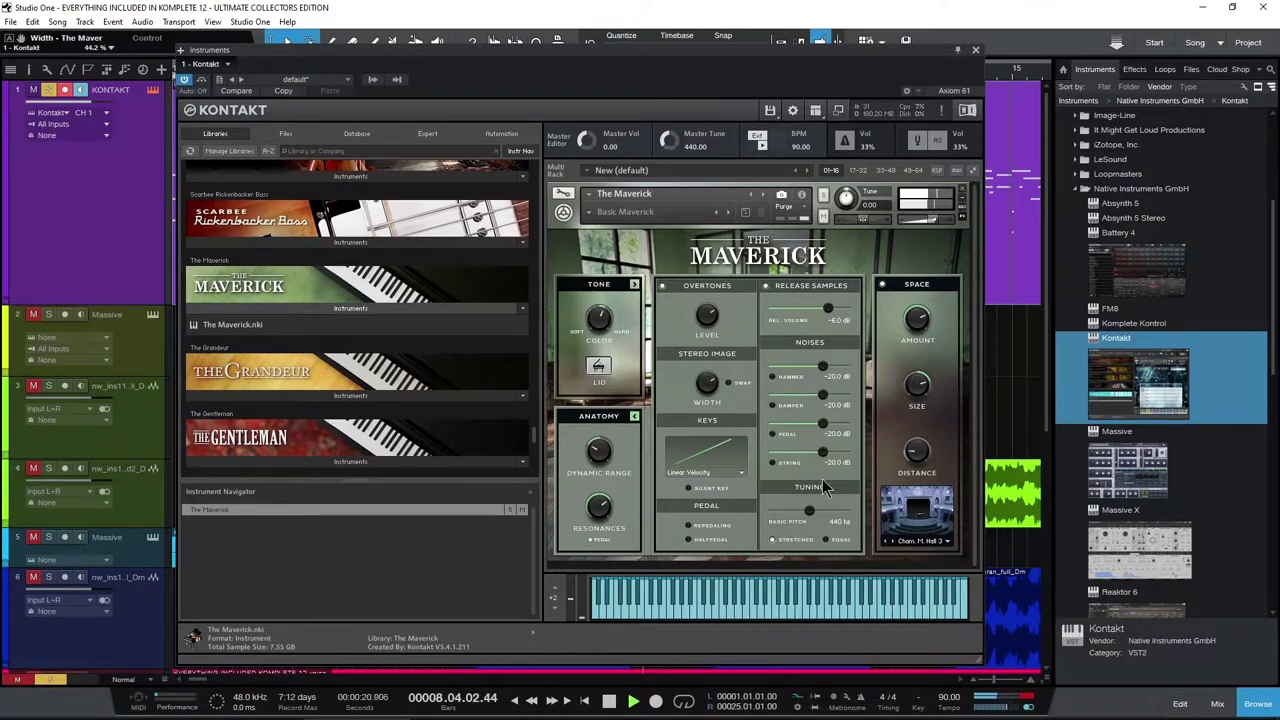
left_click(635, 418)
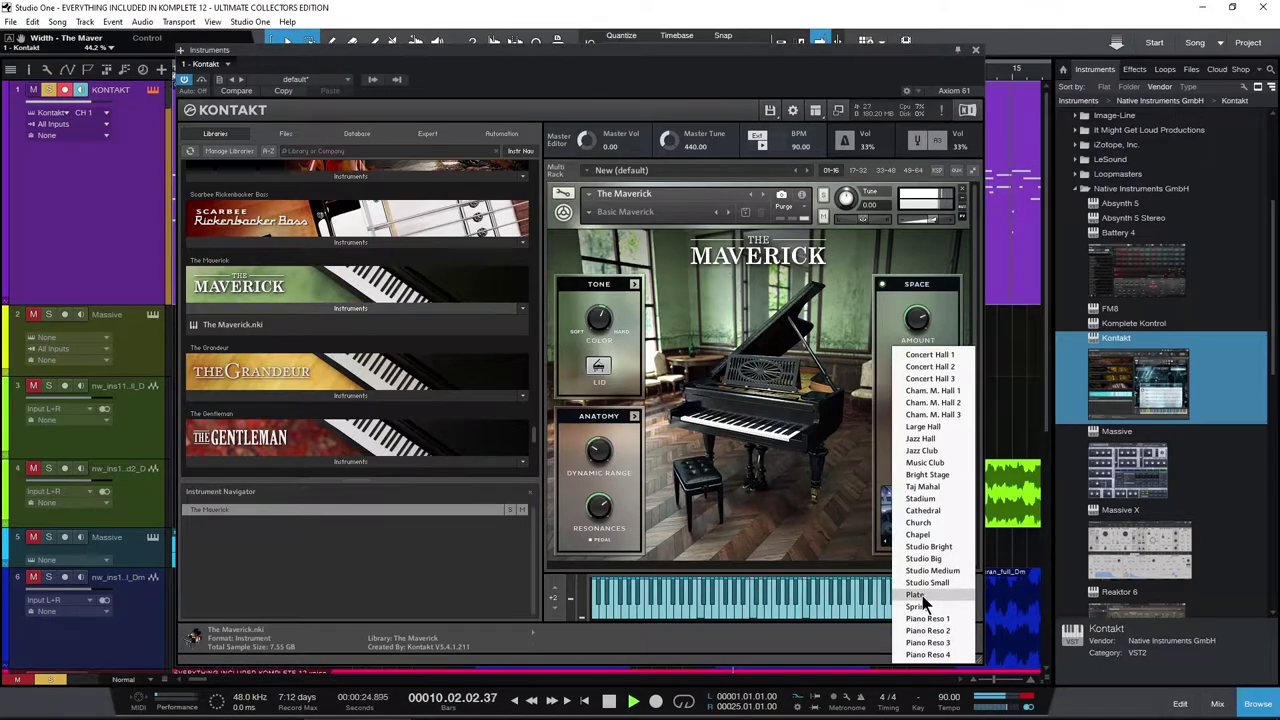
left_click(826, 480)
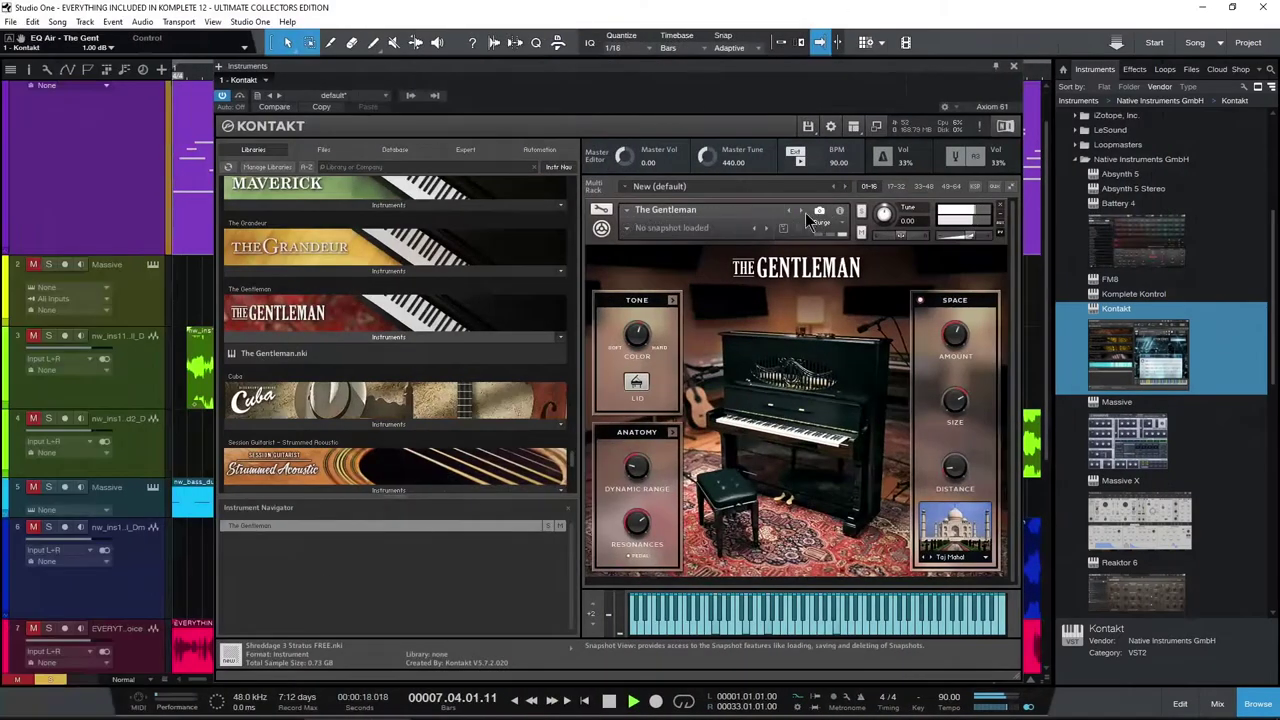
Check The Gentleman's snapshot and Space reverb lists without changing them, then view and close its Anatomy settings.
left_click(645, 229)
left_click(762, 311)
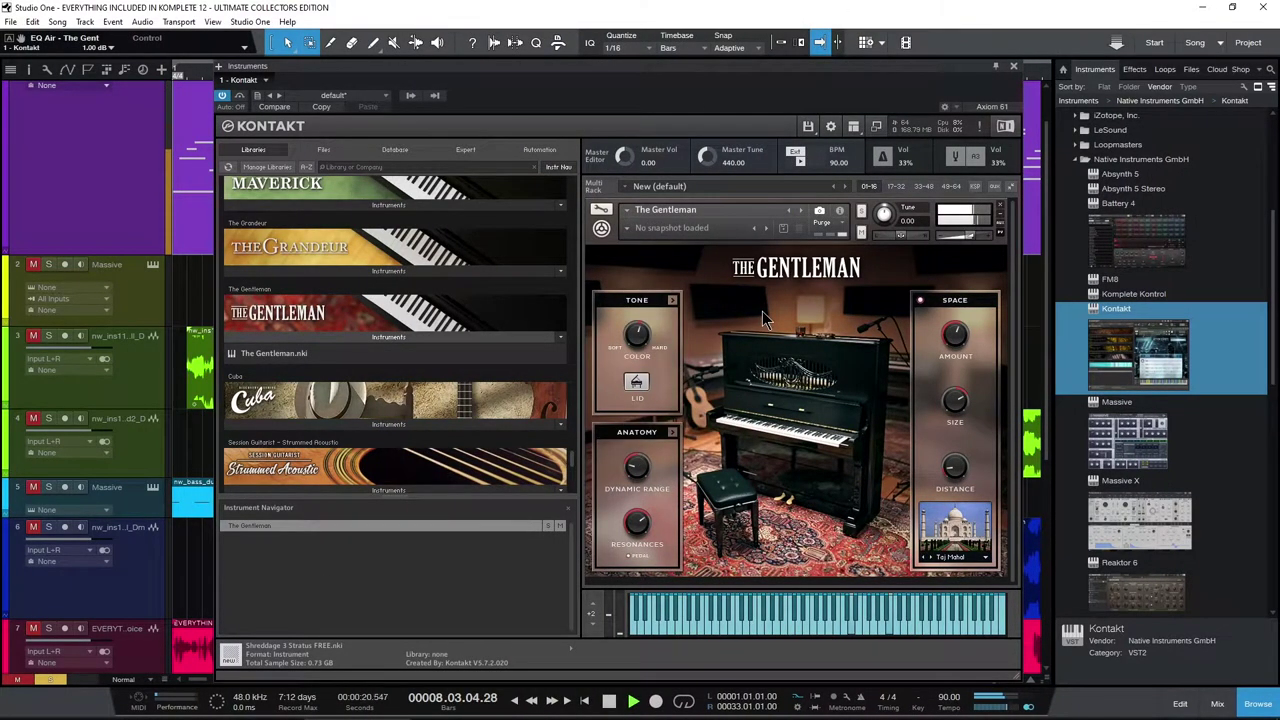
left_click(956, 557)
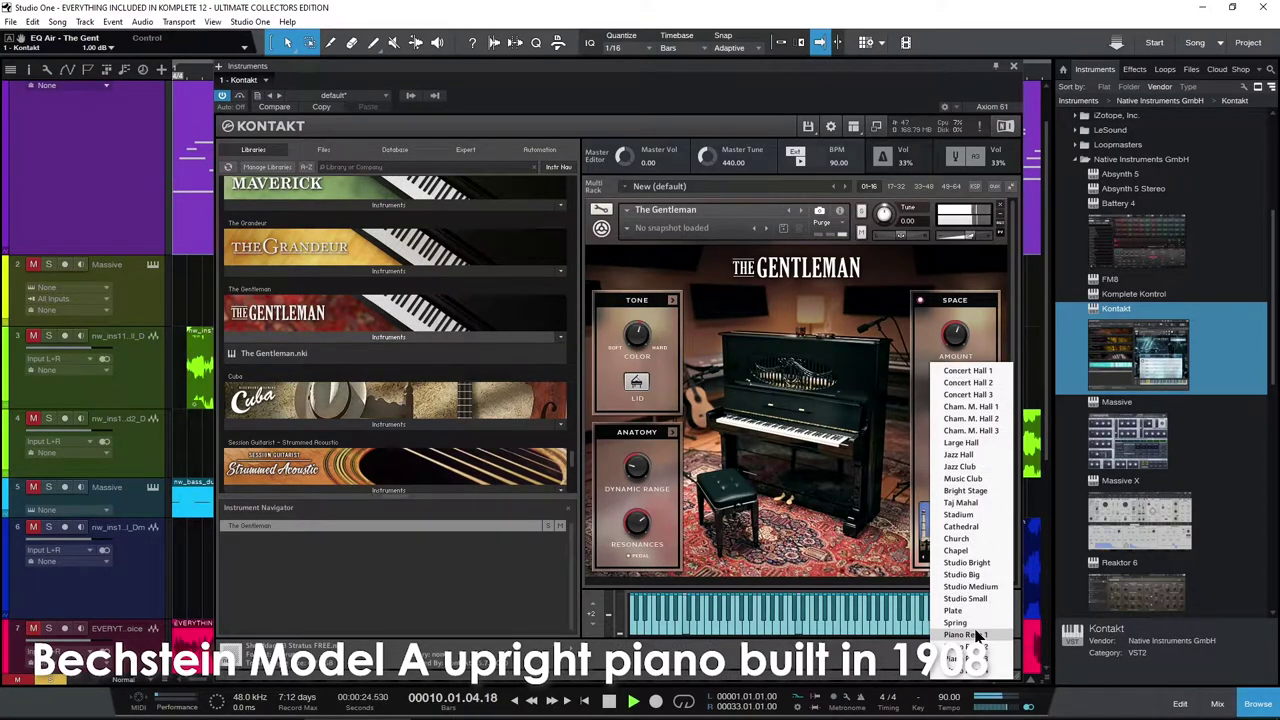
left_click(912, 508)
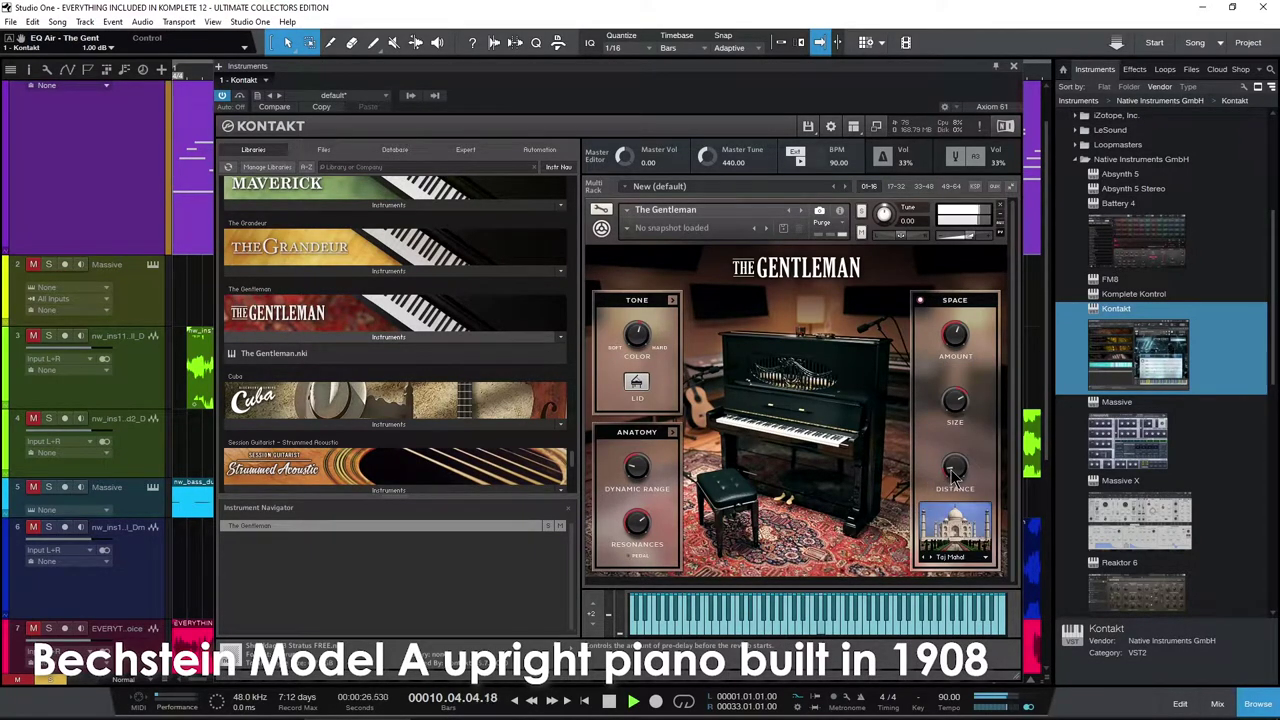
left_click(672, 432)
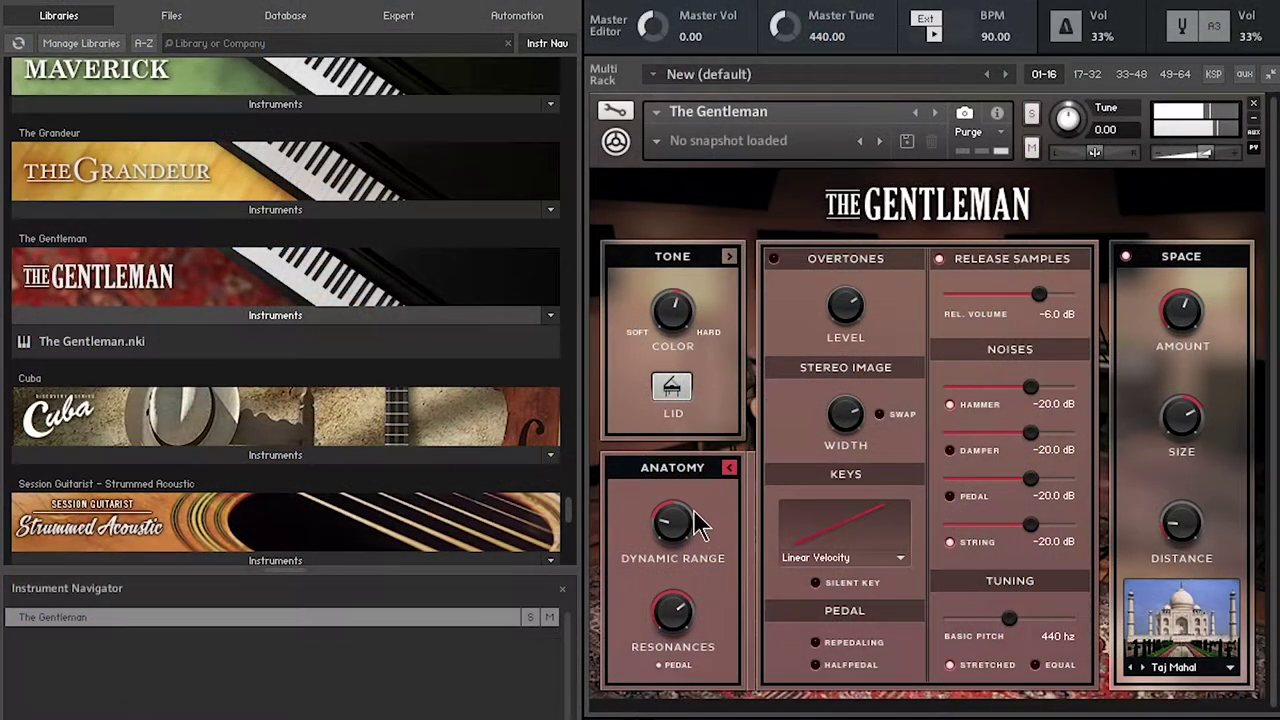
left_click(729, 467)
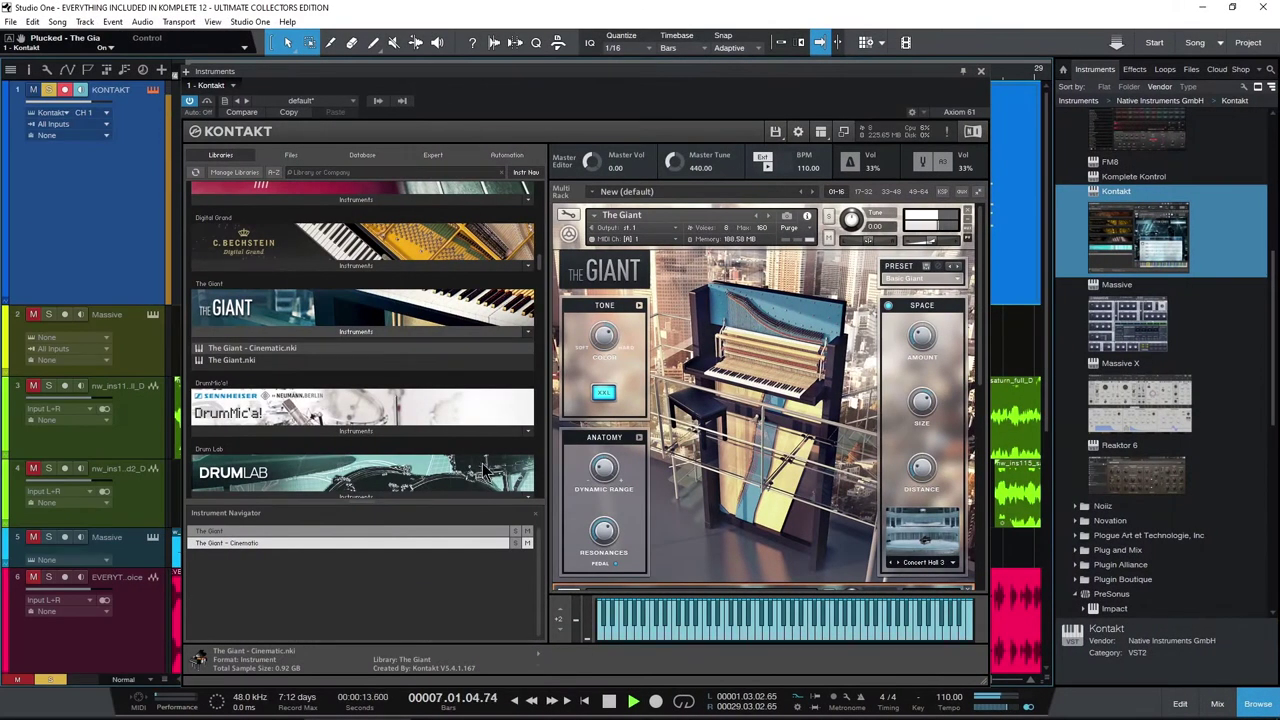
Look over The Giant's library entries, then open and close its Tone and Anatomy settings in turn.
scroll(376, 337, "down", 2)
scroll(376, 337, "up", 2)
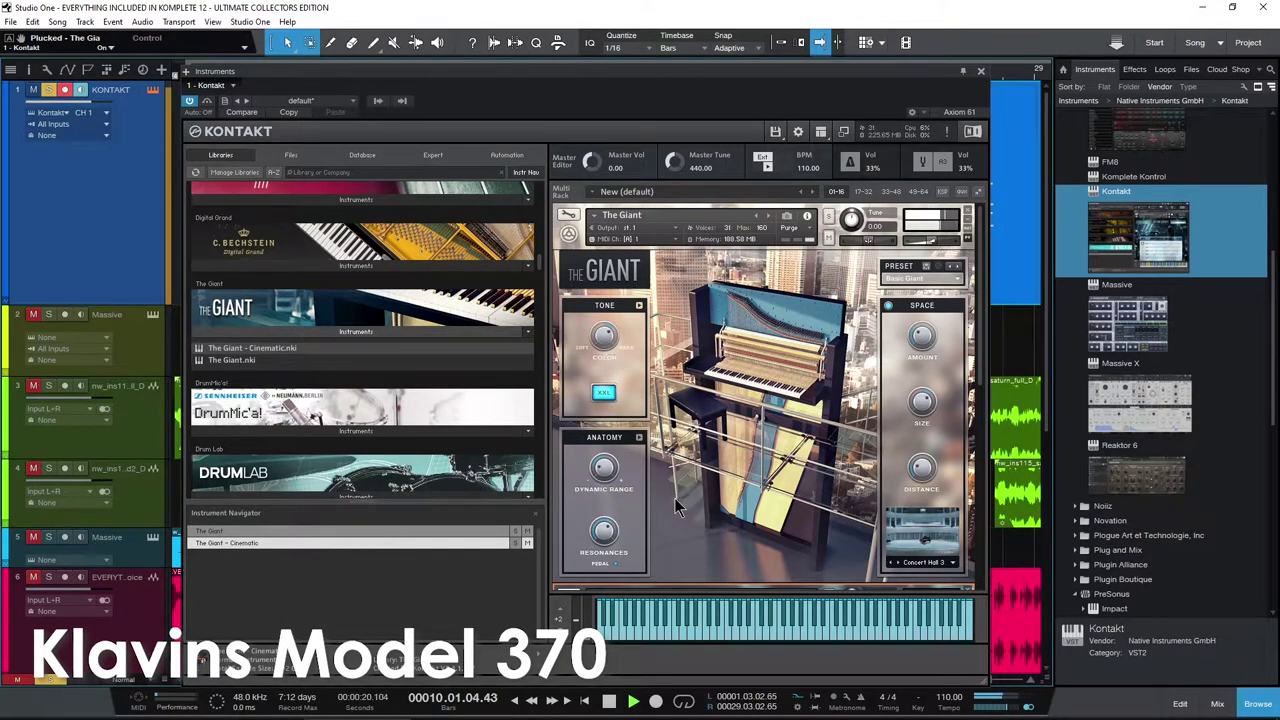
left_click(639, 305)
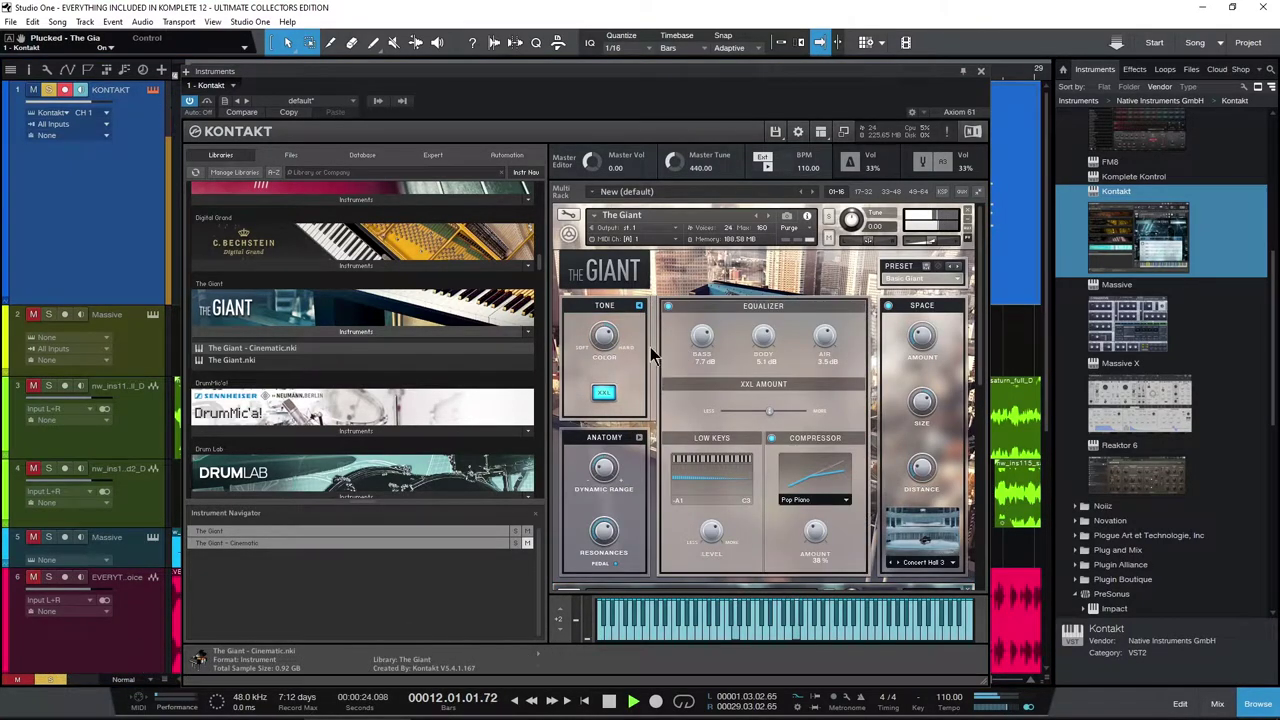
left_click(639, 307)
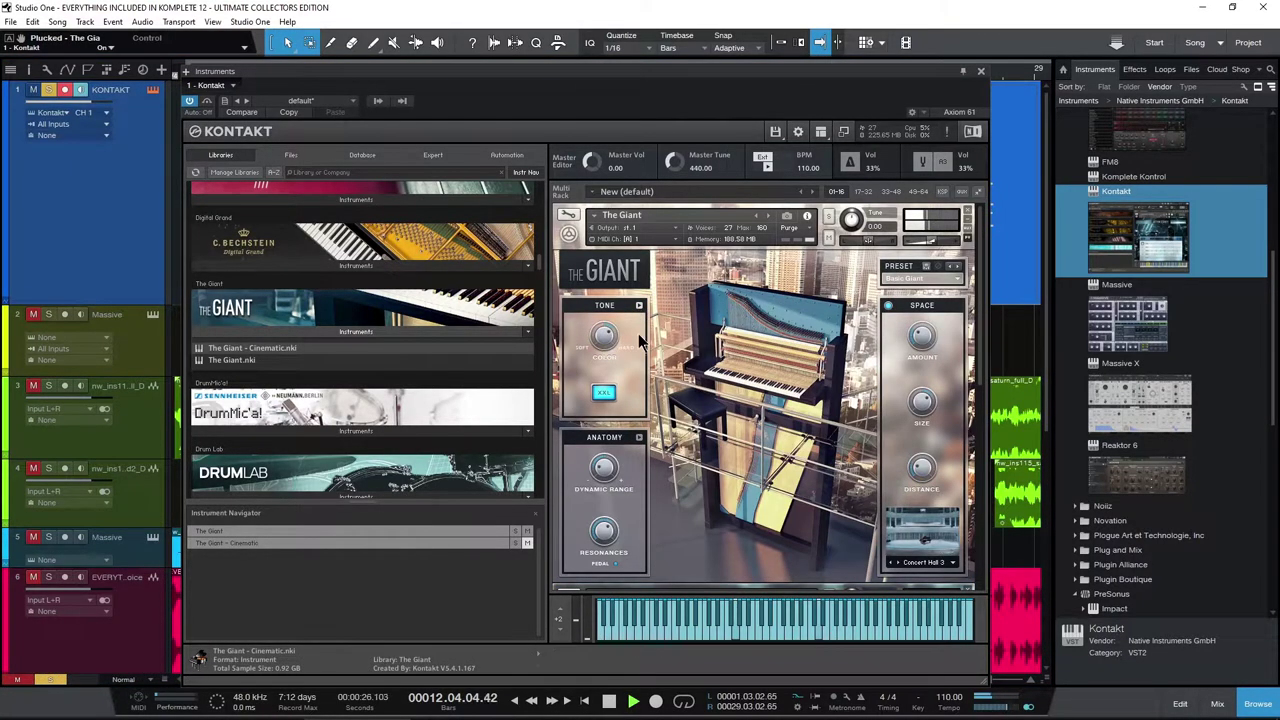
left_click(639, 440)
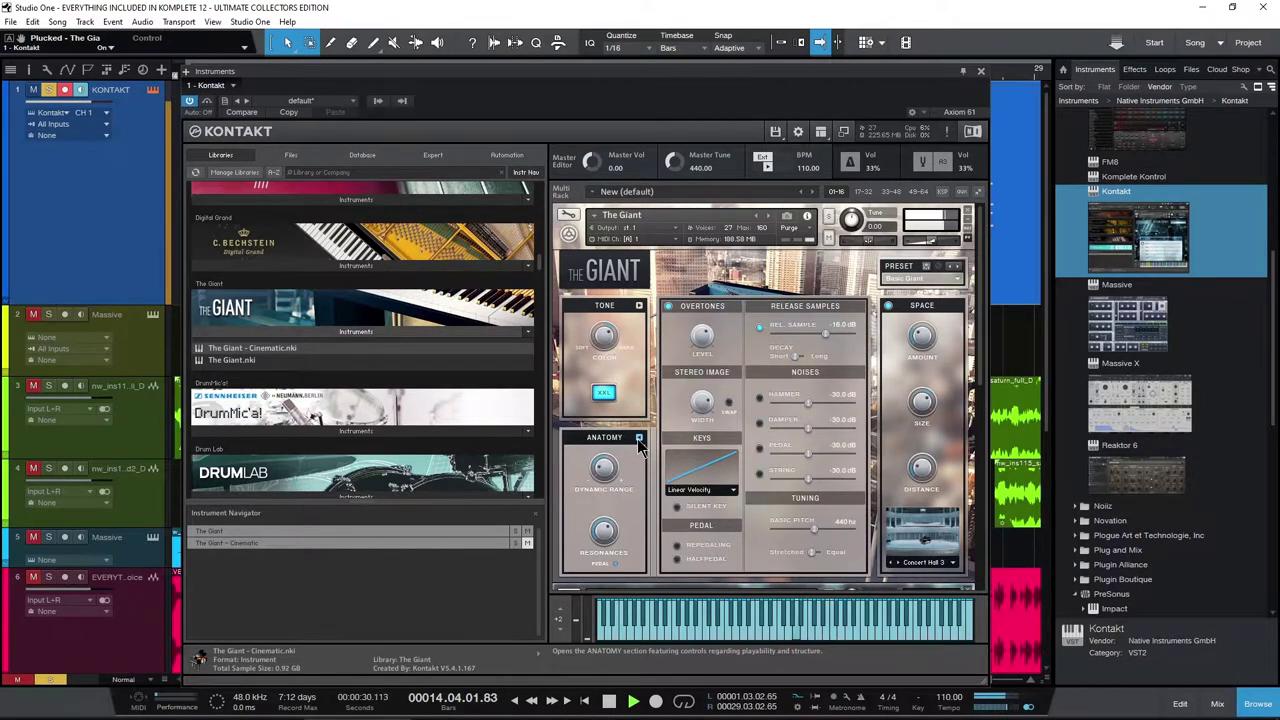
left_click(639, 439)
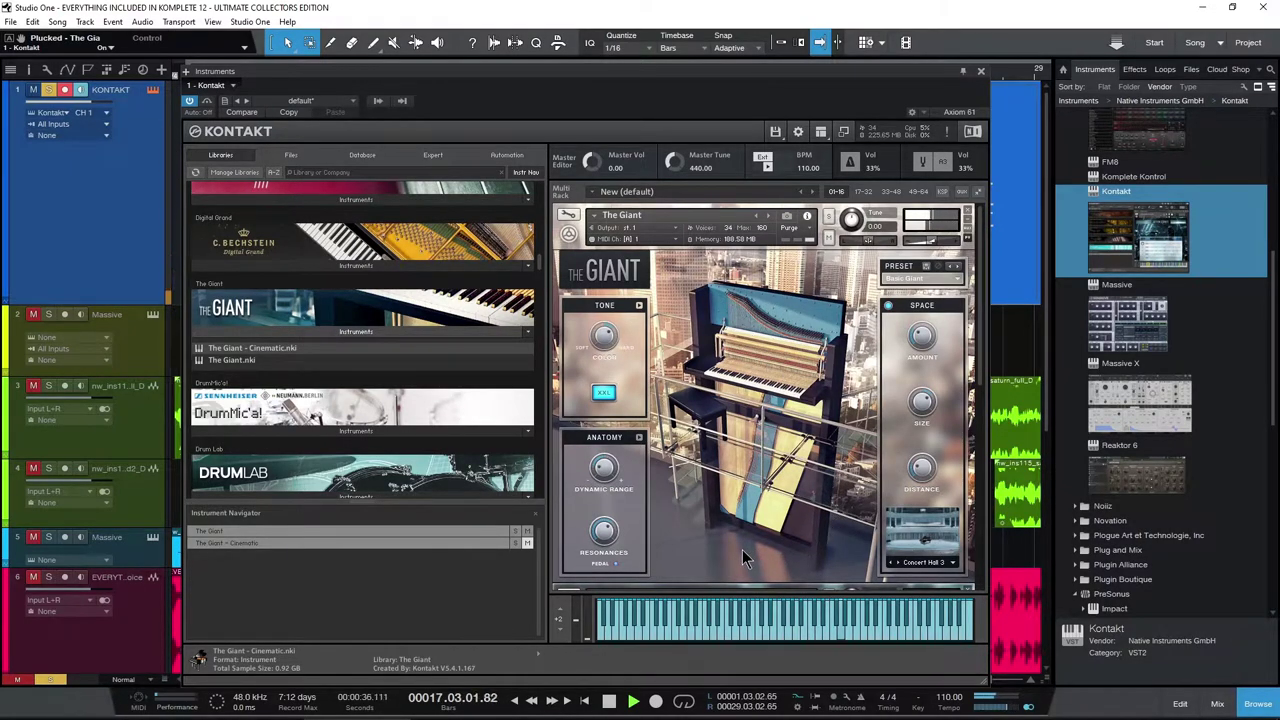
Bring up The Giant - Cinematic and view its Convolution settings and category list, leaving the Instruments category selected.
left_click_drag(978, 273, 961, 448)
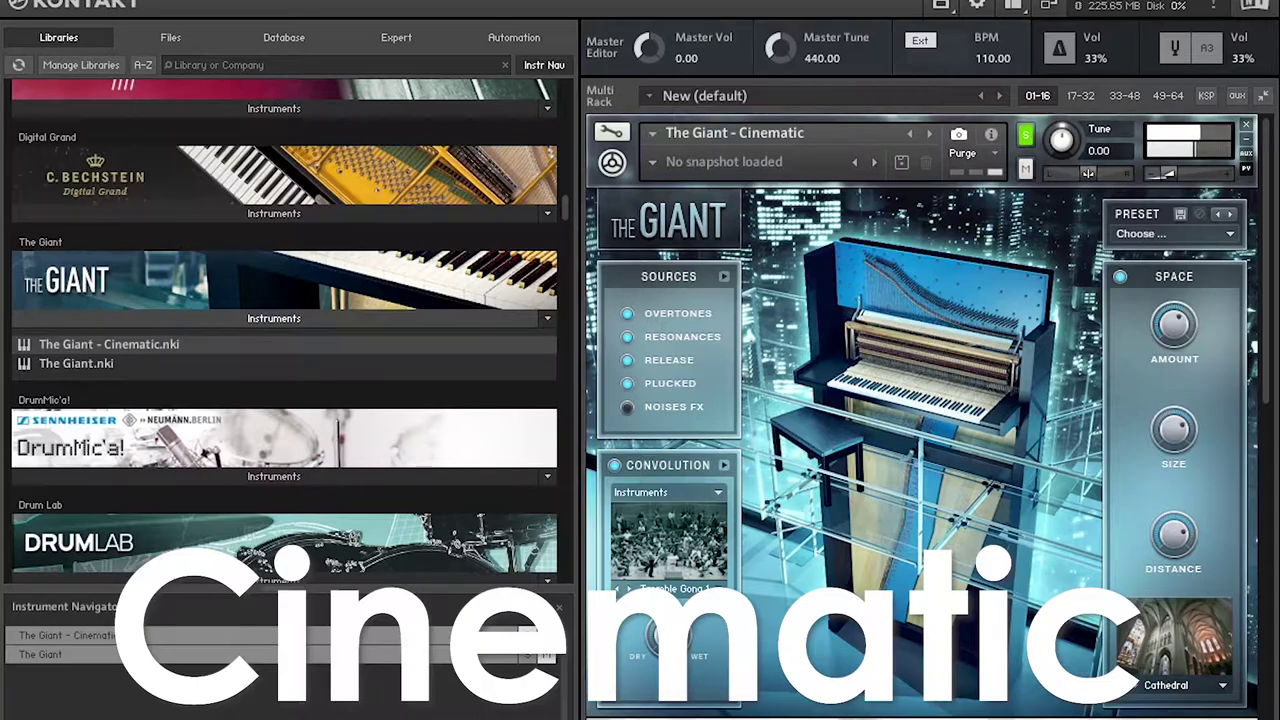
left_click(724, 465)
left_click(720, 503)
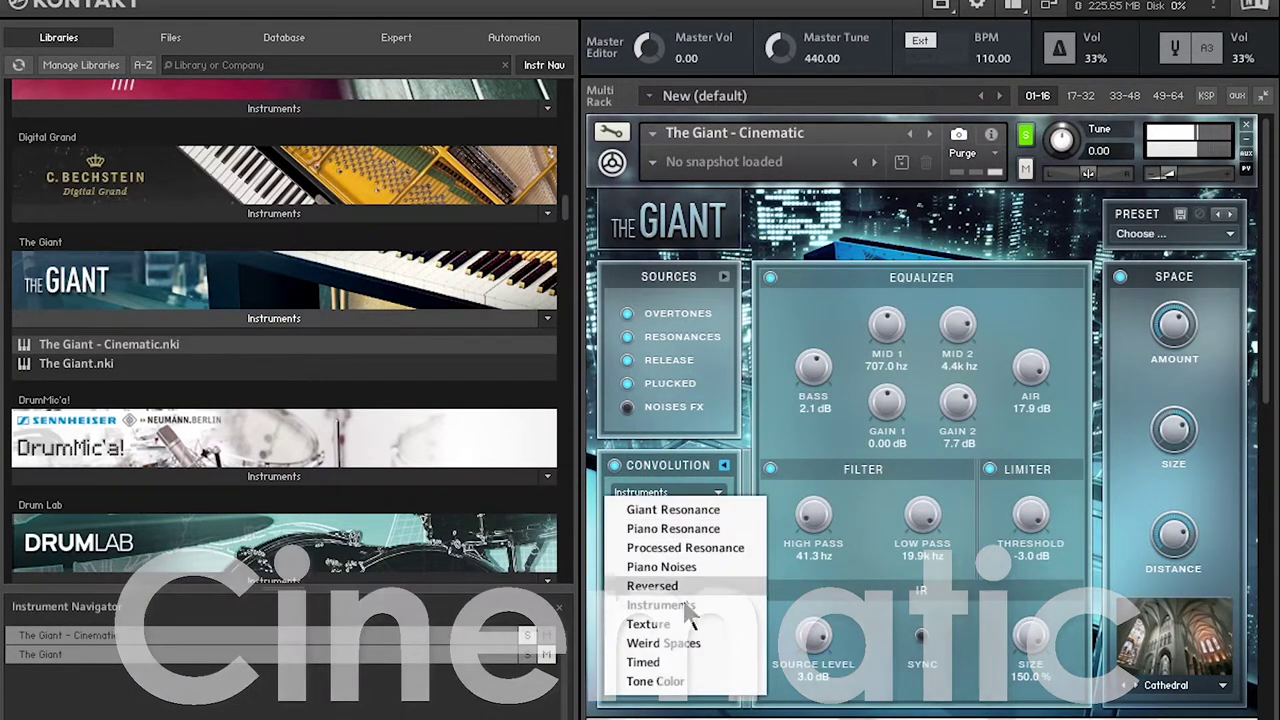
left_click(680, 603)
Load the Giant Noises preset in The Giant - Cinematic and audition individual low and middle notes on the virtual keyboard.
left_click(1178, 232)
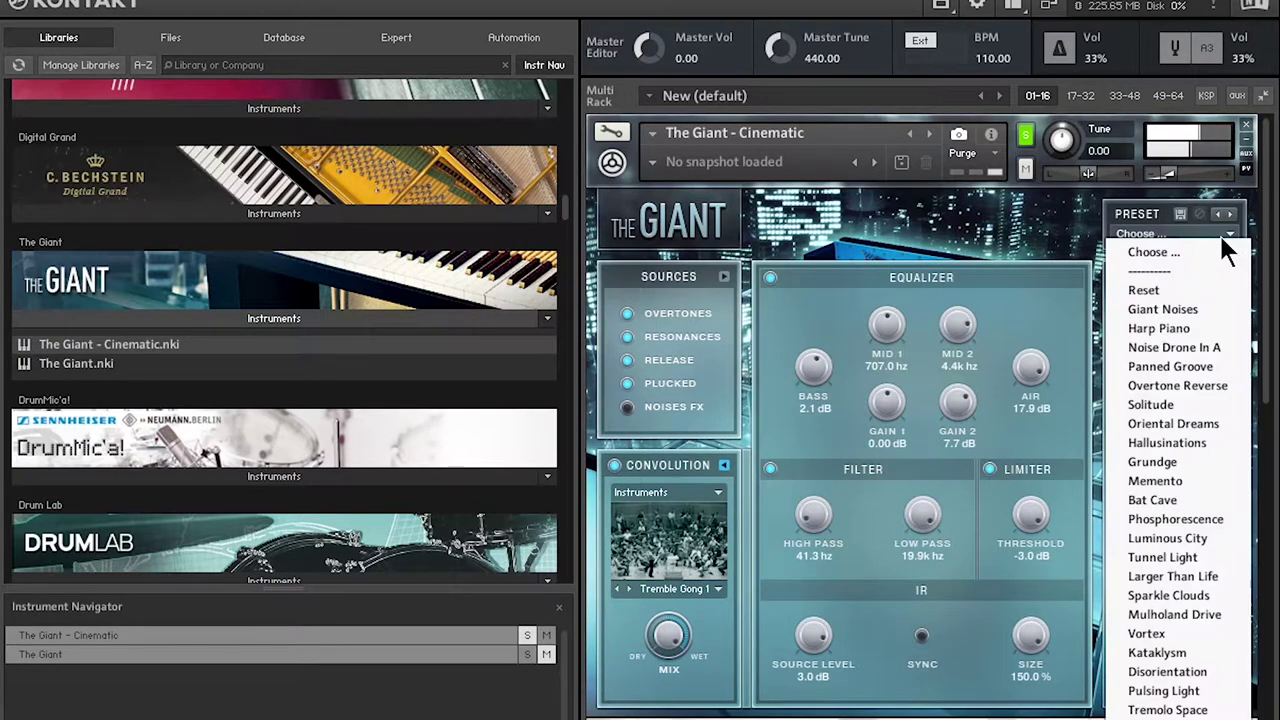
left_click(1175, 347)
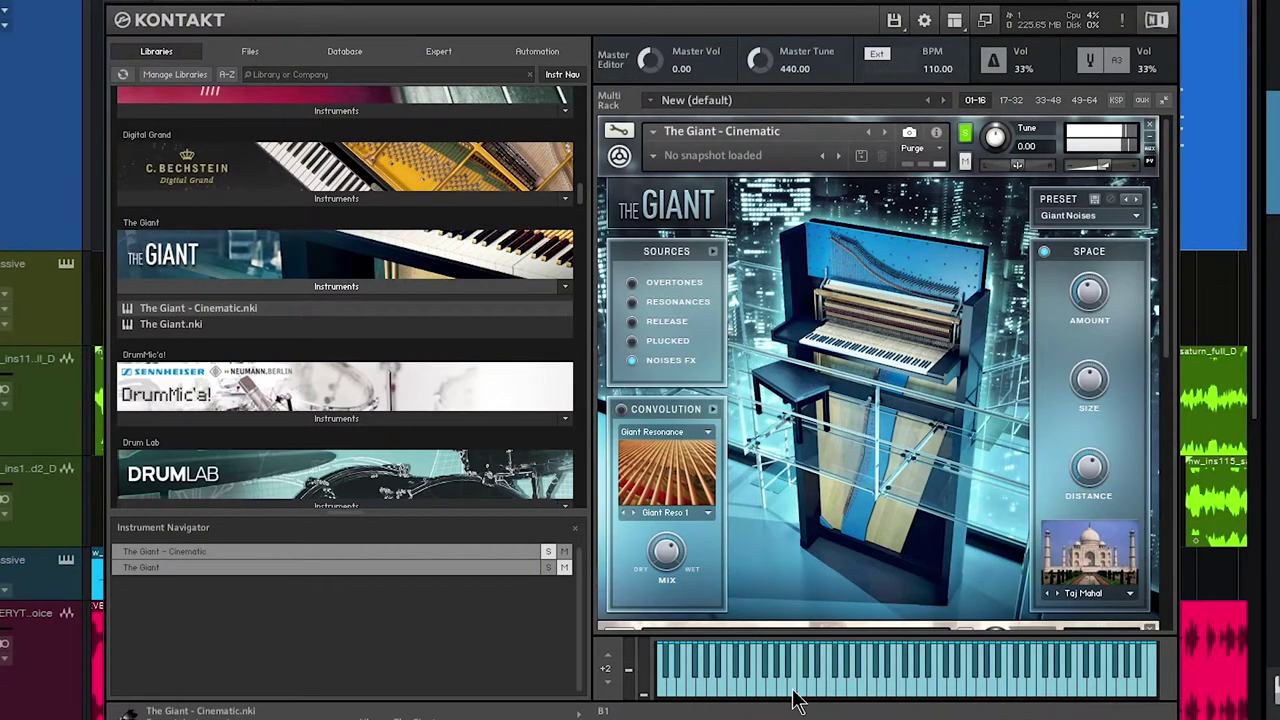
left_click(793, 690)
left_click(772, 690)
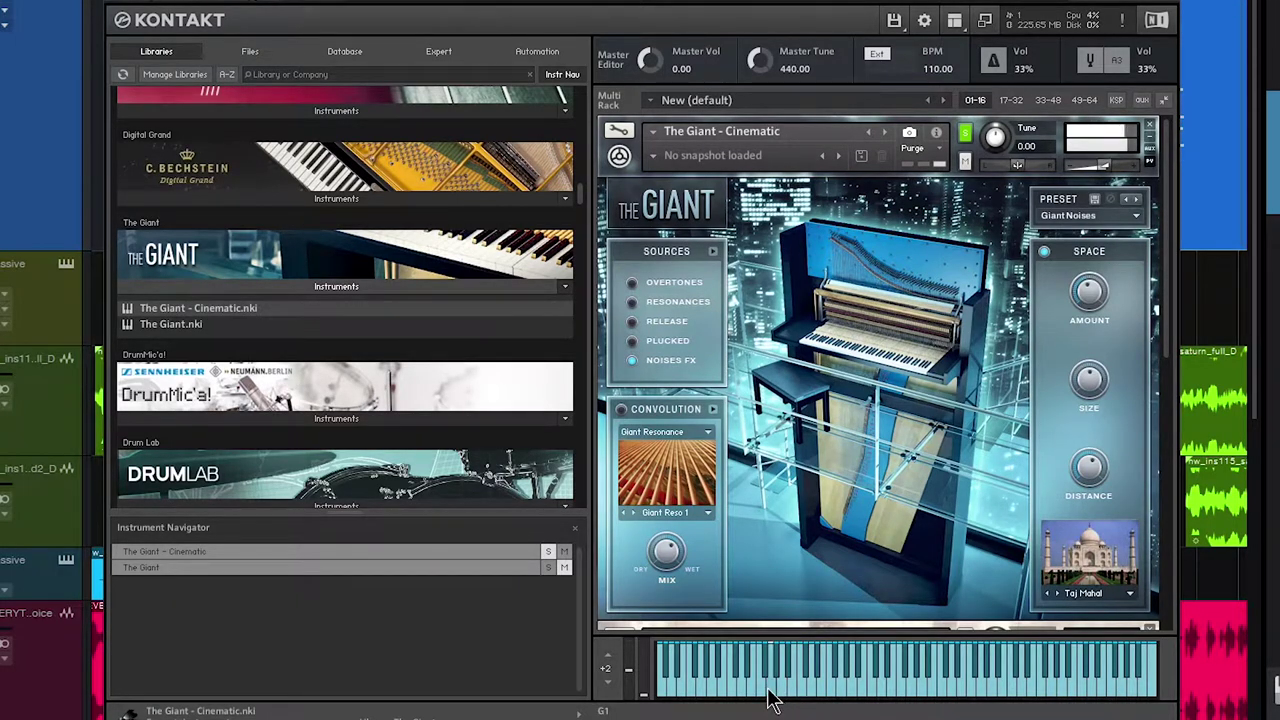
left_click(740, 688)
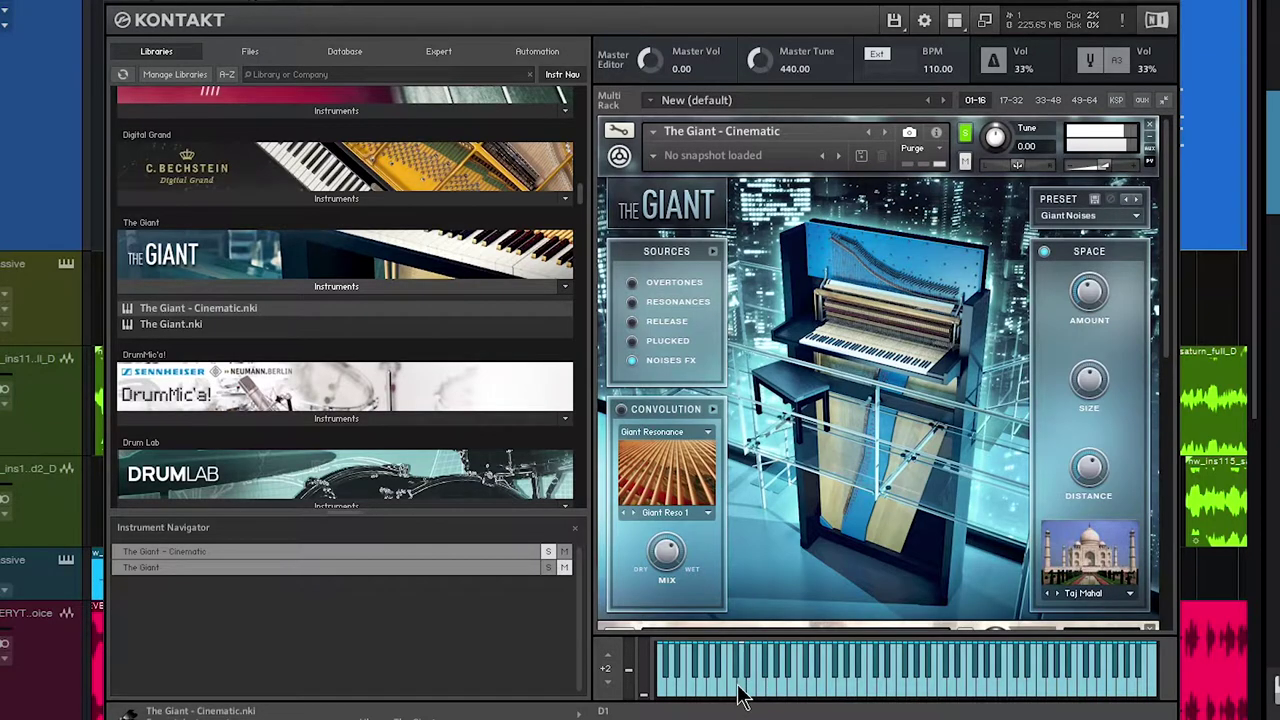
left_click(716, 692)
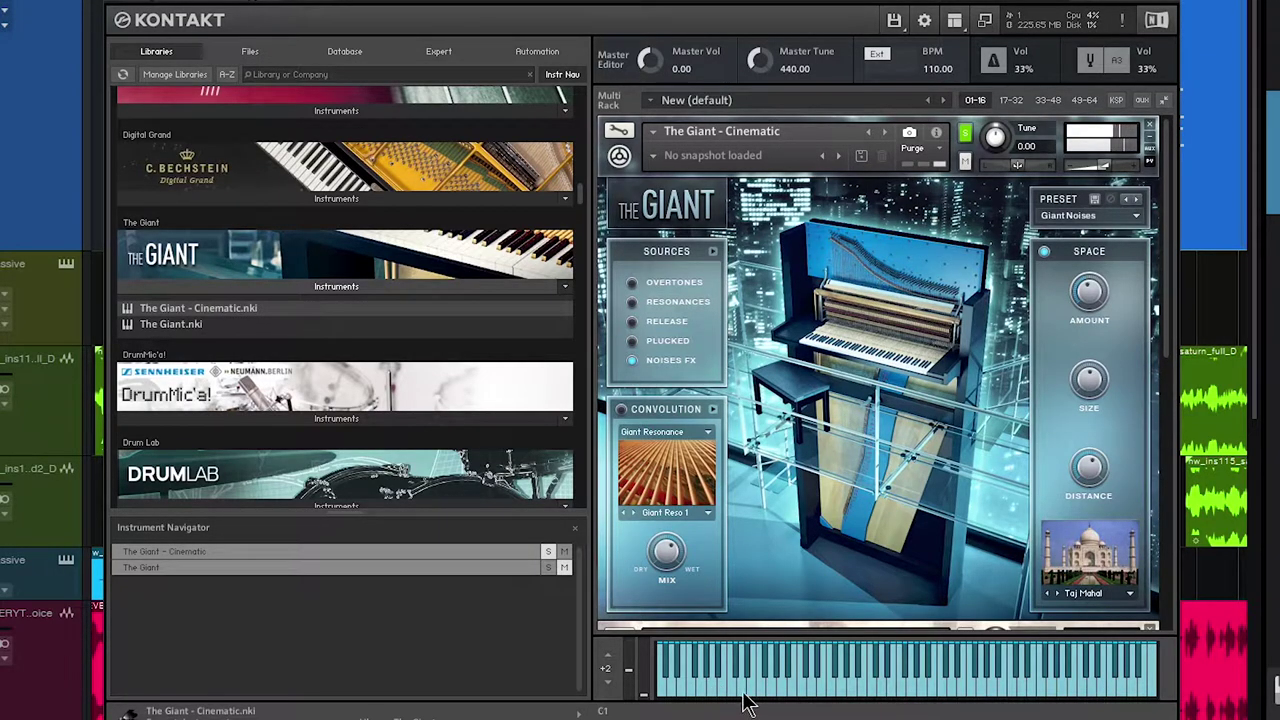
left_click(844, 695)
left_click(864, 698)
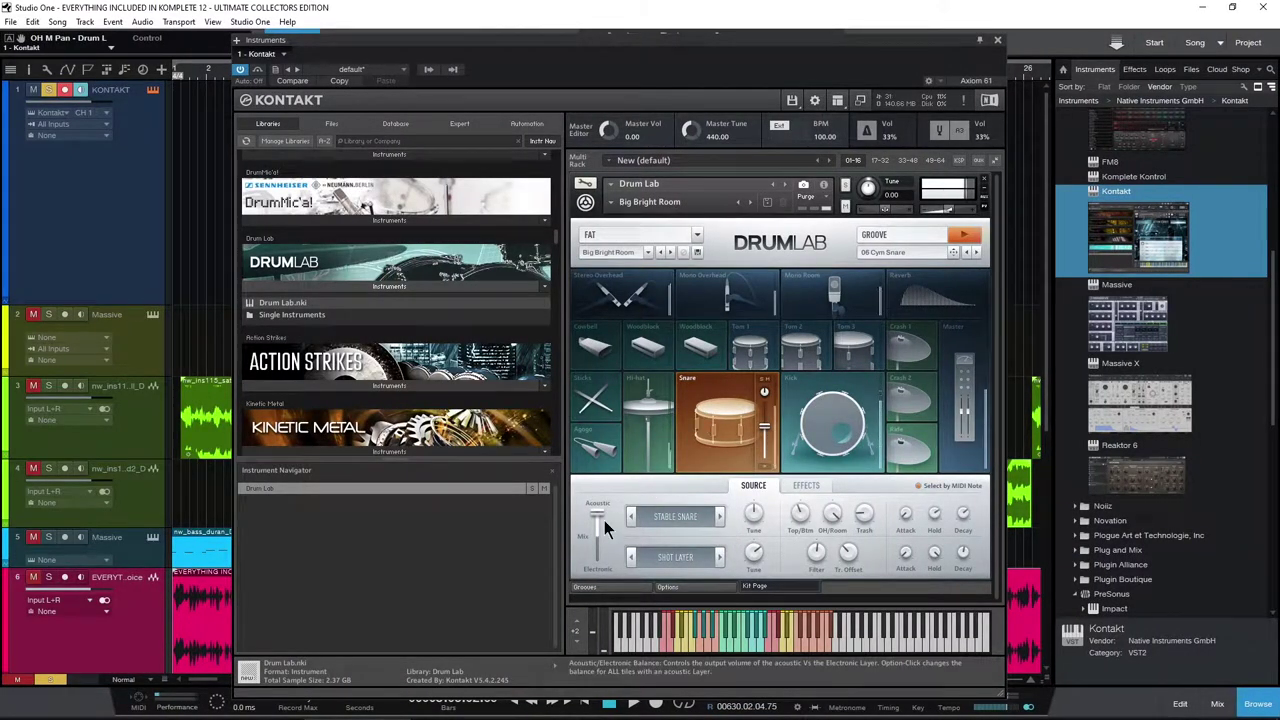
Change Drum Lab's acoustic snare layer to Curt Snare, and shift the kick's layer mix toward Acoustic.
left_click(719, 516)
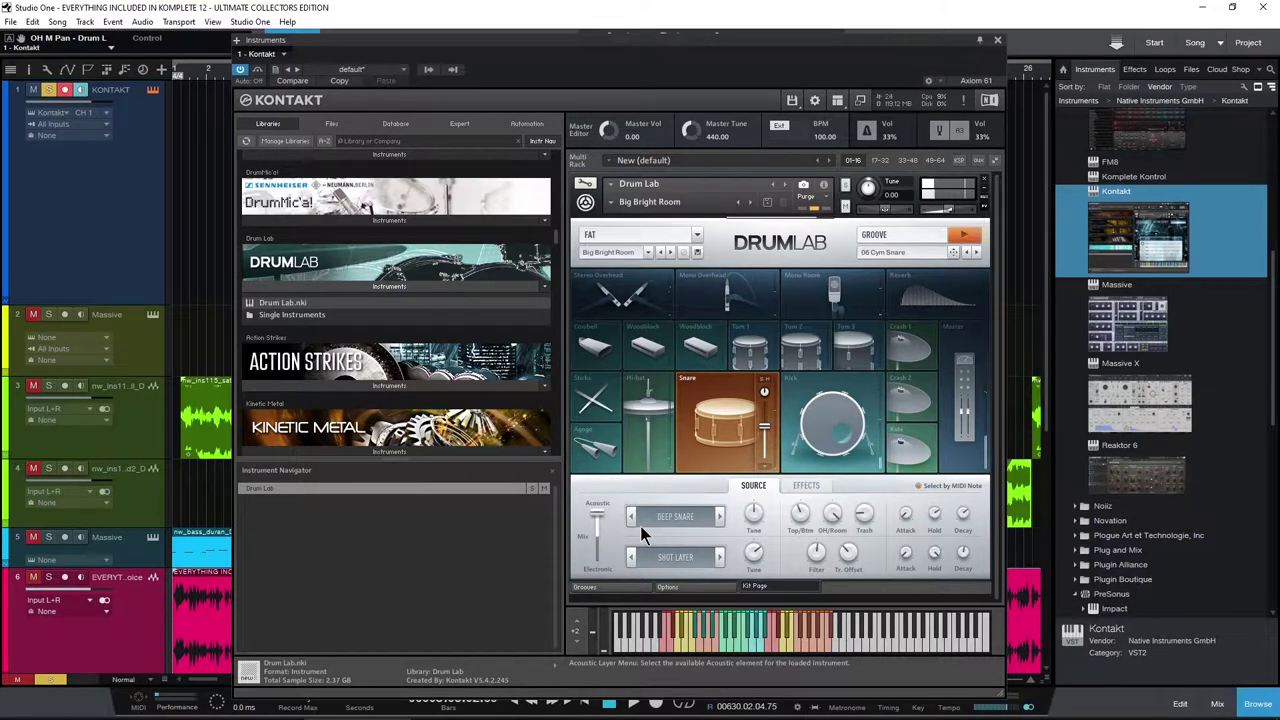
left_click(718, 516)
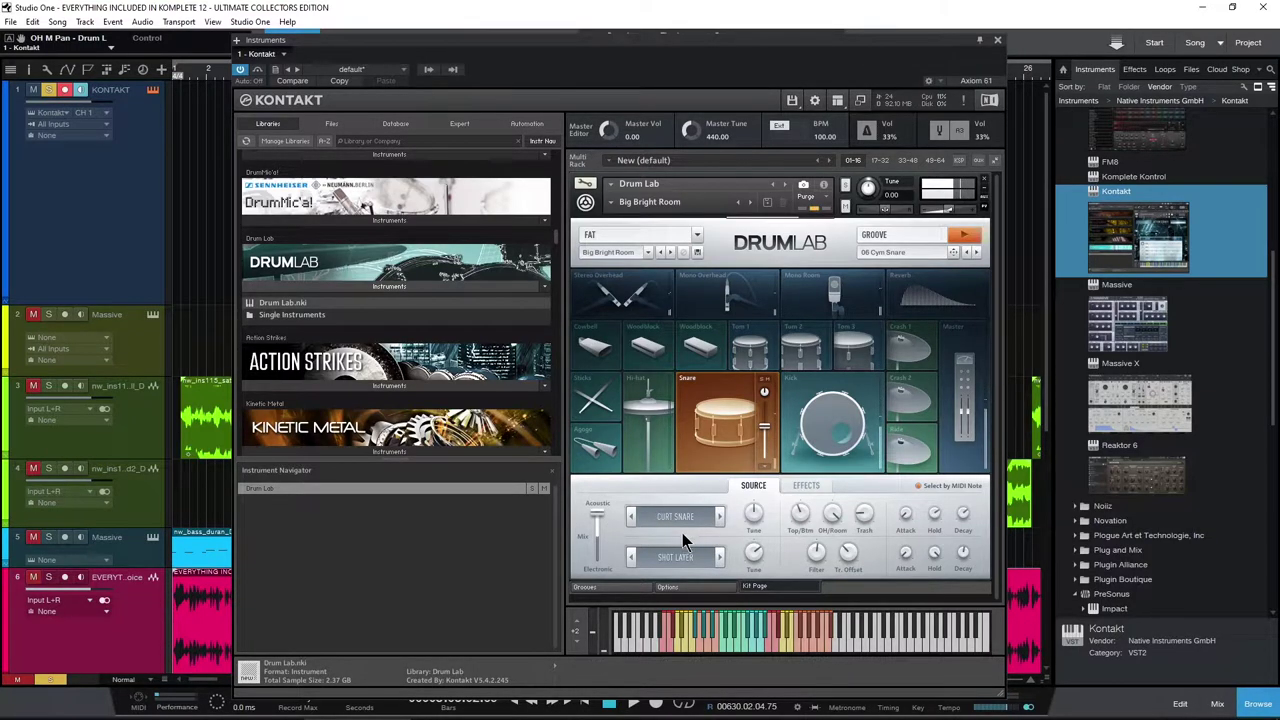
mouse_move(596, 516)
left_click(876, 455)
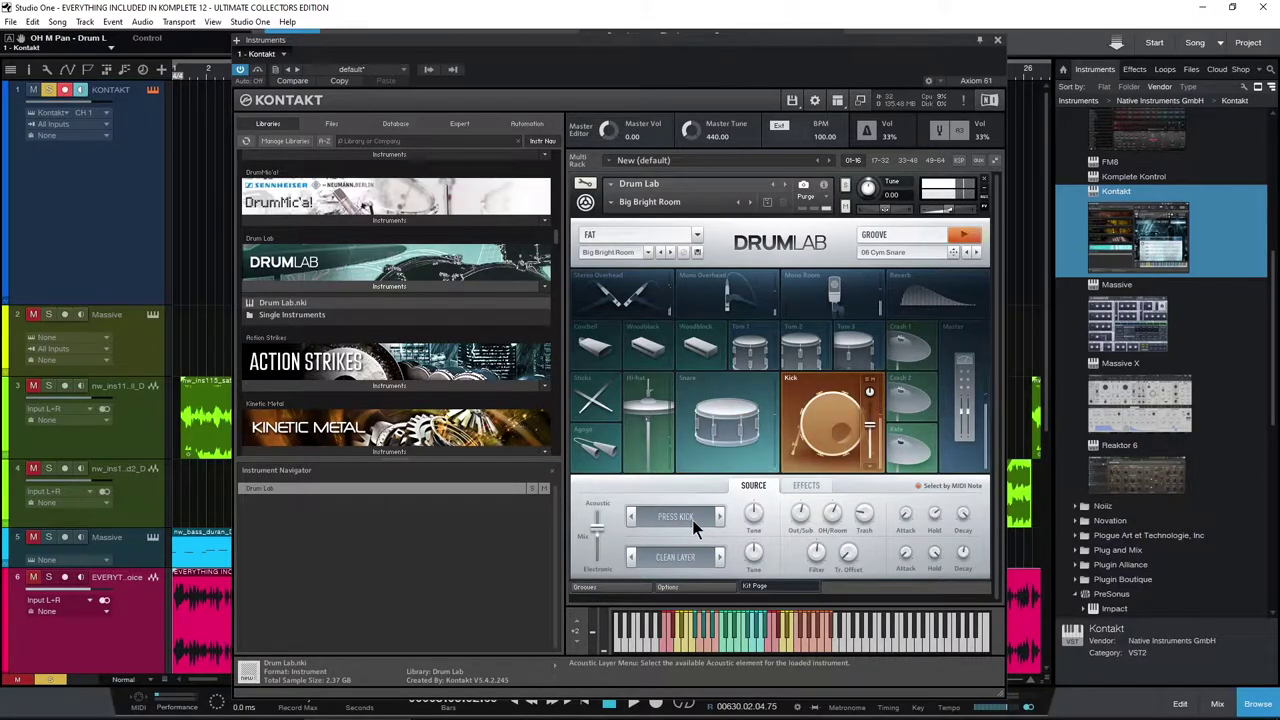
mouse_move(601, 527)
left_mouse_down()
mouse_move(596, 573)
mouse_move(597, 509)
left_mouse_up()
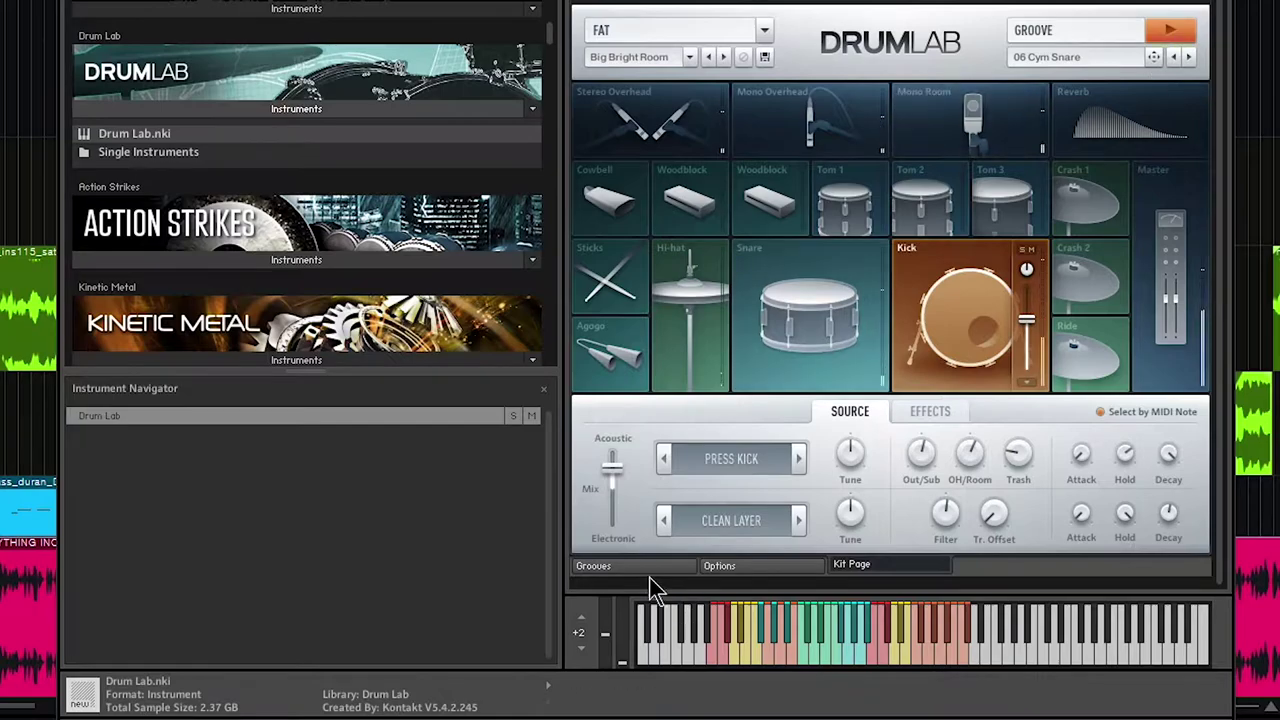
Load Drum Lab's 03 Hat Snare groove from the Fat set's 084bpm Crush it folder, then view the Options and Kit pages.
left_click(594, 565)
left_click(864, 293)
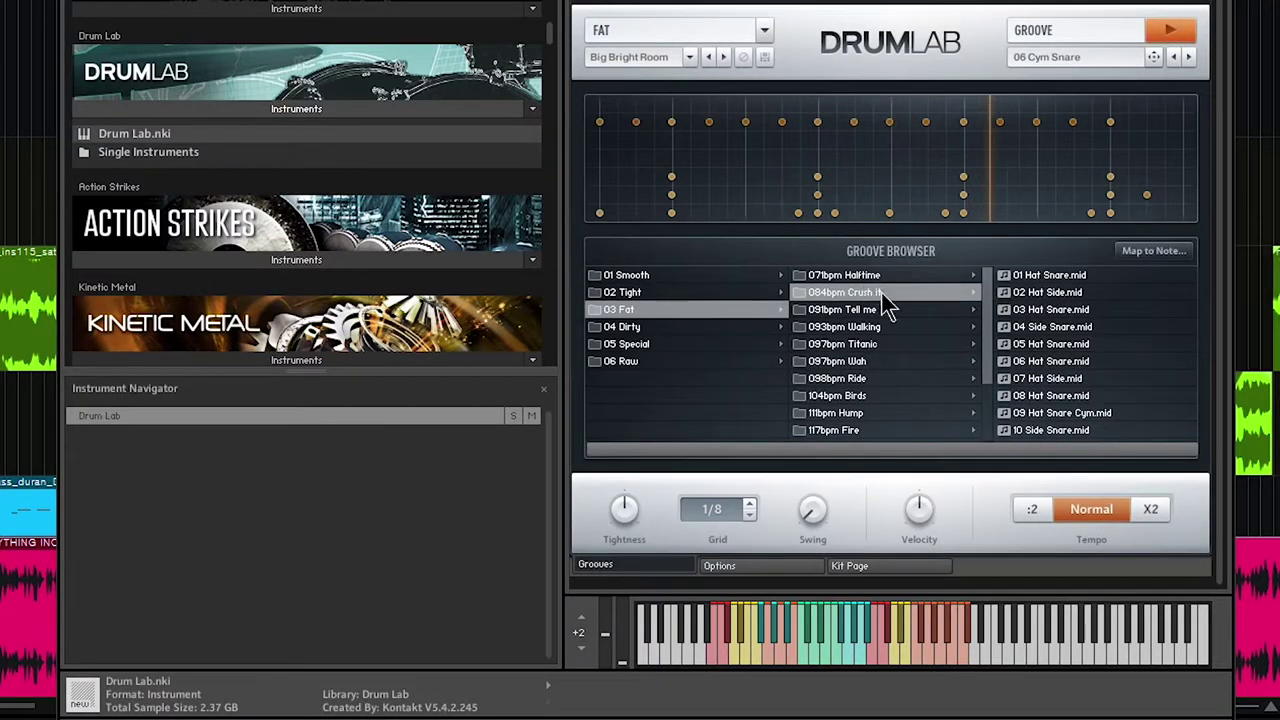
left_click(1040, 309)
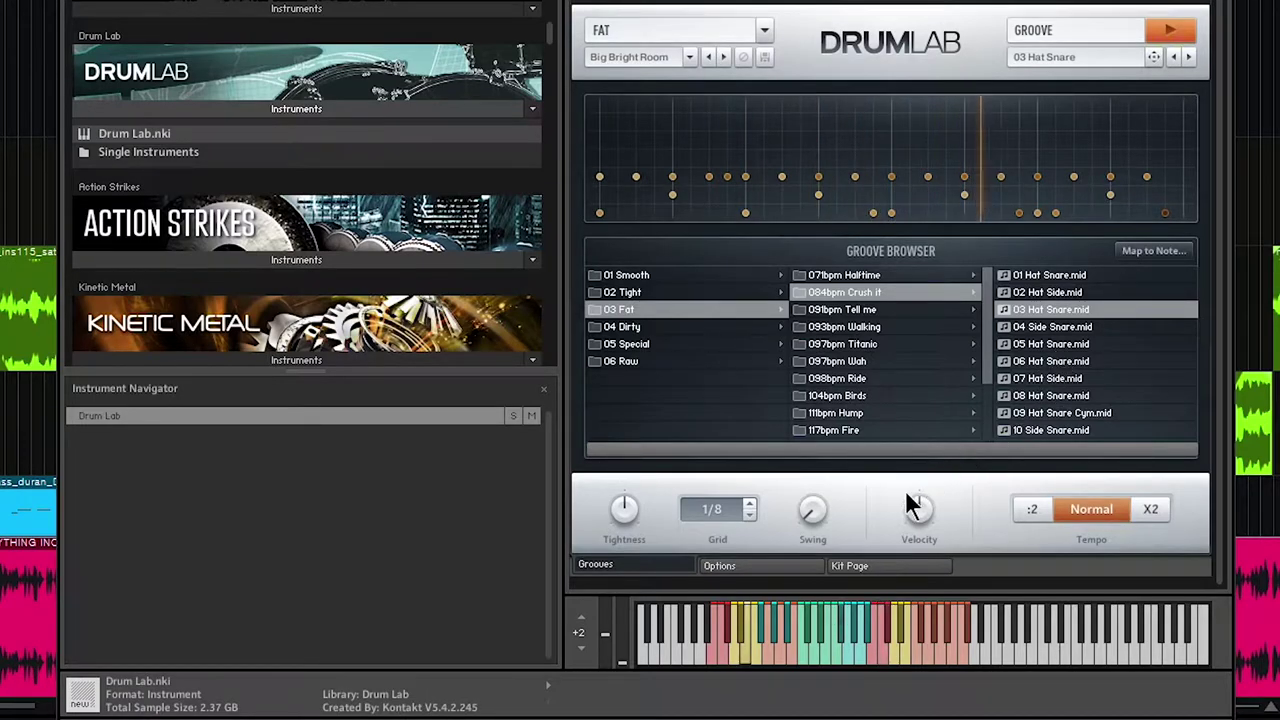
left_click(748, 567)
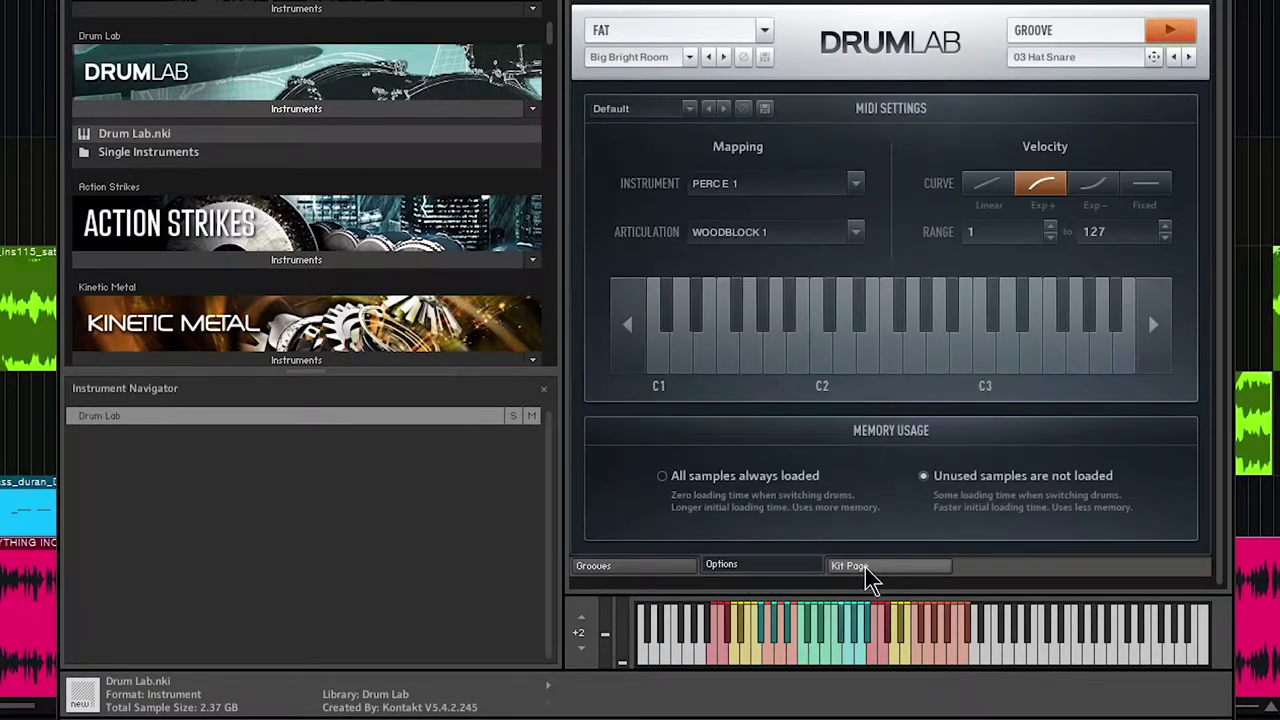
left_click(865, 567)
mouse_move(620, 465)
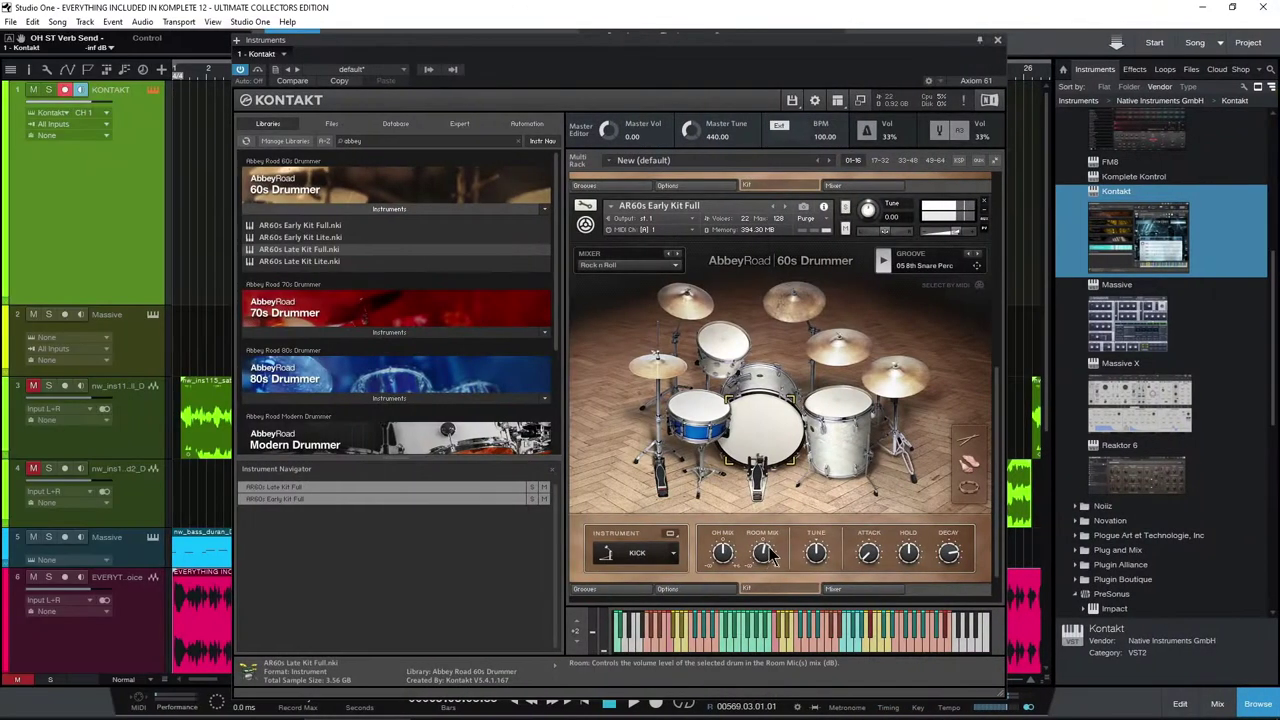
View AR60s Early Kit Full's mixer, load 04 8th Hat Open from the Rock n Roll Diamond grooves, and return to the kit via Options.
left_click(862, 589)
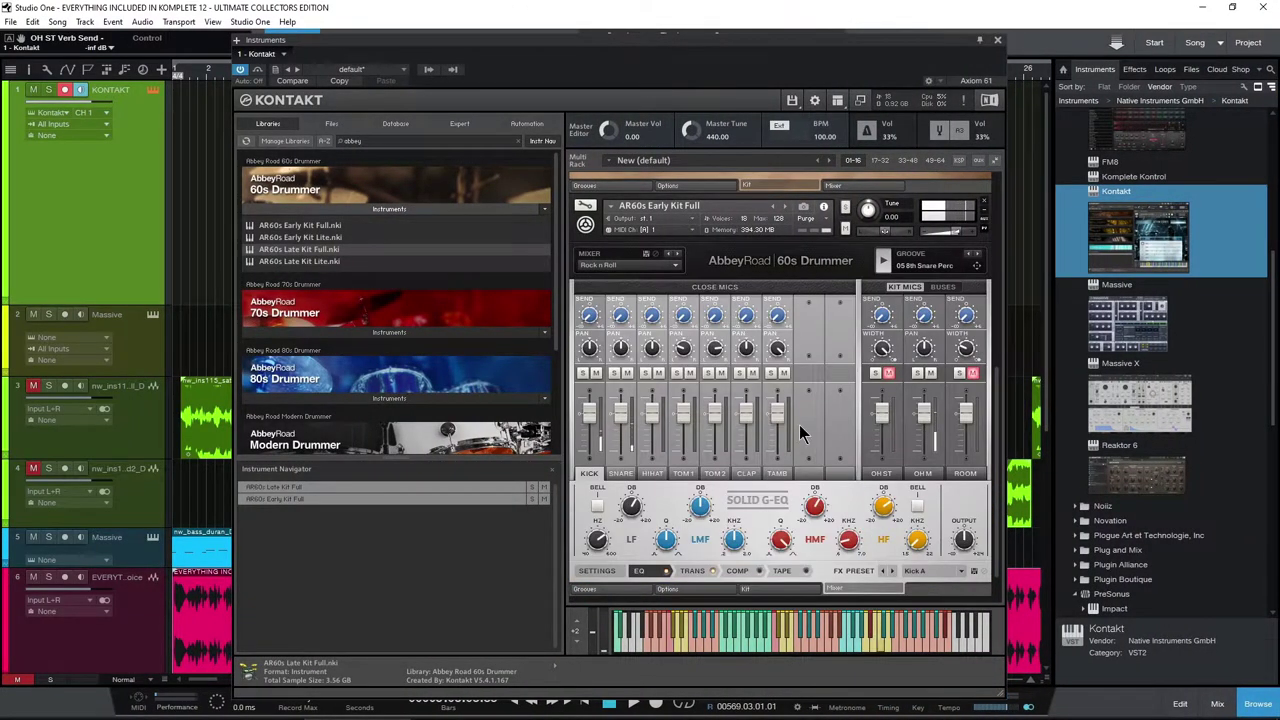
left_click(632, 591)
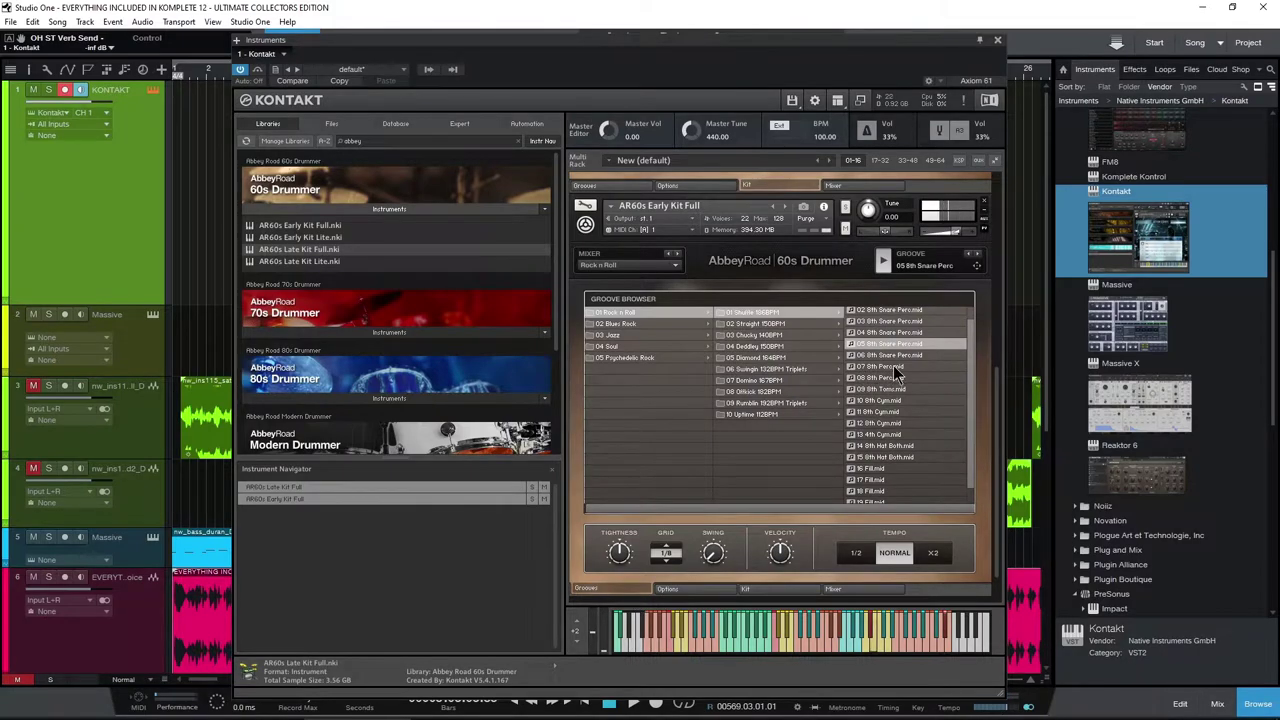
left_click(770, 358)
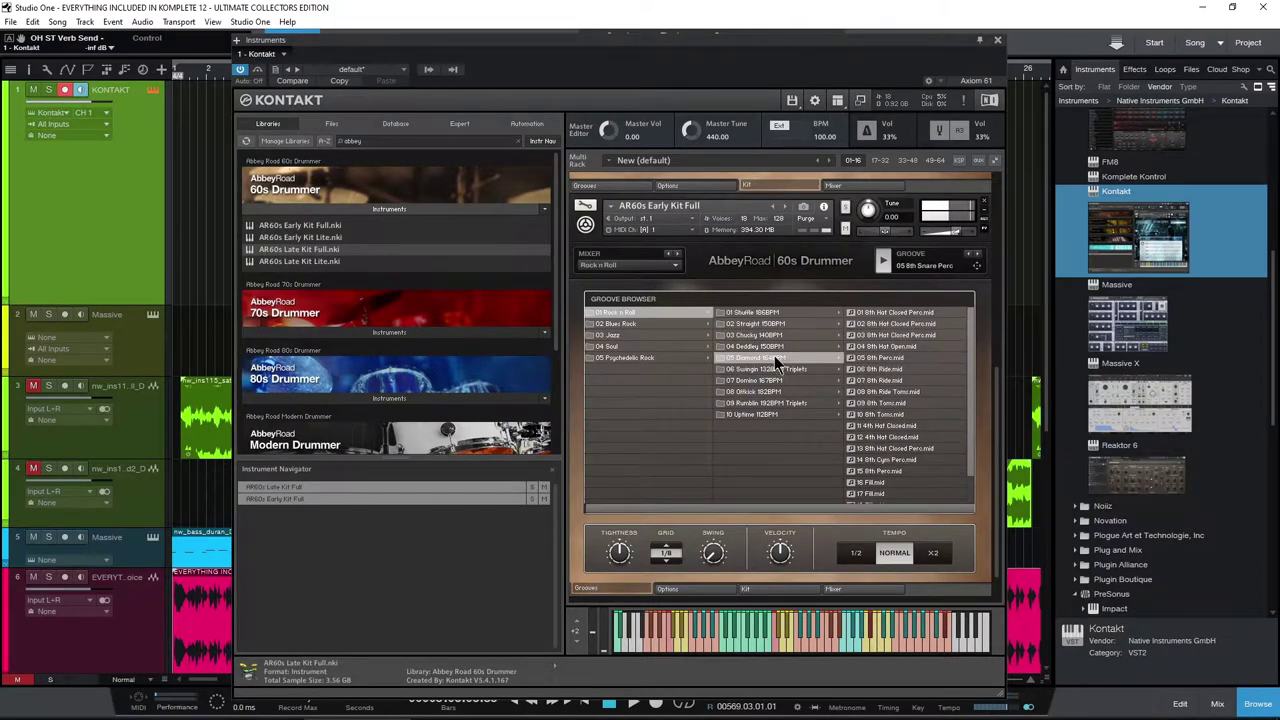
left_click(882, 346)
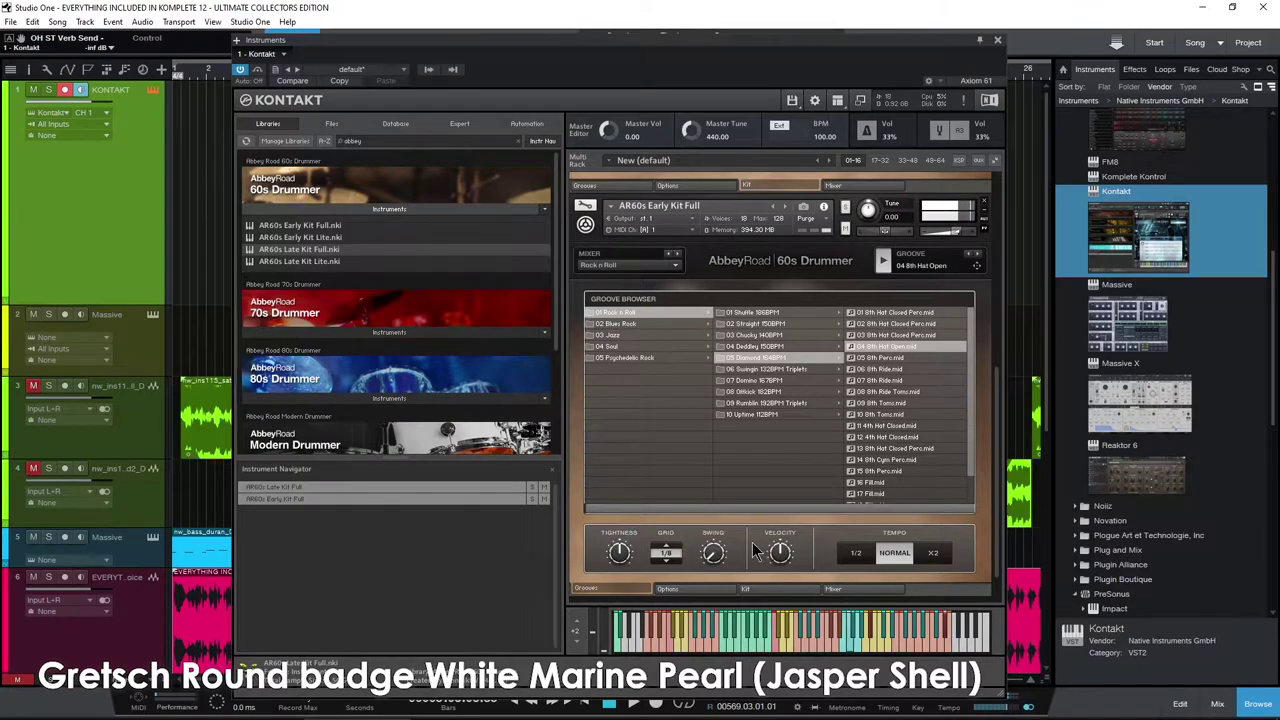
left_click(672, 589)
left_click(748, 589)
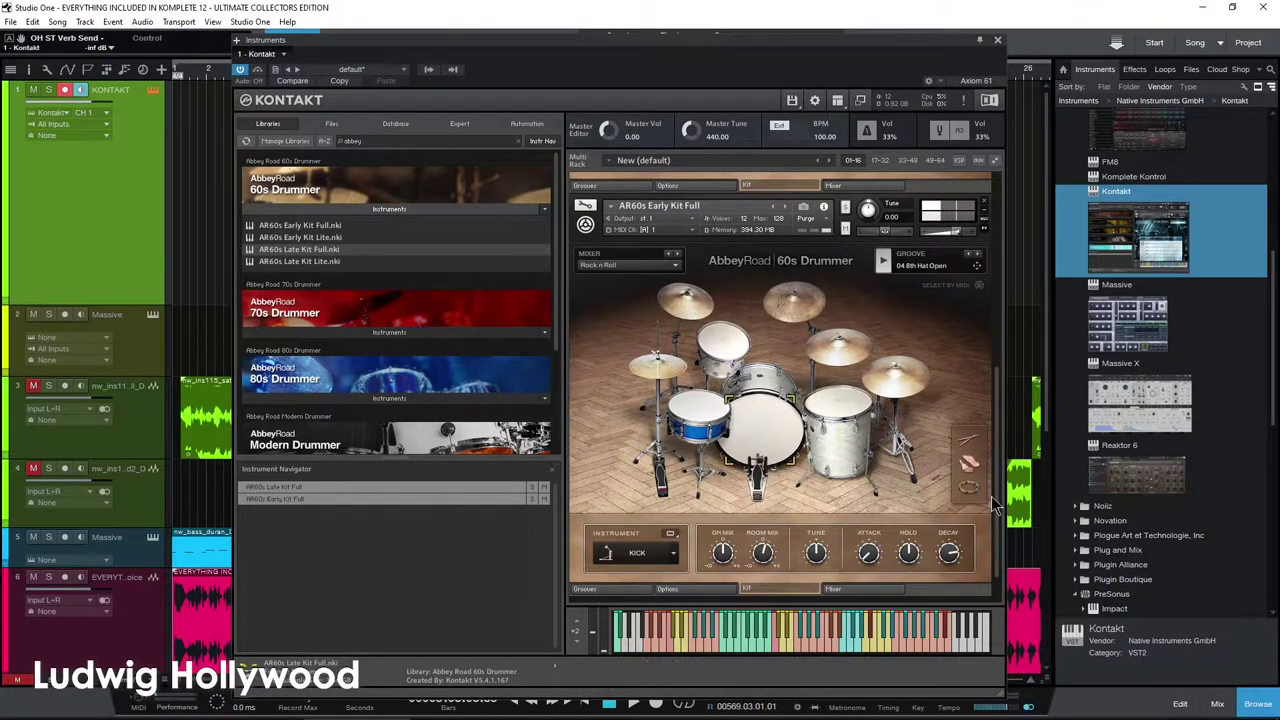
Look through AR60s Late Kit Full's Mixer, Options, Grooves and Kit pages, and check its mixer preset list.
scroll(1000, 486, "up", 3)
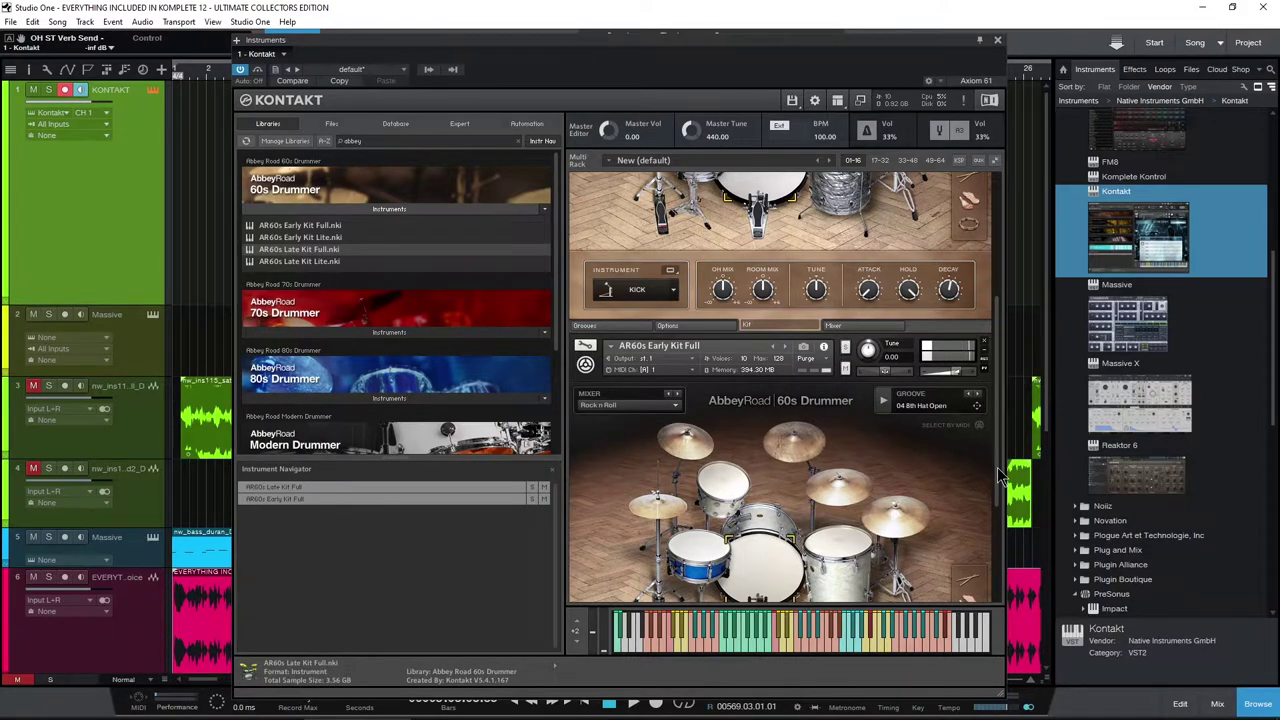
scroll(997, 467, "up", 5)
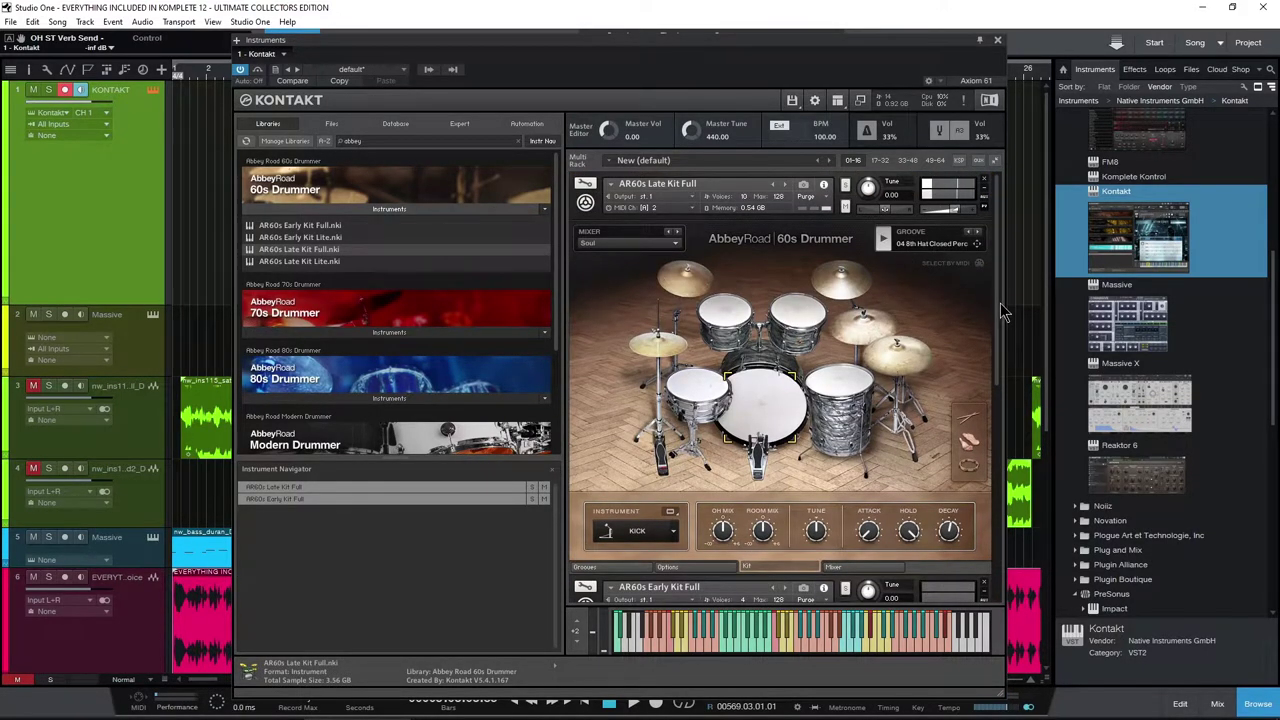
left_click(840, 569)
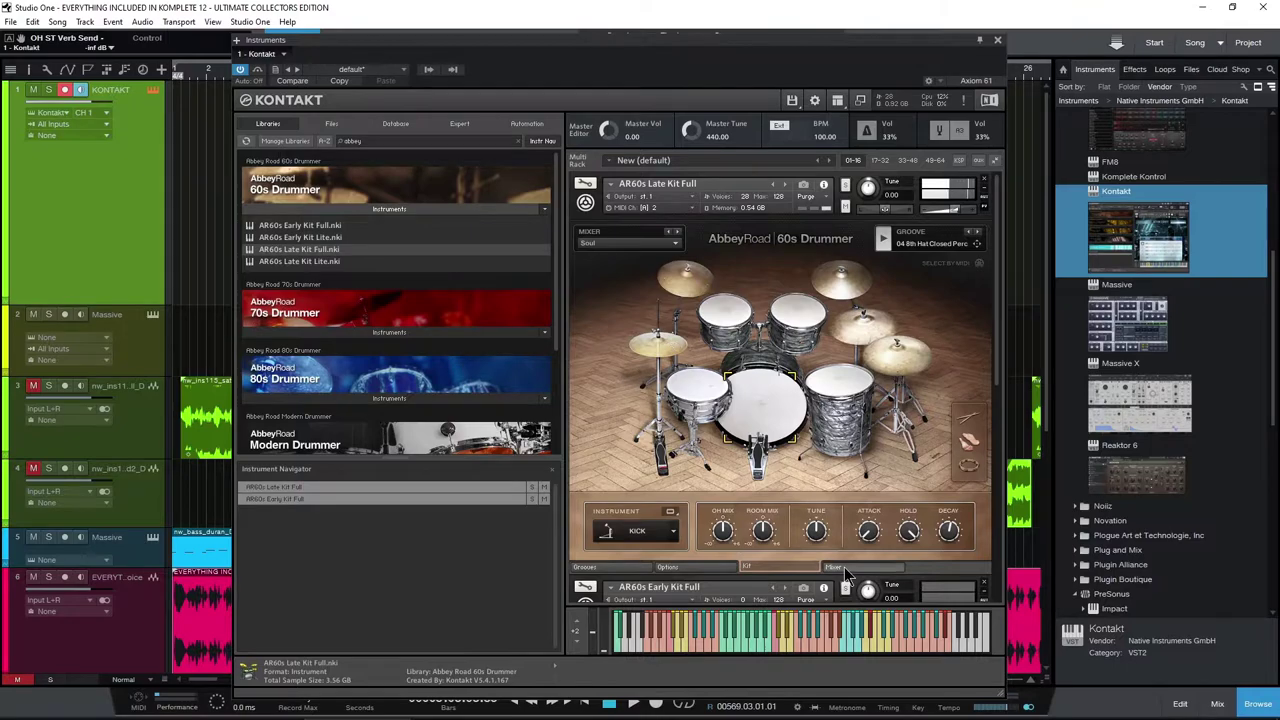
left_click(666, 567)
left_click(620, 567)
left_click(722, 567)
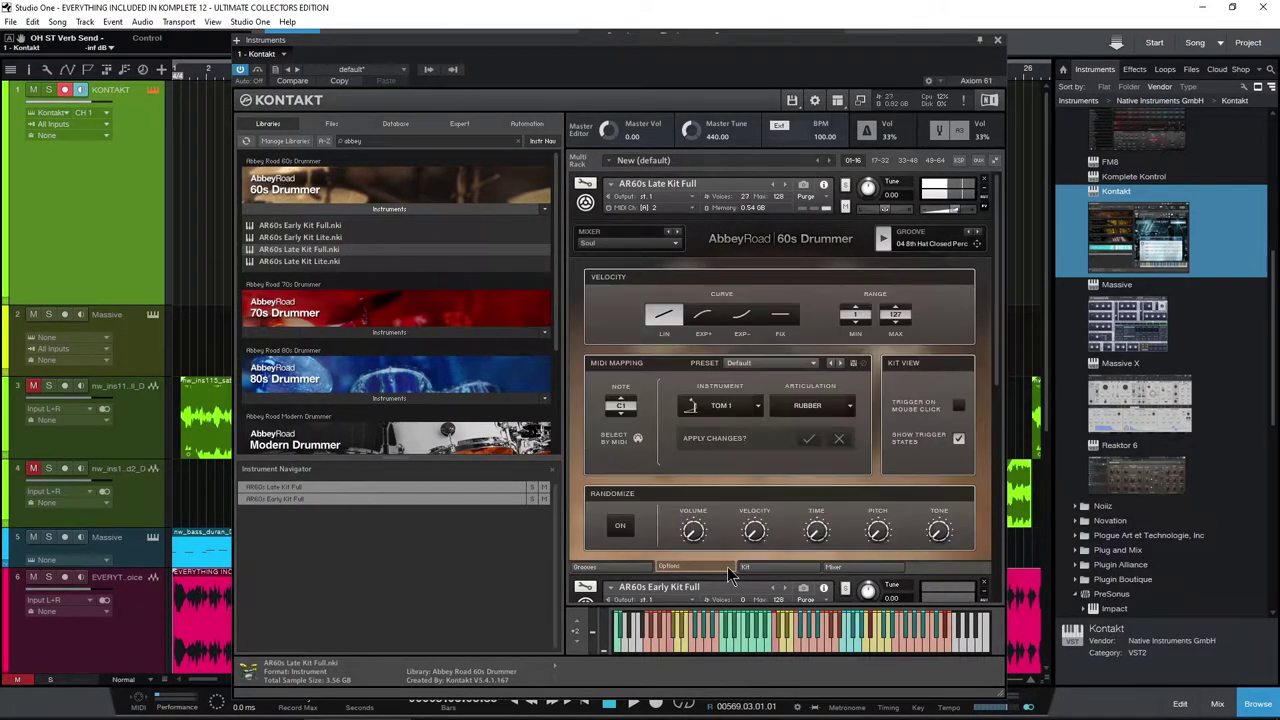
left_click(750, 567)
left_click(675, 243)
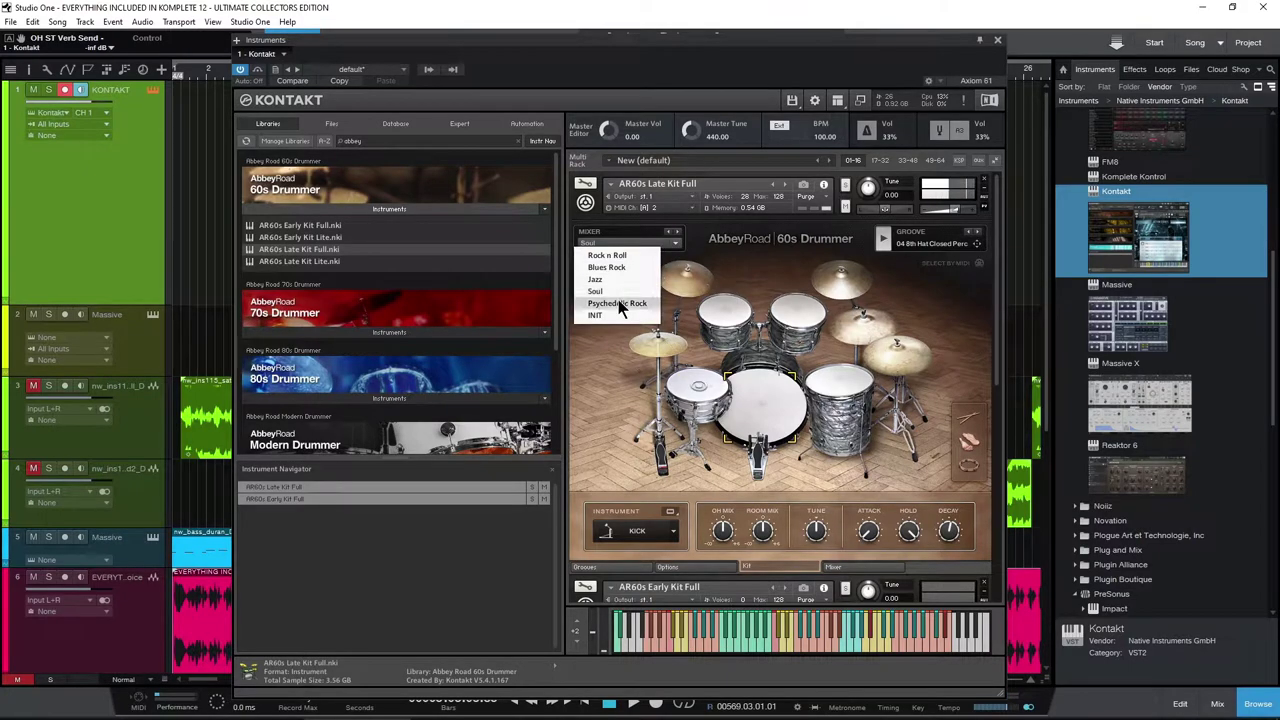
left_click(614, 429)
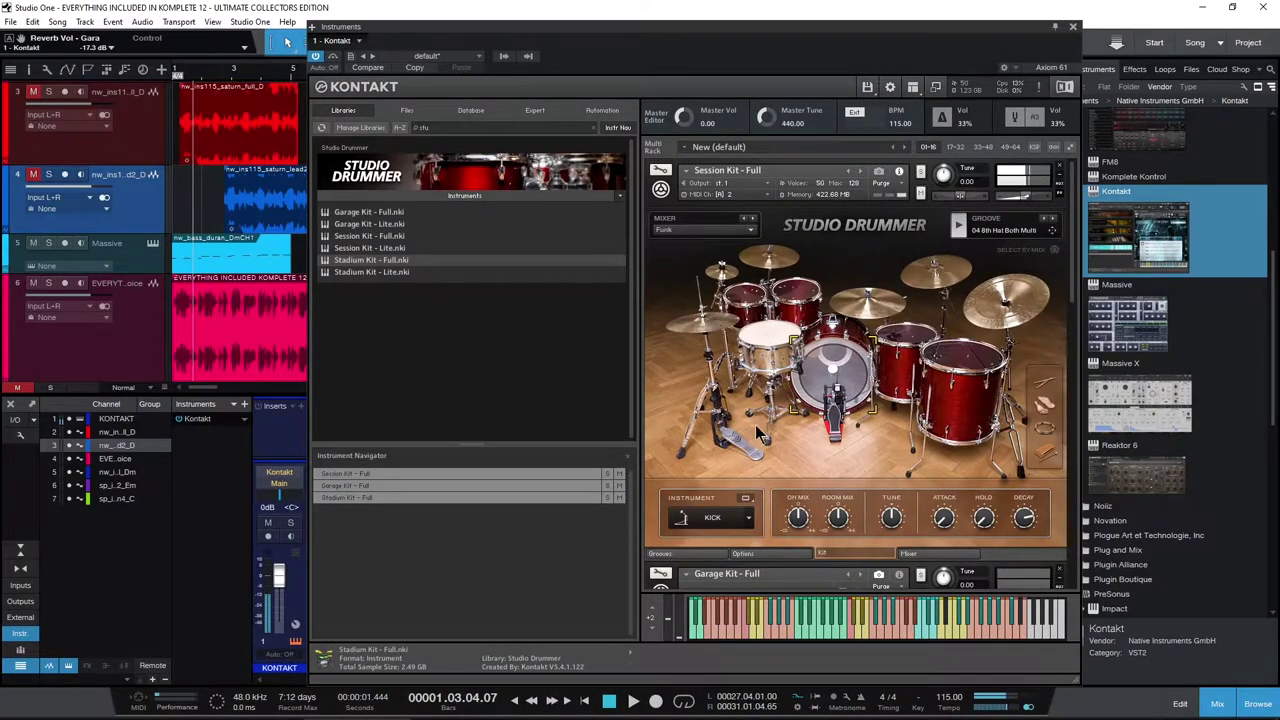
Glance at Studio Drummer's Garage Kit, then view the Session Kit's Mixer, Options, Grooves and Kit pages.
scroll(1068, 300, "down", 3)
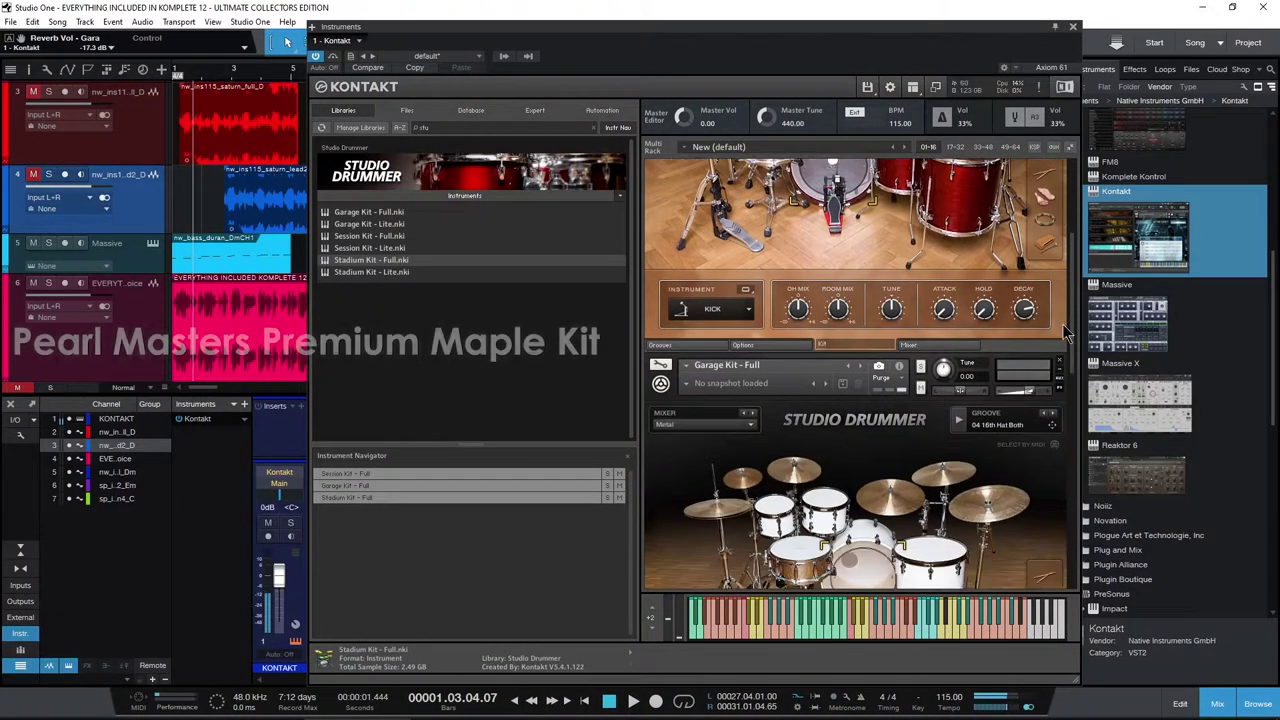
scroll(1046, 440, "up", 2)
scroll(1046, 385, "up", 2)
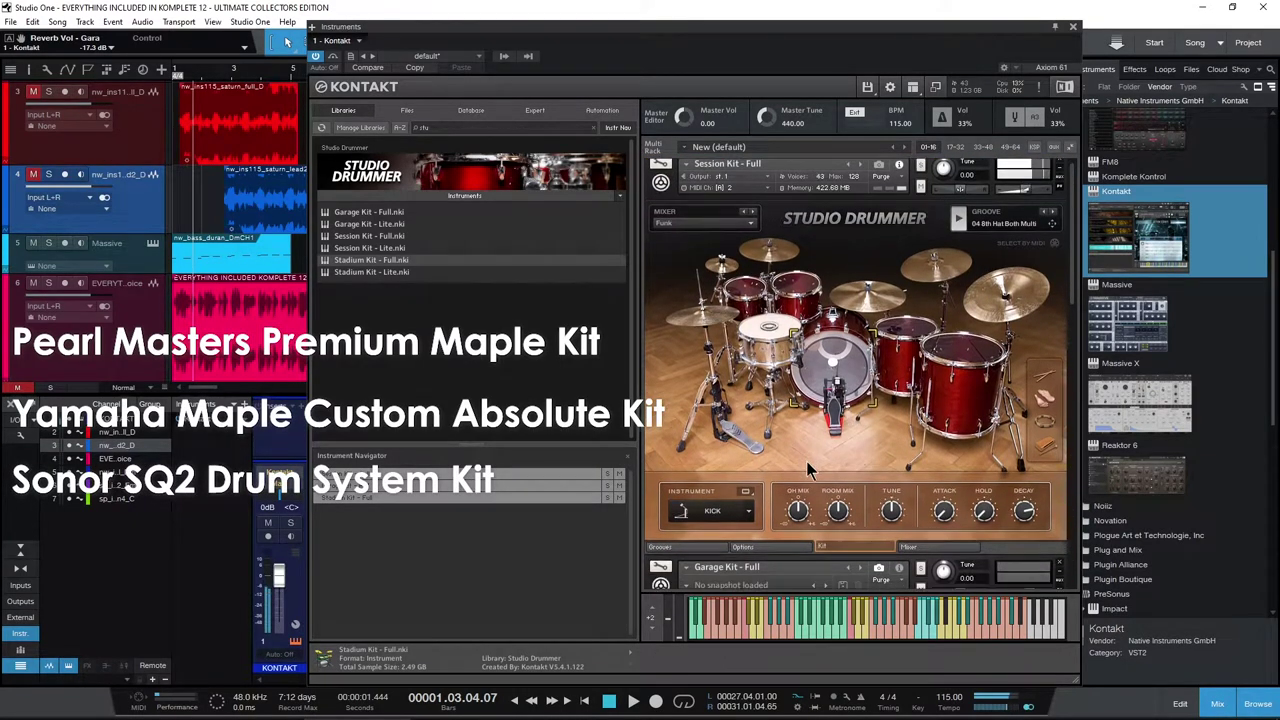
left_click(915, 547)
left_click(778, 548)
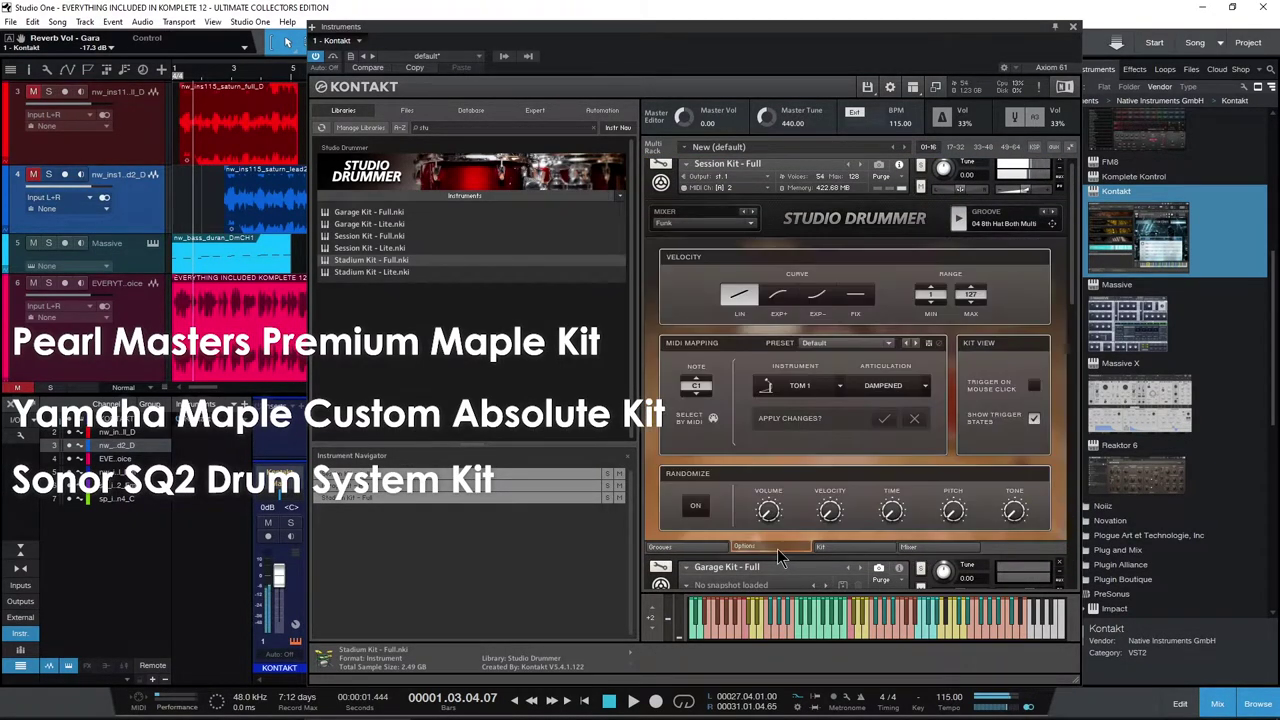
left_click(830, 547)
left_click(698, 549)
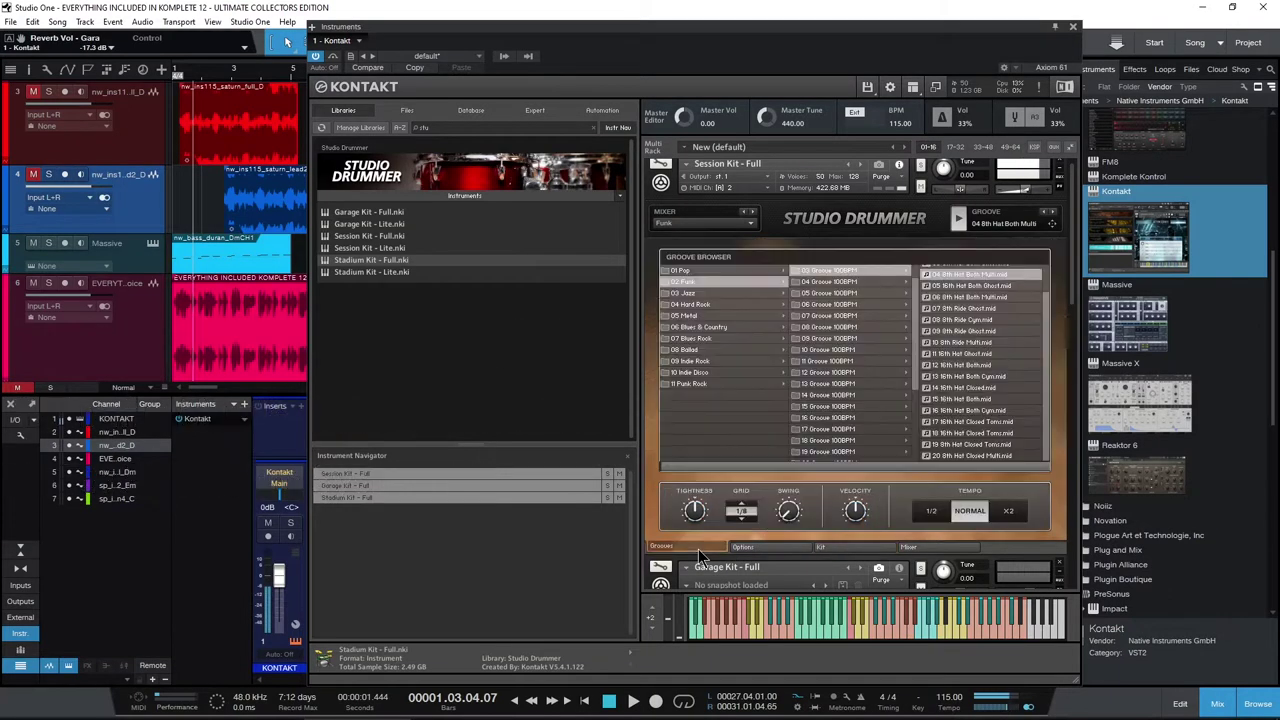
left_click(866, 547)
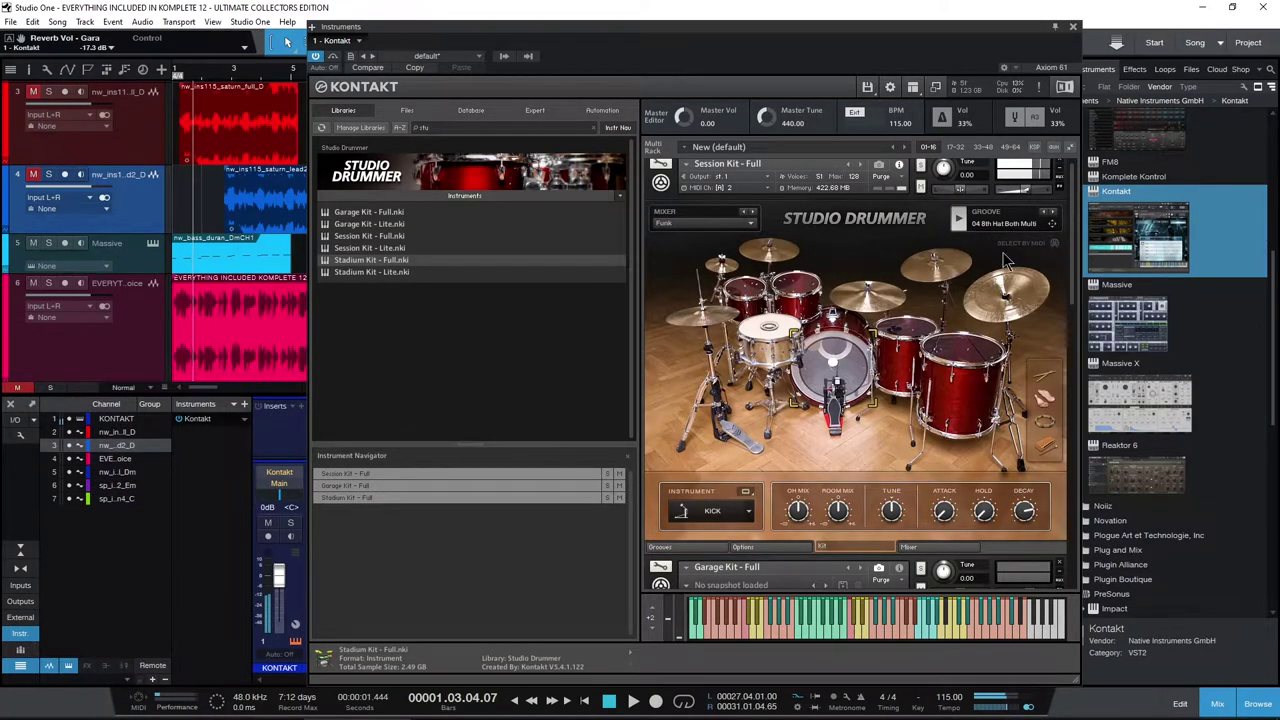
Move on to Studio Drummer's Garage Kit - Full and view its complete kit page.
scroll(975, 215, "down", 1)
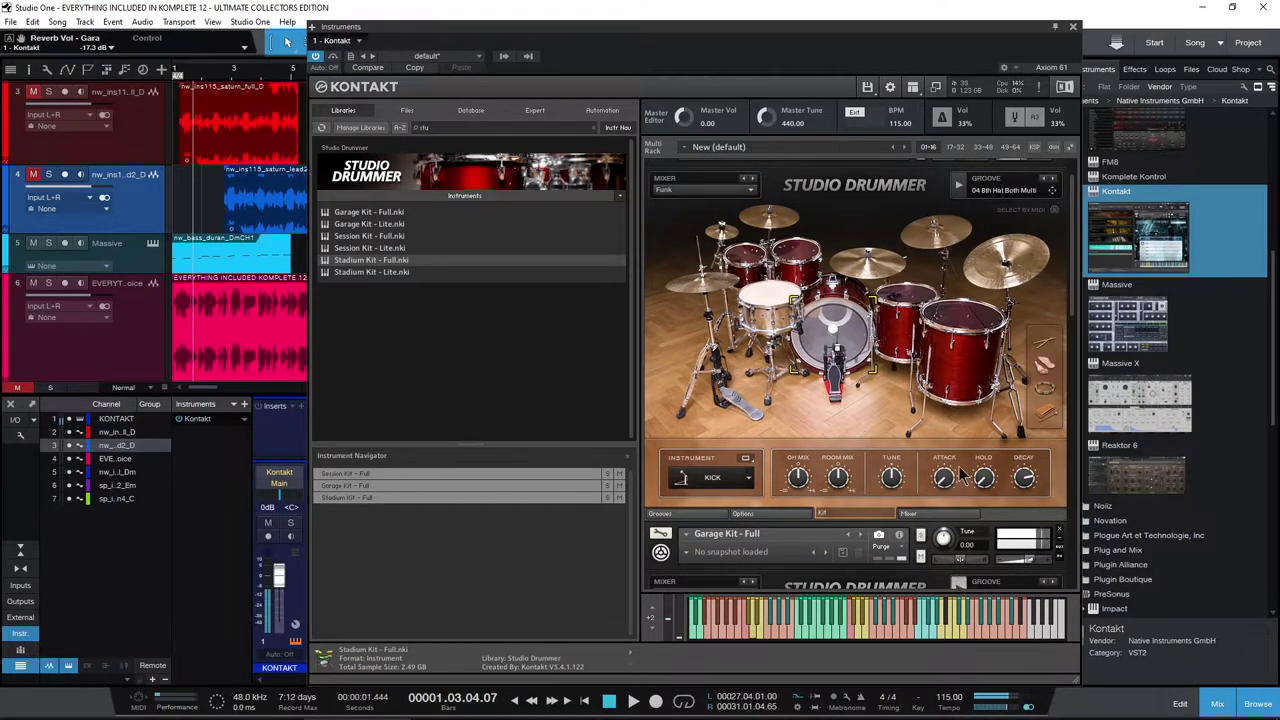
scroll(952, 450, "down", 5)
scroll(952, 447, "down", 2)
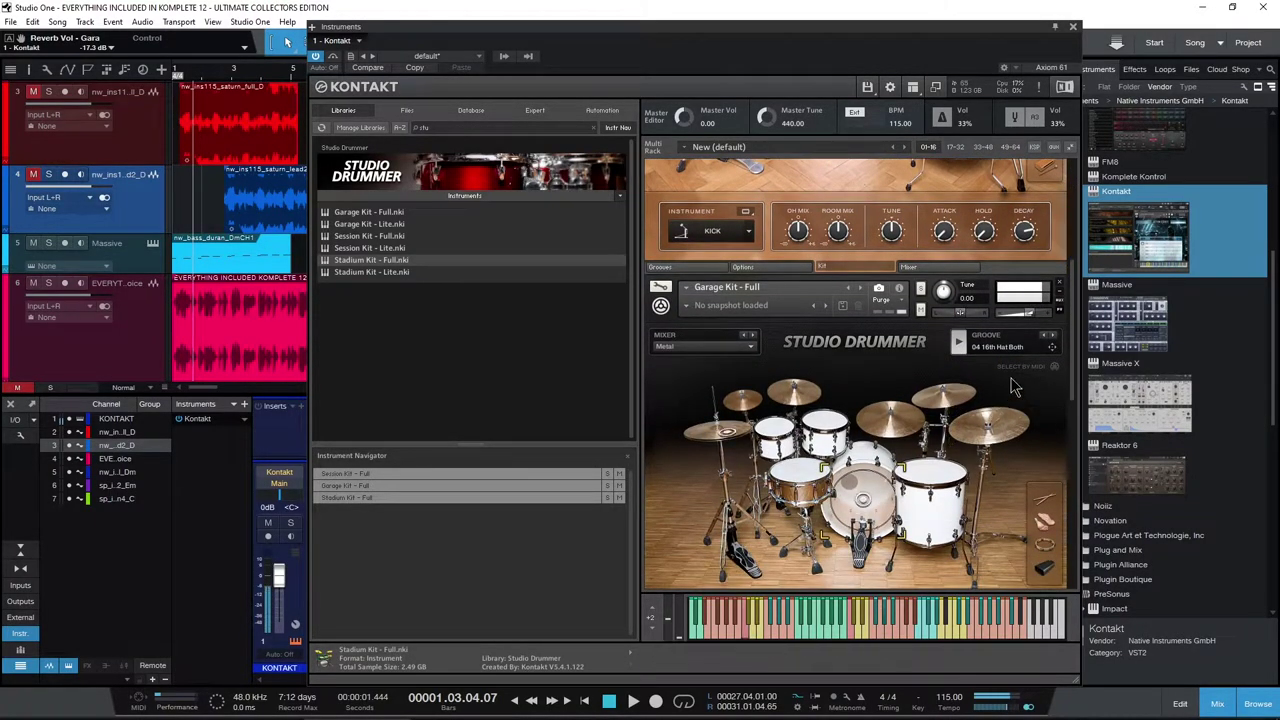
scroll(1070, 368, "down", 2)
scroll(1075, 366, "down", 1)
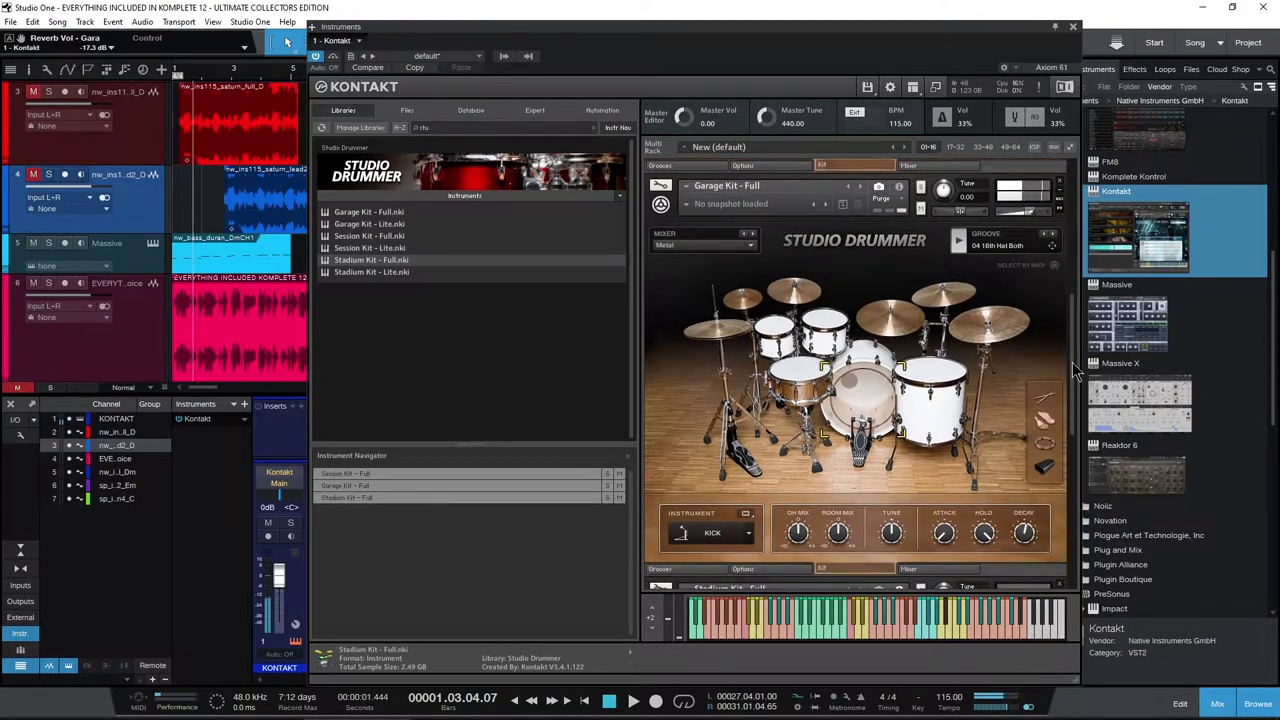
Load 05 4th Hat Open Cym from the Garage Kit's Hard Rock grooves and return to the kit page.
left_click(662, 568)
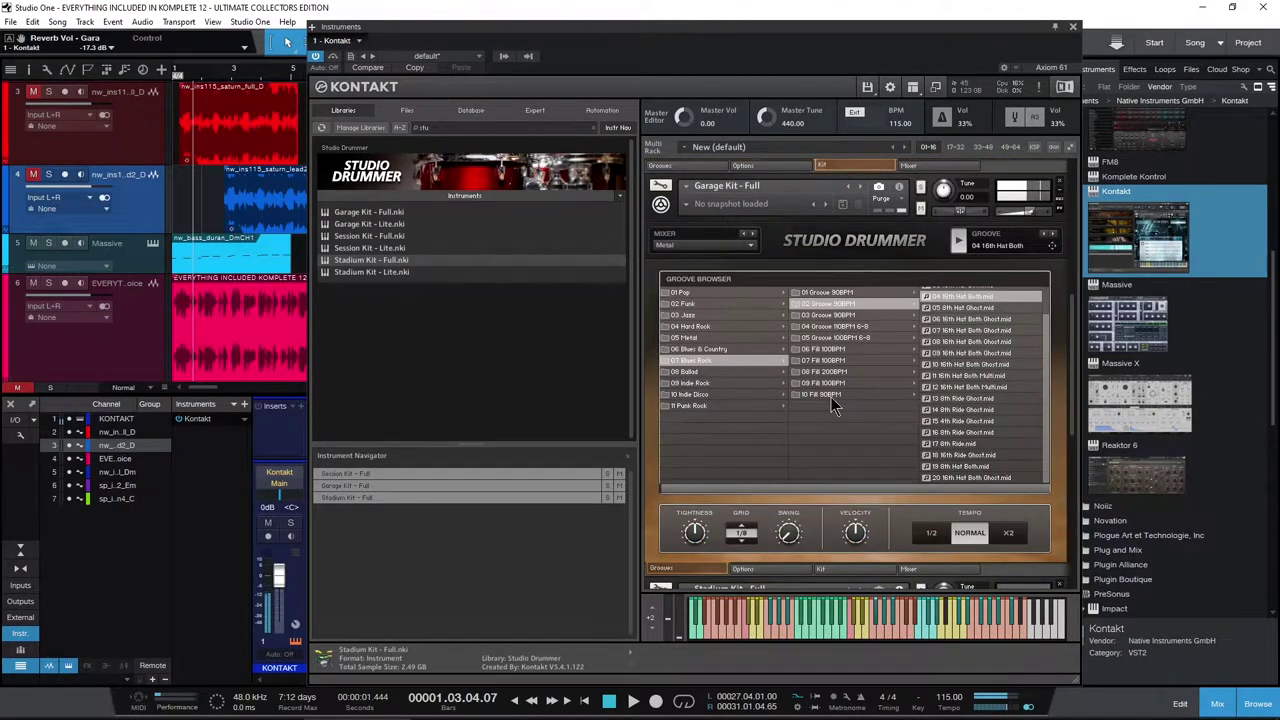
left_click(757, 327)
left_click(817, 349)
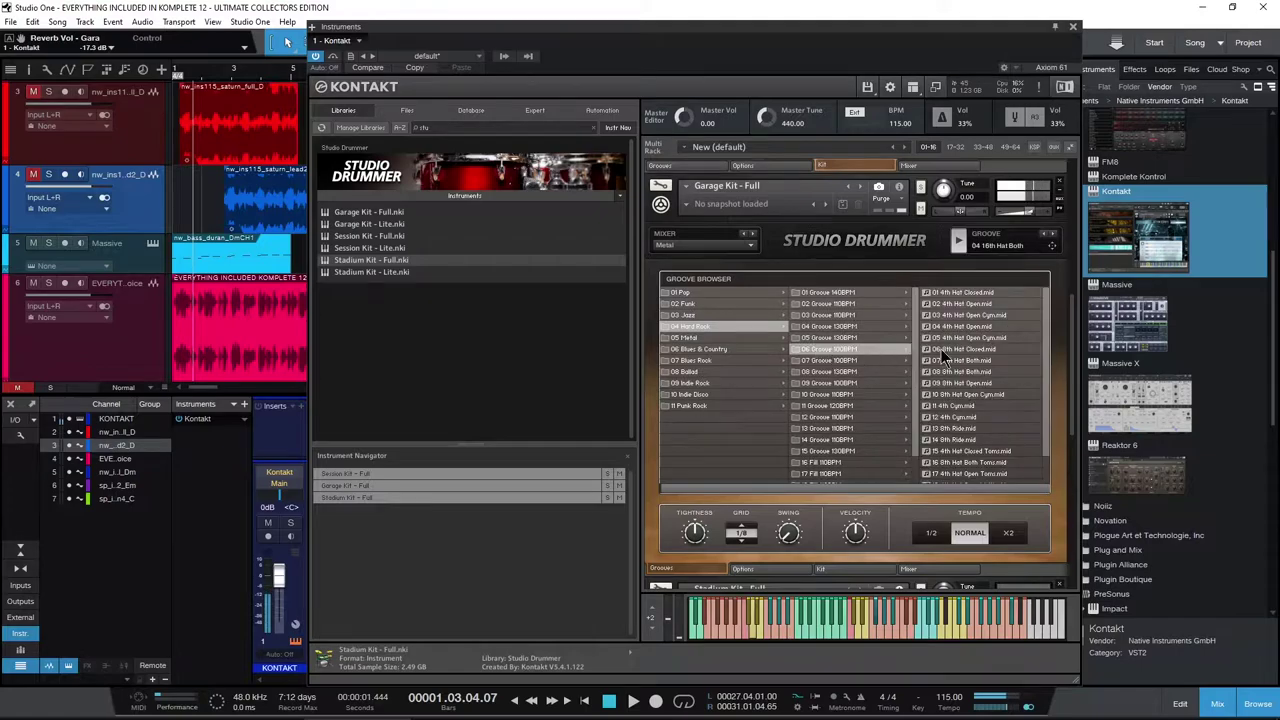
left_click(958, 338)
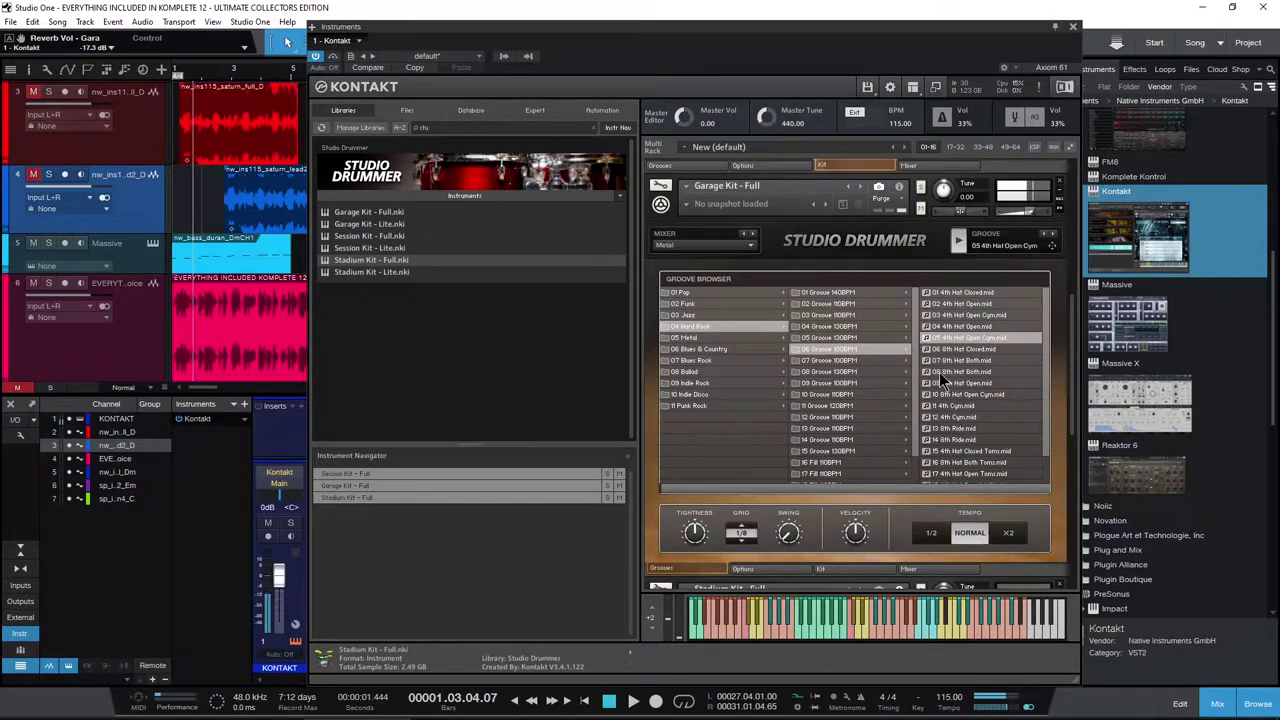
left_click(832, 571)
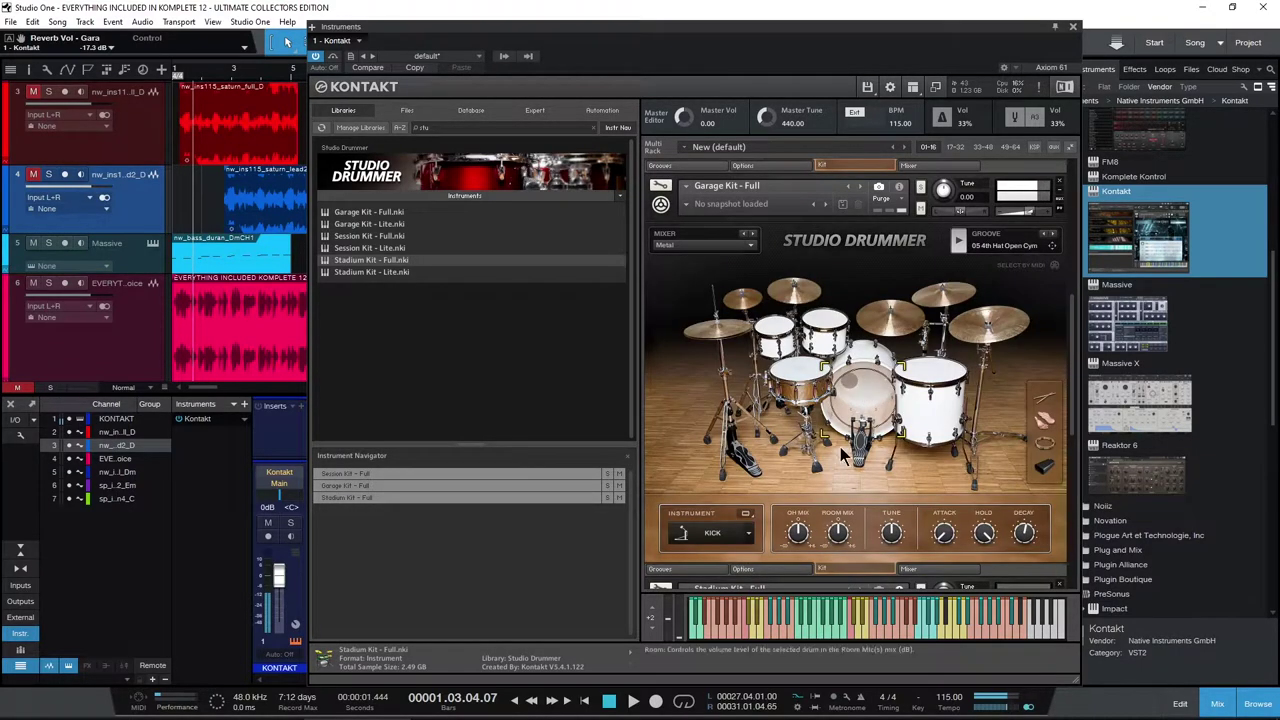
Try the Hard Rock mixer preset on the Garage Kit and switch it to Ballad.
left_click(724, 245)
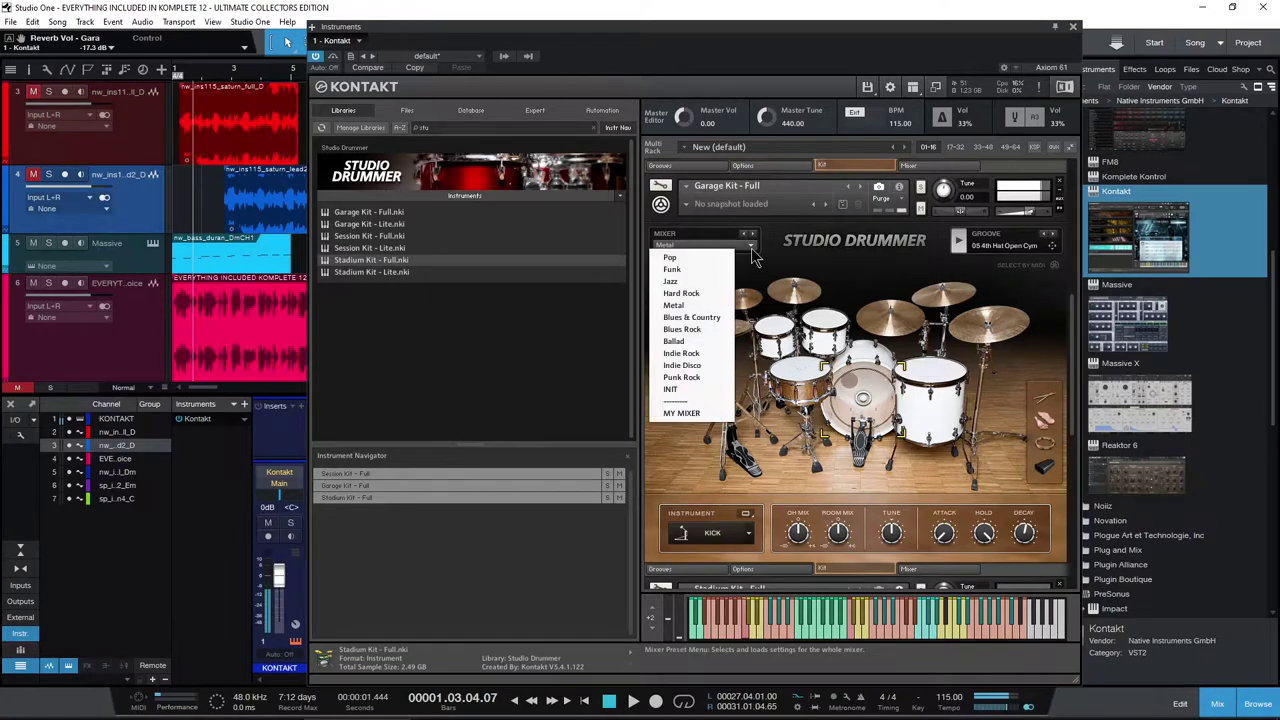
left_click(685, 294)
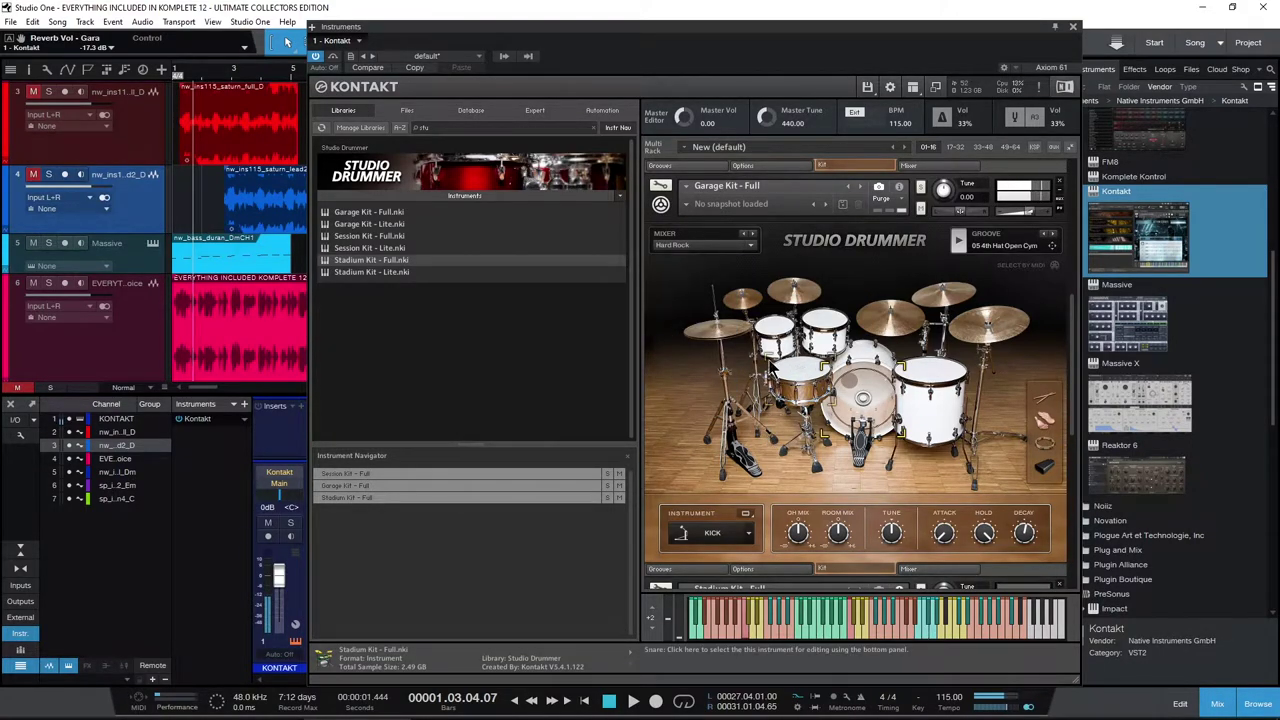
left_click(722, 245)
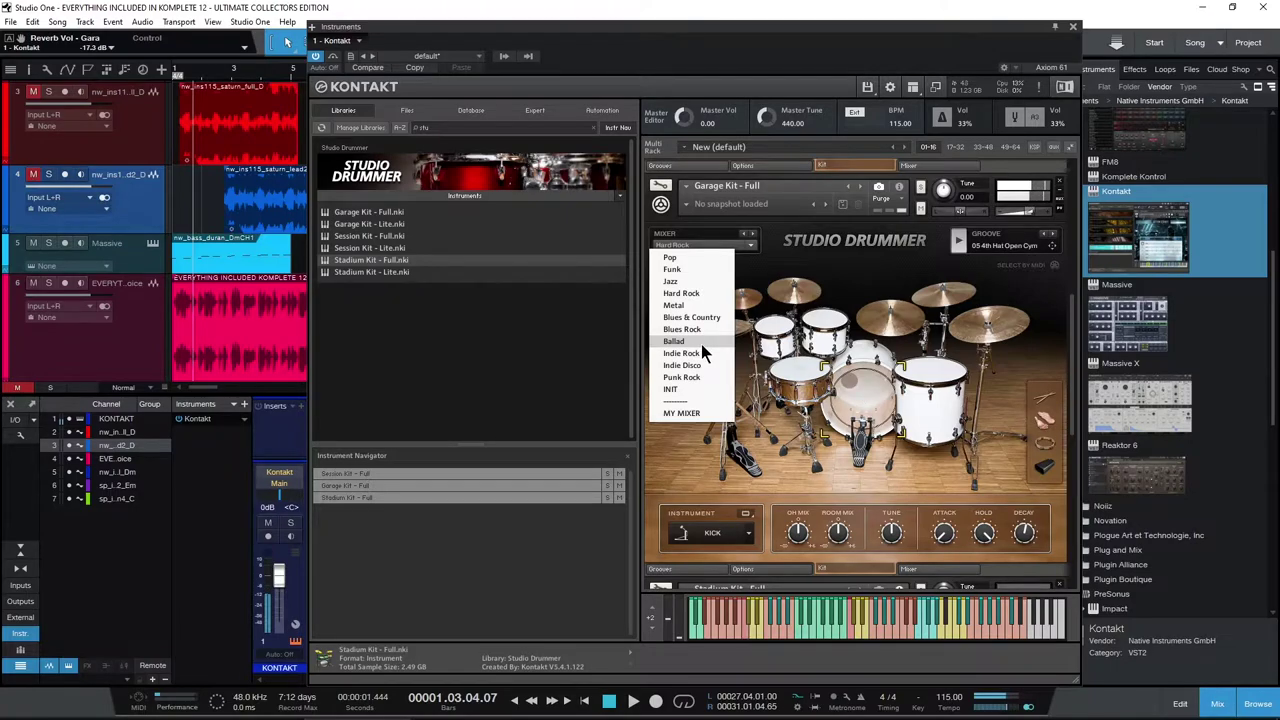
left_click(702, 343)
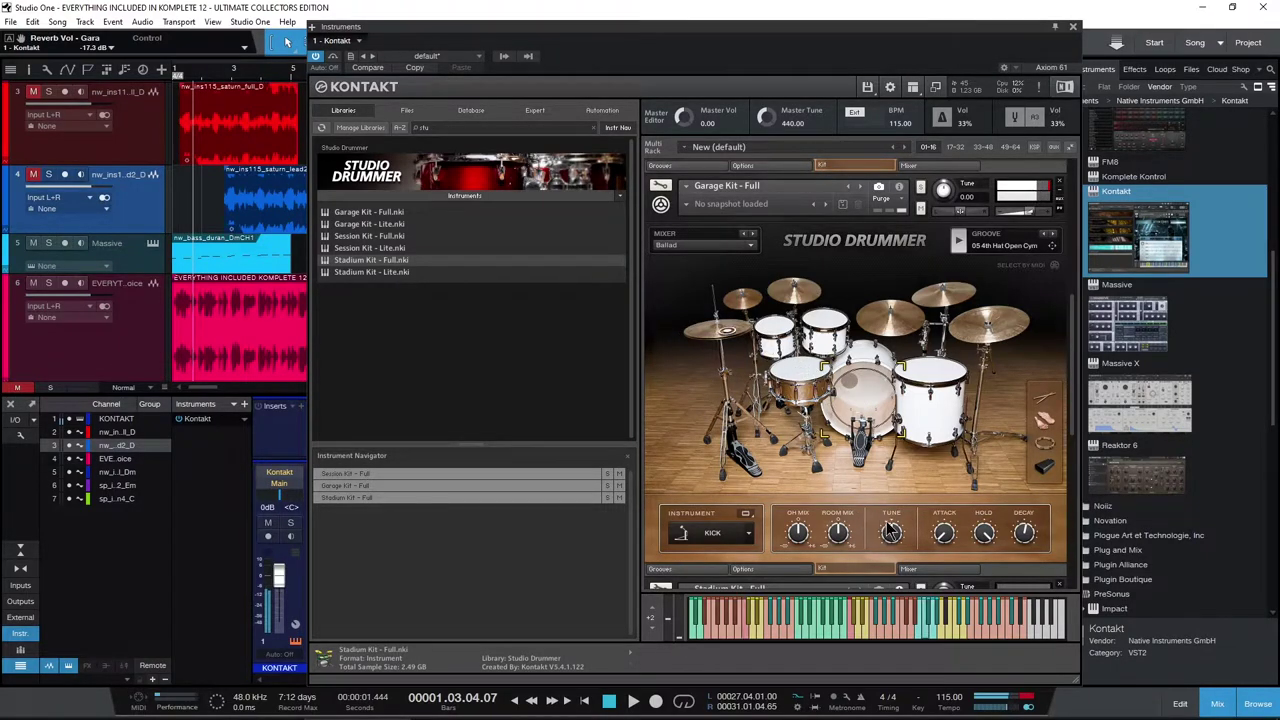
View the Garage Kit's Mixer page with its channel strips and buses.
left_click(933, 570)
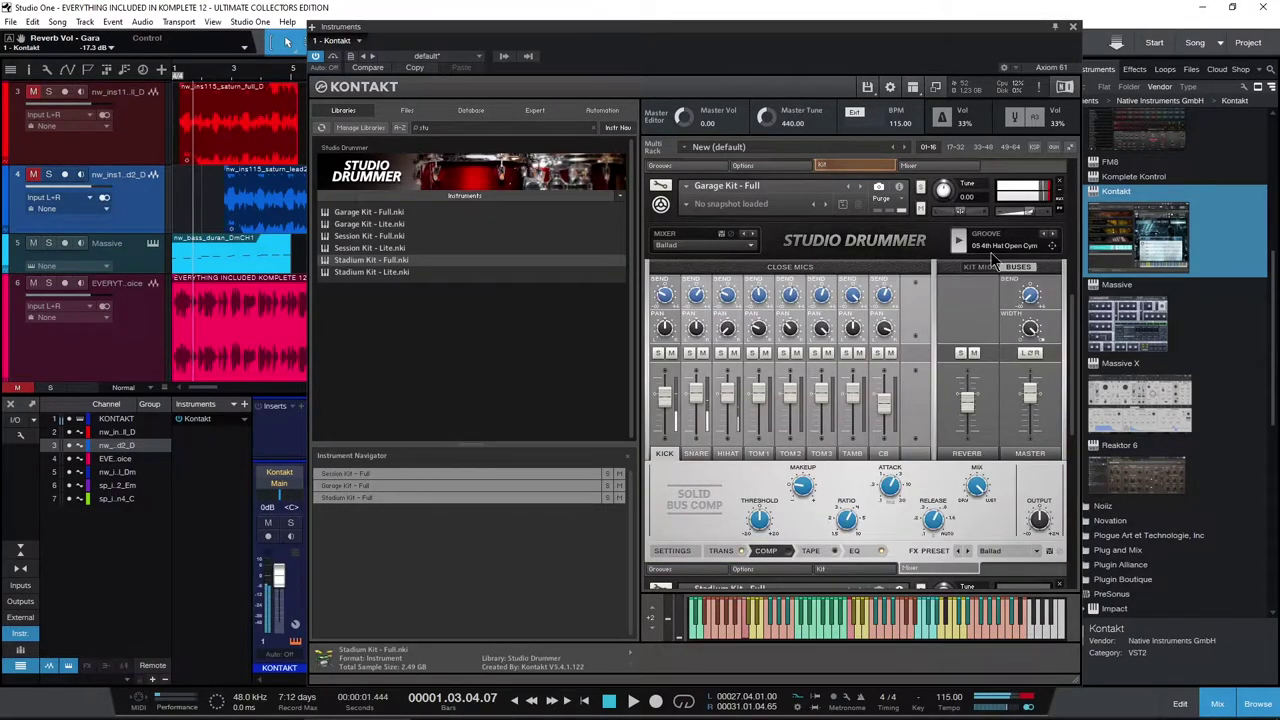
scroll(927, 347, "down", 3)
left_click(958, 531)
Move on to Stadium Kit - Full and view its Mixer, Options and Kit pages.
scroll(1065, 427, "down", 8)
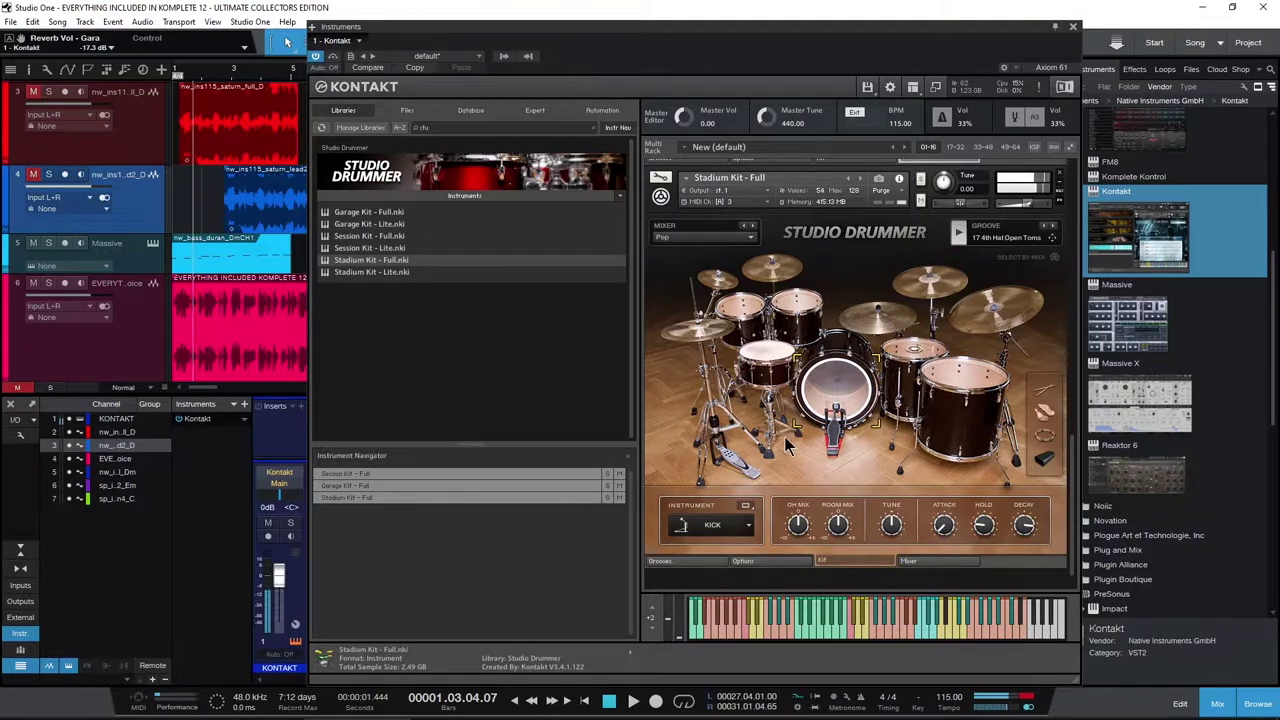
scroll(887, 570, "up", 1)
left_click(912, 568)
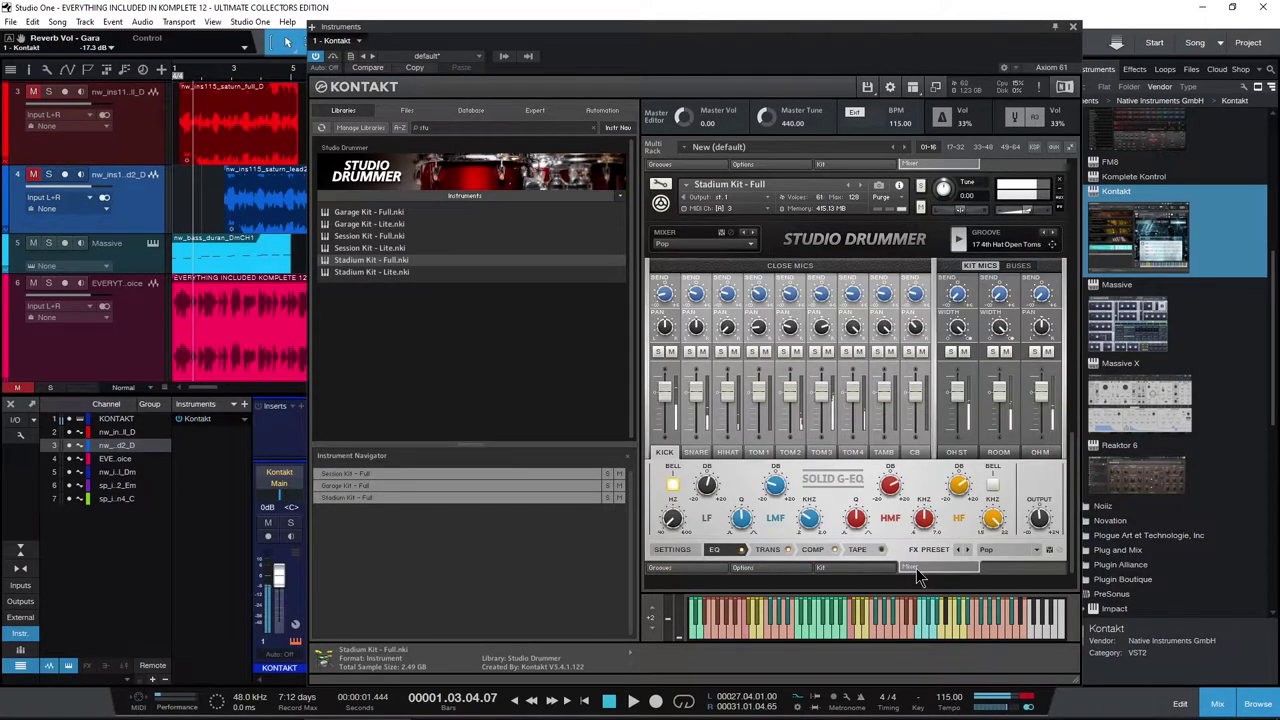
left_click(700, 570)
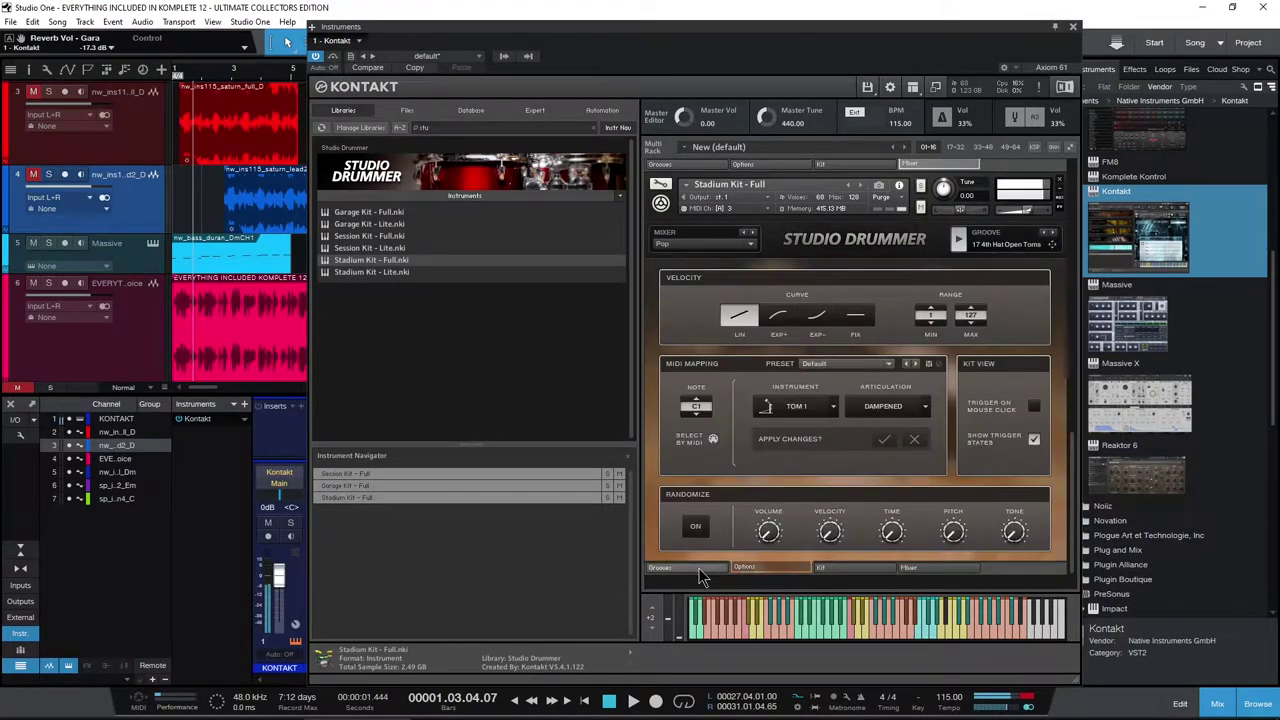
left_click(830, 578)
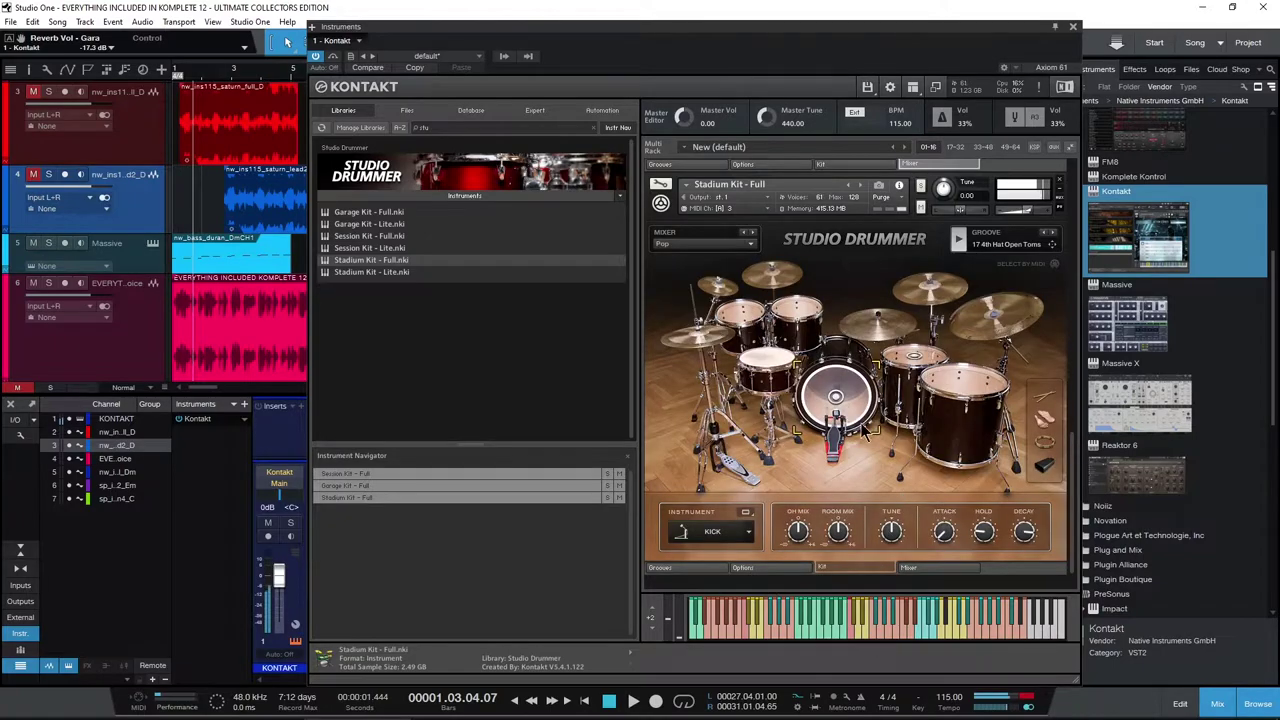
scroll(830, 400, "up", 1)
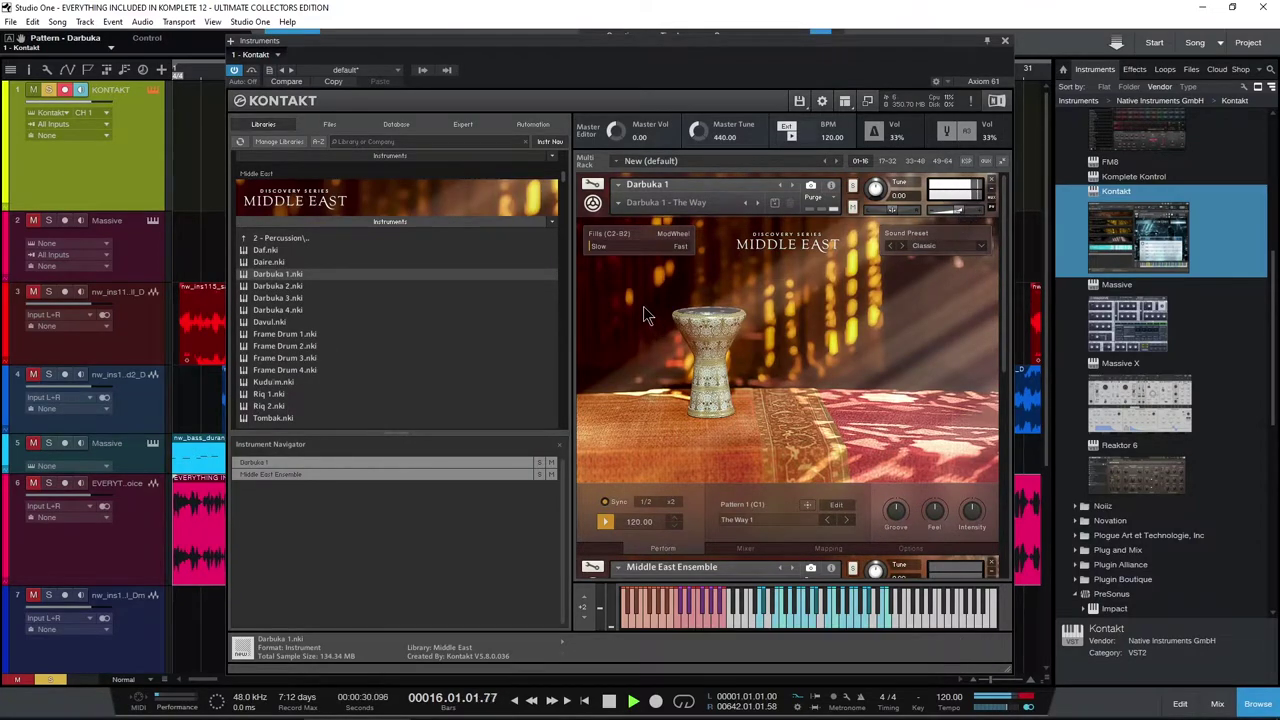
Shift Darbuka 1's fill speed from Slow toward Fast and choose another sound preset.
left_click_drag(599, 248, 660, 248)
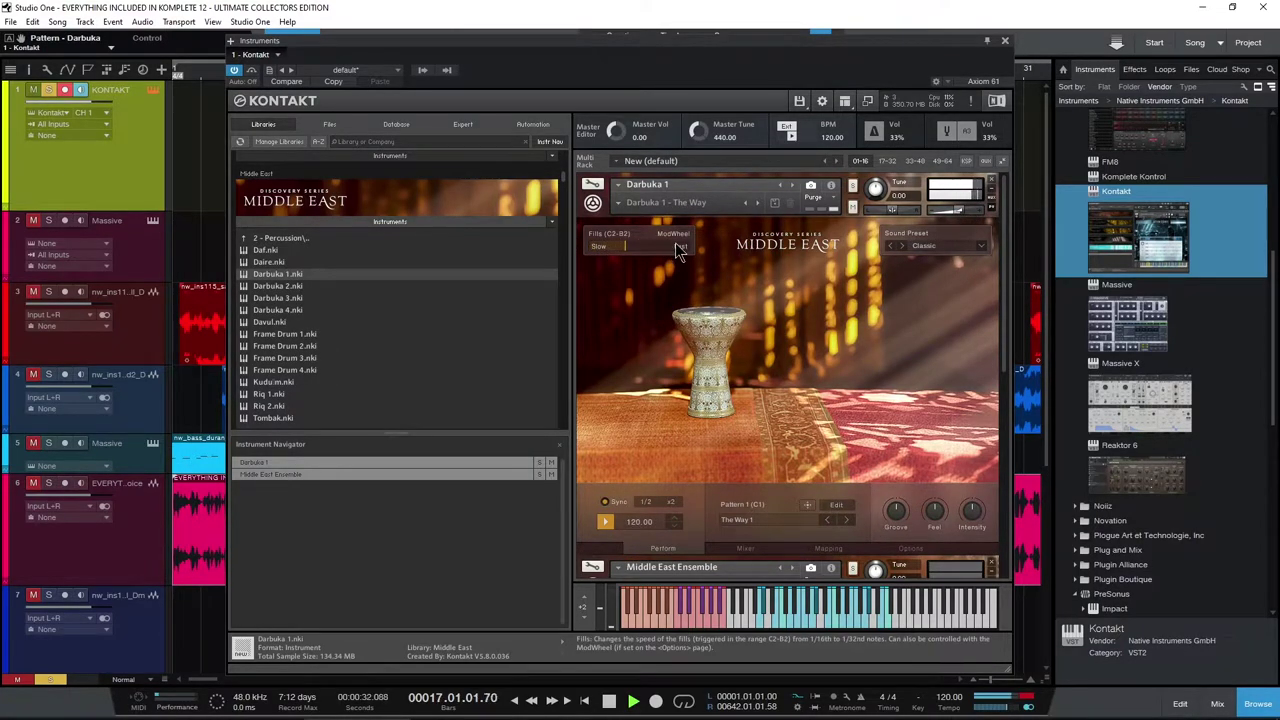
left_click(972, 248)
left_click(944, 268)
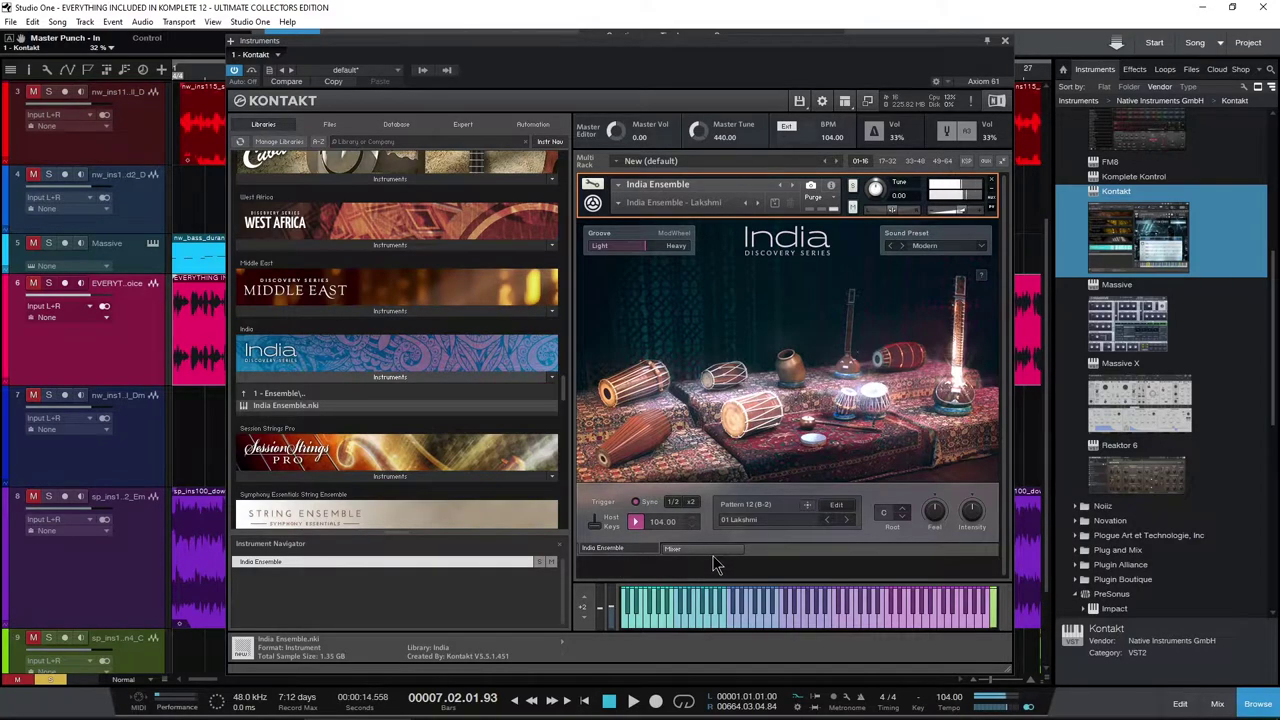
Look at India Ensemble's patterns and mixer, and shift its Groove toward Heavy on the main page.
left_click(846, 520)
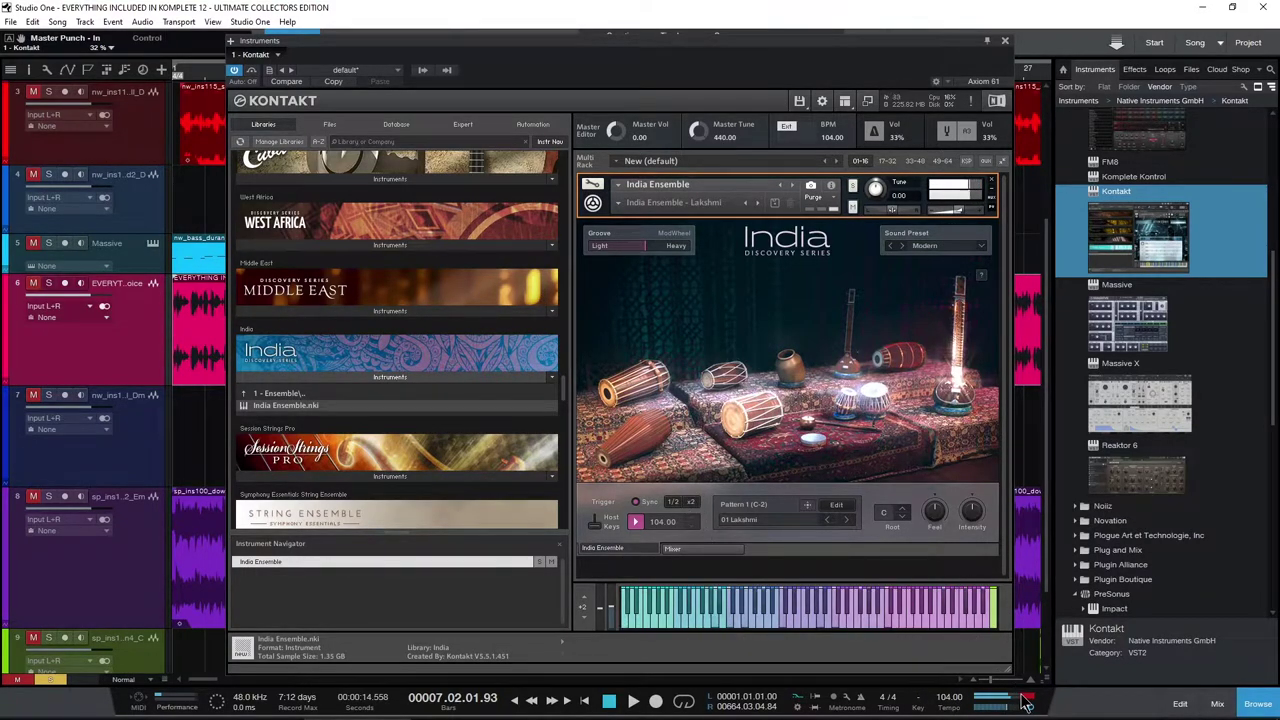
left_click(672, 548)
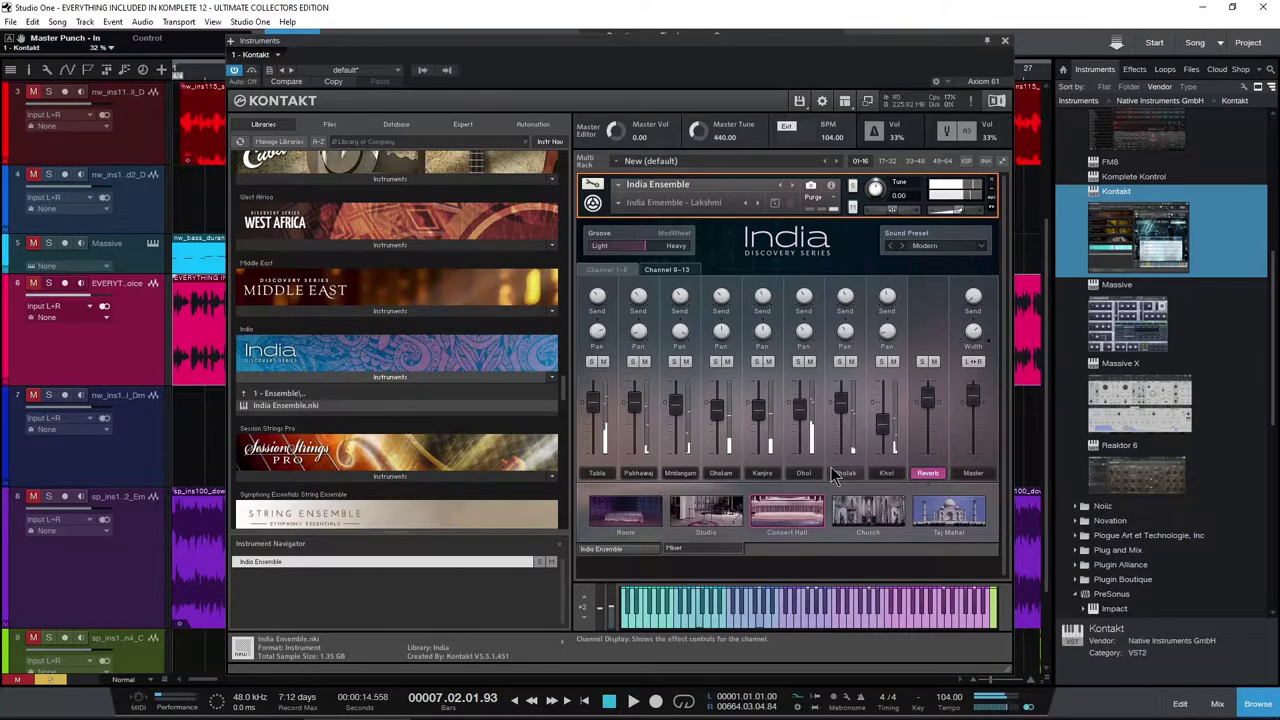
left_click(627, 548)
mouse_move(642, 246)
left_mouse_down()
mouse_move(543, 250)
mouse_move(663, 252)
left_mouse_up()
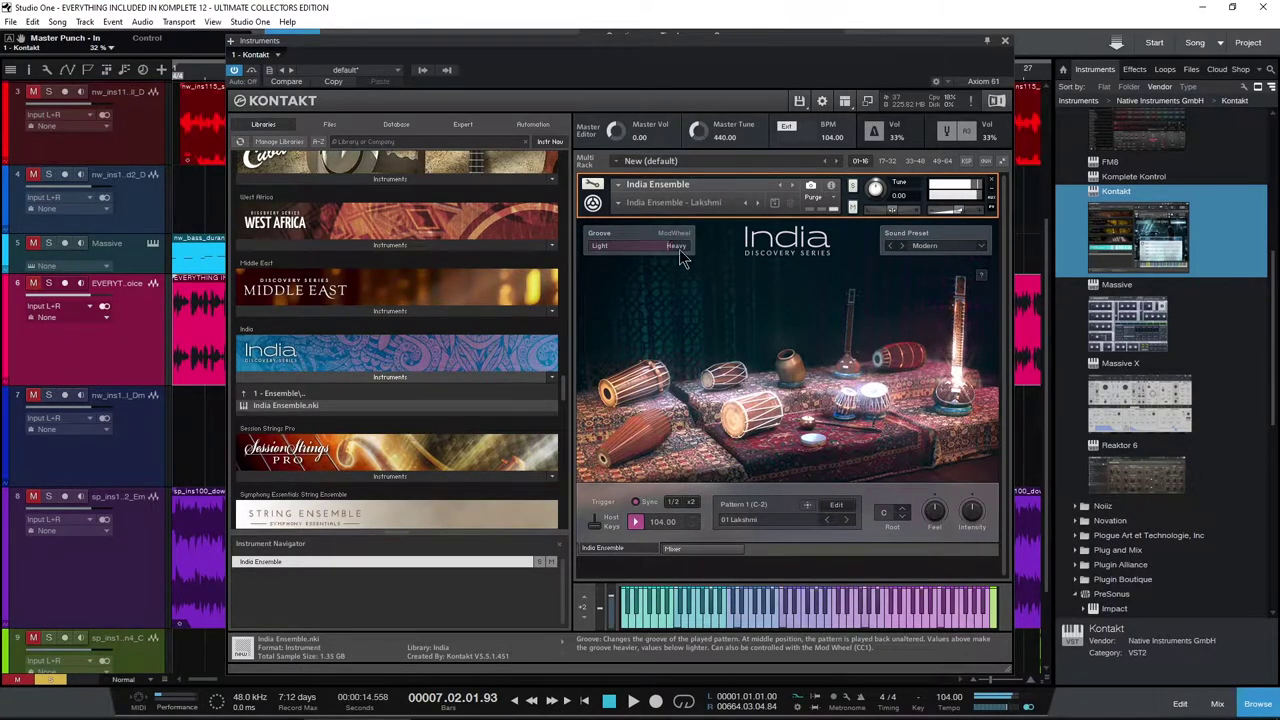
left_click(322, 393)
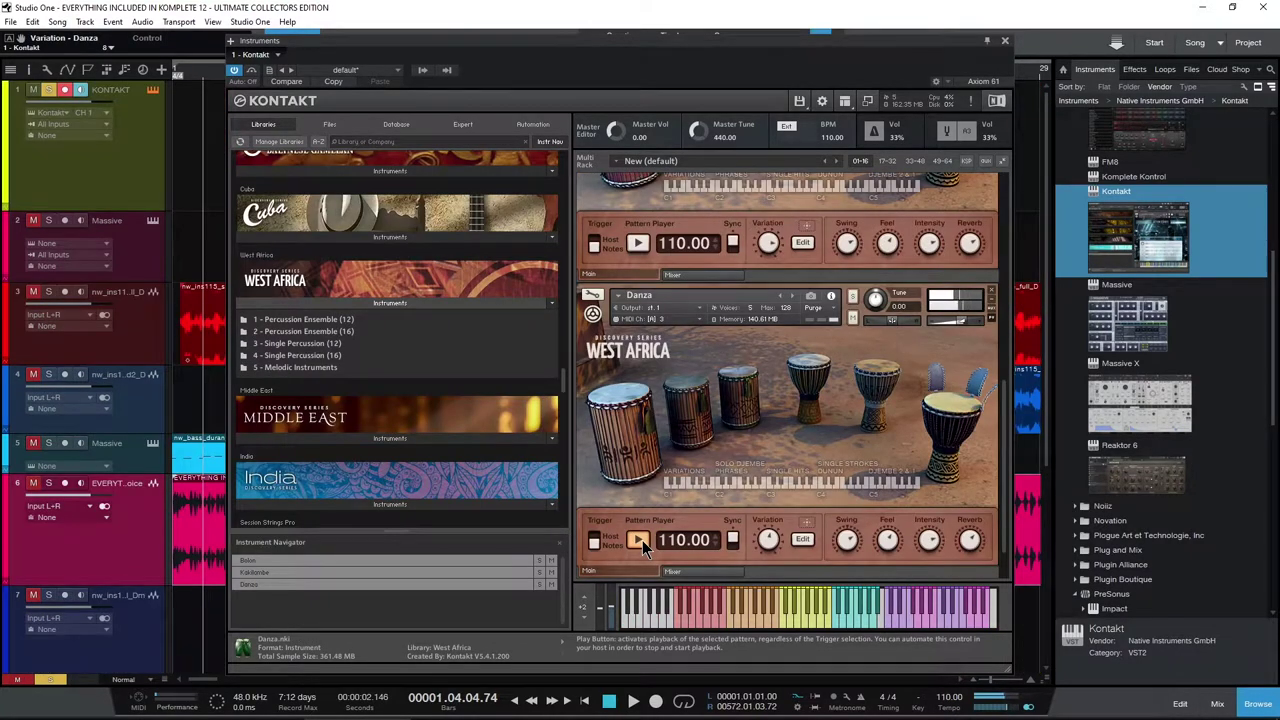
View Danza's mixer, then look into Kakilambe's pattern editor and stop its pattern player.
left_click(718, 572)
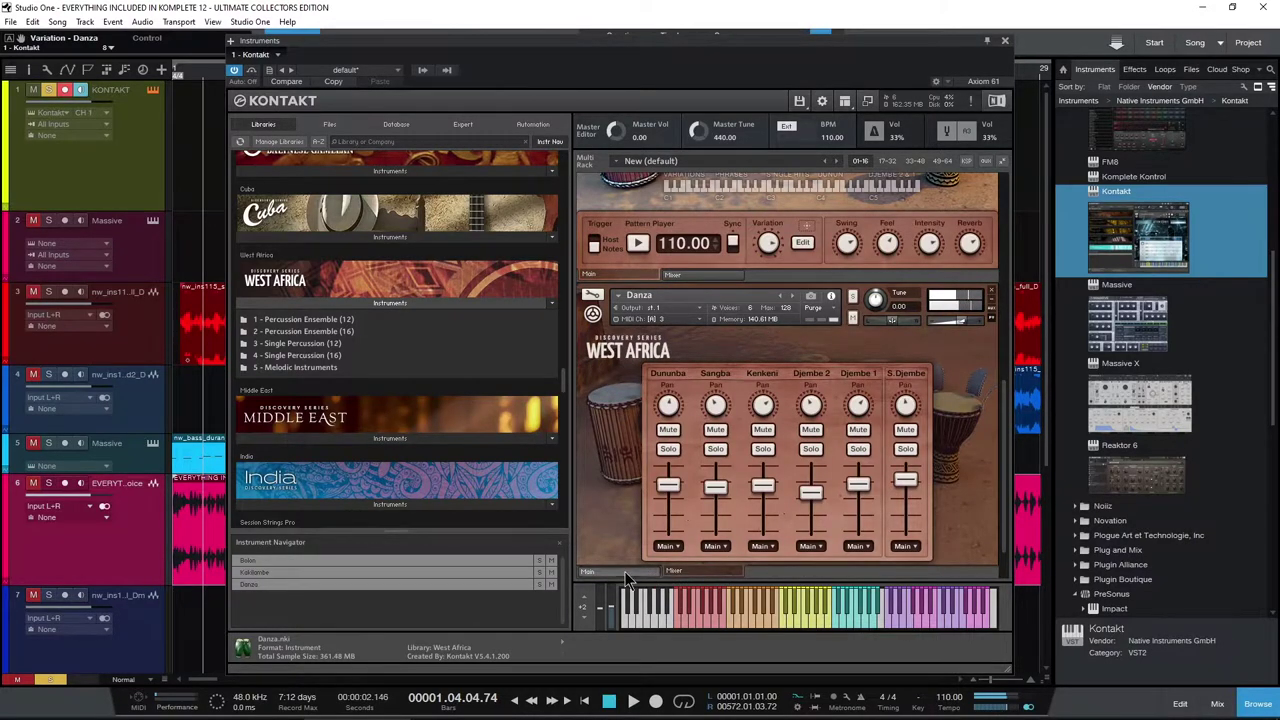
left_click(624, 571)
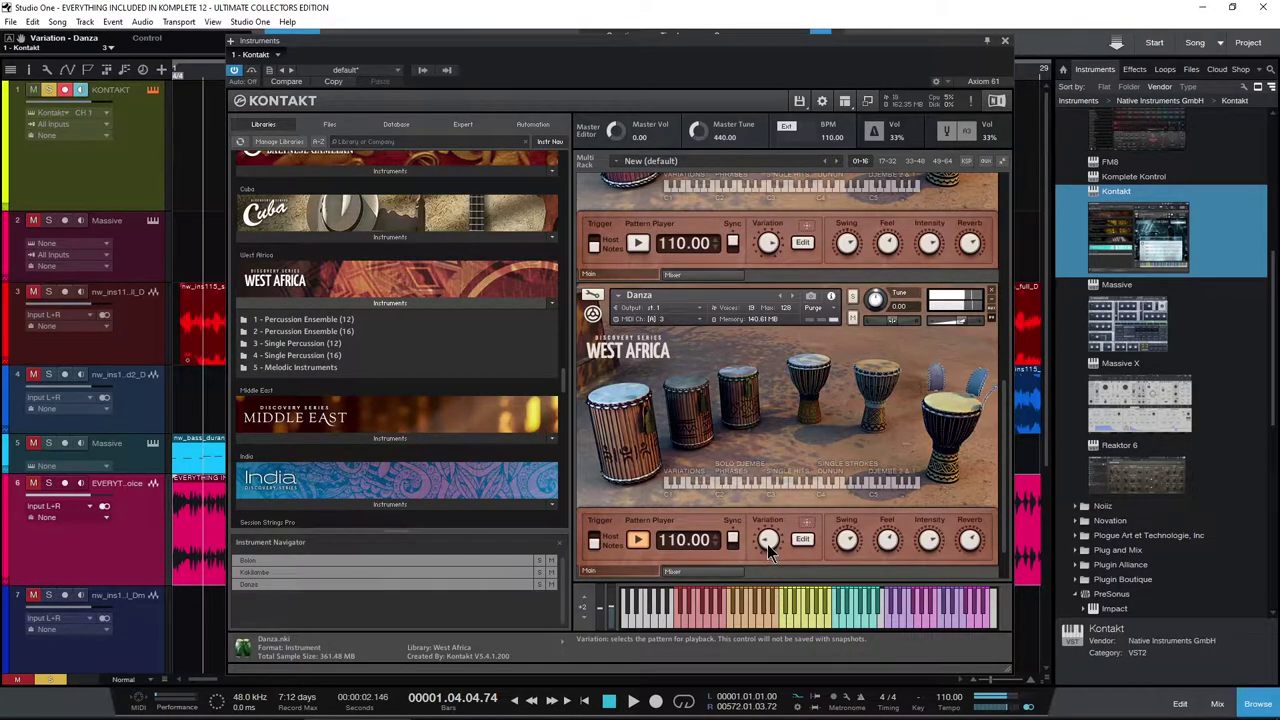
scroll(735, 560, "up", 5)
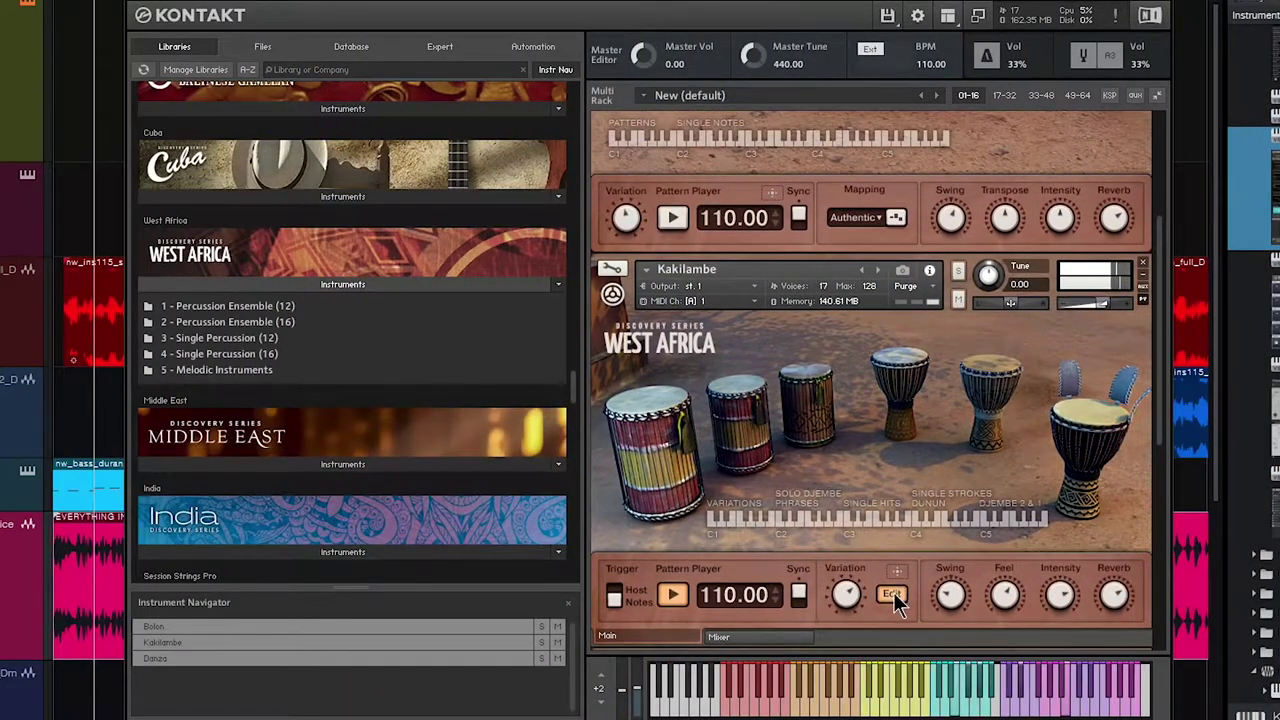
left_click(892, 594)
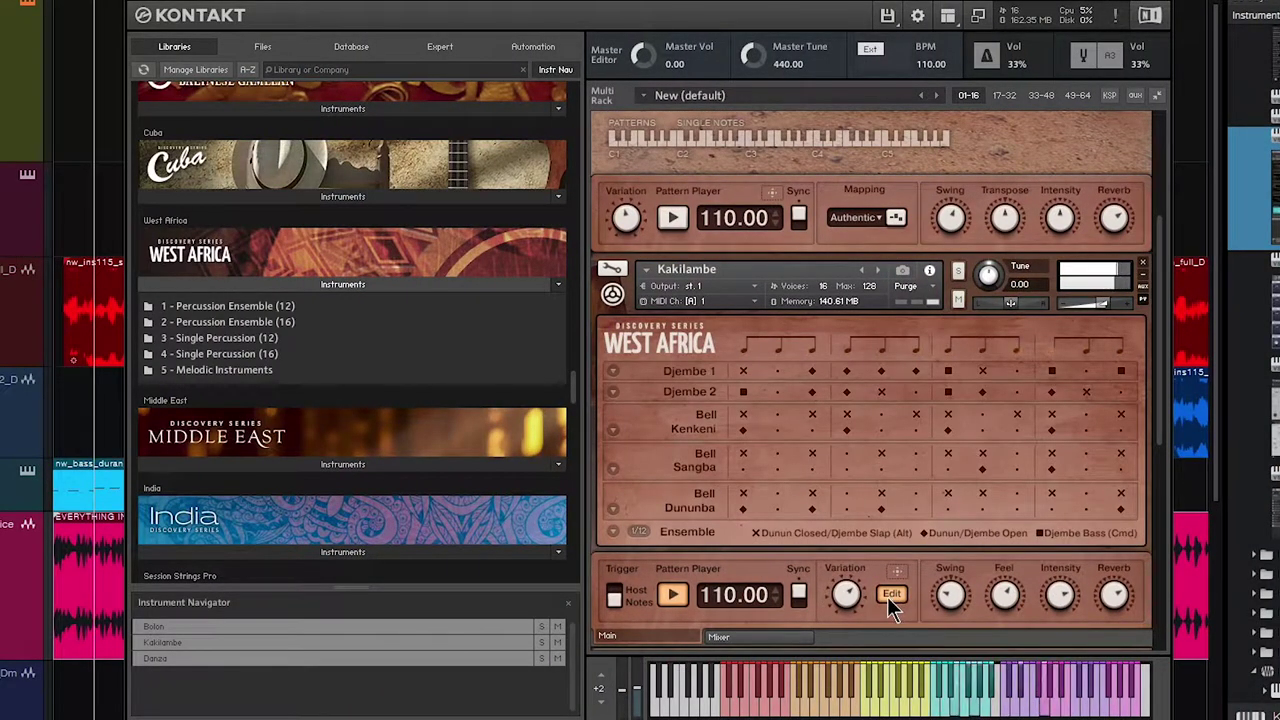
left_click(890, 595)
left_click(672, 595)
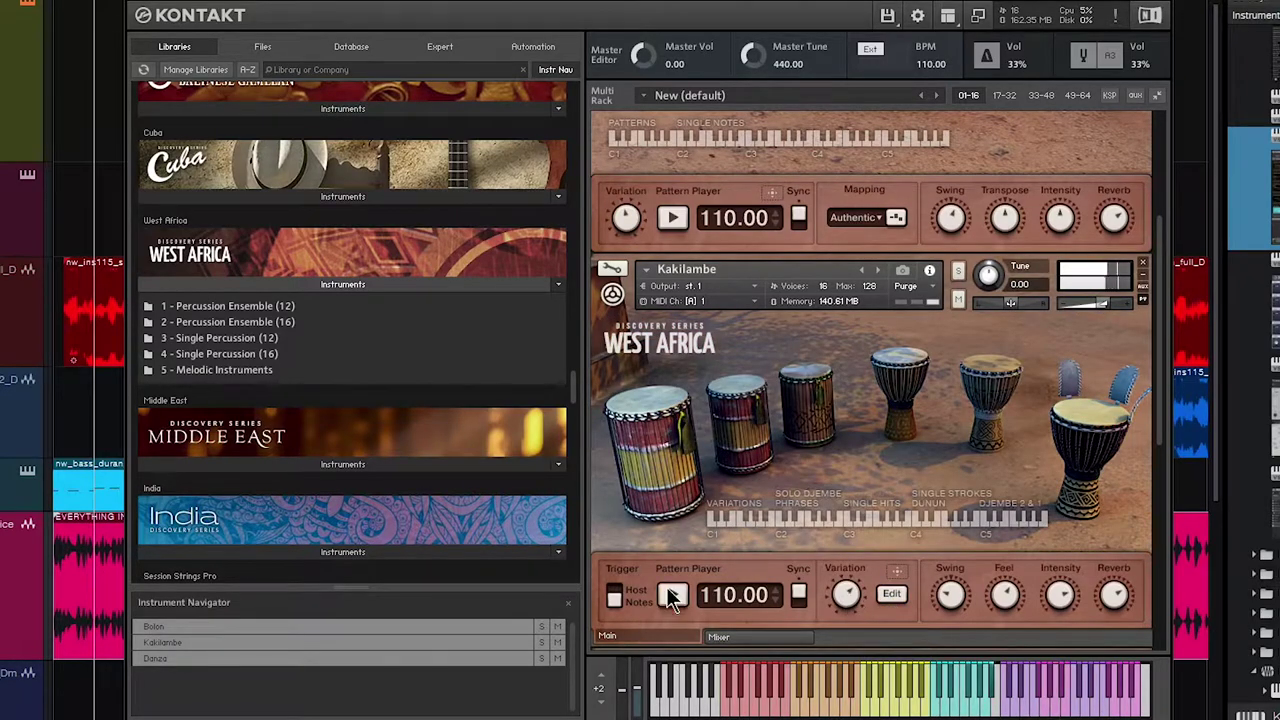
Move up to the Bolon instrument and open its Mapping options.
scroll(692, 380, "up", 4)
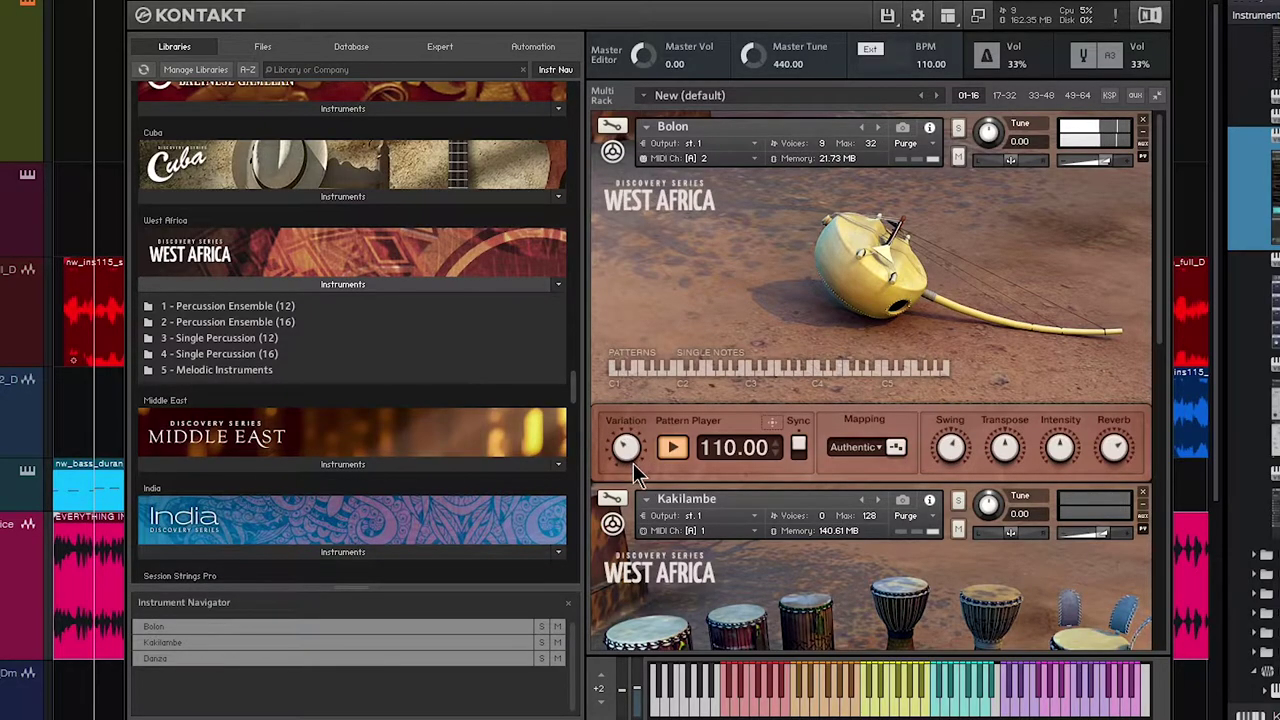
left_click(883, 450)
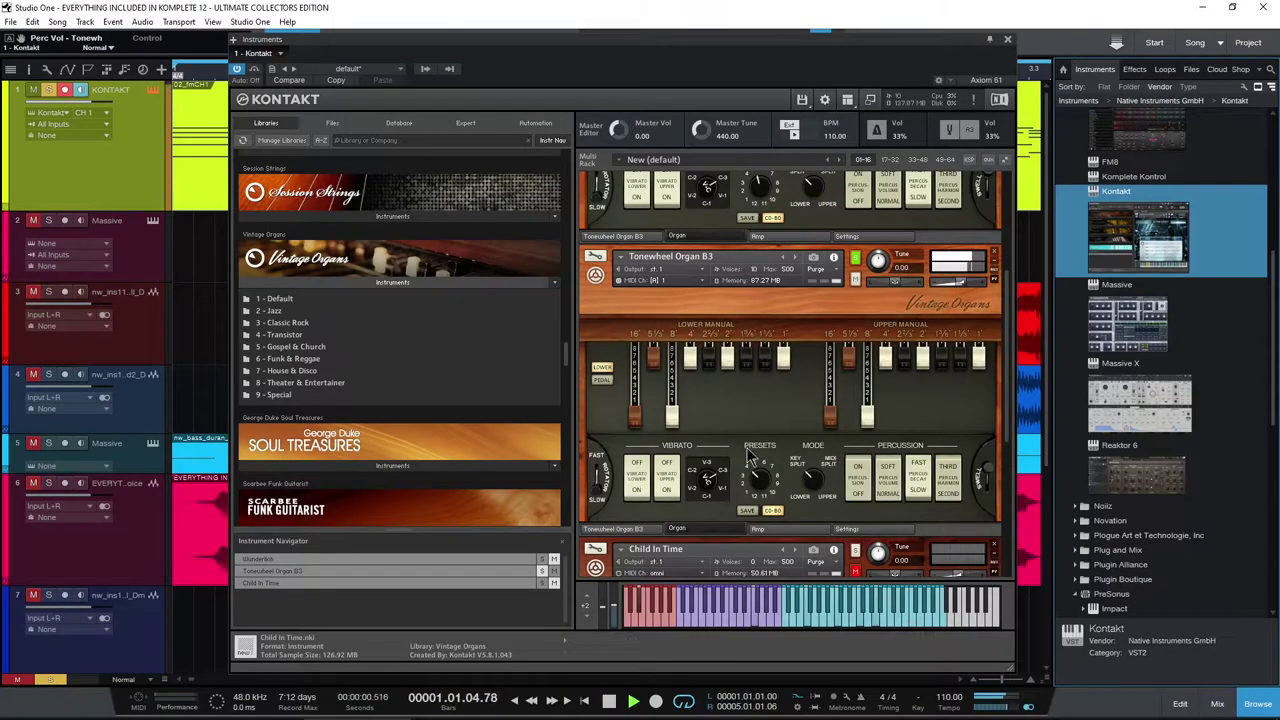
Pull out the seventh lower-manual drawbar on Tonewheel Organ B3.
left_click_drag(750, 362, 753, 398)
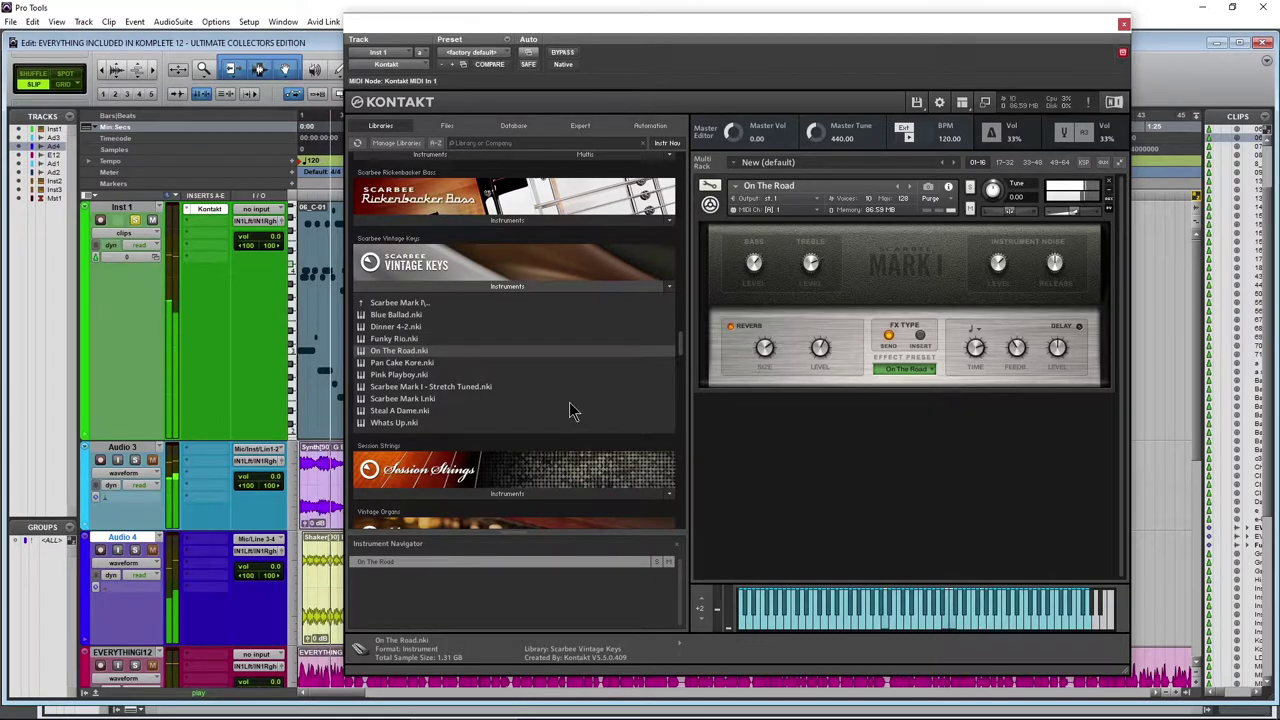
View Scarbee Clavinet - Full's FX and Main pages, and browse the Scarbee Vintage Keys folders, reopening Scarbee Clavinet Pianet.
left_click(405, 302)
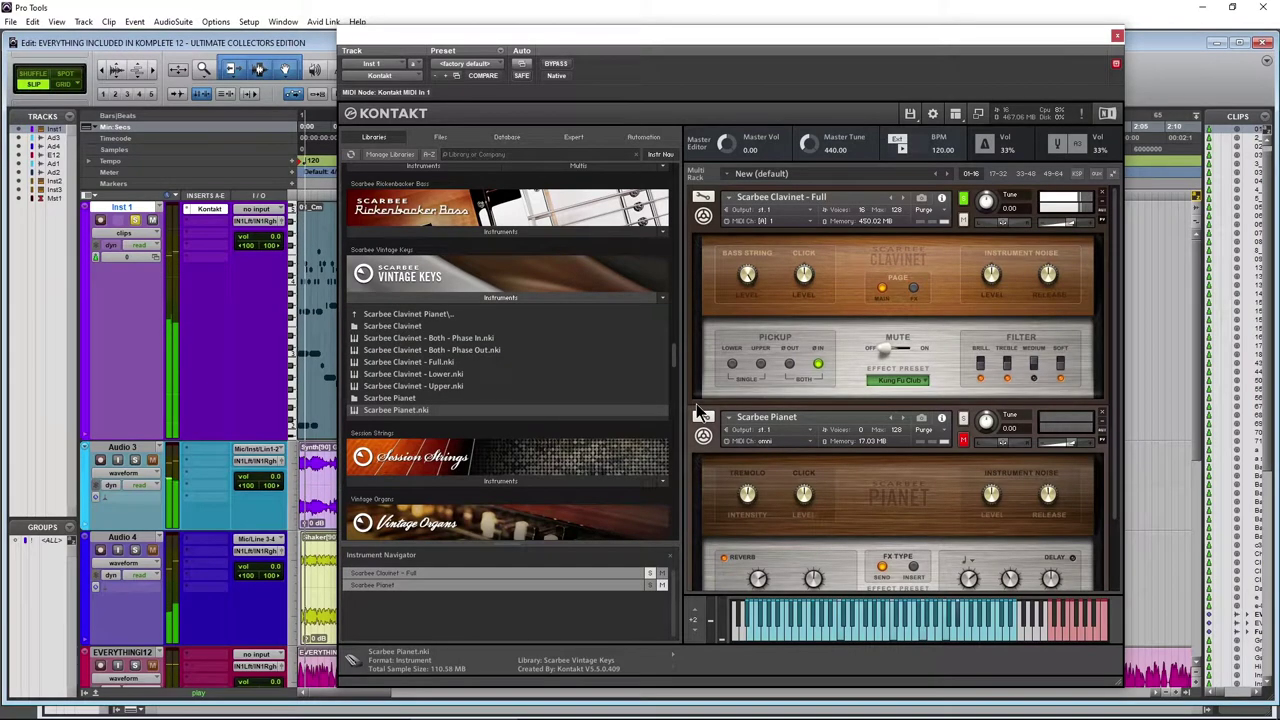
left_click(910, 290)
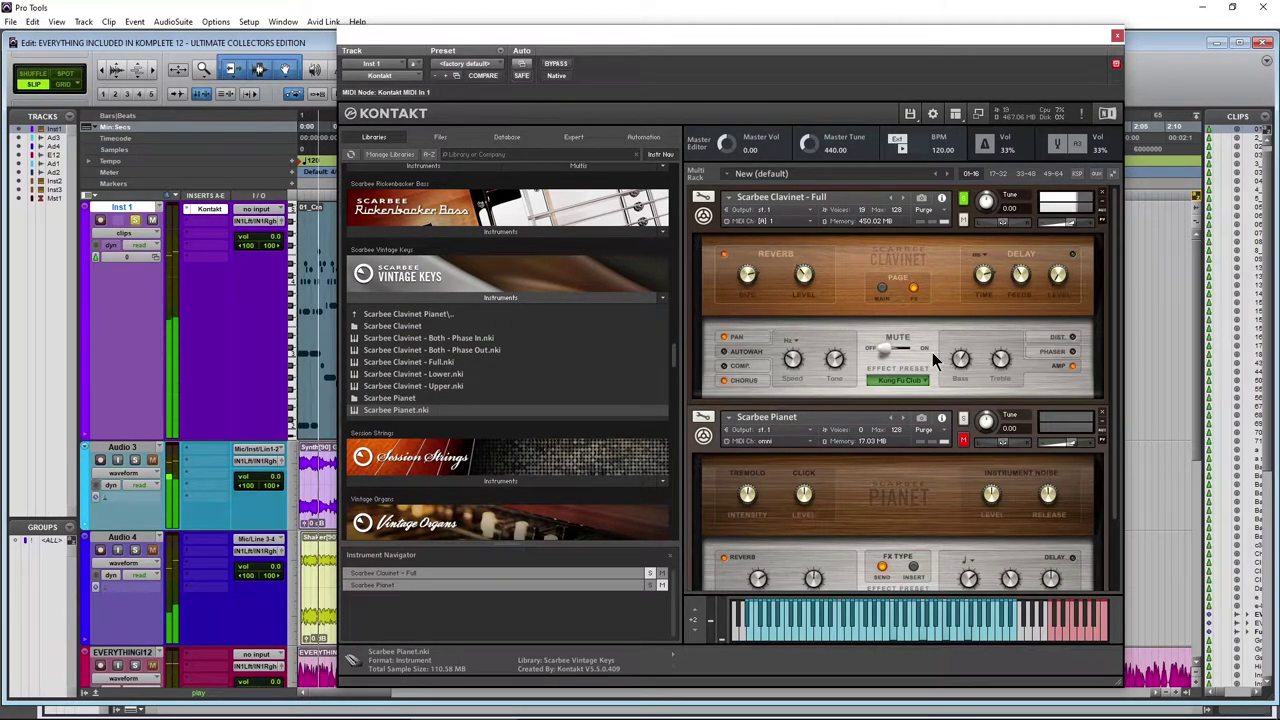
left_click(881, 288)
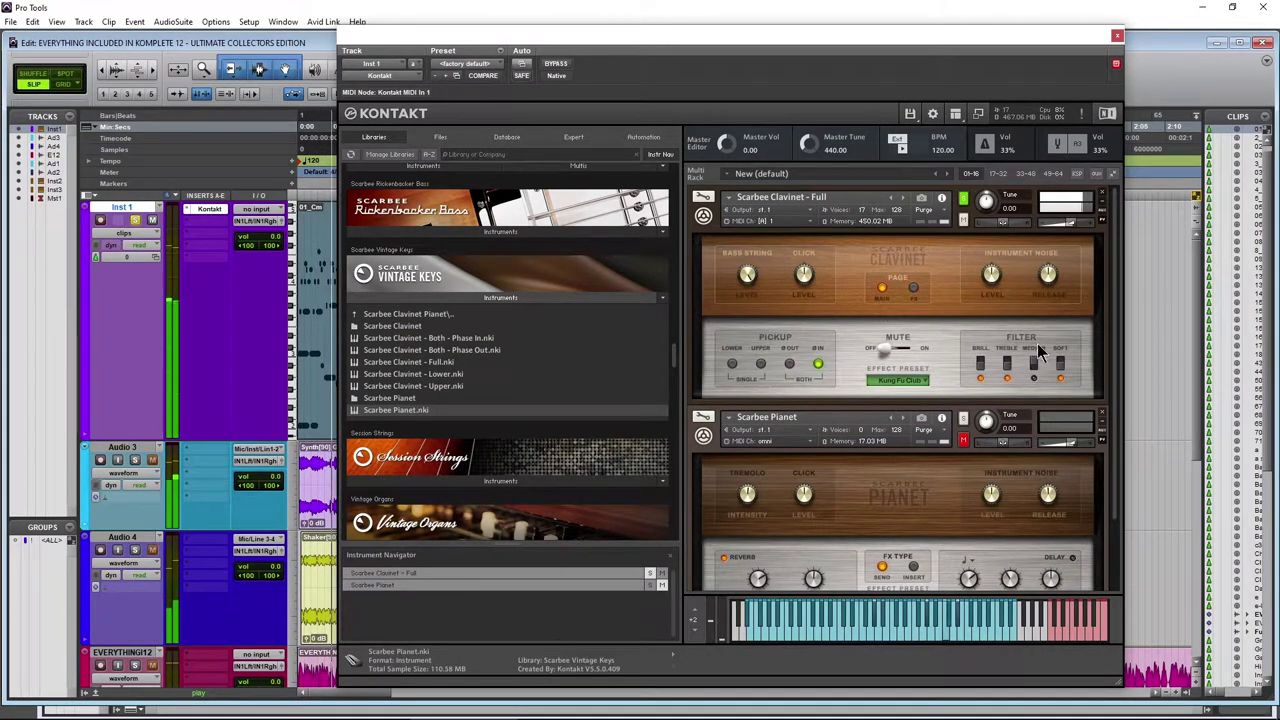
double_click(405, 314)
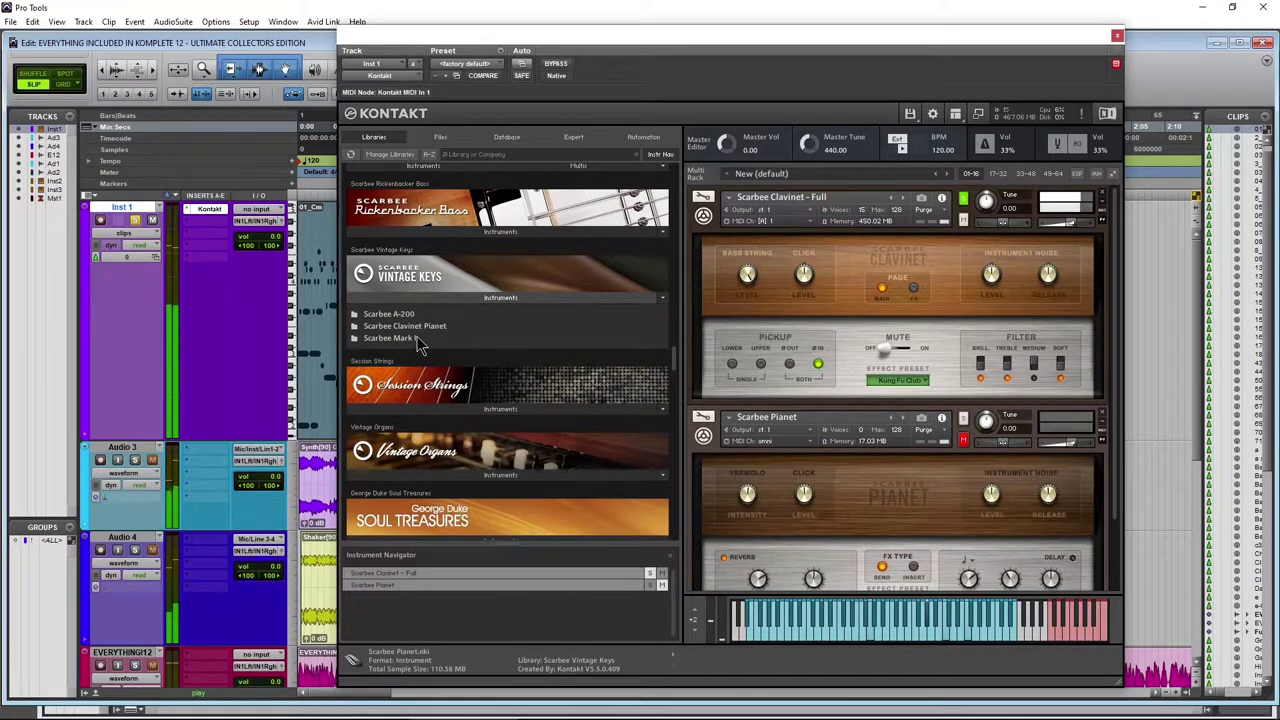
double_click(406, 327)
Solo Scarbee Pianet and set its FX type to Insert.
scroll(931, 368, "down", 3)
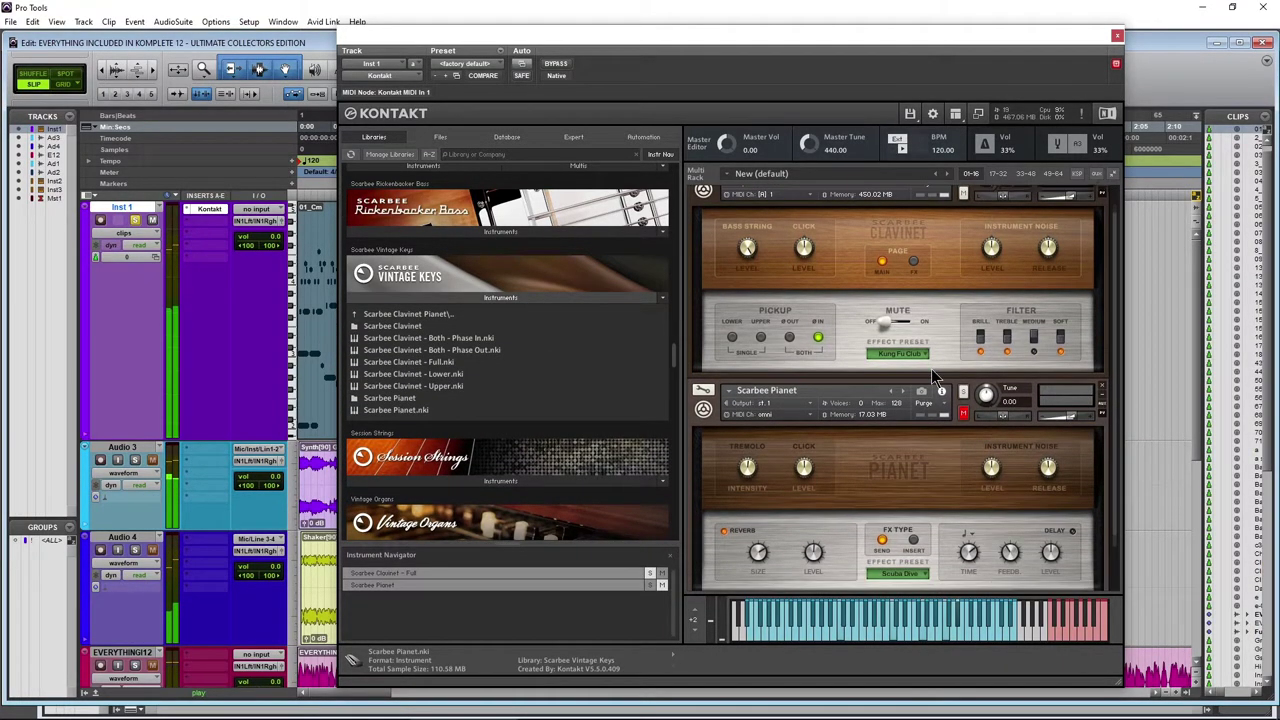
left_click(963, 338)
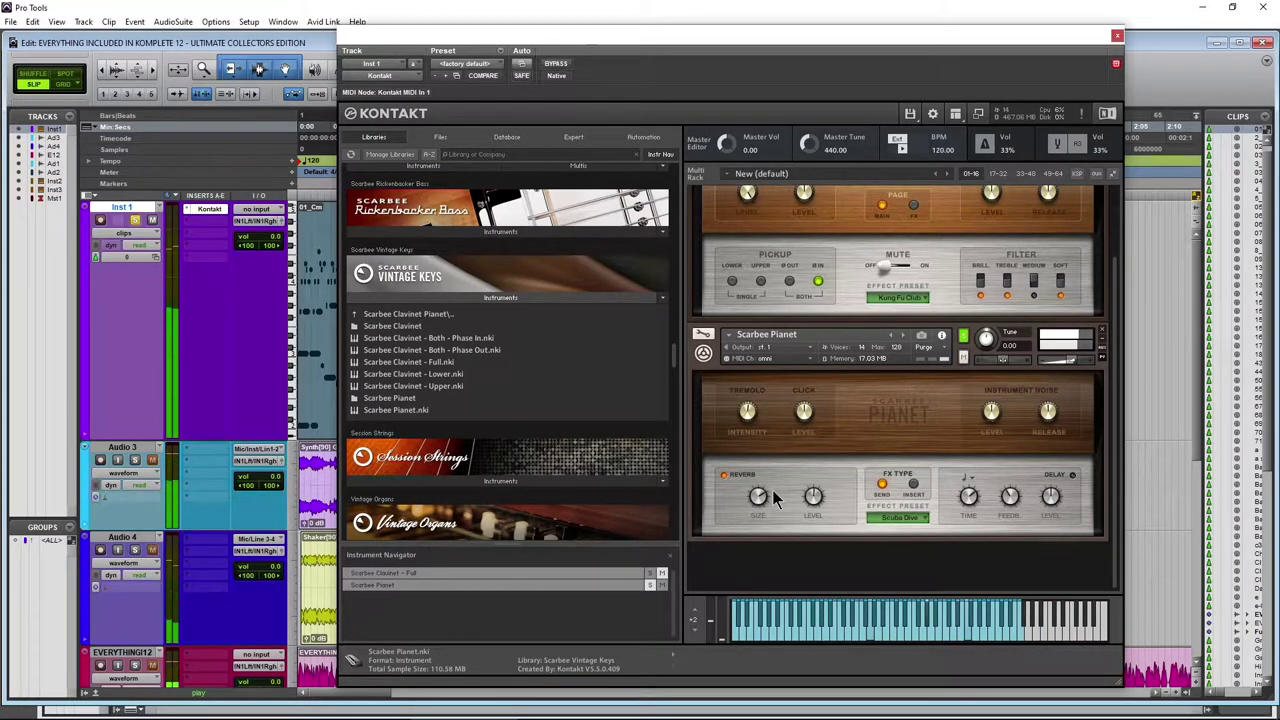
left_click(913, 484)
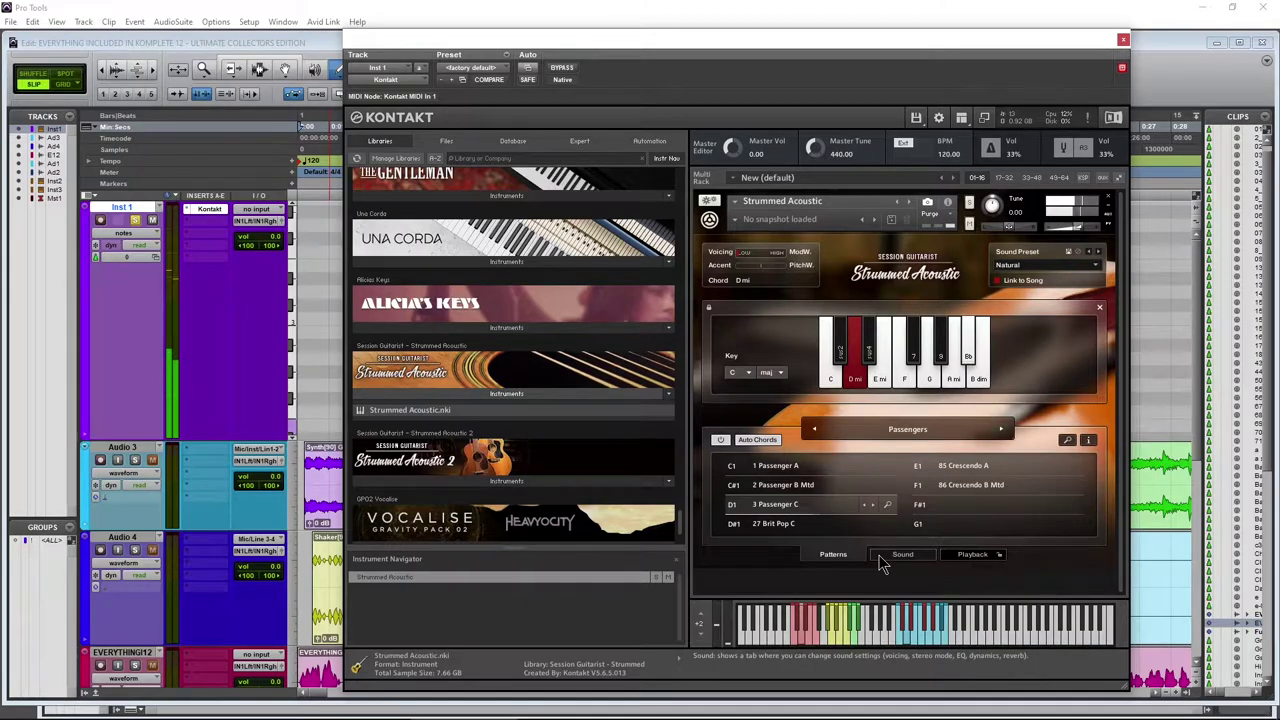
Trigger the F chord in Strummed Acoustic, view its Sound and Playback pages, and trigger more chords on the Patterns page.
left_click(907, 380)
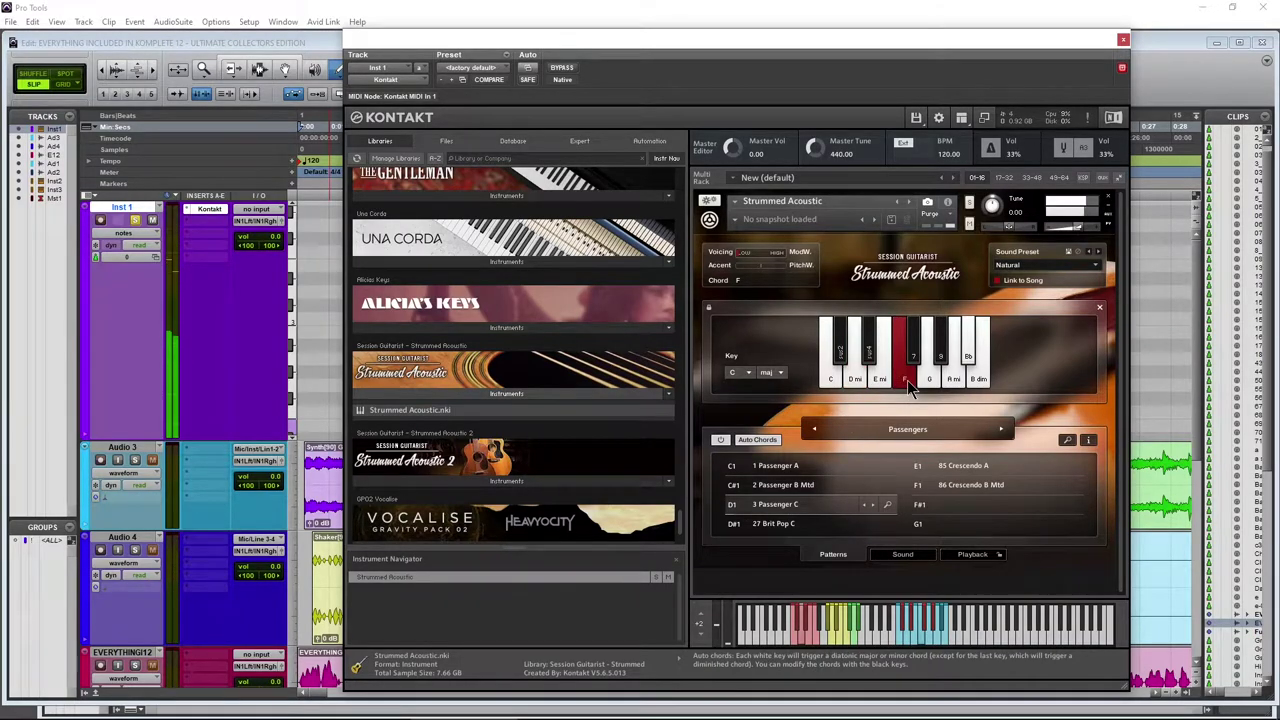
left_click(897, 557)
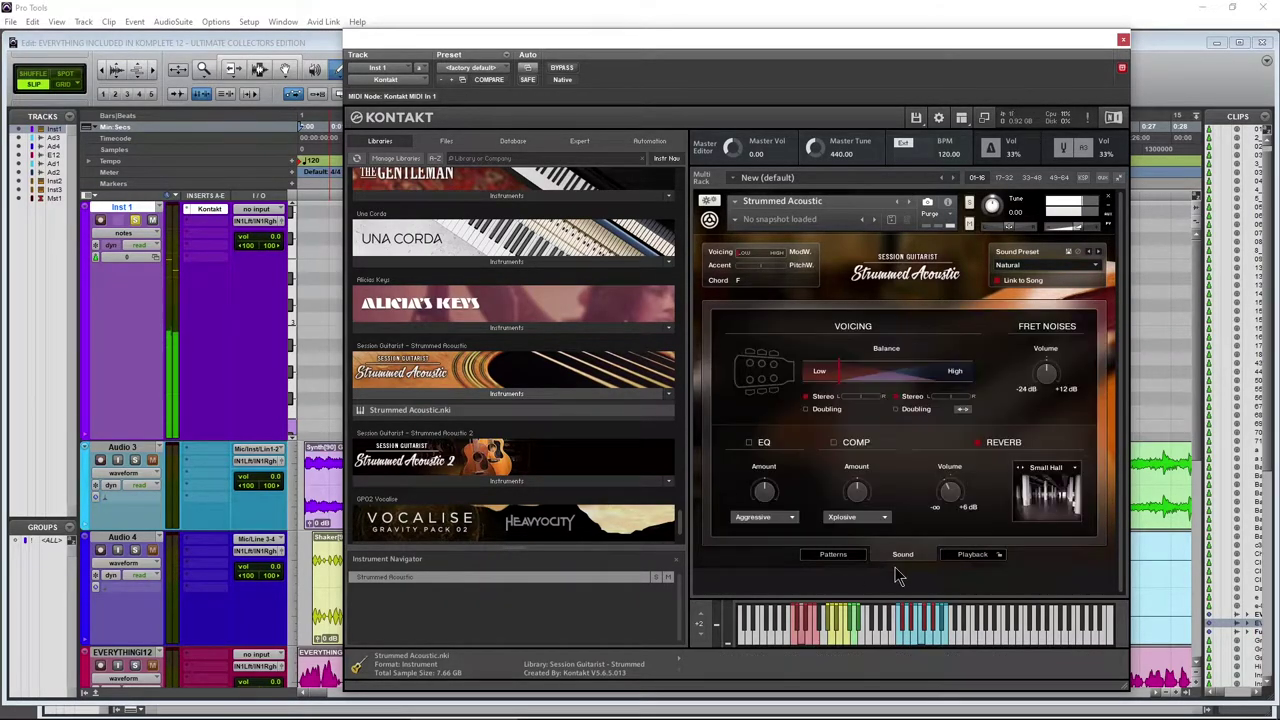
left_click(950, 558)
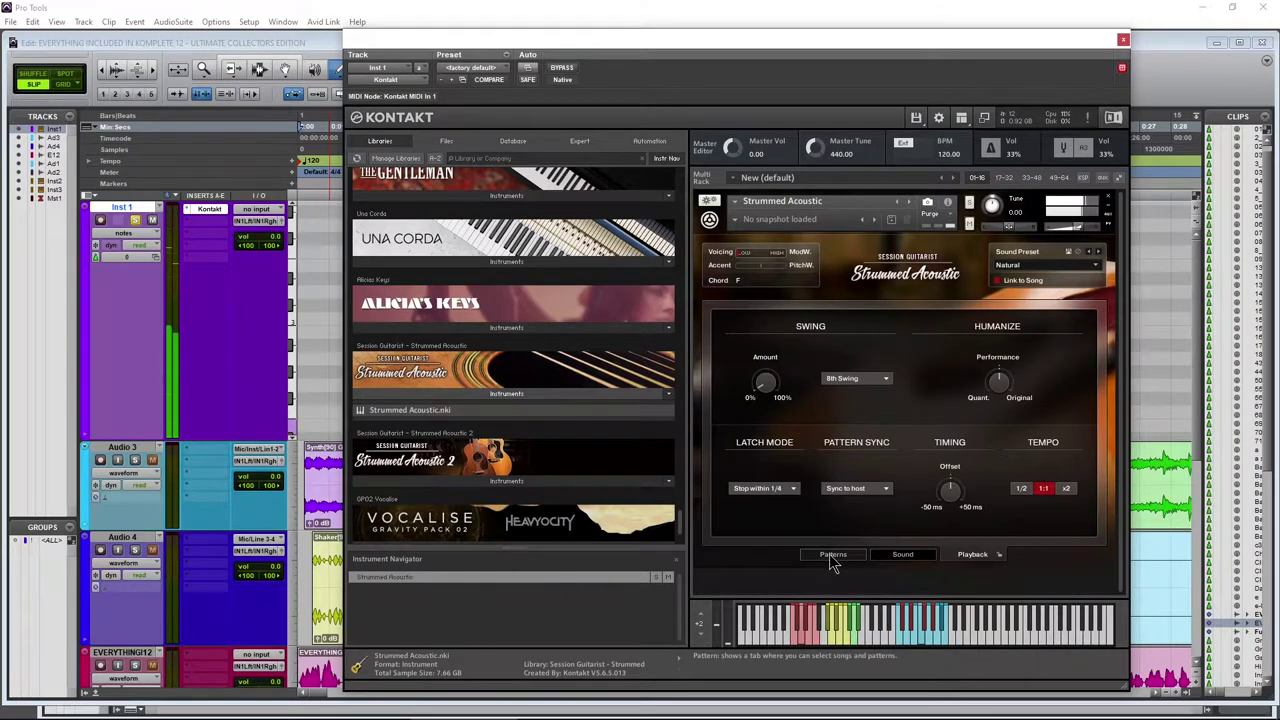
left_click(830, 554)
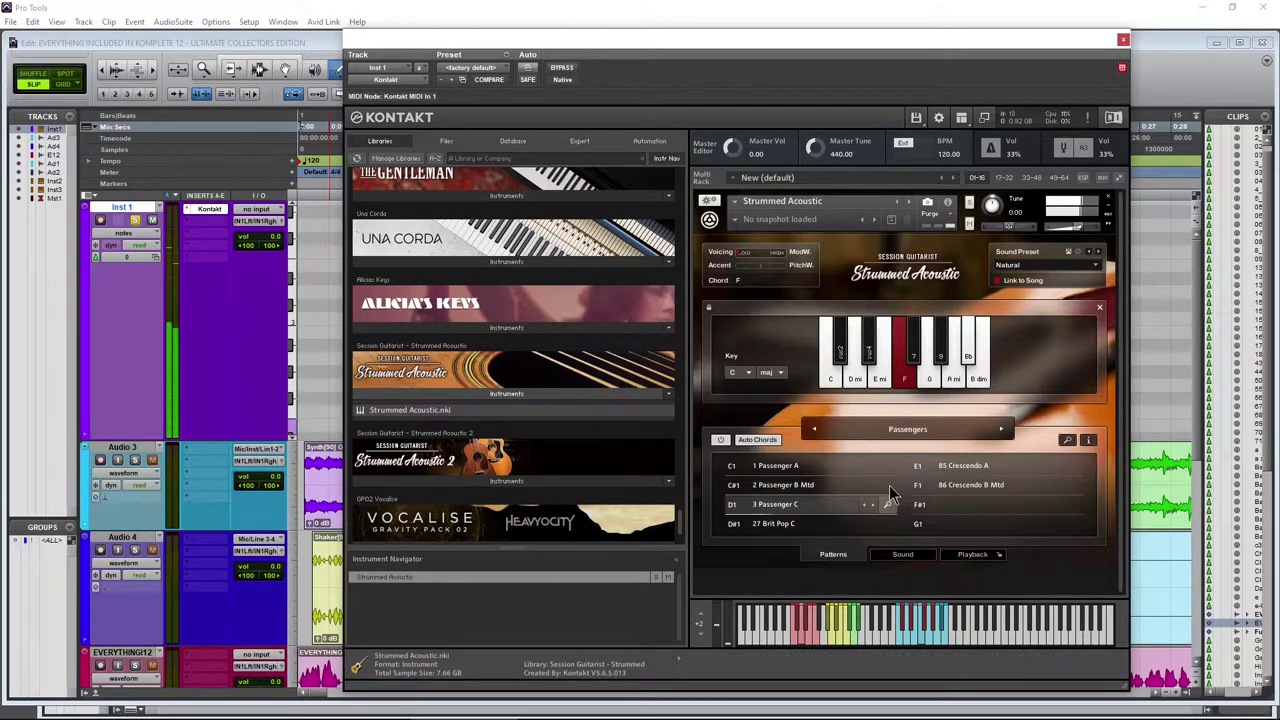
left_click(916, 357)
left_click(855, 360)
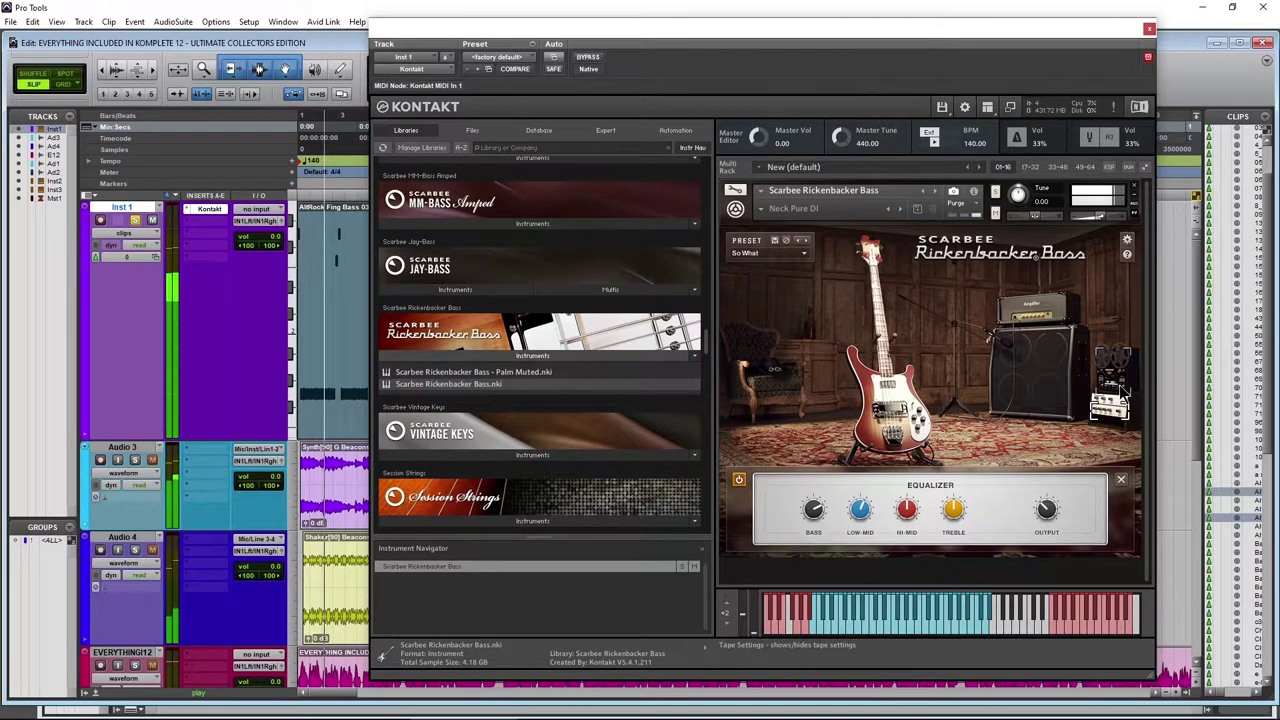
View Scarbee Rickenbacker Bass's tape, pickup, amplifier and cabinet settings, and open and close its Sound and Performance options.
left_click(1112, 370)
left_click(882, 370)
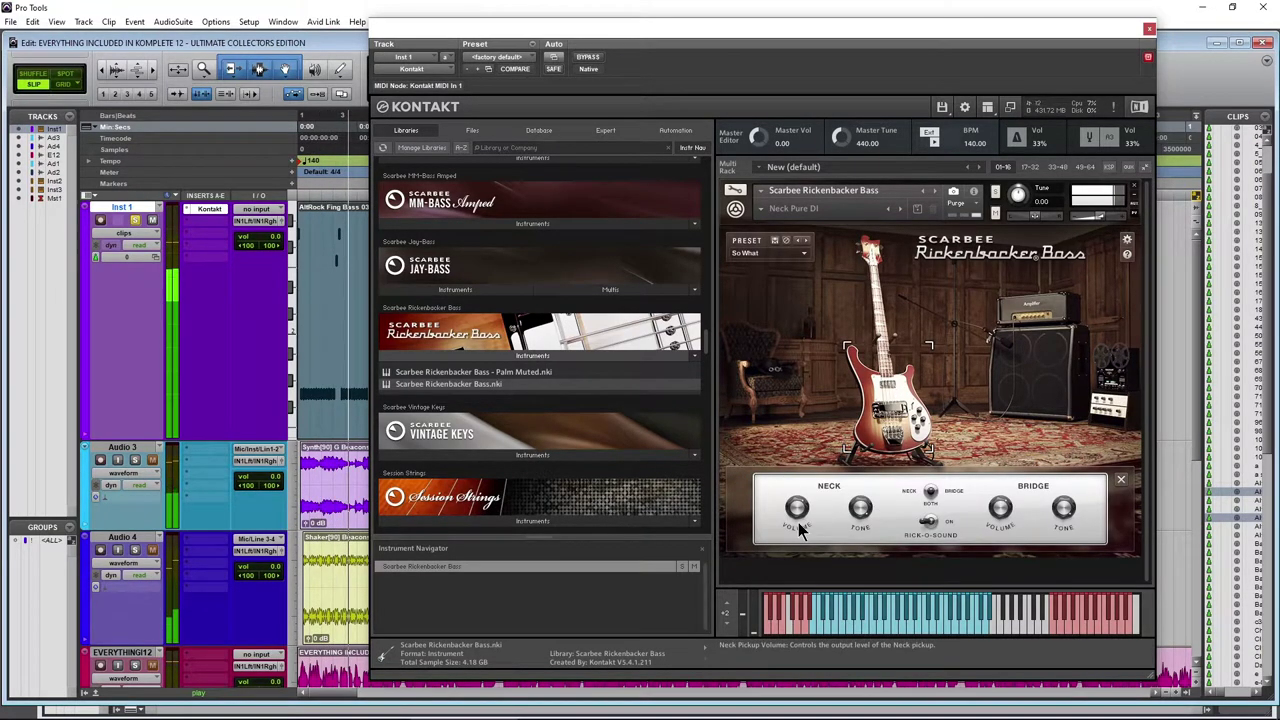
left_click(1033, 308)
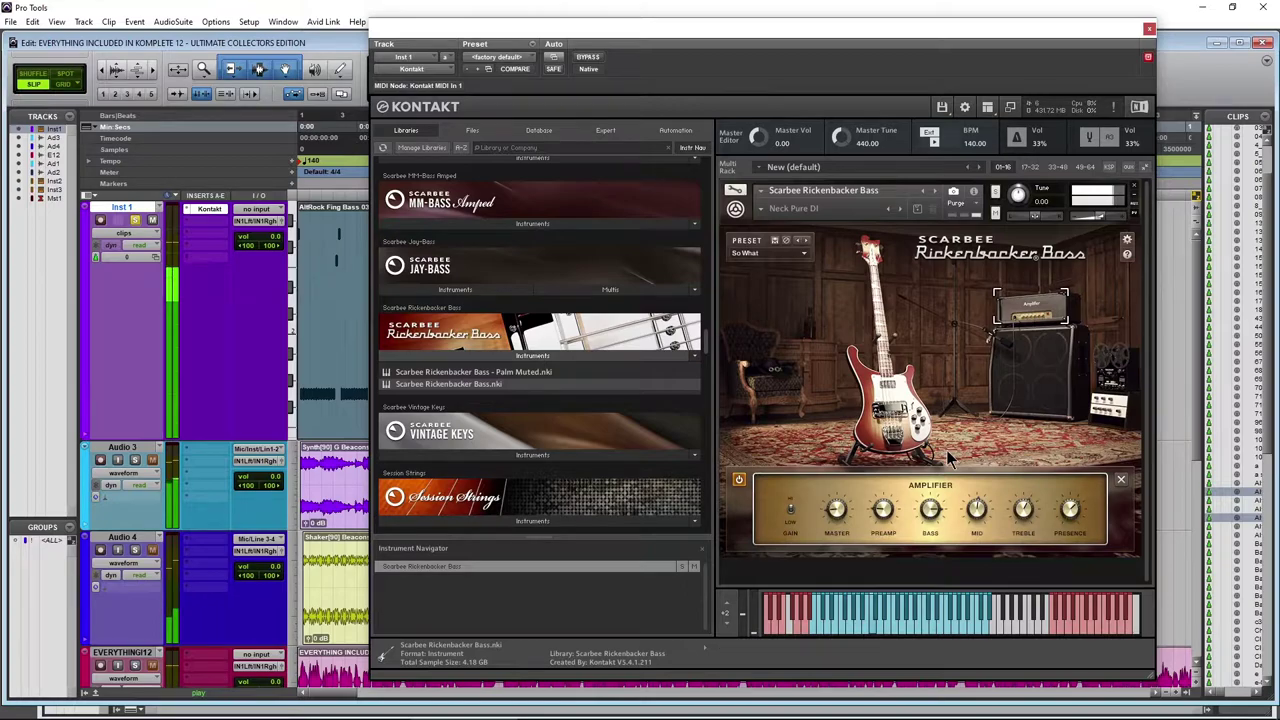
left_click(1017, 390)
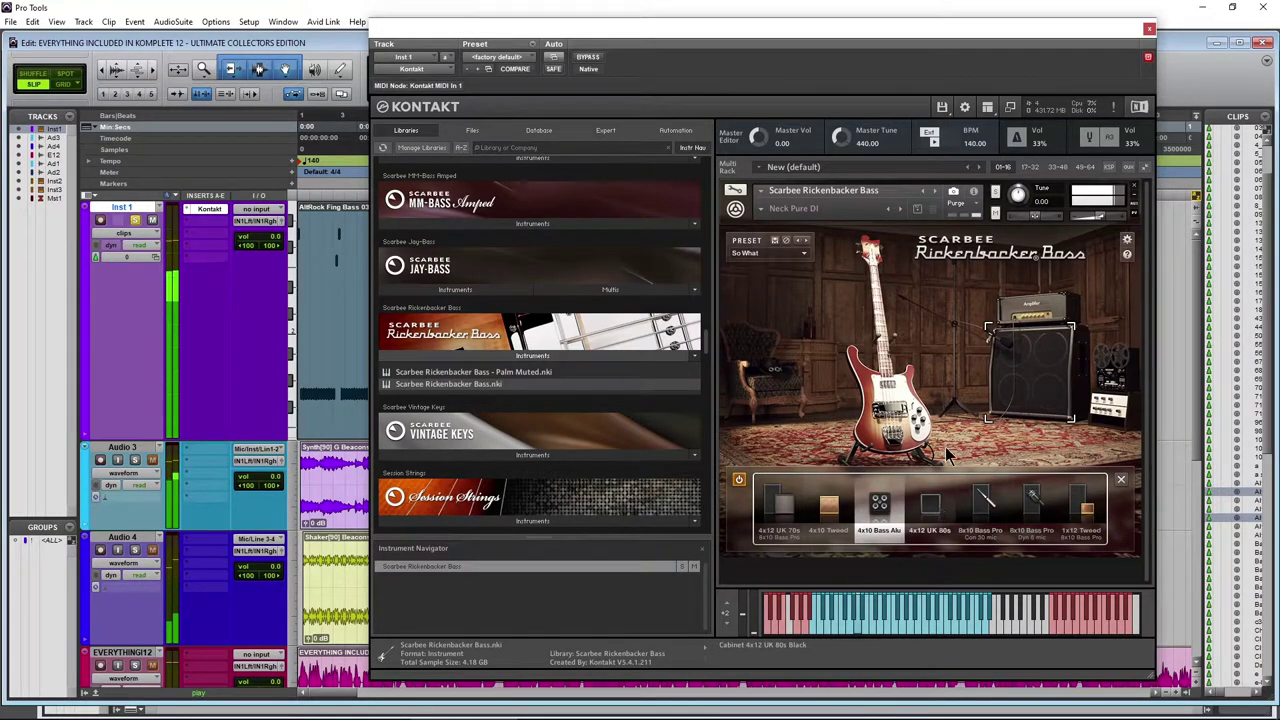
left_click(1033, 312)
left_click(1126, 239)
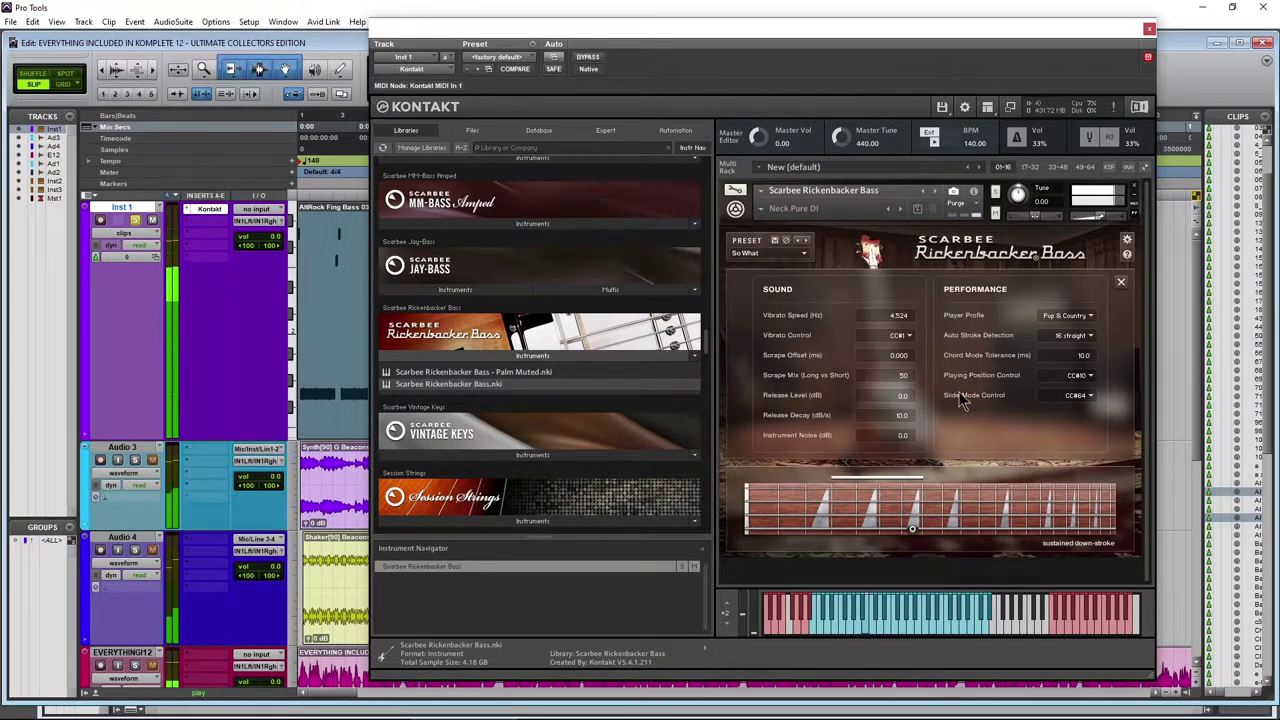
left_click(1126, 240)
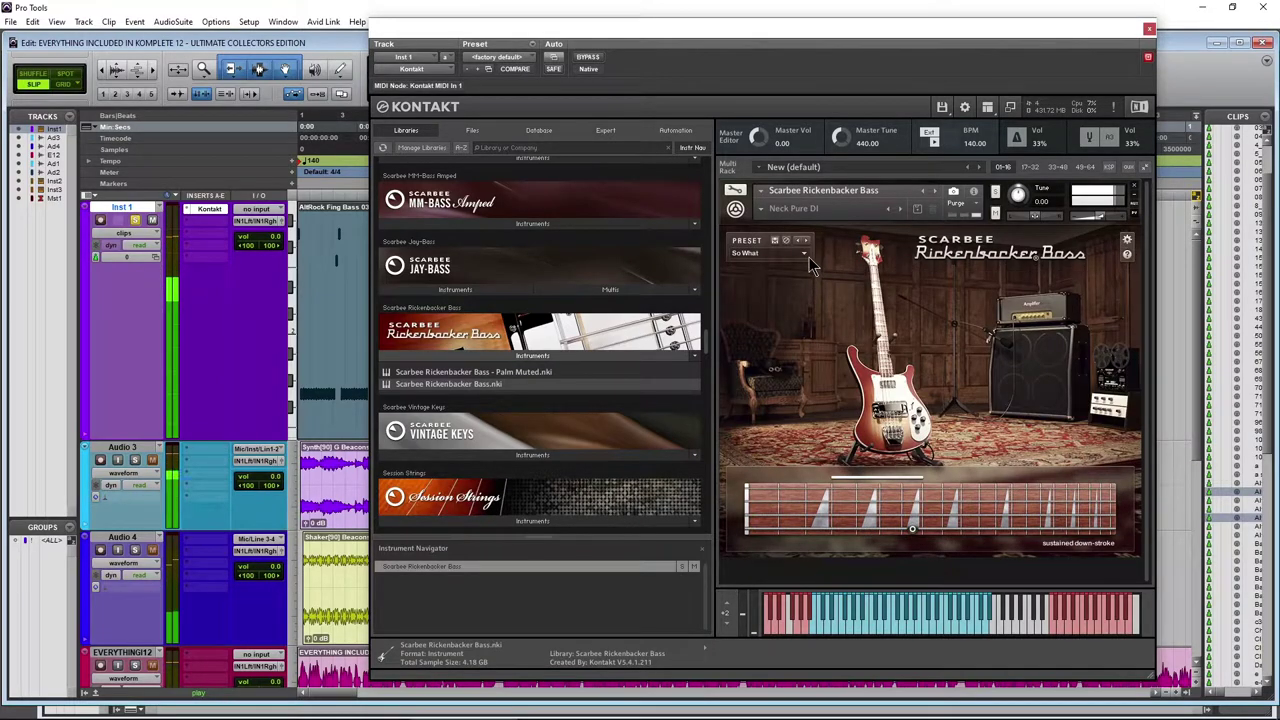
Load the Double Trouble preset in Scarbee Rickenbacker Bass and reopen the preset list.
left_click(803, 253)
left_click(762, 324)
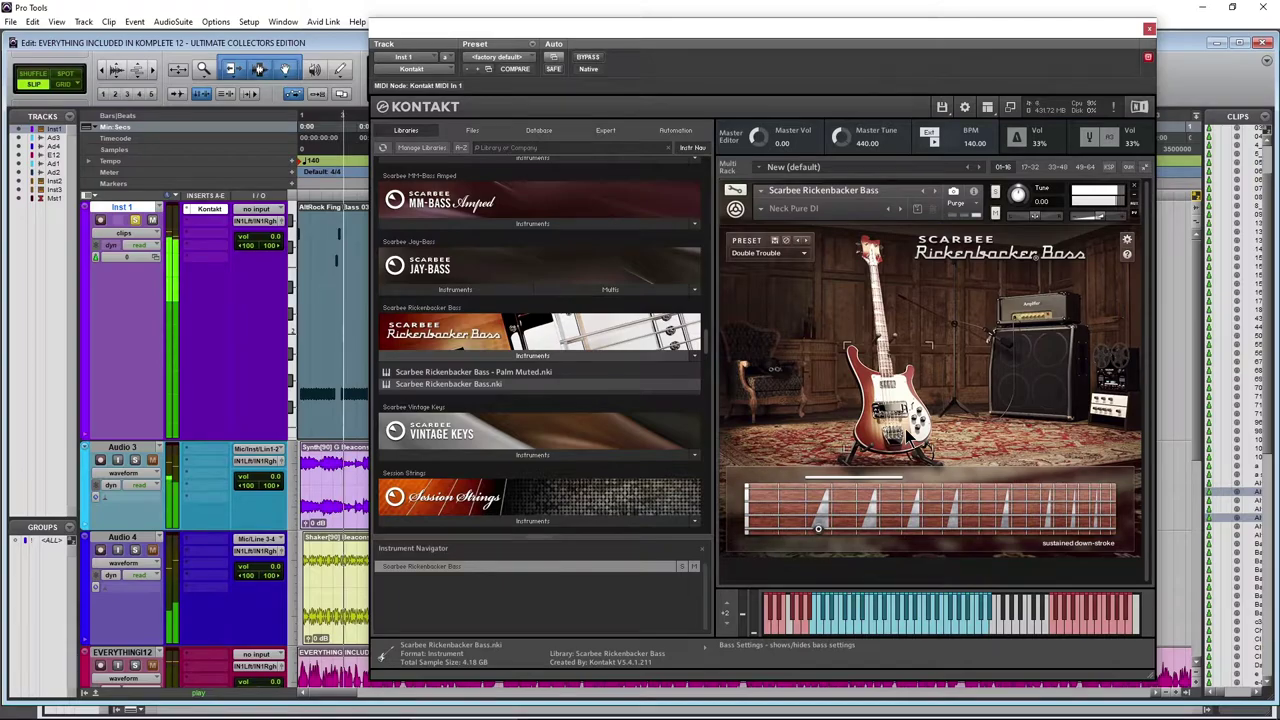
left_click(803, 253)
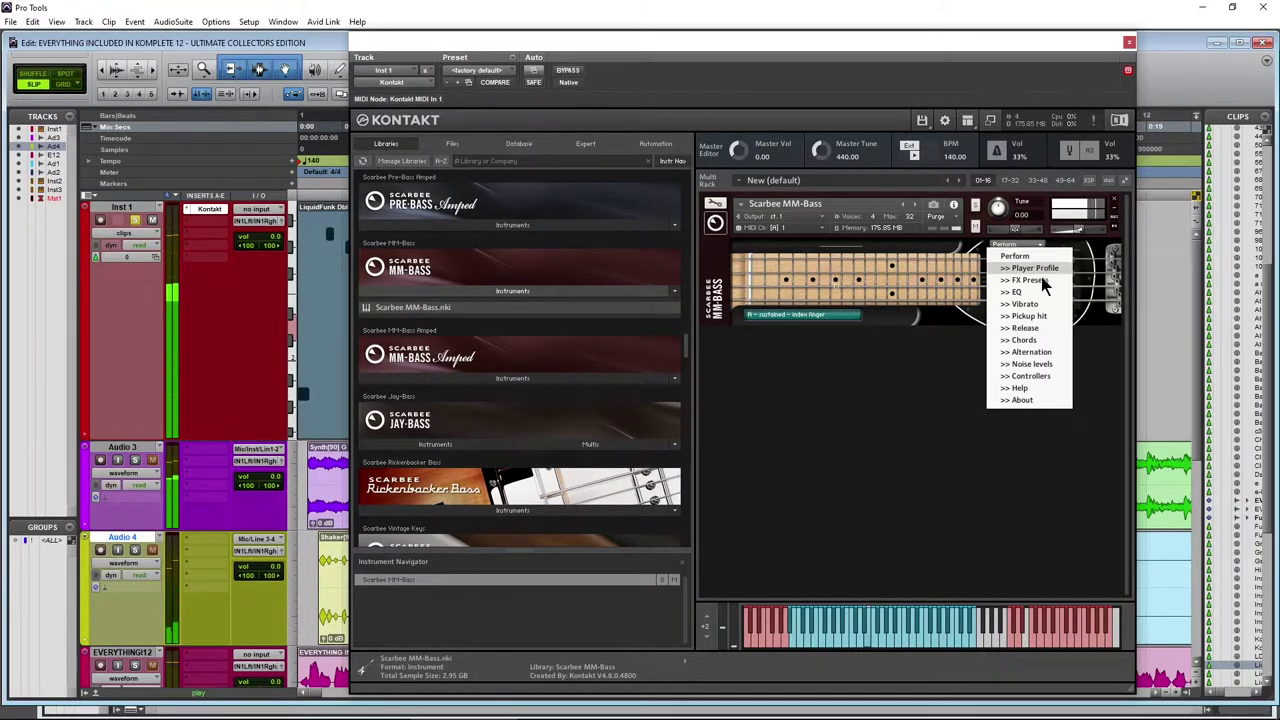
View the EQ and Noise levels pages of Scarbee MM-Bass.
left_click(1039, 291)
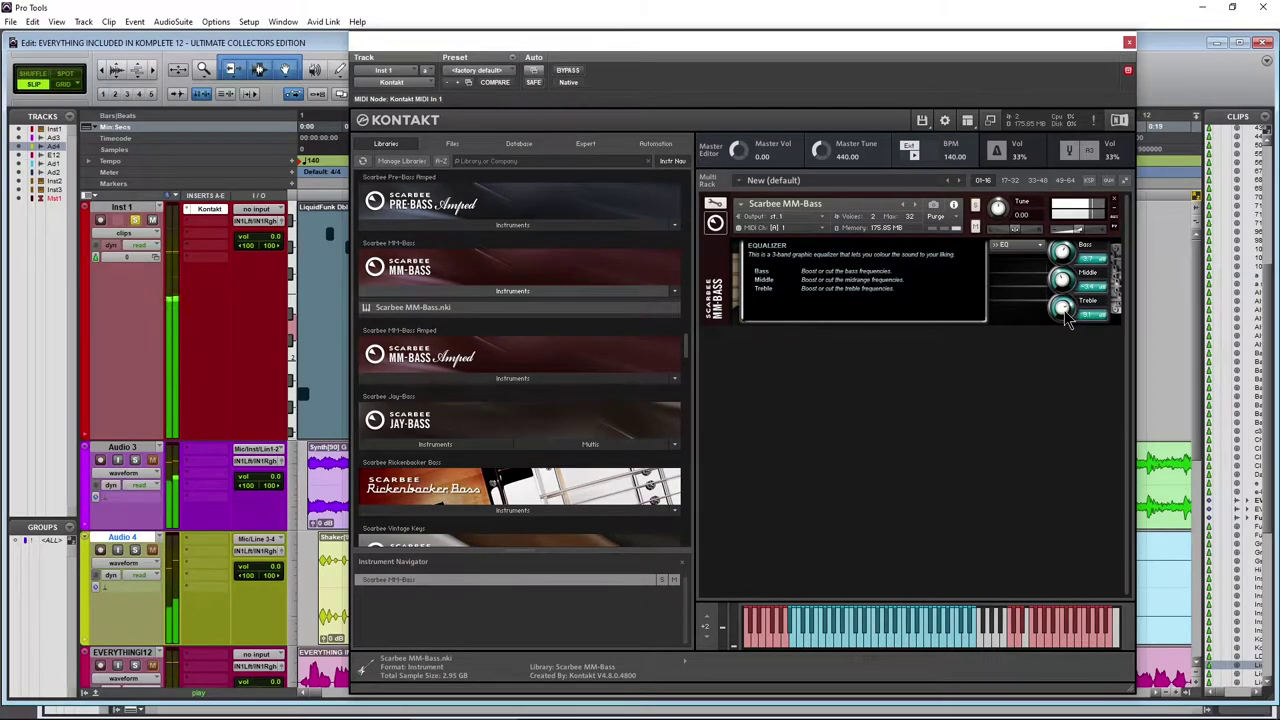
left_click(1040, 250)
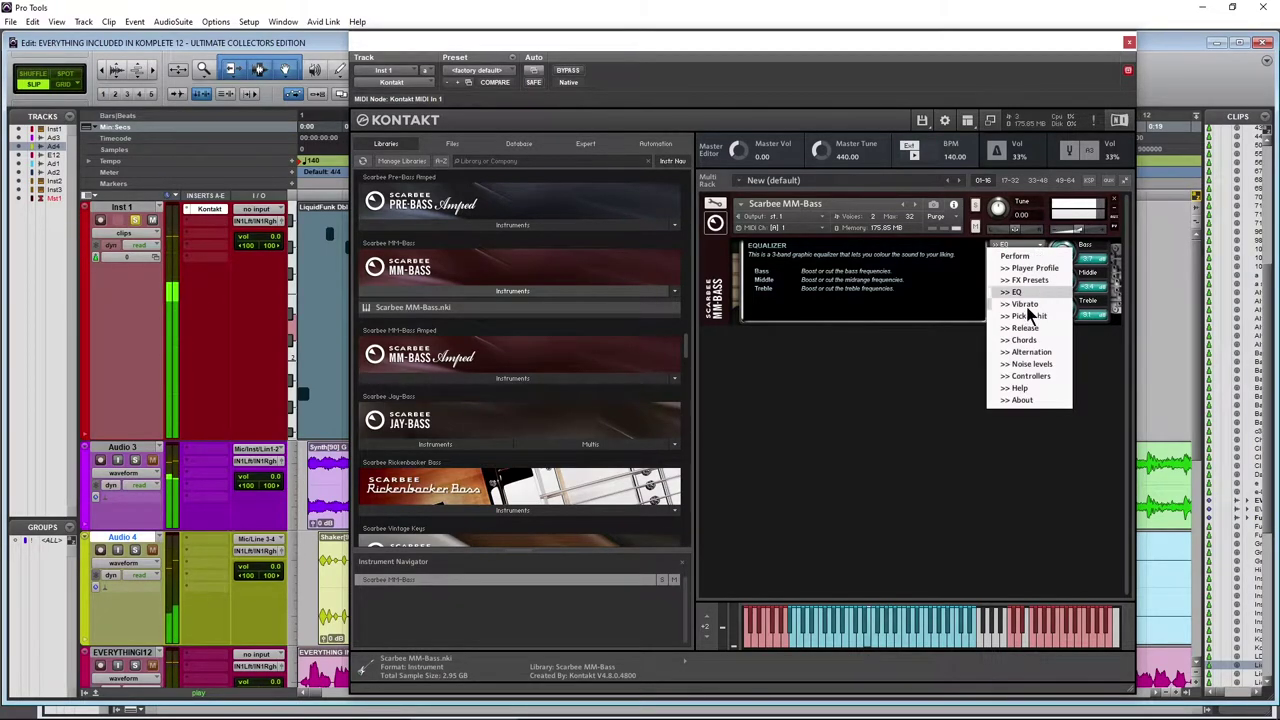
left_click(1050, 362)
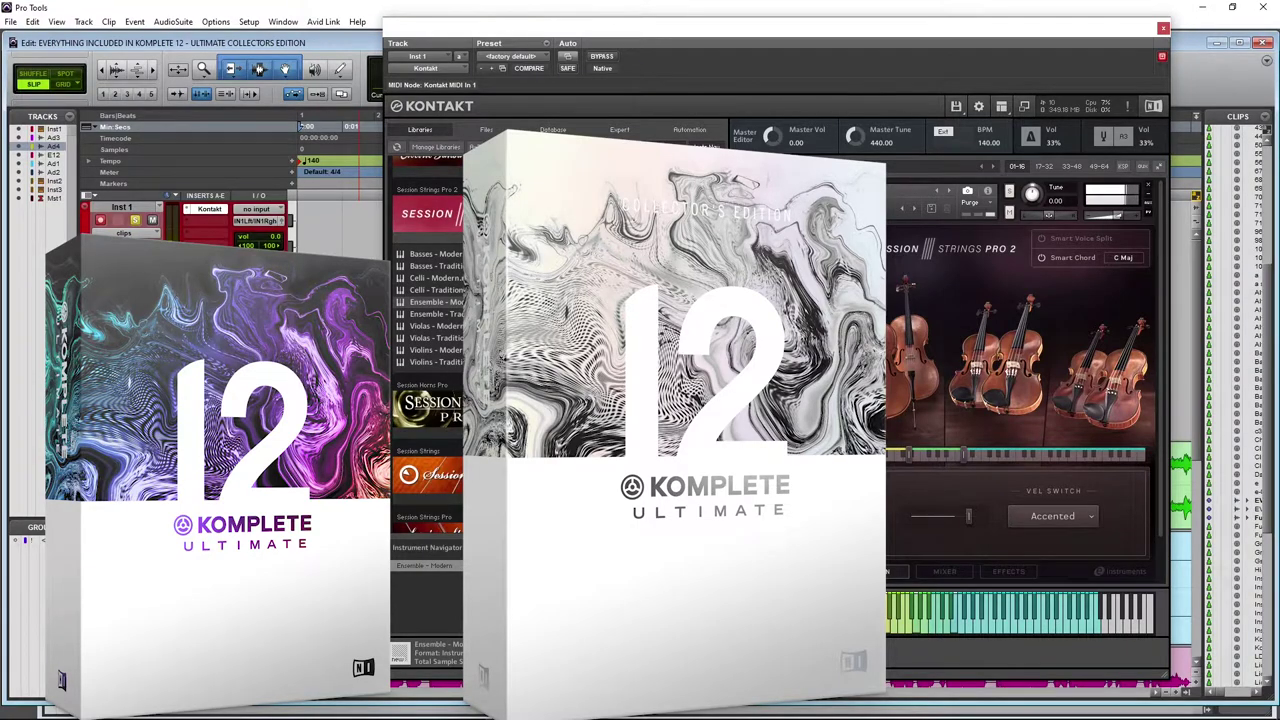
Set the sound of Session Strings Pro 2's Ensemble - Modern to Orchestral.
left_click(796, 120)
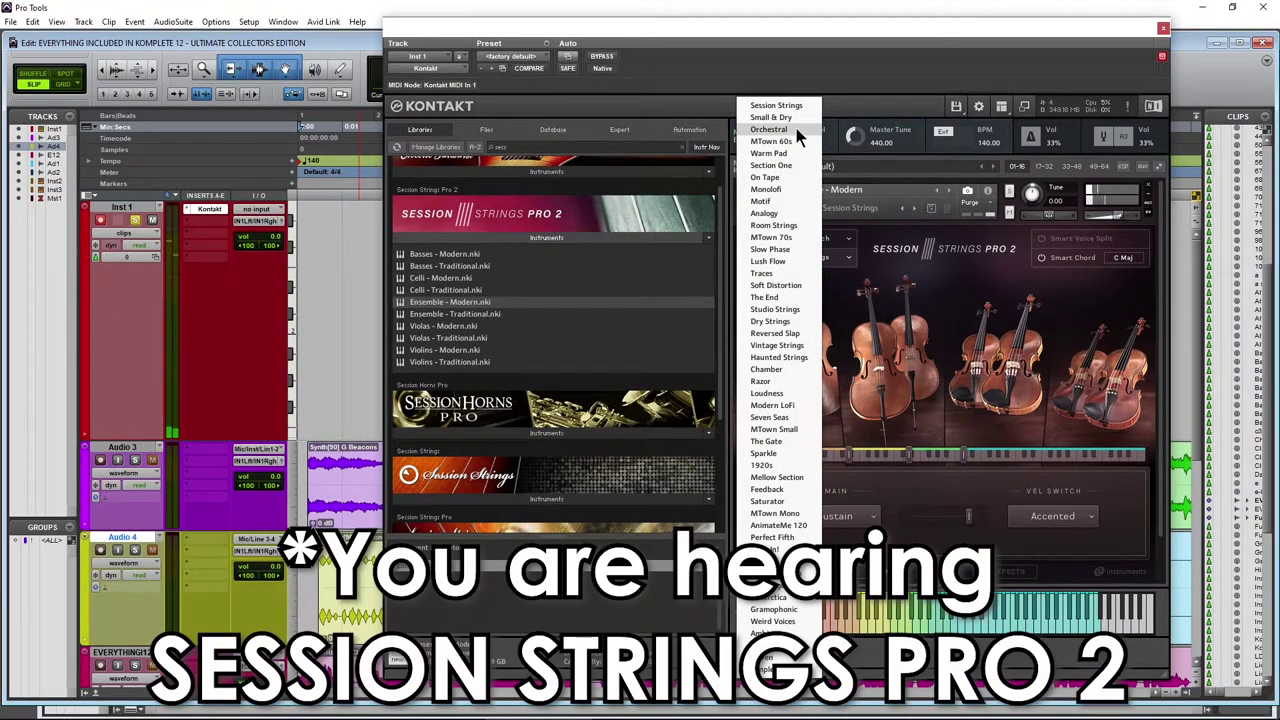
left_click(796, 129)
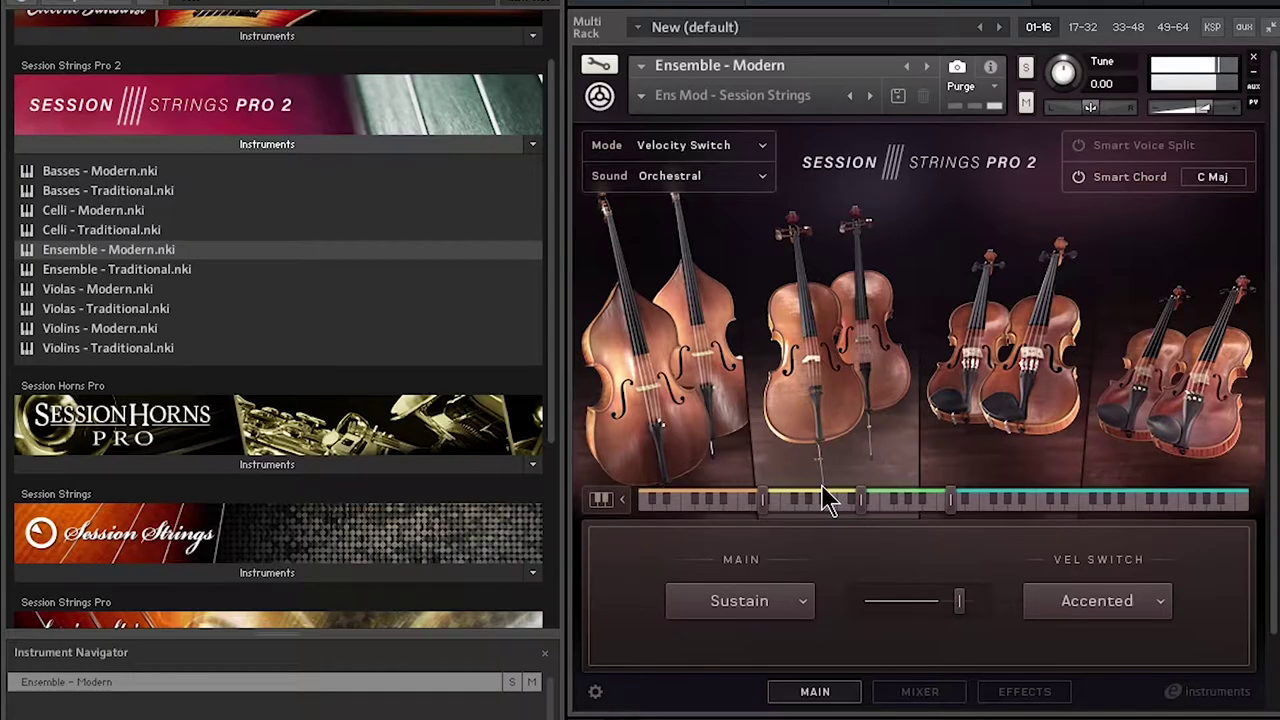
View the Mixer, Effects and Main pages of Session Strings Pro 2 and open its sound list.
left_click(910, 692)
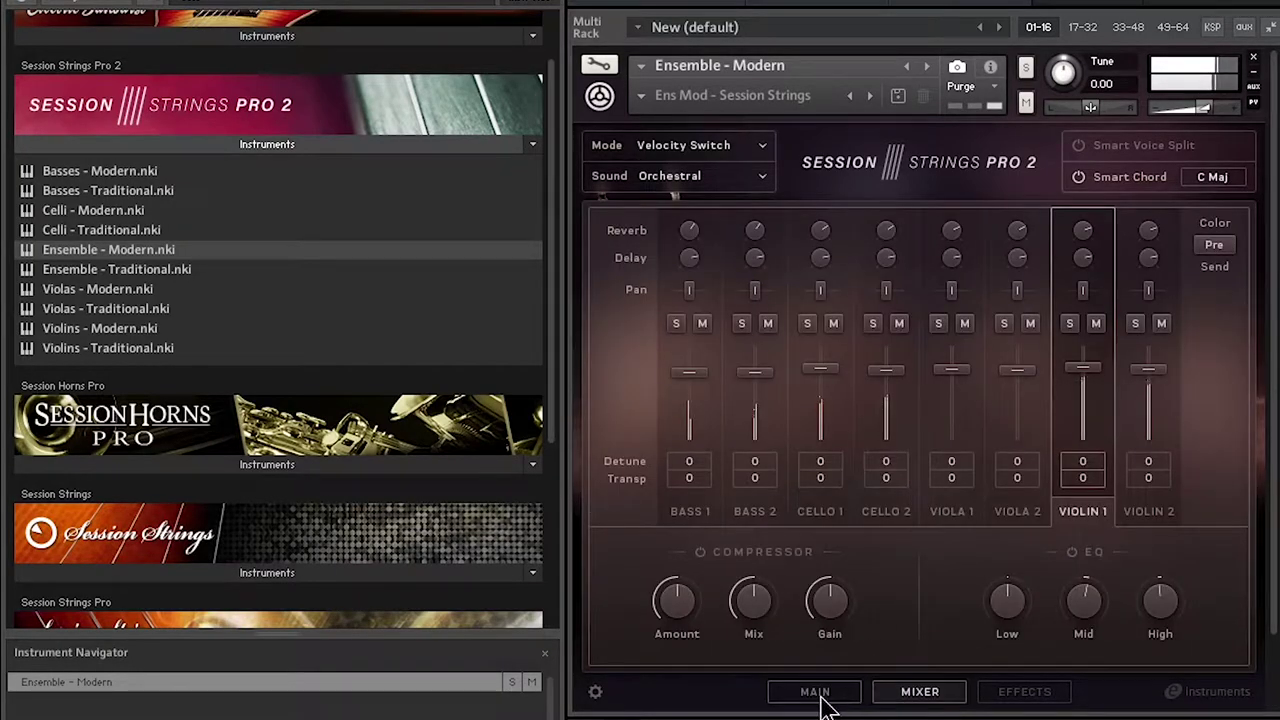
left_click(995, 692)
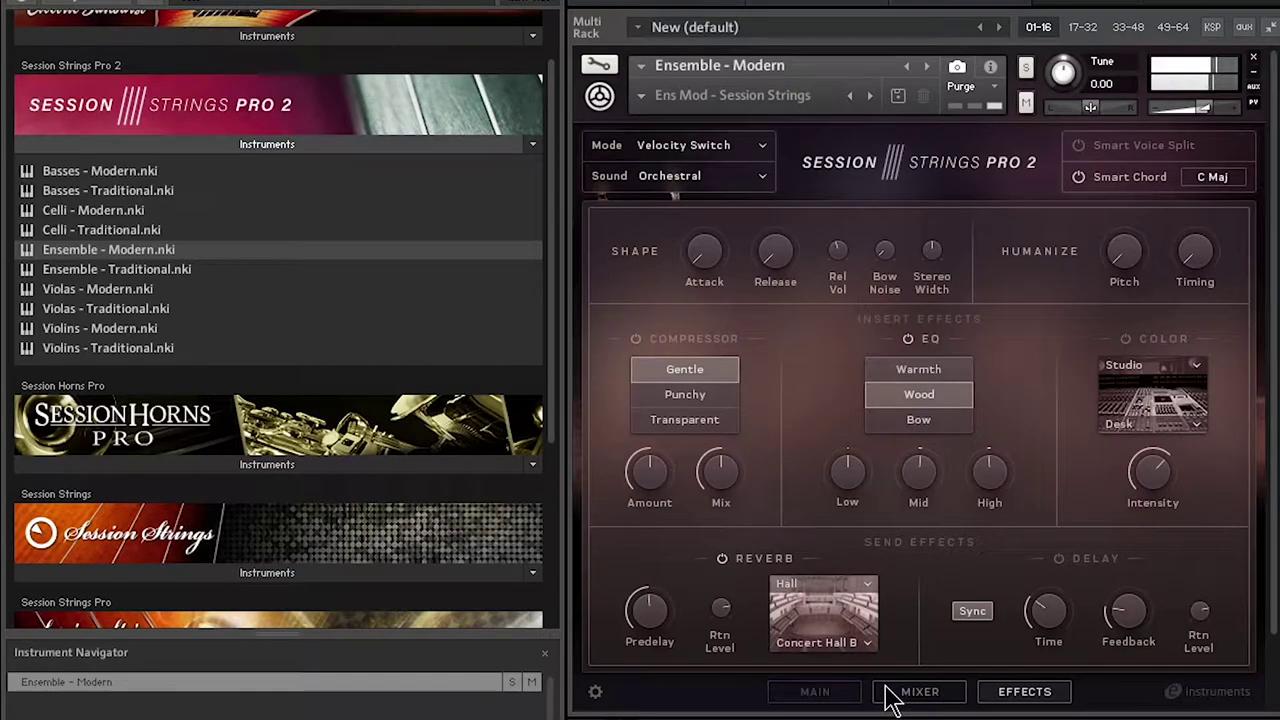
left_click(847, 690)
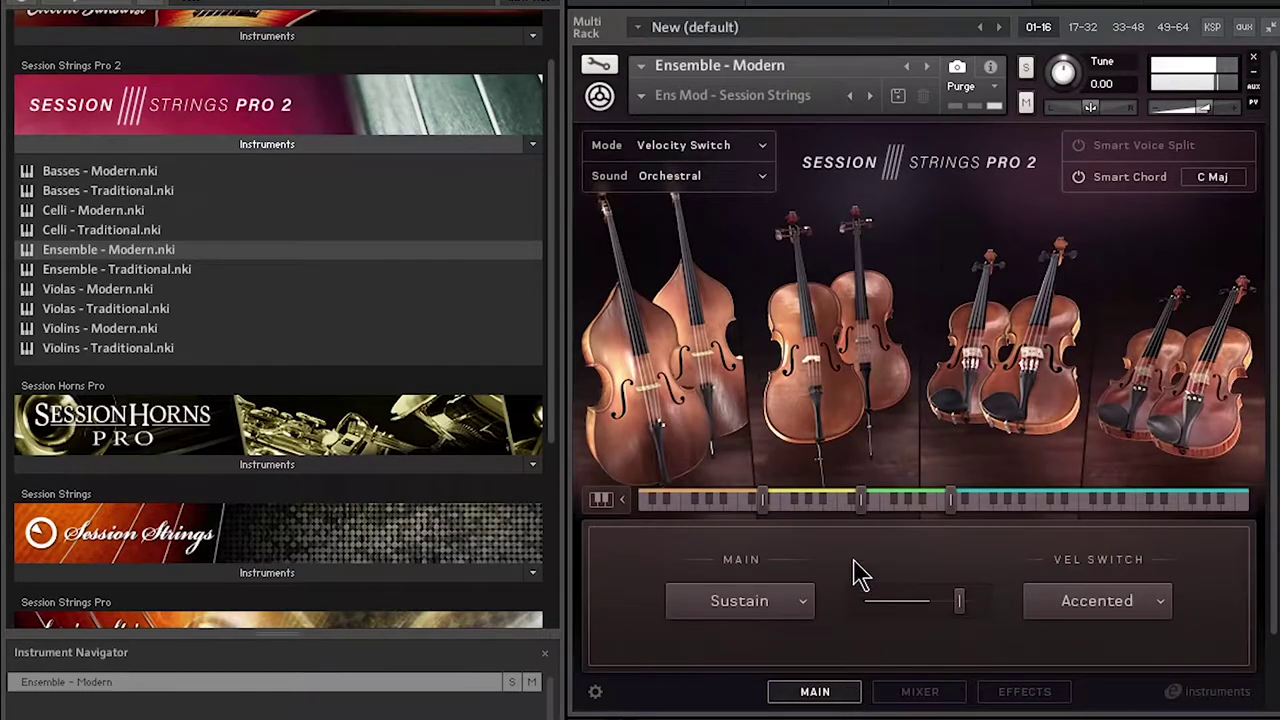
left_click(760, 180)
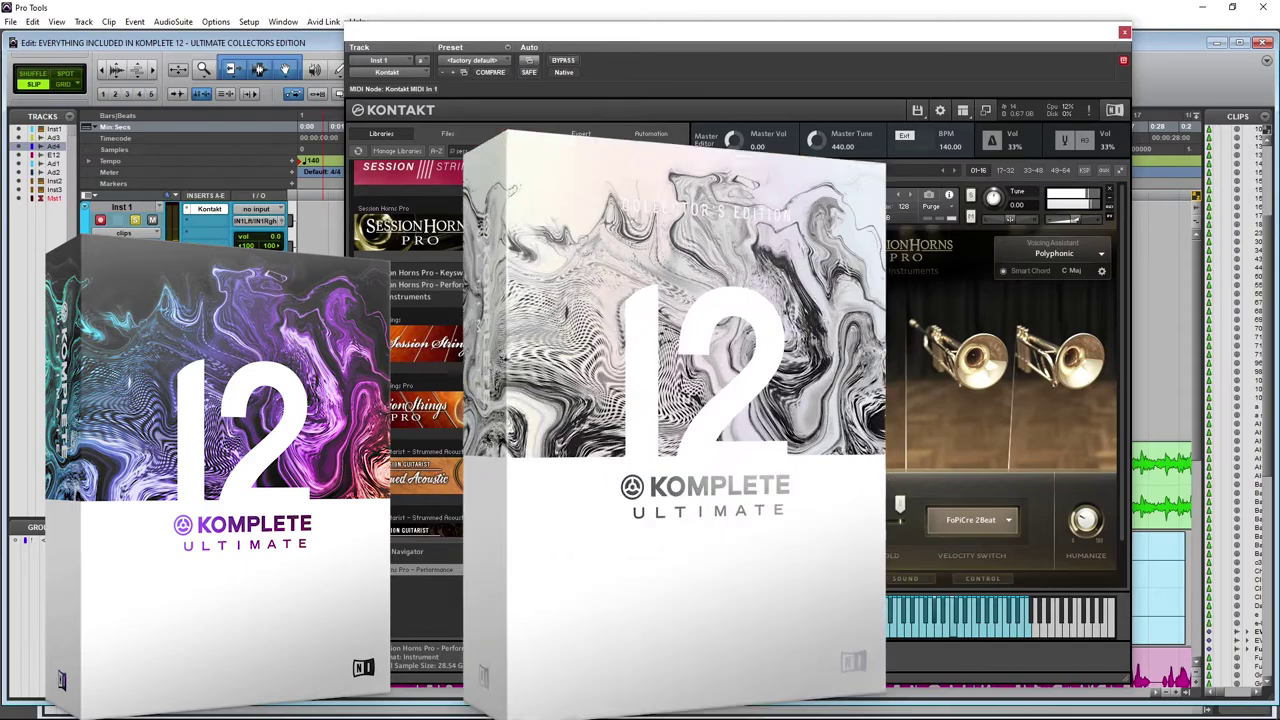
View the Sound and Control pages of Session Horns Pro - Performance, and turn on its Animator.
left_click(905, 582)
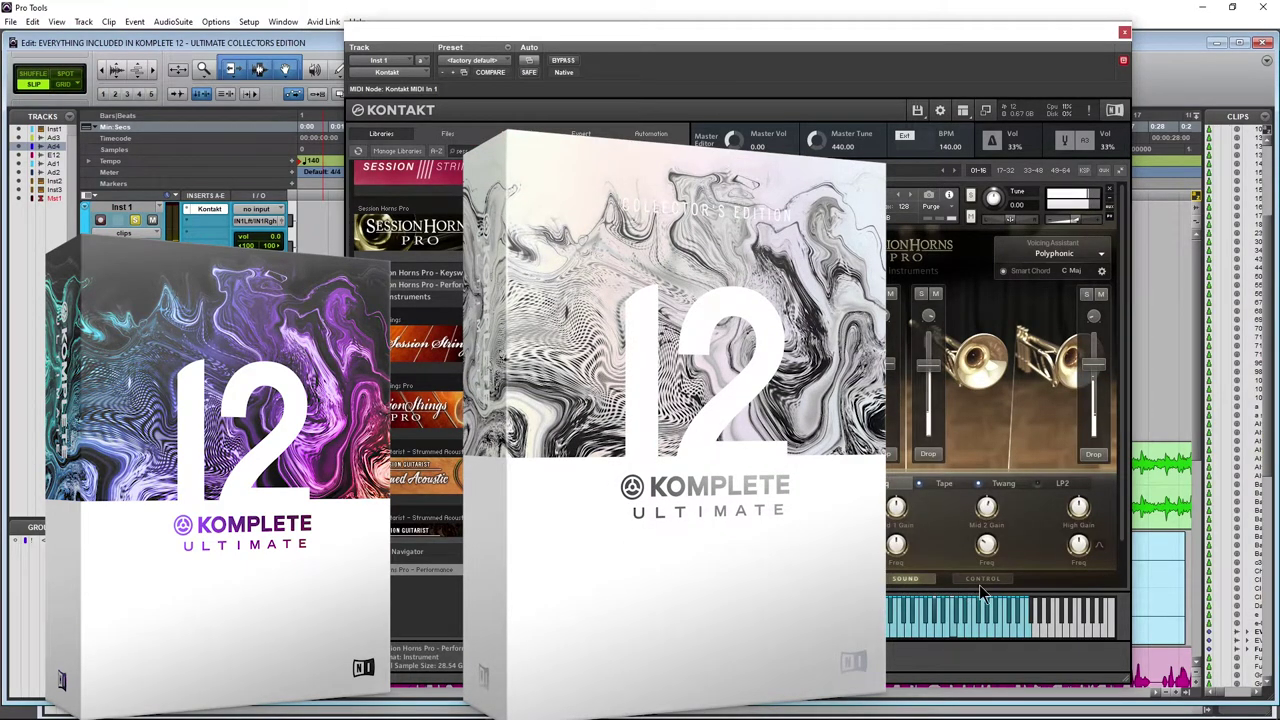
left_click(978, 582)
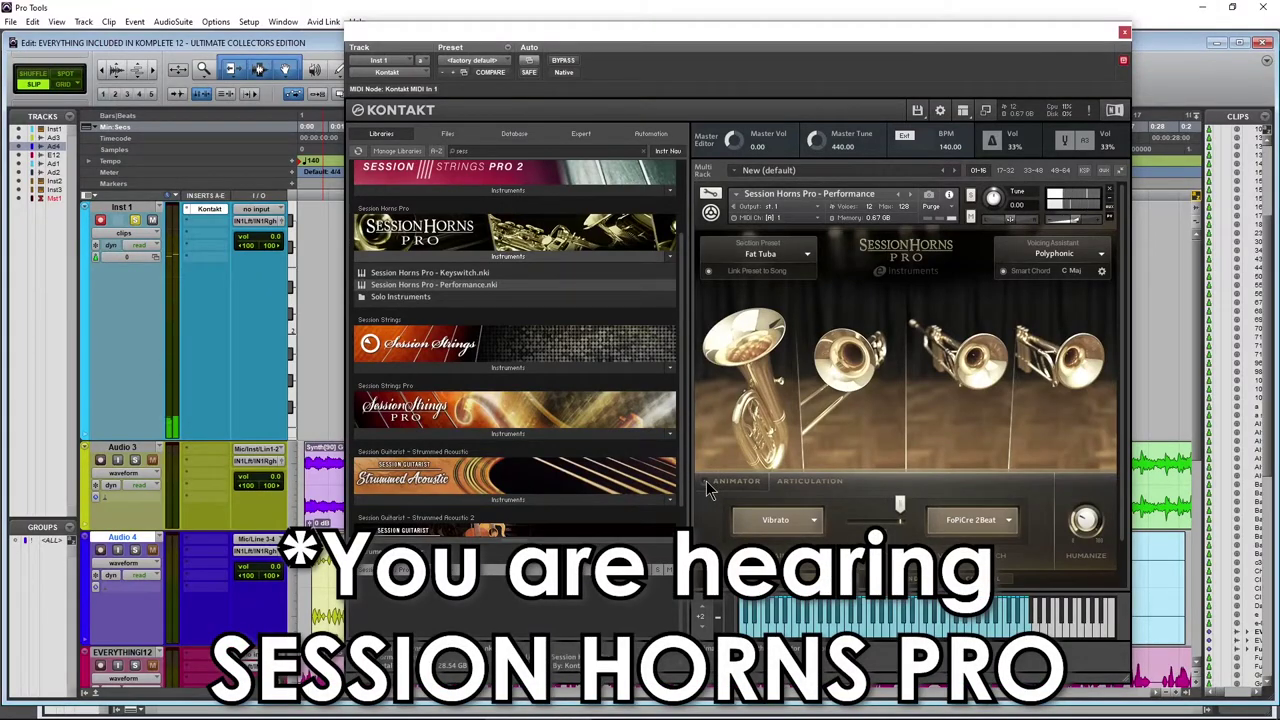
left_click(706, 483)
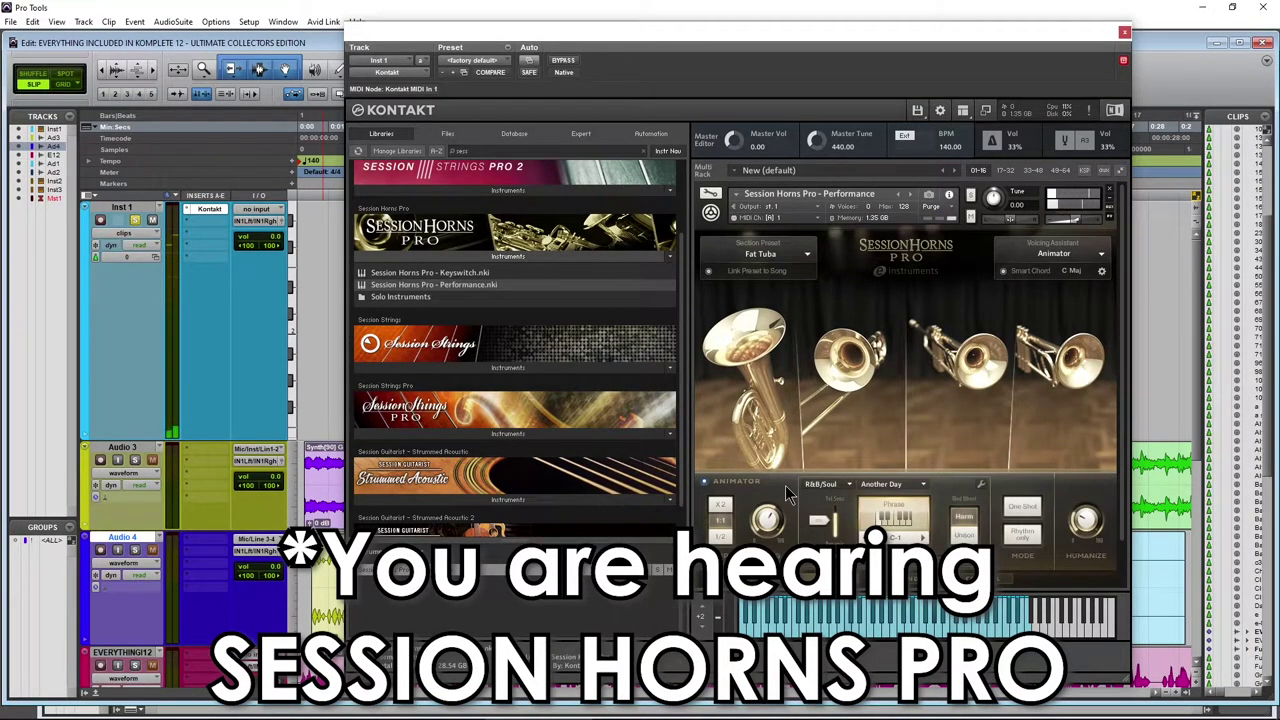
View Session Horns Pro's Sound and Main pages with the Animator active, and open the Smart Chord settings.
left_click(905, 578)
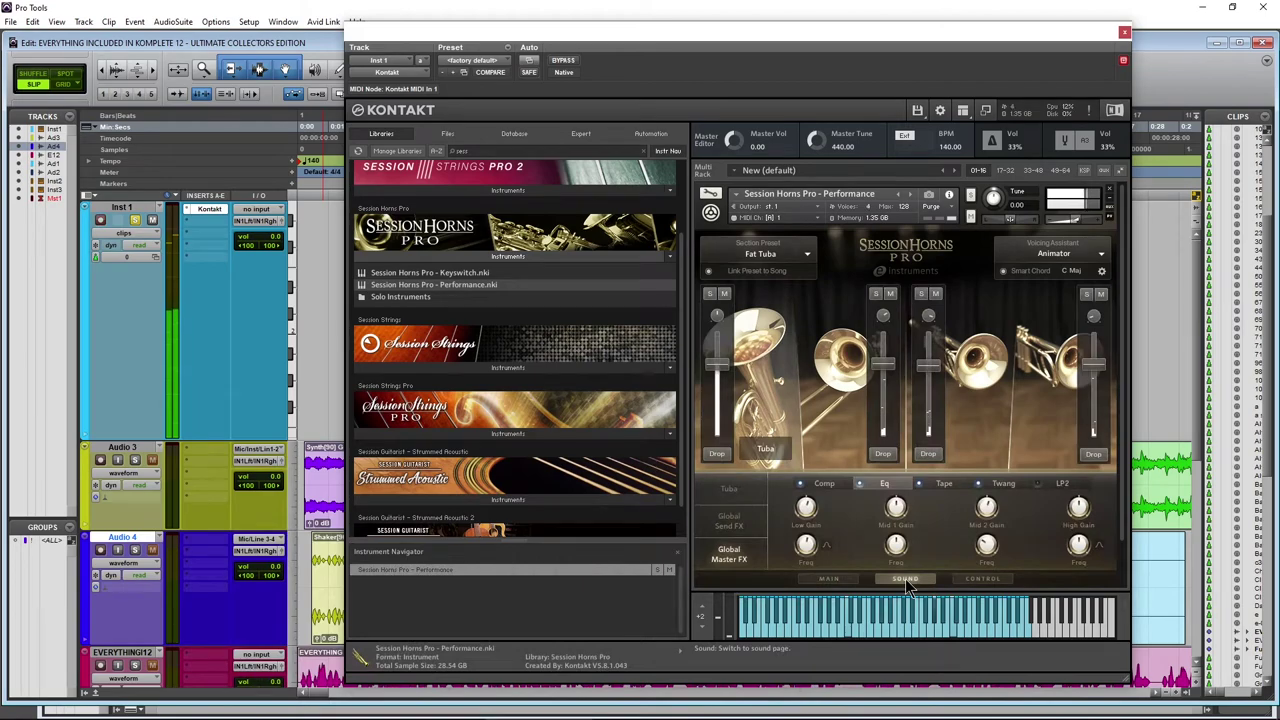
left_click(838, 578)
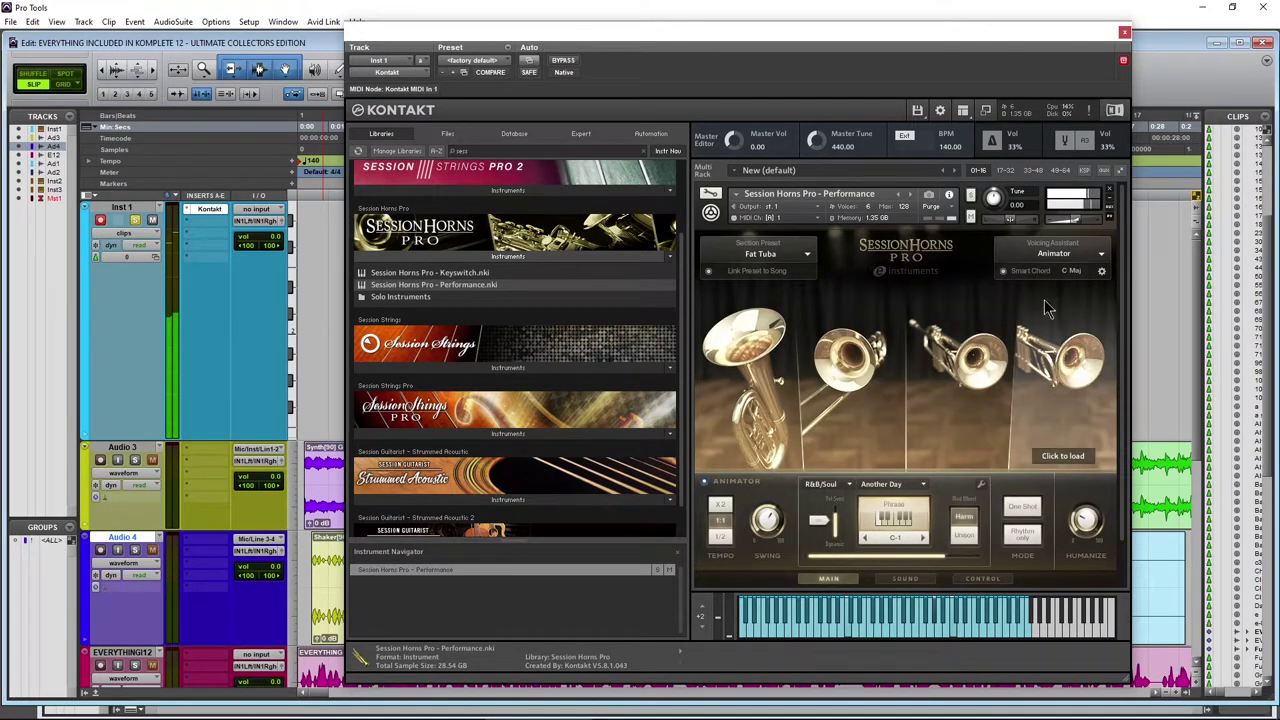
left_click(1101, 270)
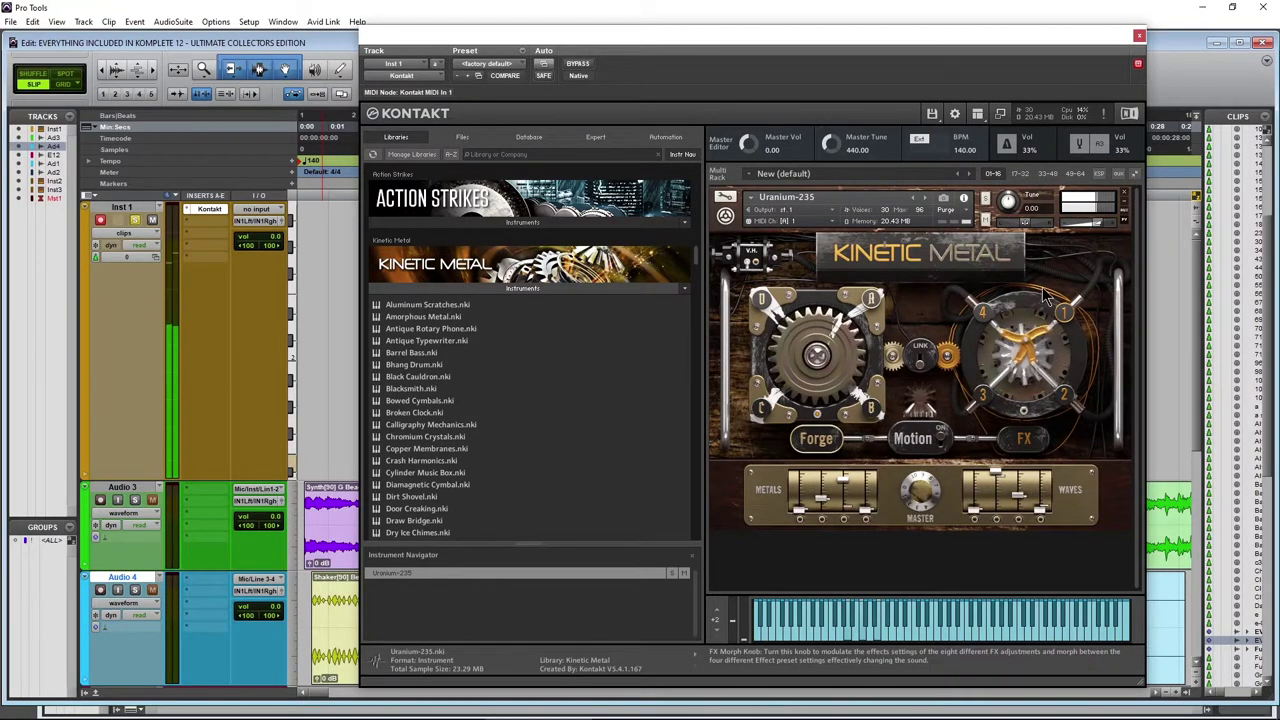
View the FX and Forge pages of Kinetic Metal's Uranium-235 instrument.
left_click(1023, 438)
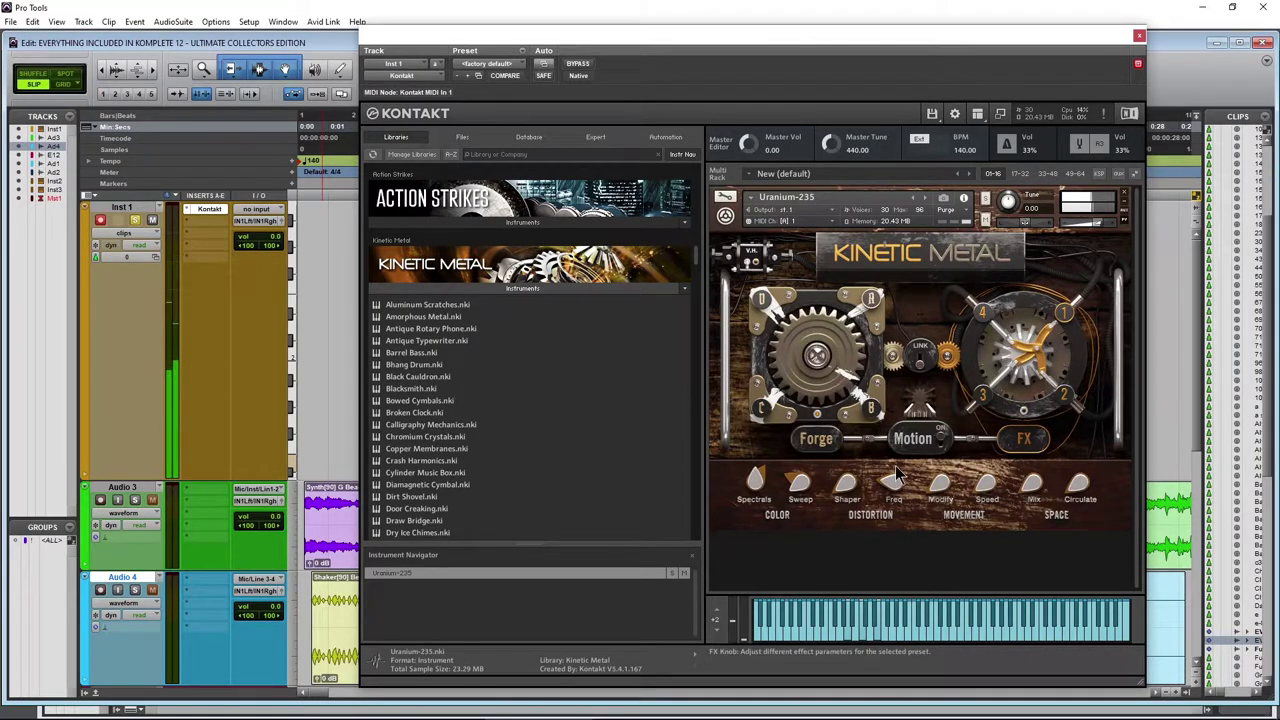
left_click(827, 444)
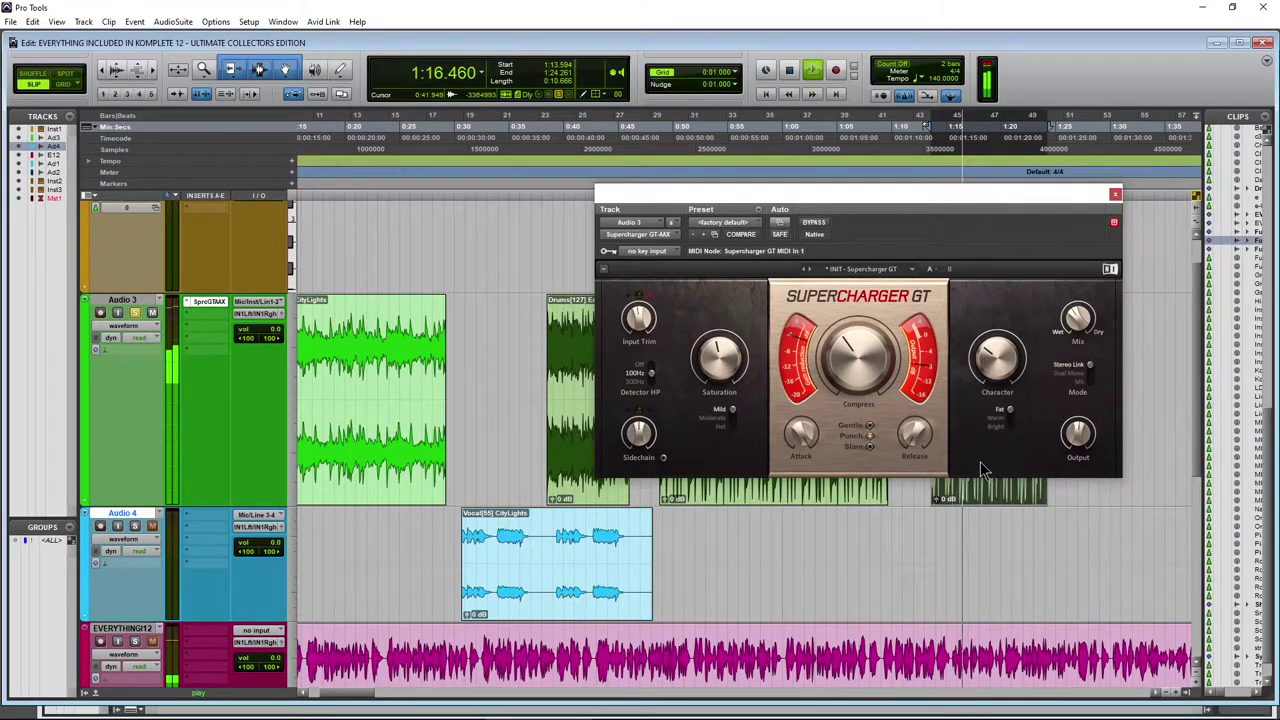
Change the Character mode on Supercharger GT and adjust the Sustain amount on Transient Master.
left_click(1010, 411)
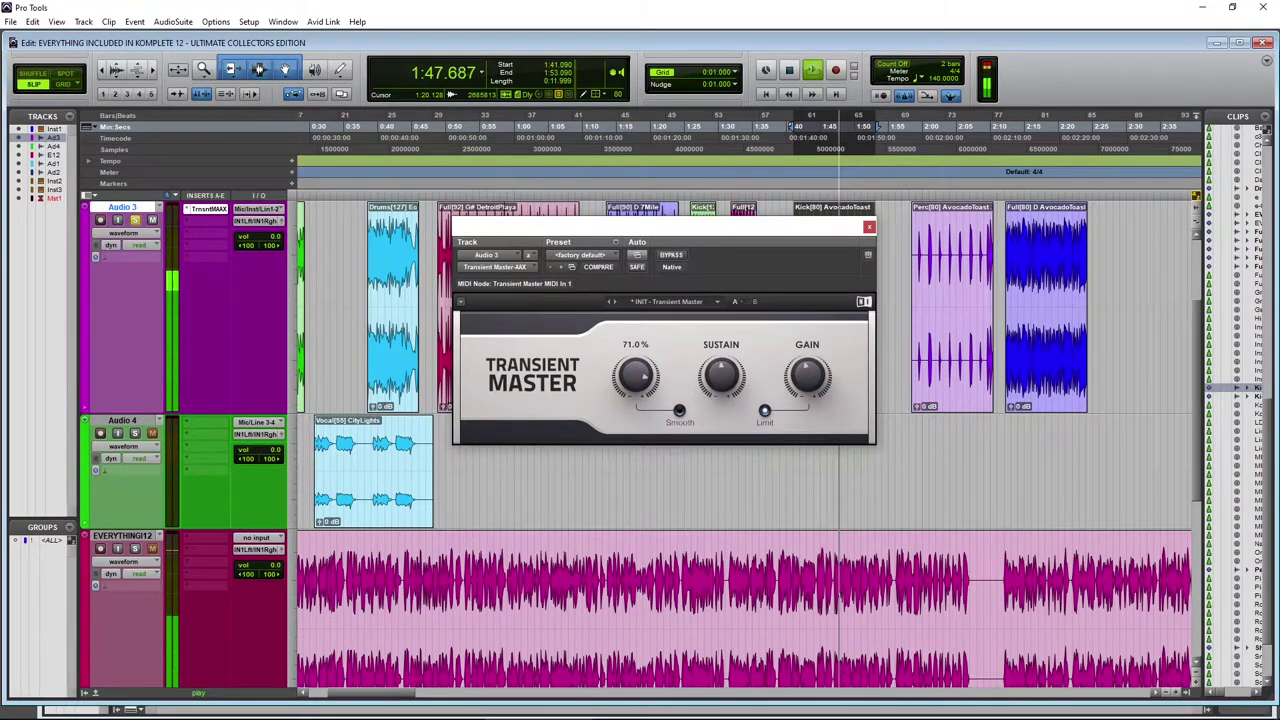
mouse_move(729, 420)
left_mouse_down()
mouse_move(729, 390)
mouse_move(729, 440)
left_mouse_up()
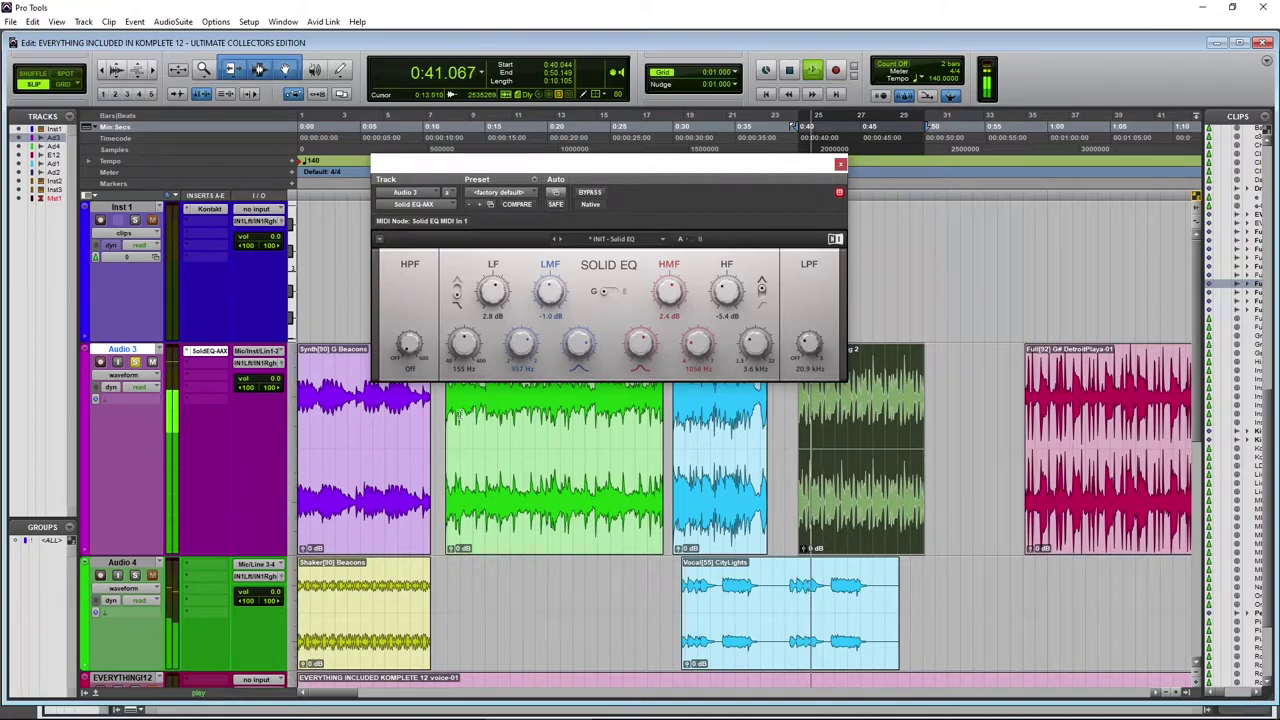
Set Solid EQ's LPF to 19.8 kHz and adjust the LMF band.
mouse_move(409, 345)
left_mouse_down()
mouse_move(409, 325)
mouse_move(409, 365)
left_mouse_up()
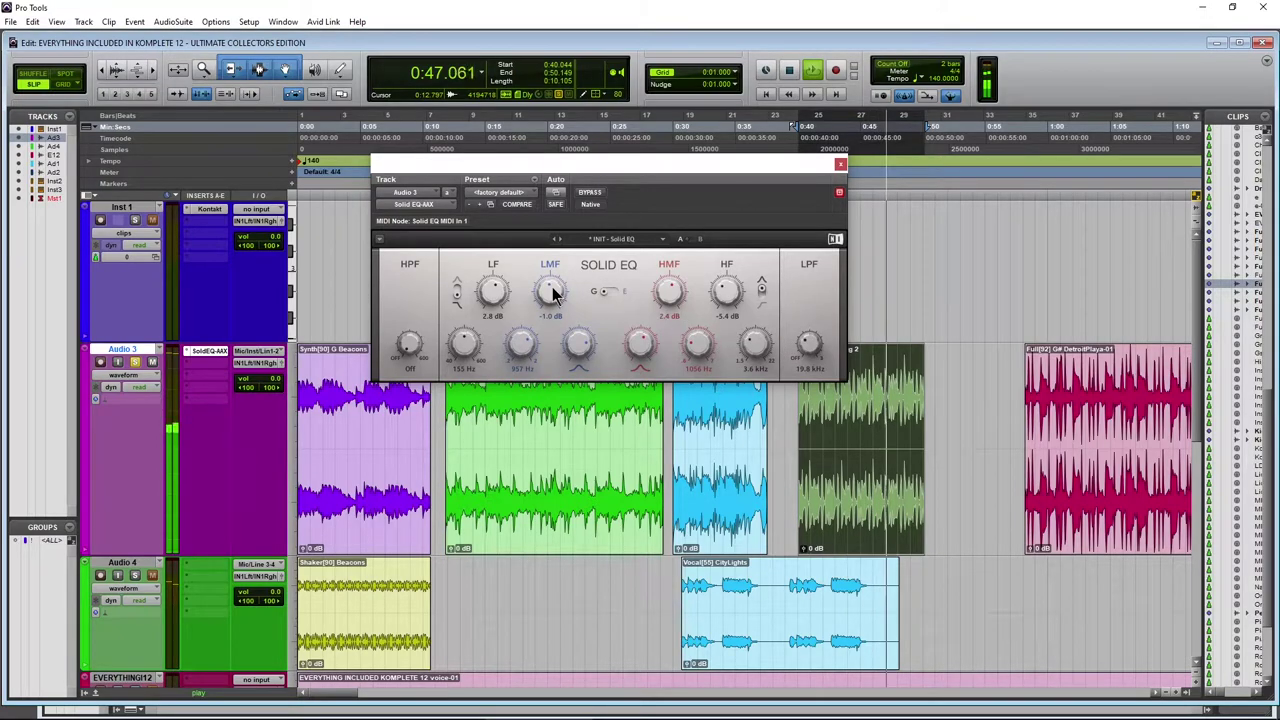
left_click_drag(534, 297, 602, 330)
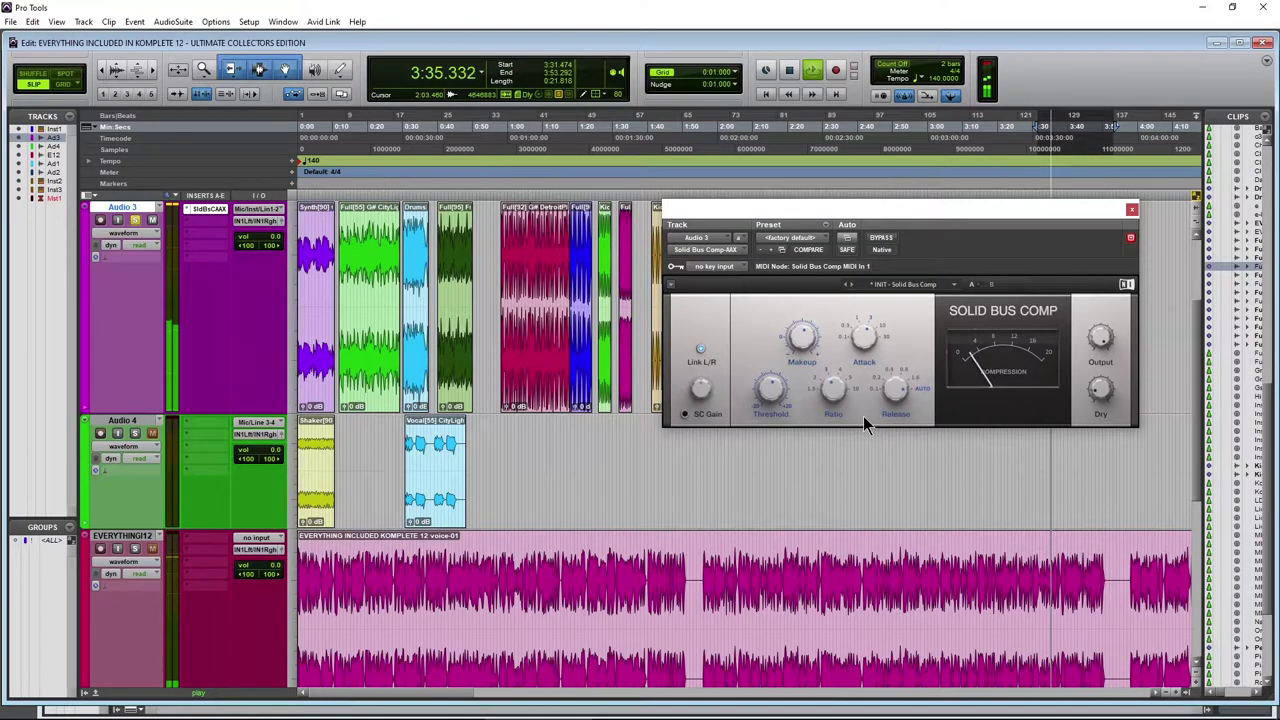
Adjust the Dry level on Solid Bus Comp, and set Solid Dynamics' Dry level to -41.0 dB.
left_click_drag(1113, 398, 1100, 392)
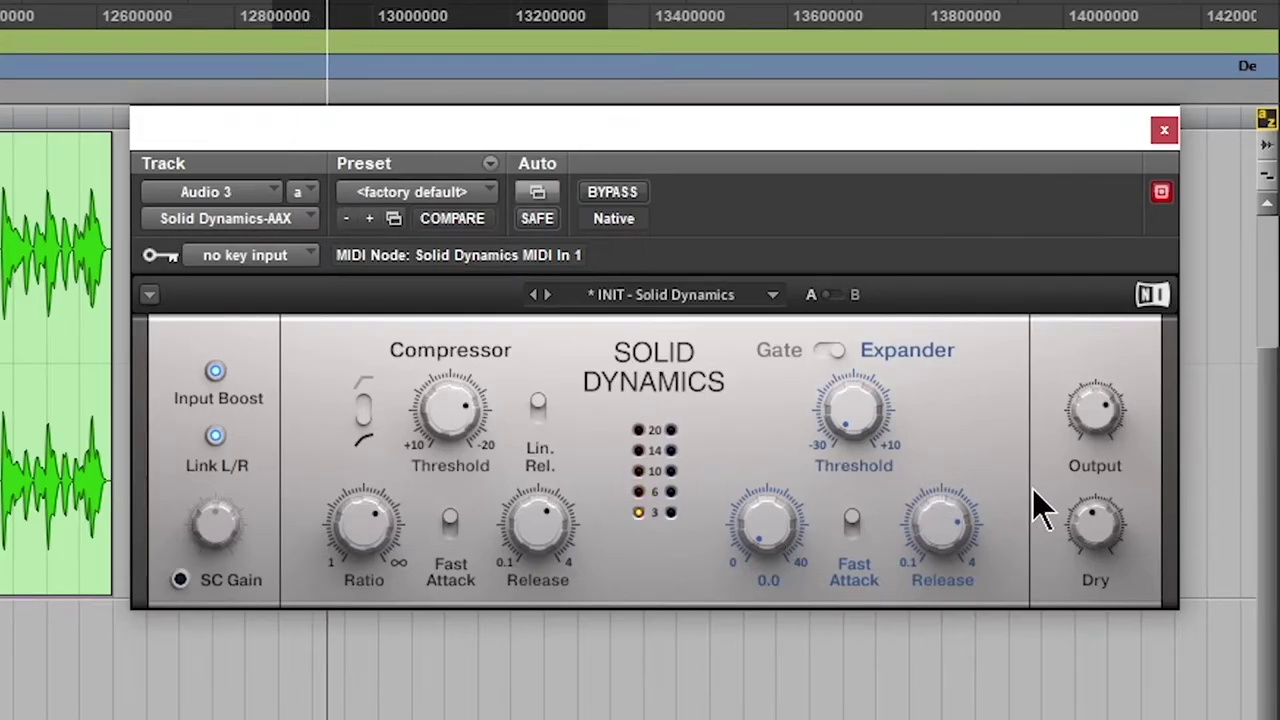
mouse_move(1117, 552)
left_click_drag(1095, 520, 1095, 560)
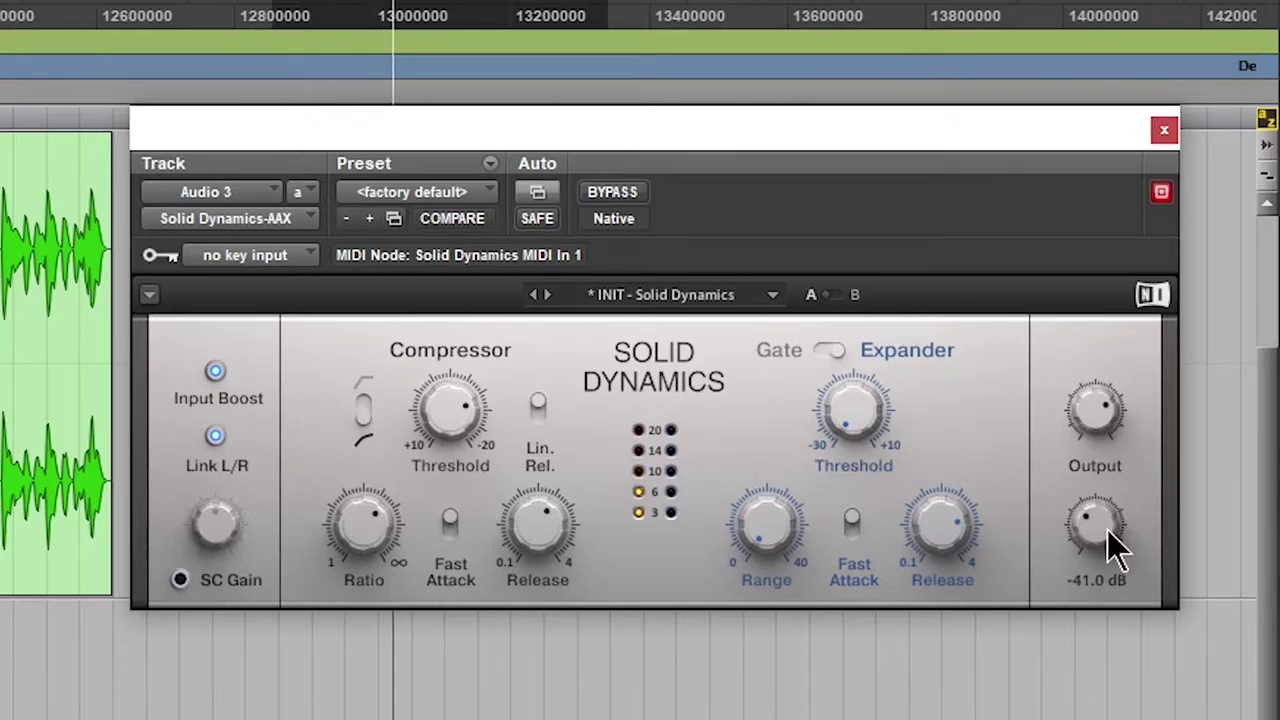
Adjust Solid Dynamics' Output and expander Range, check its factory presets, and change the Notches setting on Phasis.
left_click_drag(1099, 420, 1099, 412)
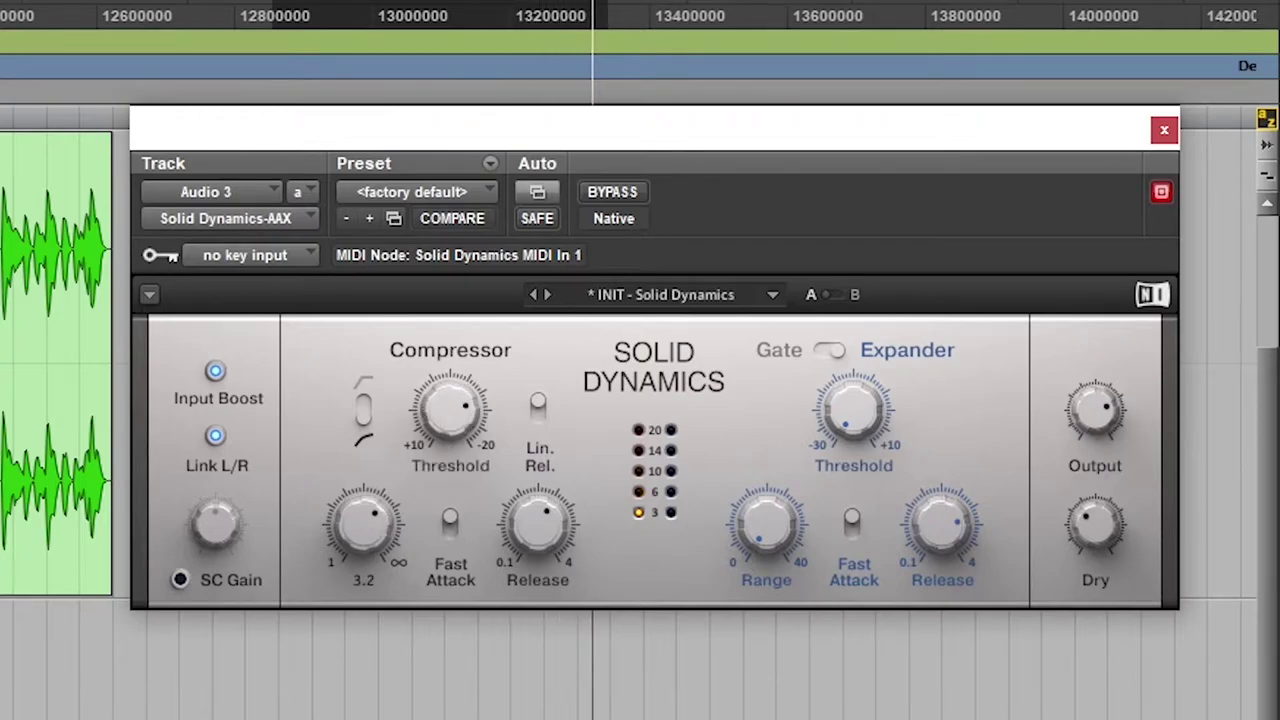
left_click(685, 295)
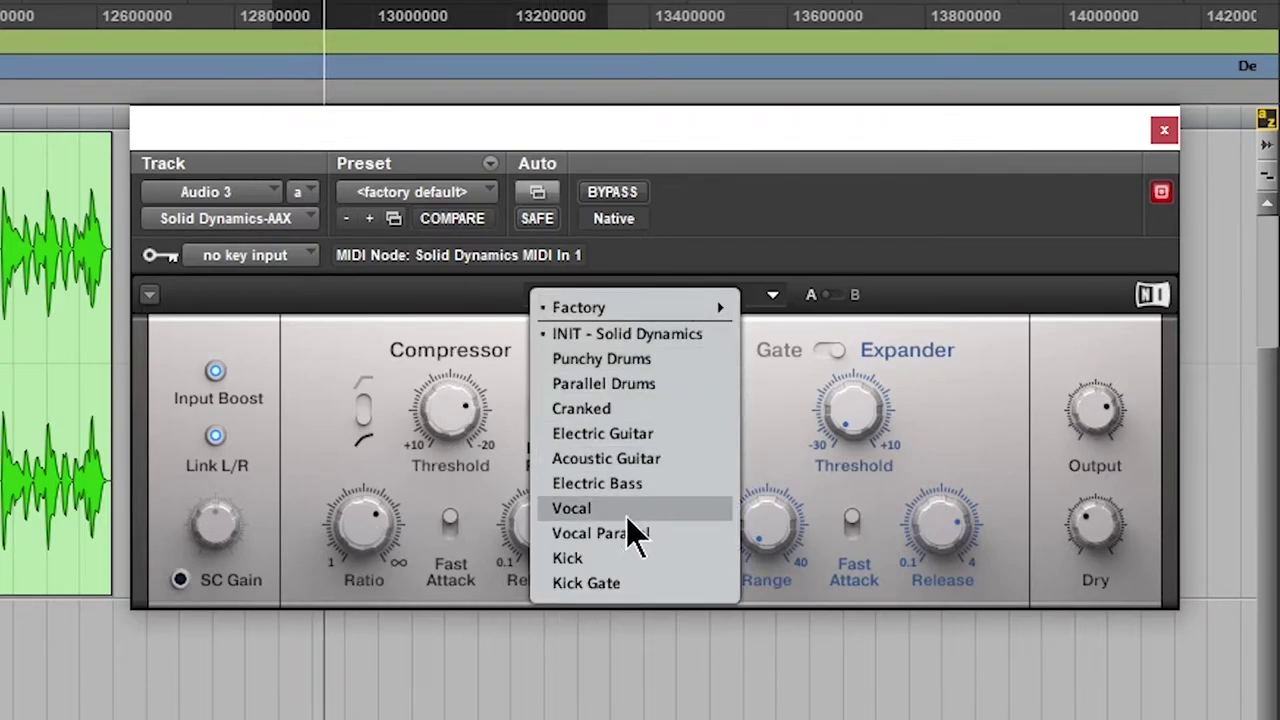
left_click(368, 479)
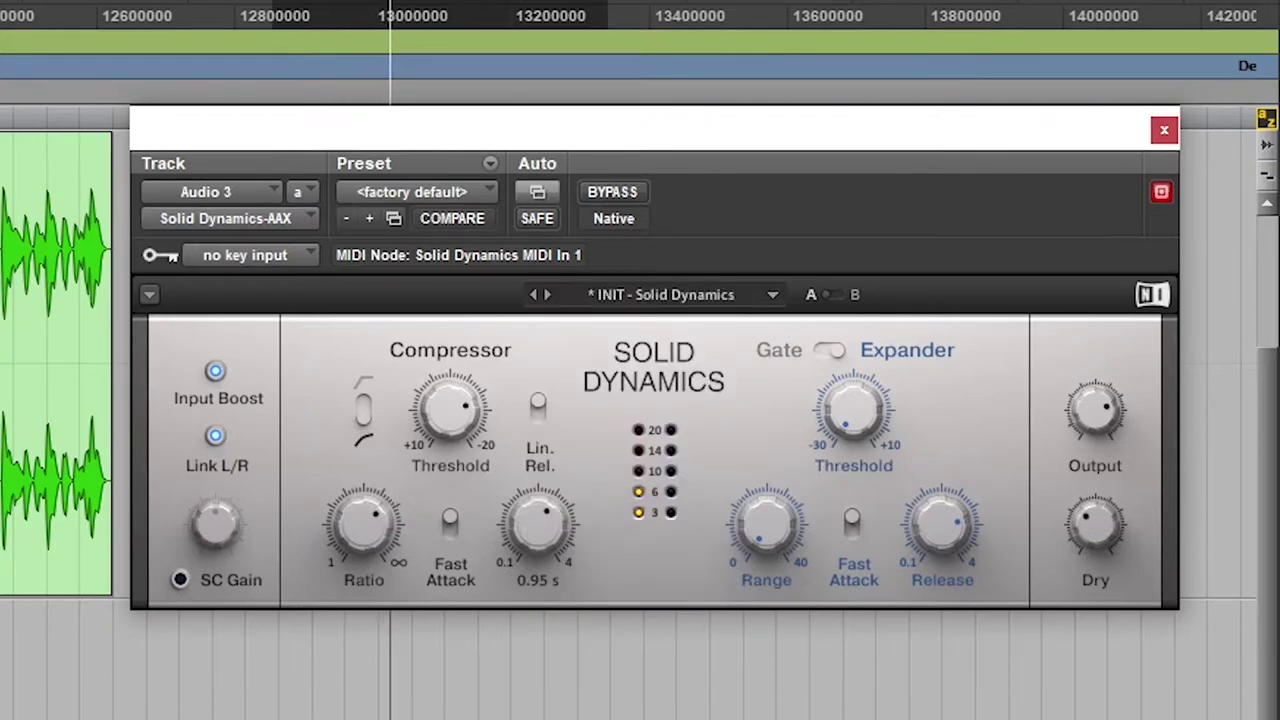
left_click_drag(760, 523, 772, 526)
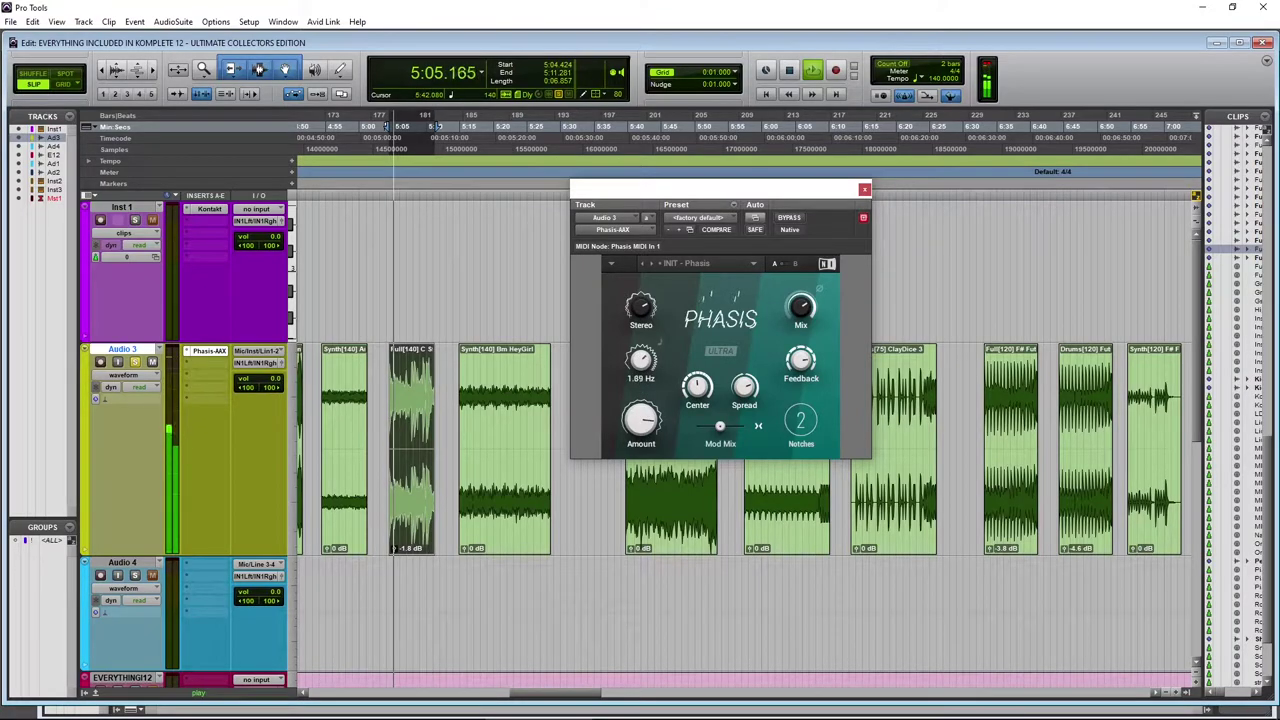
left_click(806, 422)
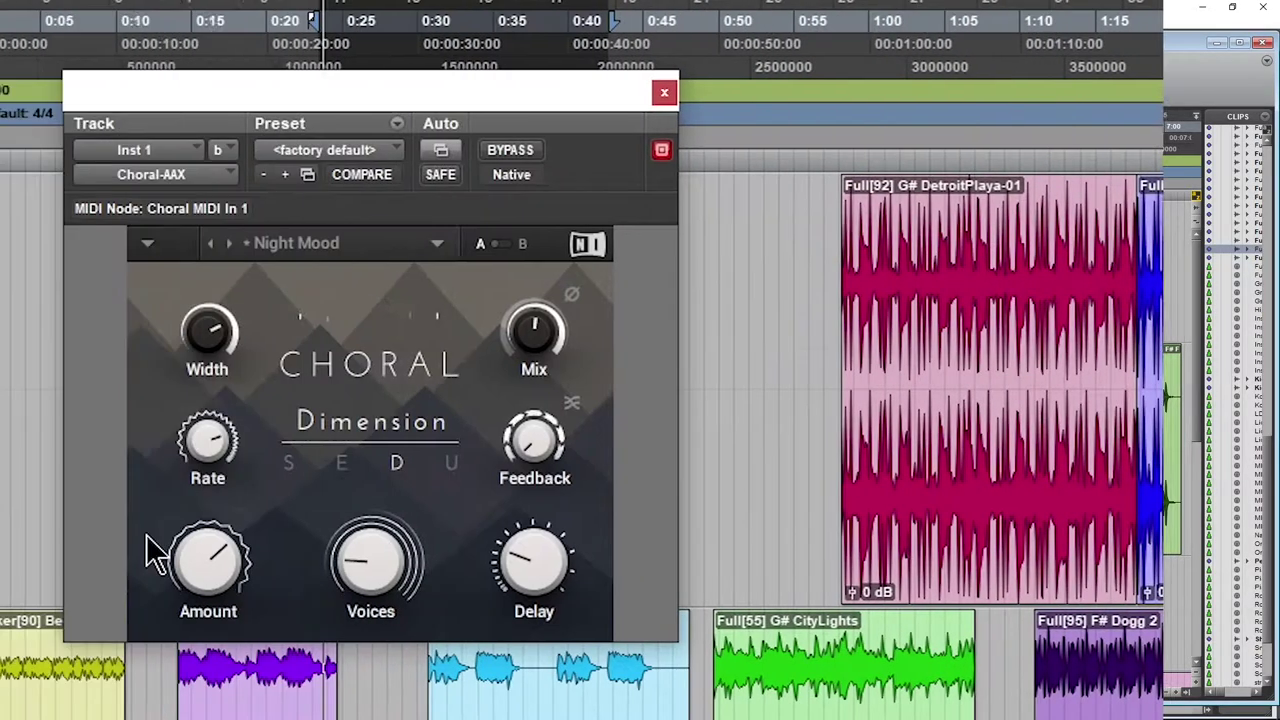
Adjust Choral's Amount, set Voices to 1.70, and switch the chorus mode to Universal.
left_click_drag(76, 586, 76, 550)
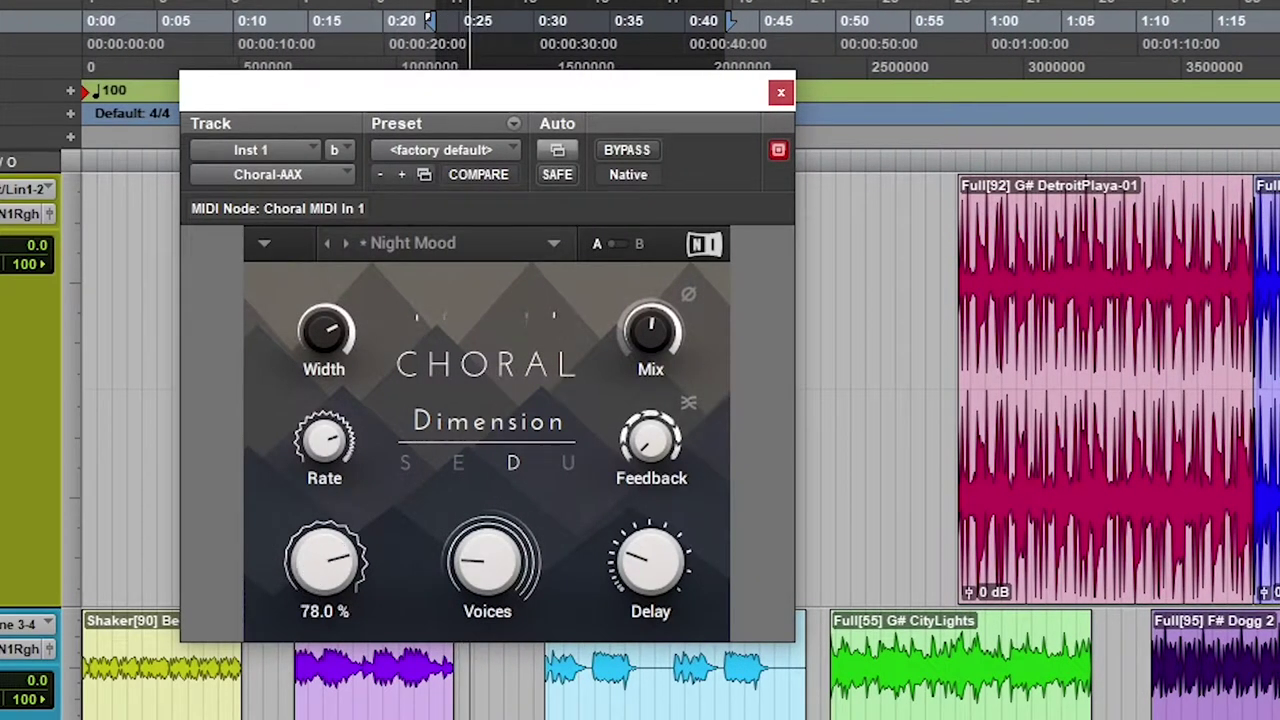
left_click_drag(508, 566, 508, 540)
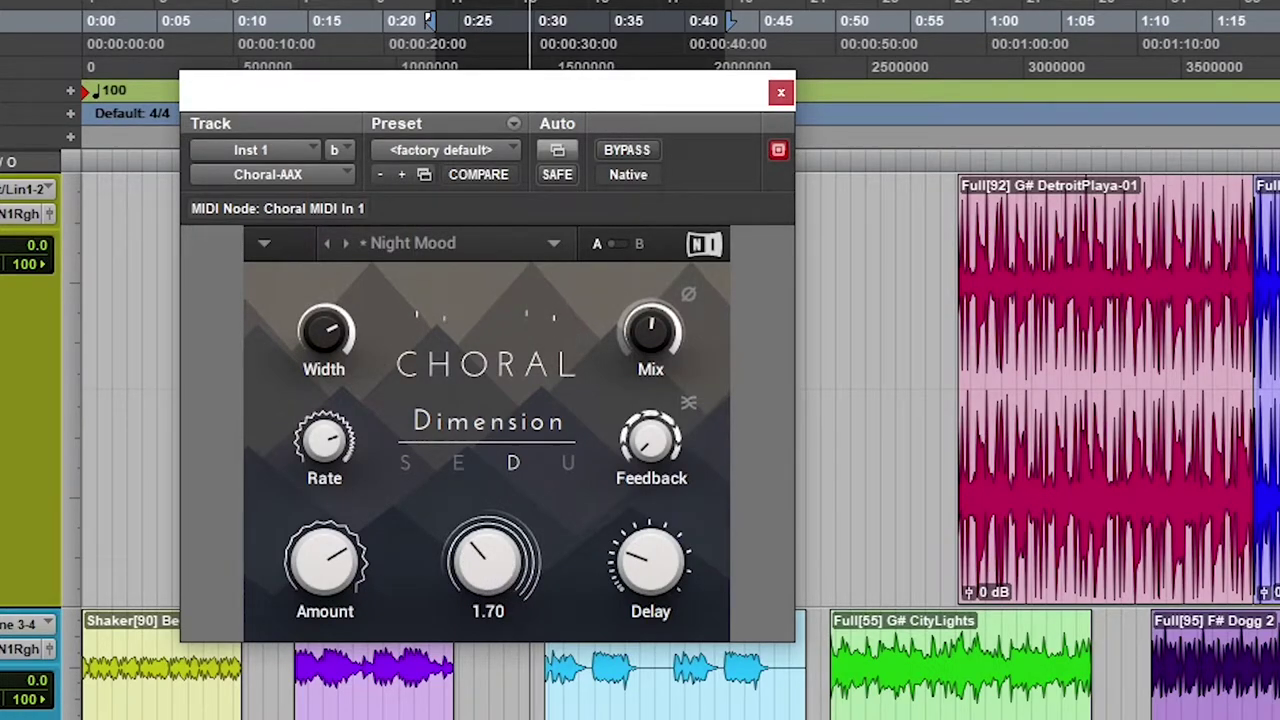
mouse_move(670, 460)
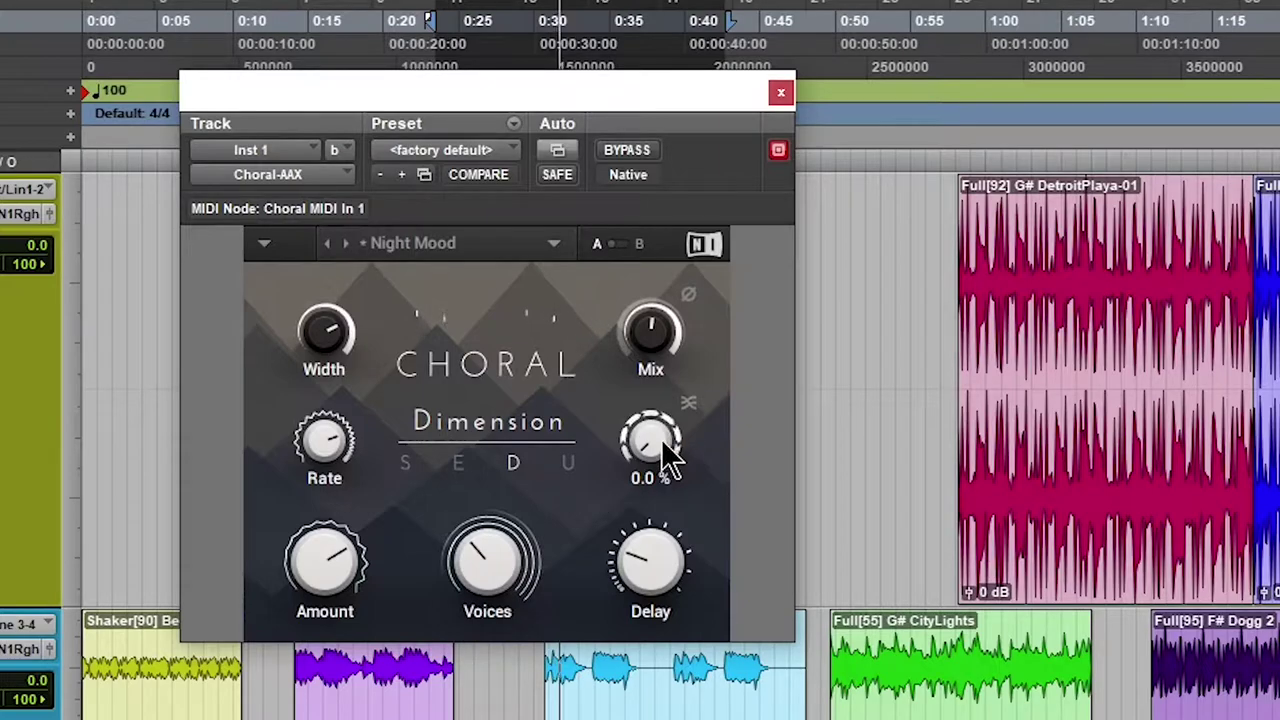
left_click(566, 460)
mouse_move(531, 523)
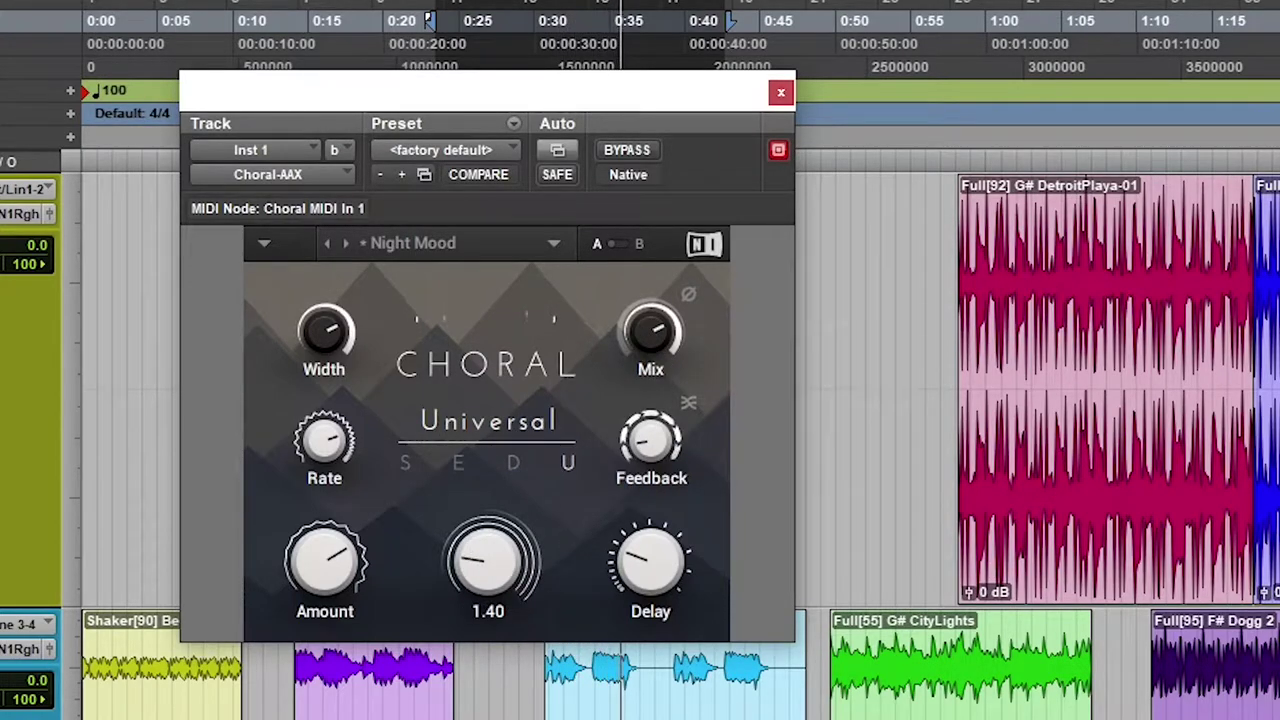
Adjust the Width on Choral and the Mix level on Flair.
left_click_drag(349, 372, 349, 340)
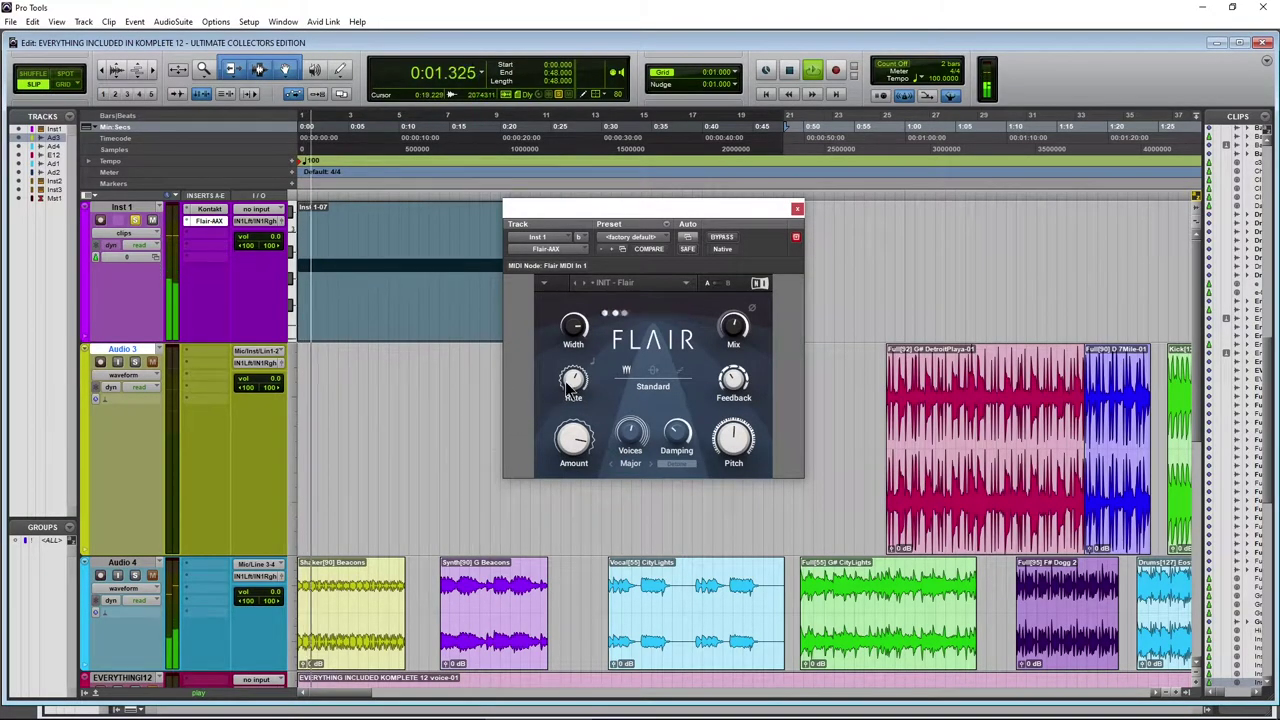
left_click_drag(733, 327, 733, 314)
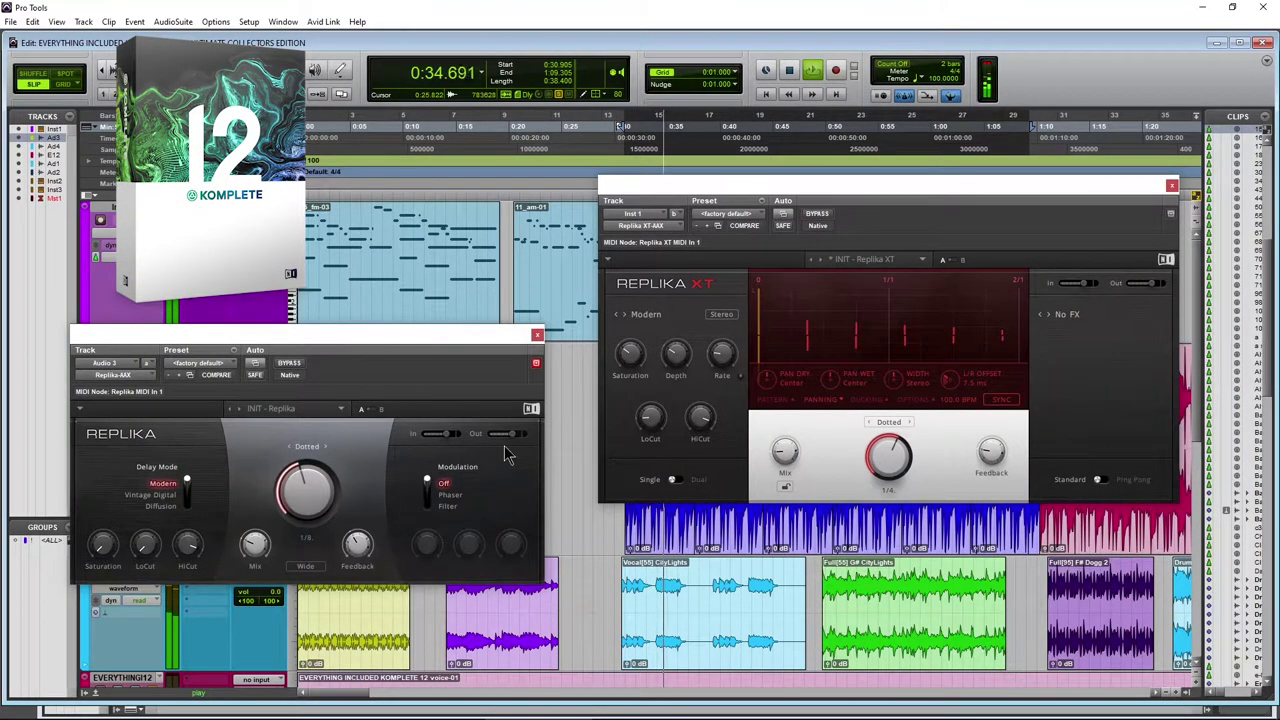
Shift the Replika window slightly aside, switch Replika XT's delay mode to Tape, and open its Options settings.
left_click_drag(379, 347, 367, 347)
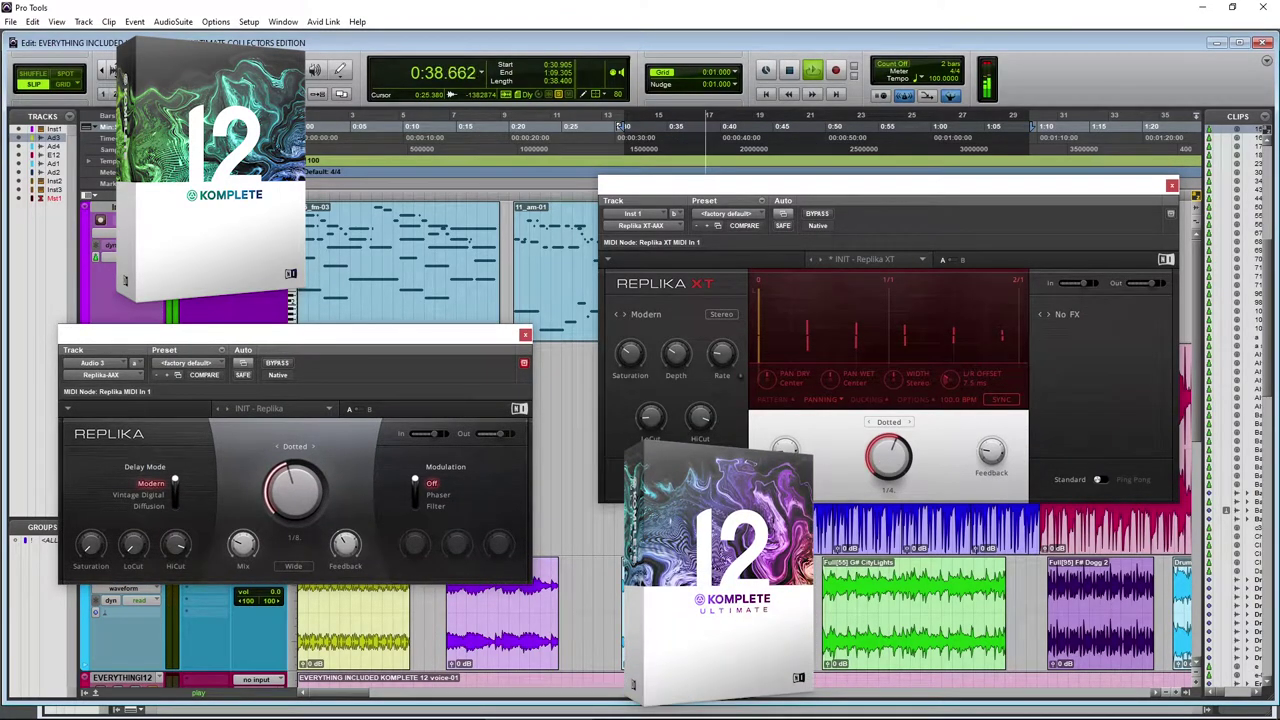
left_click(654, 318)
left_click(960, 318)
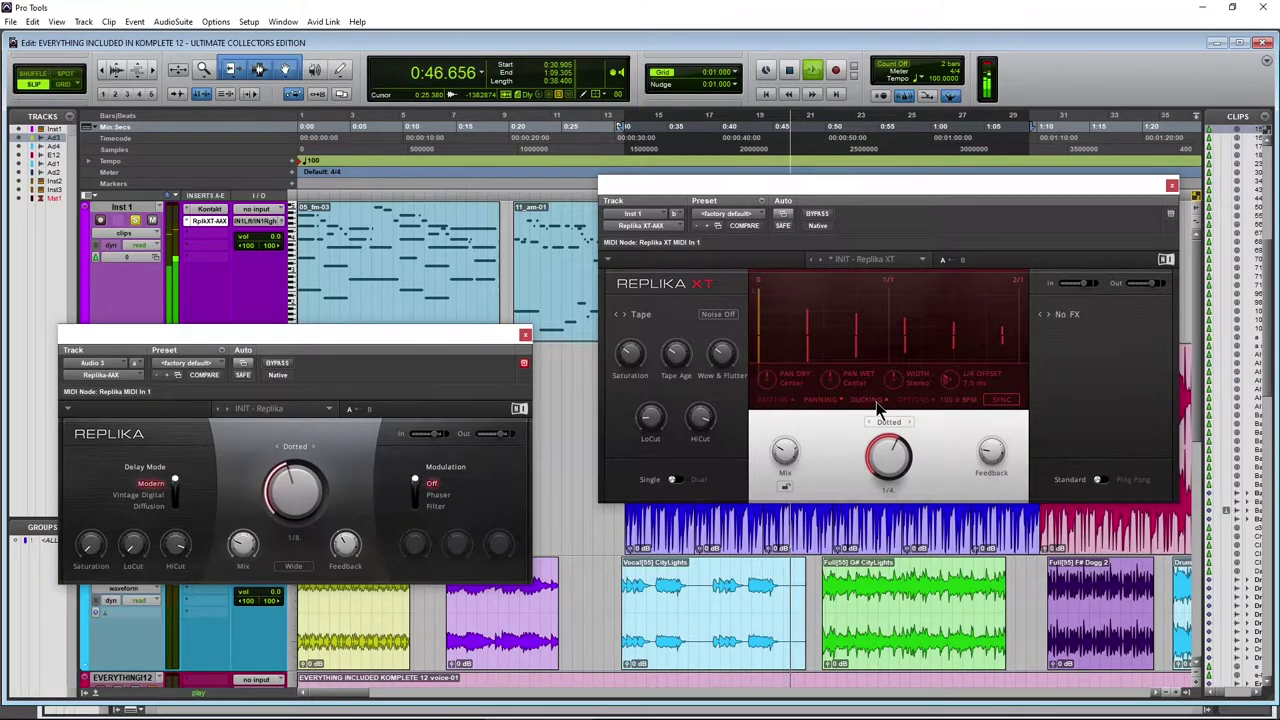
left_click(912, 400)
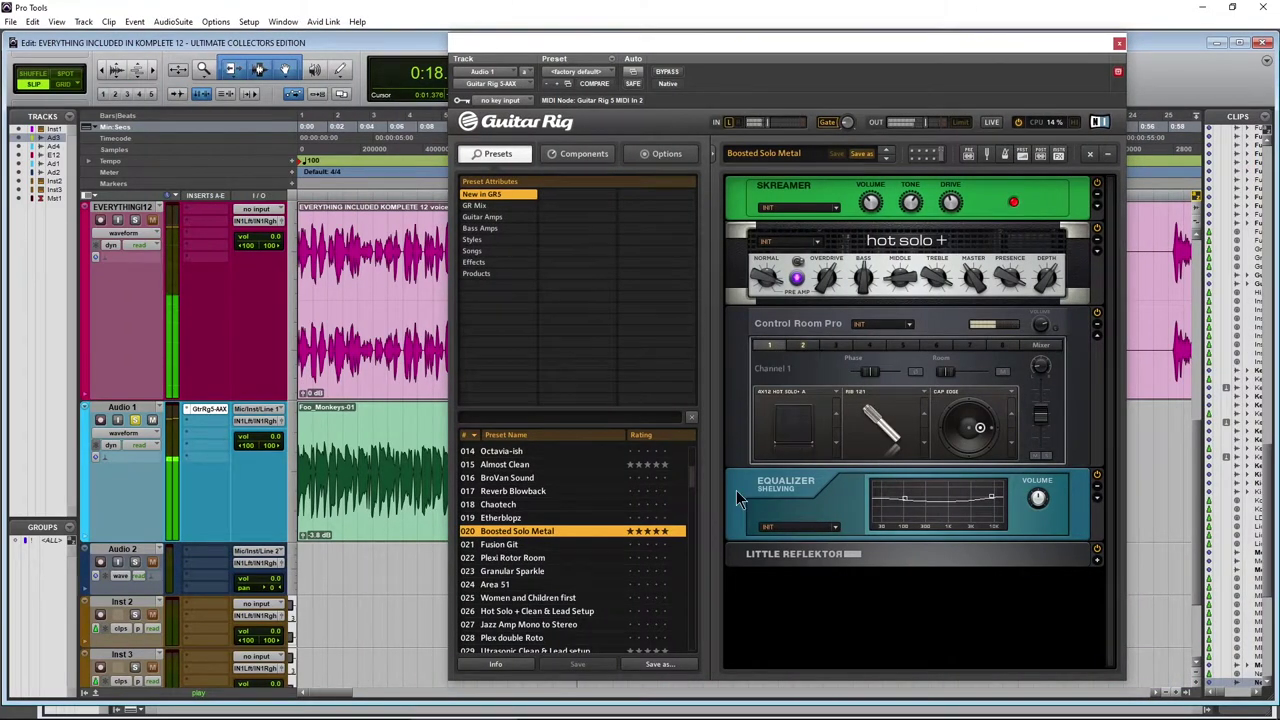
Load Guitar Rig's Almost Clean preset, and look through the Components and Options pages before returning to the presets.
left_click(504, 467)
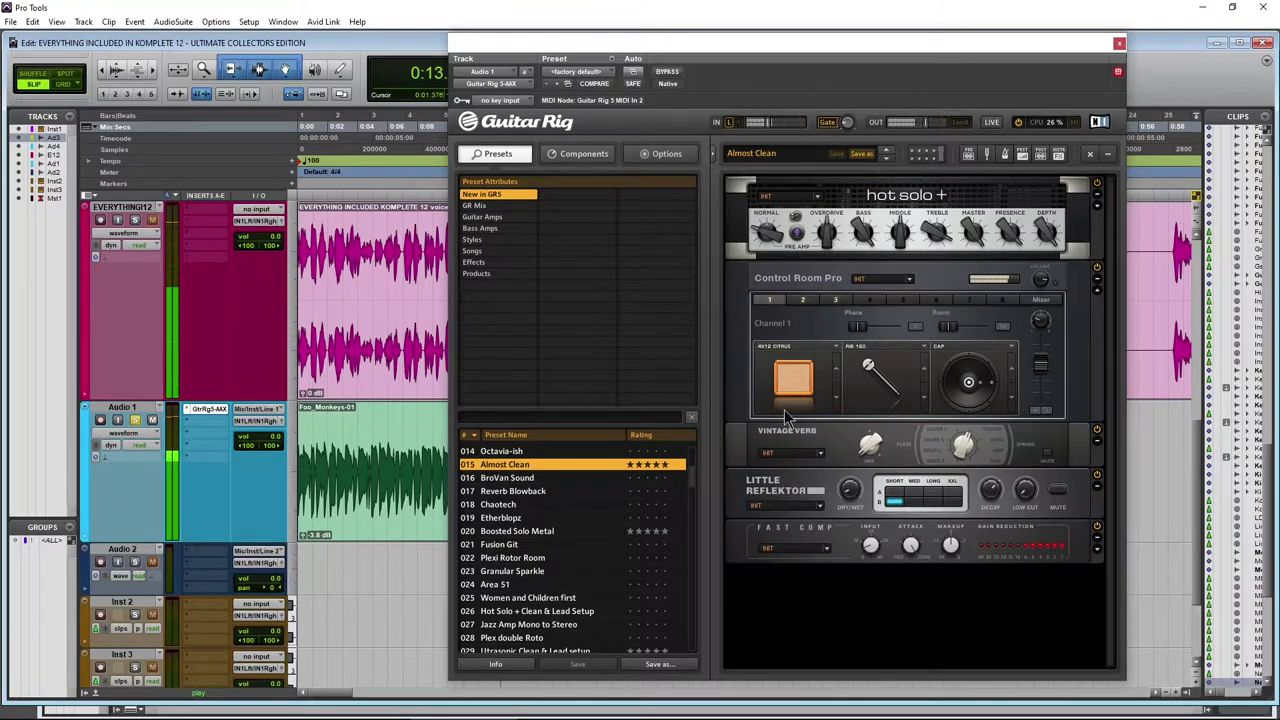
left_click(588, 155)
left_click(664, 154)
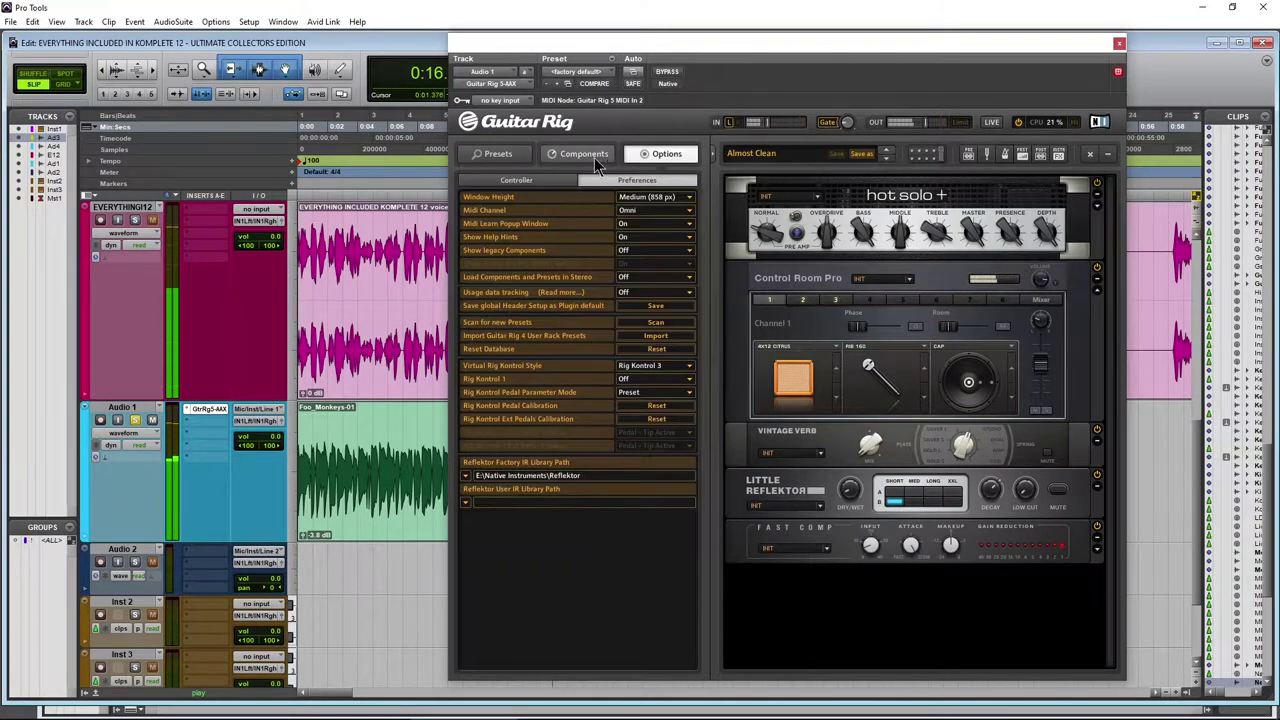
left_click(497, 154)
Load the Guitar Rig presets Boosted Solo Metal, Utrasonic Clean & Lead setup, Hot Solo Detuned Delay Right, and Hot Solo Dry in turn.
scroll(530, 576, "down", 4)
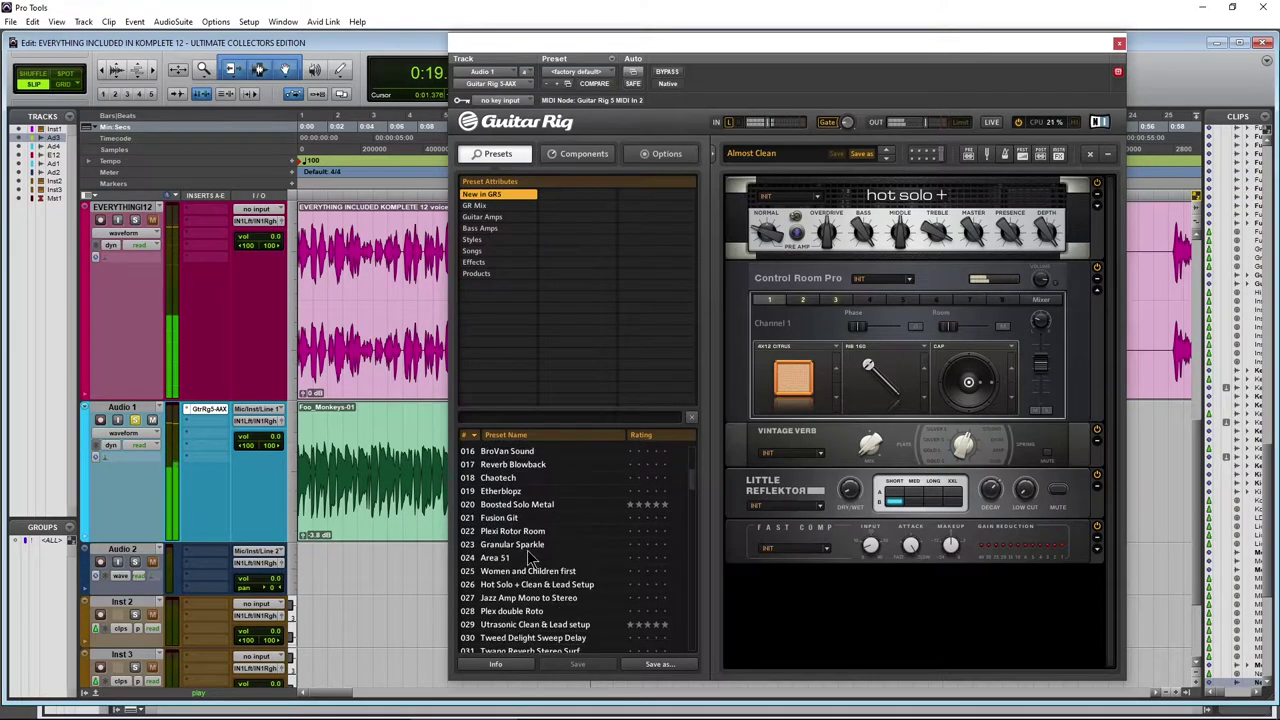
left_click(530, 479)
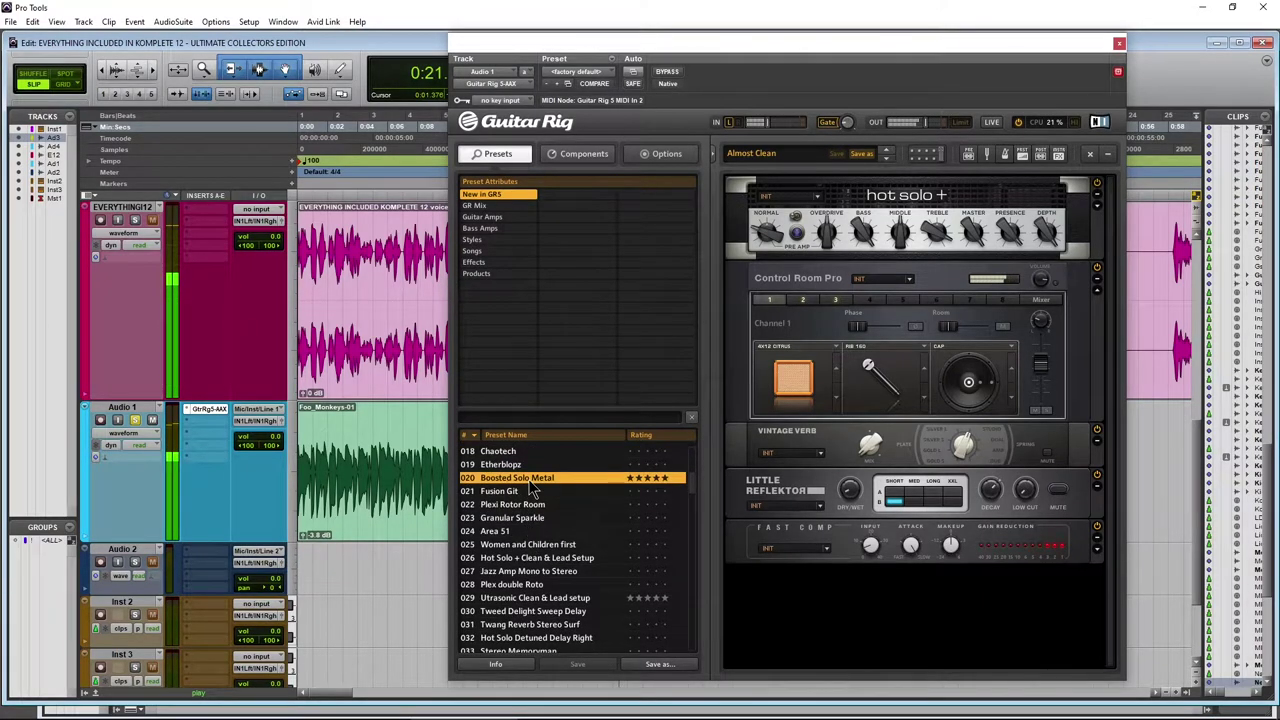
scroll(528, 508, "down", 3)
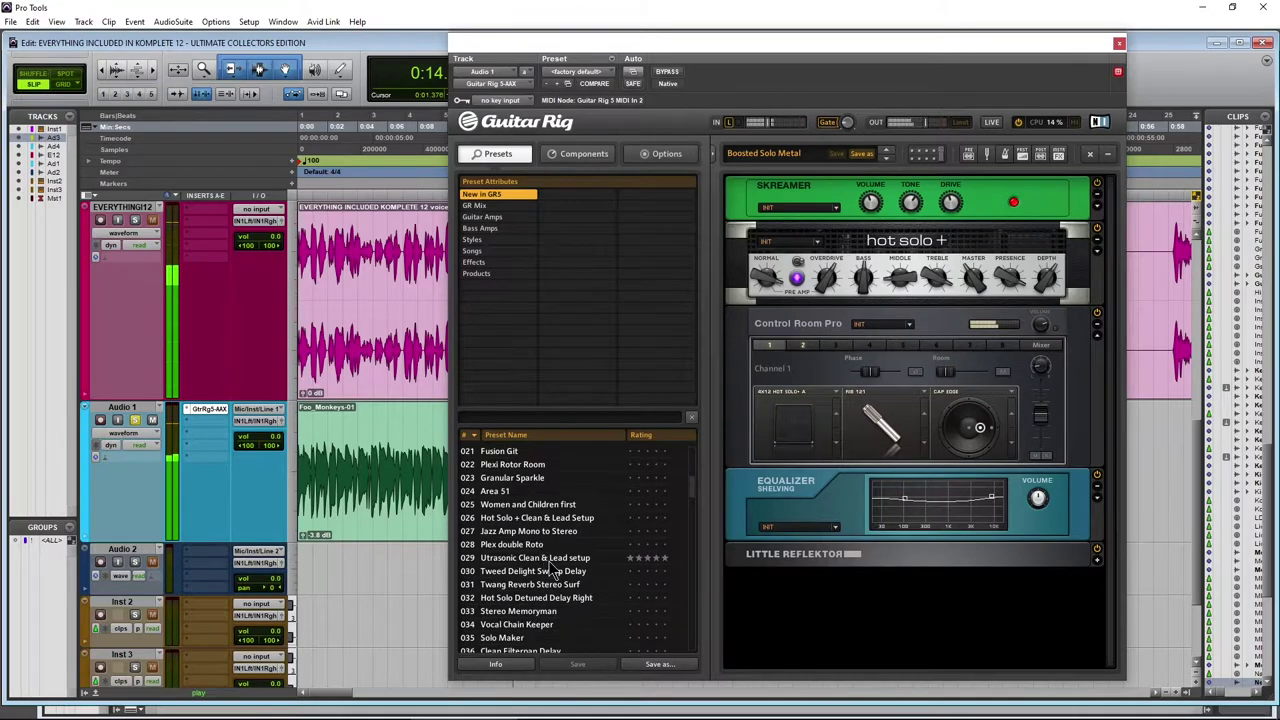
left_click(549, 559)
scroll(530, 567, "down", 3)
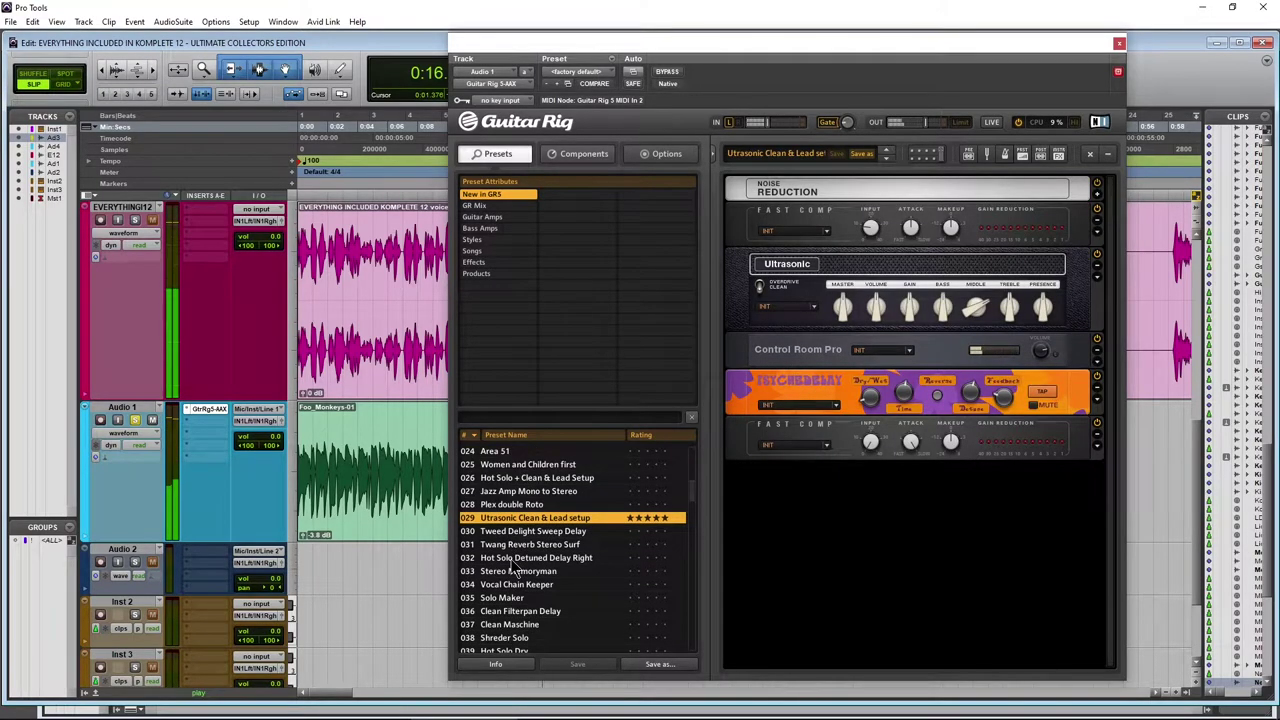
left_click(520, 557)
scroll(522, 545, "down", 4)
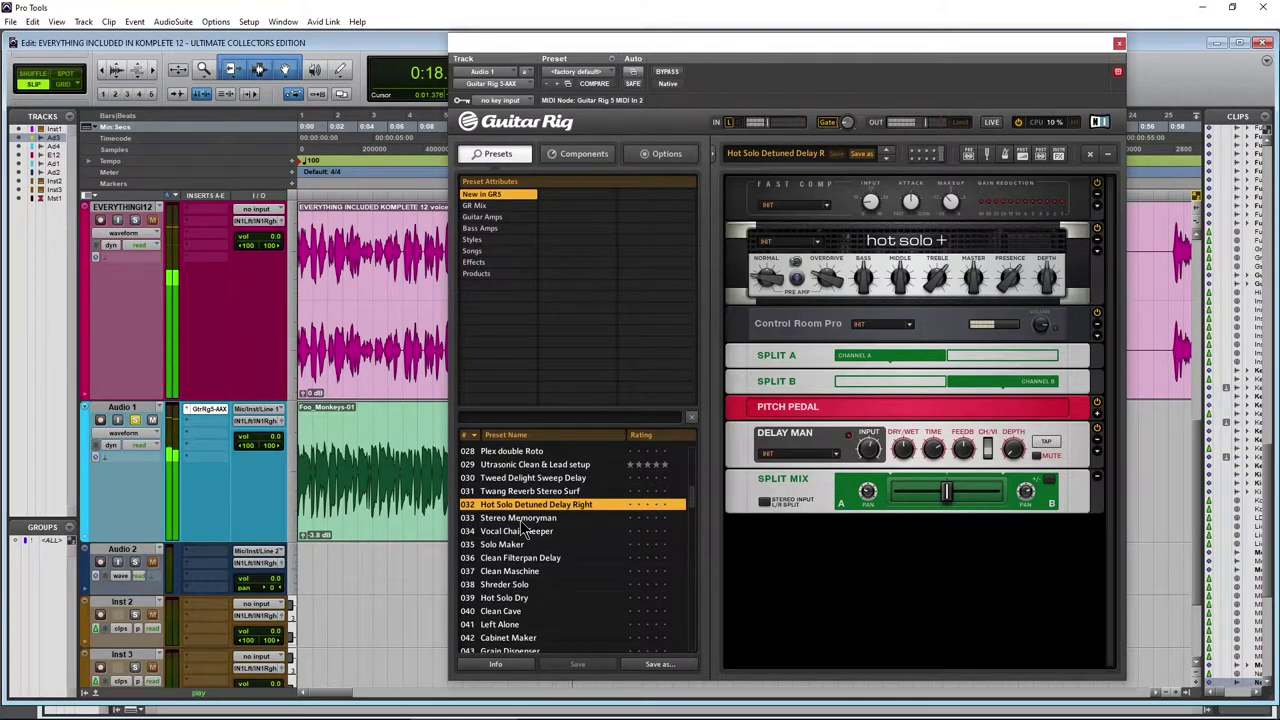
scroll(527, 563, "down", 3)
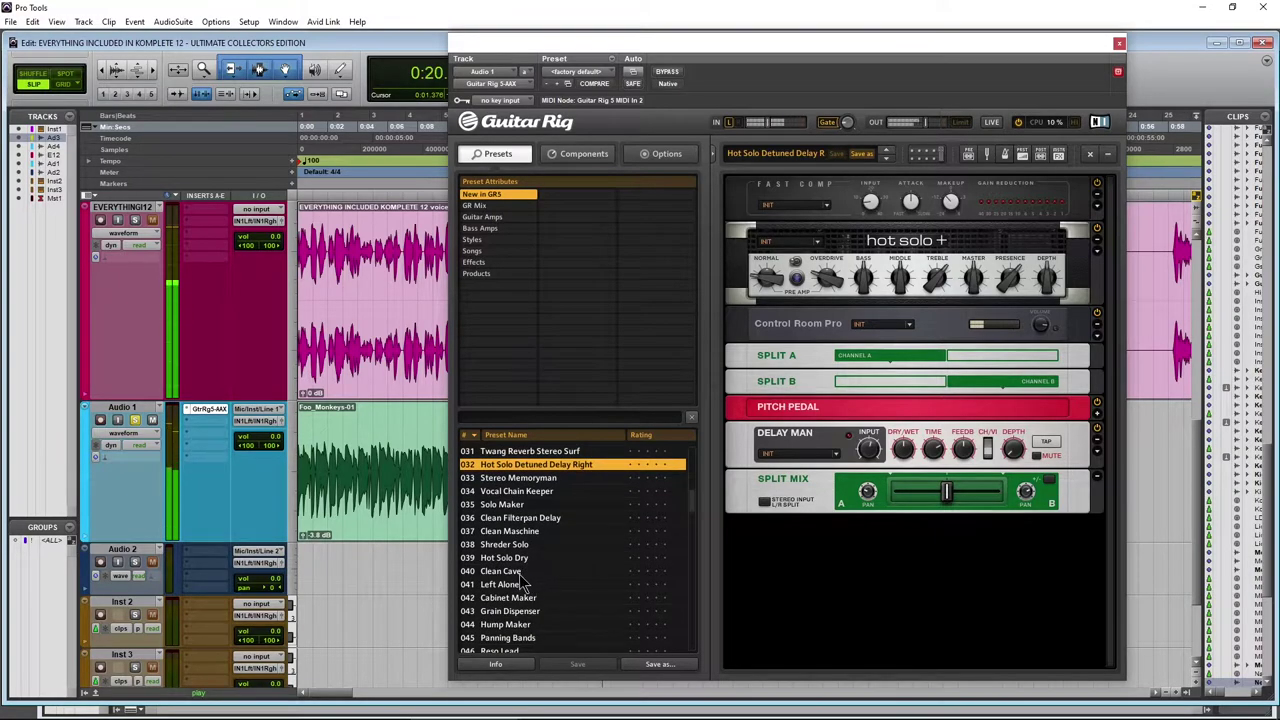
left_click(510, 558)
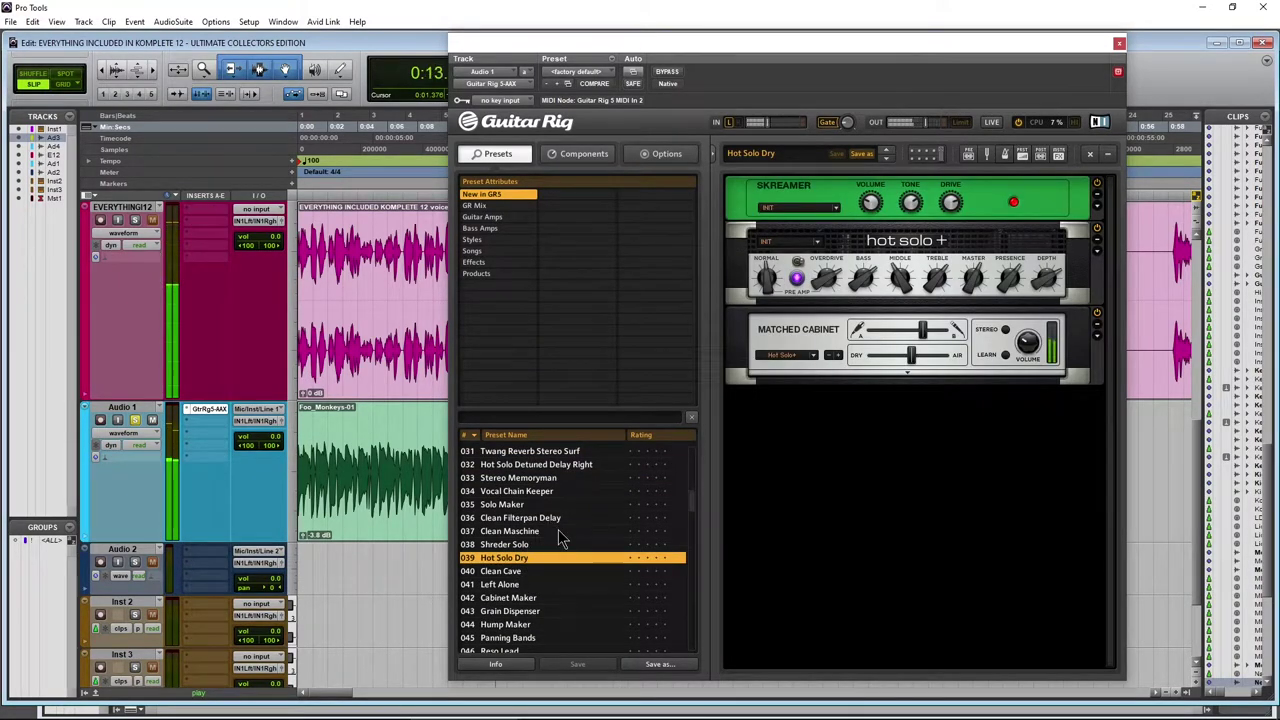
Browse the Guitar Rig 5 Pro components in the product view.
left_click(562, 155)
left_click(626, 182)
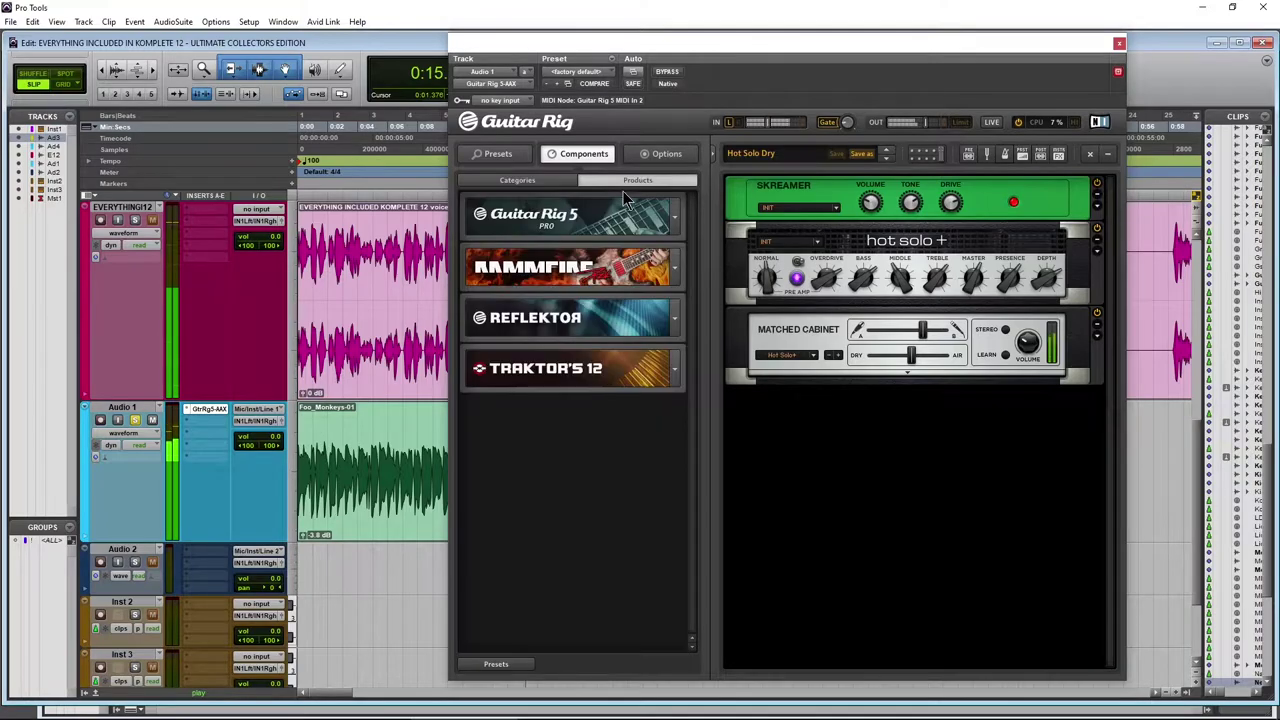
left_click(652, 220)
scroll(697, 264, "down", 3)
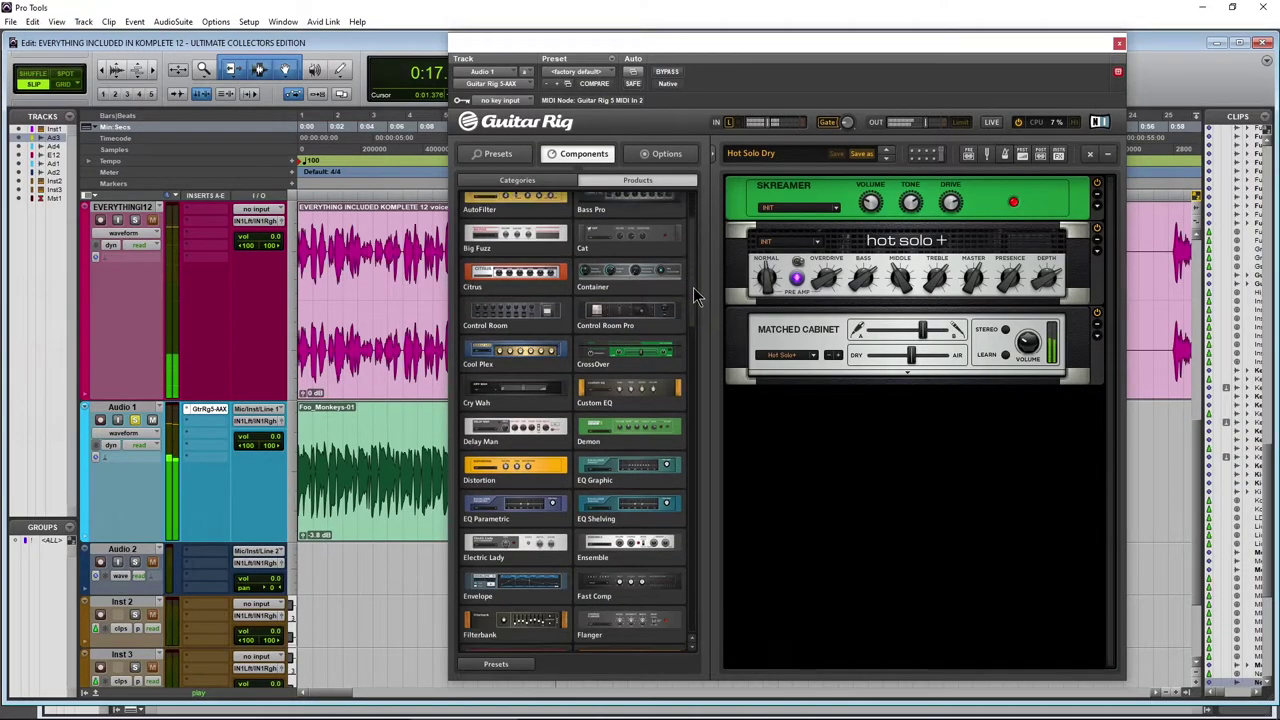
scroll(755, 250, "down", 15)
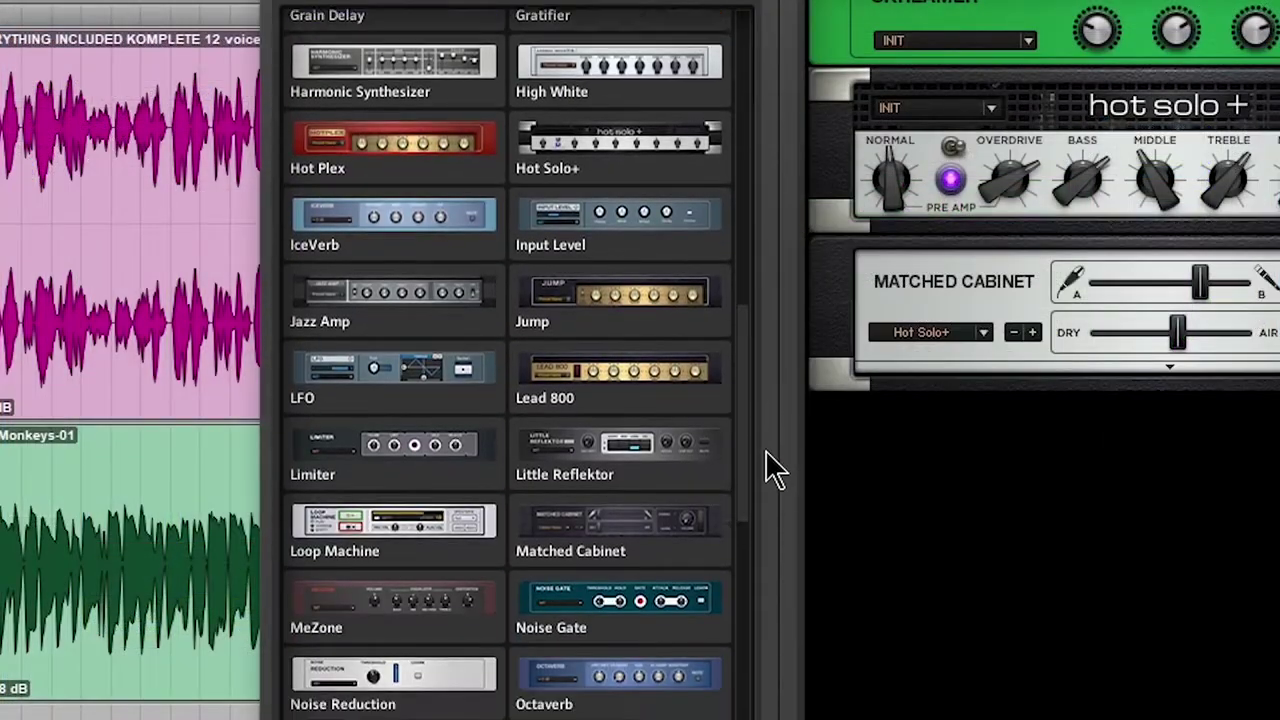
scroll(760, 560, "down", 12)
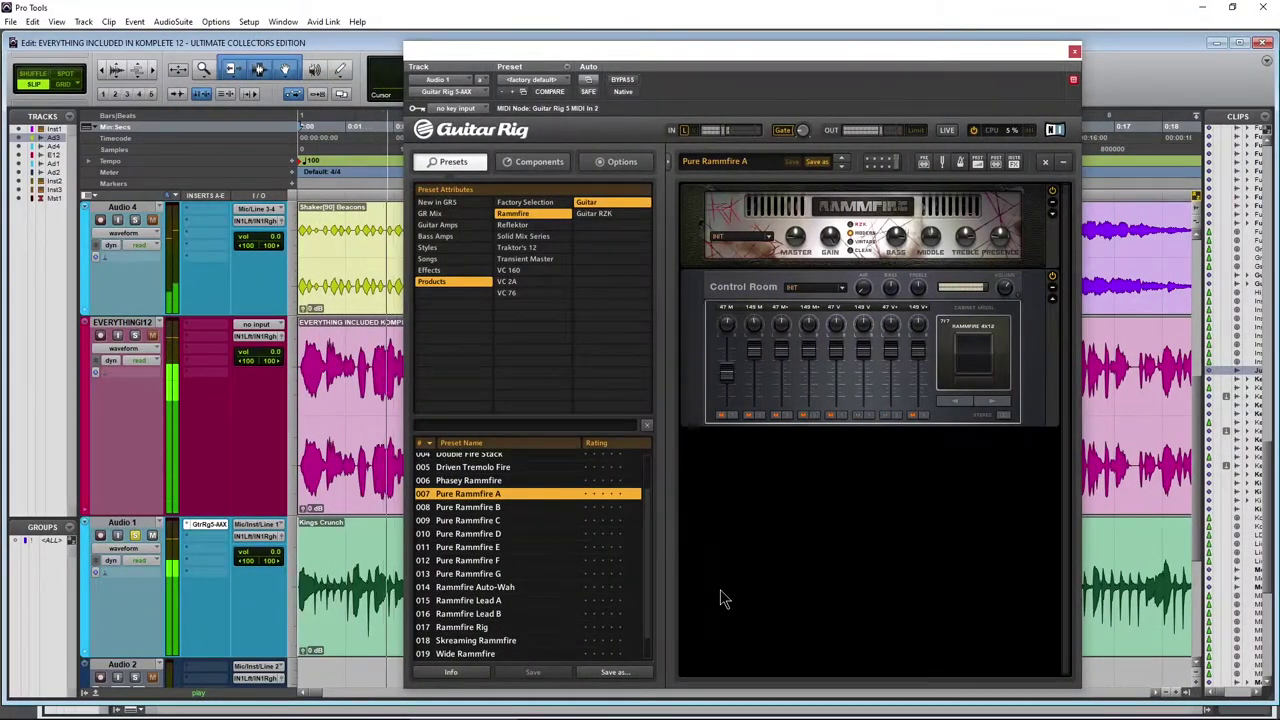
Audition the Pure Rammfire C, Pure Rammfire E, and Pure Rammfire G presets in Guitar Rig.
left_click(462, 521)
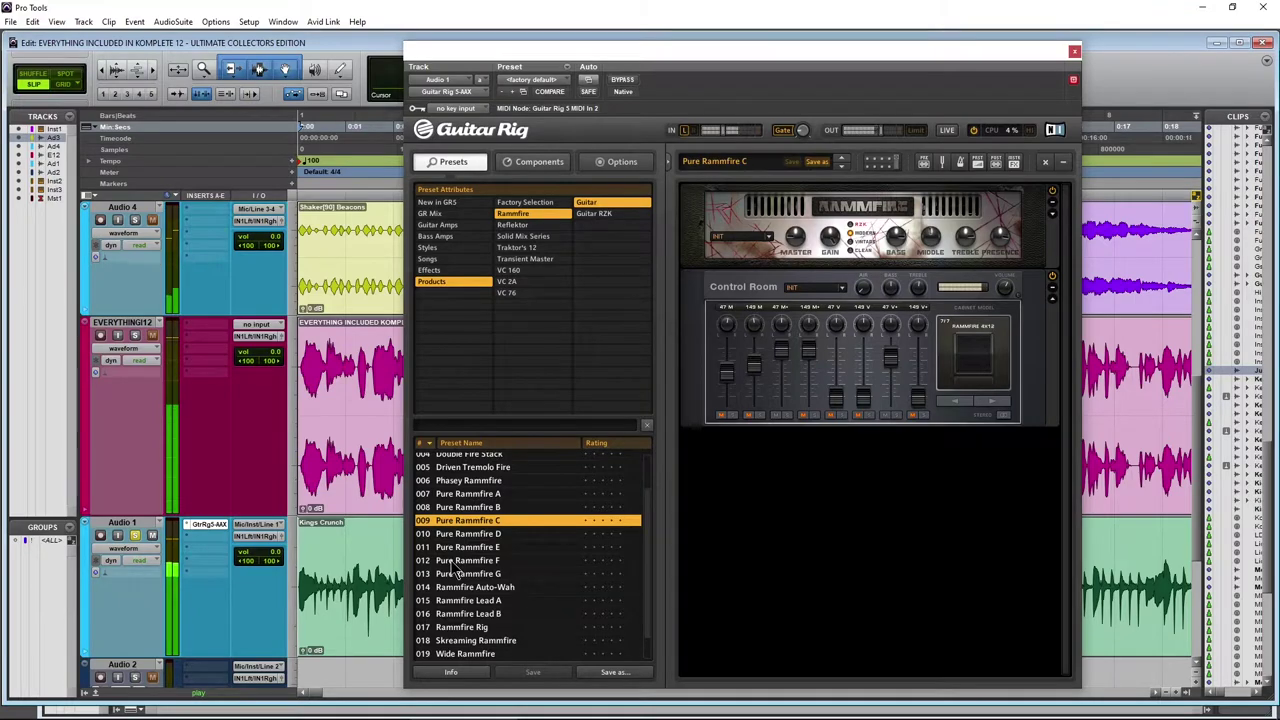
left_click(465, 547)
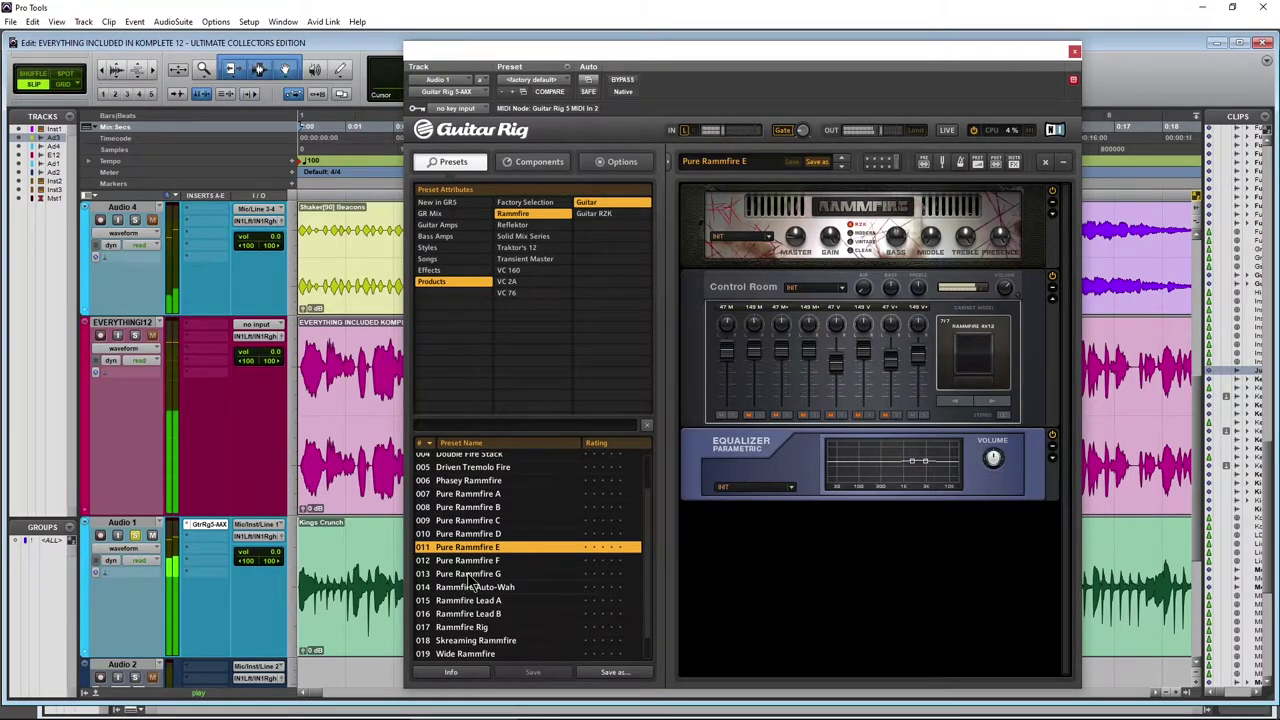
left_click(467, 573)
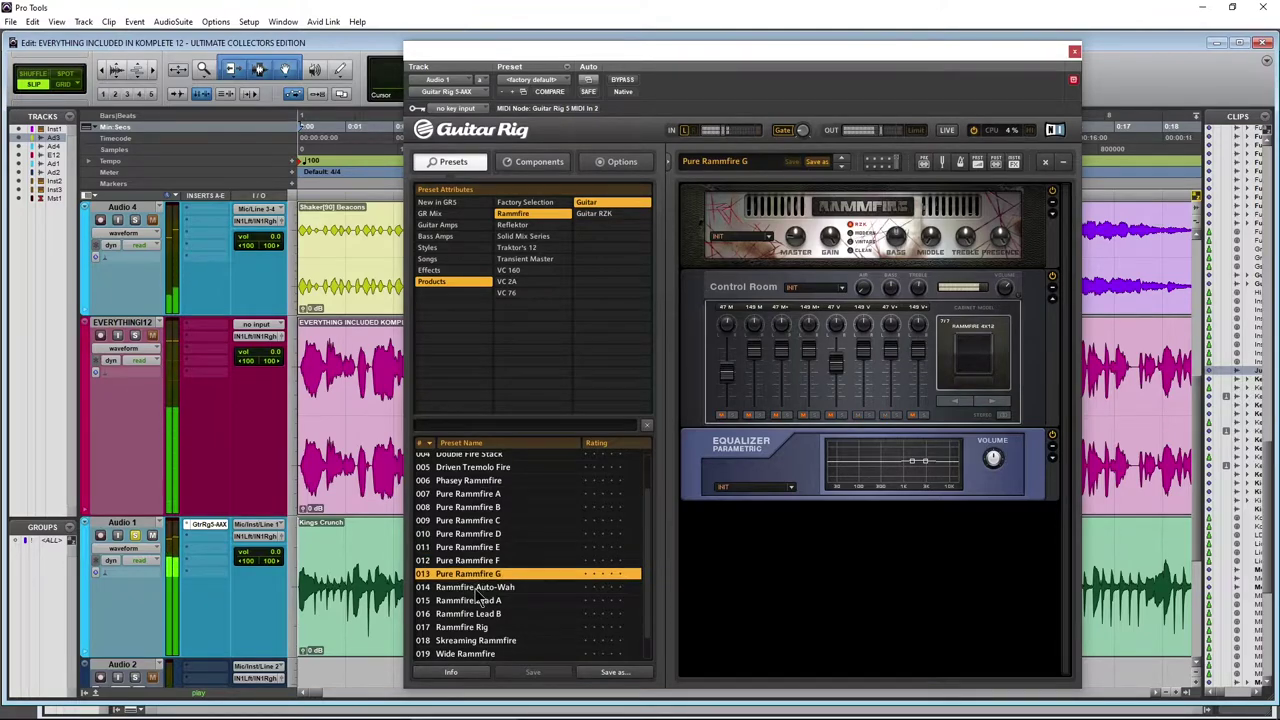
View the Rammfire components, and load the Rammfire Lead A and Wide Rammfire presets in turn.
left_click(537, 160)
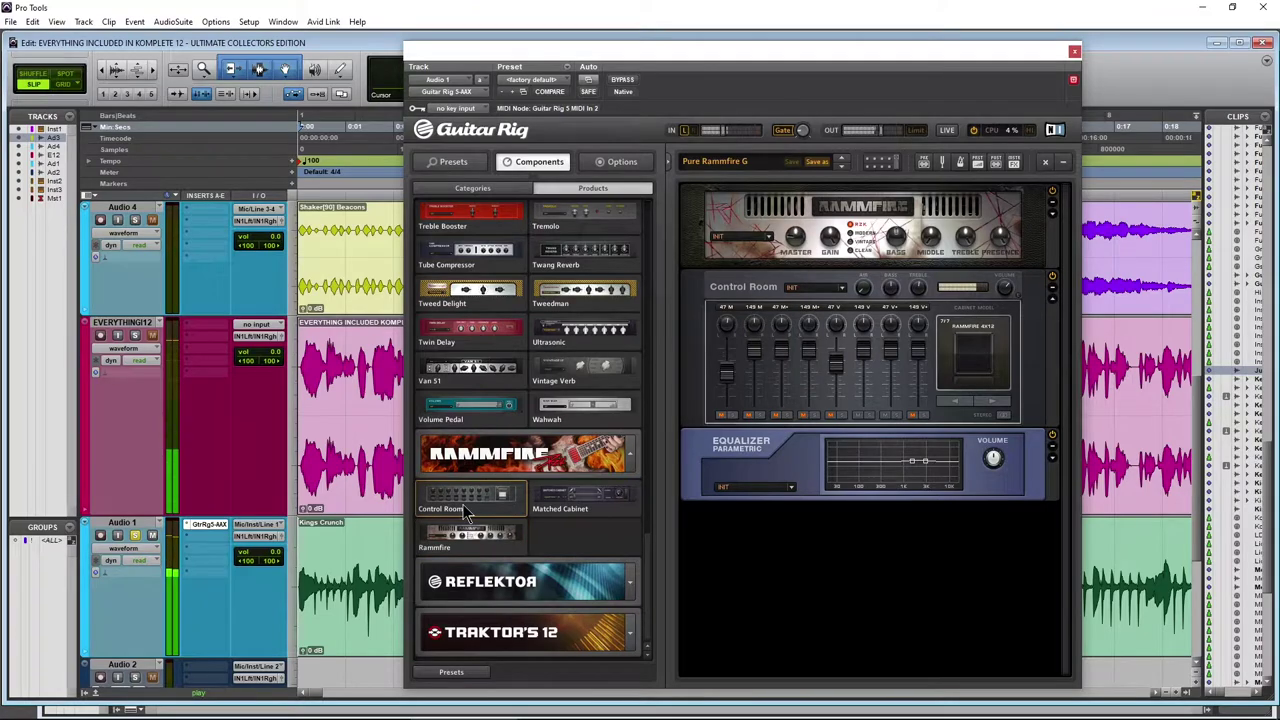
left_click(460, 160)
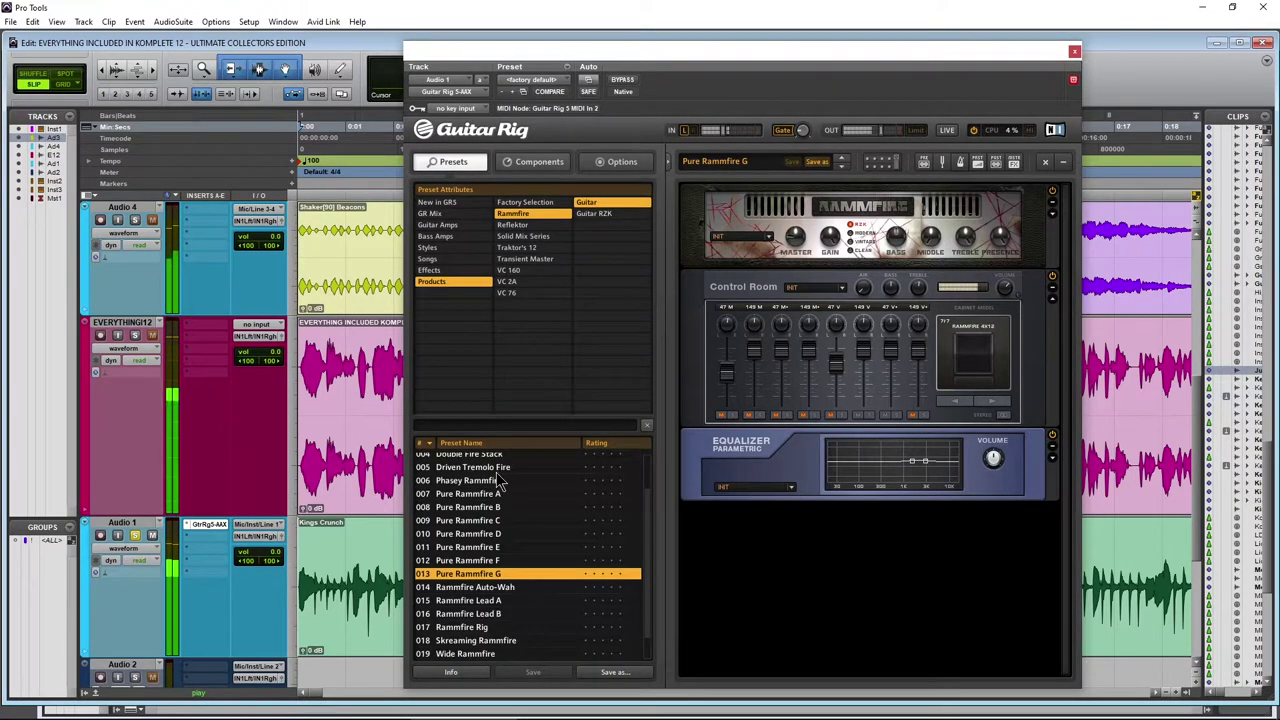
left_click(462, 601)
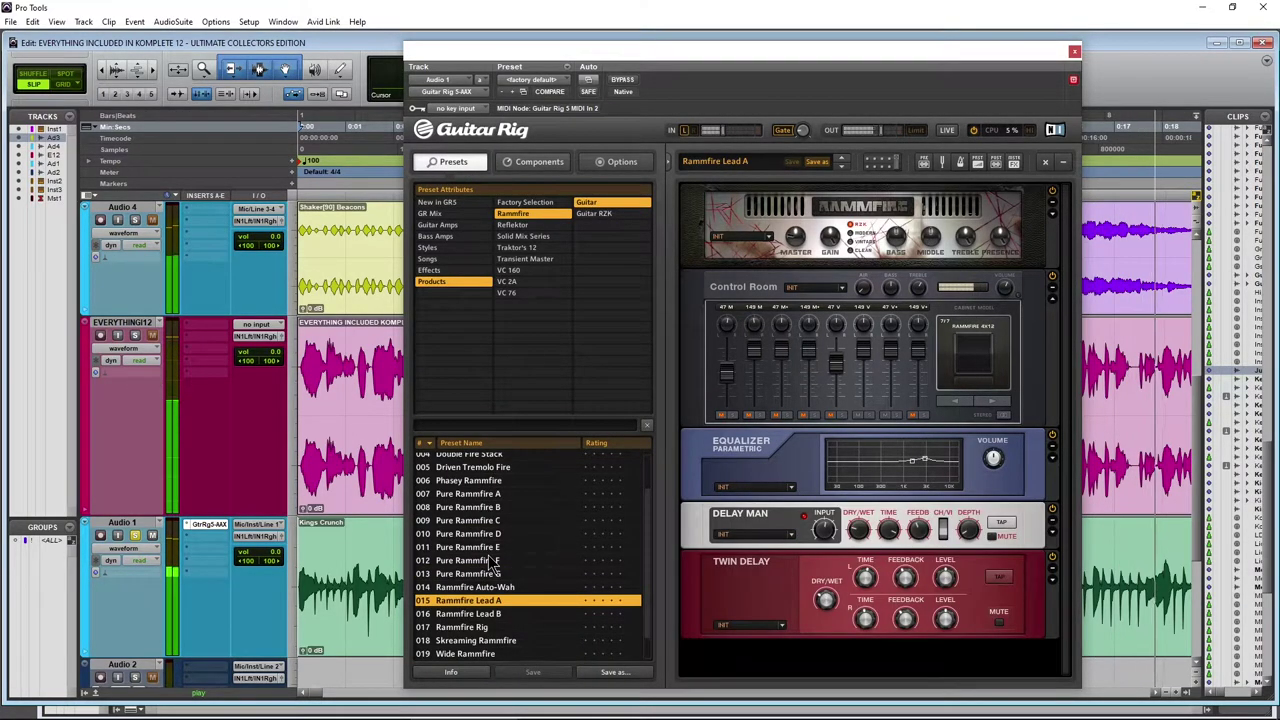
scroll(470, 610, "down", 1)
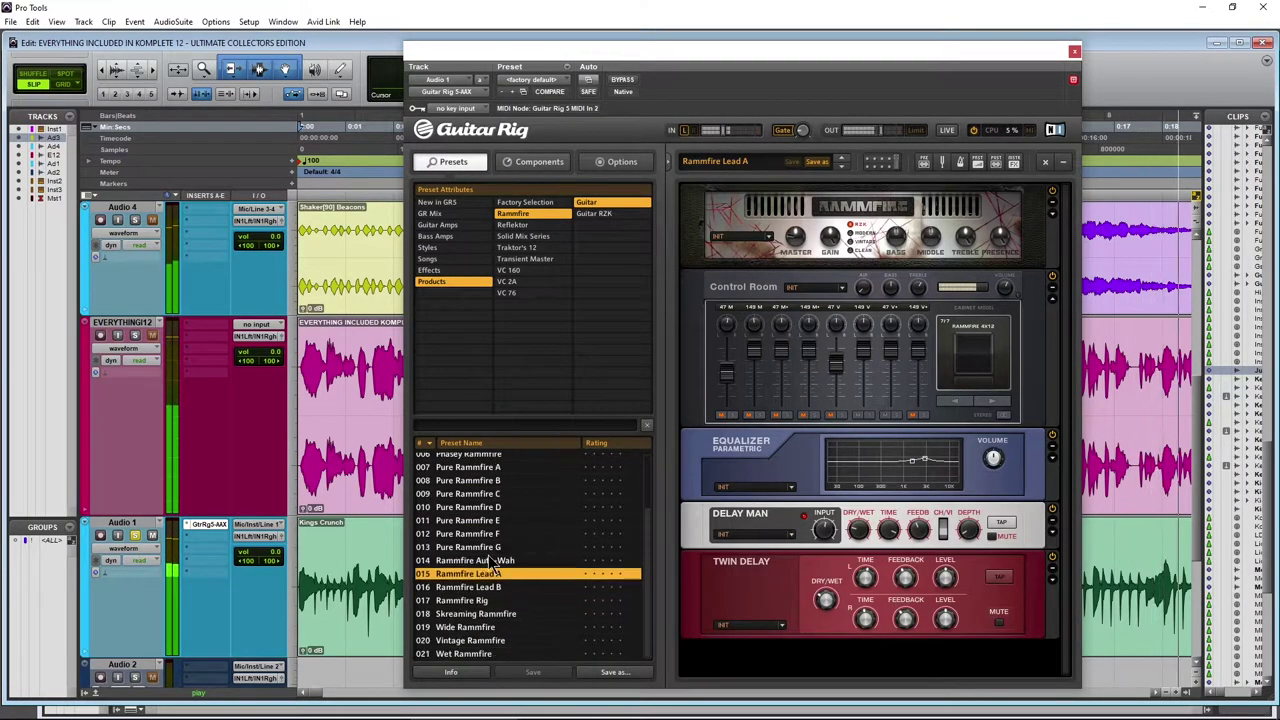
left_click(465, 628)
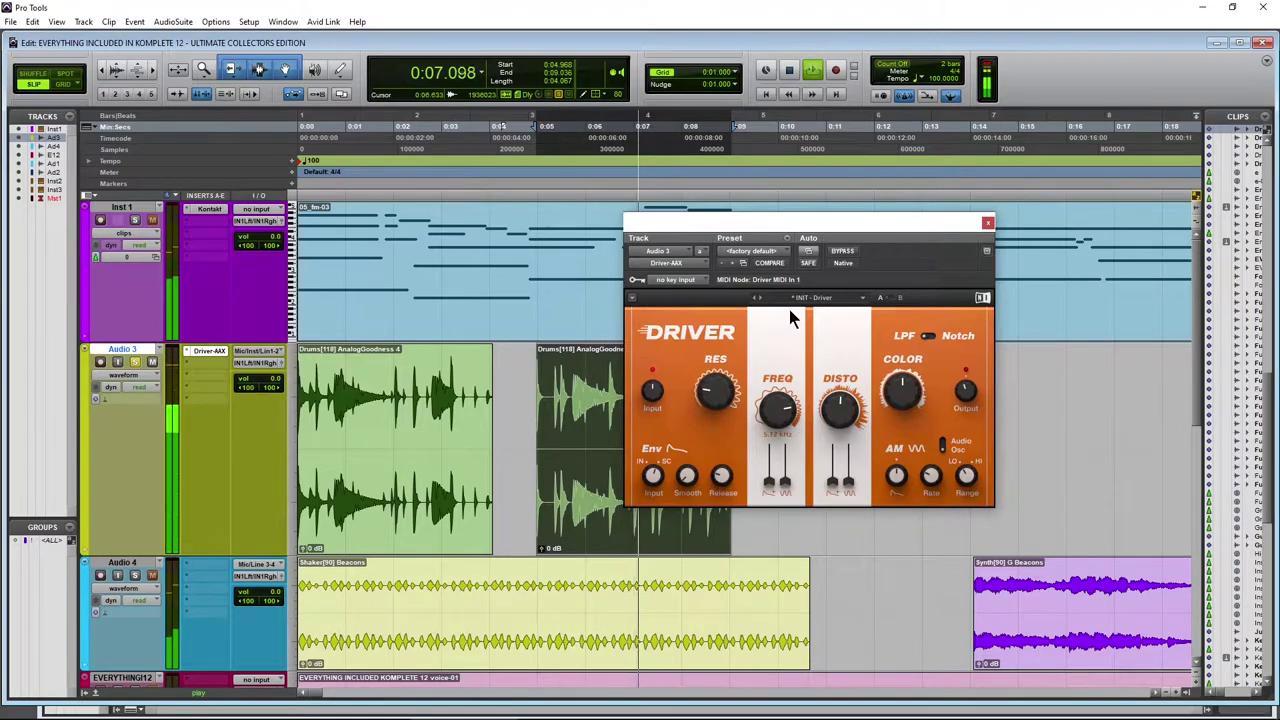
View the preset lists of the Driver effect and of The Finger in Reaktor.
left_click(862, 298)
left_click(817, 347)
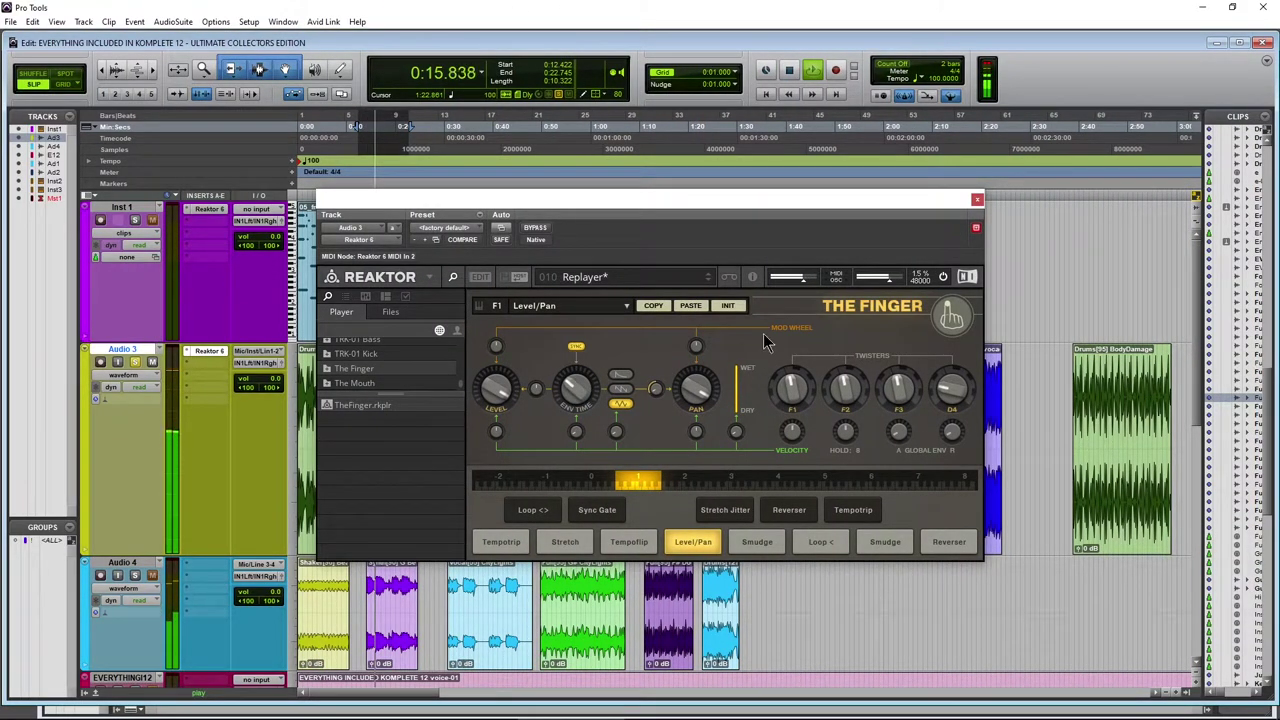
left_click(590, 277)
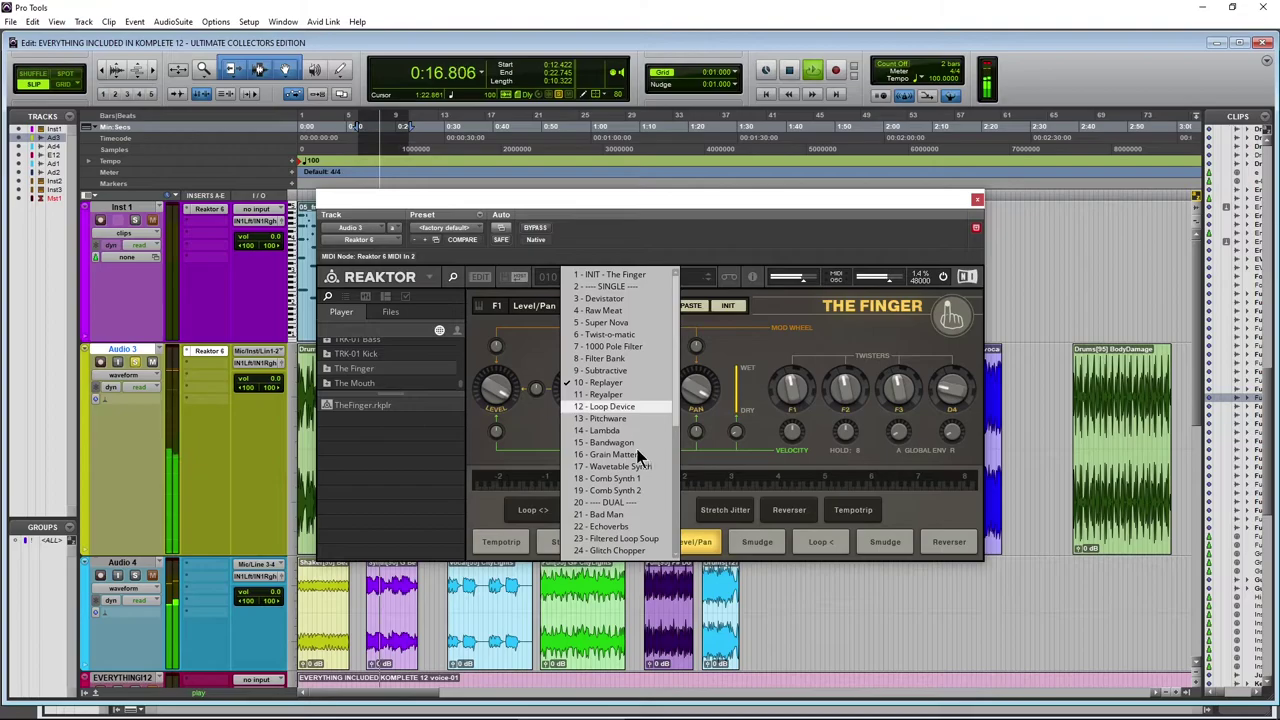
left_click(478, 448)
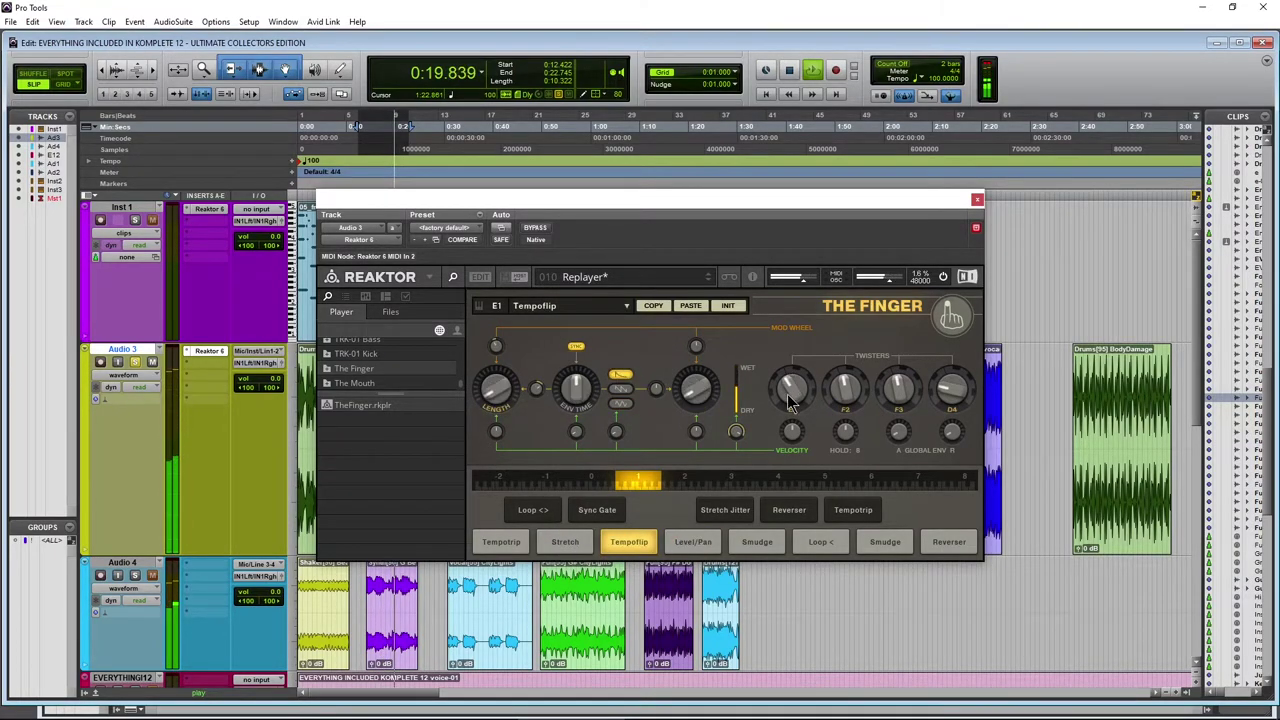
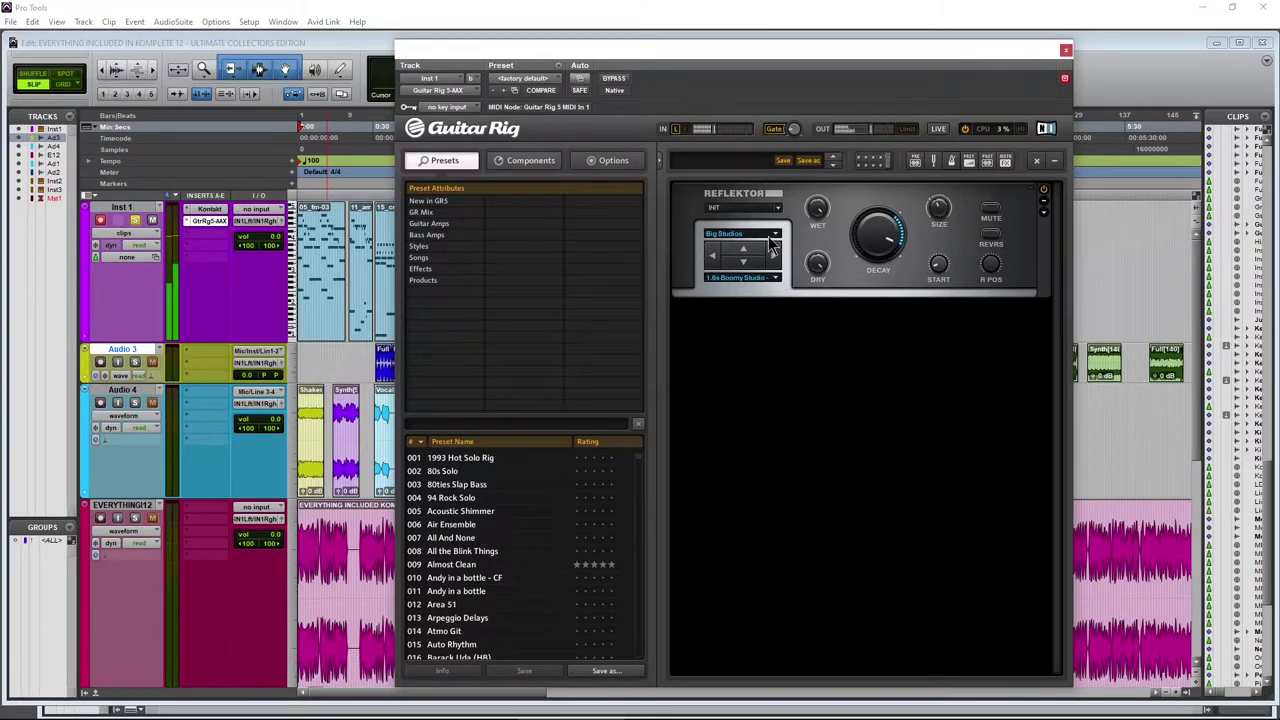
Load the Cathedrals impulse response folder in Reflektor, and adjust the reverb's decay and size.
left_click(776, 236)
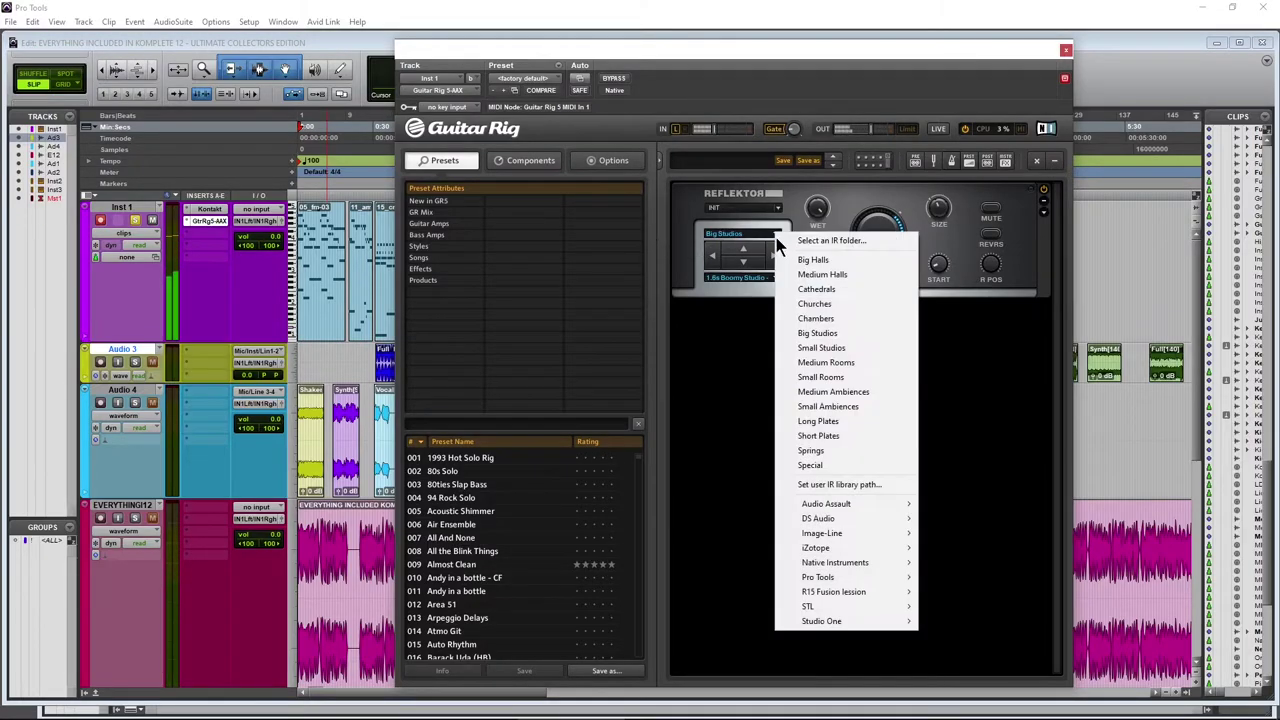
left_click(818, 289)
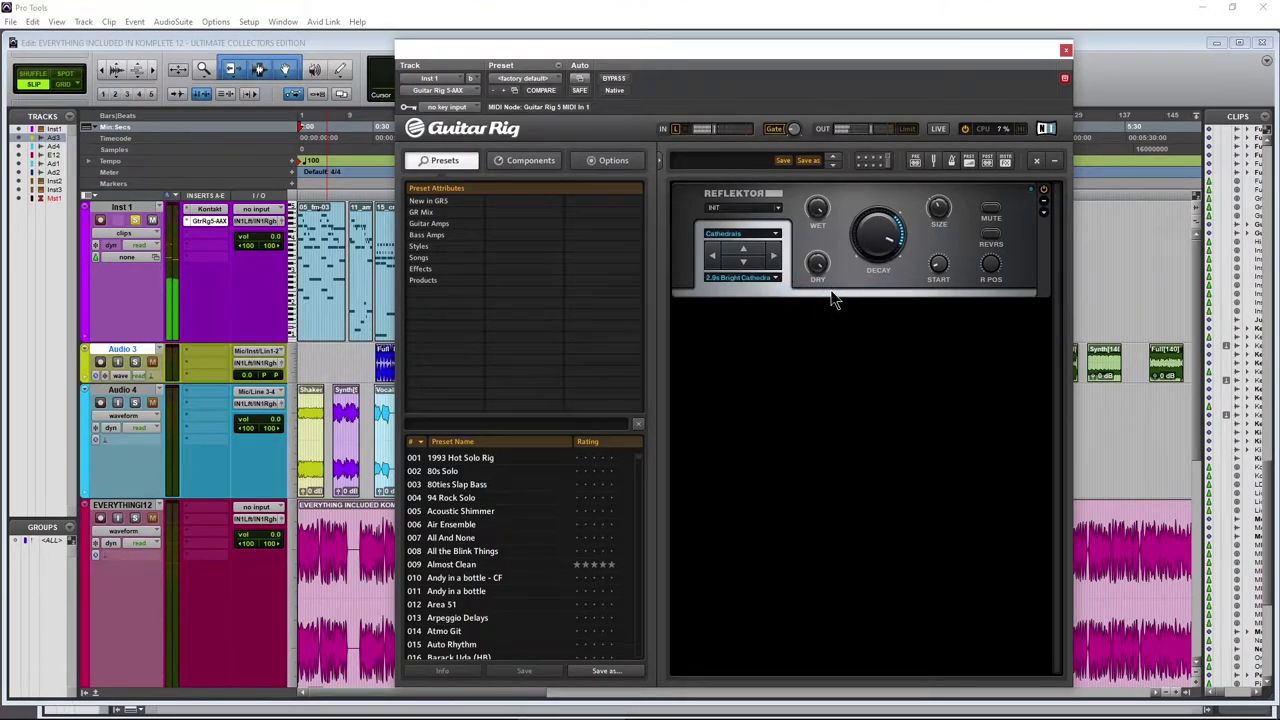
mouse_move(872, 240)
left_mouse_down()
mouse_move(885, 276)
mouse_move(887, 254)
left_mouse_up()
left_click_drag(939, 208, 940, 210)
Switch Reflektor to the Long Plates folder and load the 3.0s Heavy Plate - Digital impulse response.
left_click(775, 236)
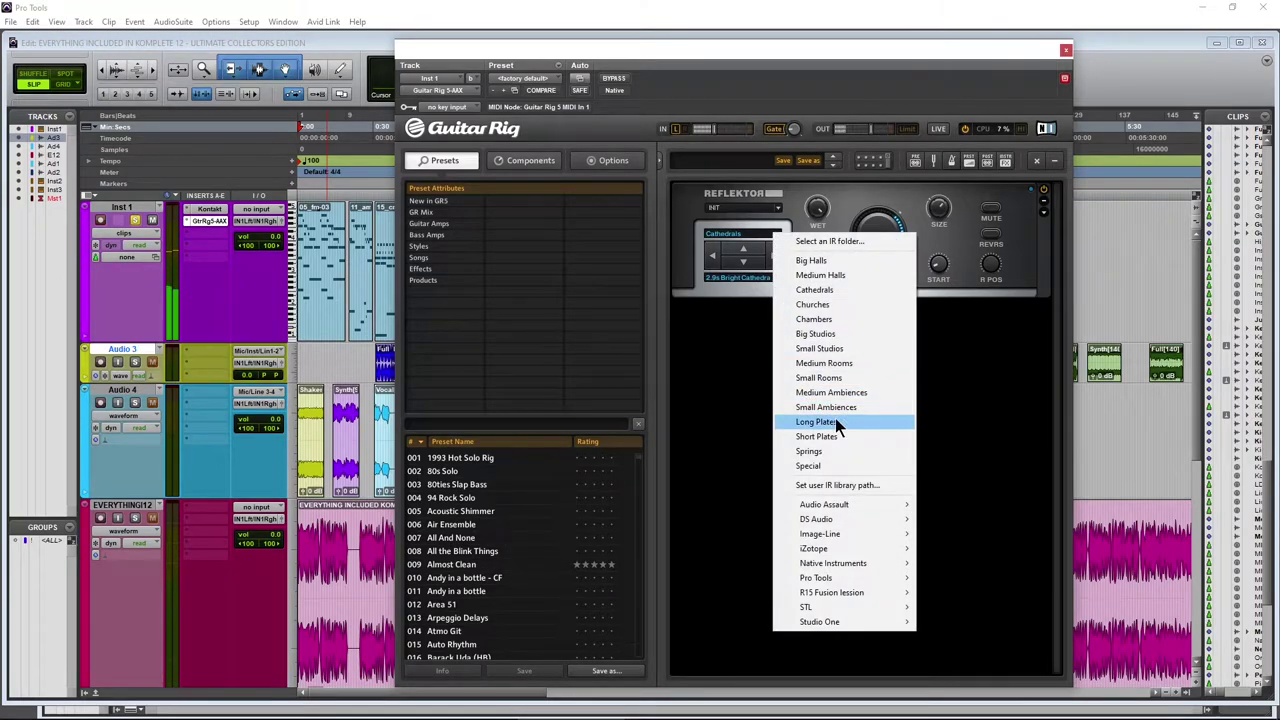
left_click(835, 422)
left_click(776, 280)
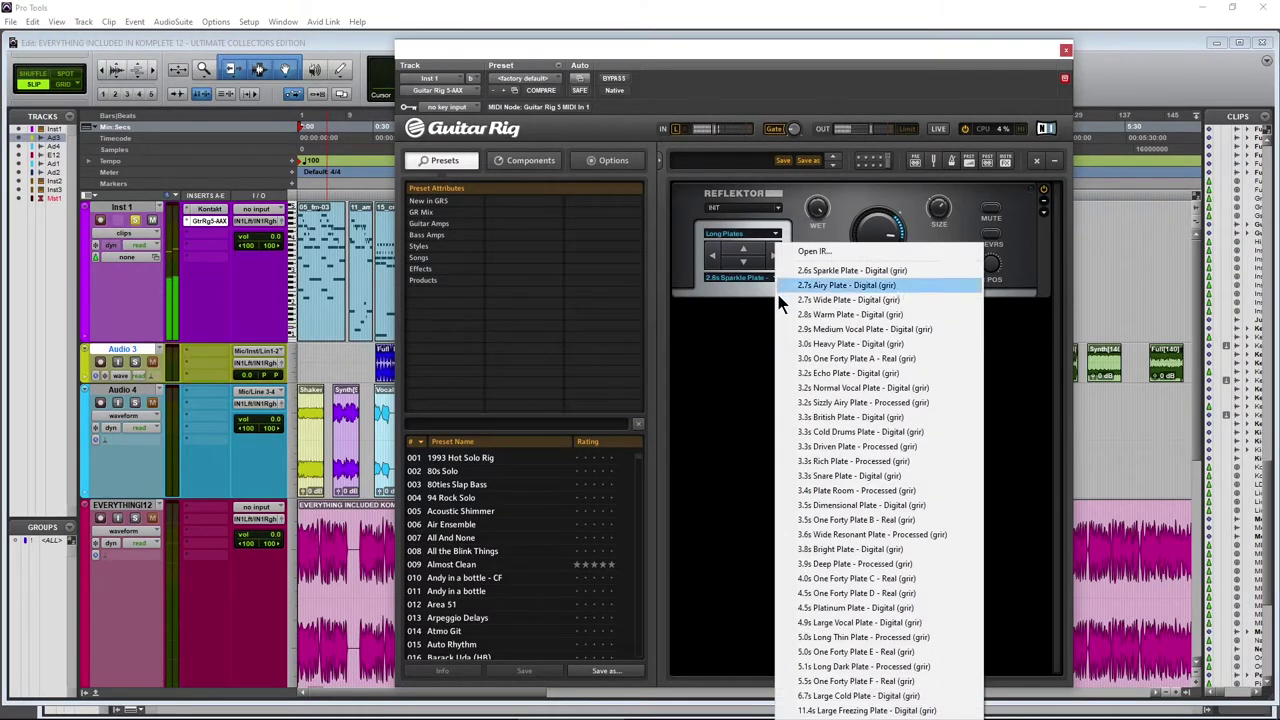
left_click(819, 342)
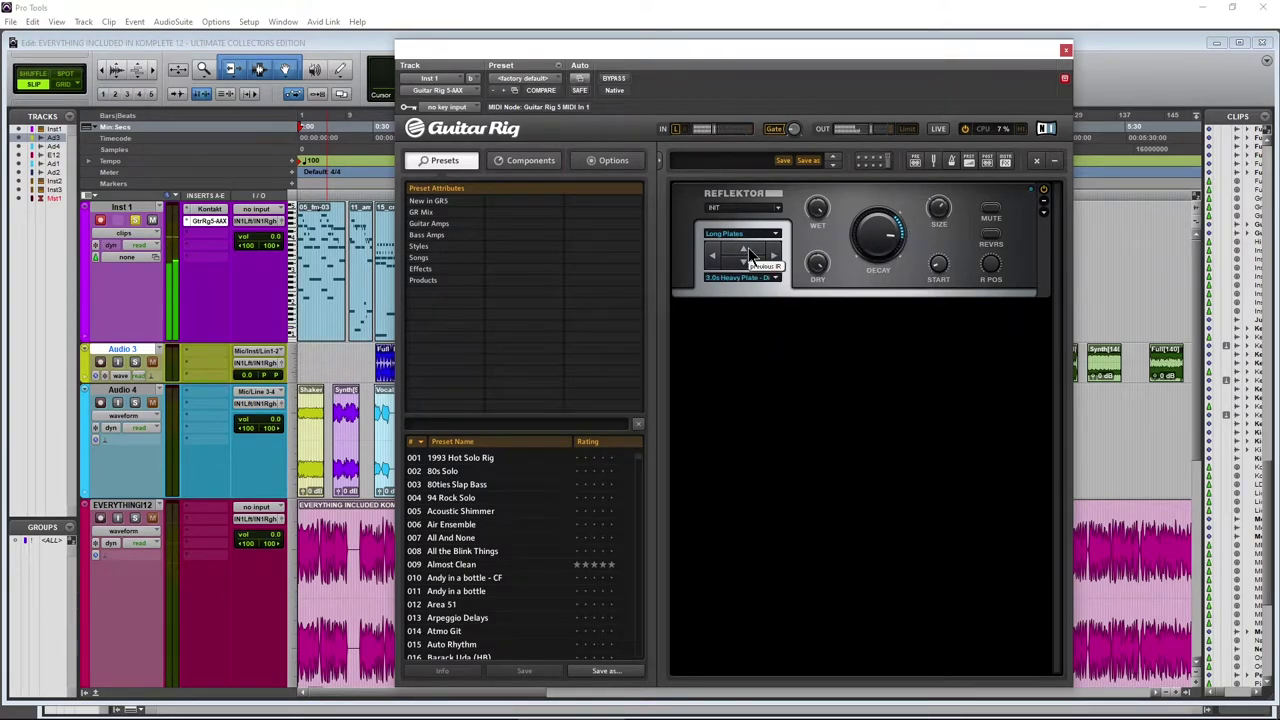
View the Guitar Rig preferences and reverb components, and switch the components to the product view.
left_click(612, 160)
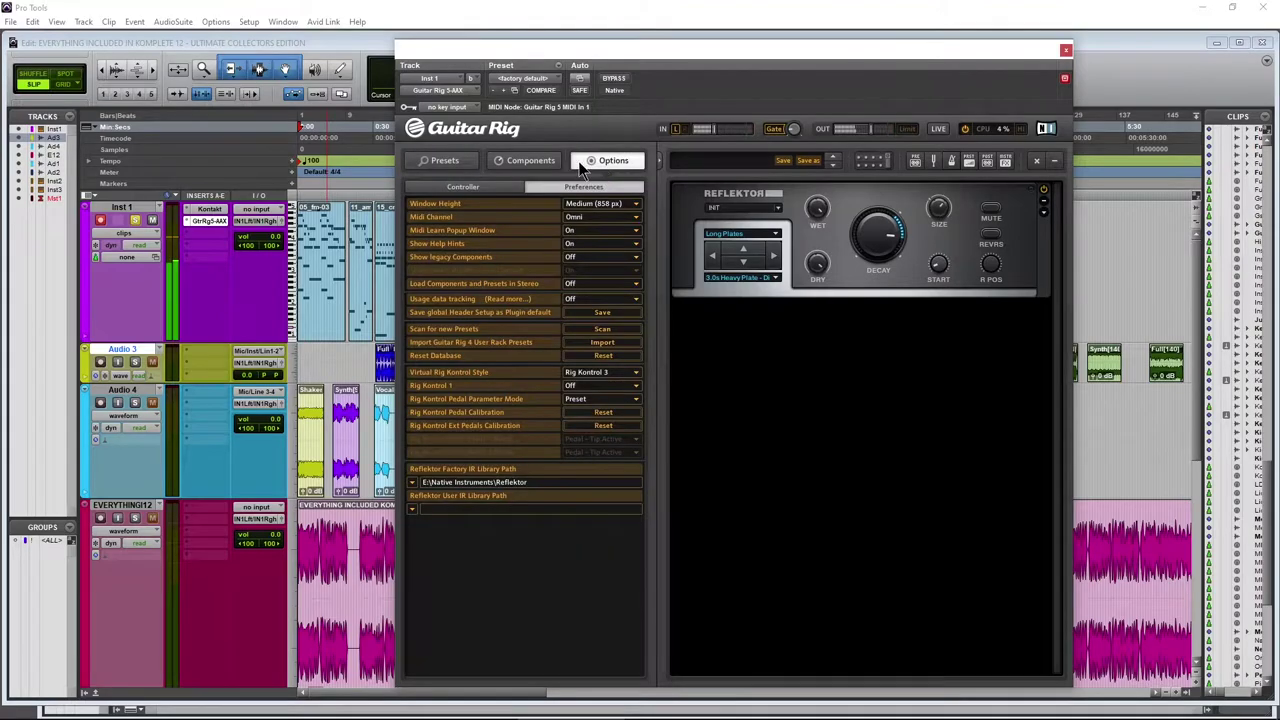
left_click(530, 160)
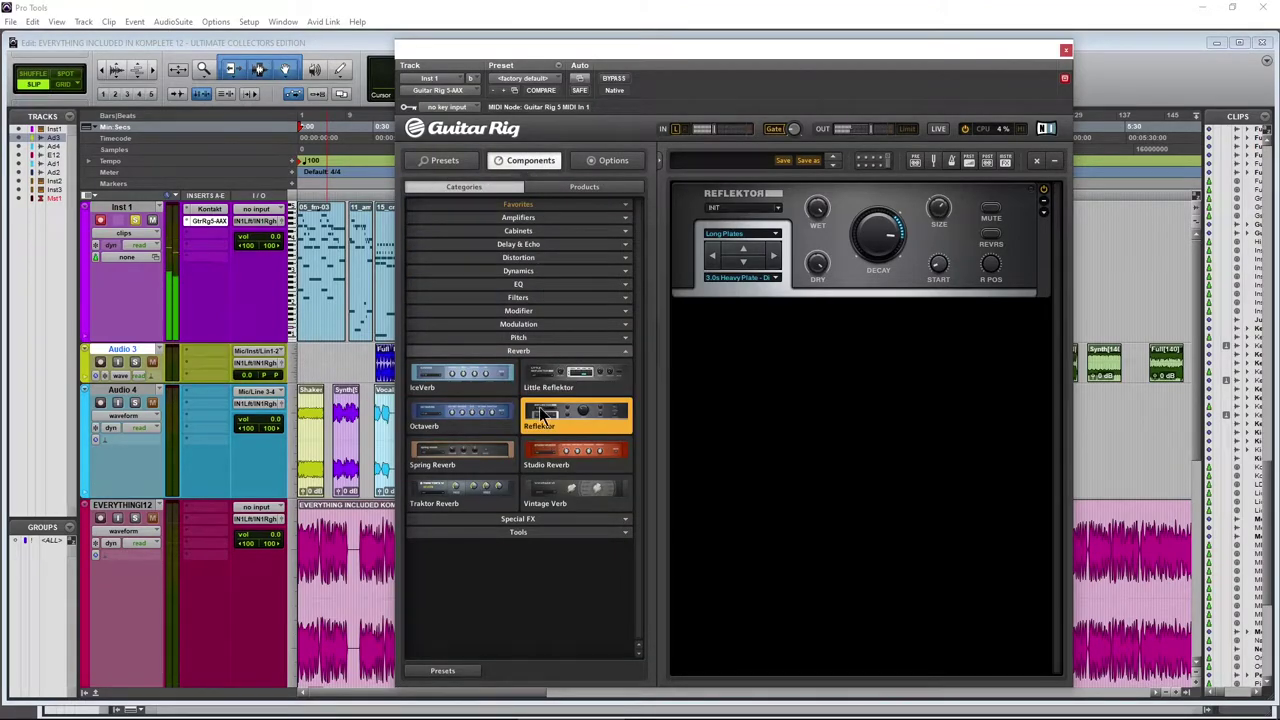
left_click(559, 189)
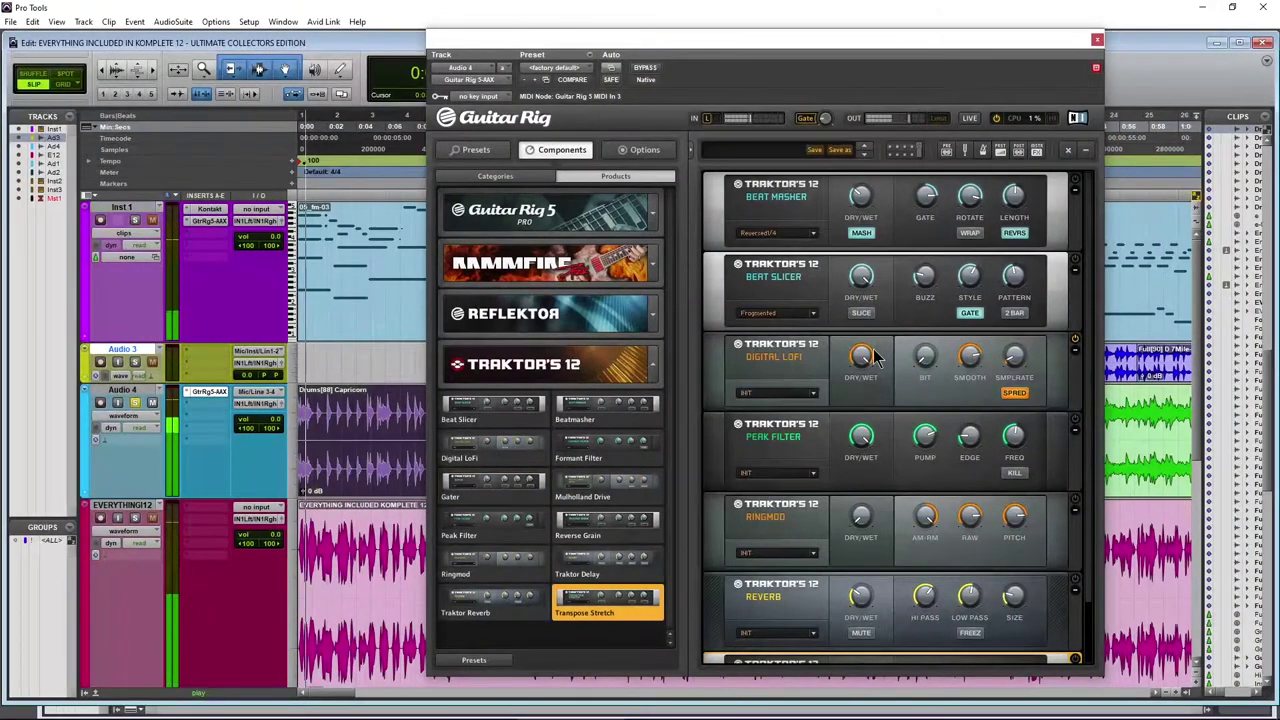
Look through the Traktor's 12 effects in the rack, from Beat Masher to Transpose Stretch.
scroll(993, 295, "up", 1)
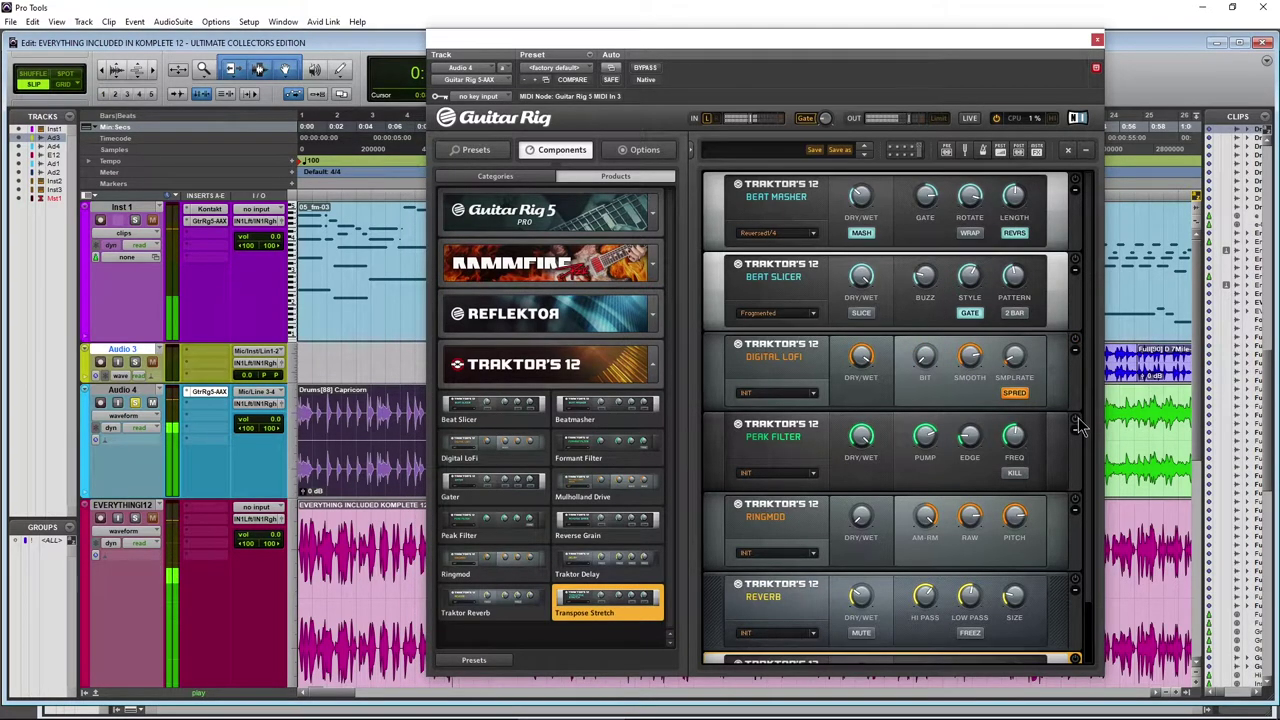
scroll(935, 378, "down", 2)
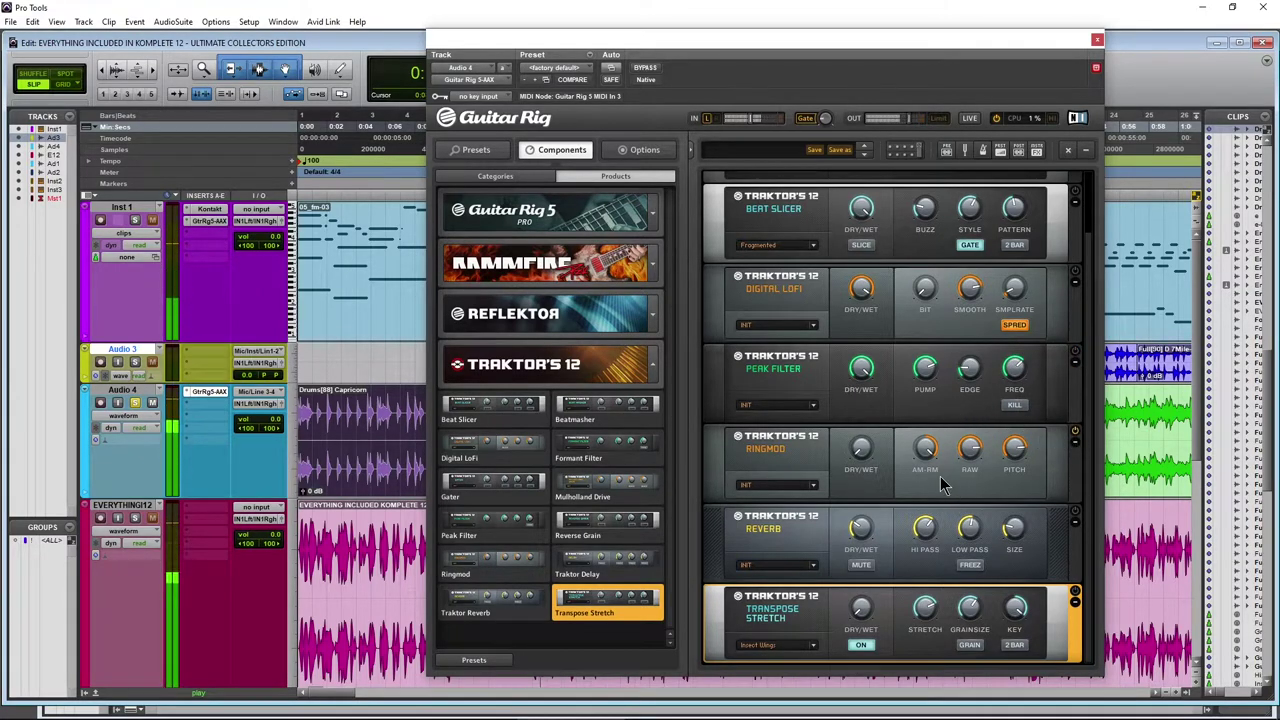
mouse_move(858, 445)
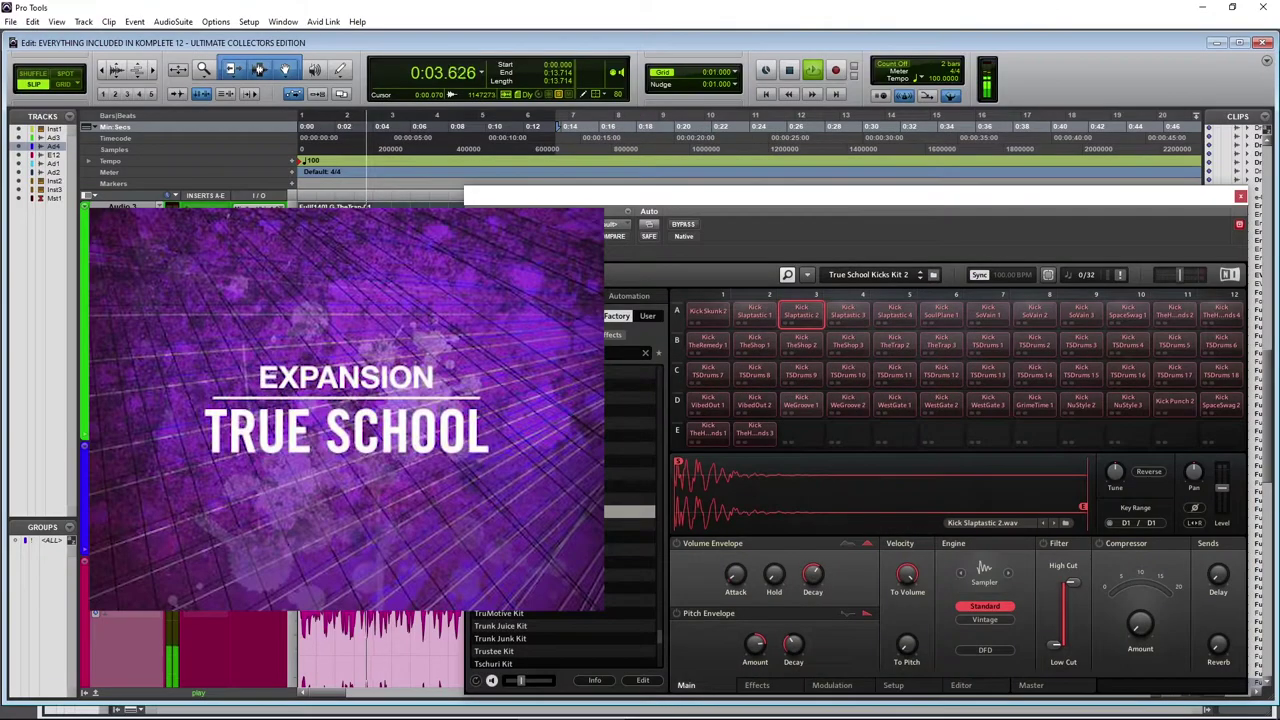
Move the file window higher and open the One Shots folder in the True School samples.
left_click_drag(803, 228, 748, 74)
double_click(744, 248)
double_click(736, 248)
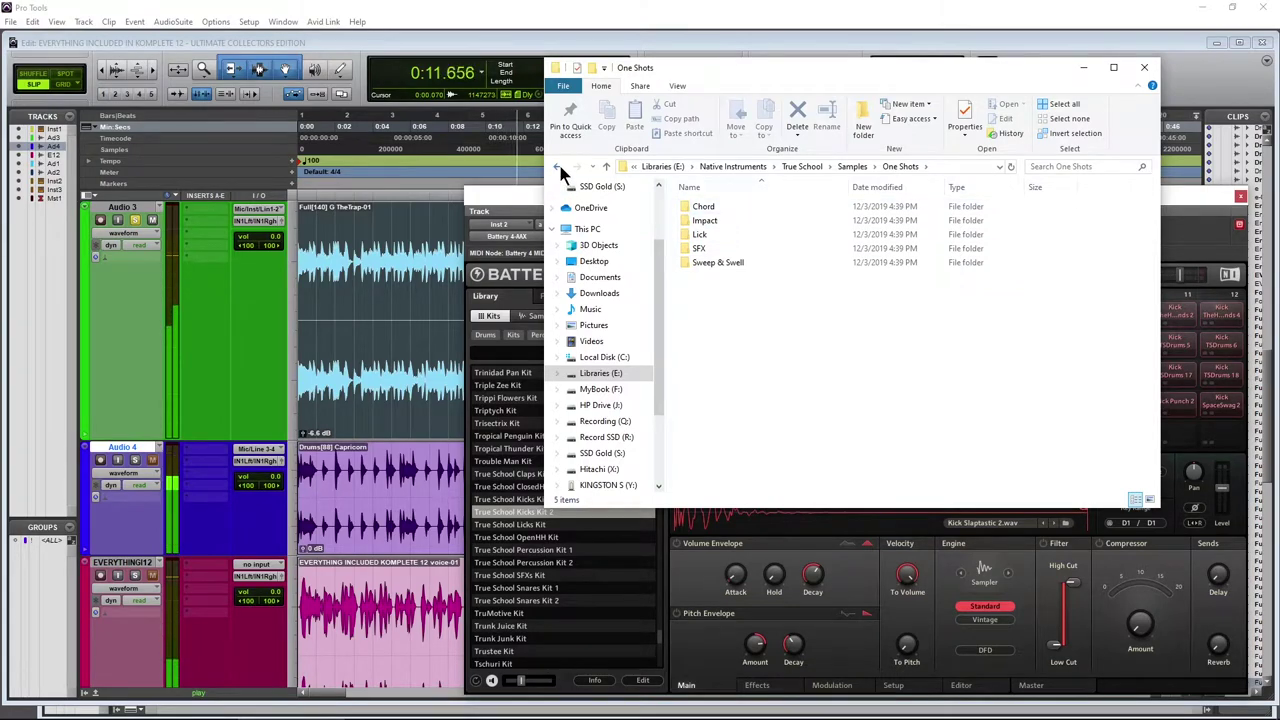
Browse the True School Loops > Construction folders, open the Slaptastic kit, and go back up to Samples.
left_click(557, 166)
left_click(730, 236)
double_click(730, 236)
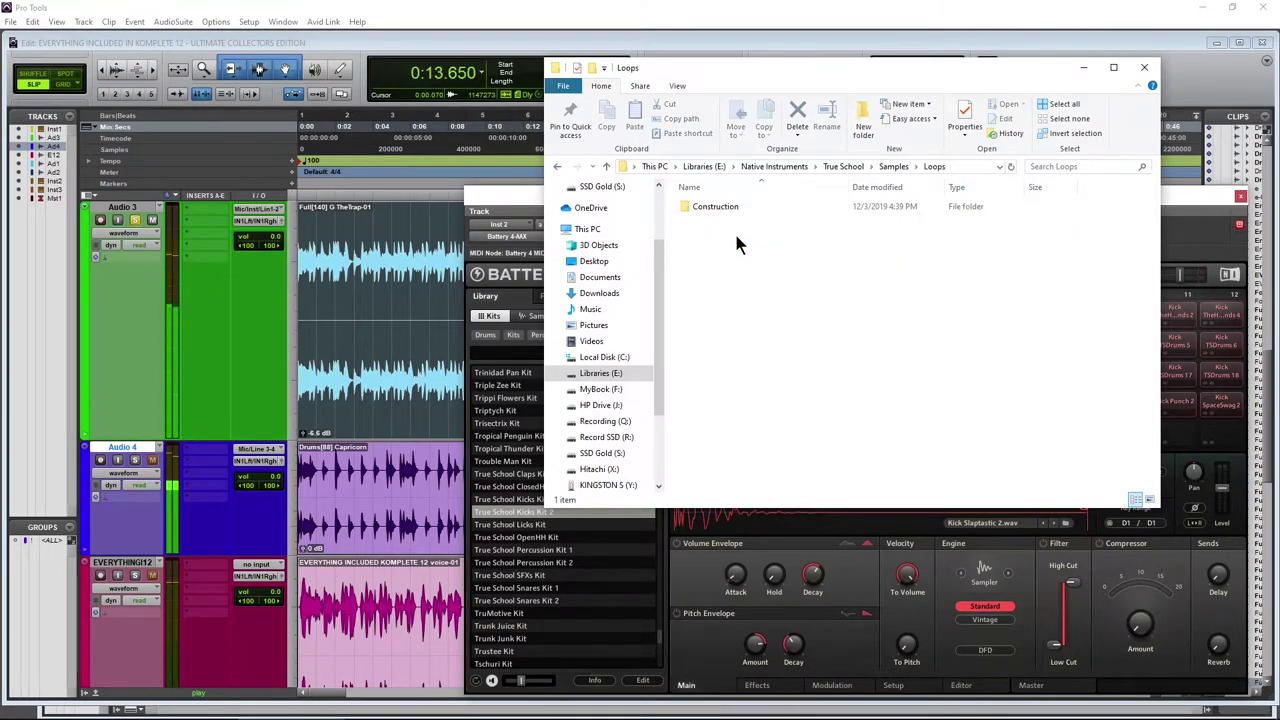
double_click(733, 208)
scroll(743, 300, "down", 5)
double_click(743, 358)
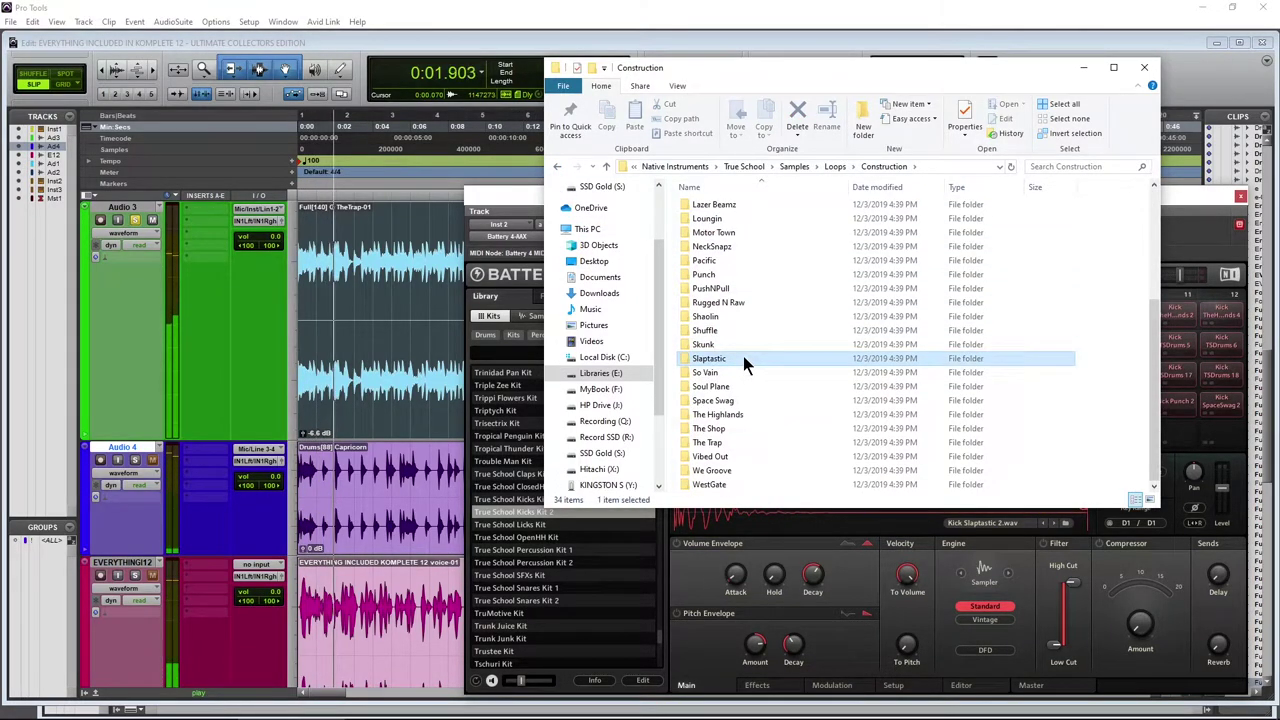
left_click(557, 166)
left_click(557, 166)
left_click(557, 166)
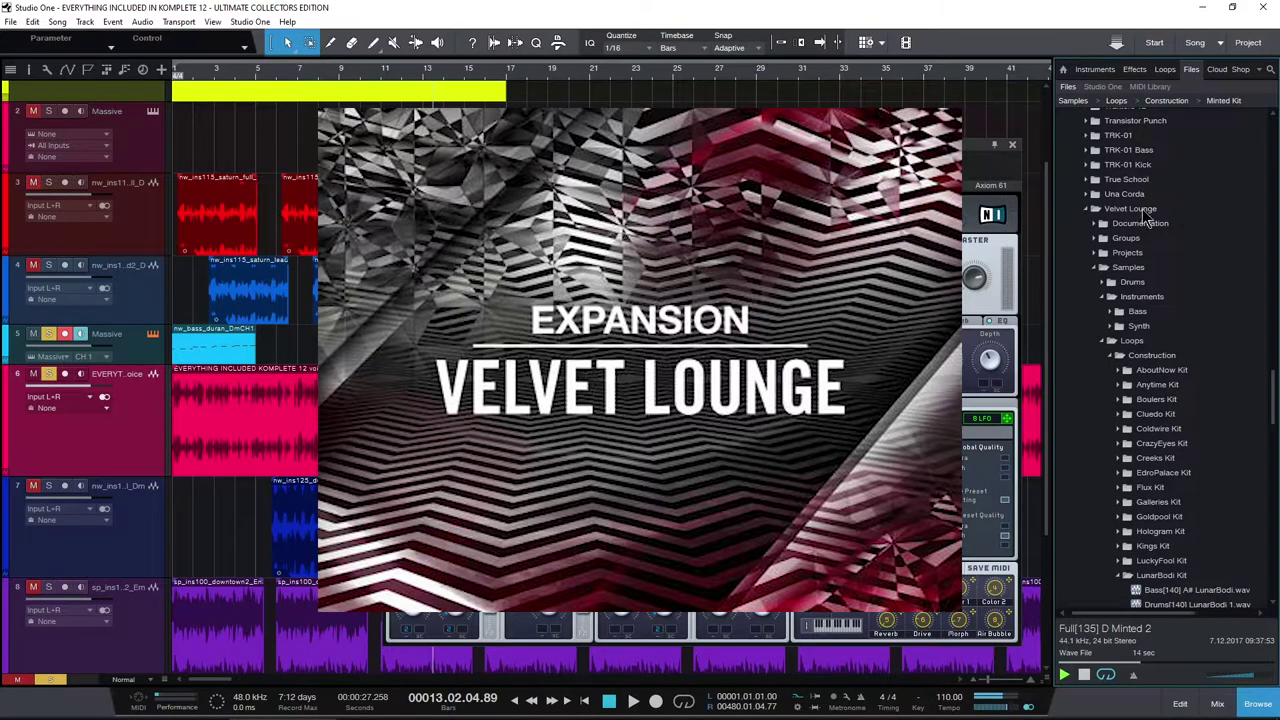
Browse the Velvet Lounge construction kits and loop files in Studio One.
scroll(1163, 340, "down", 3)
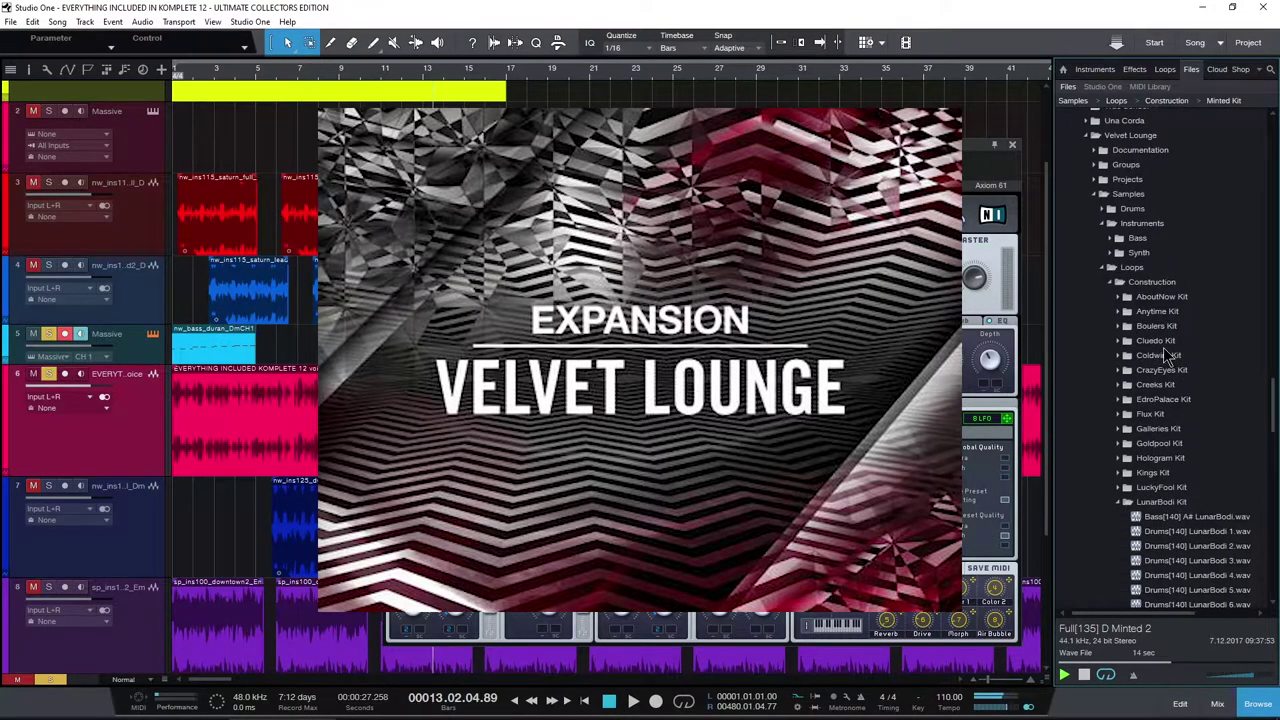
scroll(1164, 354, "down", 2)
scroll(1163, 348, "down", 10)
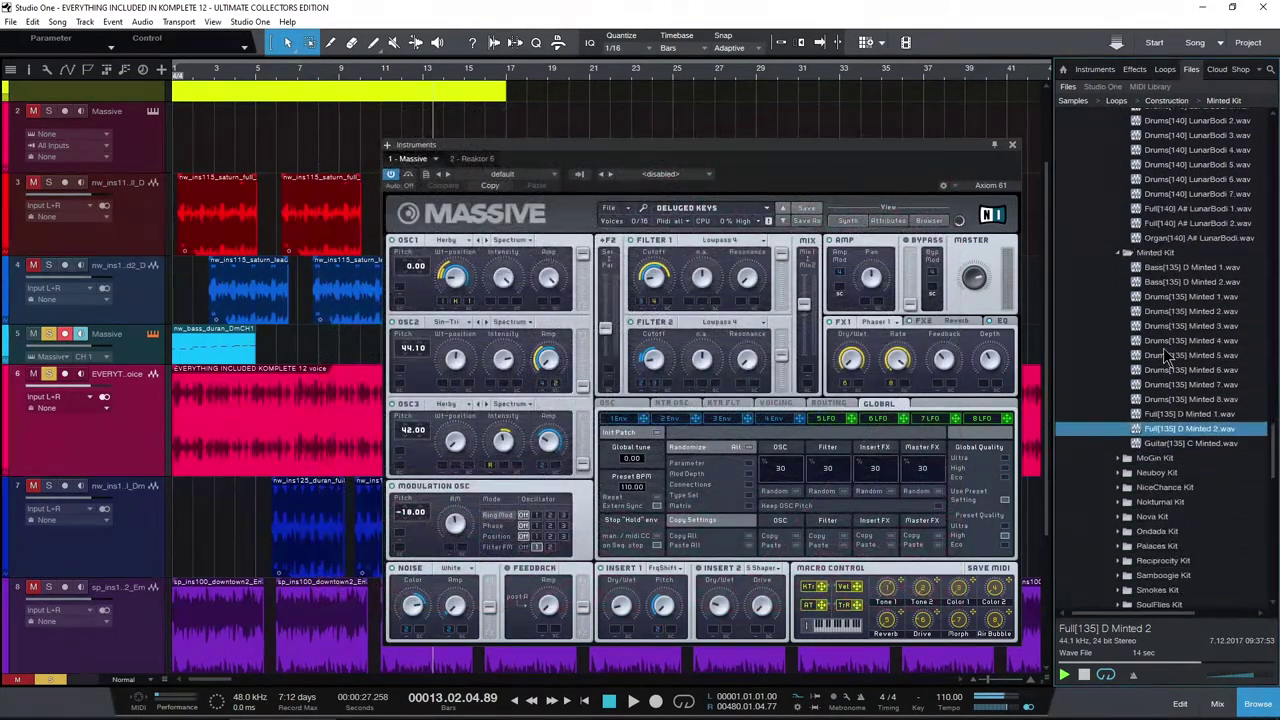
scroll(1163, 348, "down", 4)
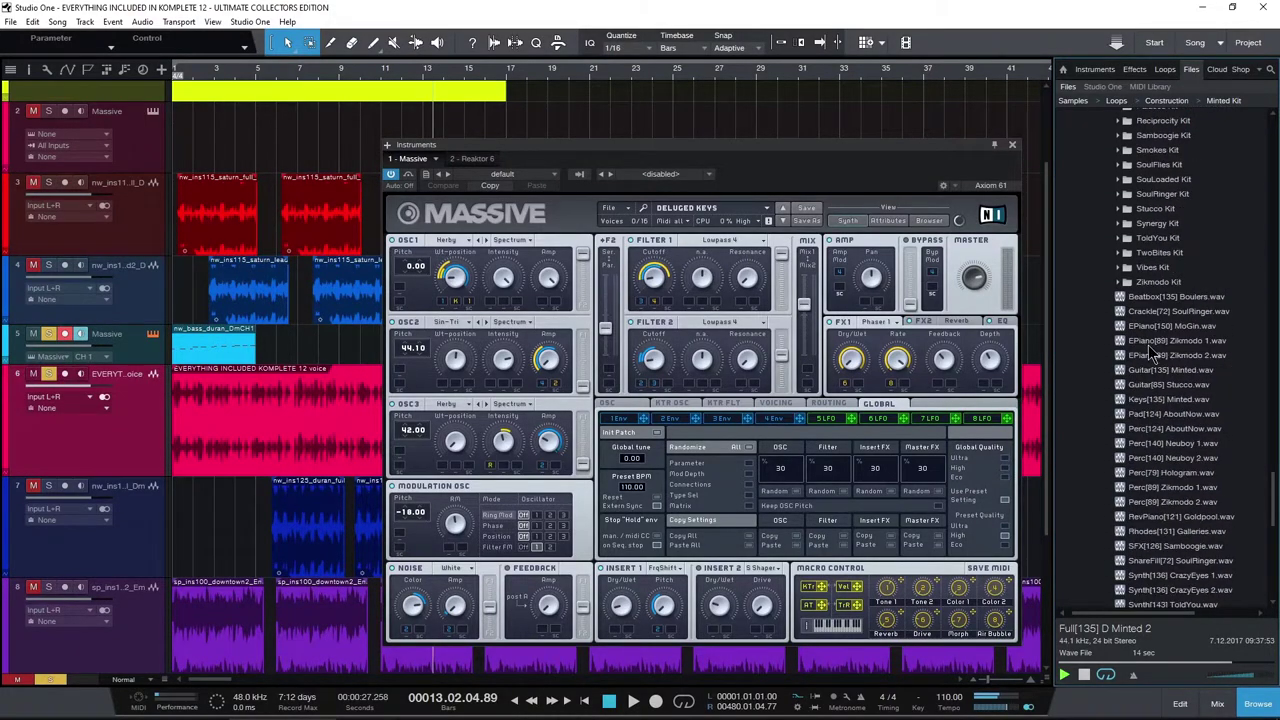
Show the Reaktor Prism instrument, move its window clear of the browser, and browse the remaining Velvet Lounge loops and Sounds folders.
left_click(466, 158)
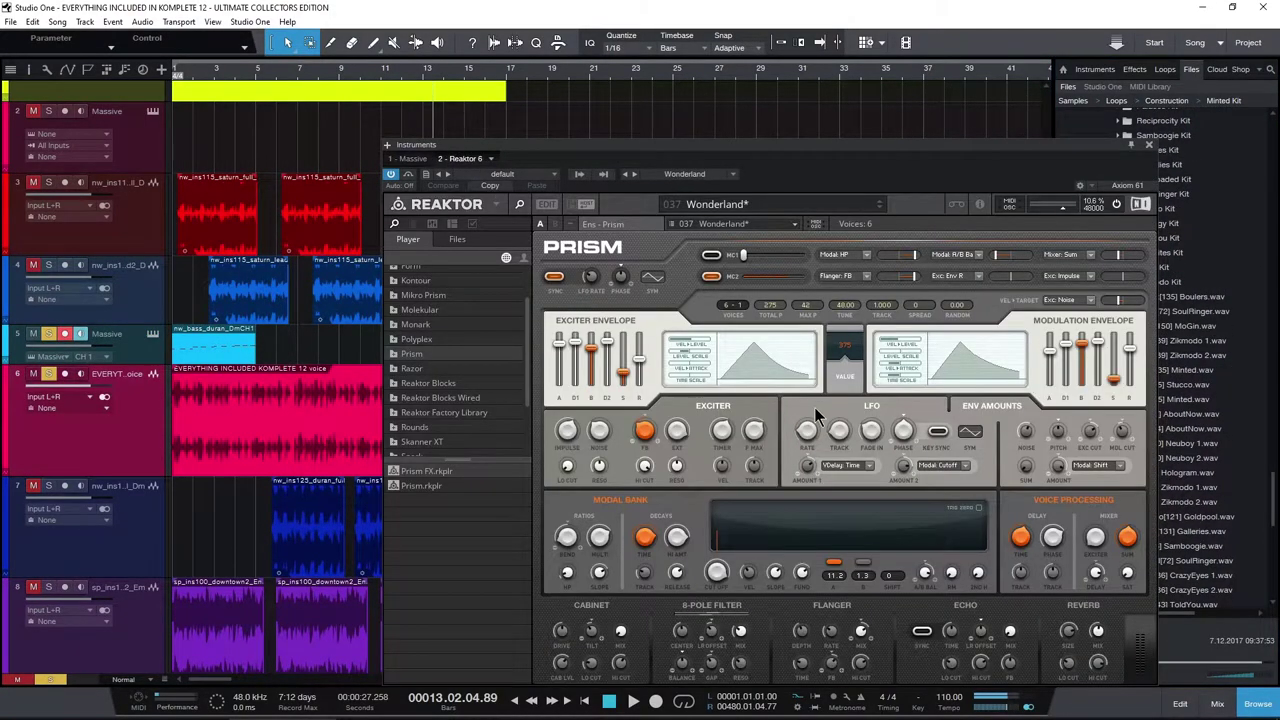
left_click_drag(766, 149, 638, 145)
scroll(1163, 432, "down", 4)
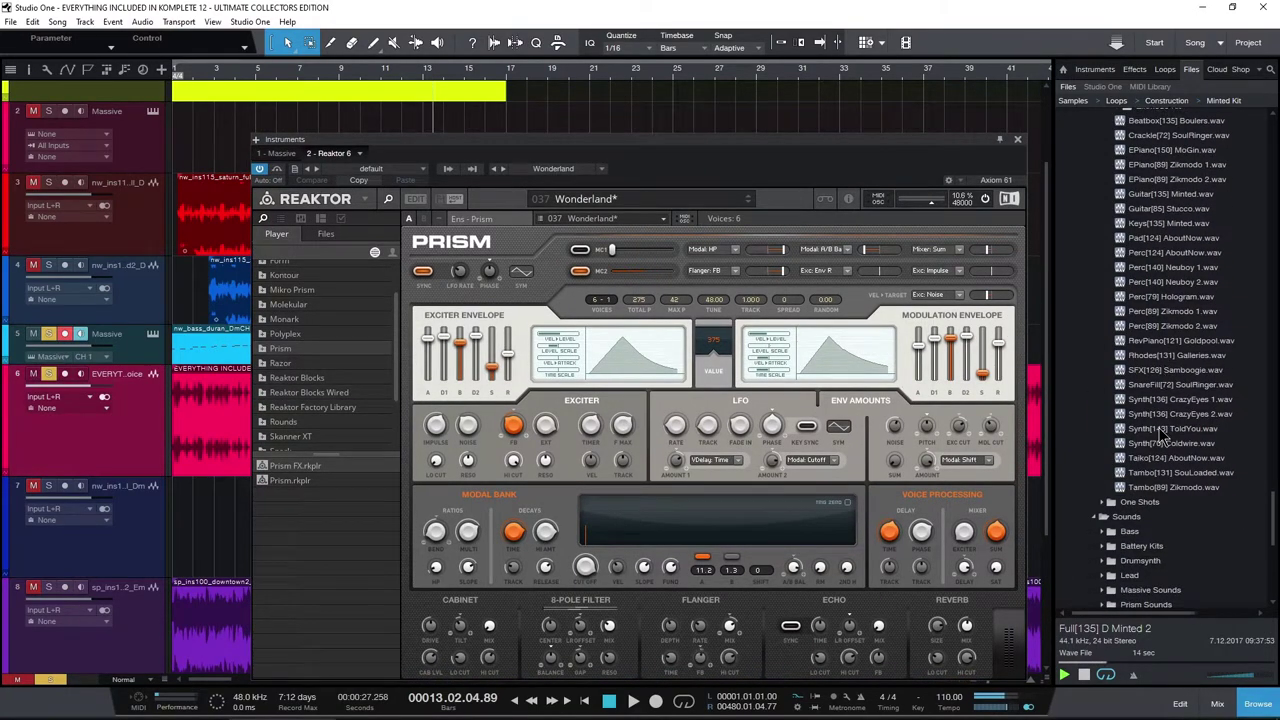
scroll(1163, 432, "down", 2)
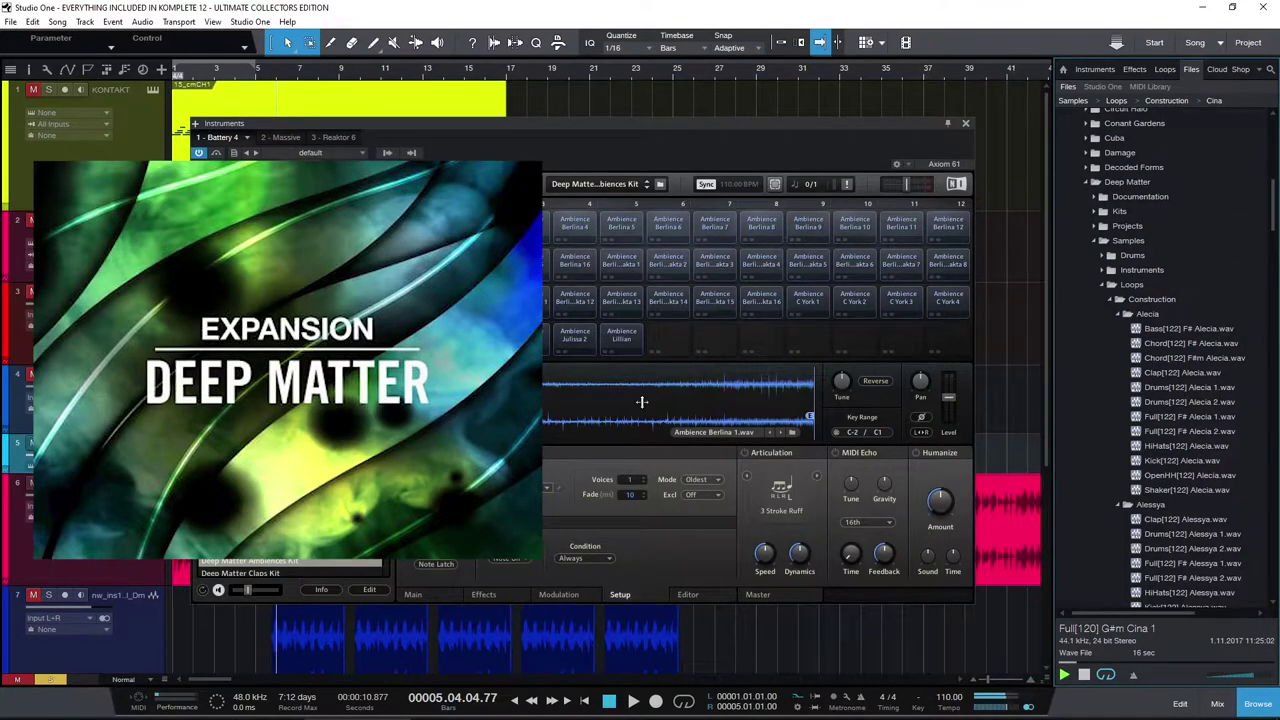
Browse the Deep Matter construction loops, and switch the instrument view to Massive and Reaktor 6.
left_click_drag(1275, 220, 1276, 266)
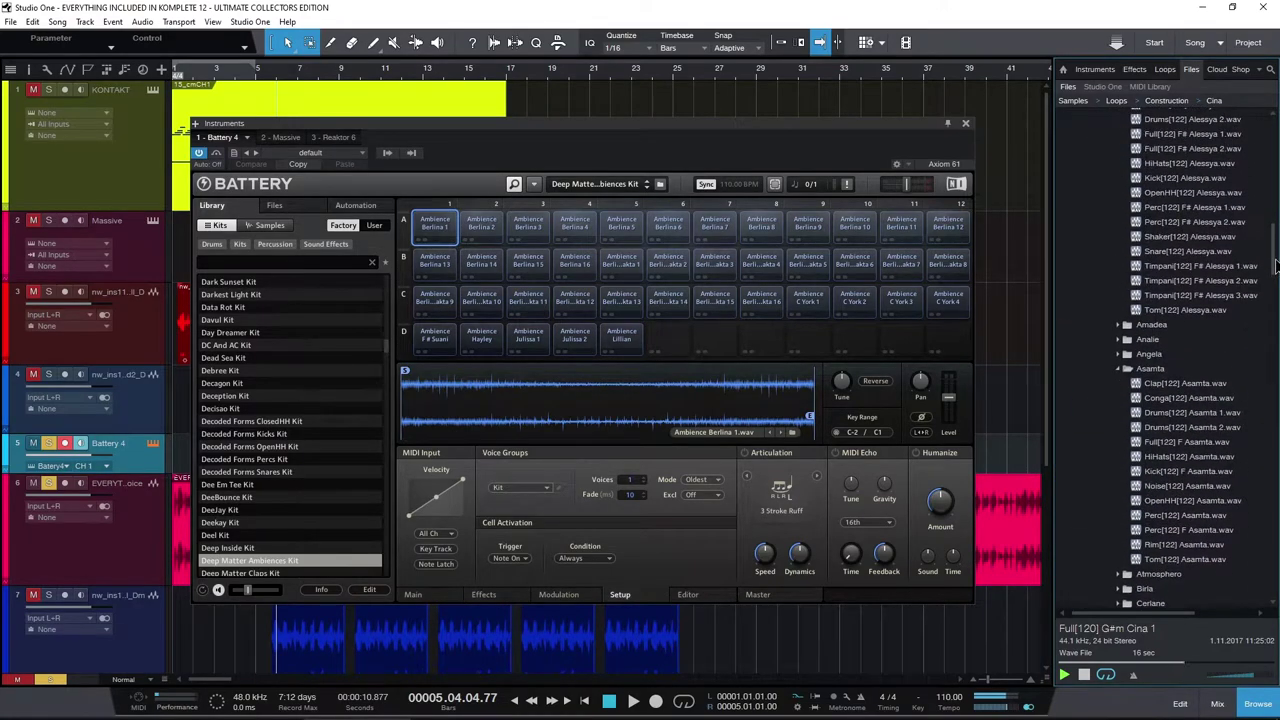
left_click(283, 138)
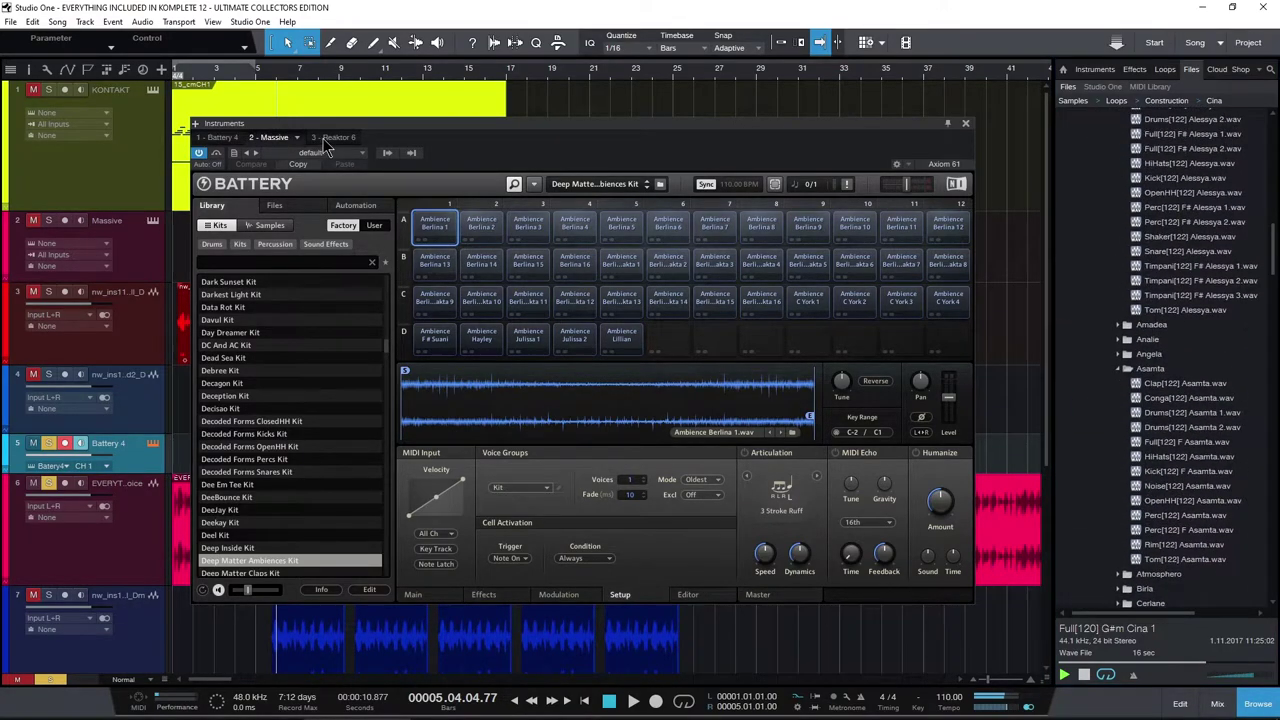
left_click(335, 140)
left_click_drag(402, 131, 449, 140)
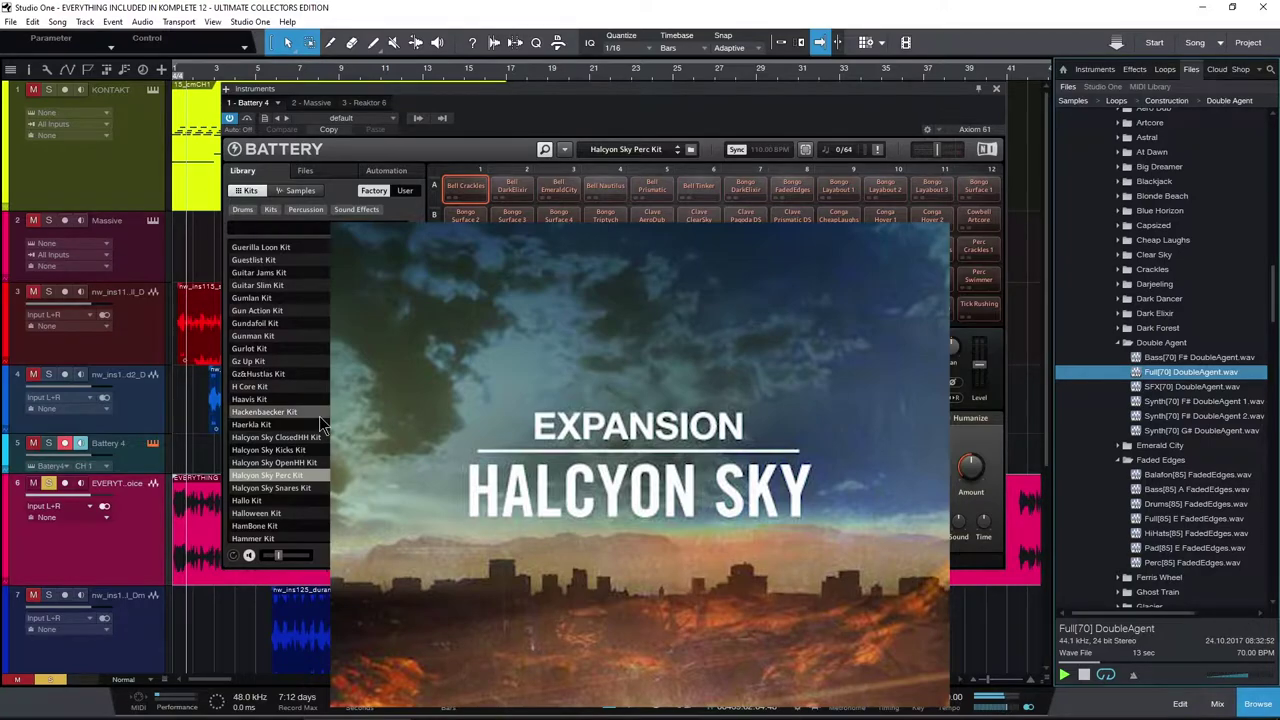
Browse the Halcyon Sky folders and its Construction loops, including Double Agent and Faded Edges.
scroll(1188, 345, "down", 2)
scroll(1188, 345, "up", 10)
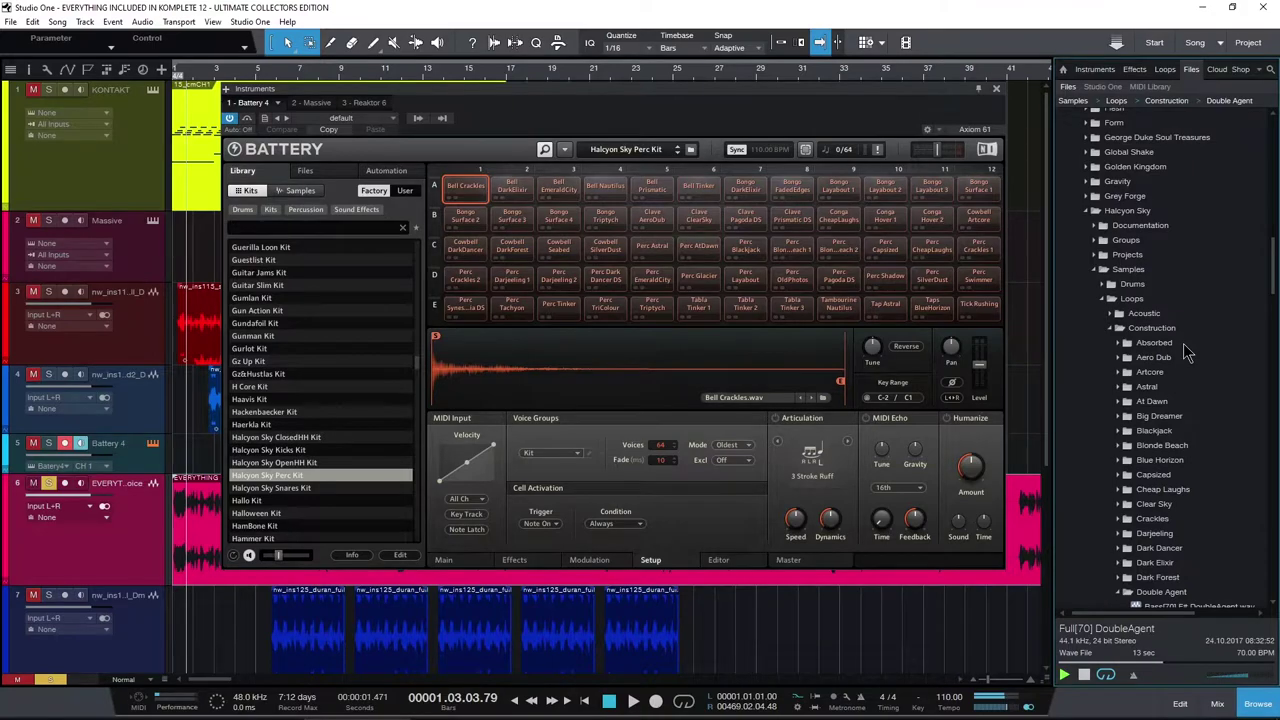
scroll(1185, 352, "down", 10)
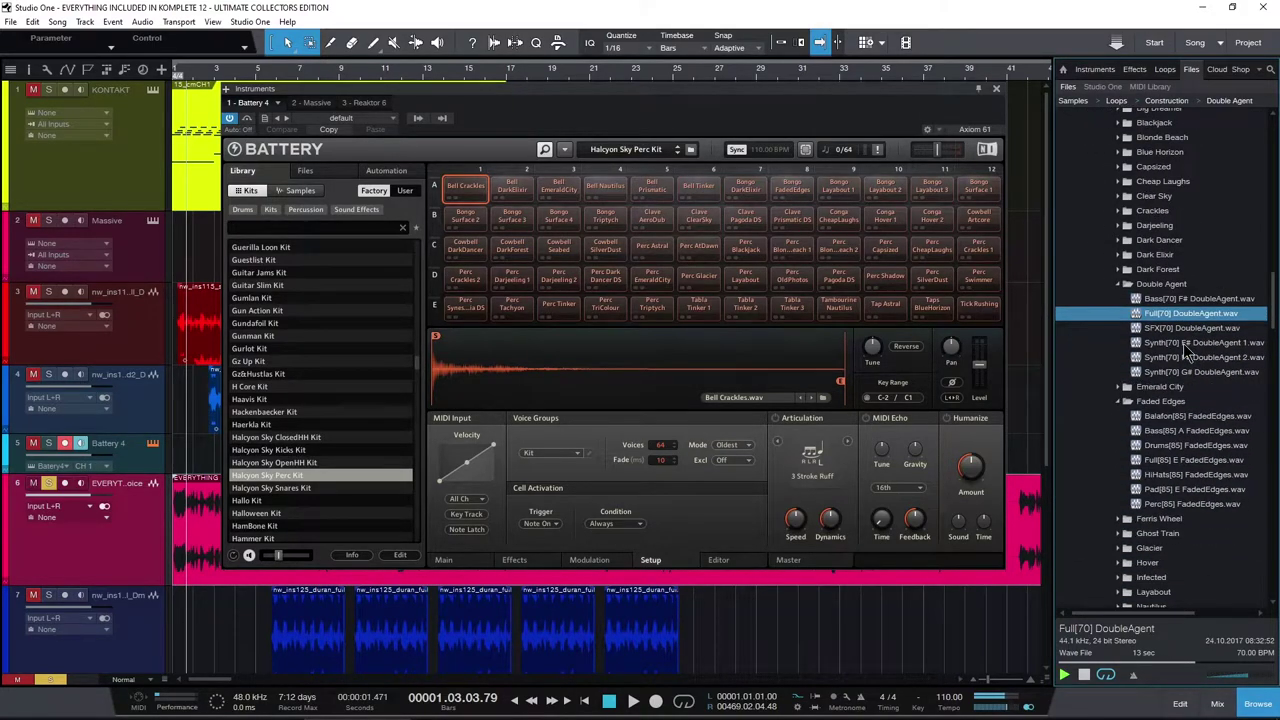
View the Massive and Reaktor Prism instruments, and look further through the Halcyon Sky construction folders.
left_click(316, 102)
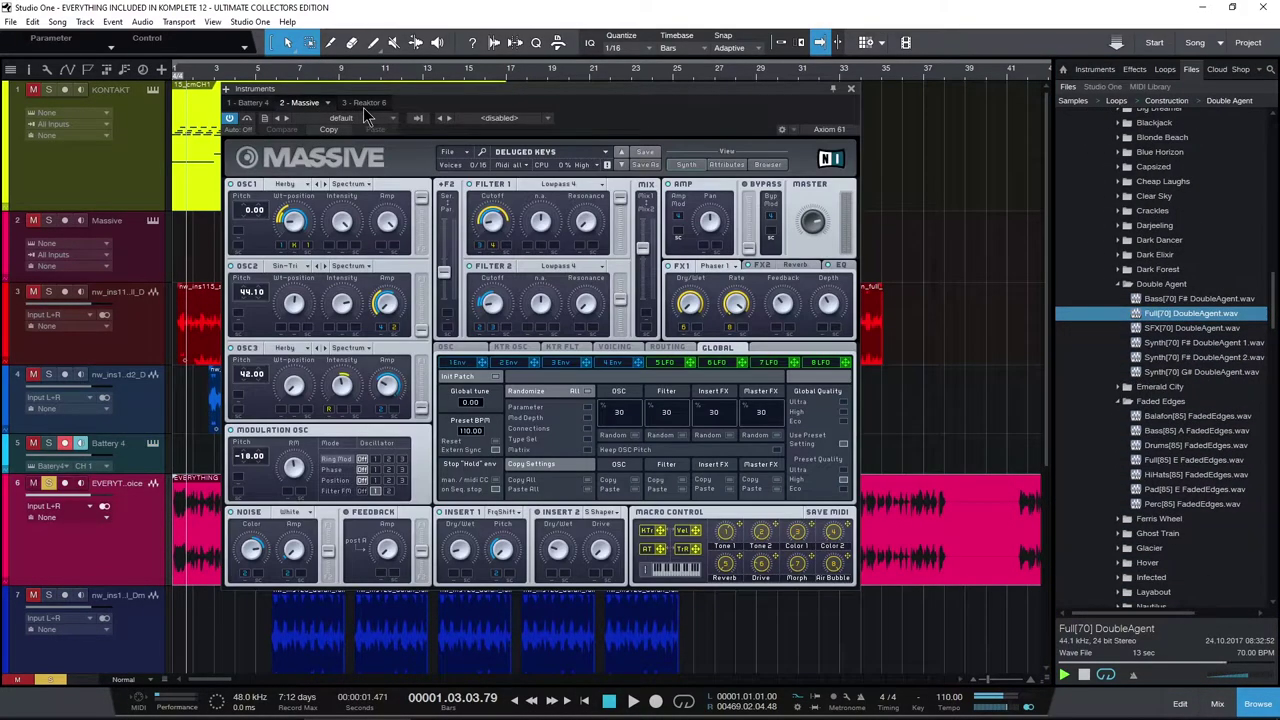
left_click(366, 104)
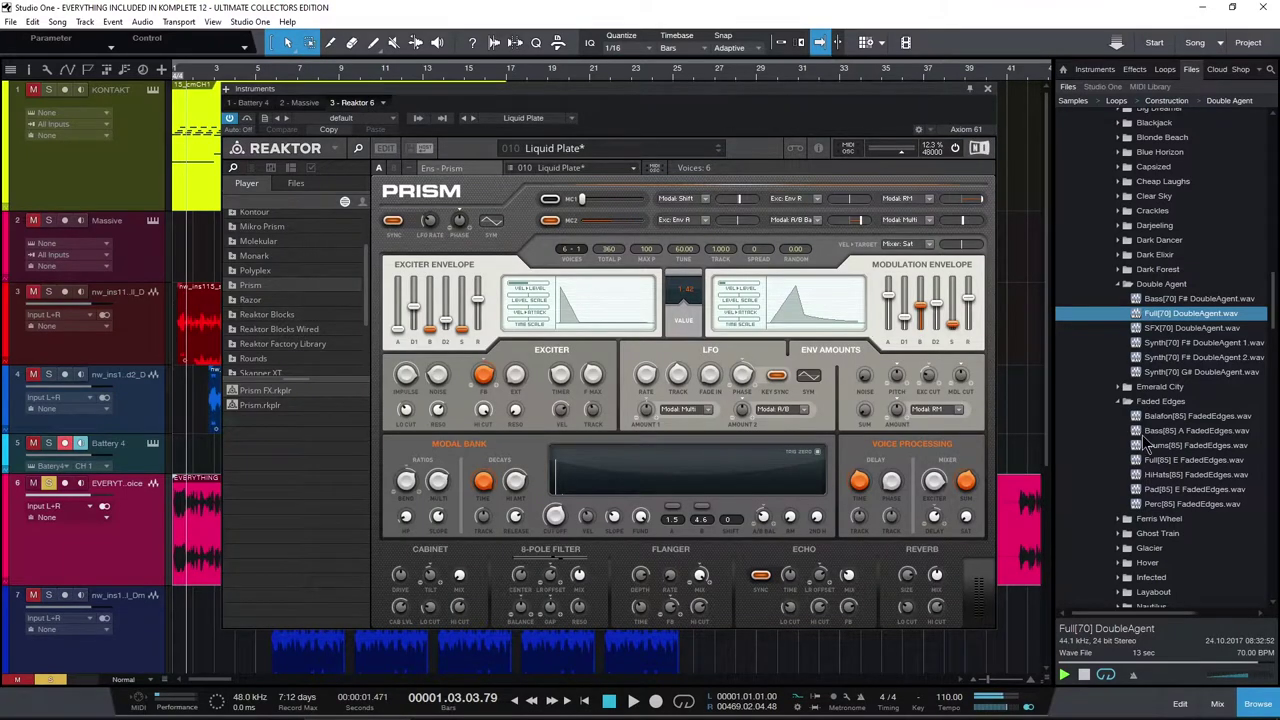
scroll(1104, 450, "down", 6)
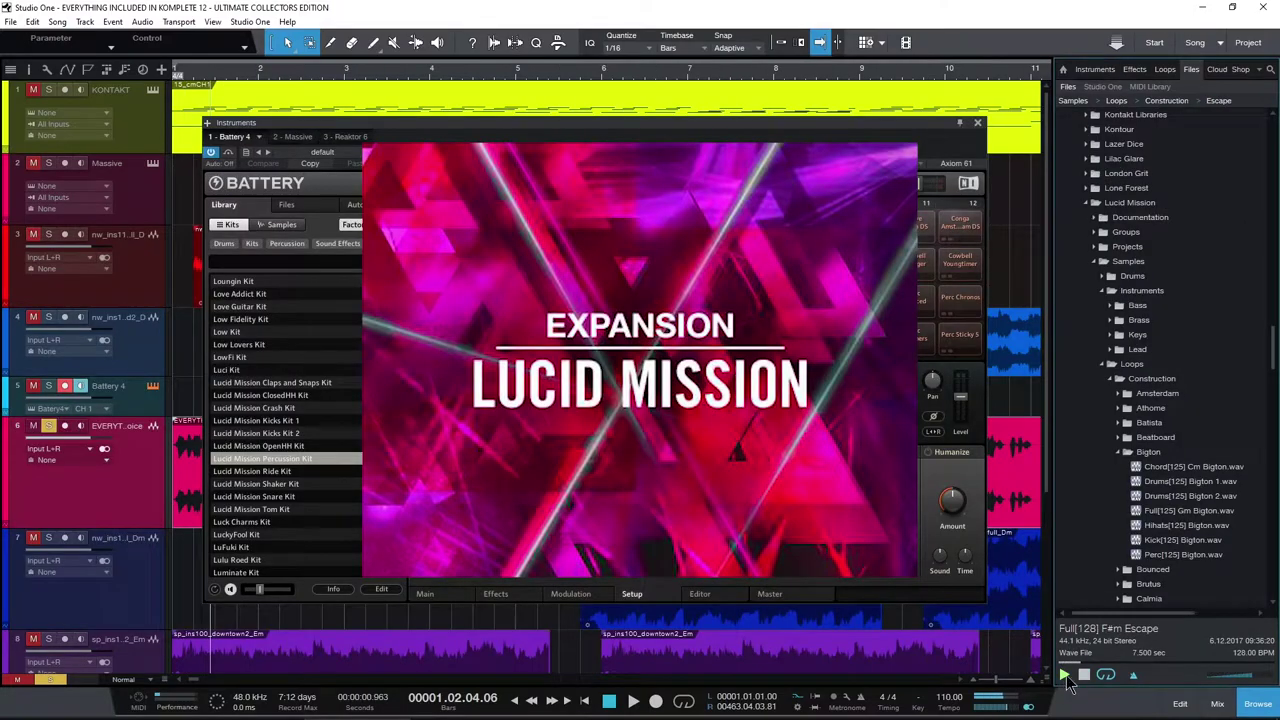
Browse the Lucid Mission construction folders, including Dualistic, Escape and Feelgood.
scroll(1182, 270, "down", 6)
scroll(1182, 335, "down", 4)
scroll(1182, 342, "down", 2)
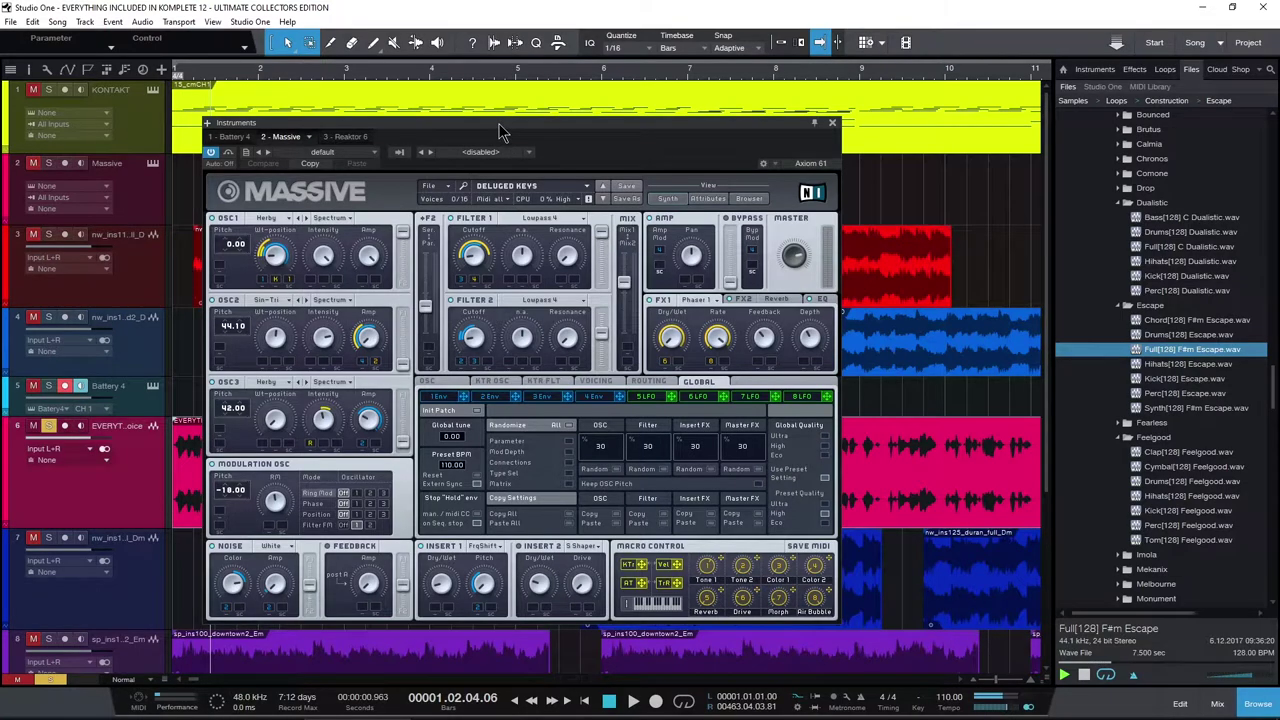
scroll(1212, 508, "down", 6)
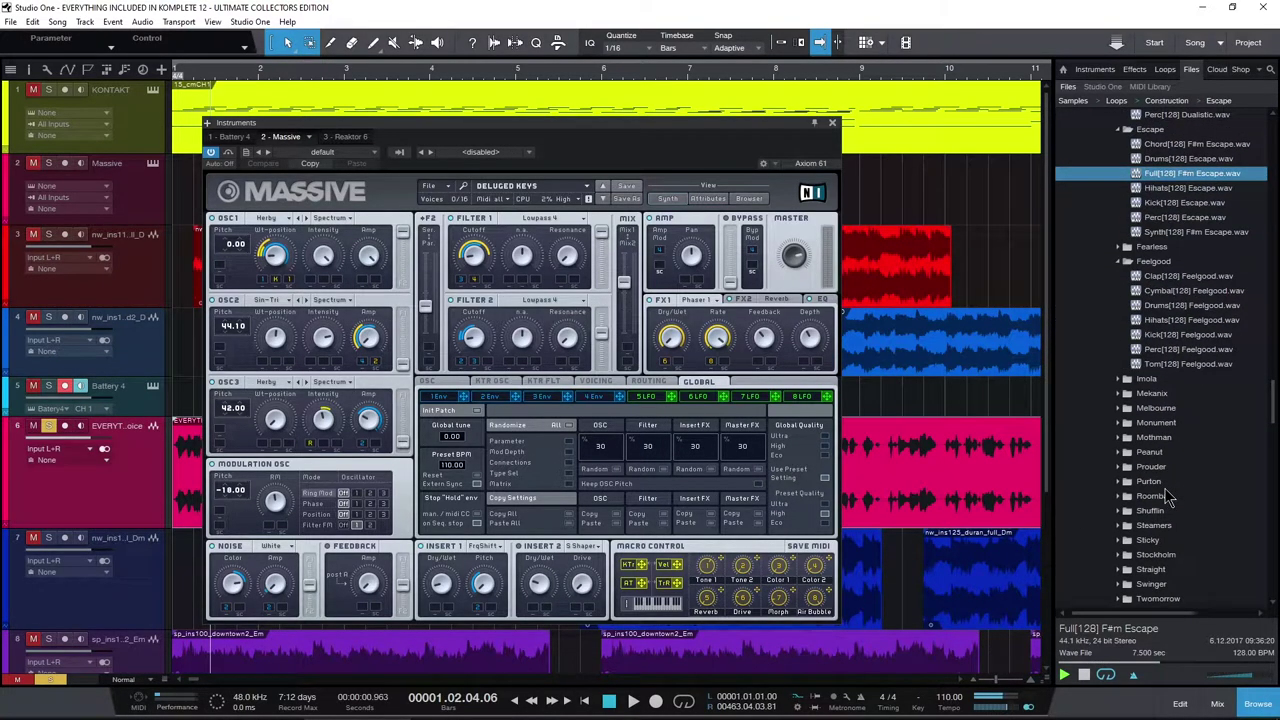
Browse the remaining Lucid Mission folders and the Neon Drive construction folders, including Bubblegum, and view the Massive and Reaktor 6 instruments.
scroll(1170, 497, "down", 2)
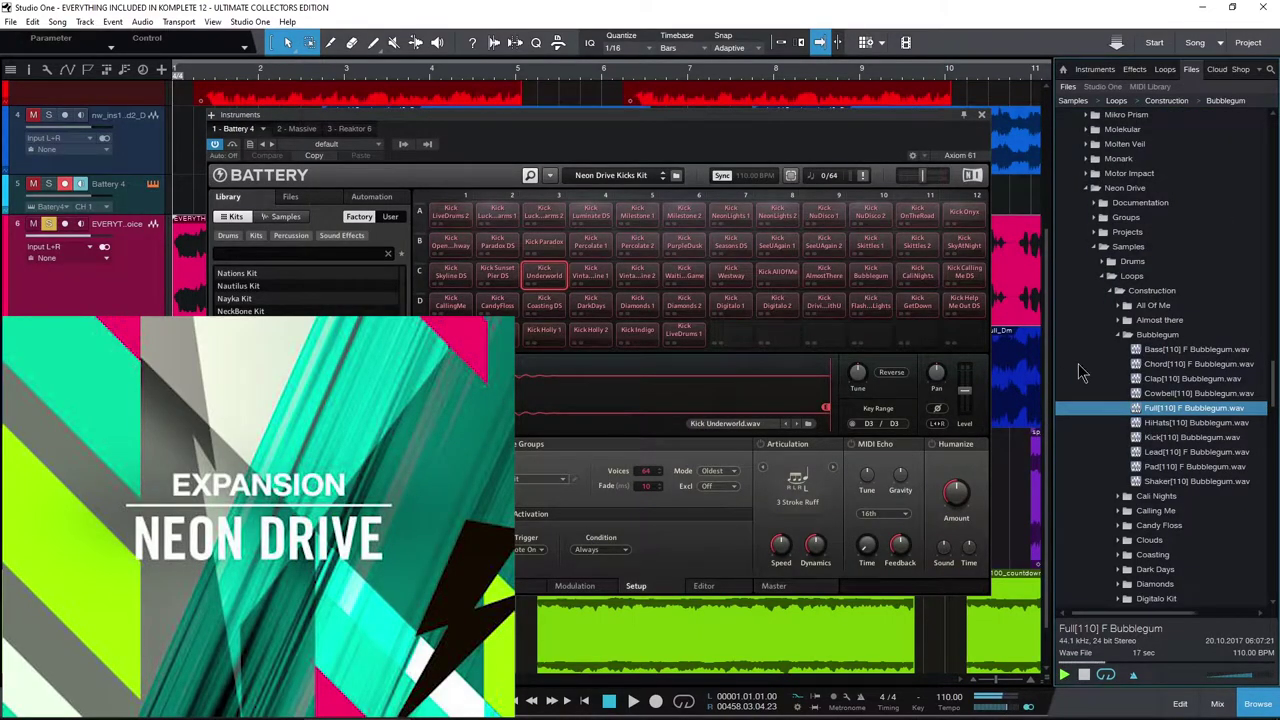
scroll(1169, 343, "down", 1)
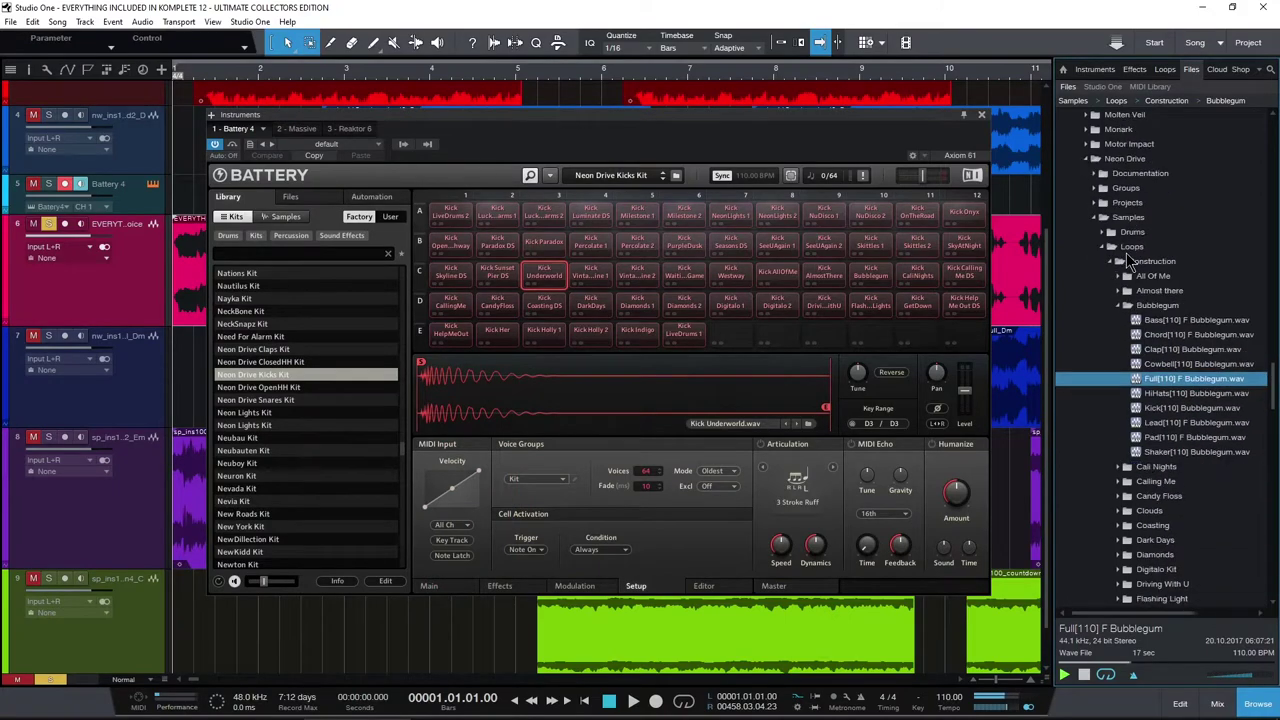
scroll(1130, 260, "down", 7)
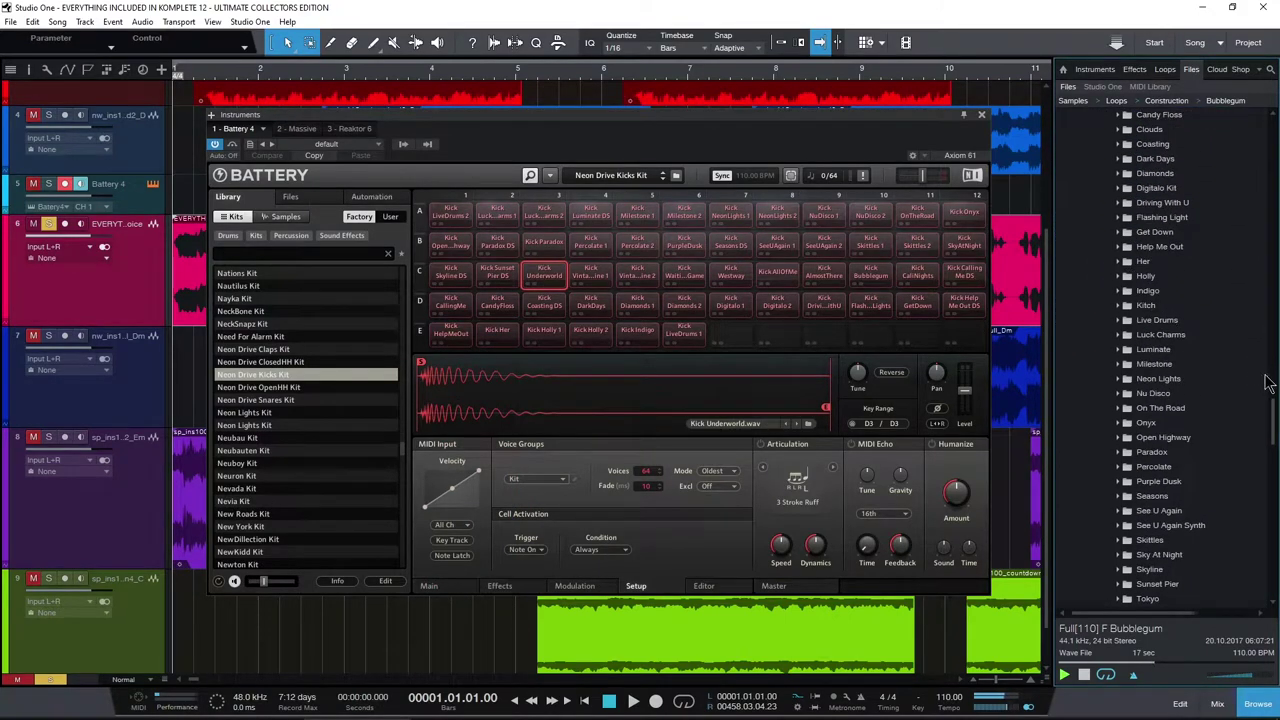
left_click_drag(1273, 415, 1274, 386)
left_click(298, 130)
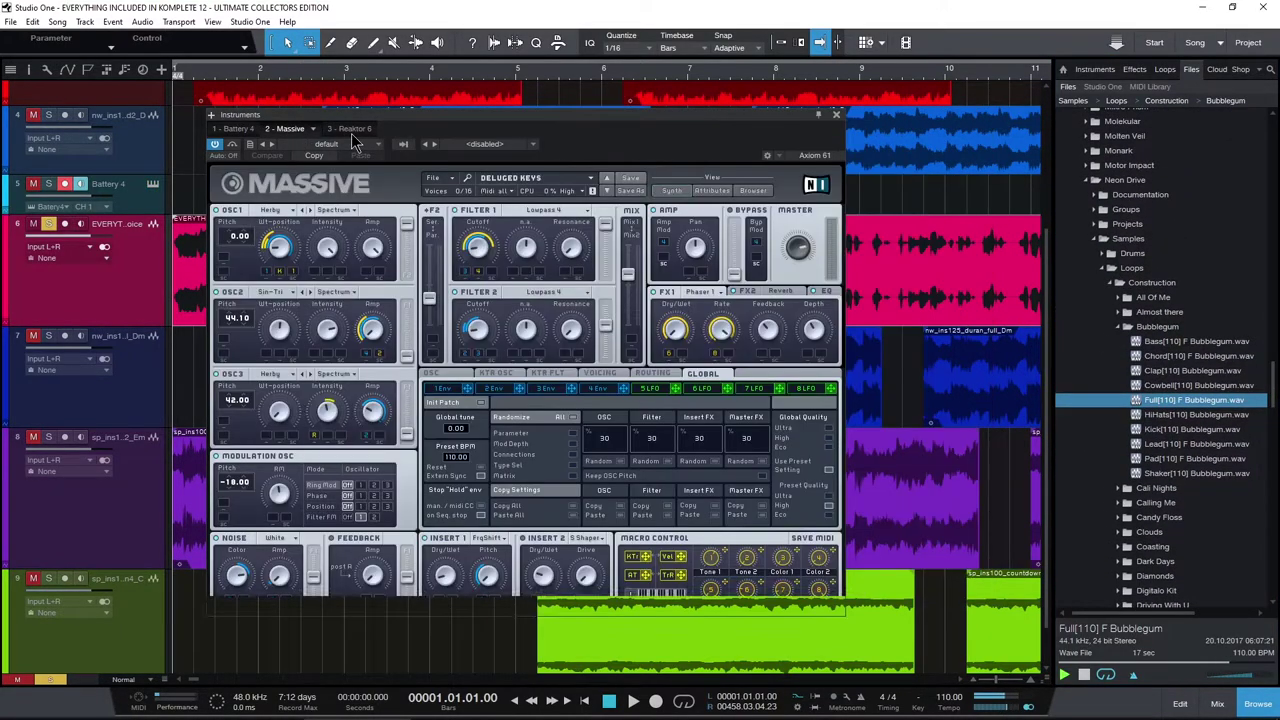
left_click(350, 131)
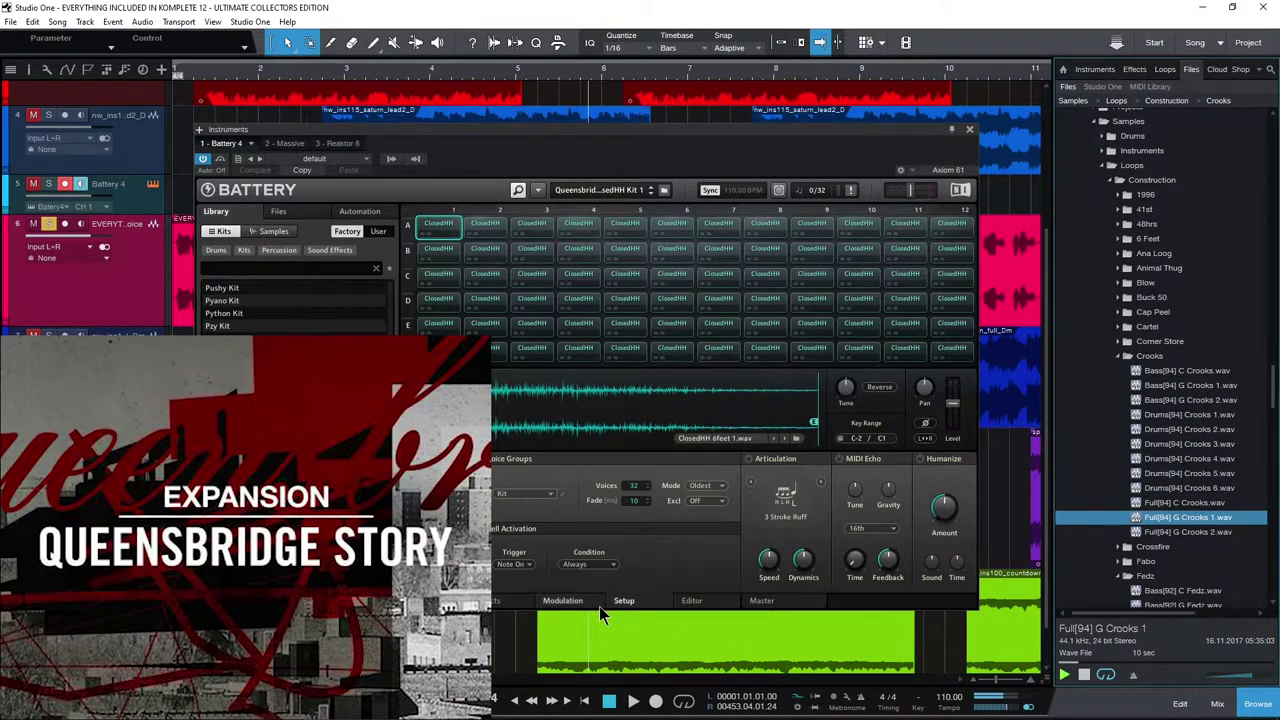
Browse the Queensbridge Story construction folders, including Crooks and Fedz, and switch the instrument view to Massive.
scroll(1175, 430, "up", 3)
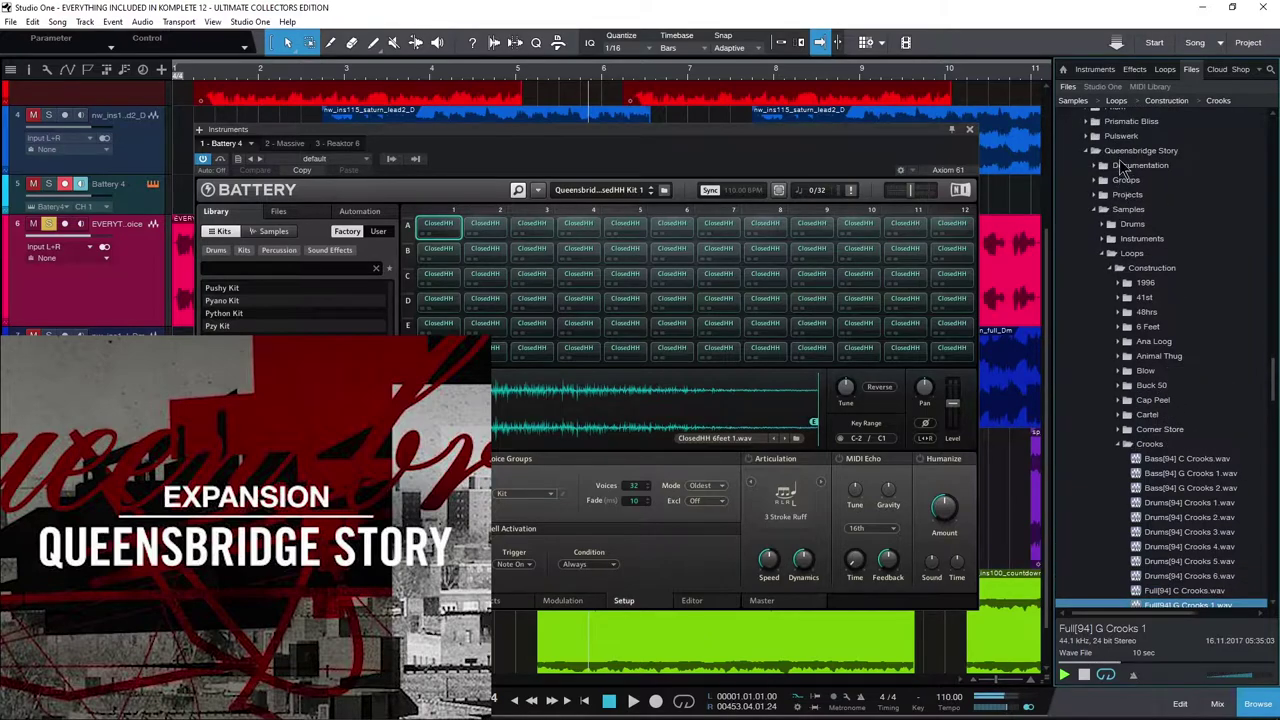
scroll(1150, 350, "down", 9)
left_click(287, 146)
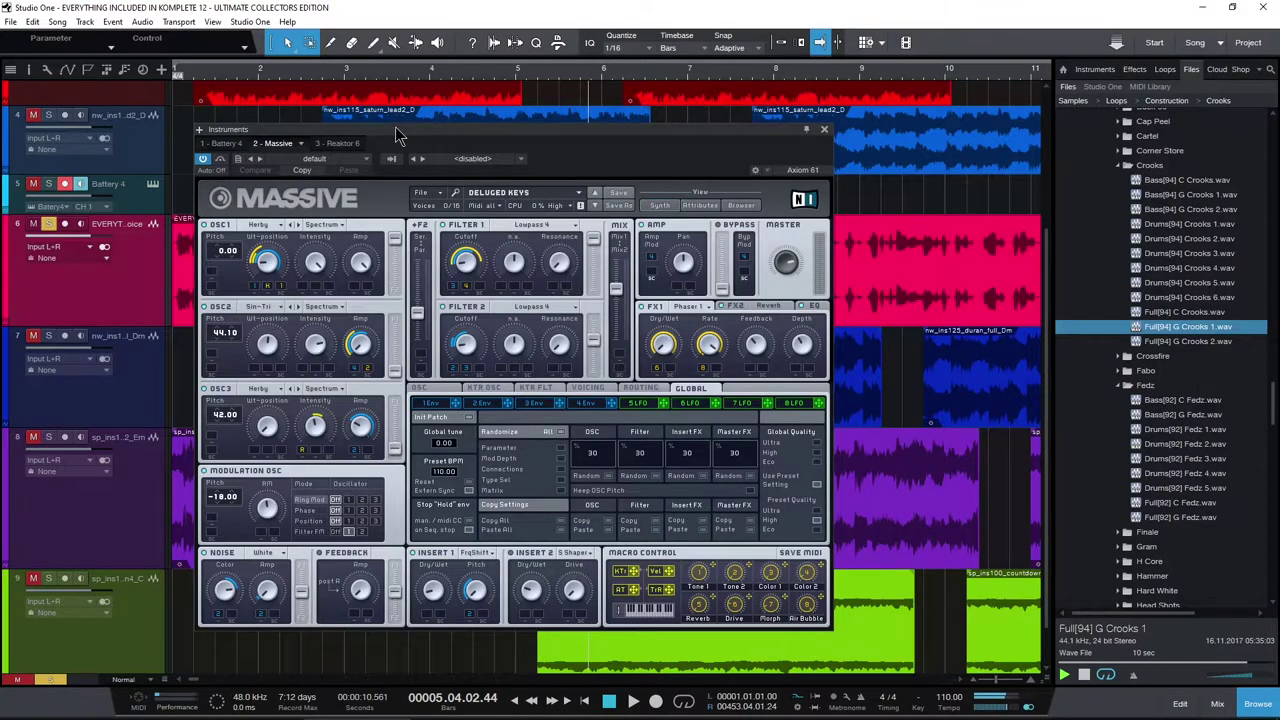
left_click_drag(395, 127, 447, 123)
scroll(1150, 450, "down", 6)
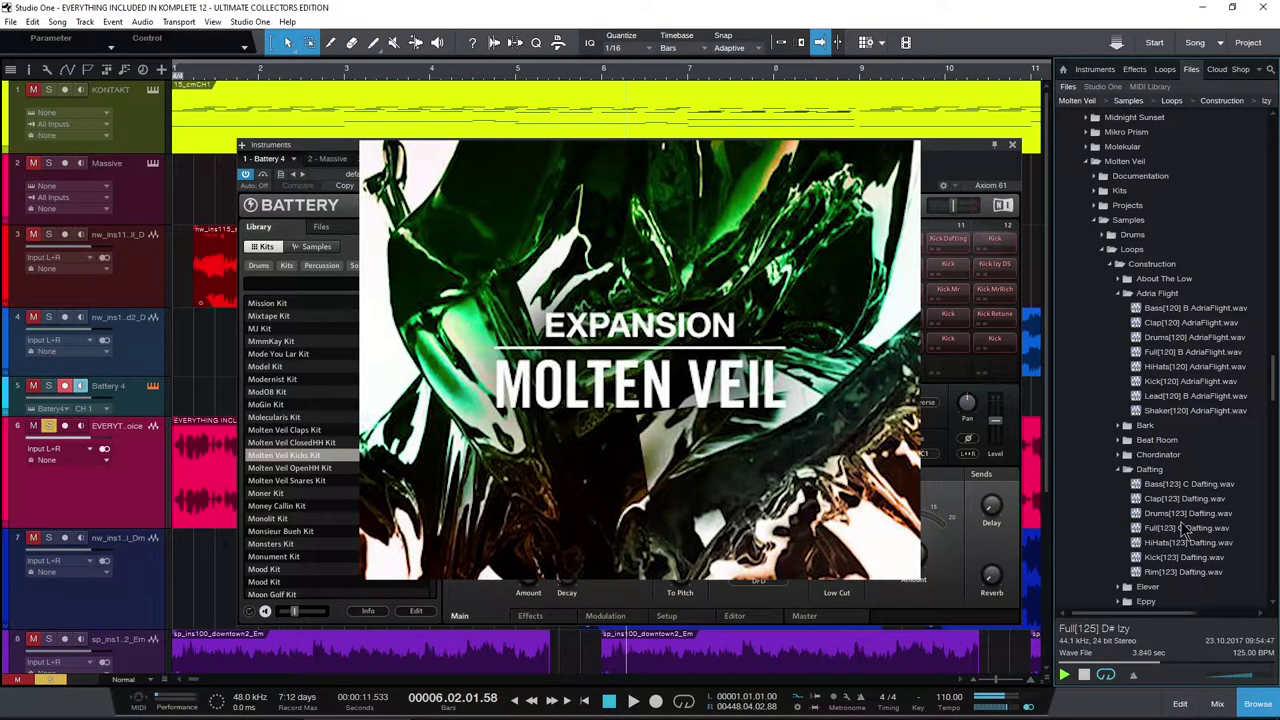
Browse the Molten Veil construction folders, including Adria Flight, Dafting and Izy, and switch the instrument view to Massive and Reaktor 6.
scroll(1170, 445, "up", 2)
scroll(1170, 440, "down", 10)
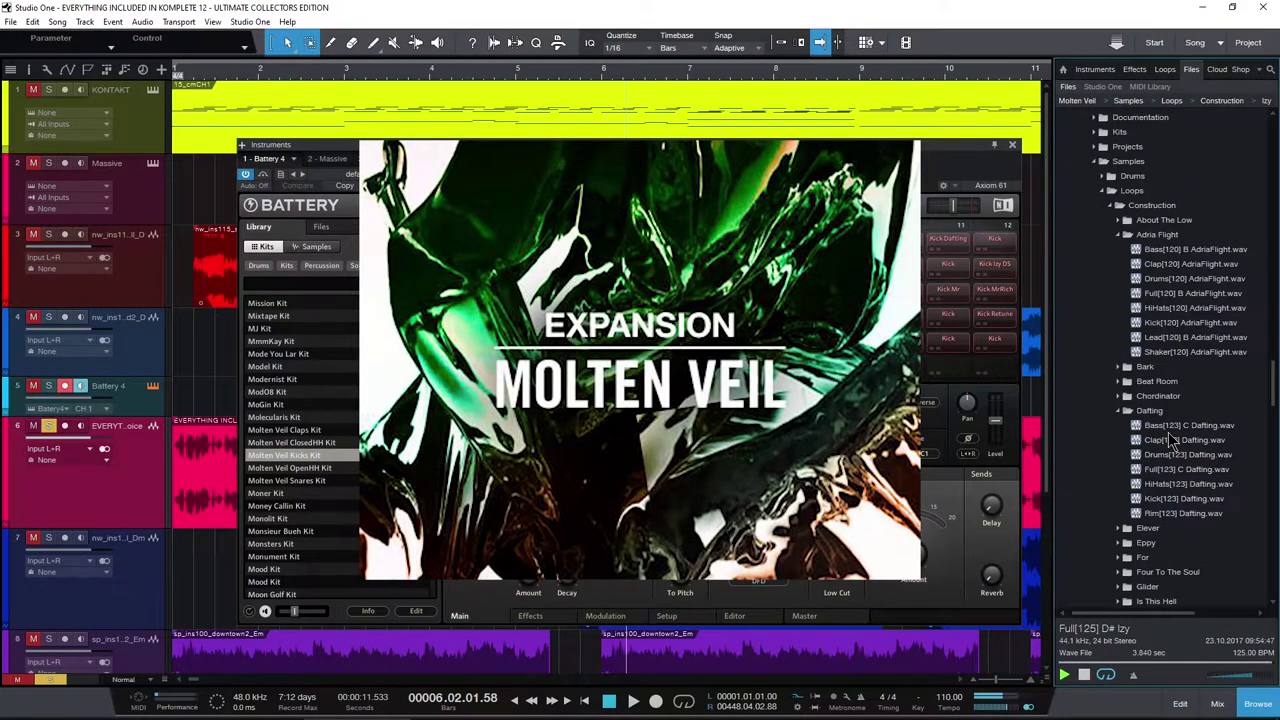
scroll(1170, 440, "down", 5)
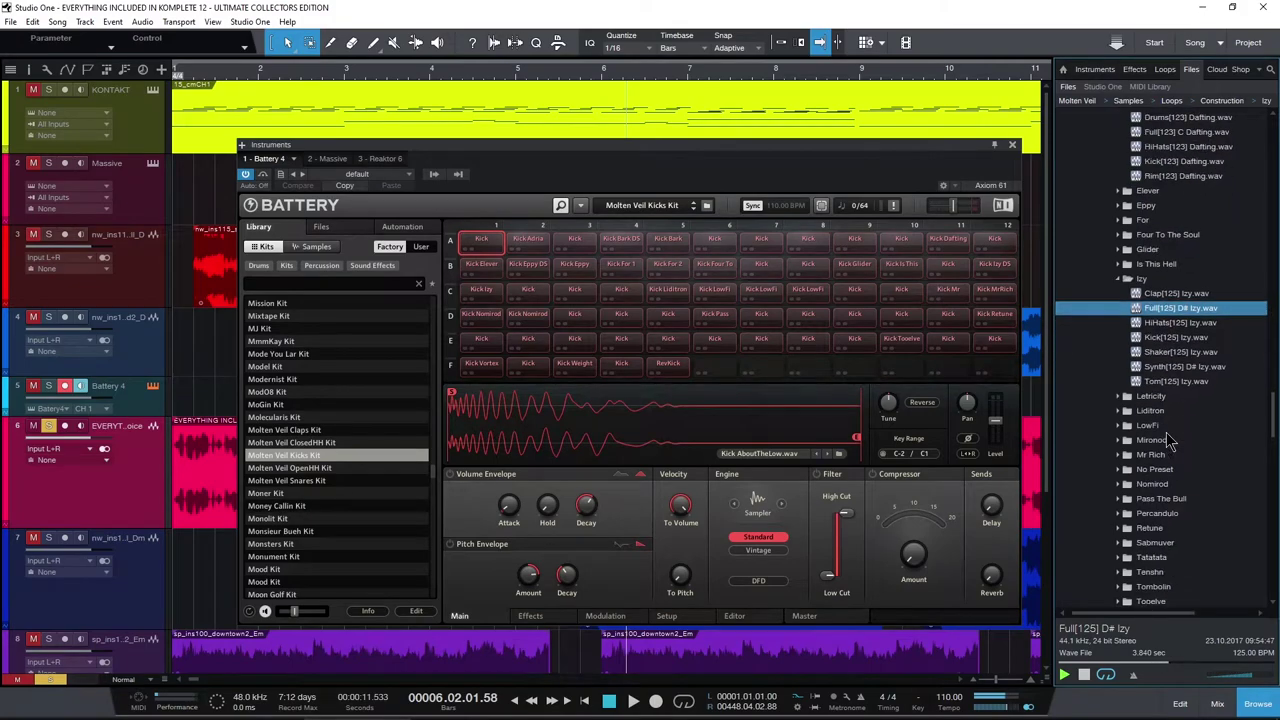
left_click(318, 159)
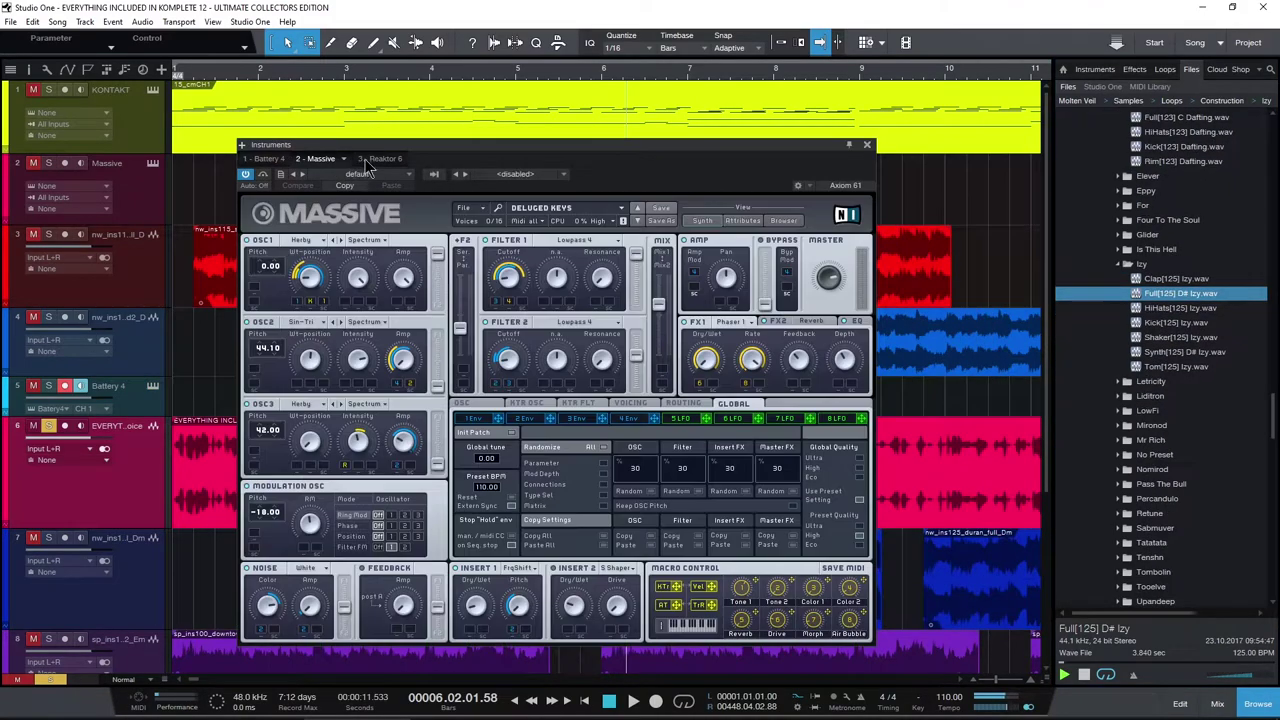
left_click(381, 159)
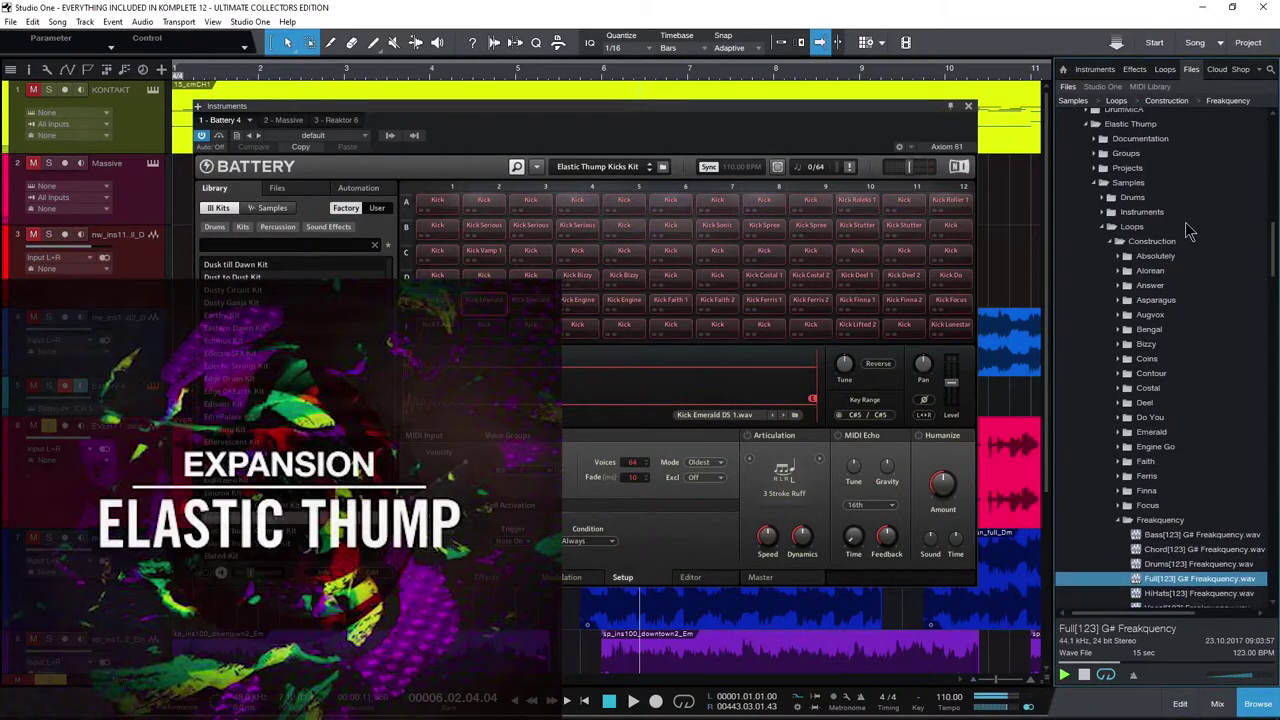
Browse the Elastic Thump construction folders, including Freakquency, Knight and Onuj, and view Massive and Reaktor 6 with Monark.
scroll(1188, 230, "down", 8)
scroll(1183, 258, "down", 9)
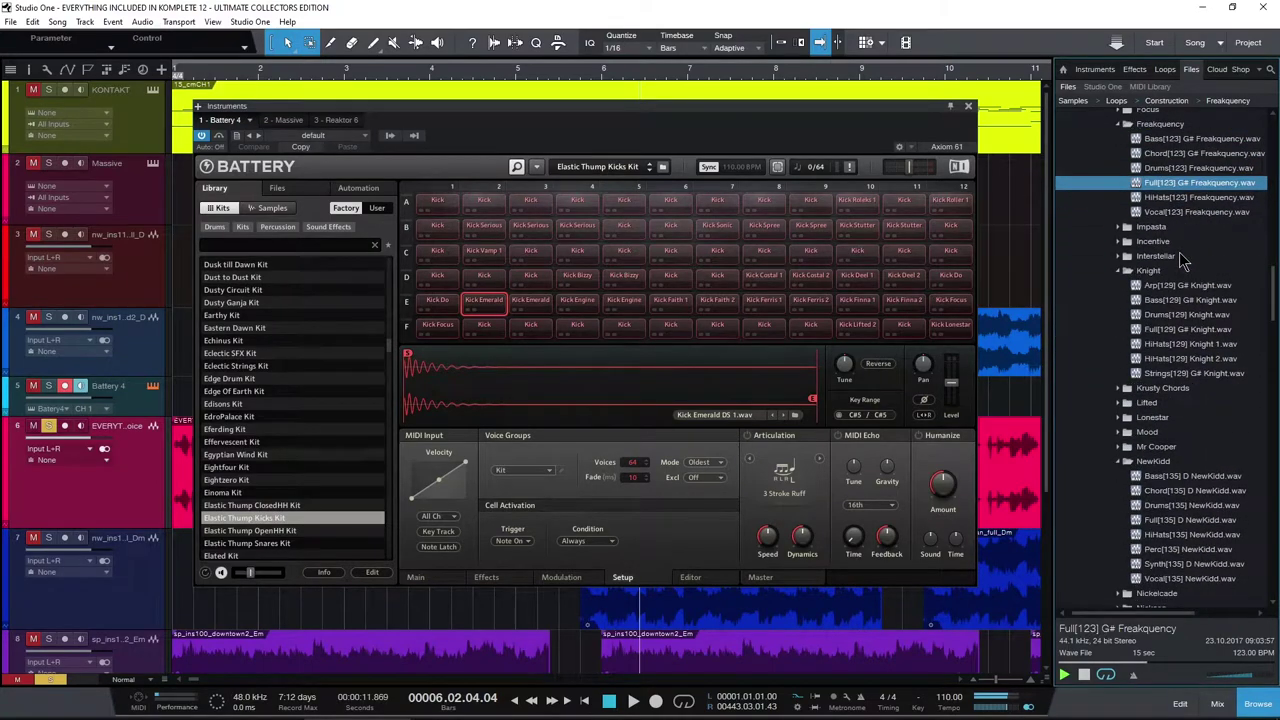
scroll(1172, 274, "down", 2)
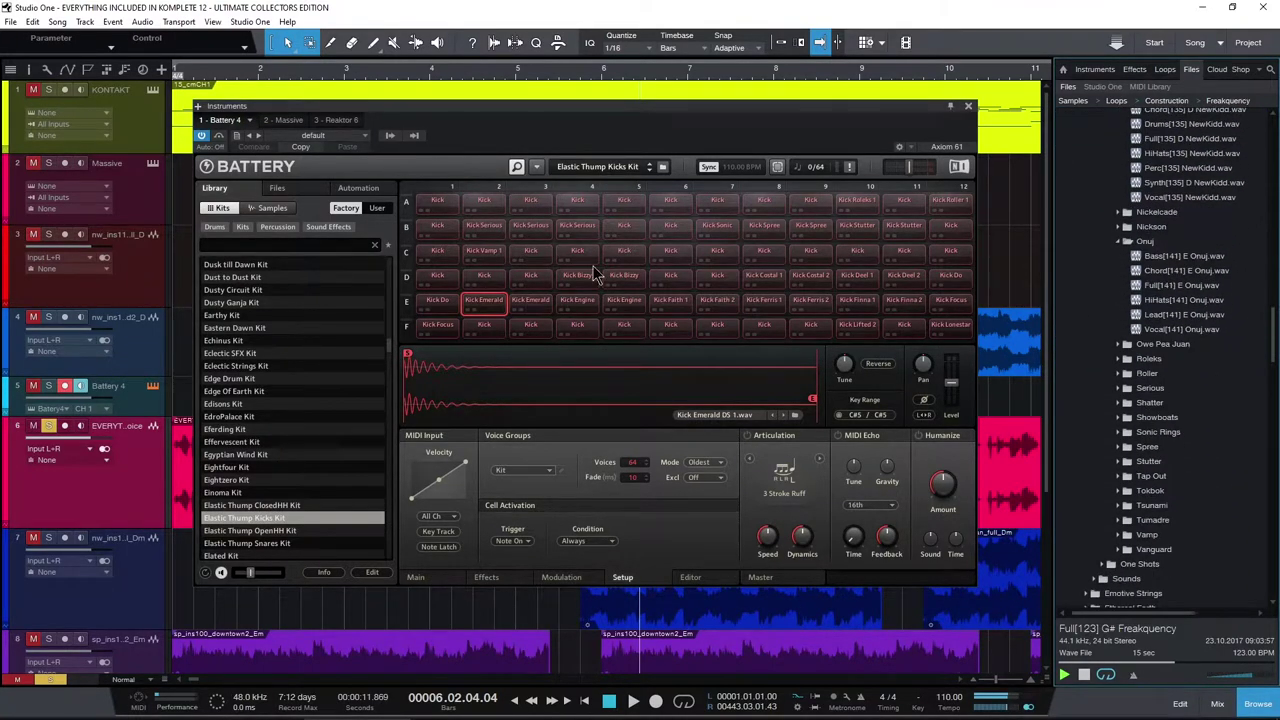
left_click(278, 121)
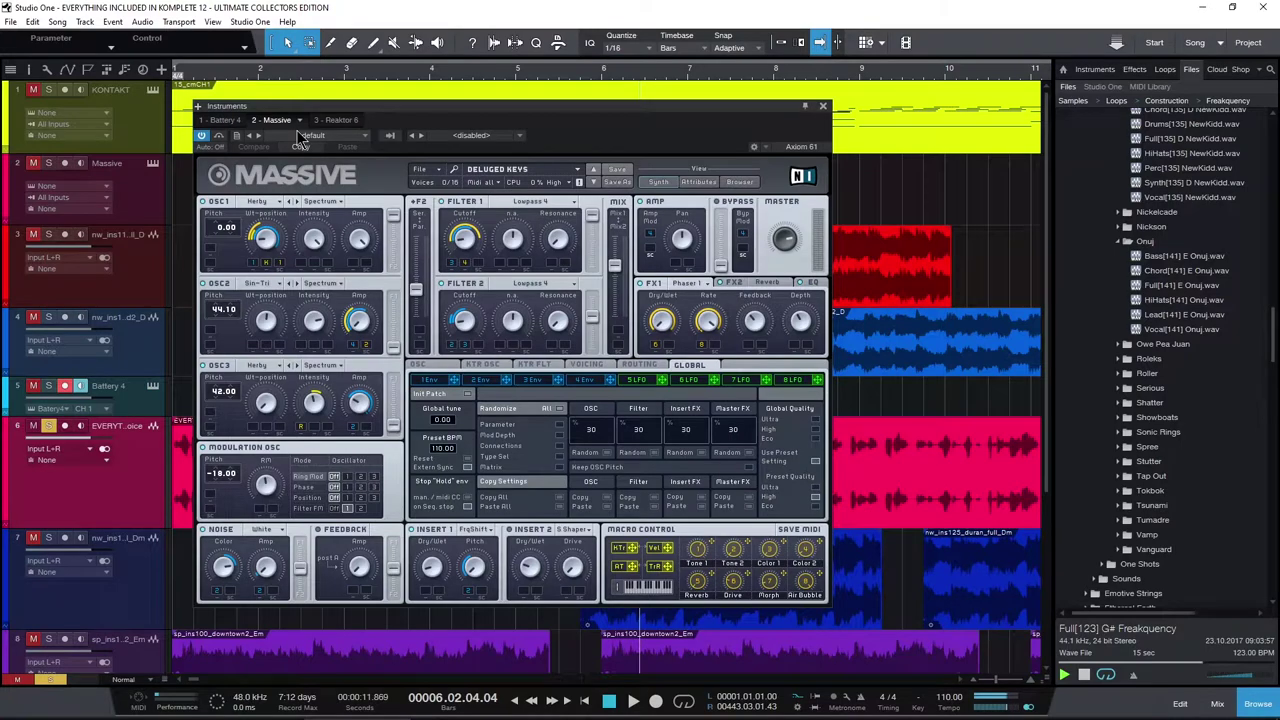
left_click(336, 120)
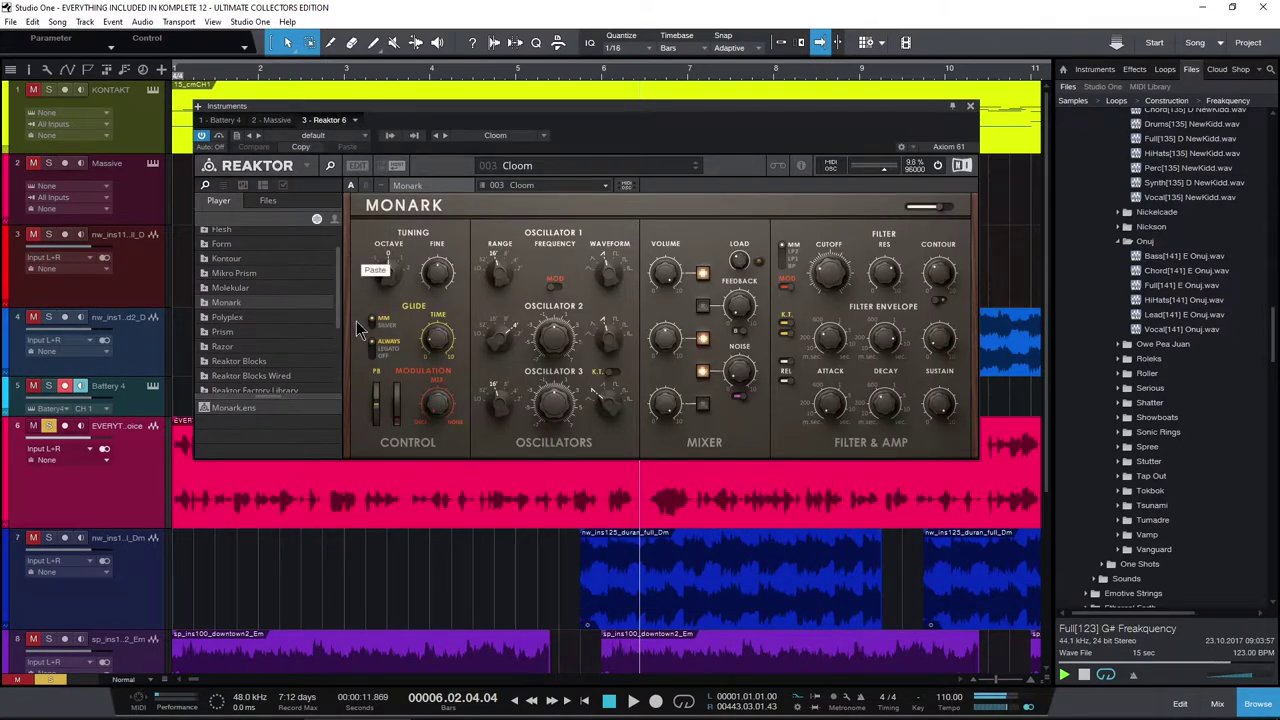
scroll(1208, 420, "down", 3)
scroll(1208, 420, "down", 2)
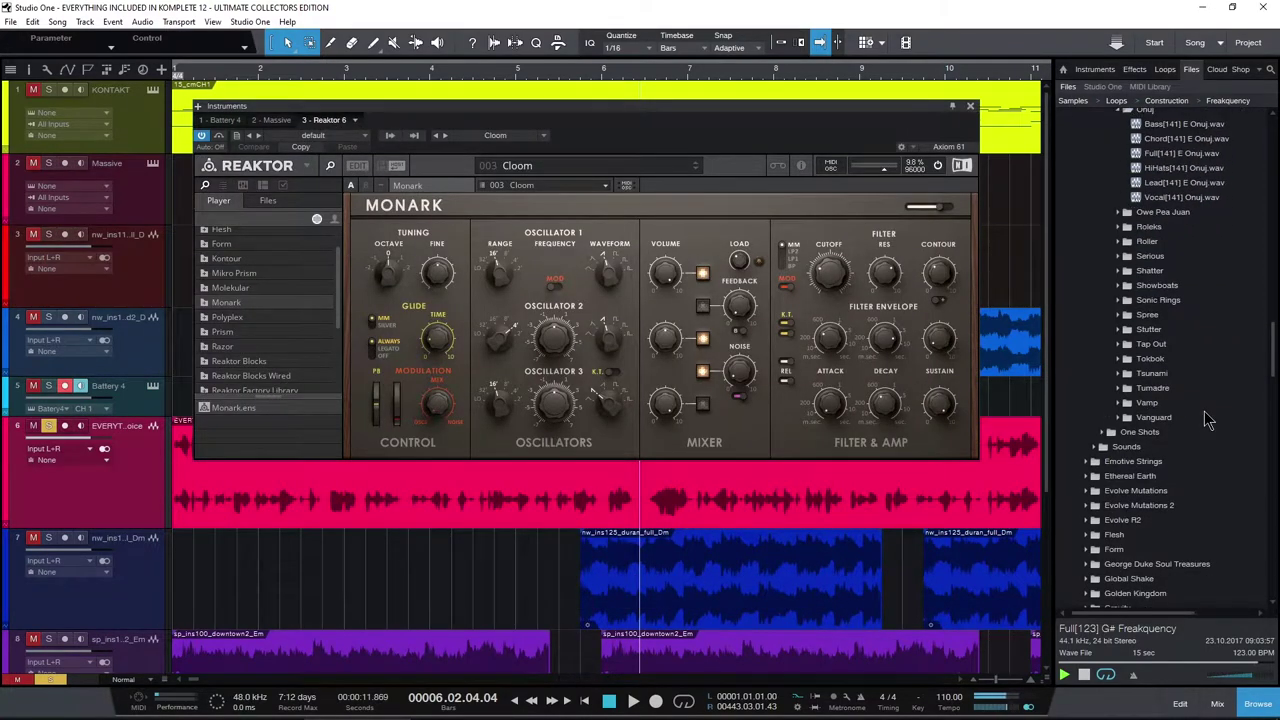
scroll(1208, 420, "up", 2)
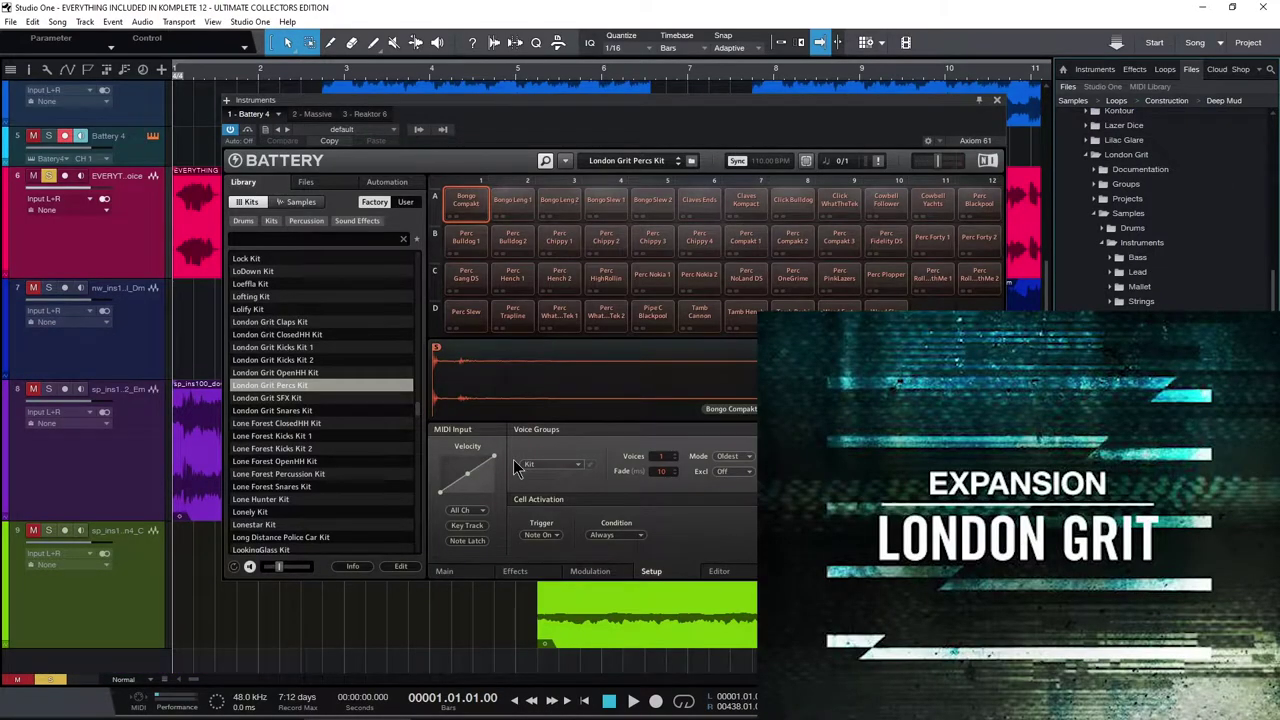
Browse the London Grit construction folders, including Blackpool, Compact and Deep Mud, and view the Massive and Reaktor Monark instruments.
scroll(1131, 307, "up", 1)
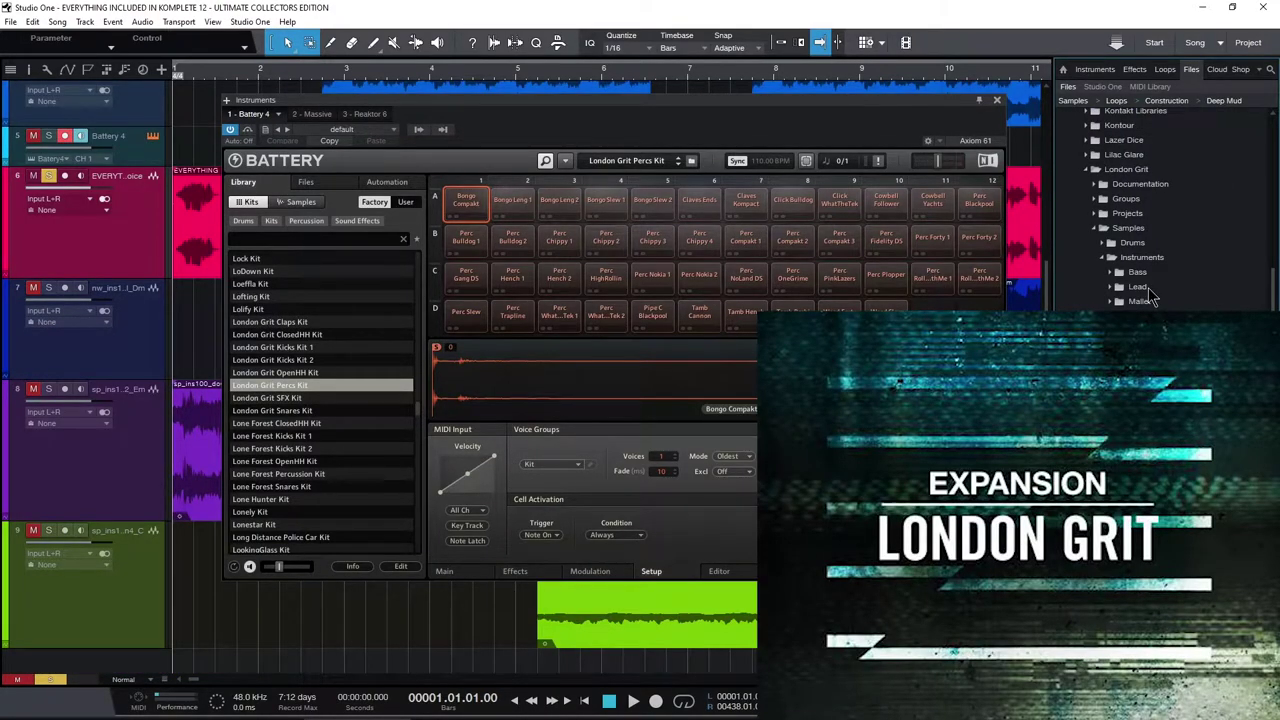
scroll(1150, 297, "down", 4)
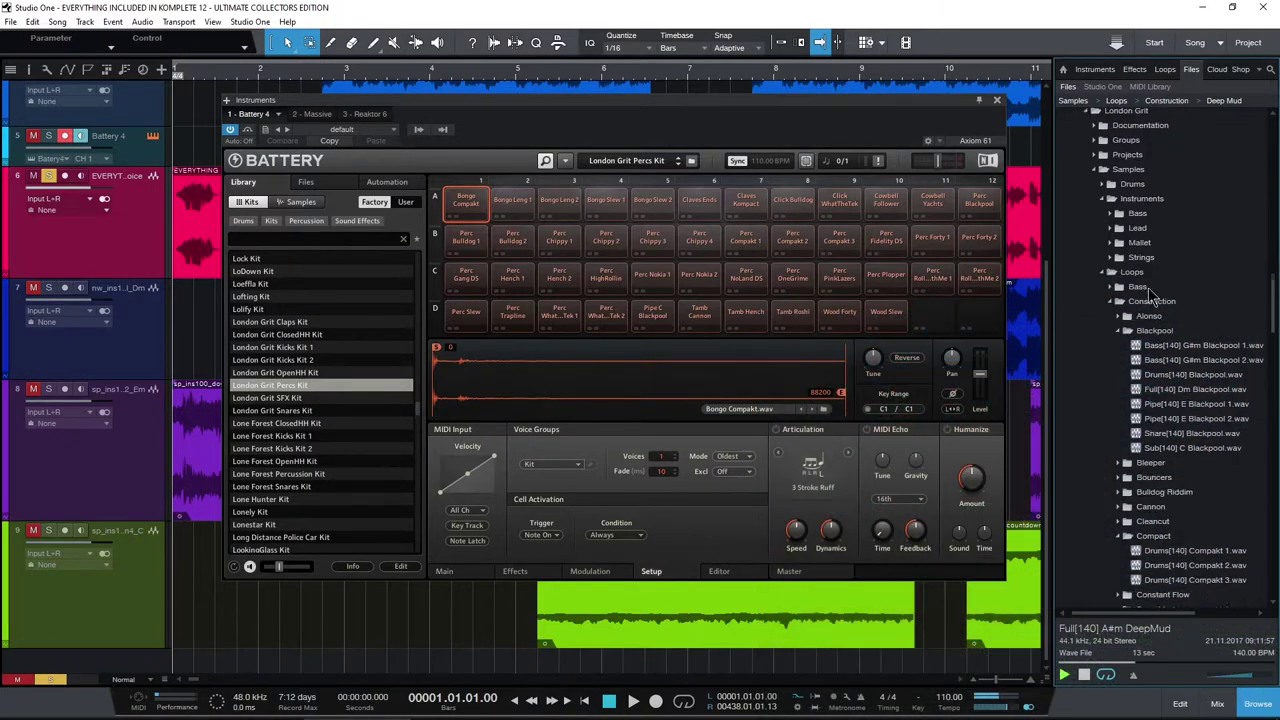
scroll(1150, 297, "down", 7)
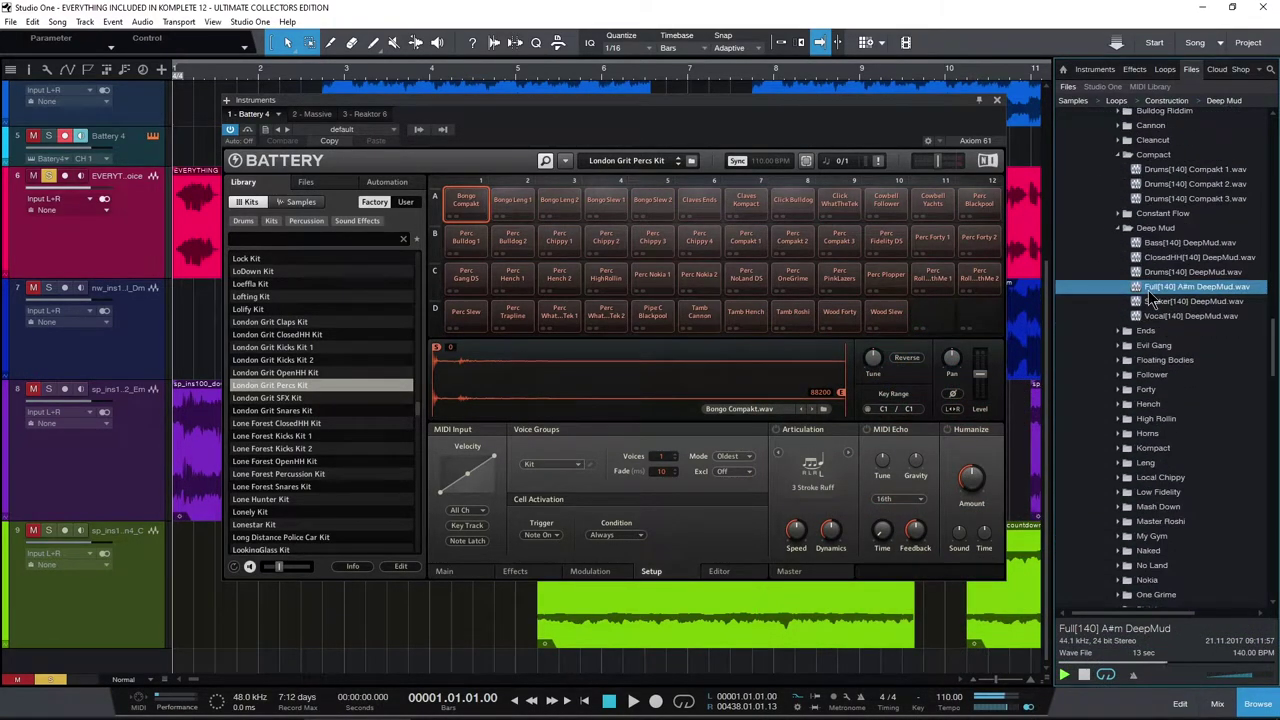
left_click(310, 117)
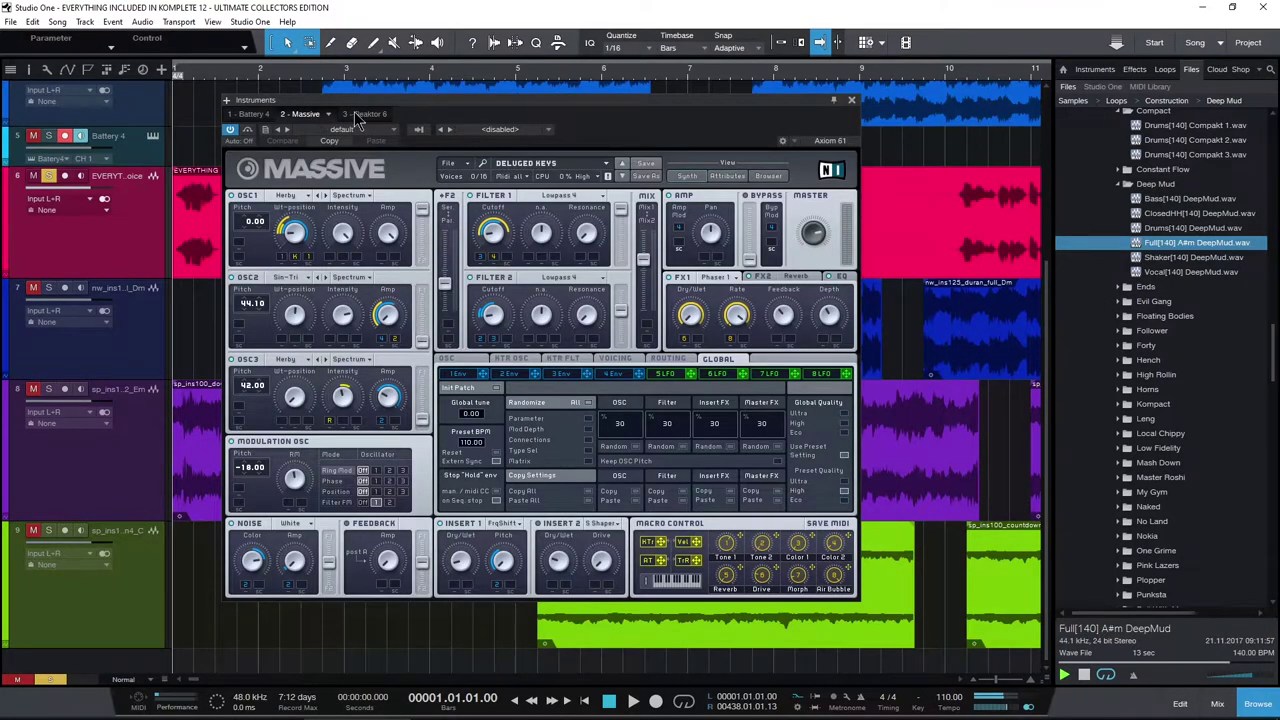
left_click(360, 115)
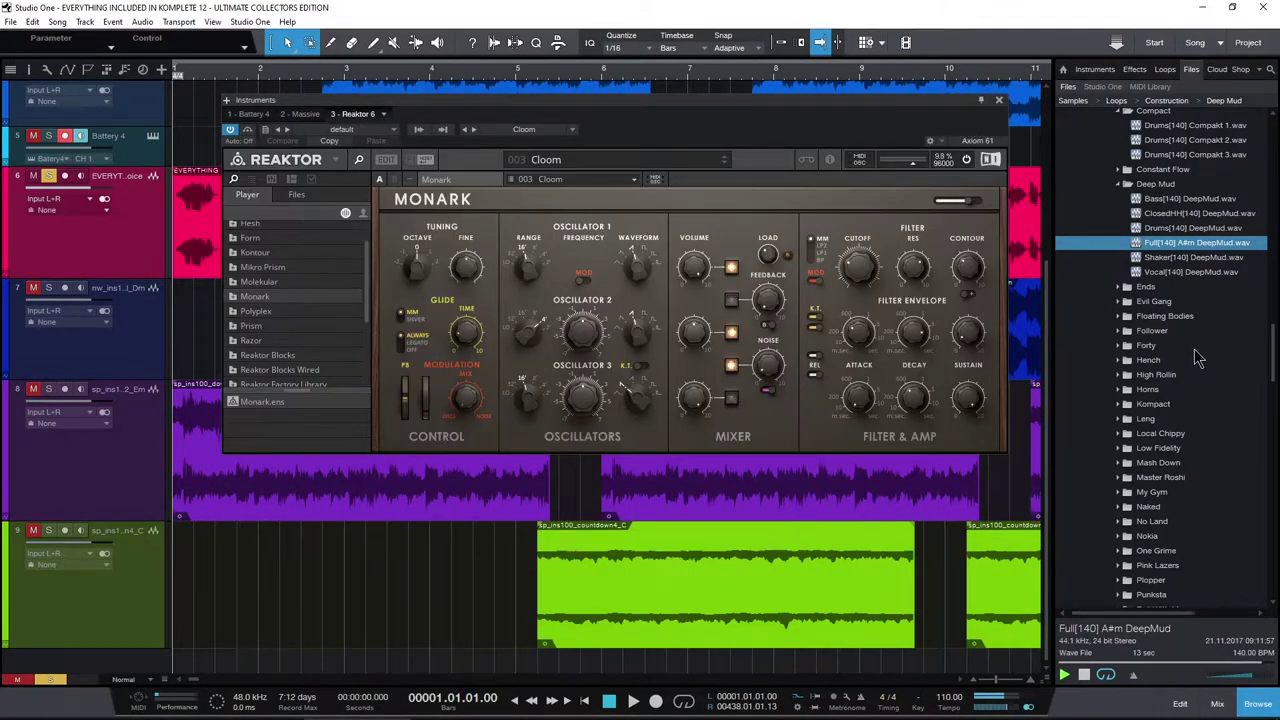
scroll(1195, 351, "down", 2)
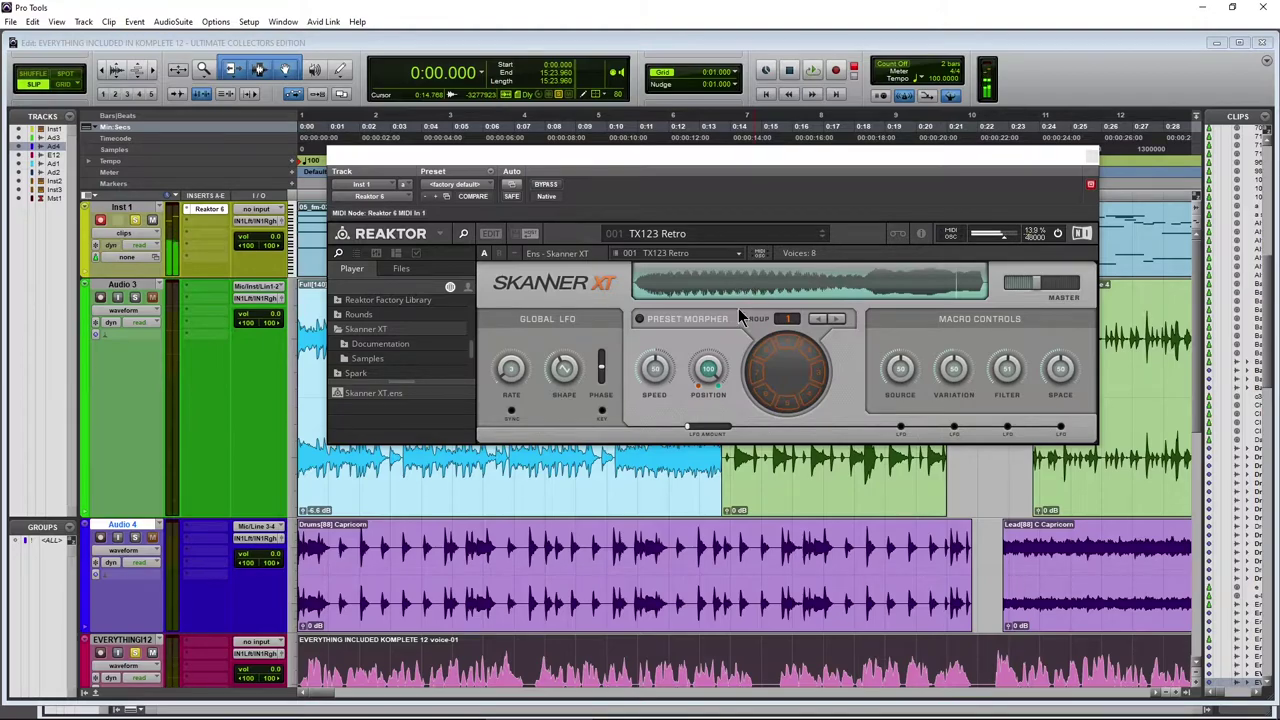
Load the Lost Retro preset in Skanner XT and sweep its preset morpher.
left_click(763, 230)
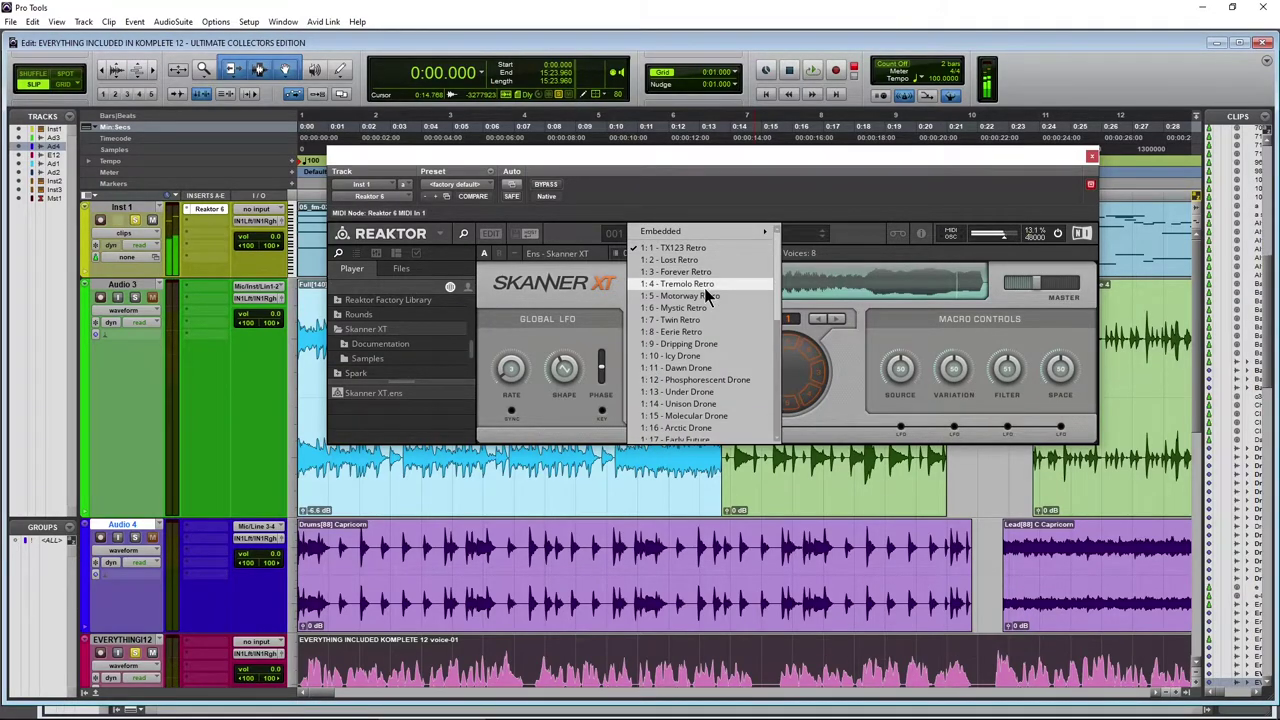
left_click(680, 259)
left_click_drag(795, 345, 701, 411)
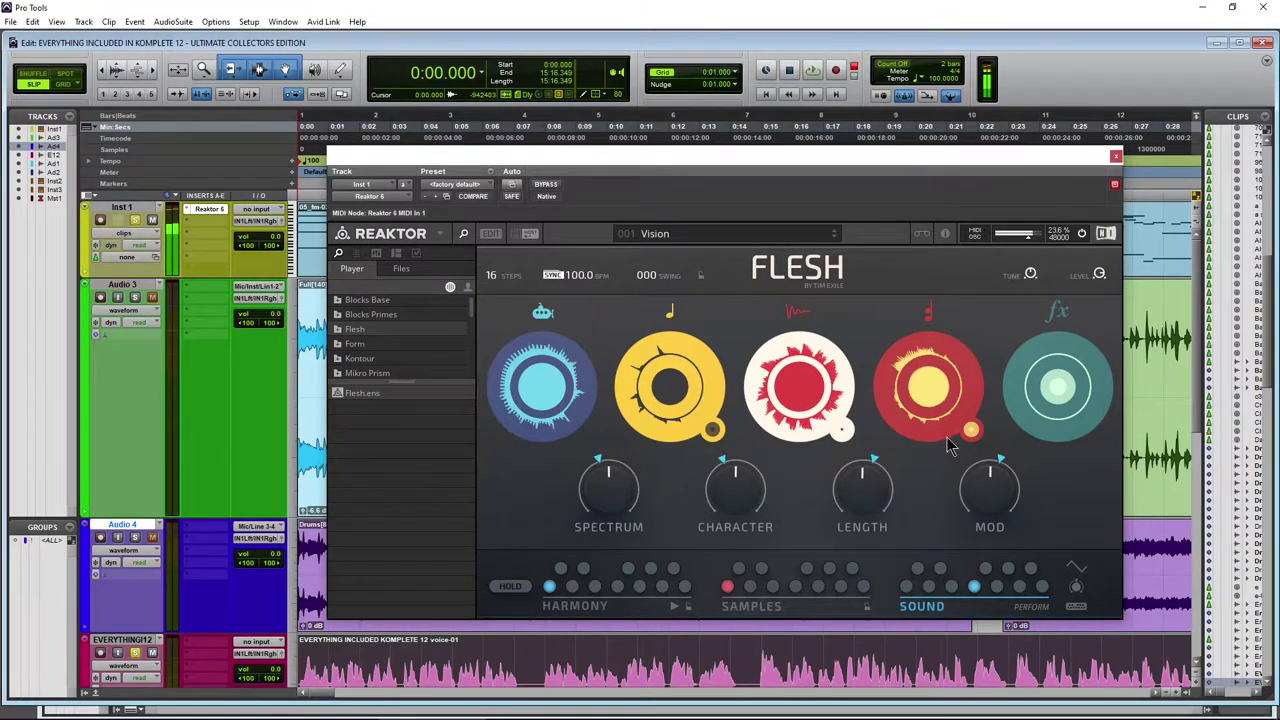
Turn up the Mod control in Reaktor's Flesh and look through its presets.
left_click_drag(1000, 492, 1000, 487)
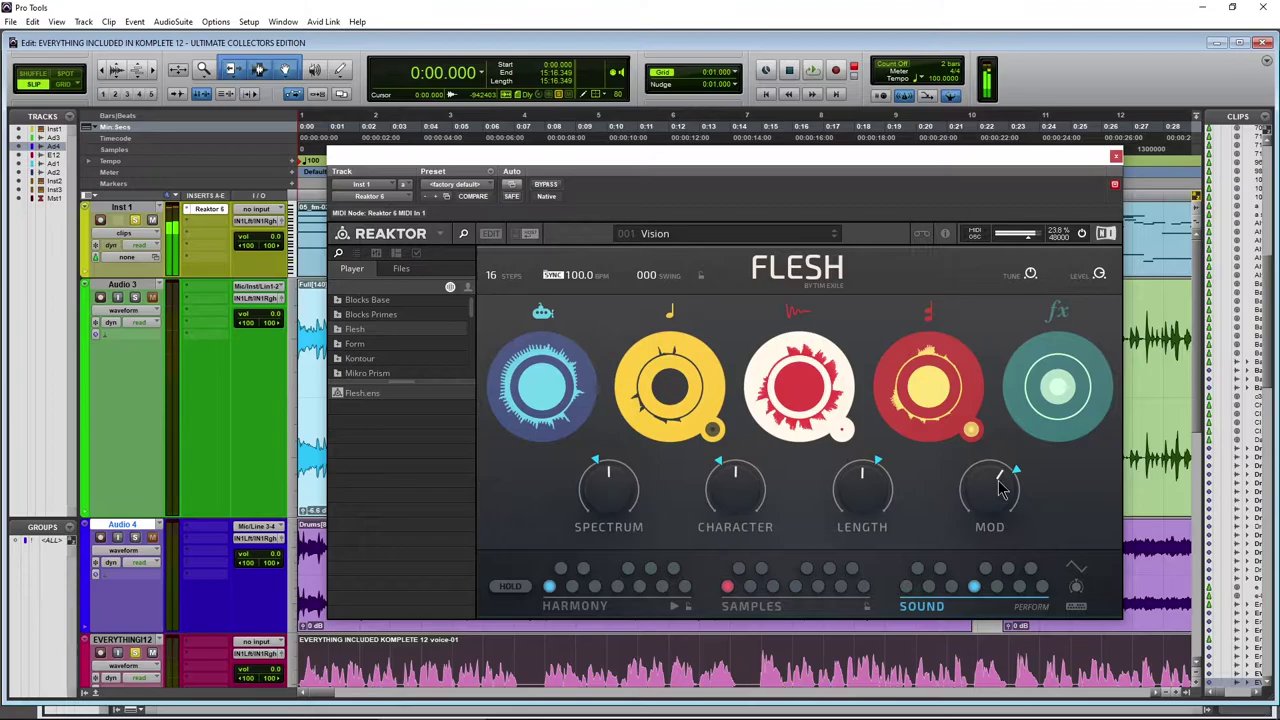
left_click(645, 243)
mouse_move(718, 243)
left_click(800, 250)
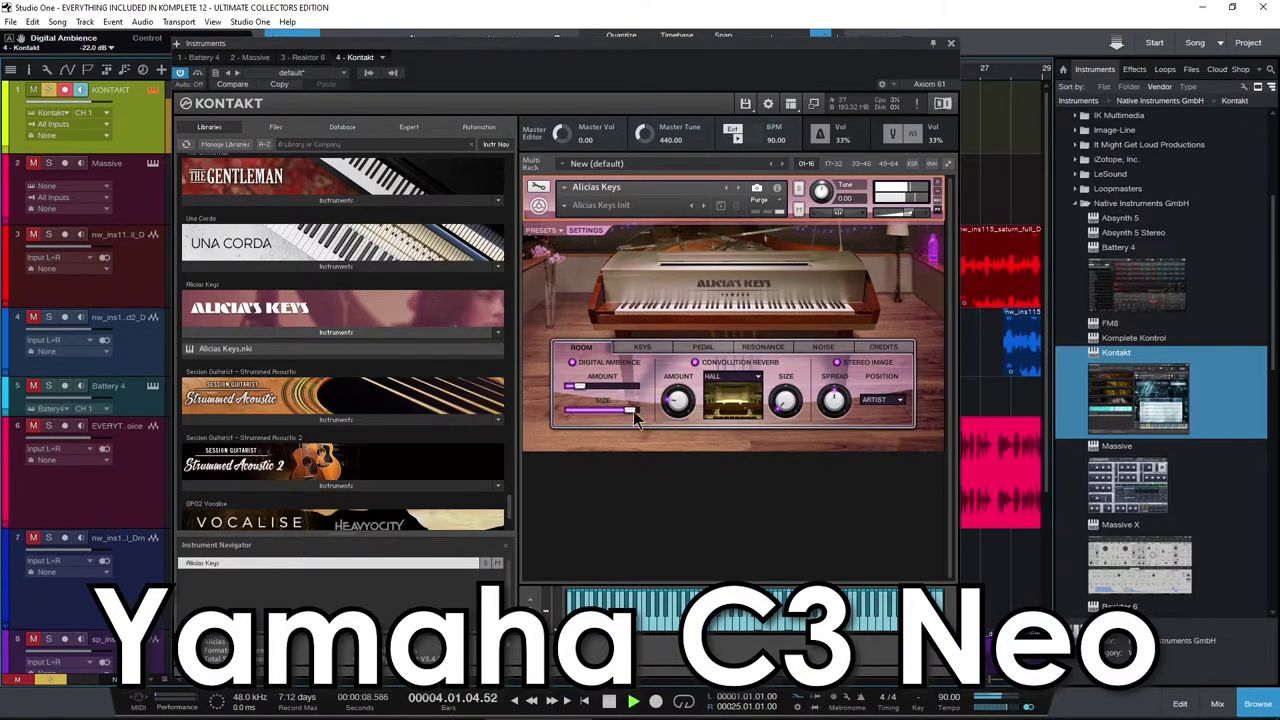
View the Alicia's Keys preset list and its Room, Keys, Pedal, Resonance and Noise settings in Kontakt.
left_click(541, 231)
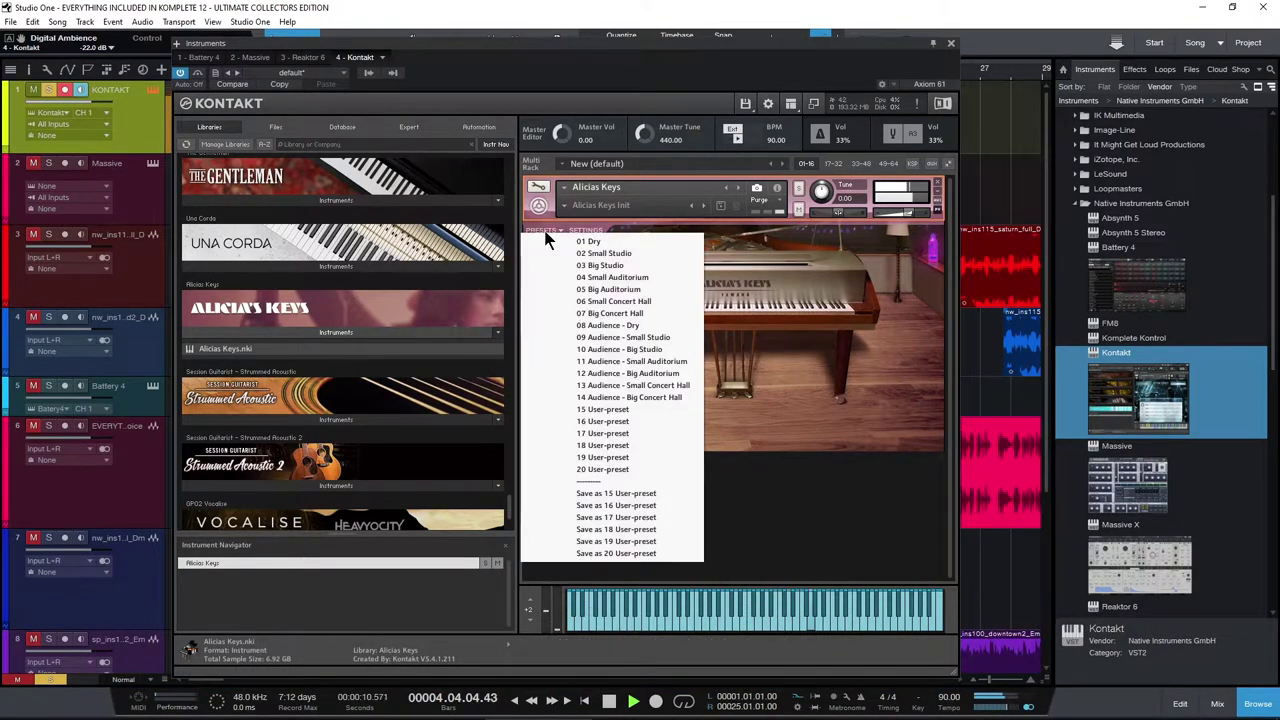
left_click(760, 428)
left_click(579, 231)
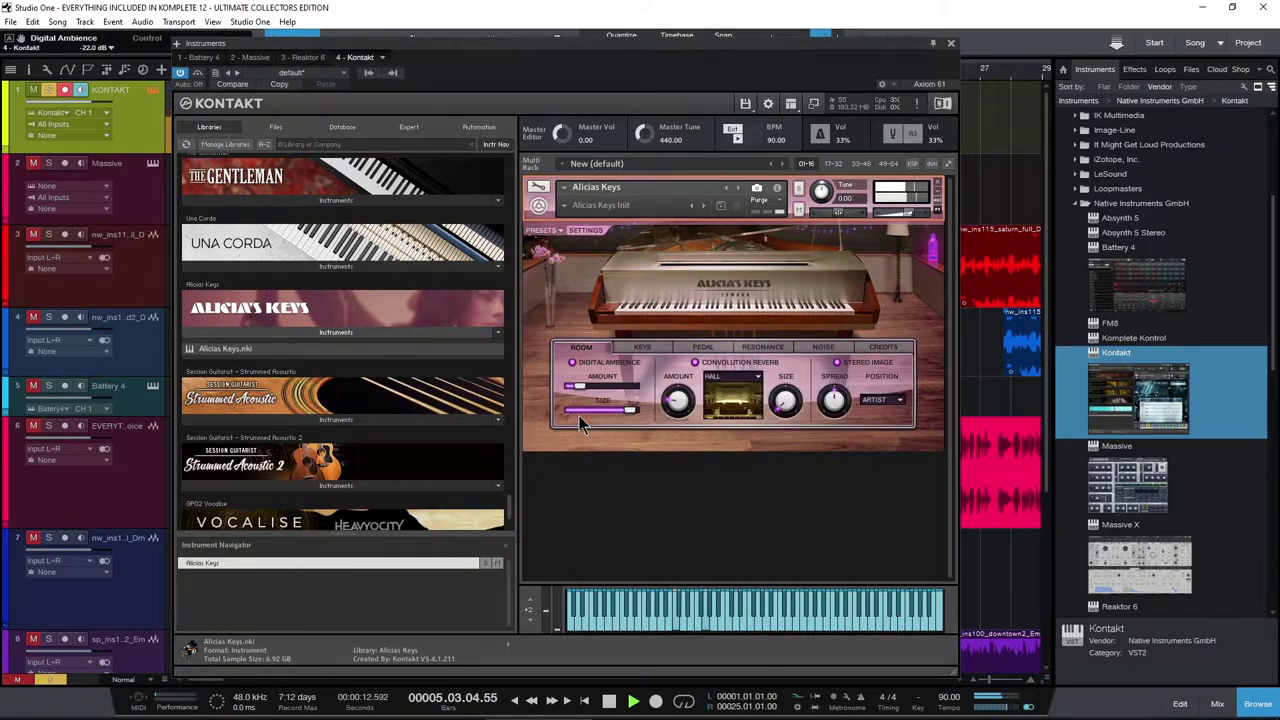
left_click(643, 348)
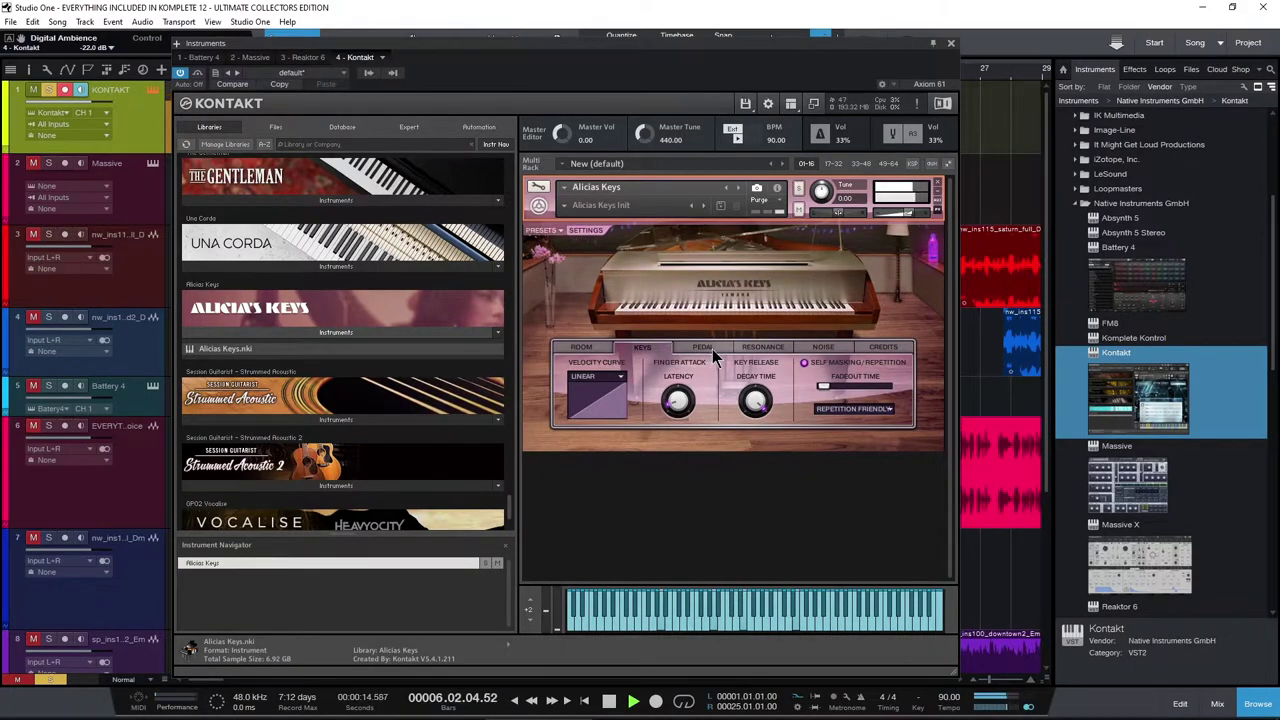
left_click(705, 349)
left_click(772, 352)
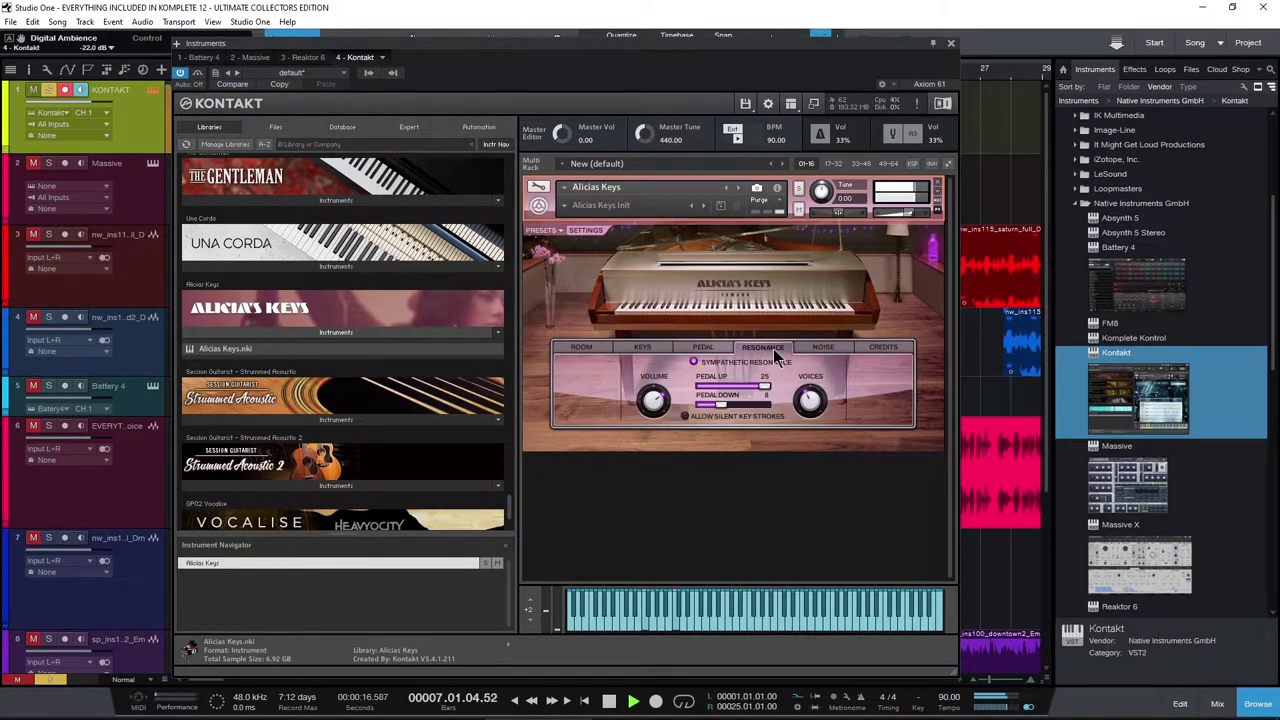
left_click(824, 350)
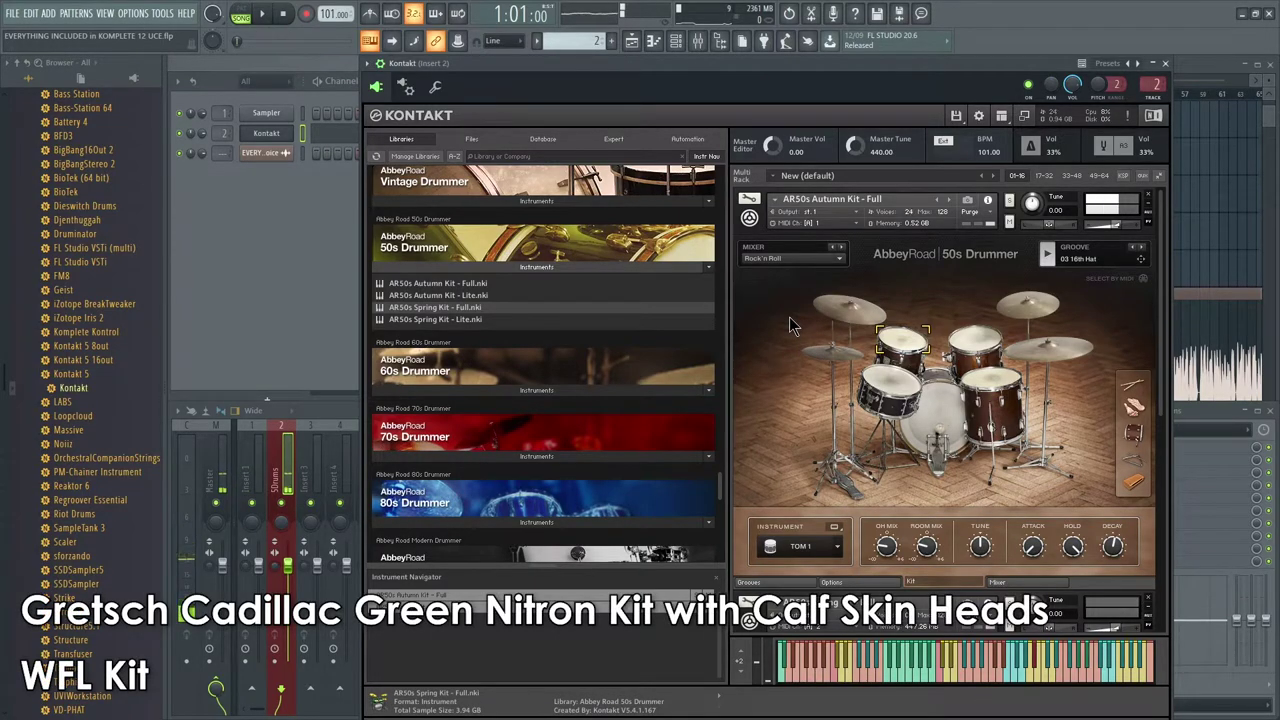
View the mixer presets and the kit of the AR50s Autumn Kit - Full in Abbey Road 50s Drummer.
left_click(836, 258)
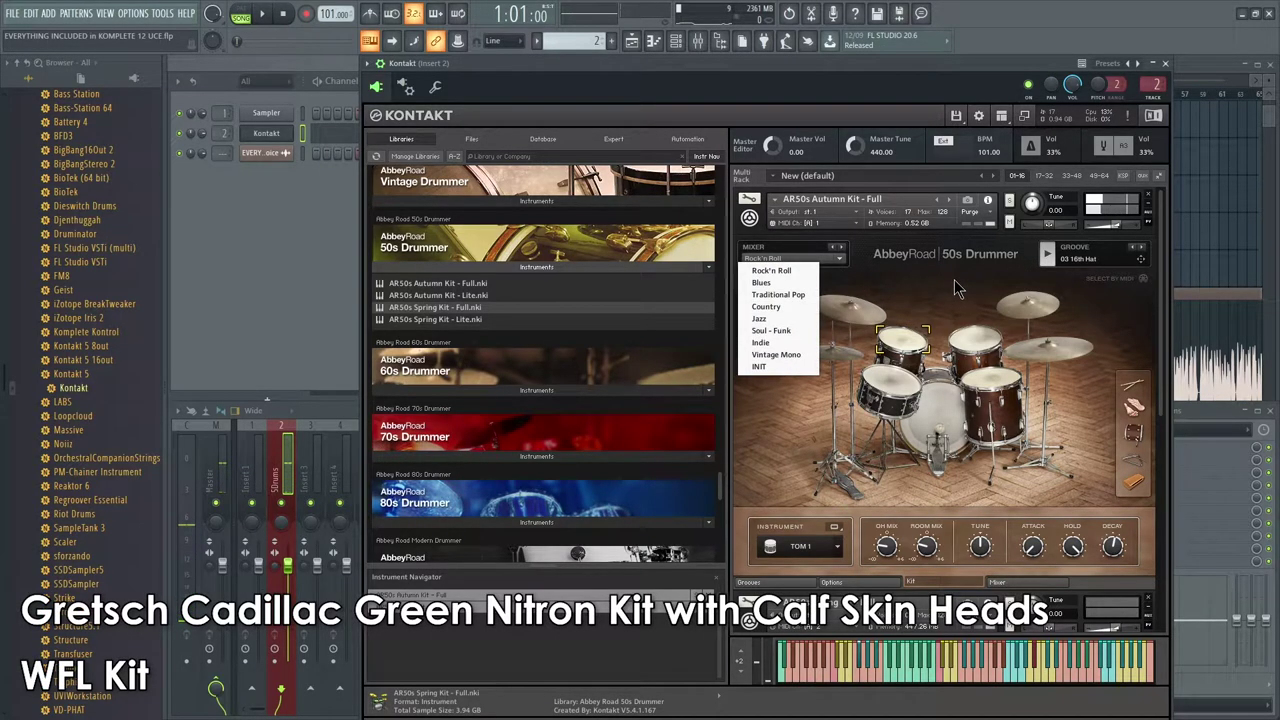
left_click(976, 340)
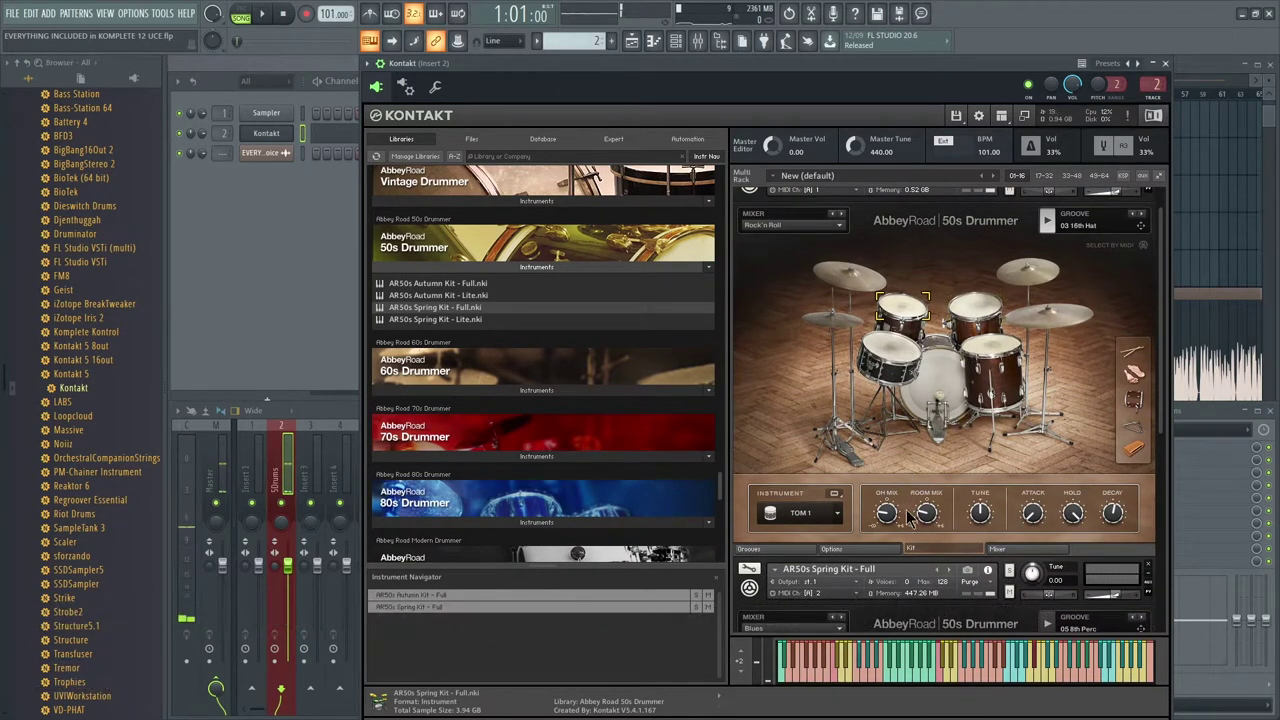
View the mixer and kit pages of the AR50s Autumn Kit - Full and AR50s Spring Kit - Full.
left_click(997, 548)
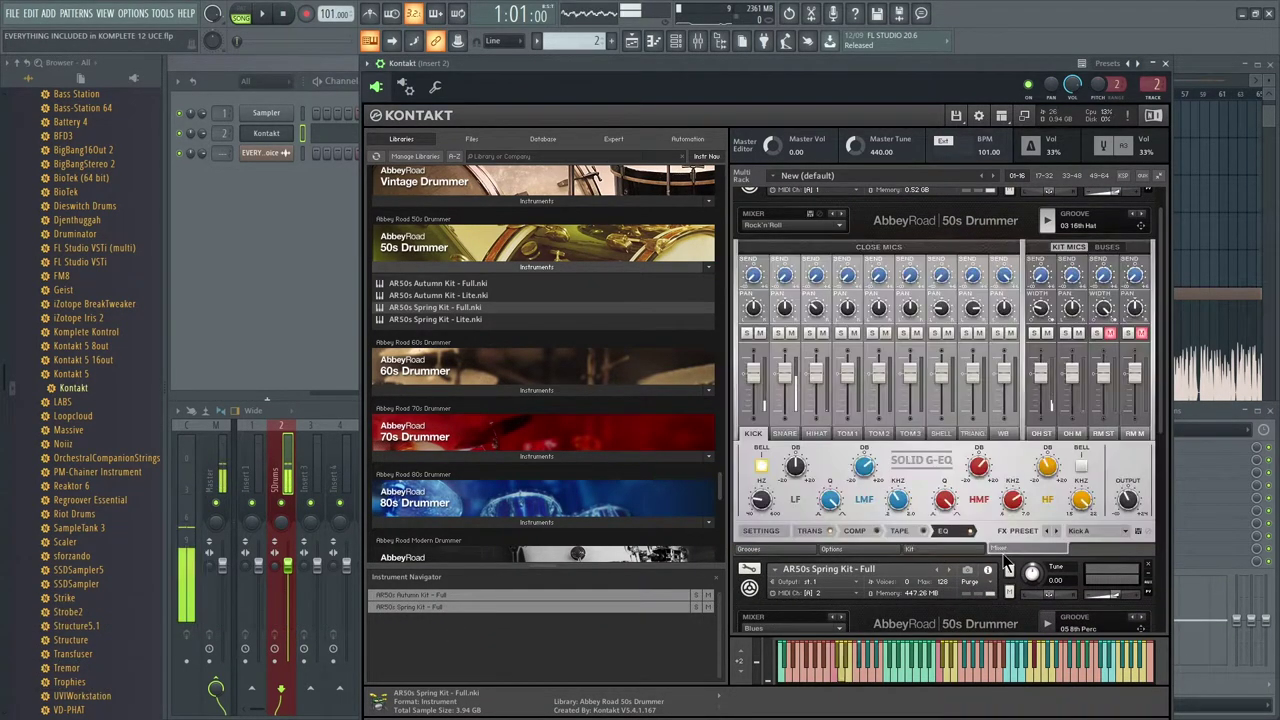
left_click(910, 548)
scroll(943, 419, "down", 5)
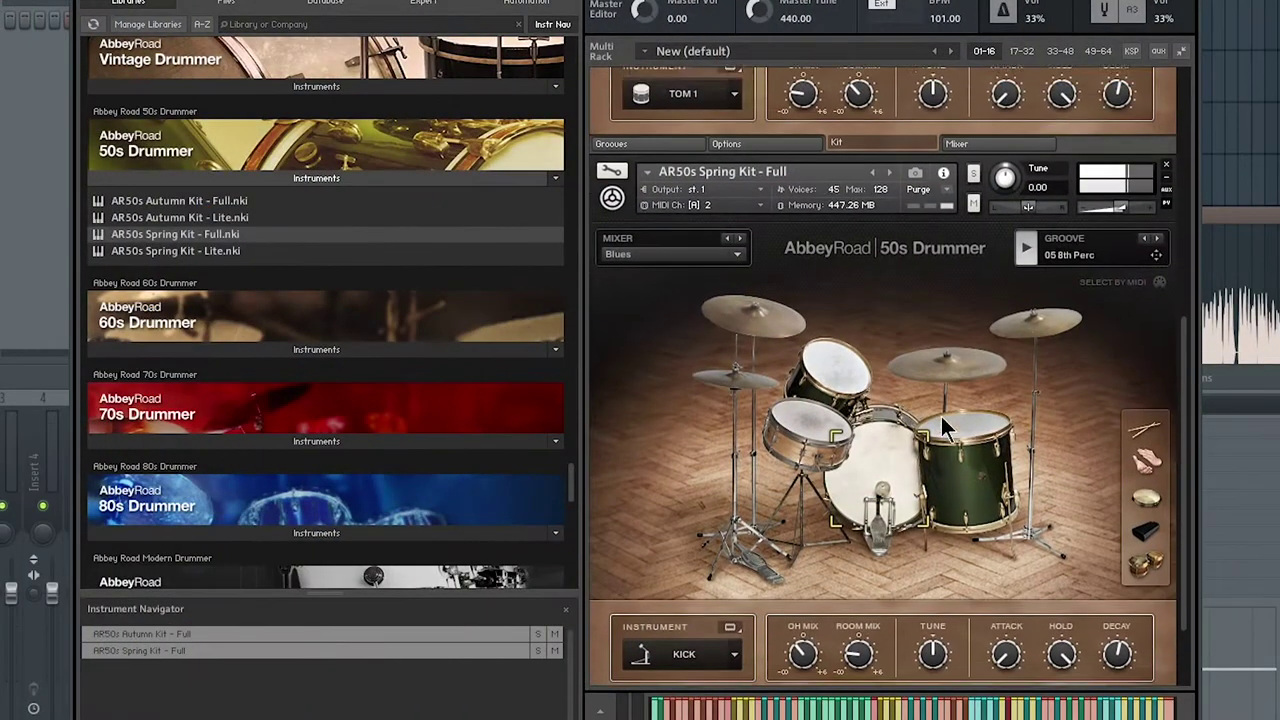
scroll(941, 416, "down", 3)
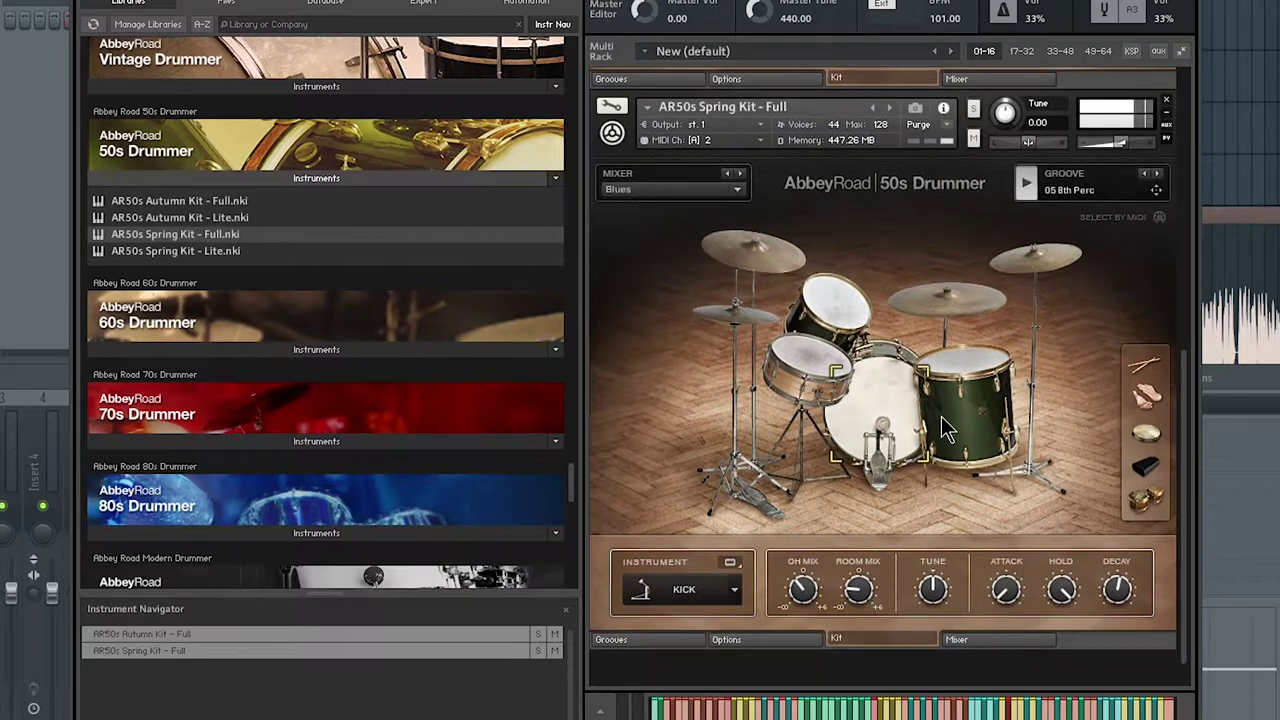
left_click(973, 639)
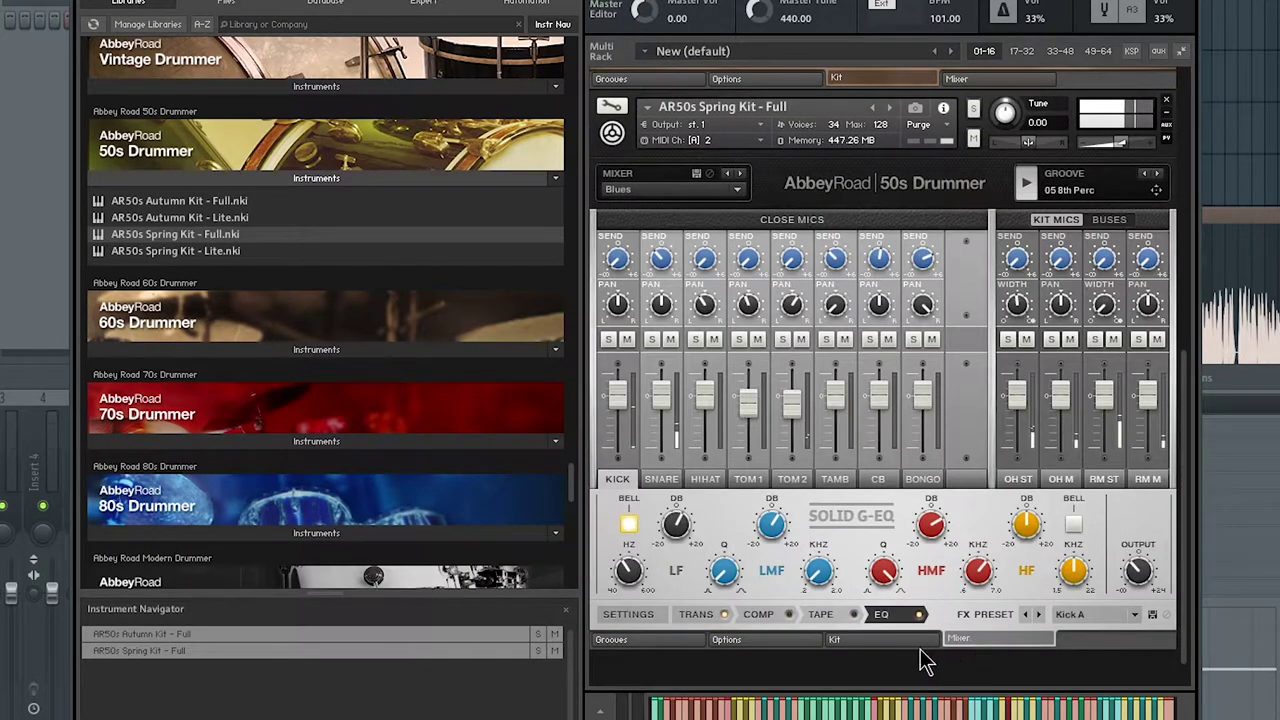
left_click(875, 645)
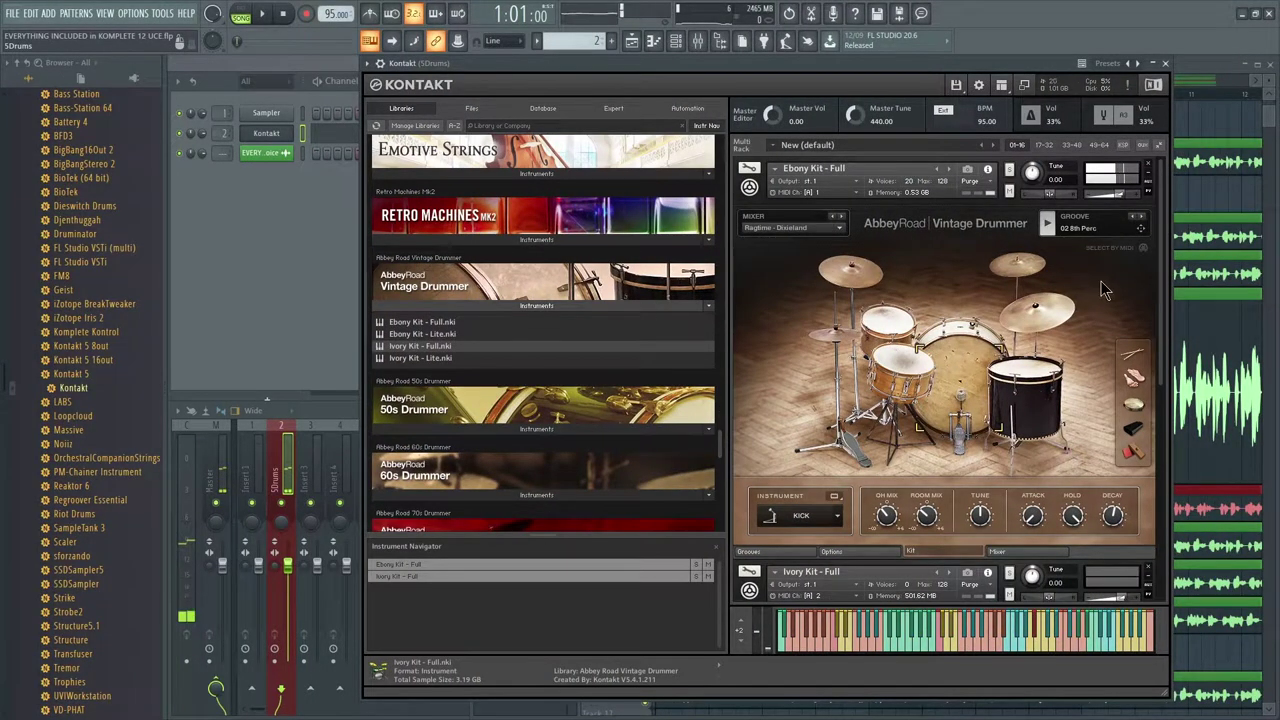
View the mixer, groove browser and kit of the Ebony Kit - Full in Abbey Road Vintage Drummer.
mouse_move(1157, 268)
left_mouse_down()
mouse_move(1165, 447)
mouse_move(1148, 260)
left_mouse_up()
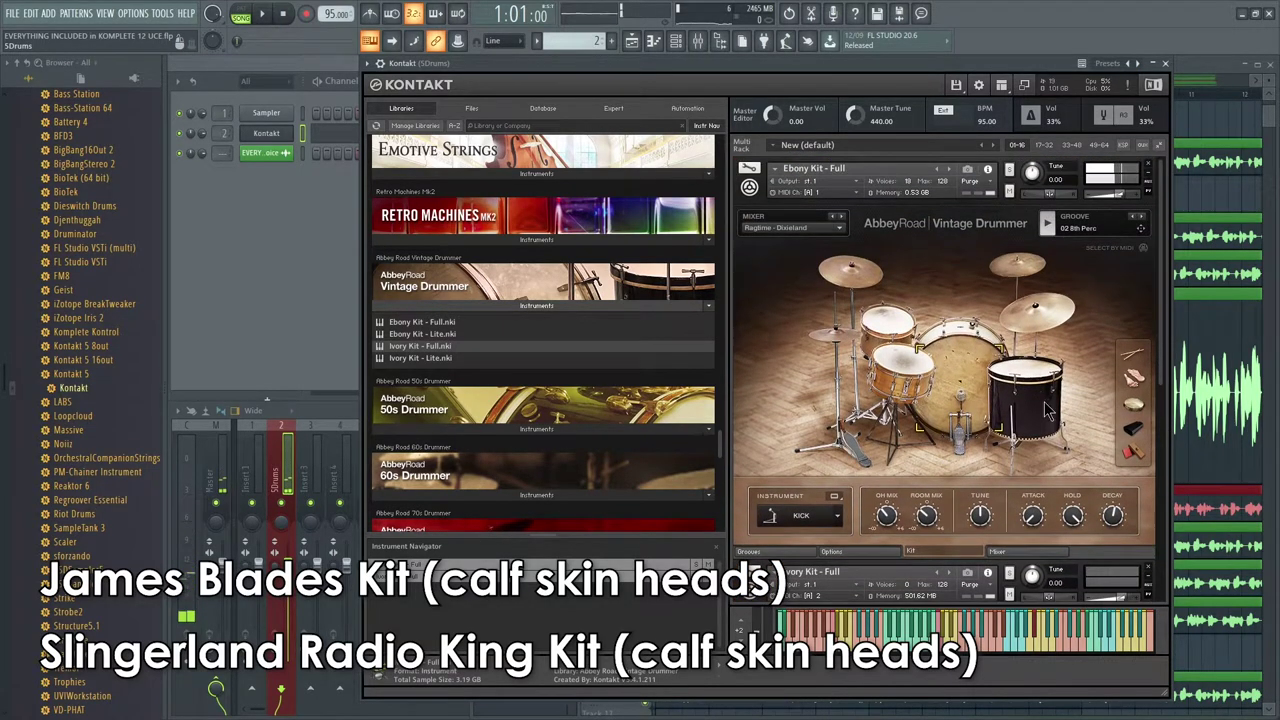
left_click(1020, 551)
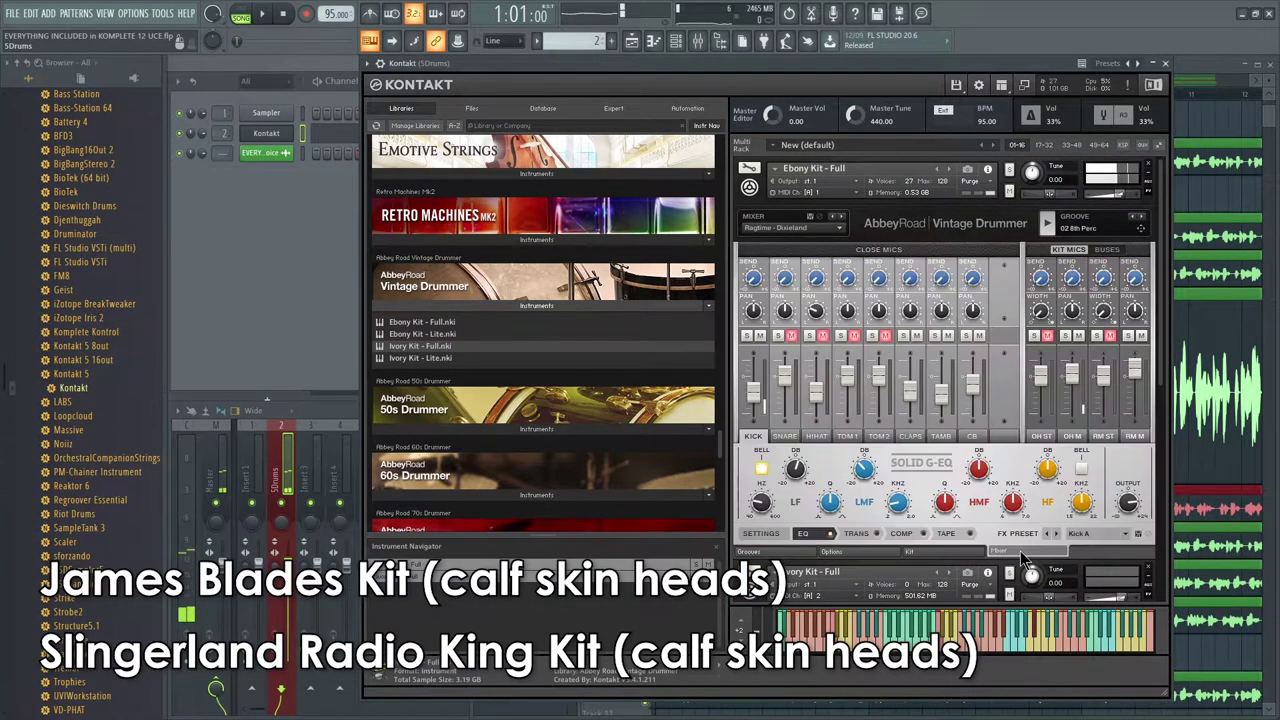
left_click(846, 556)
left_click(796, 553)
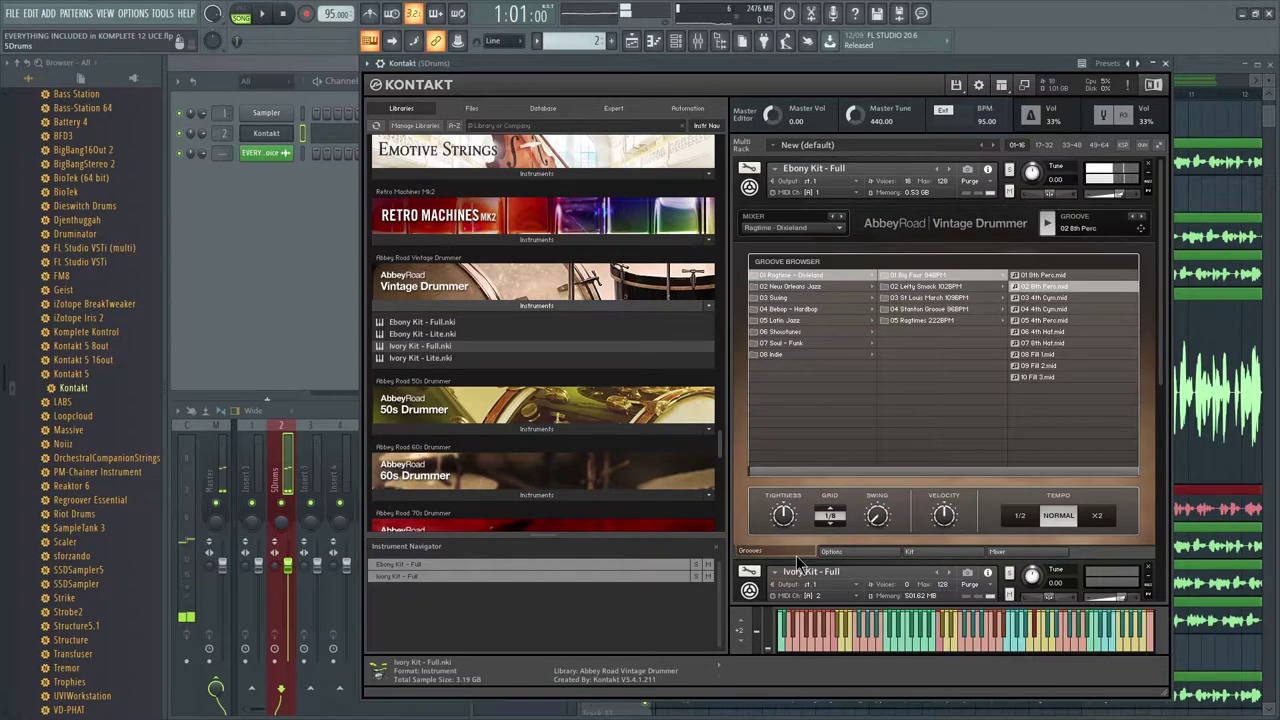
left_click(921, 553)
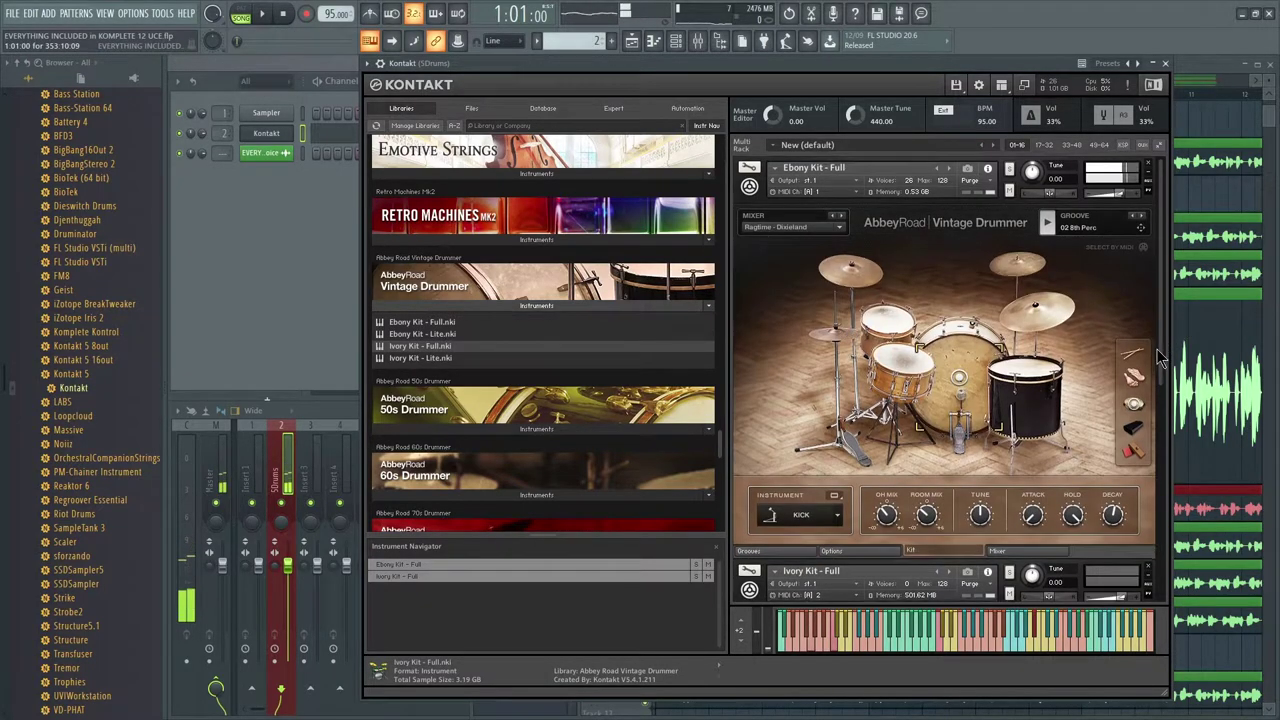
Stop the Ebony Kit's groove and view the Ivory Kit - Full with its mixer and buses.
scroll(1156, 347, "down", 2)
left_click(1048, 196)
scroll(1160, 390, "down", 20)
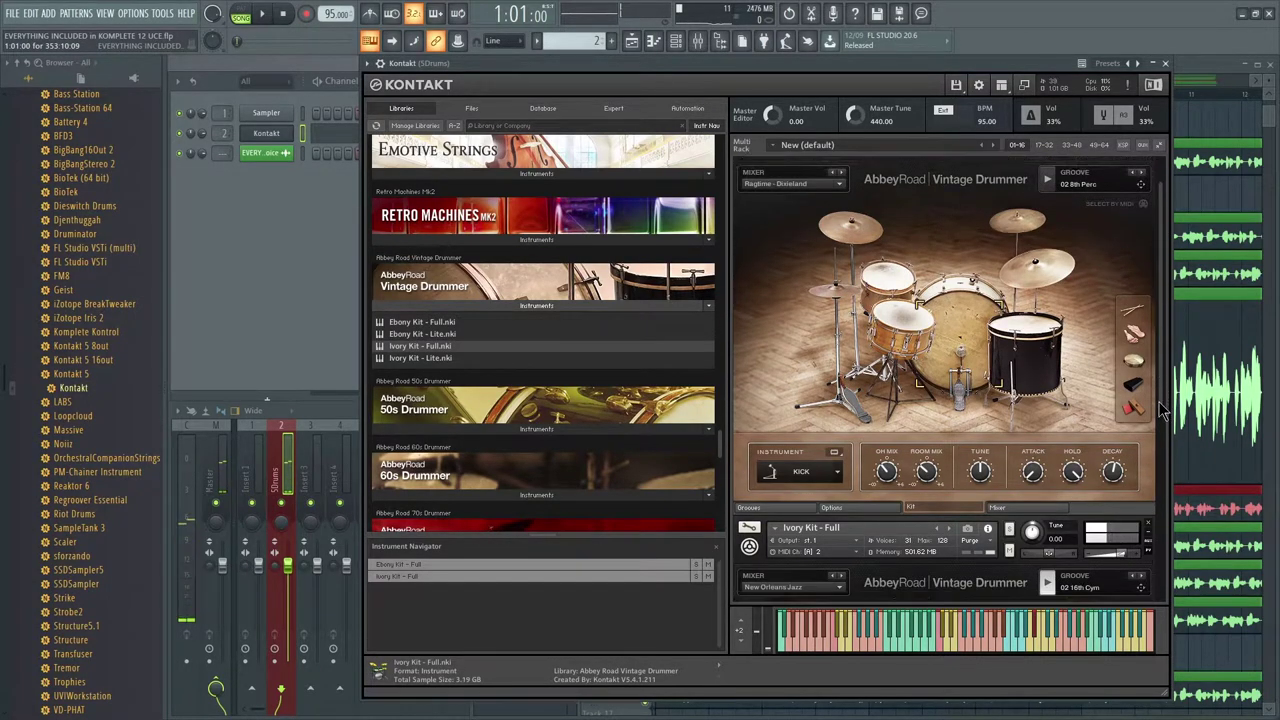
scroll(1148, 568, "down", 1)
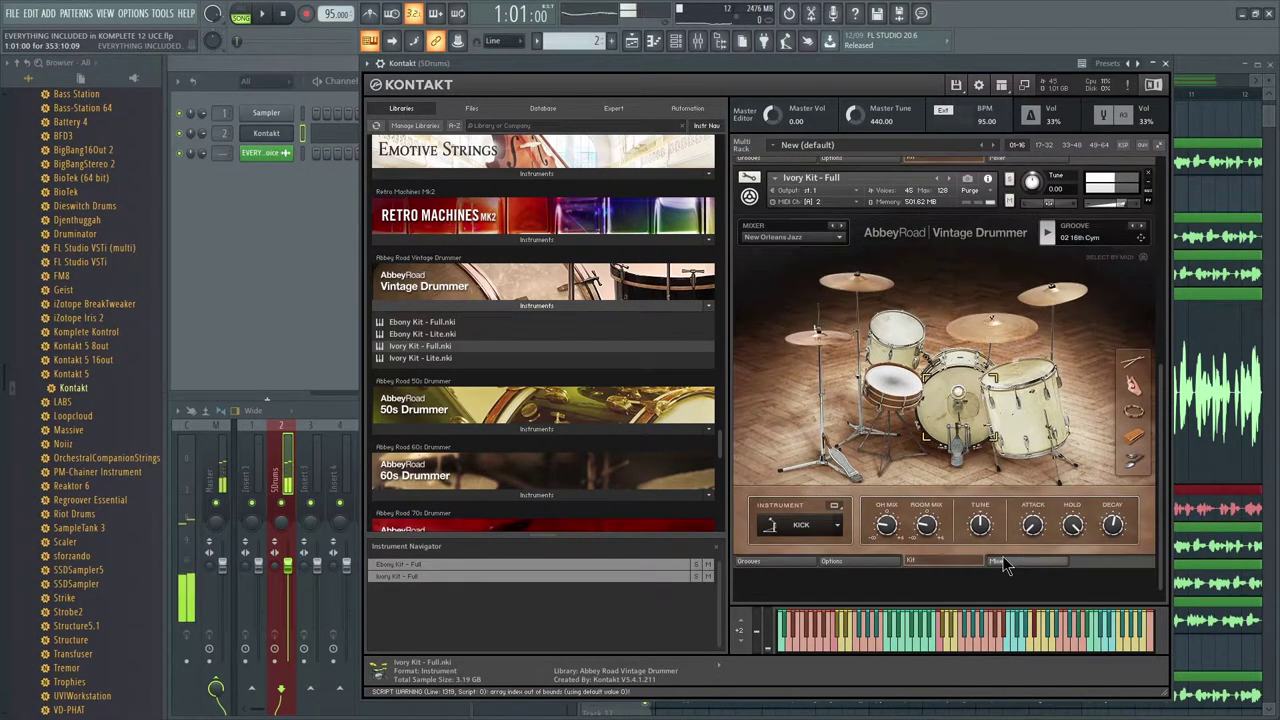
left_click(1024, 565)
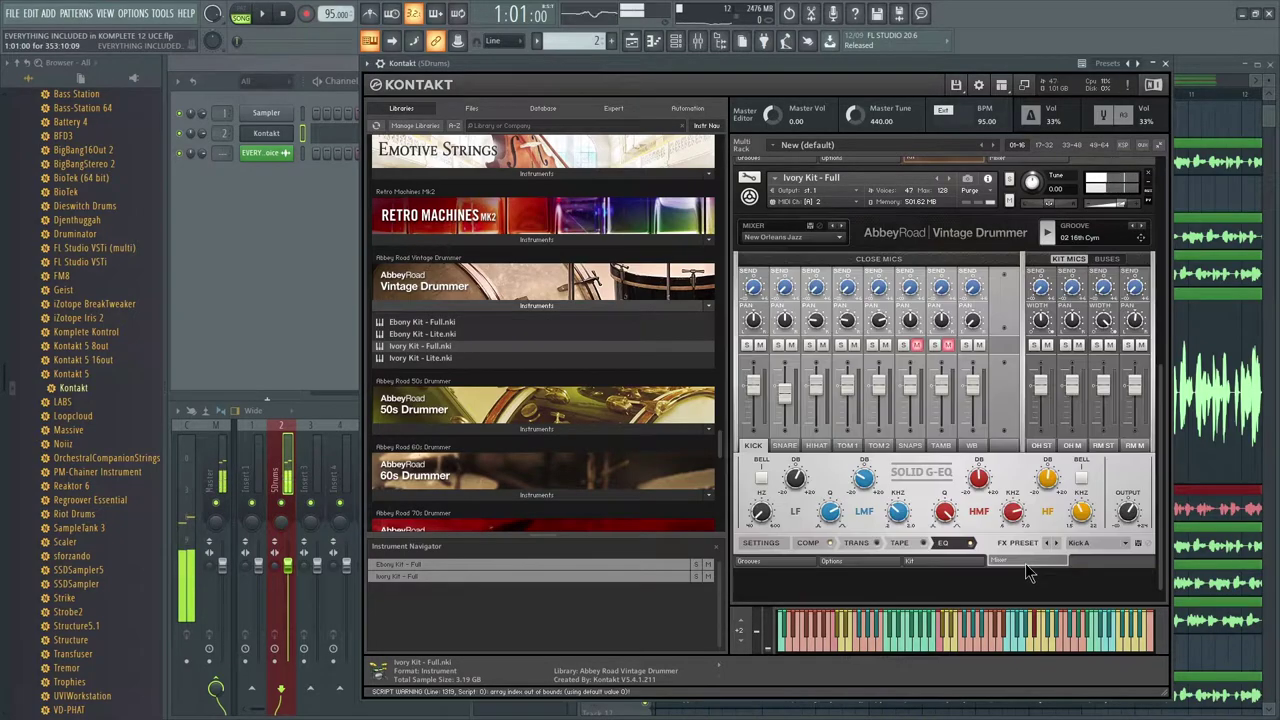
left_click(1110, 264)
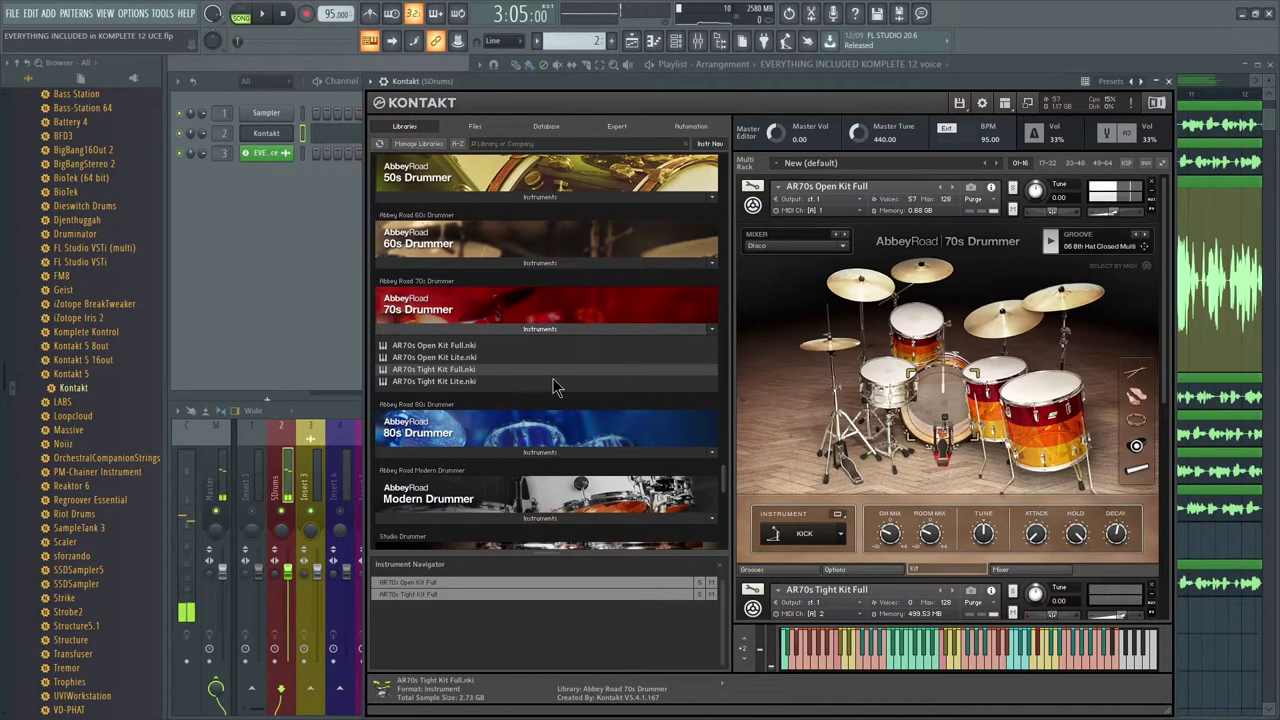
View the options, groove browser, mixer and kit of the AR70s Open Kit Full in Abbey Road 70s Drummer.
scroll(557, 389, "down", 1)
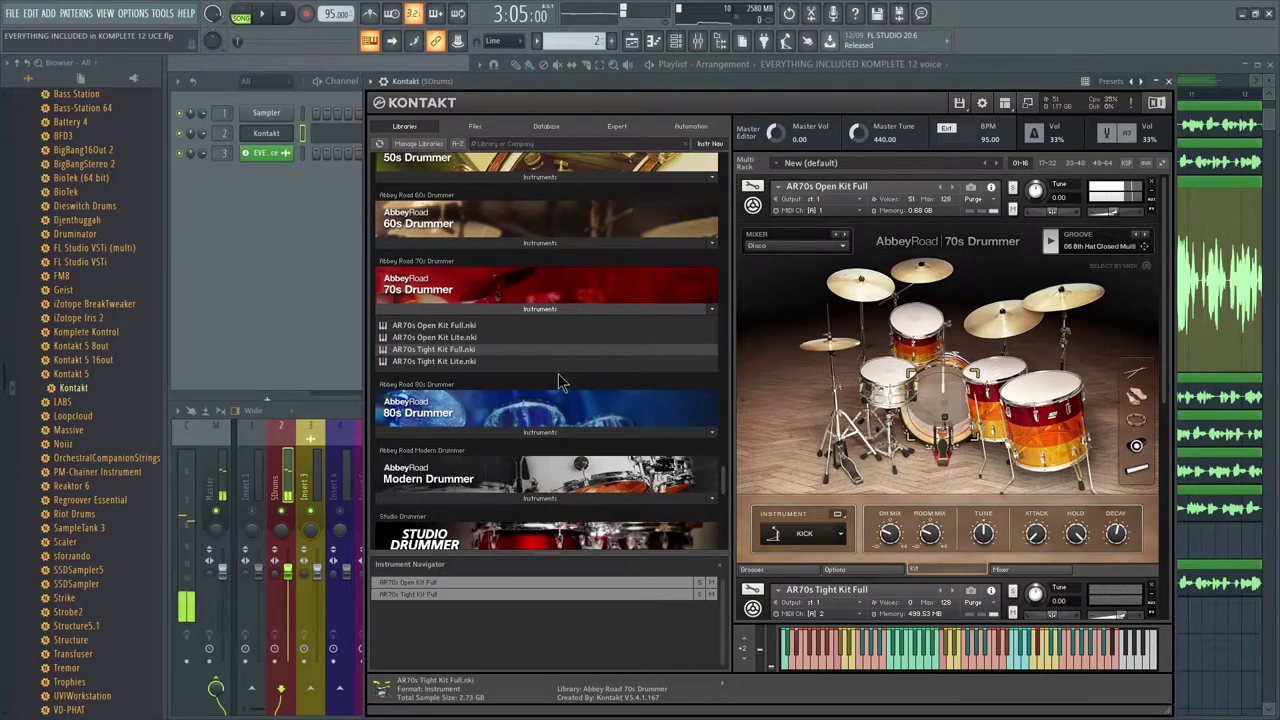
scroll(560, 383, "down", 2)
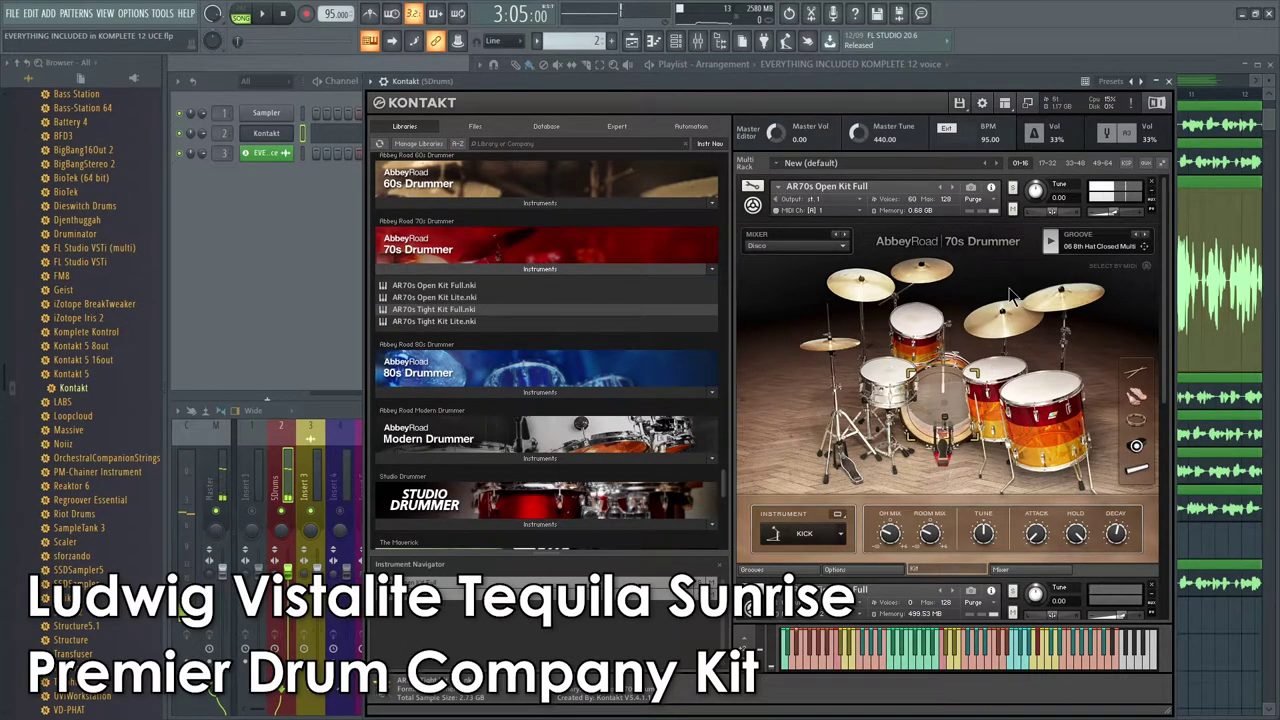
scroll(944, 496, "down", 1)
left_click(870, 563)
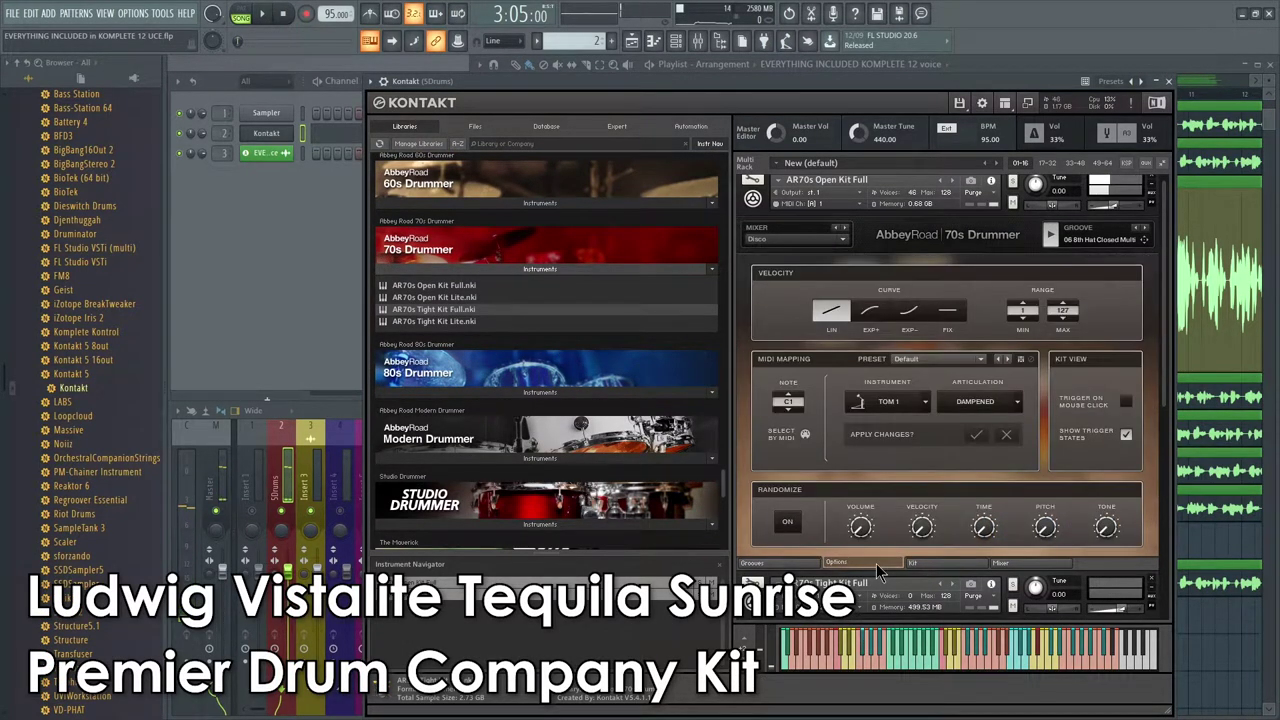
left_click(808, 566)
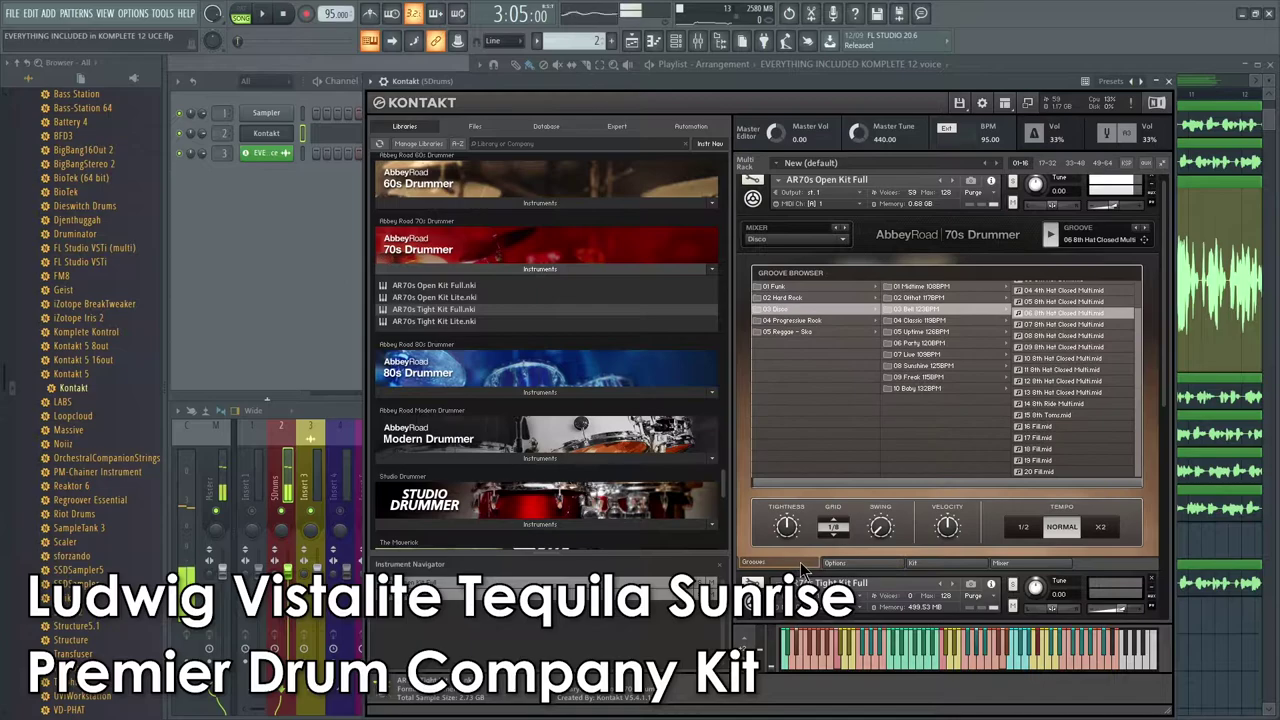
left_click(1010, 565)
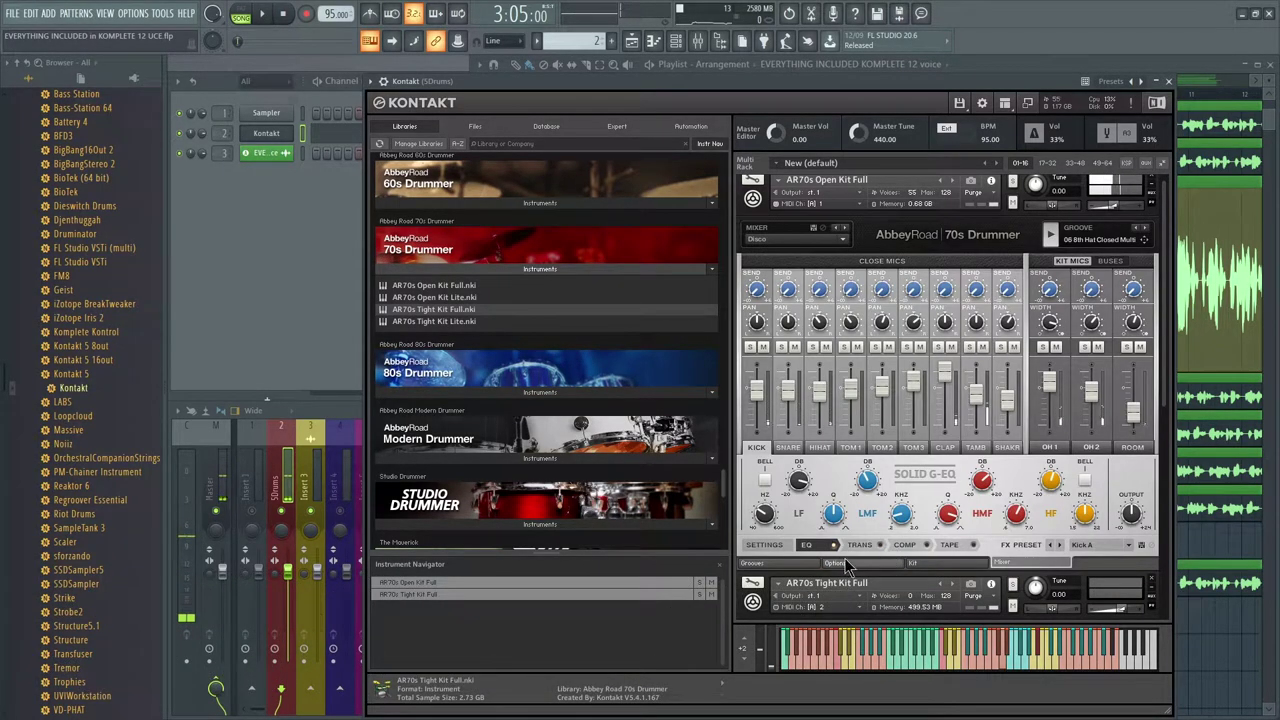
left_click(910, 563)
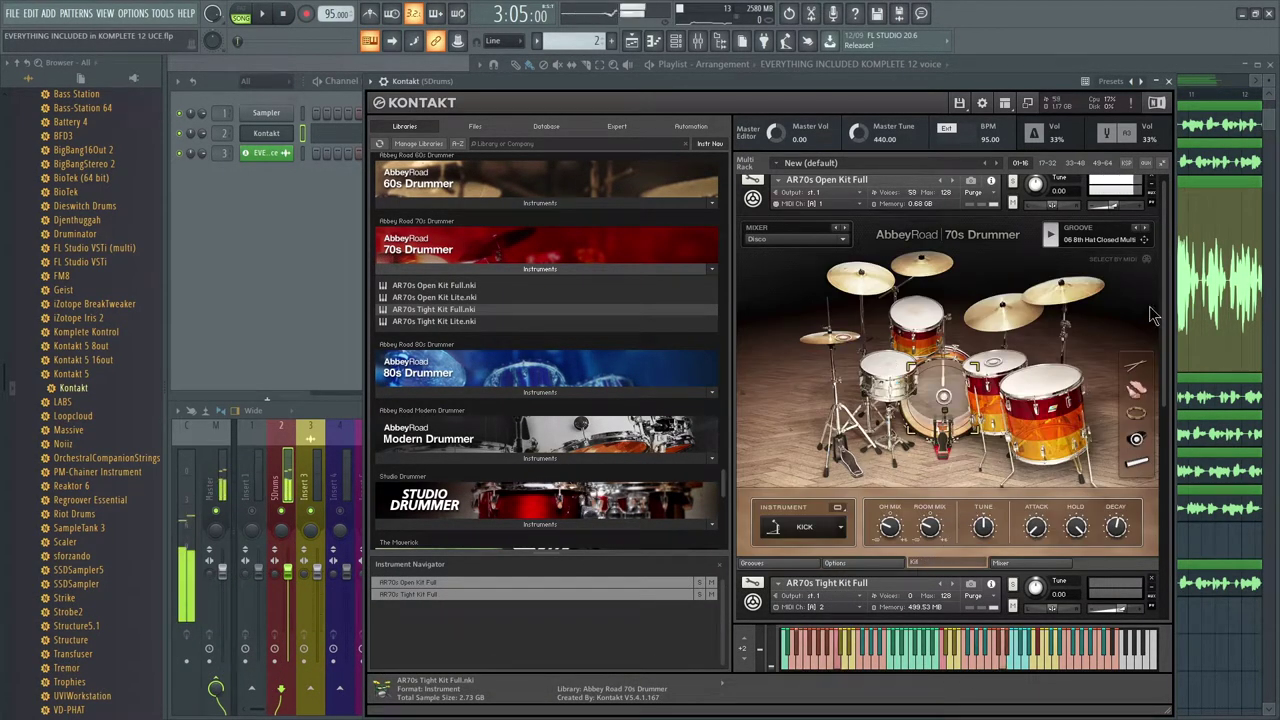
View the drum kit of the AR70s Tight Kit Full in the Kontakt rack.
scroll(1120, 270, "down", 1)
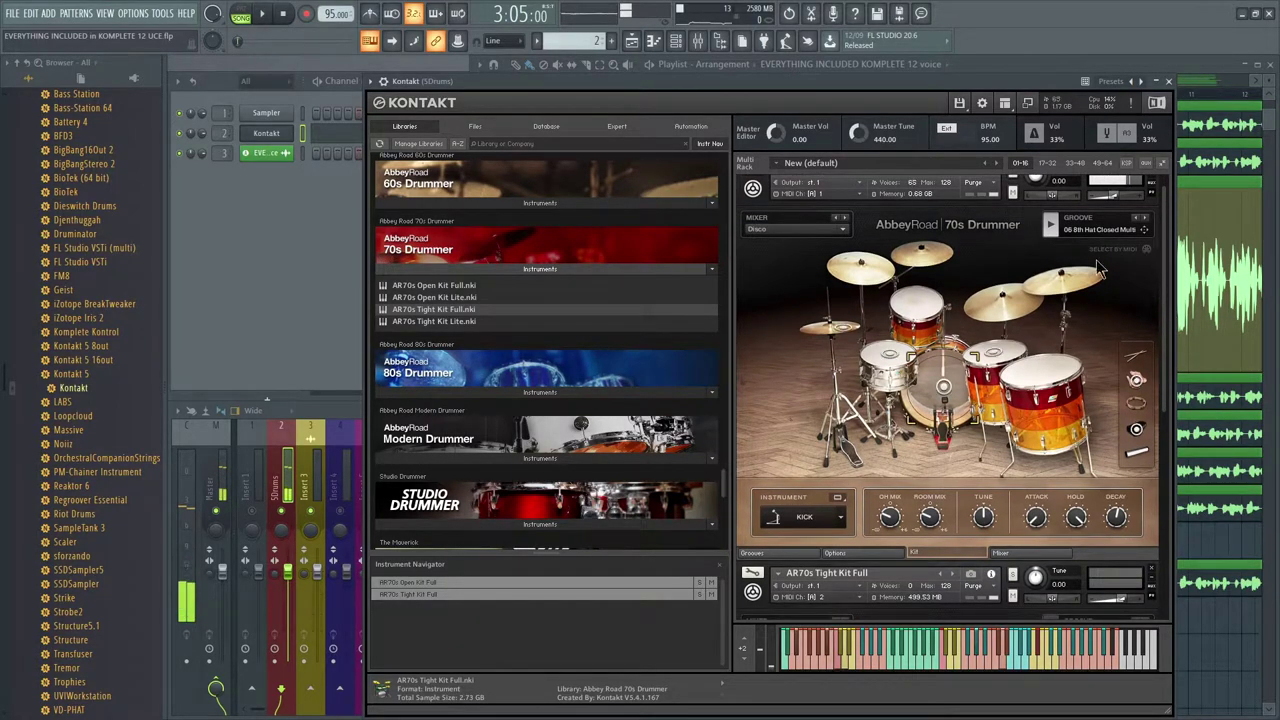
scroll(1023, 412, "down", 3)
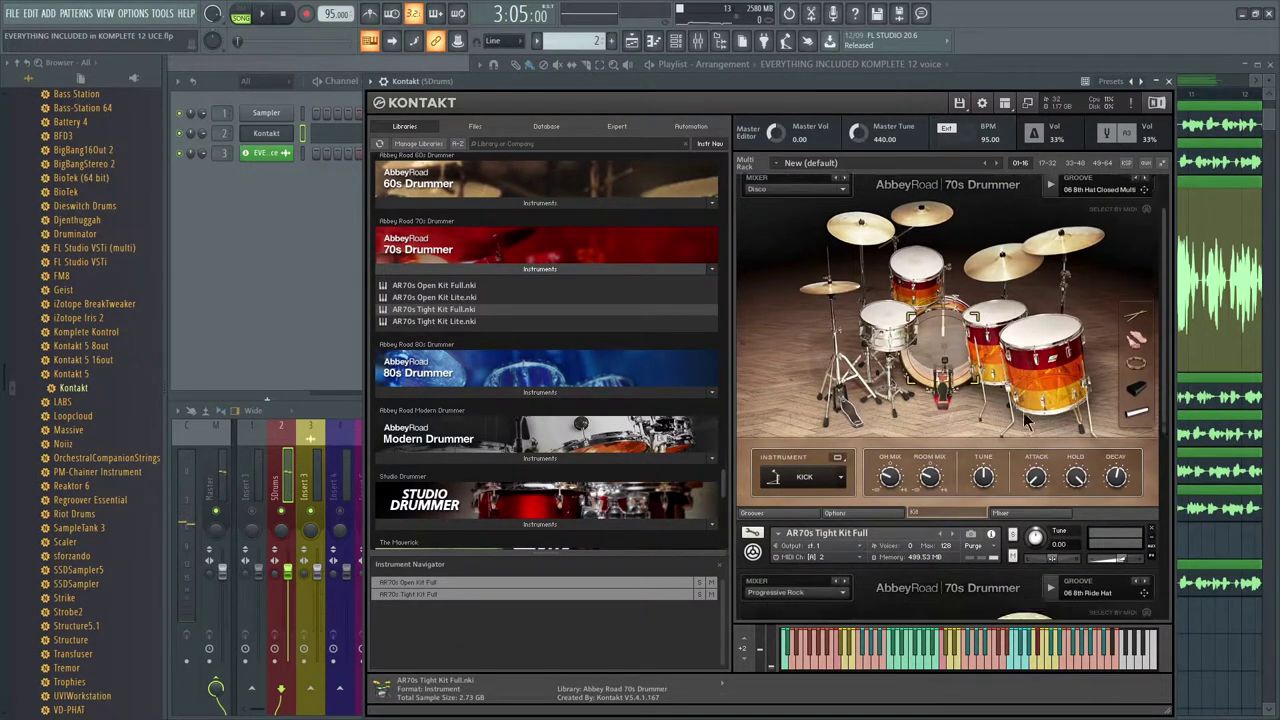
scroll(1151, 398, "down", 3)
left_click_drag(1165, 393, 1161, 525)
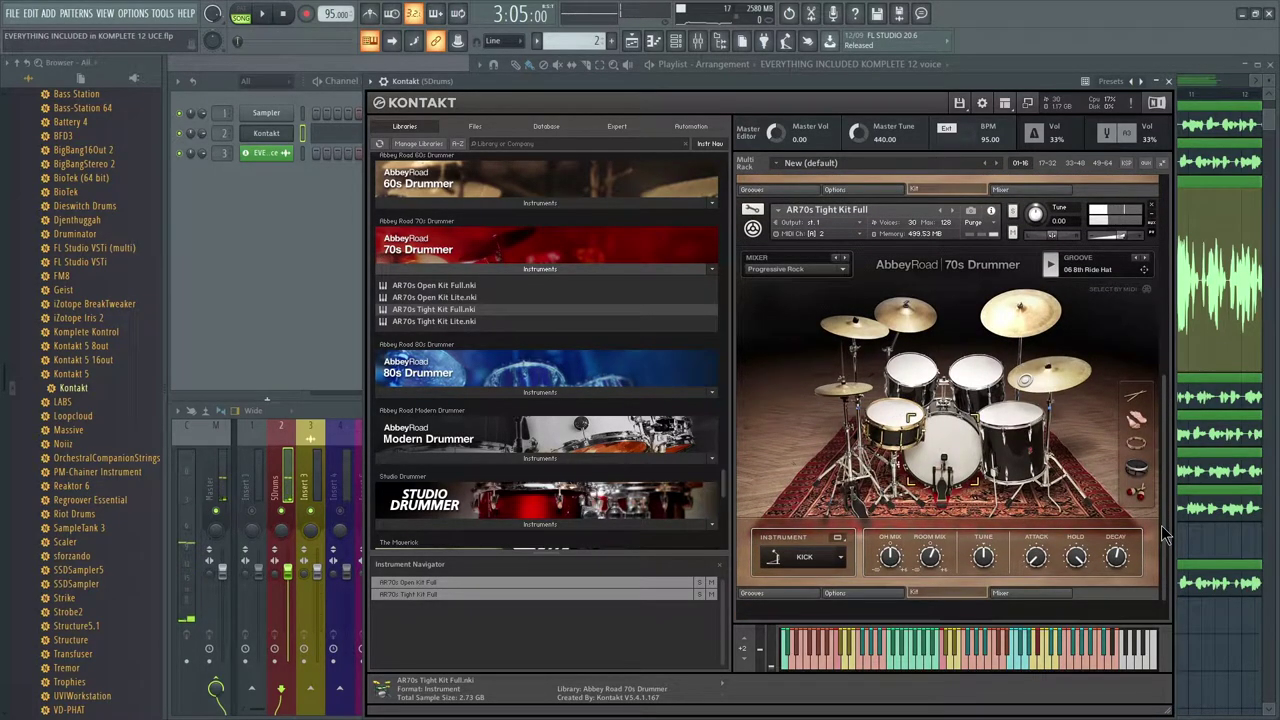
mouse_move(1161, 525)
left_mouse_down()
mouse_move(1153, 348)
mouse_move(1155, 547)
left_mouse_up()
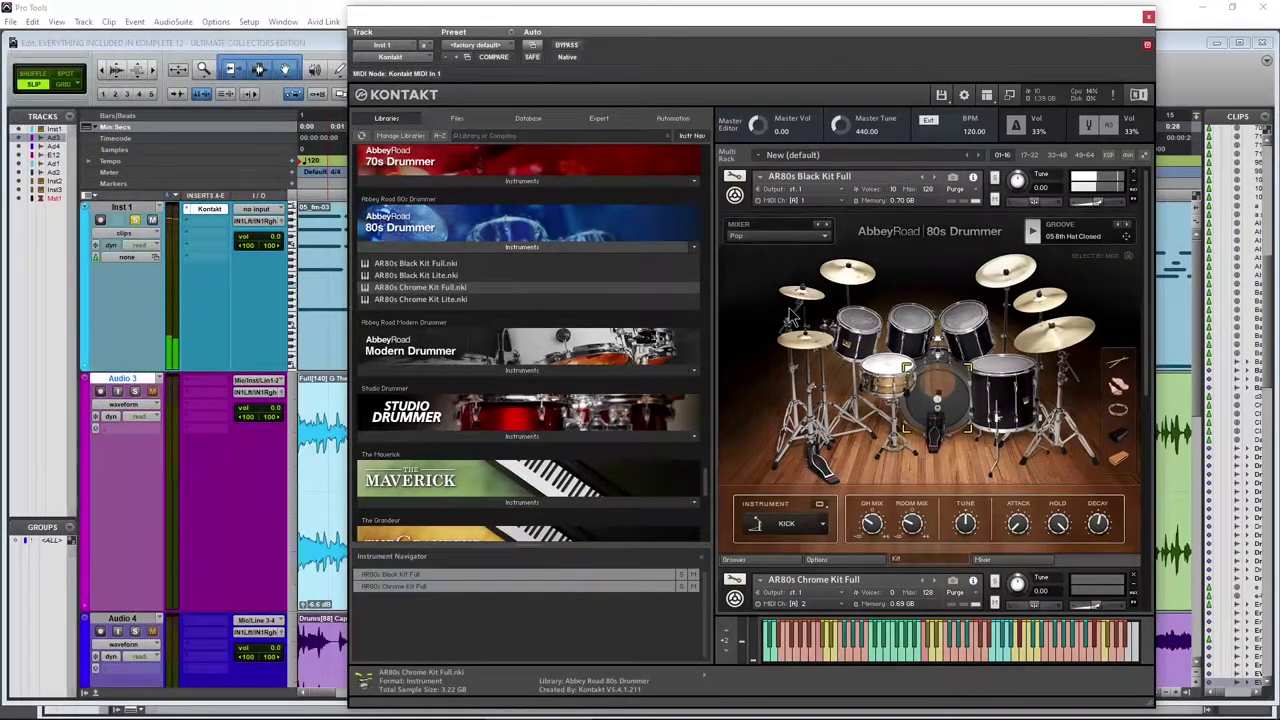
View the mixer, groove browser, options and kit of the AR80s Black Kit Full in Abbey Road 80s Drummer.
scroll(462, 325, "up", 3)
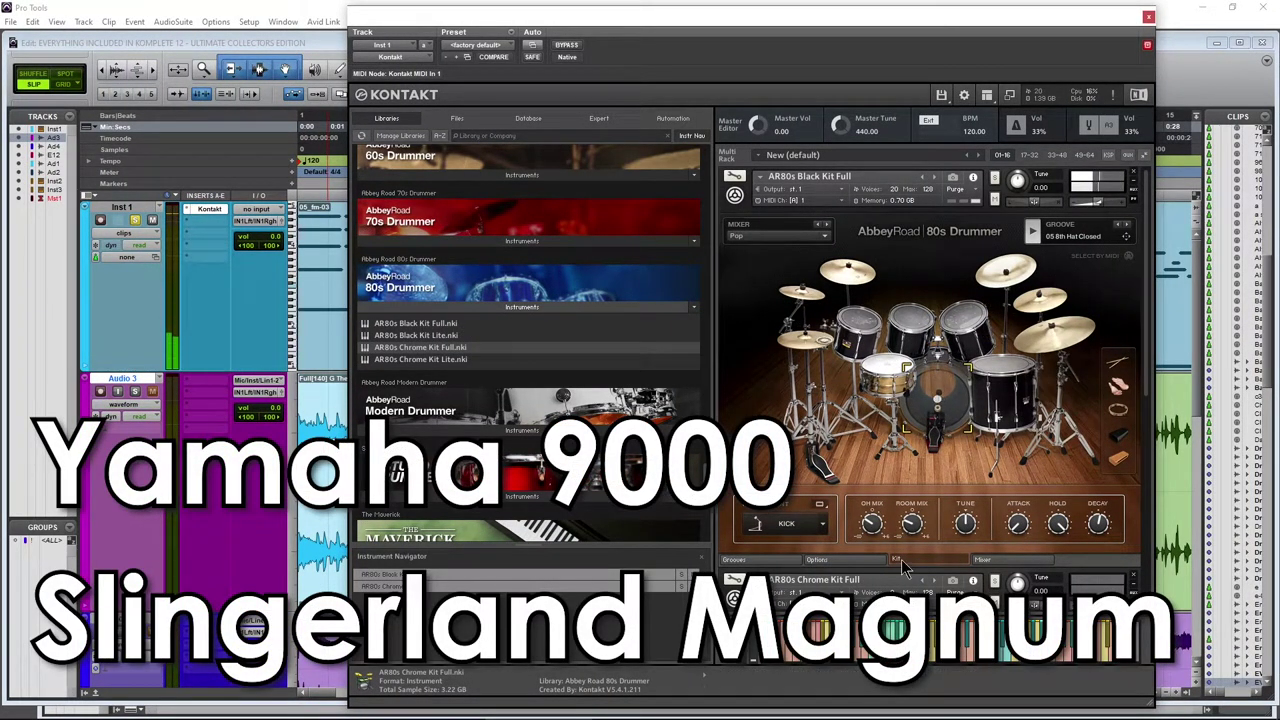
left_click(987, 563)
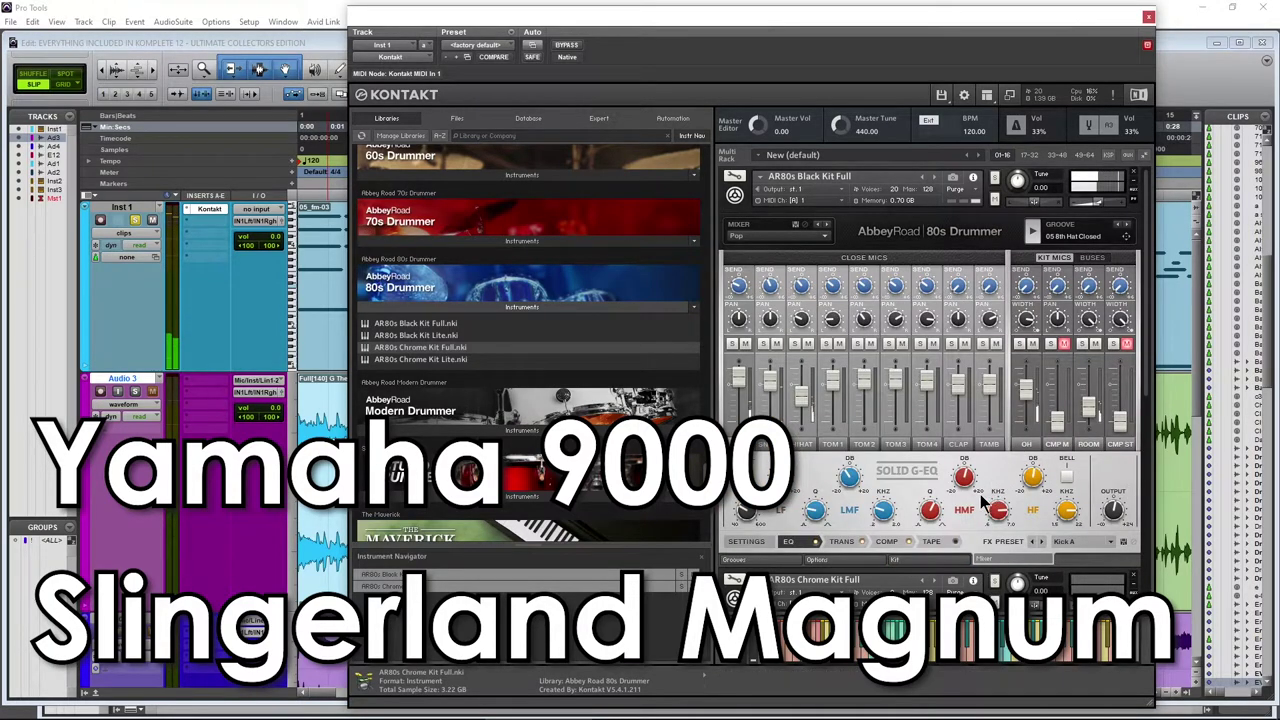
left_click(789, 562)
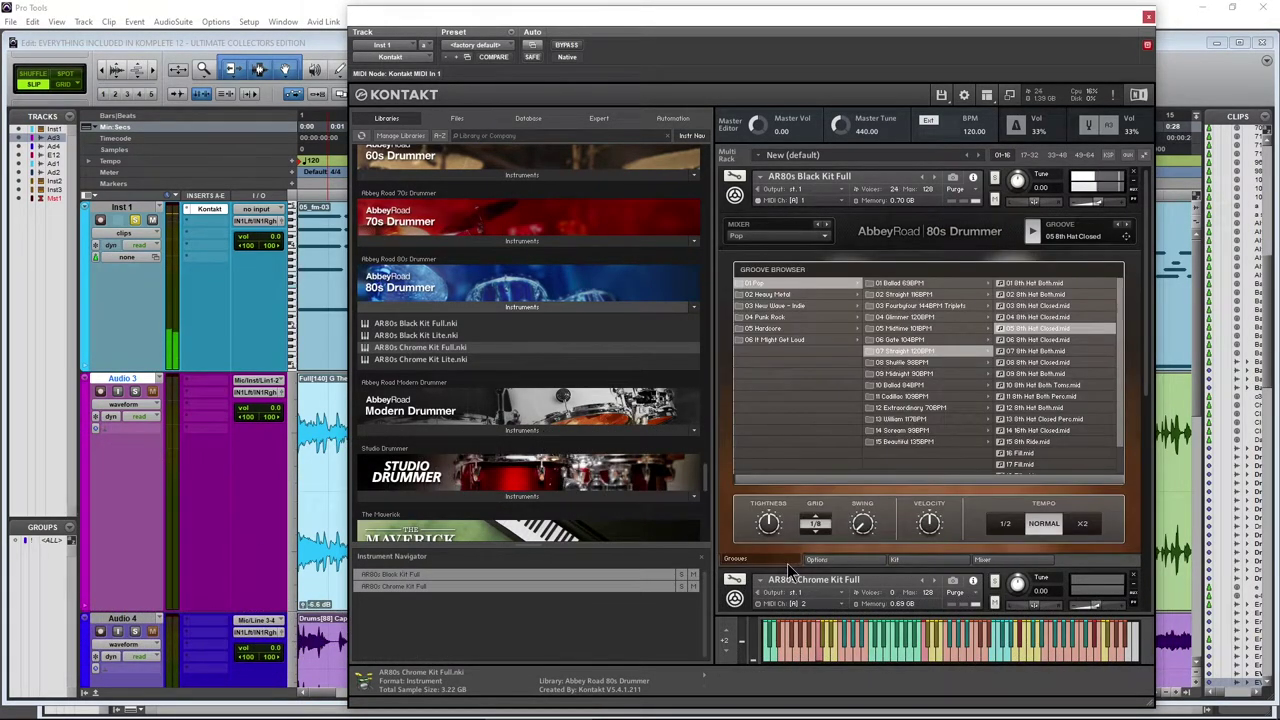
left_click(846, 563)
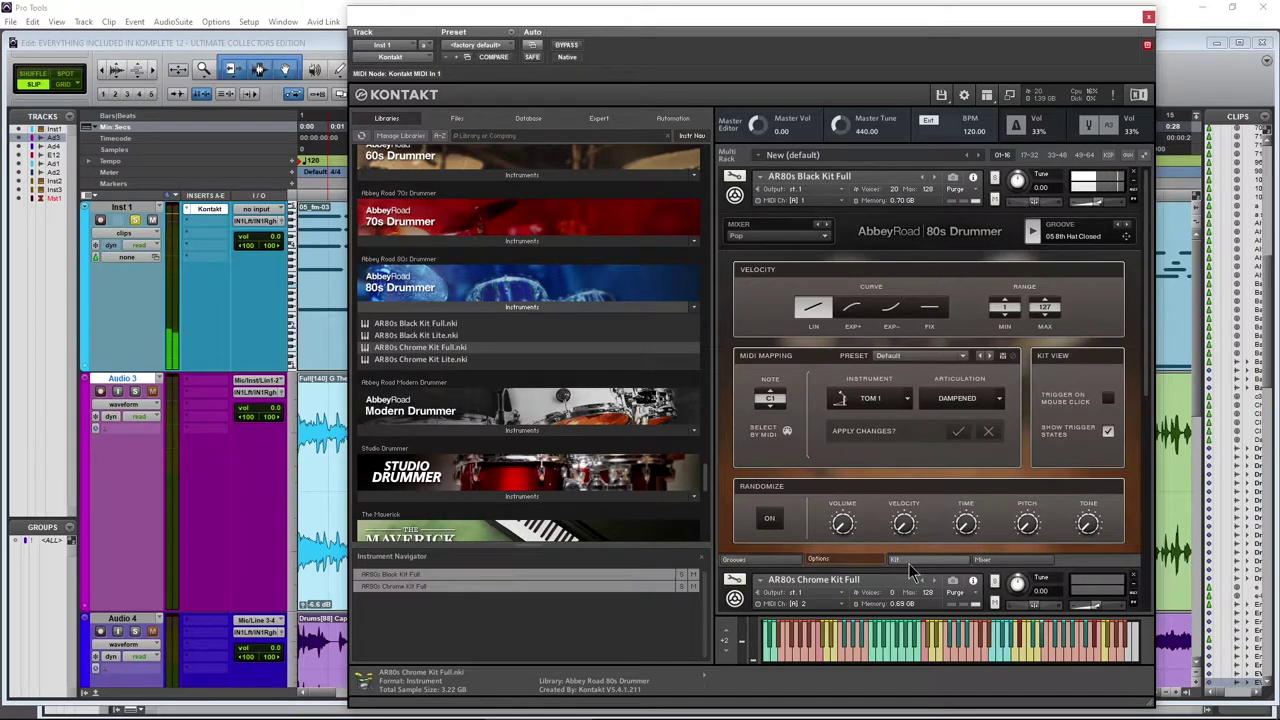
left_click(908, 563)
View the AR80s Chrome Kit Full and its mixer preset list.
scroll(1022, 395, "down", 3)
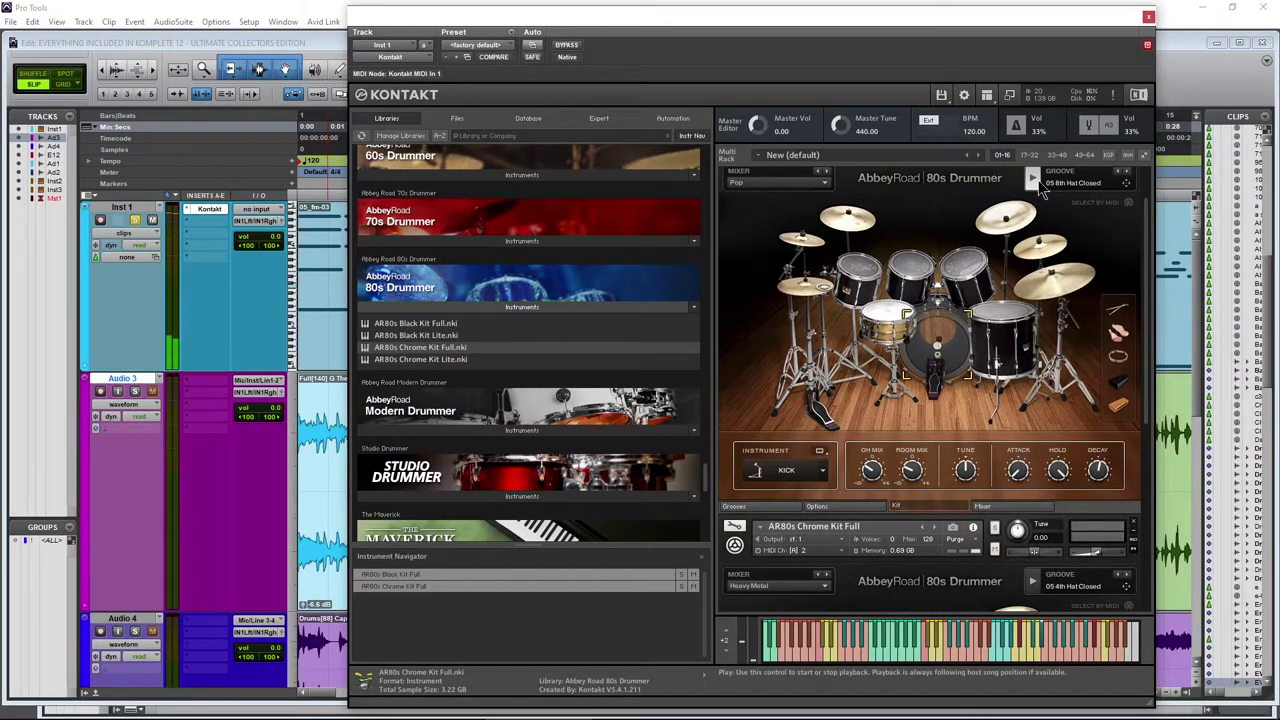
scroll(1133, 560, "down", 5)
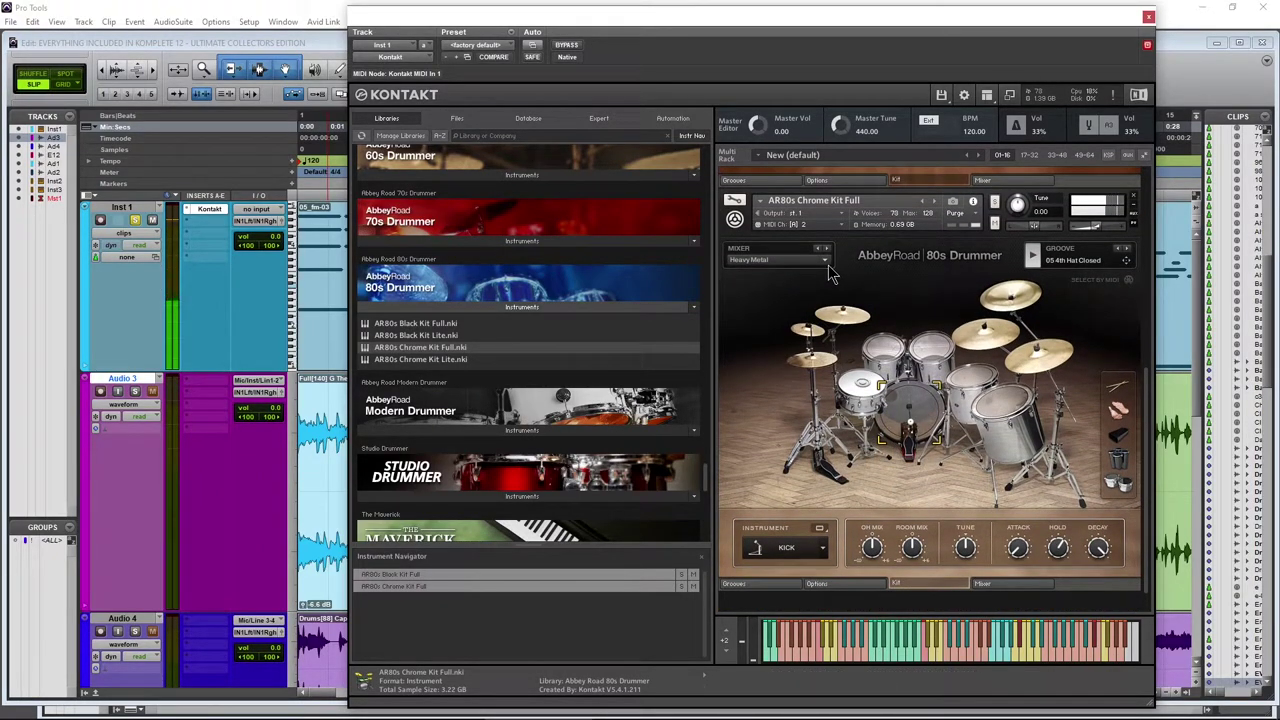
left_click(780, 260)
left_click(760, 284)
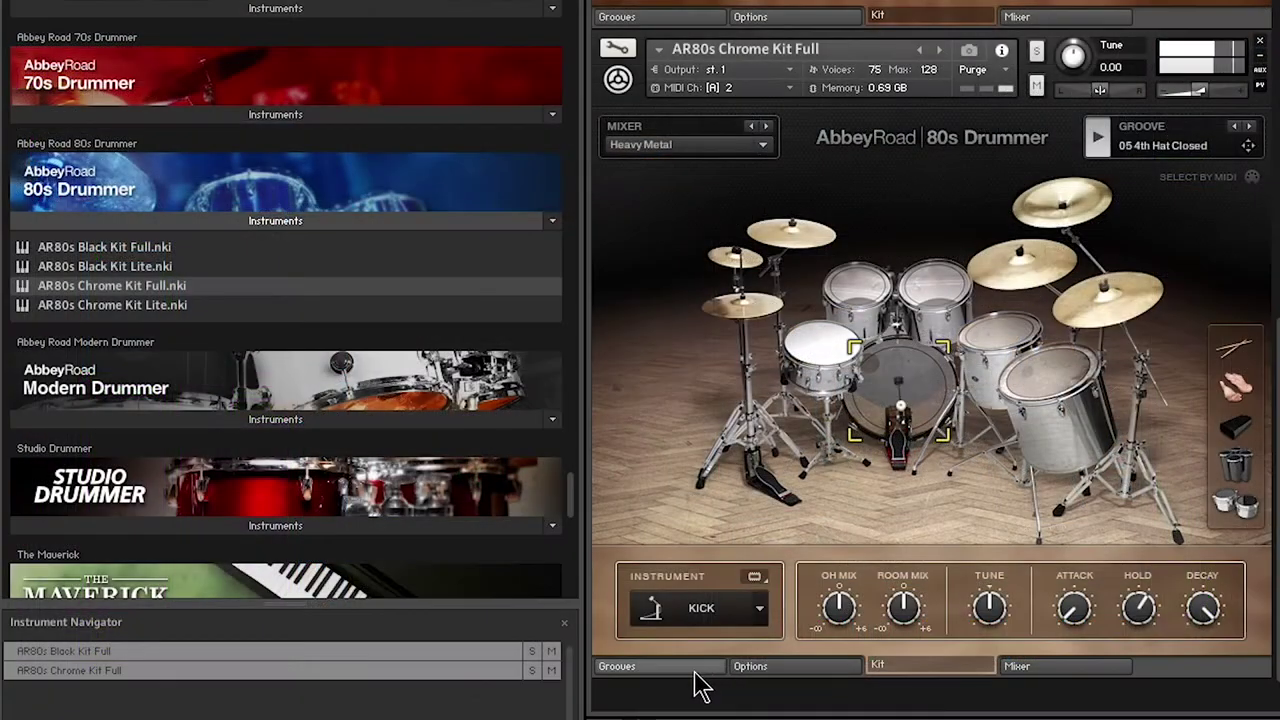
Load the Chrome Kit's 11 16th Toms Hat groove from Heavy Metal's 09 Nuclear 115BPM folder and return to the kit view.
left_click(697, 668)
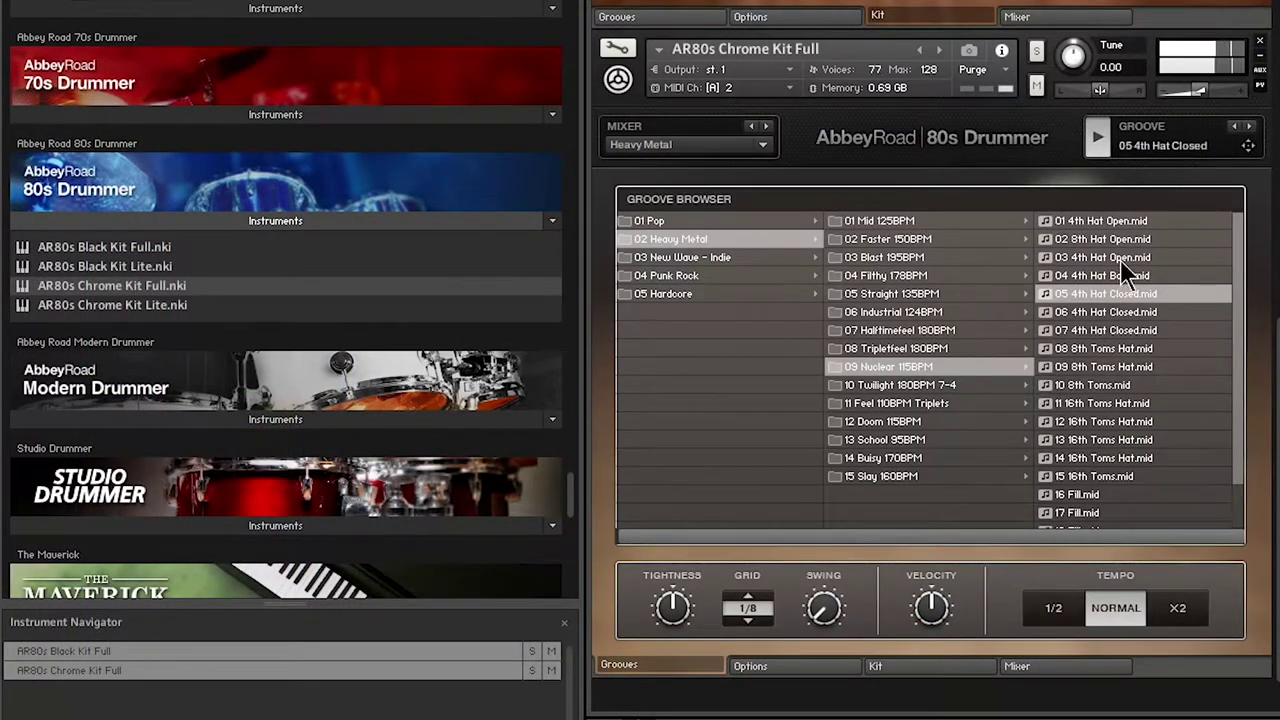
left_click(1114, 403)
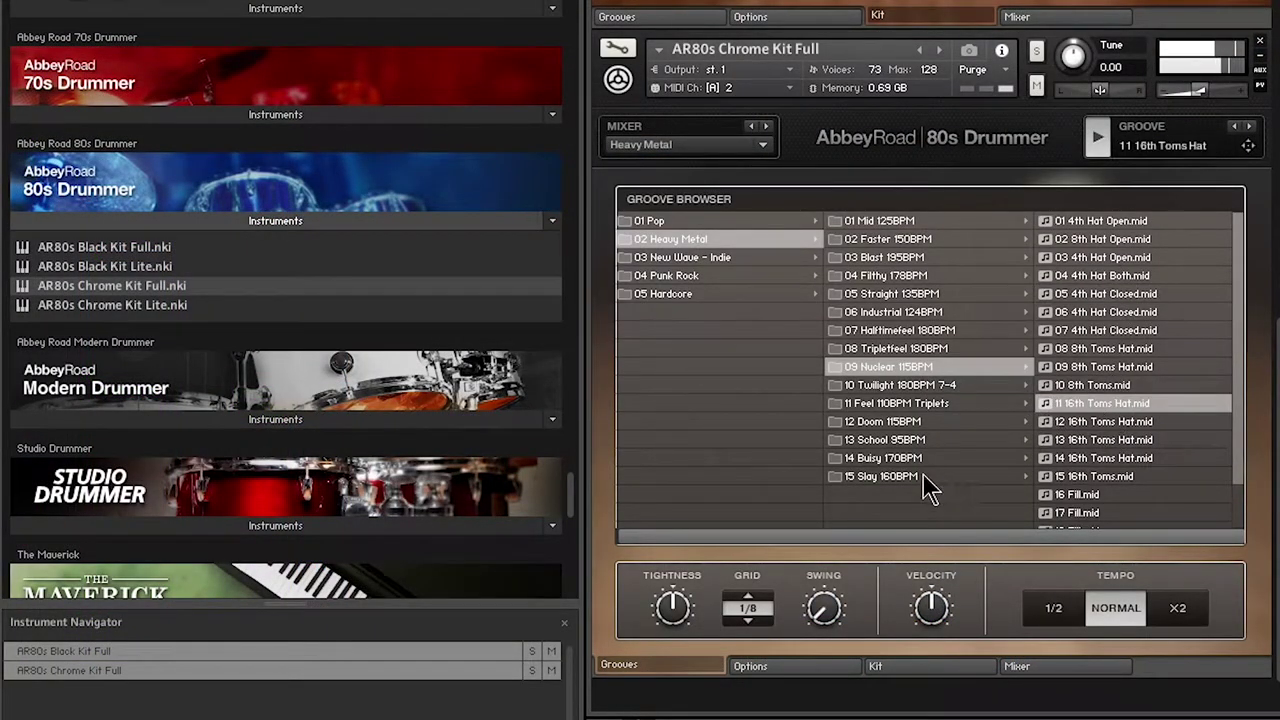
left_click(918, 670)
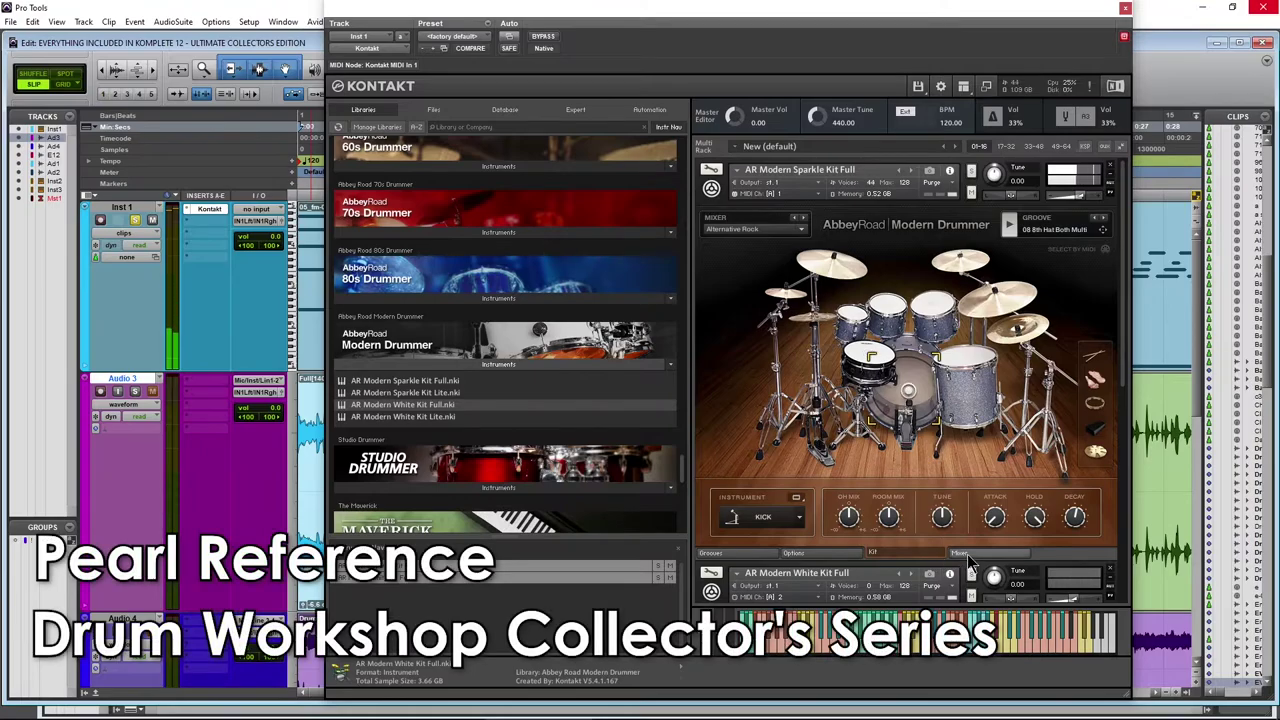
View the mixer of the AR Modern Sparkle Kit Full in Abbey Road Modern Drummer.
scroll(1117, 474, "down", 5)
scroll(1109, 475, "up", 5)
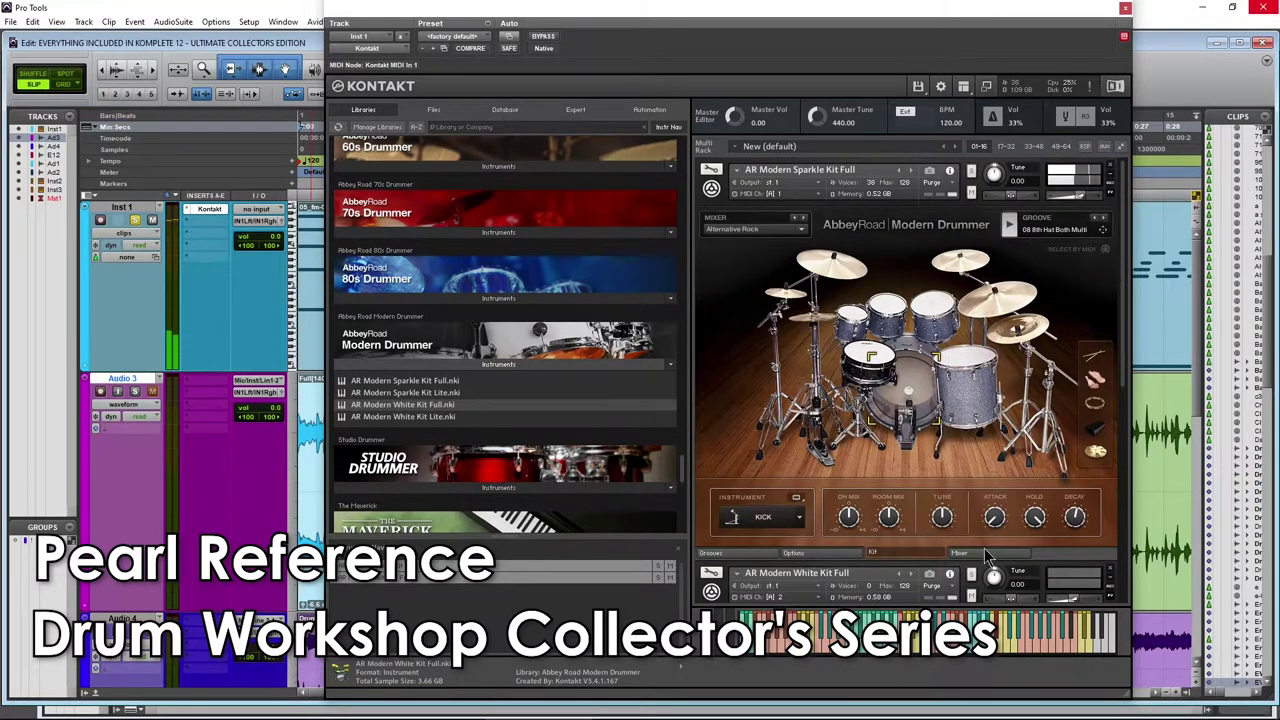
left_click(984, 556)
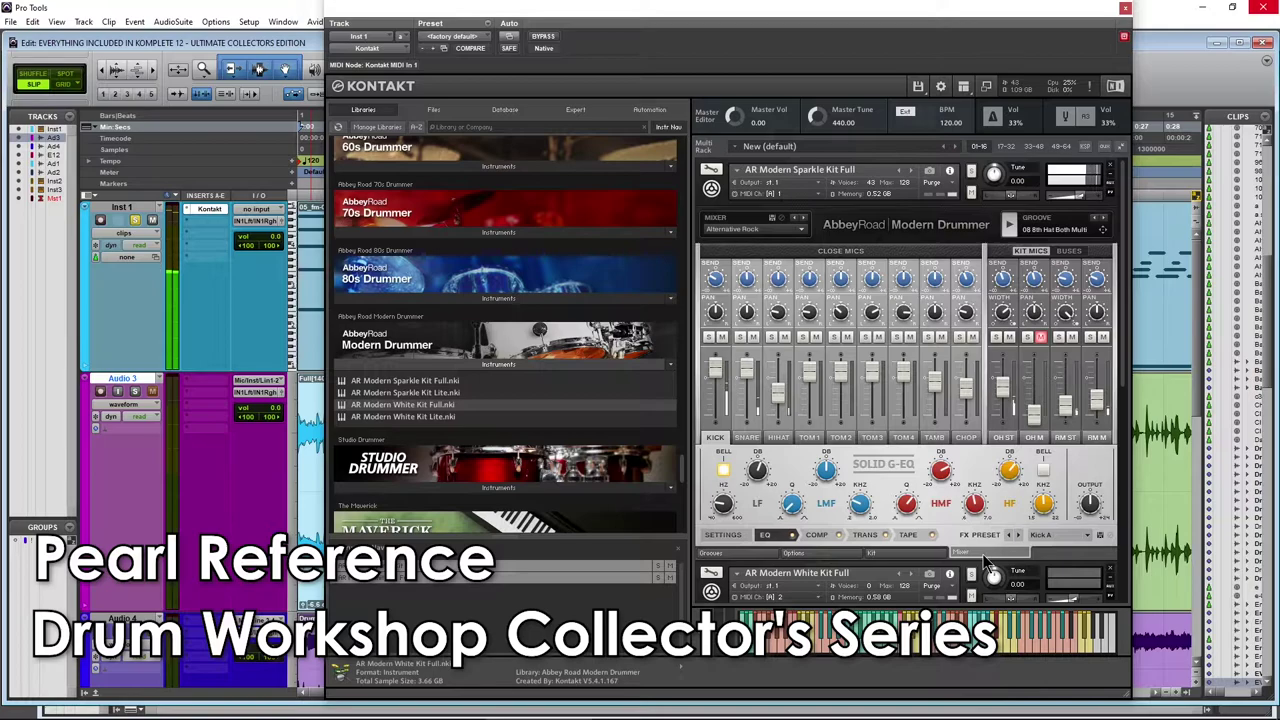
View the options, groove browser and kit of the AR Modern Sparkle Kit Full in Abbey Road Modern Drummer.
left_click(794, 553)
left_click(761, 555)
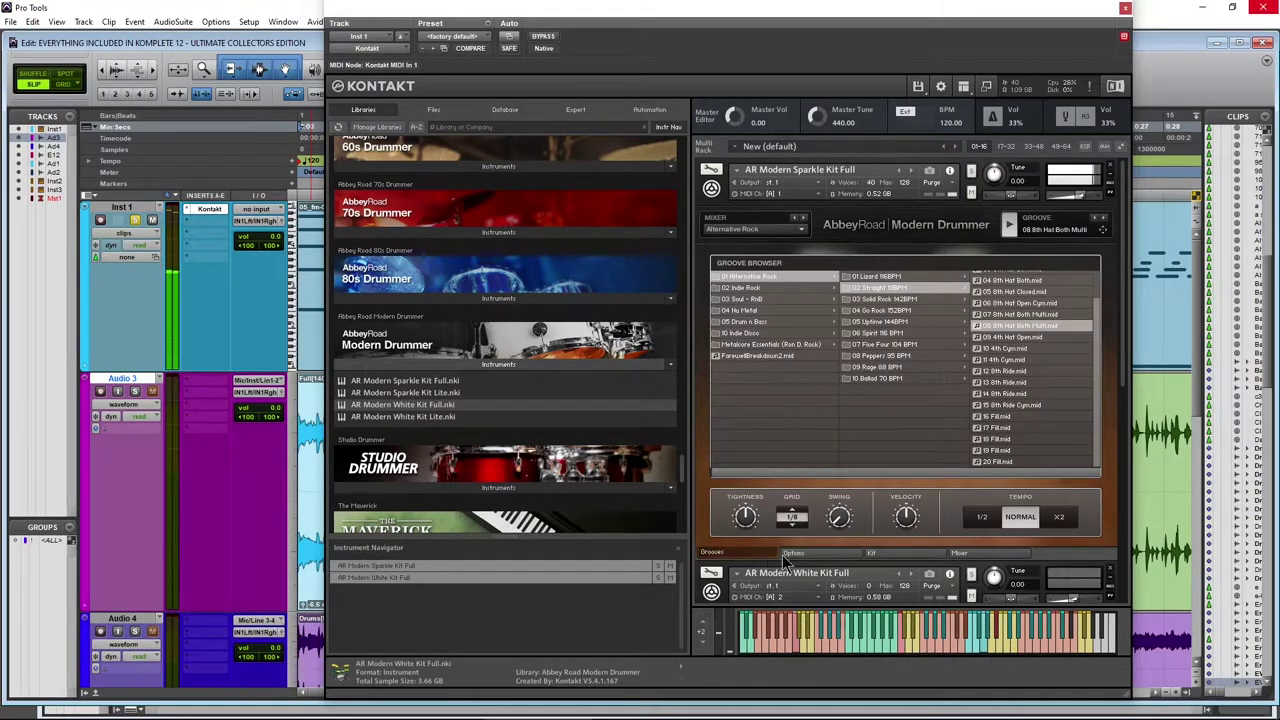
left_click(872, 553)
View the options and kit of the AR Modern White Kit Full.
scroll(1122, 350, "down", 1)
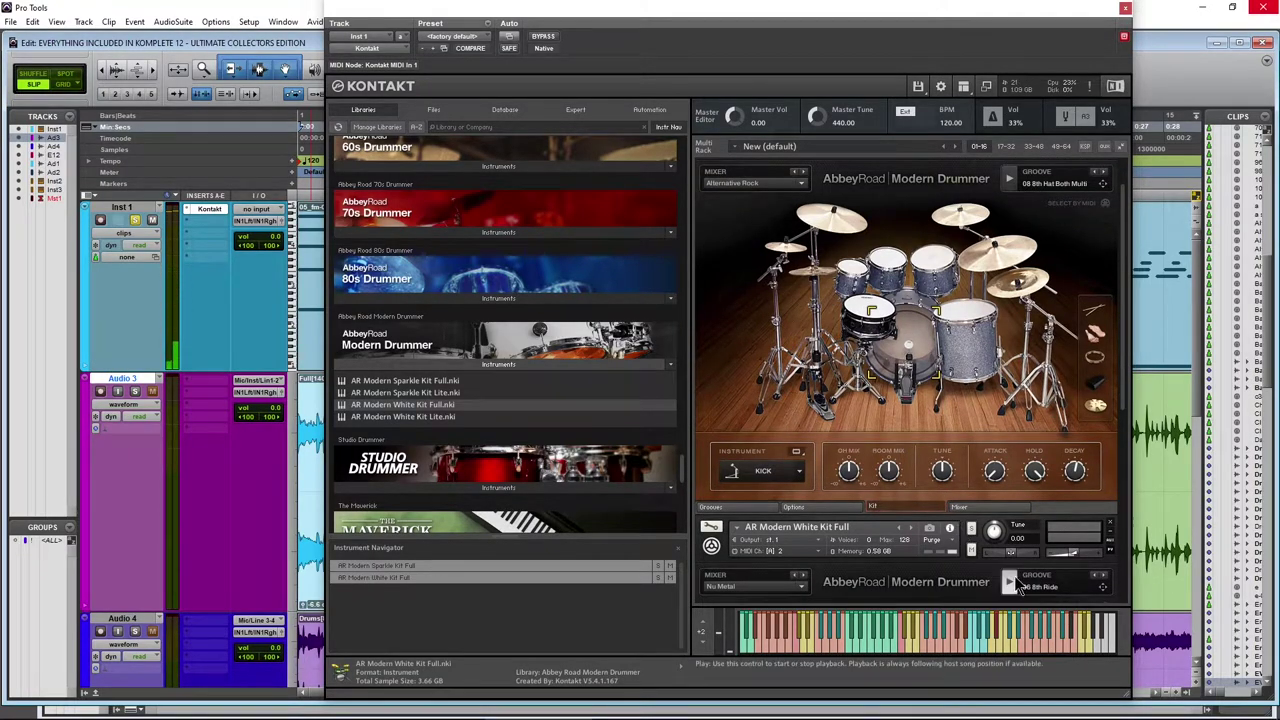
scroll(1120, 440, "down", 2)
scroll(1117, 470, "down", 5)
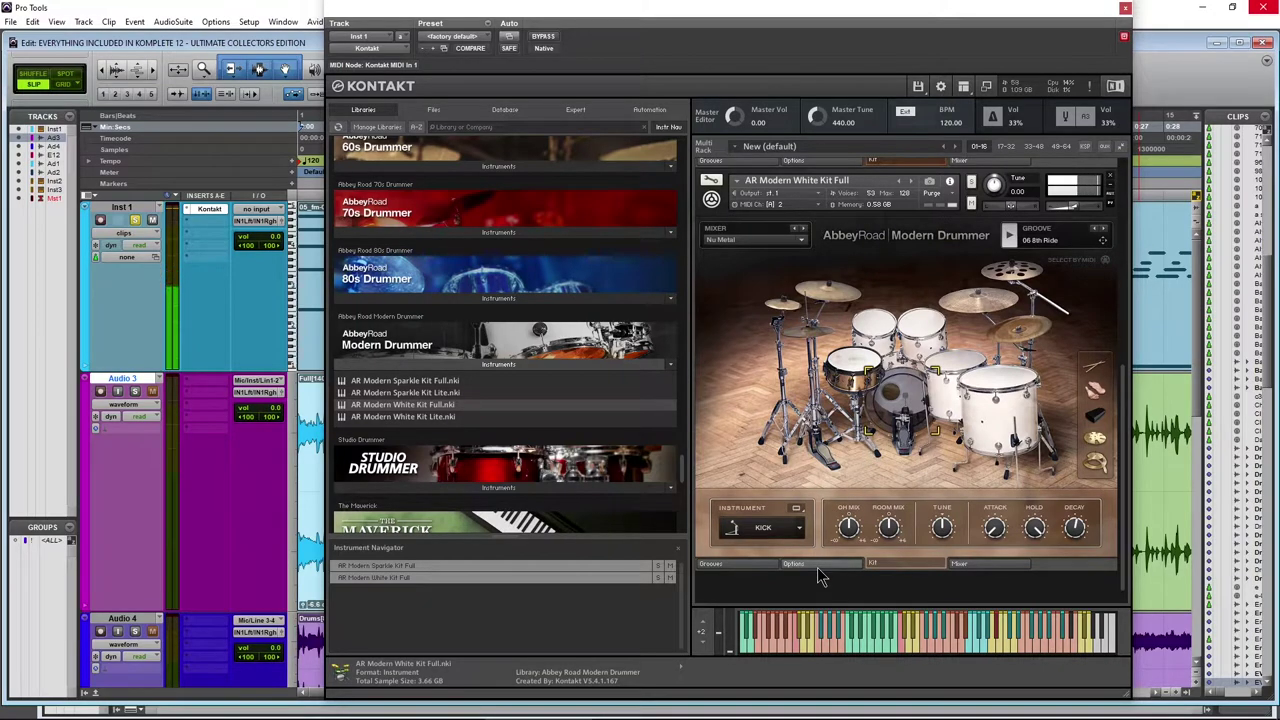
left_click(818, 566)
left_click(885, 566)
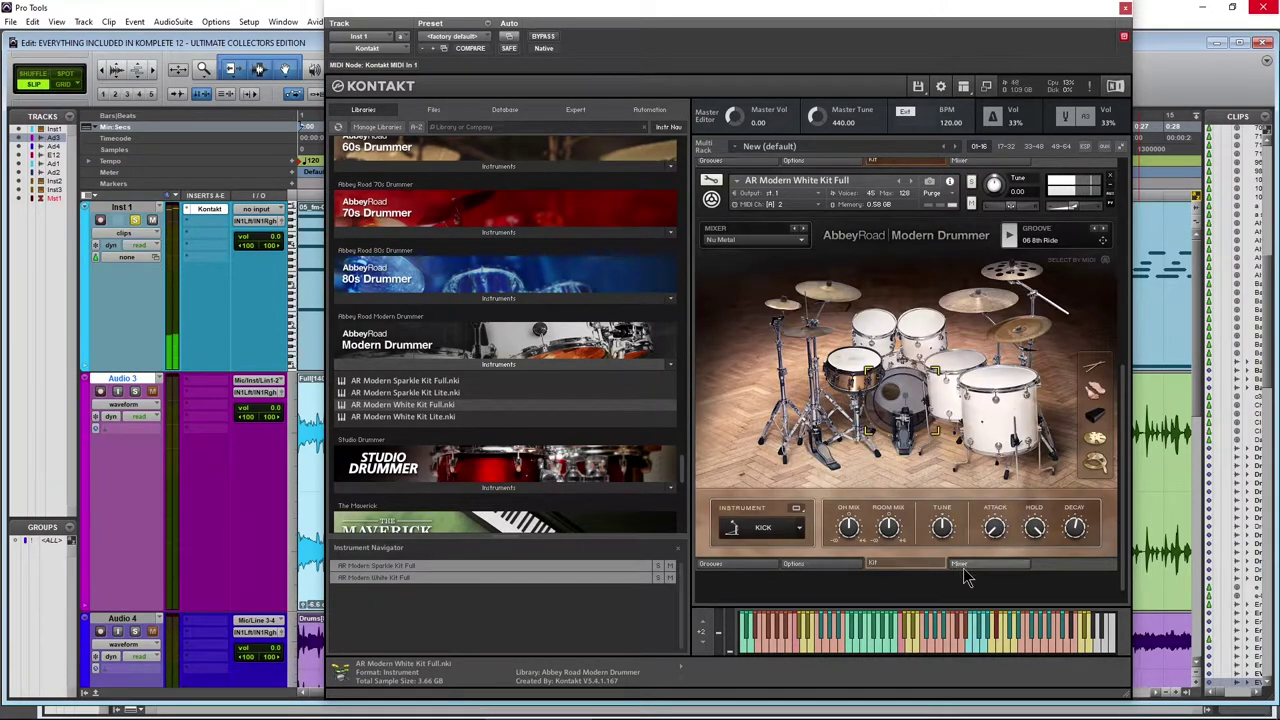
View the White Kit's mixer with the kick channel's tape, compressor and transient effects, and return to its options.
left_click(958, 564)
left_click(905, 545)
left_click(861, 545)
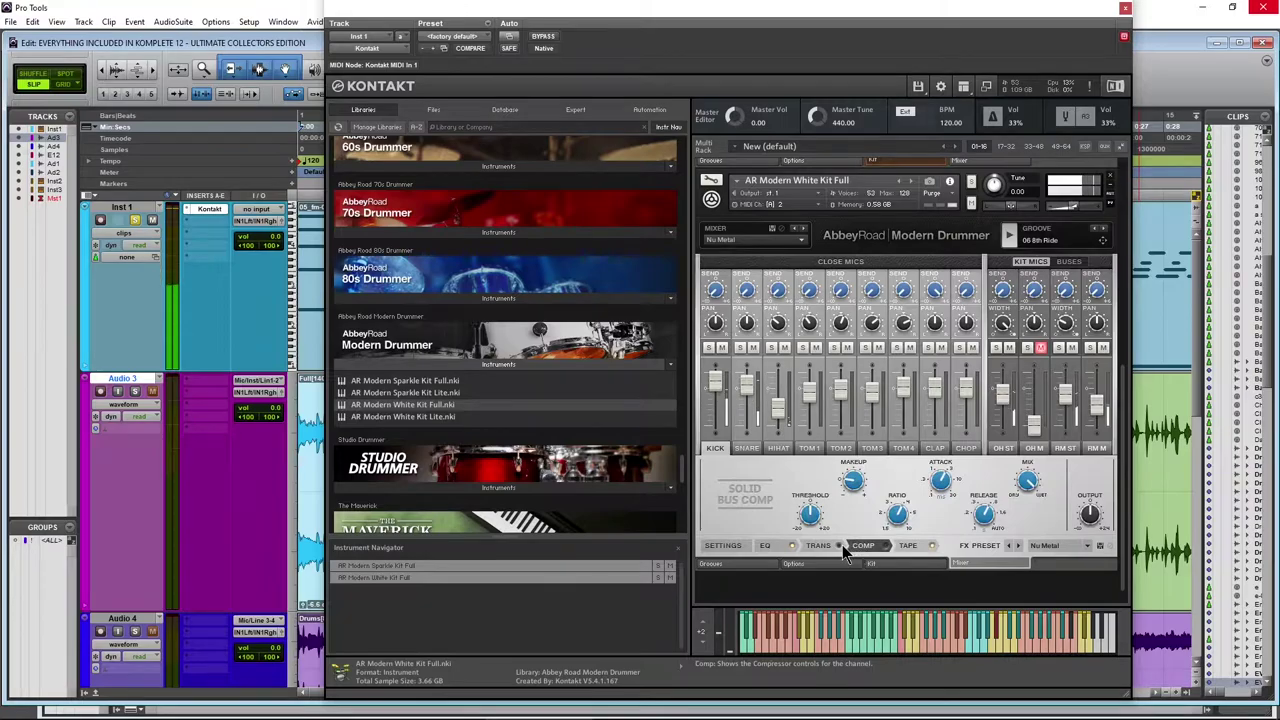
left_click(816, 547)
left_click(805, 564)
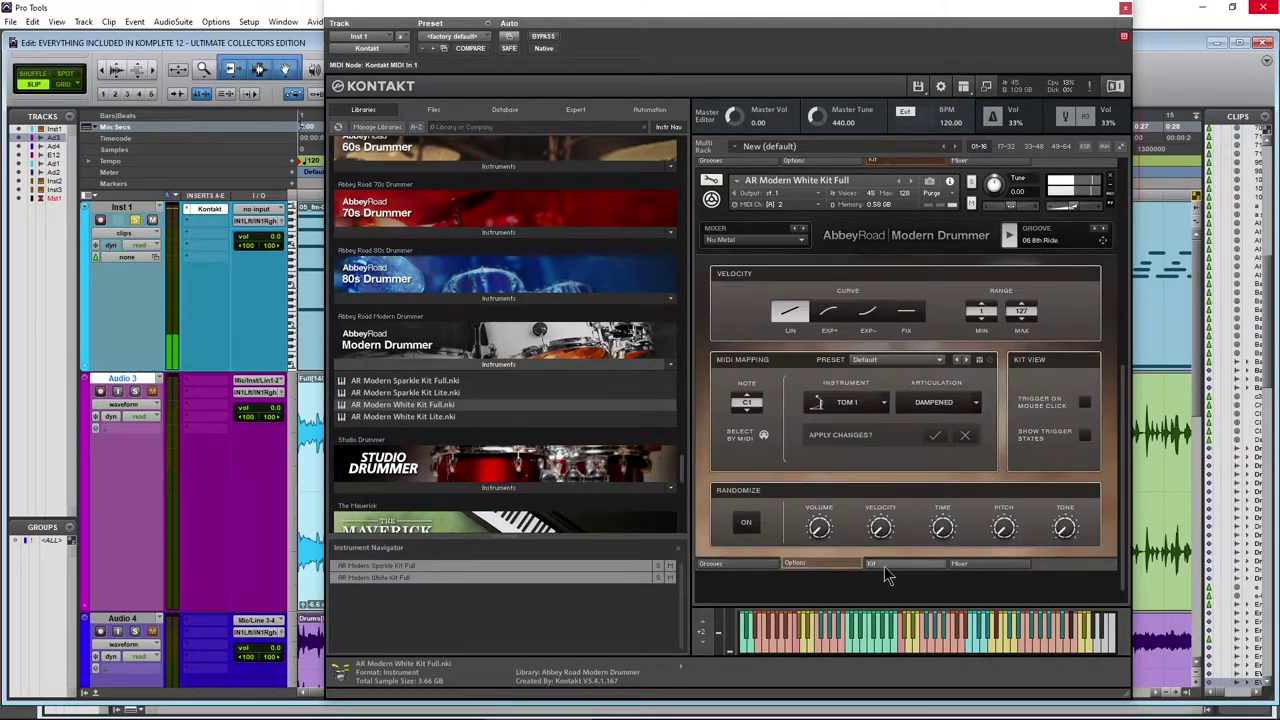
Show the kit page of the AR Modern White Kit Full drummer instrument.
left_click(884, 568)
scroll(795, 545, "up", 1)
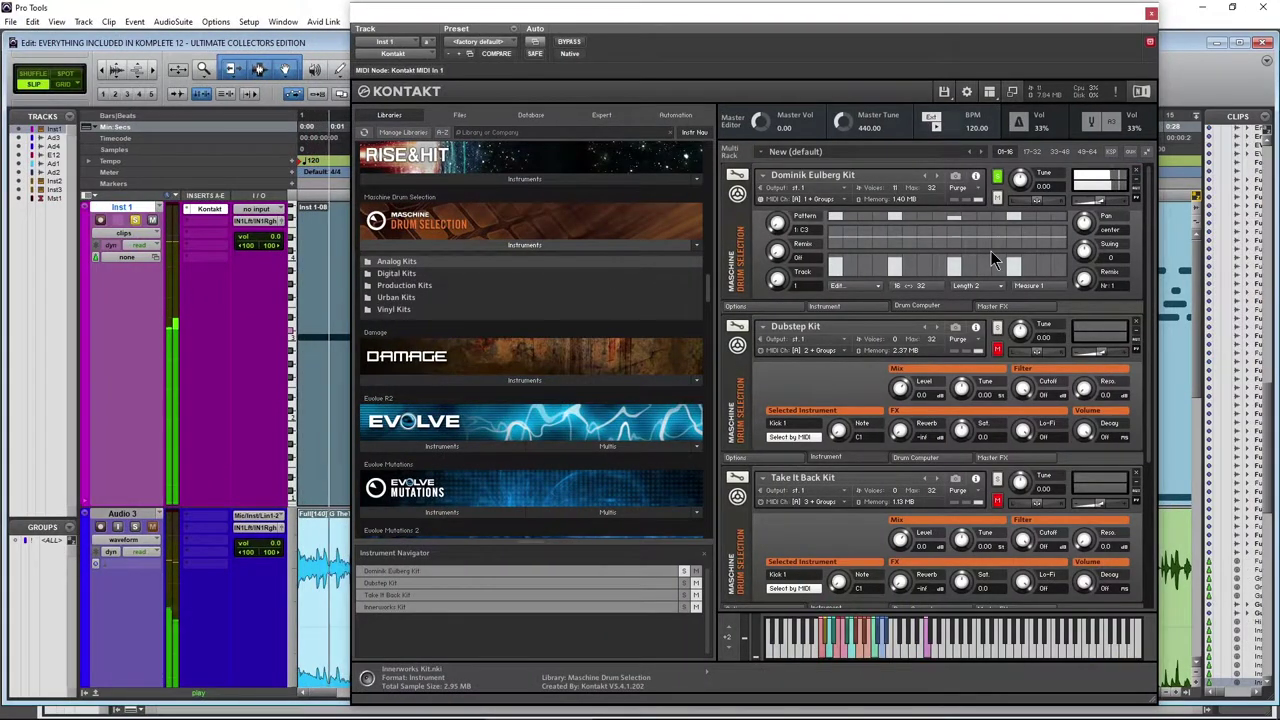
Solo the Dubstep Kit and show its Drum Computer step sequencer.
scroll(520, 400, "down", 1)
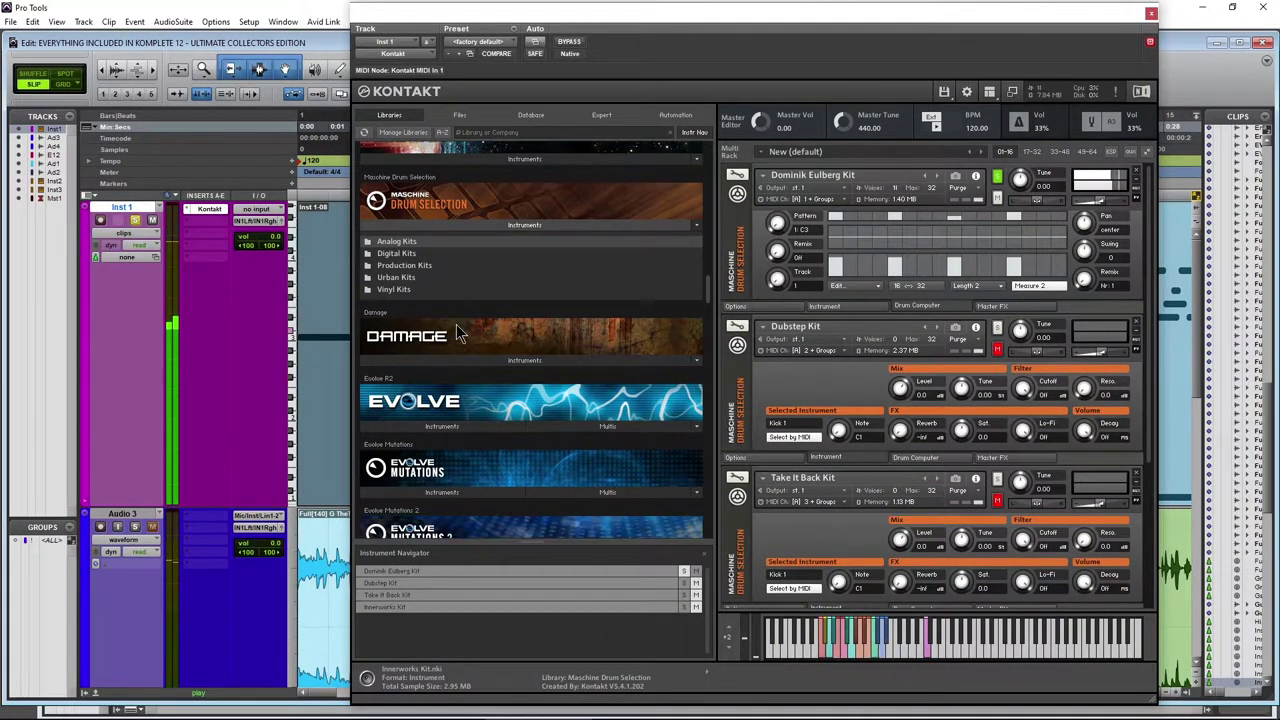
scroll(440, 412, "up", 3)
scroll(437, 395, "up", 1)
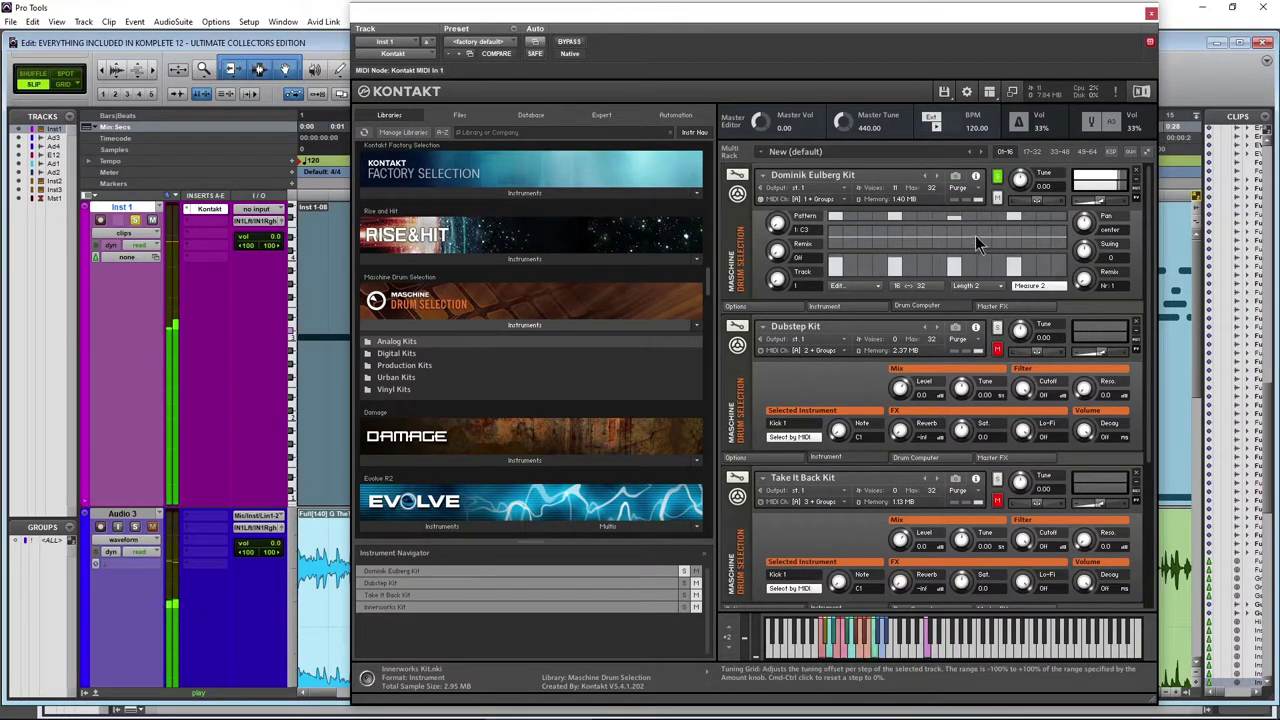
left_click(996, 330)
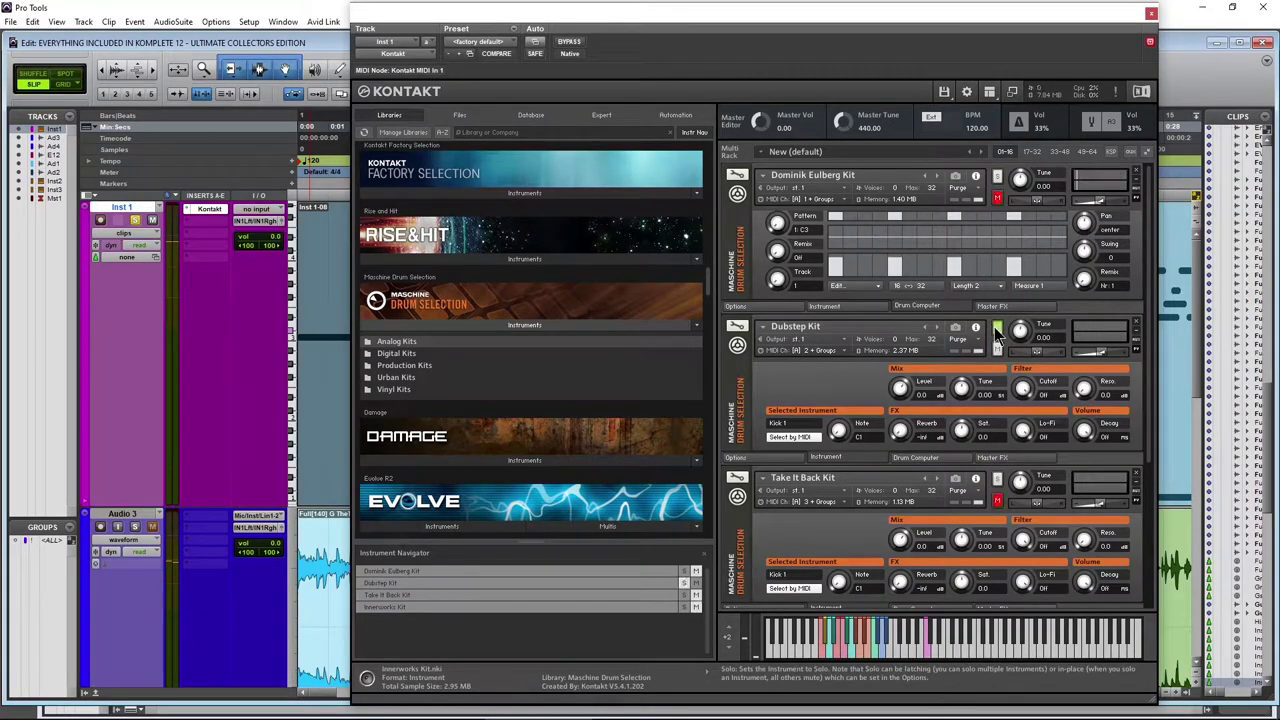
scroll(845, 355, "down", 2)
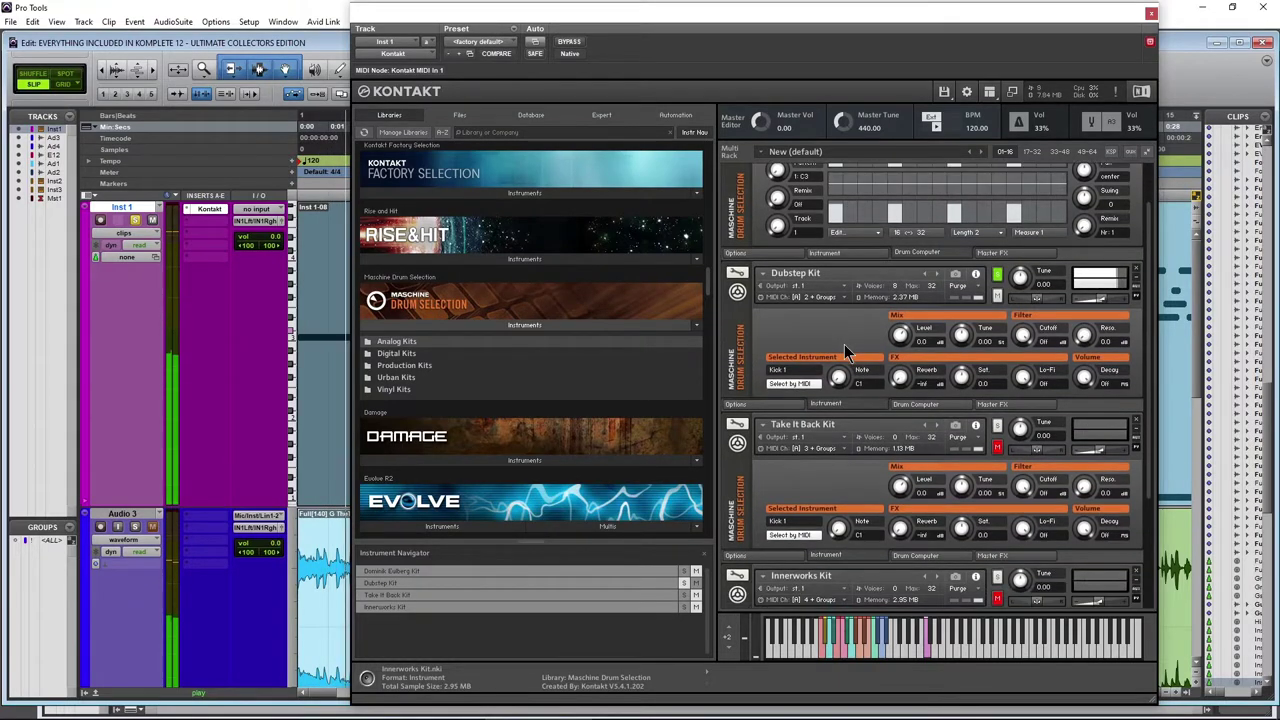
left_click(922, 404)
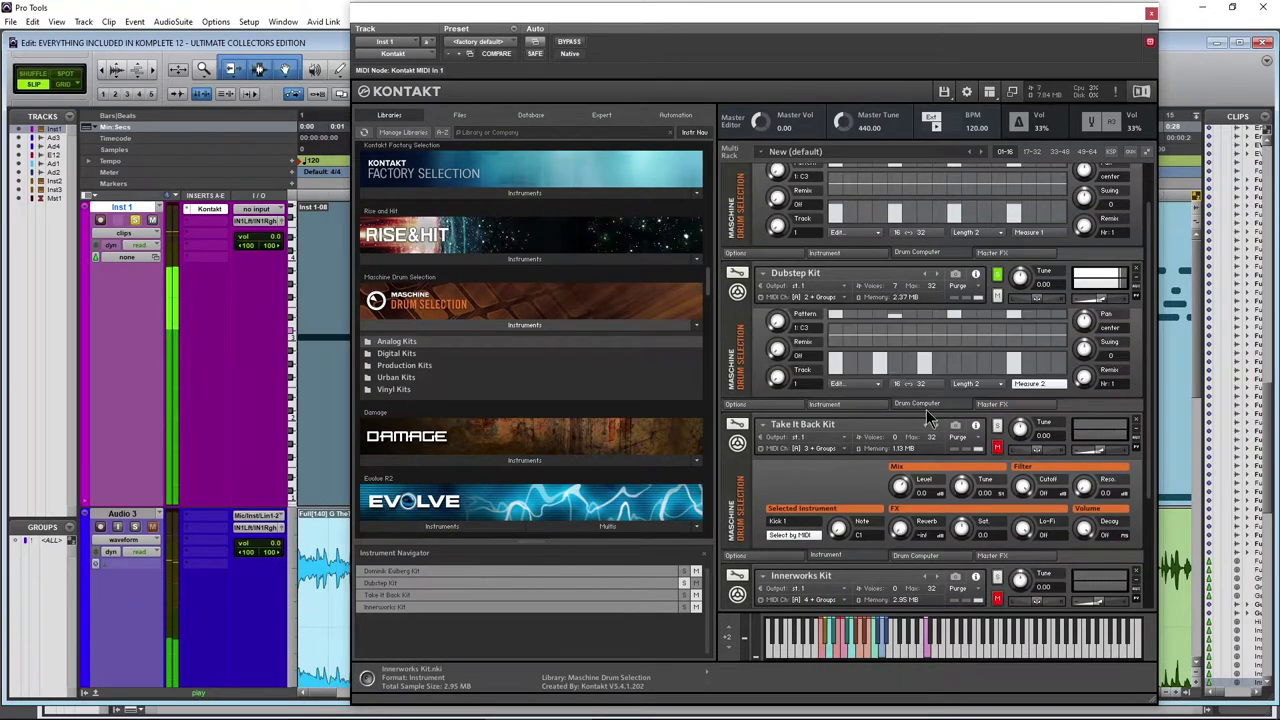
Check the pattern length options in the Dubstep Kit's Drum Computer without changing the length.
left_click(975, 384)
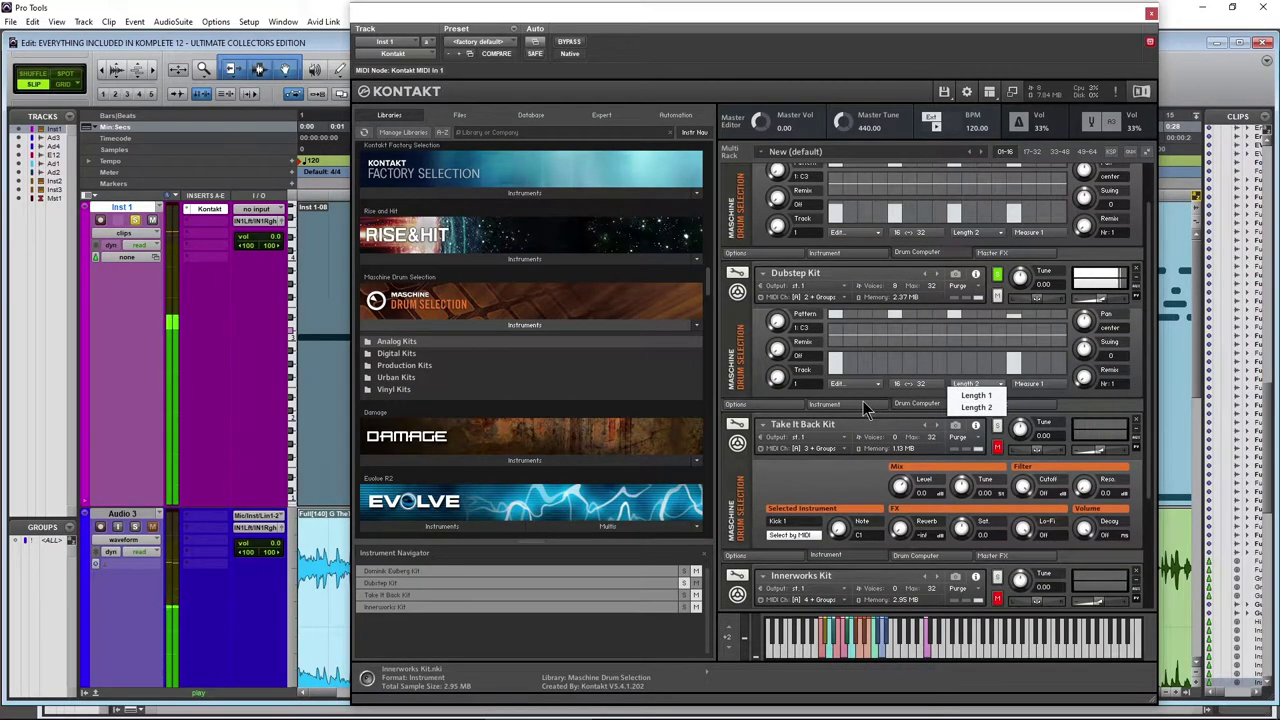
left_click(854, 407)
scroll(854, 407, "down", 3)
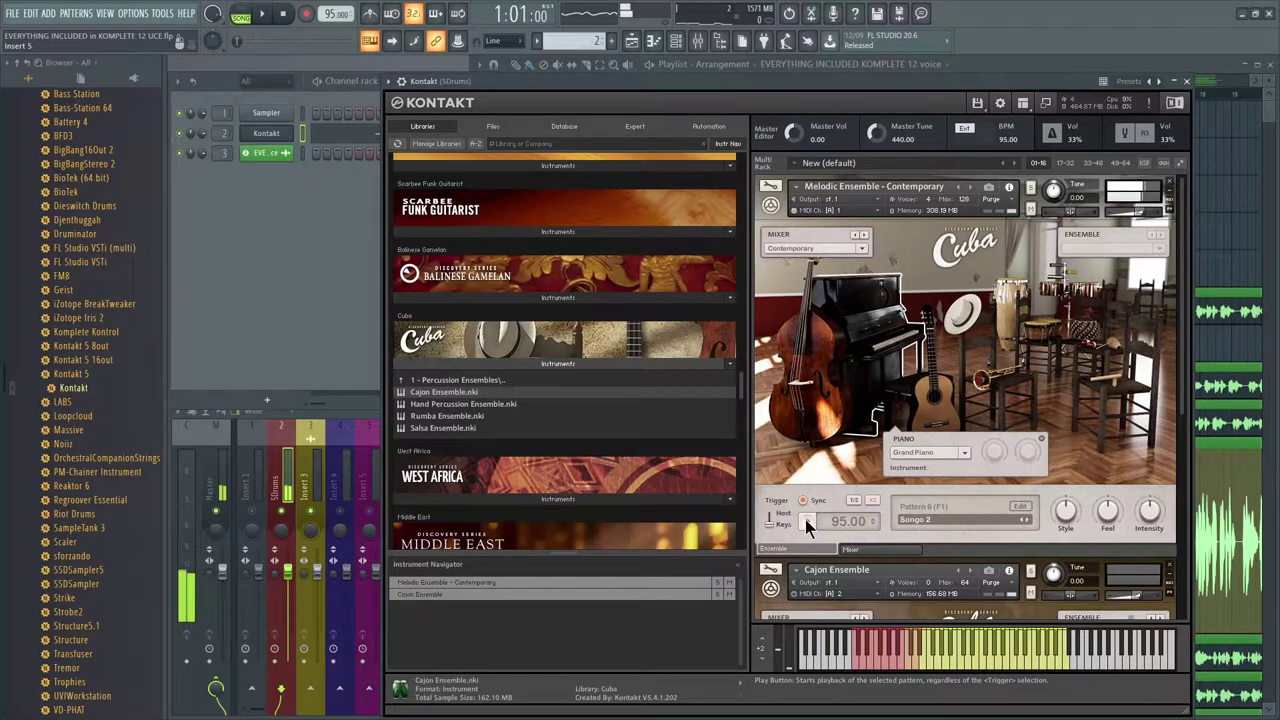
Play the Melodic Ensemble's Songo 2 pattern and return the Cuba library list to its top-level folders.
left_click(807, 523)
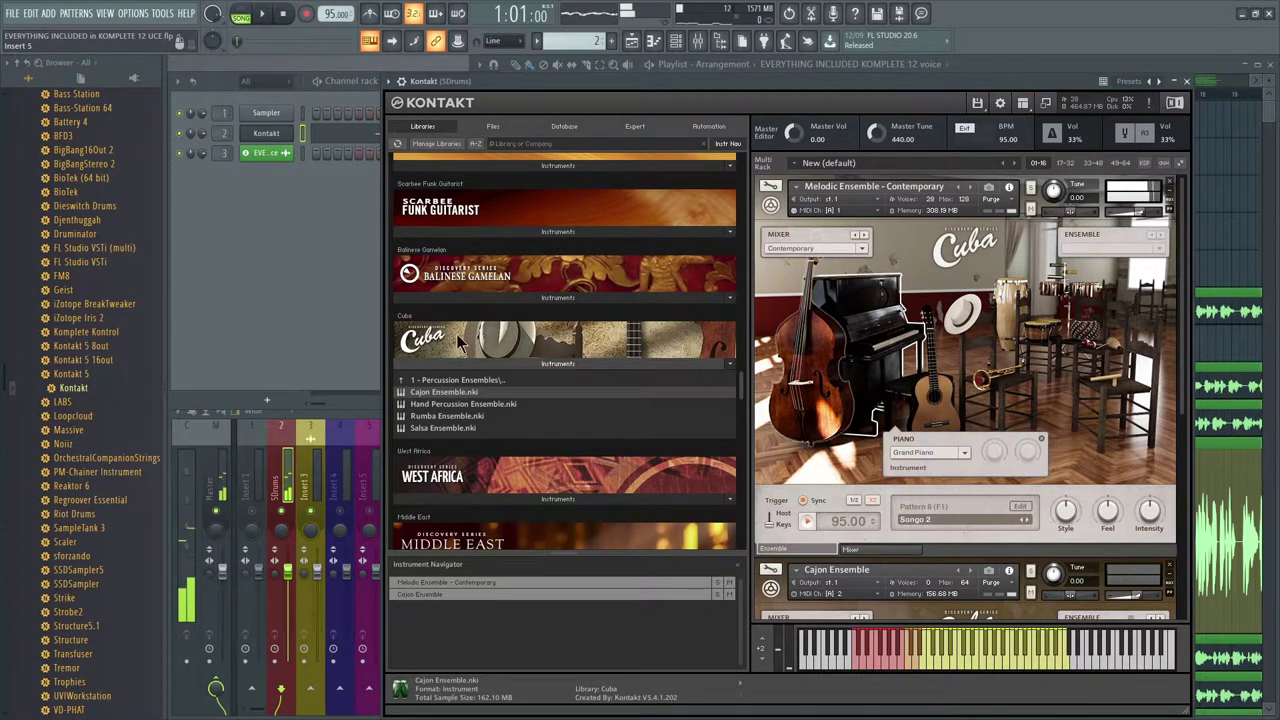
left_click(446, 379)
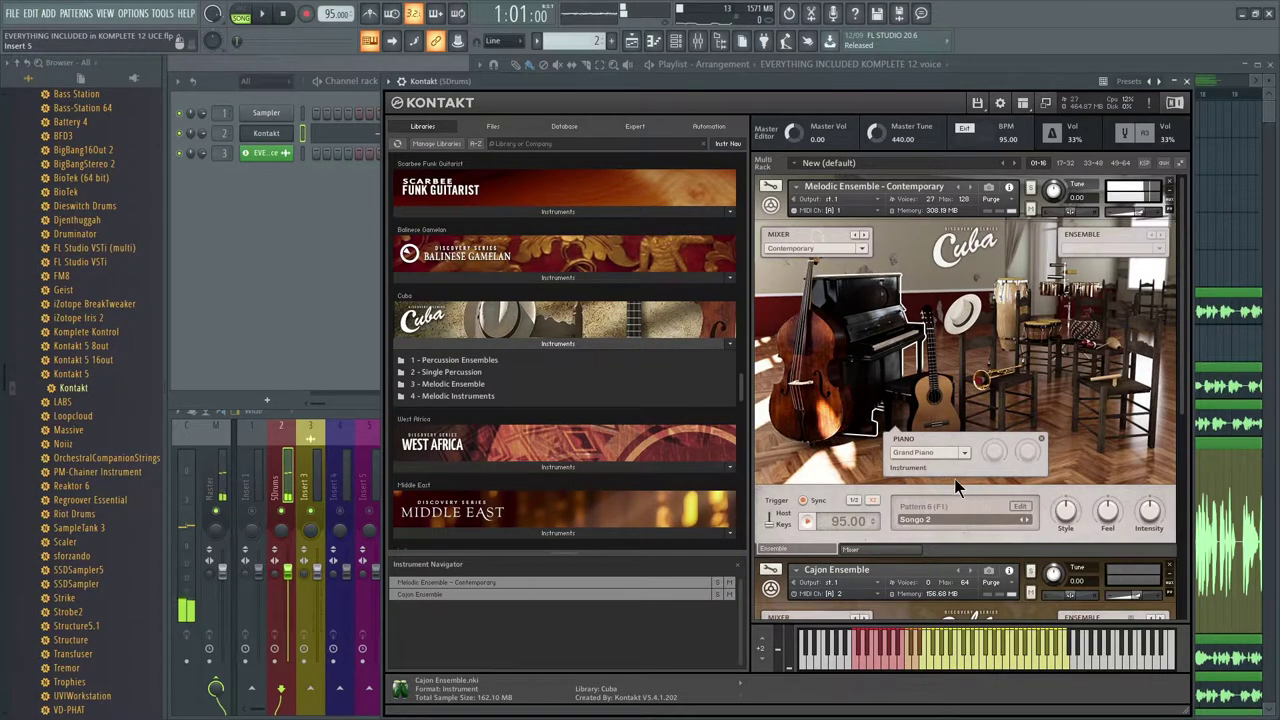
Inspect the Melodic Ensemble's pattern editor, close it and switch the ensemble to the Songo 3 pattern.
left_click(1019, 507)
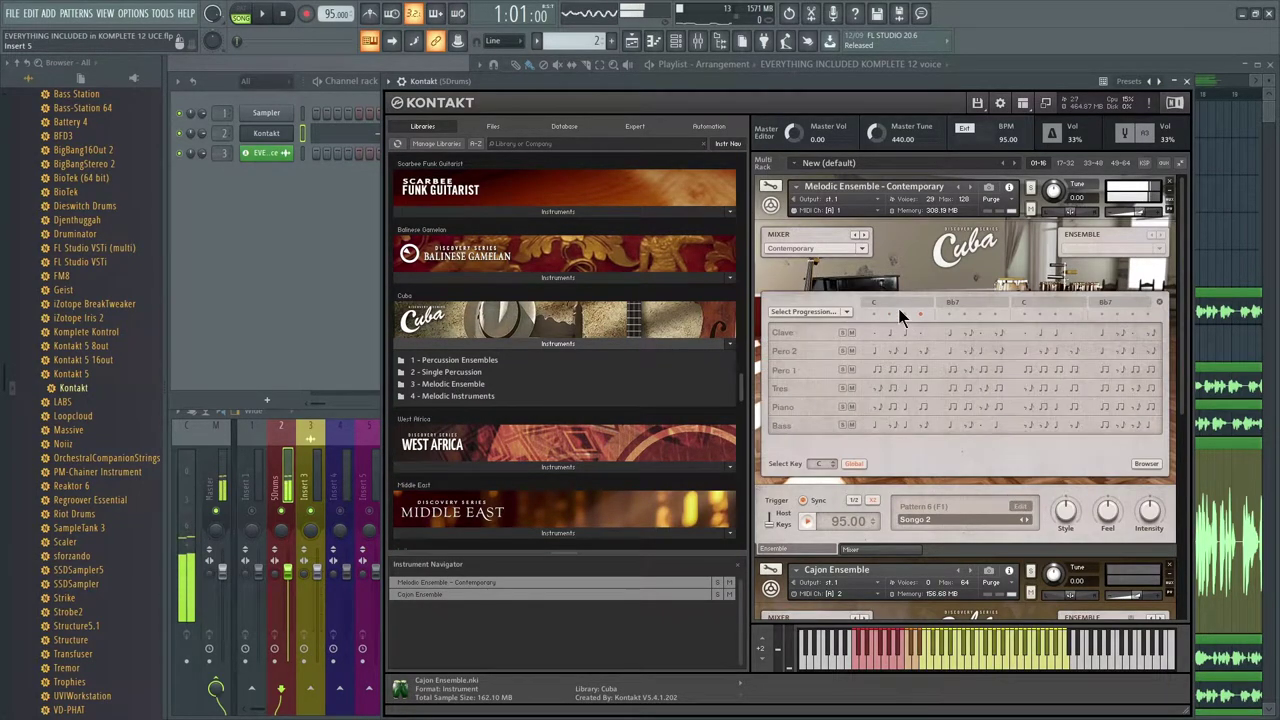
left_click(1015, 507)
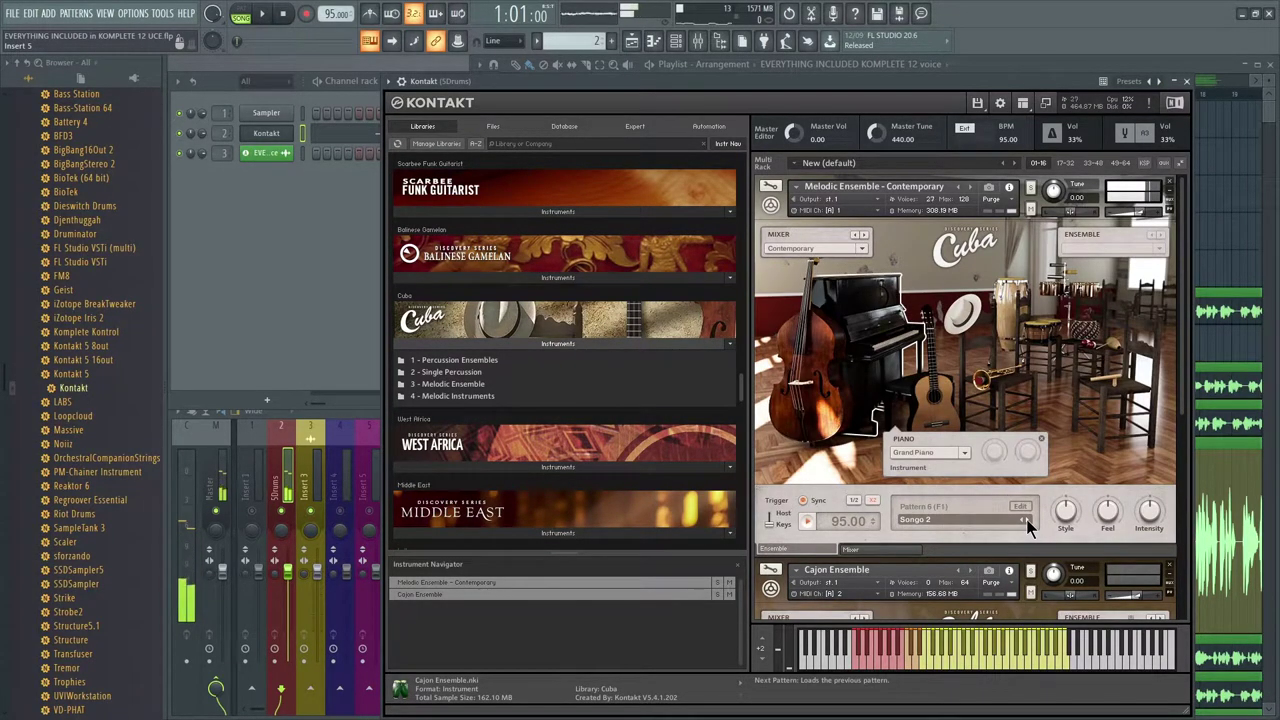
left_click(1026, 519)
scroll(880, 470, "down", 1)
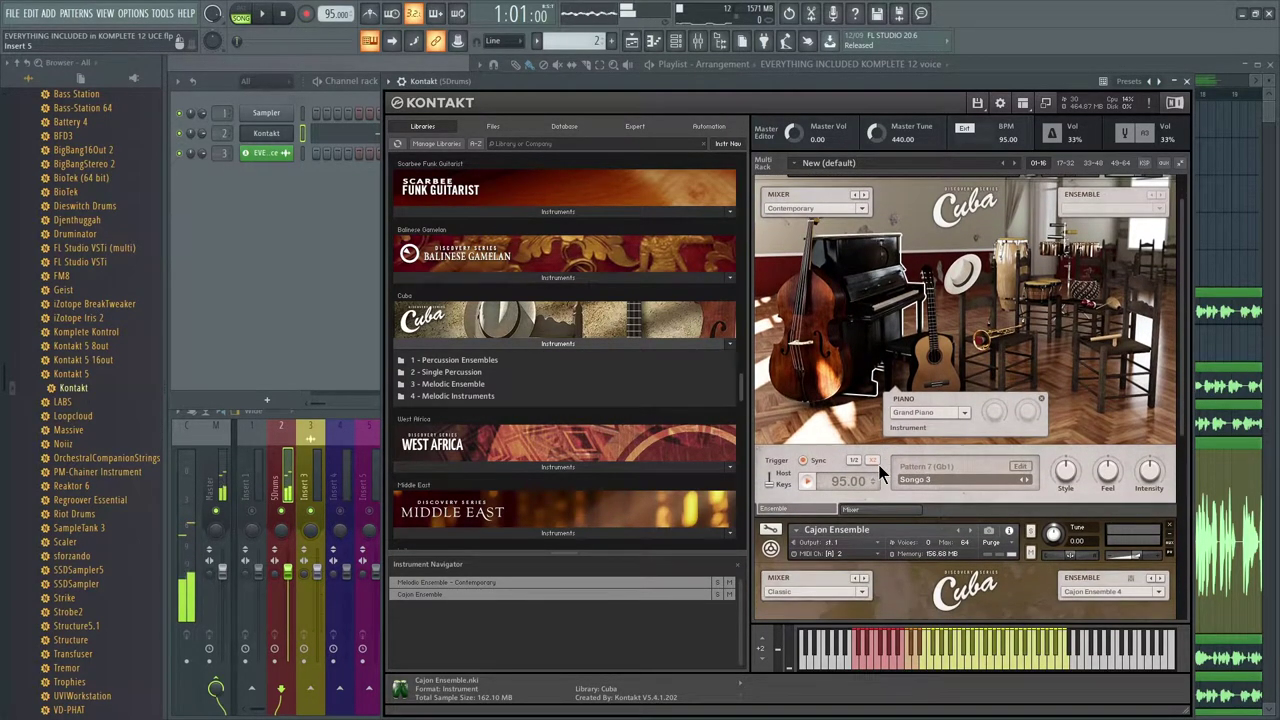
scroll(880, 473, "up", 1)
Examine the Cajon Ensemble's Conga pattern grid and its mixer, and return to the ensemble page.
scroll(1011, 468, "down", 10)
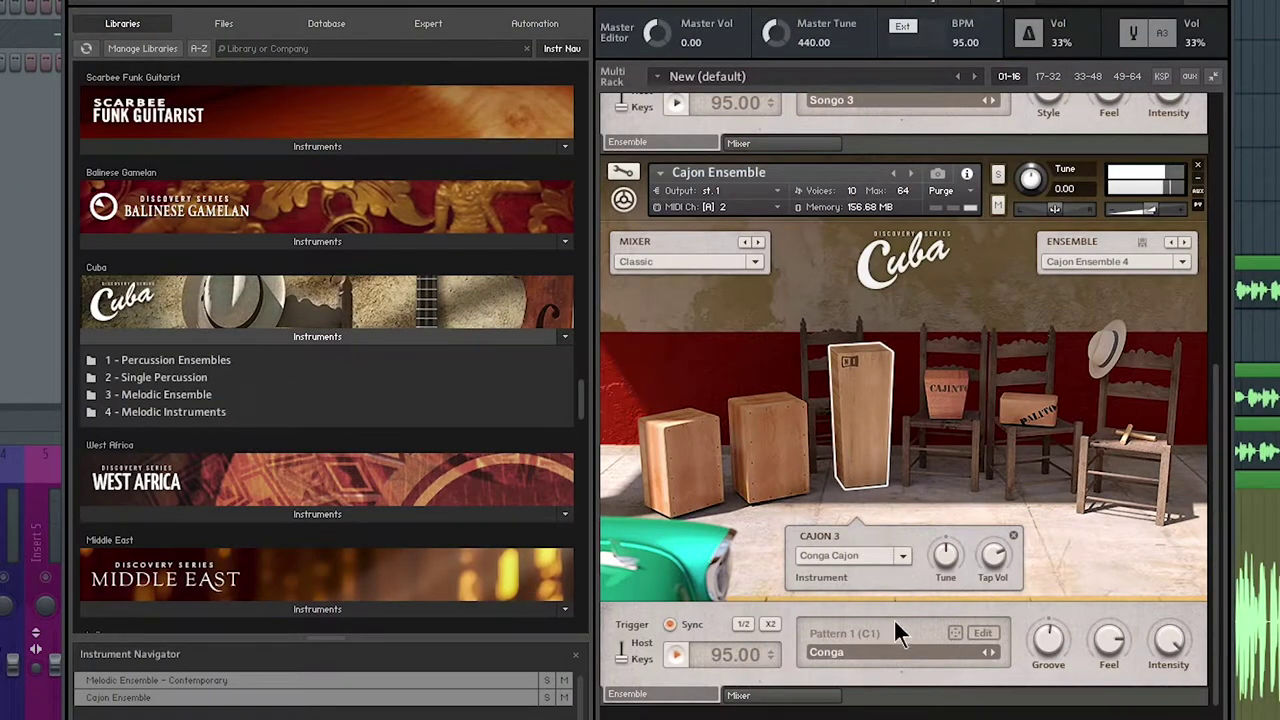
left_click(983, 633)
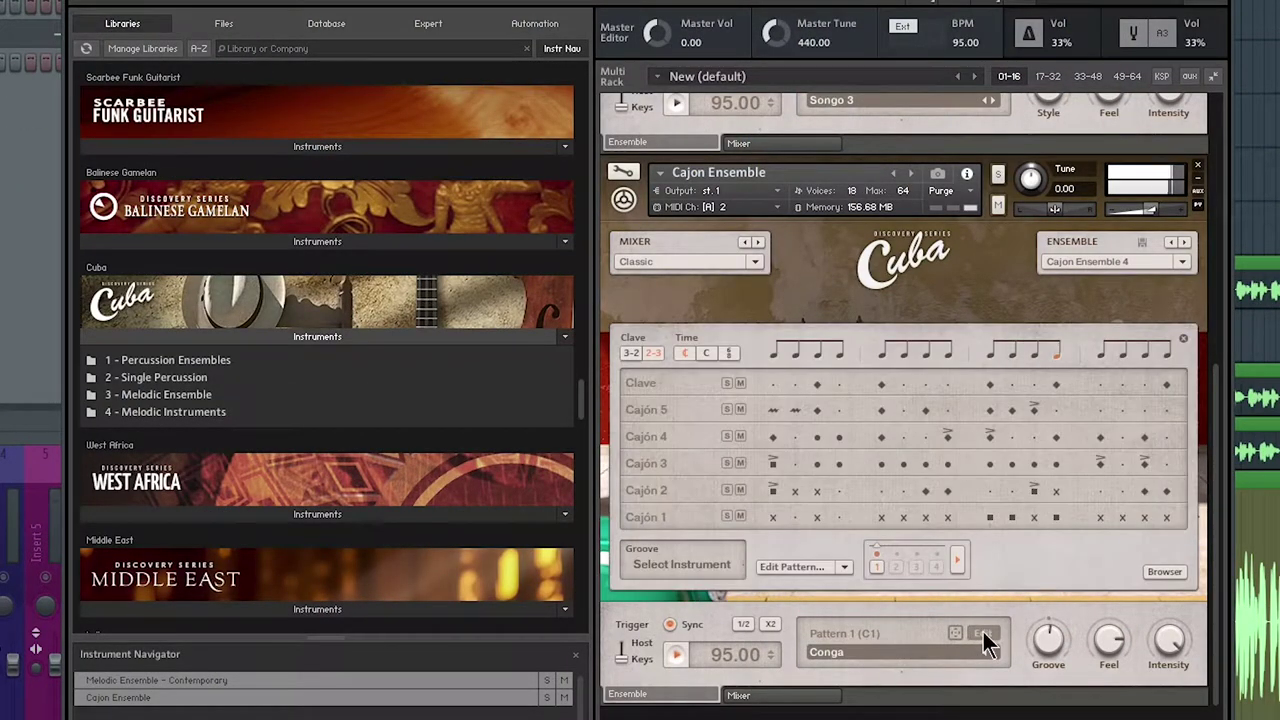
left_click(983, 633)
left_click(772, 706)
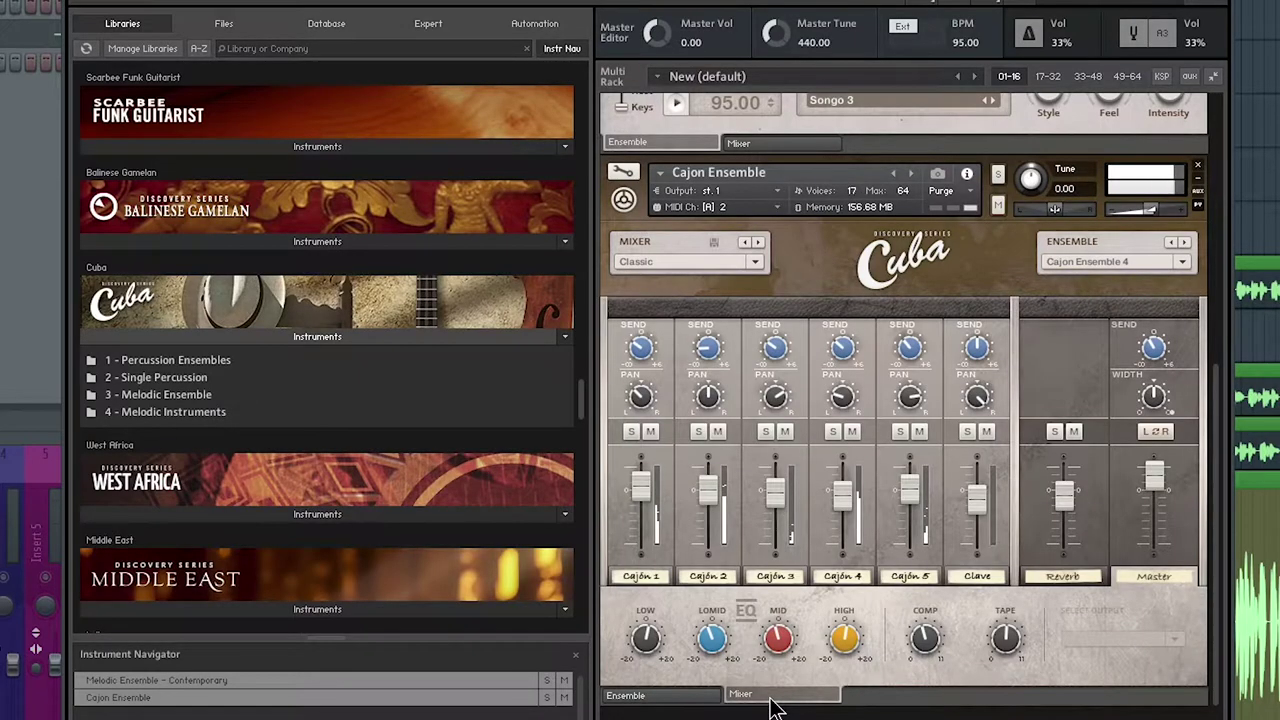
left_click(665, 705)
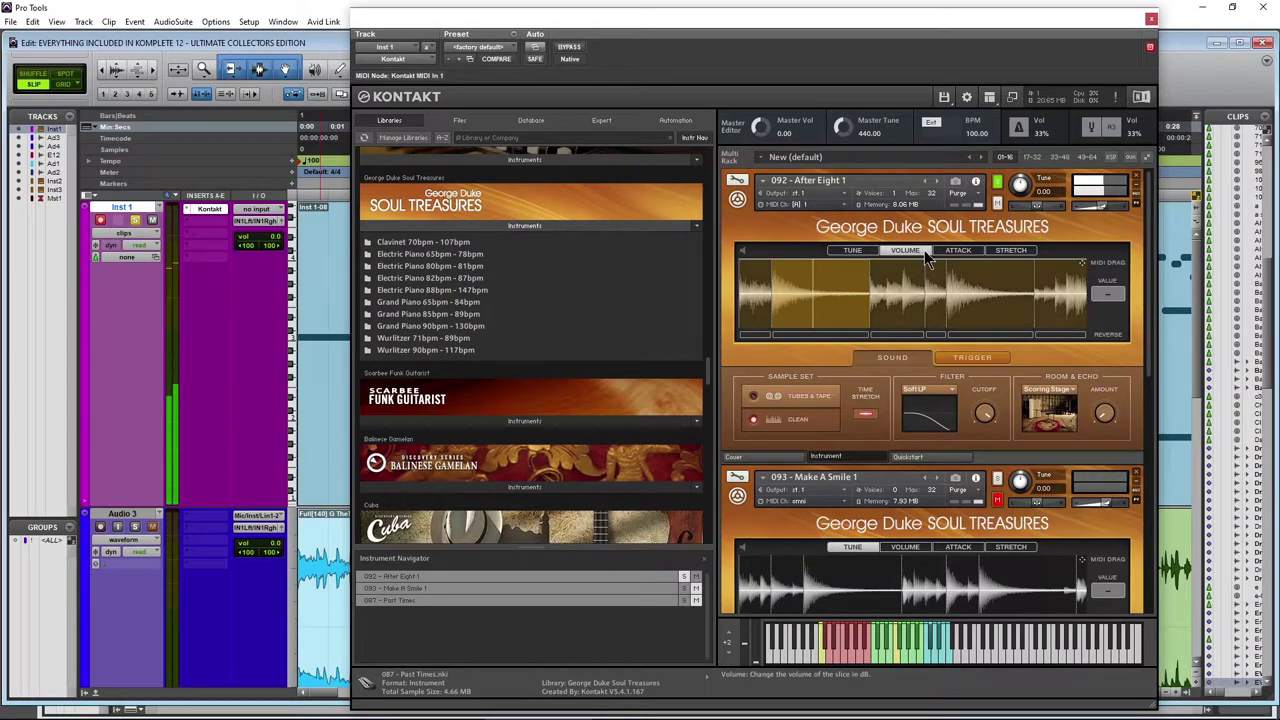
Show the attack and tune slice views of After Eight 1 and select its Tubes & Tape sample set.
left_click(965, 251)
left_click(867, 252)
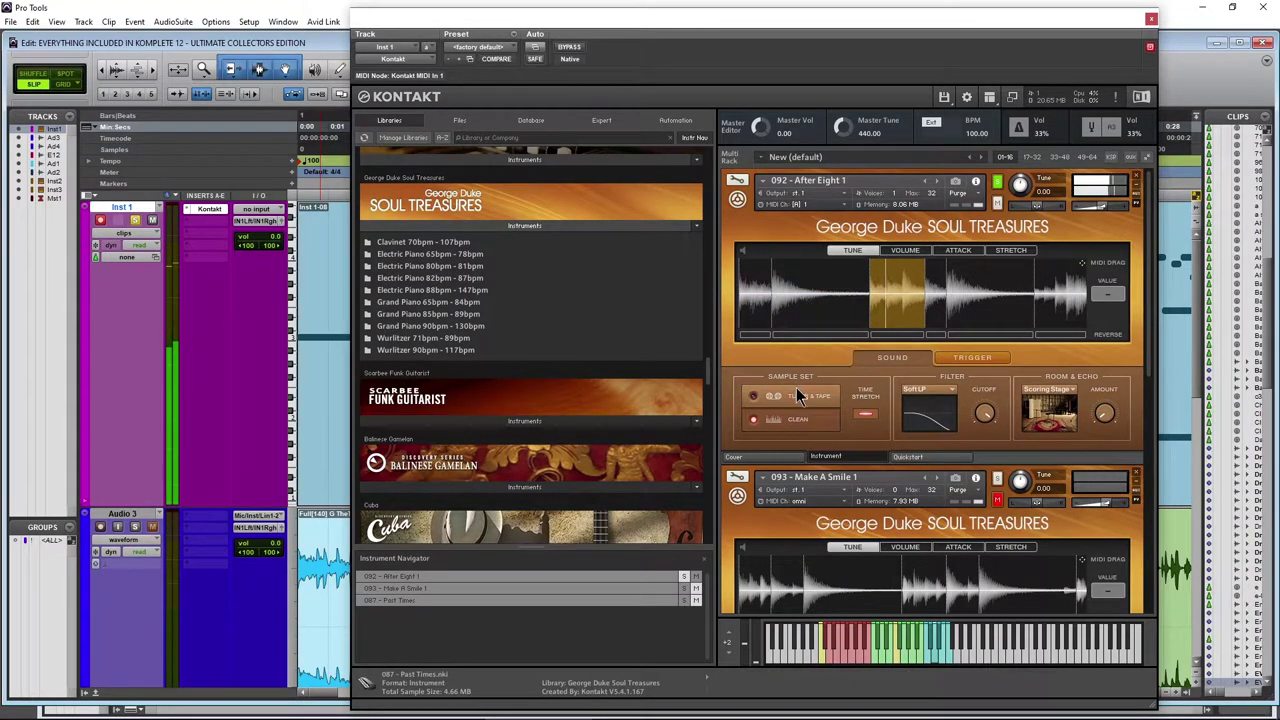
left_click(798, 399)
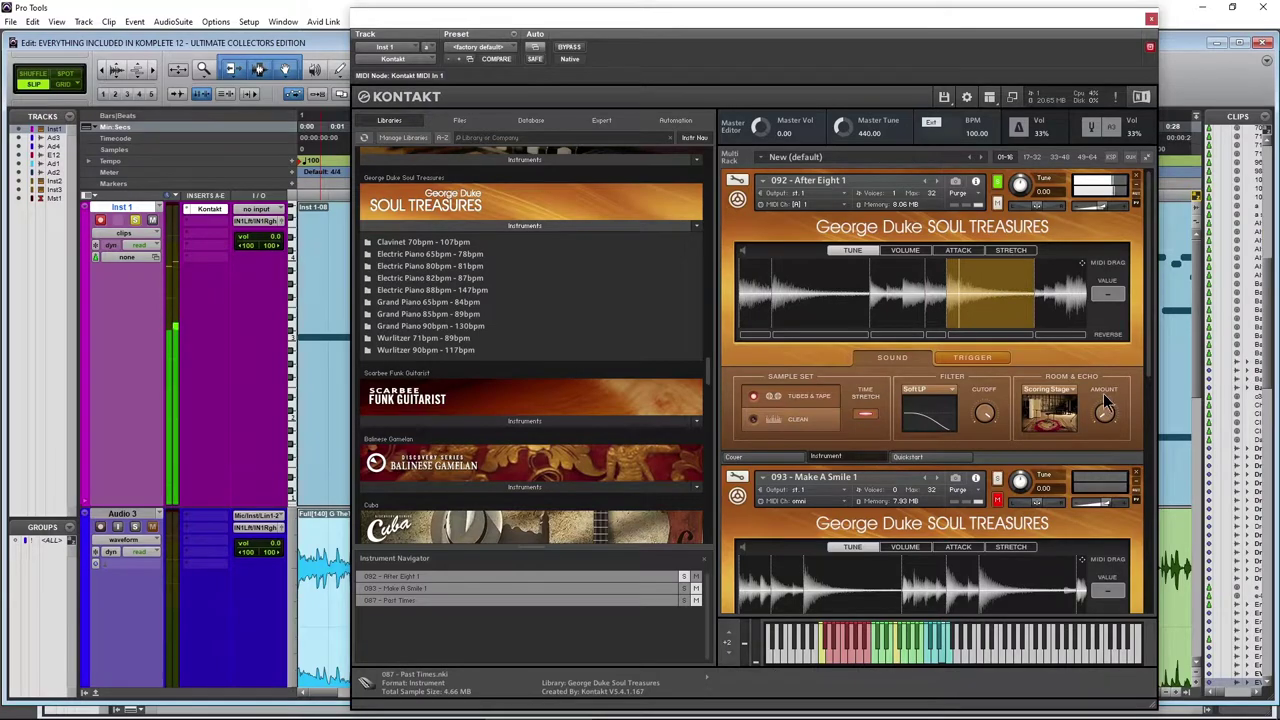
left_click_drag(1143, 344, 1146, 554)
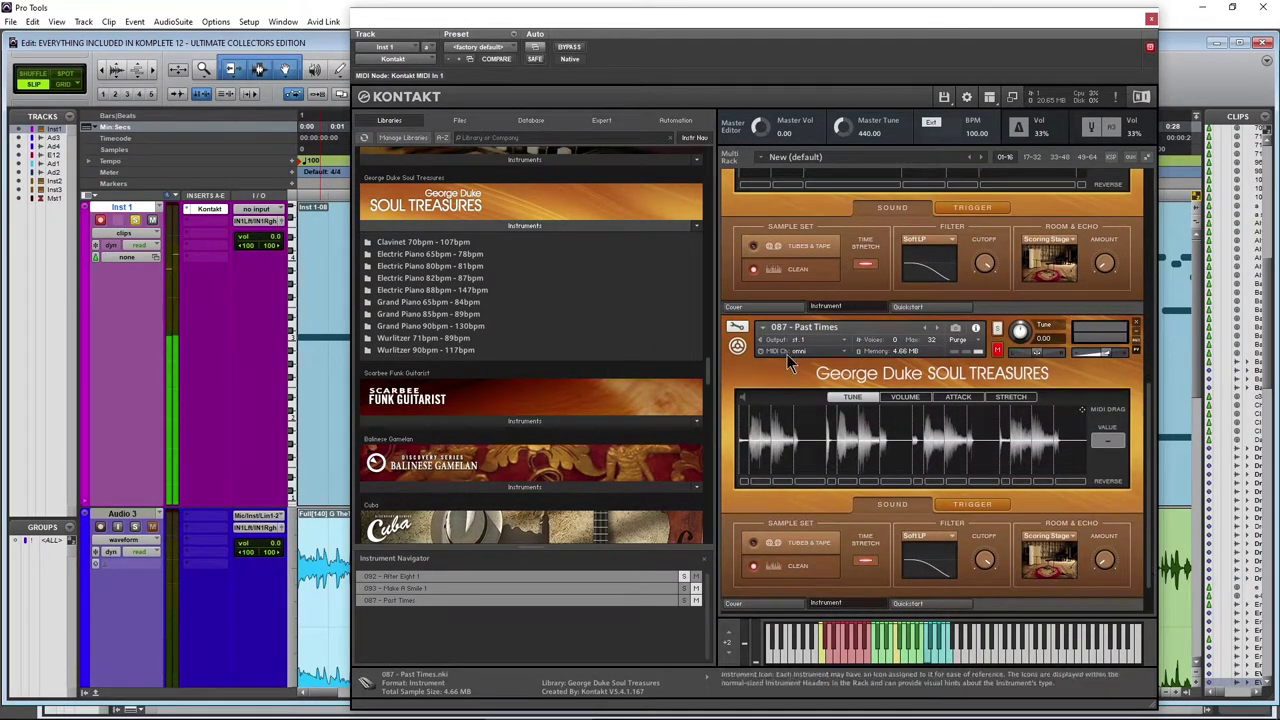
scroll(920, 405, "up", 4)
scroll(920, 403, "up", 3)
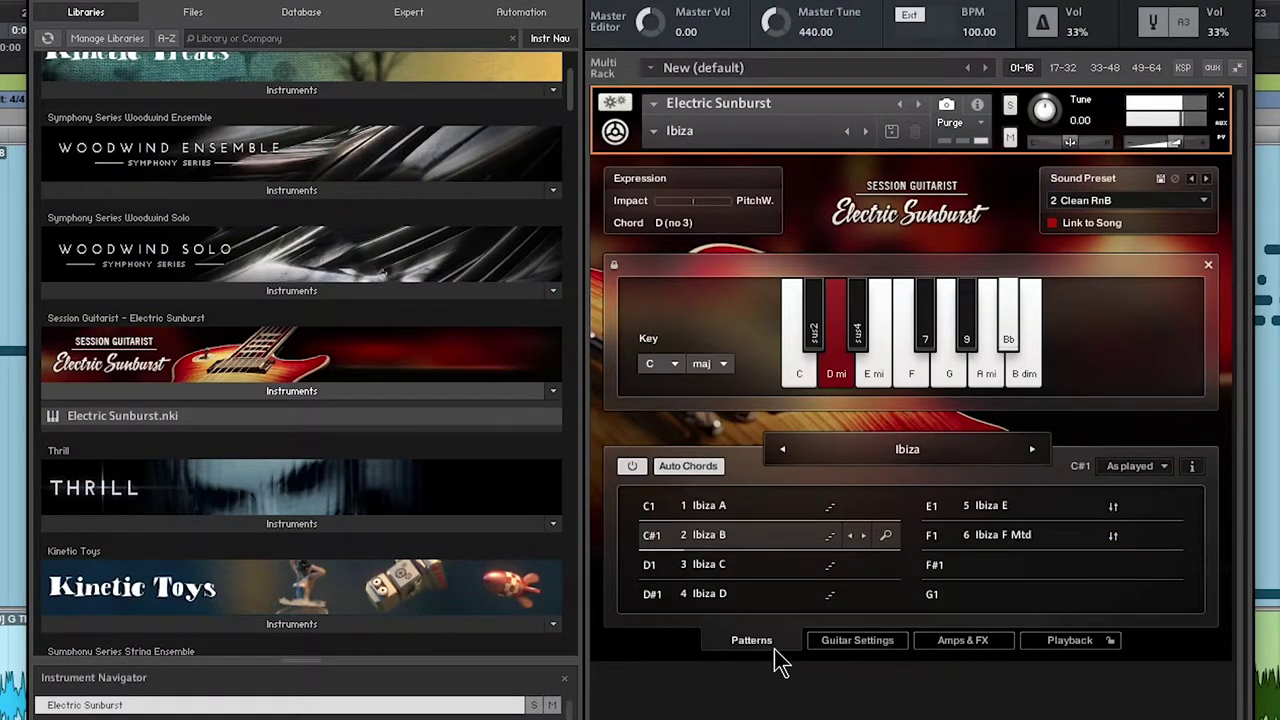
Review Electric Sunburst's guitar settings and its Hot Solo +, Cabinets, Solid EQ, Reverb and Fast Comp effect slots.
left_click(845, 648)
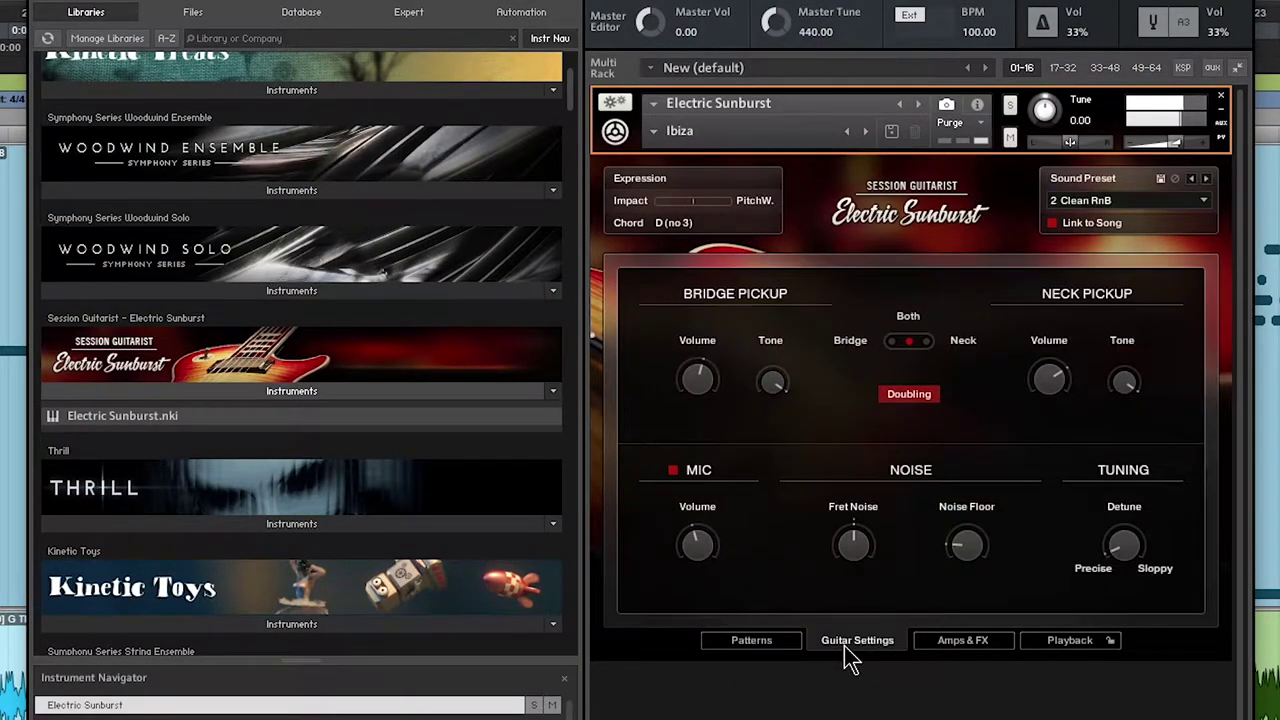
left_click(962, 641)
left_click(910, 388)
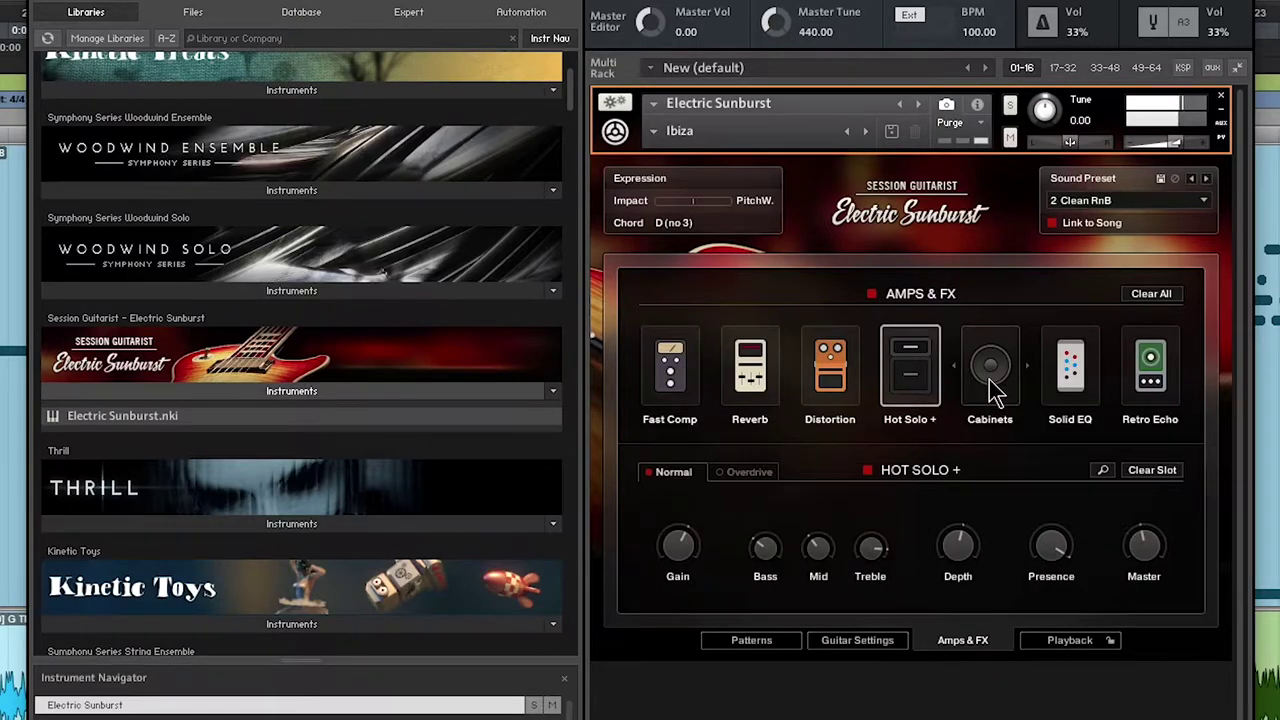
left_click(989, 379)
left_click(1066, 375)
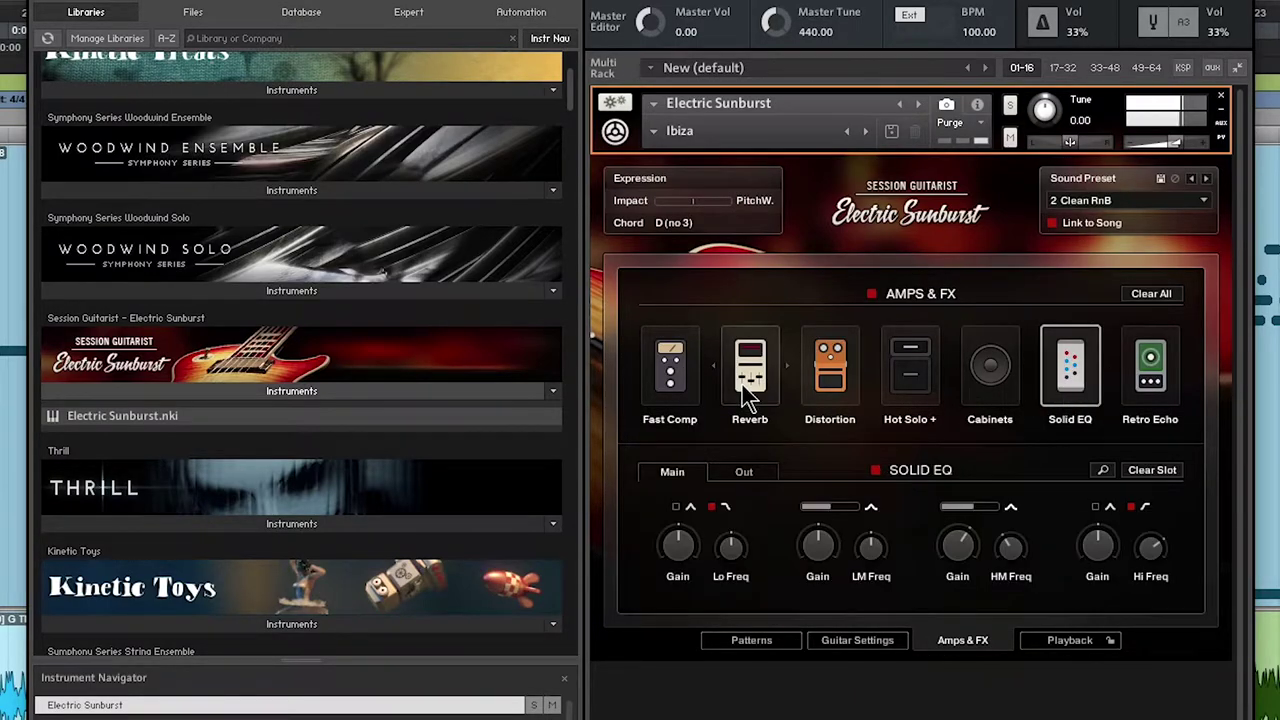
left_click(742, 385)
left_click(682, 381)
Review Electric Sunburst's playback and guitar settings and return to its patterns.
left_click(1050, 645)
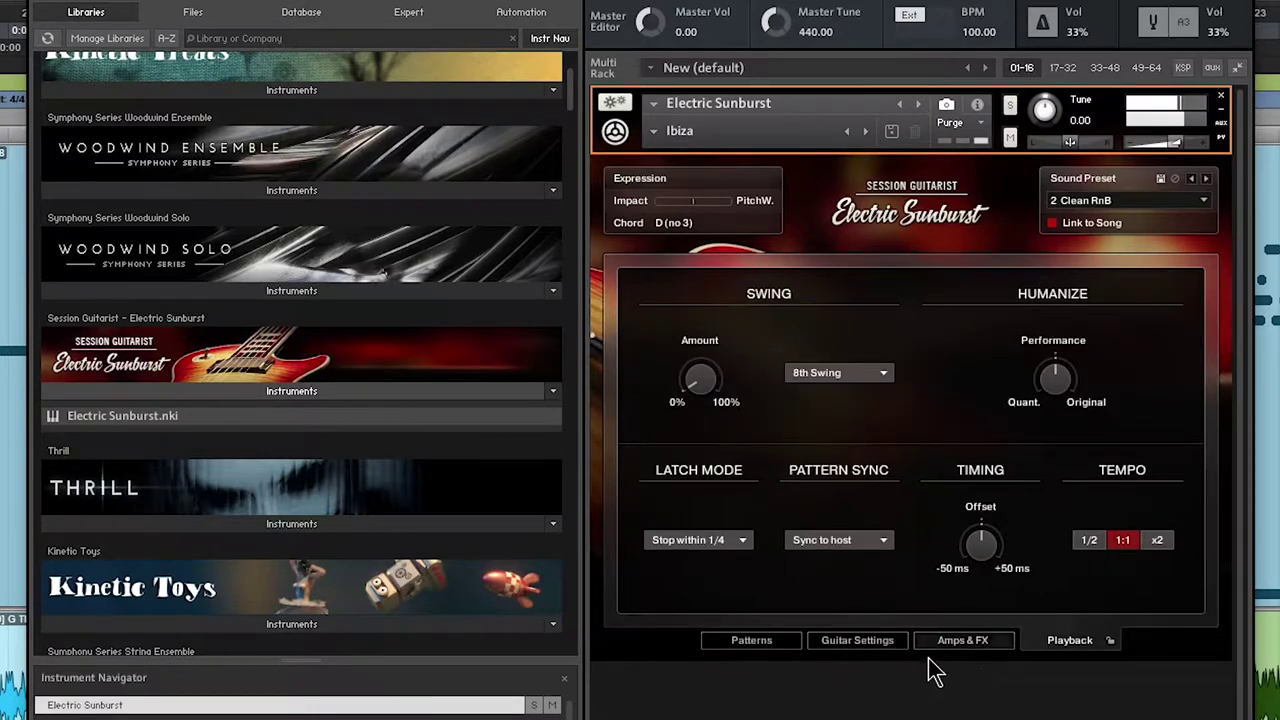
left_click(858, 642)
left_click(753, 642)
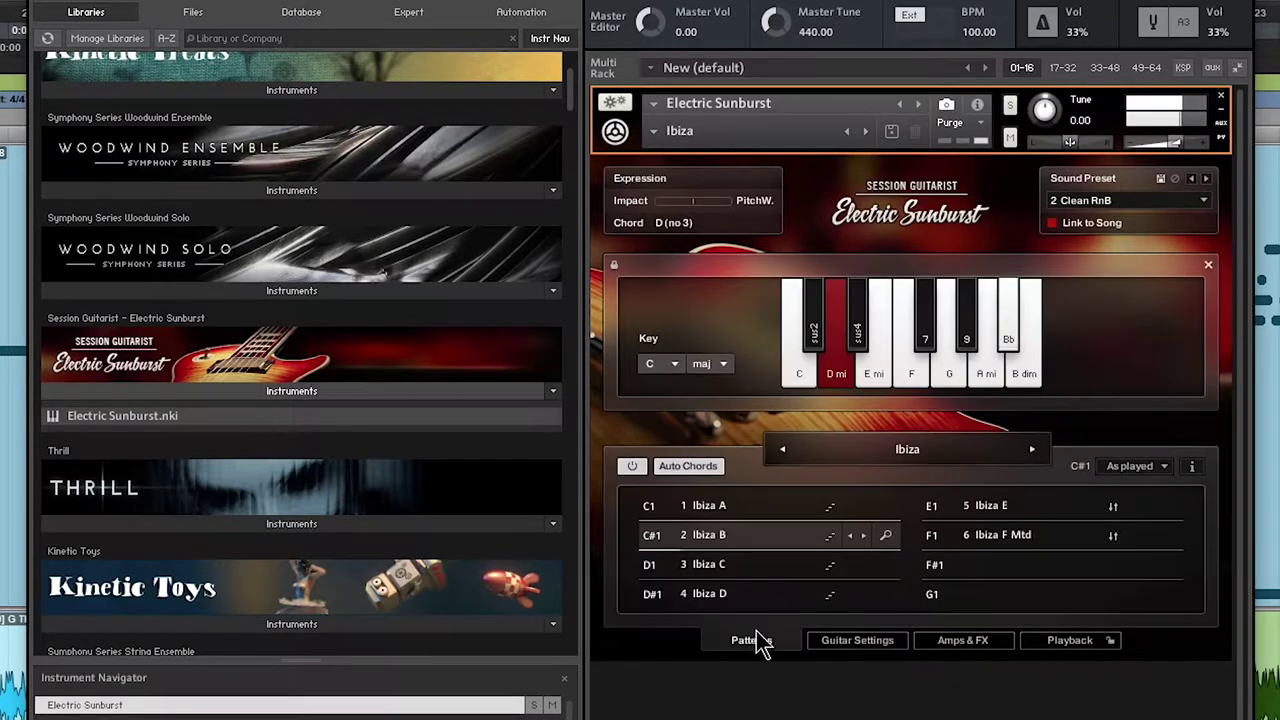
Select the Ibiza C pattern, apply sus4 to the D minor chord, and open Electric Sunburst's guitar settings.
left_click(725, 566)
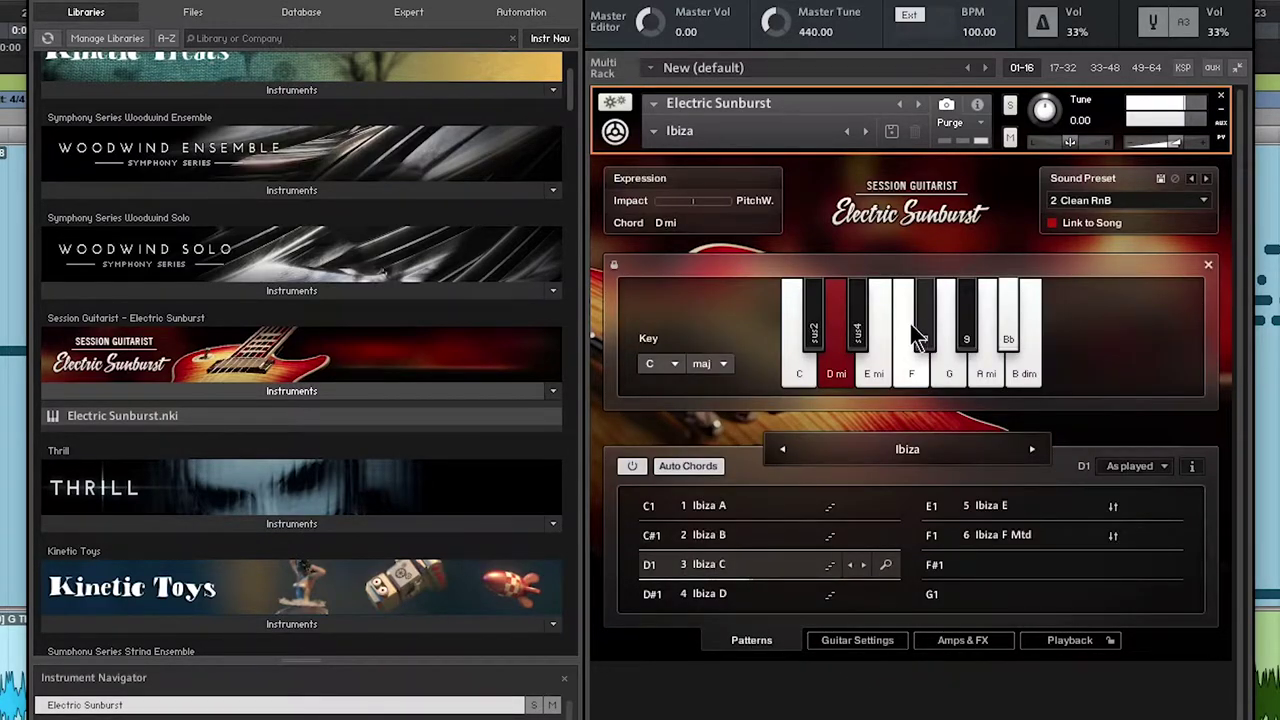
left_click(858, 335)
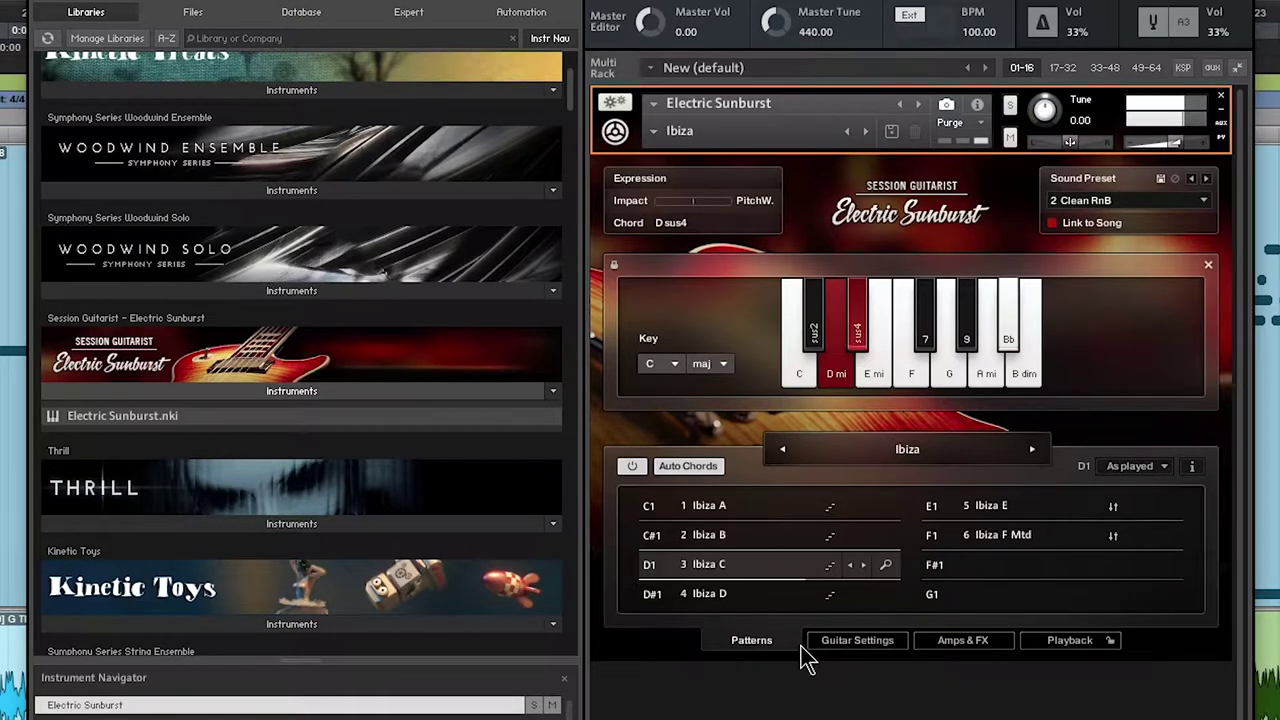
left_click(833, 644)
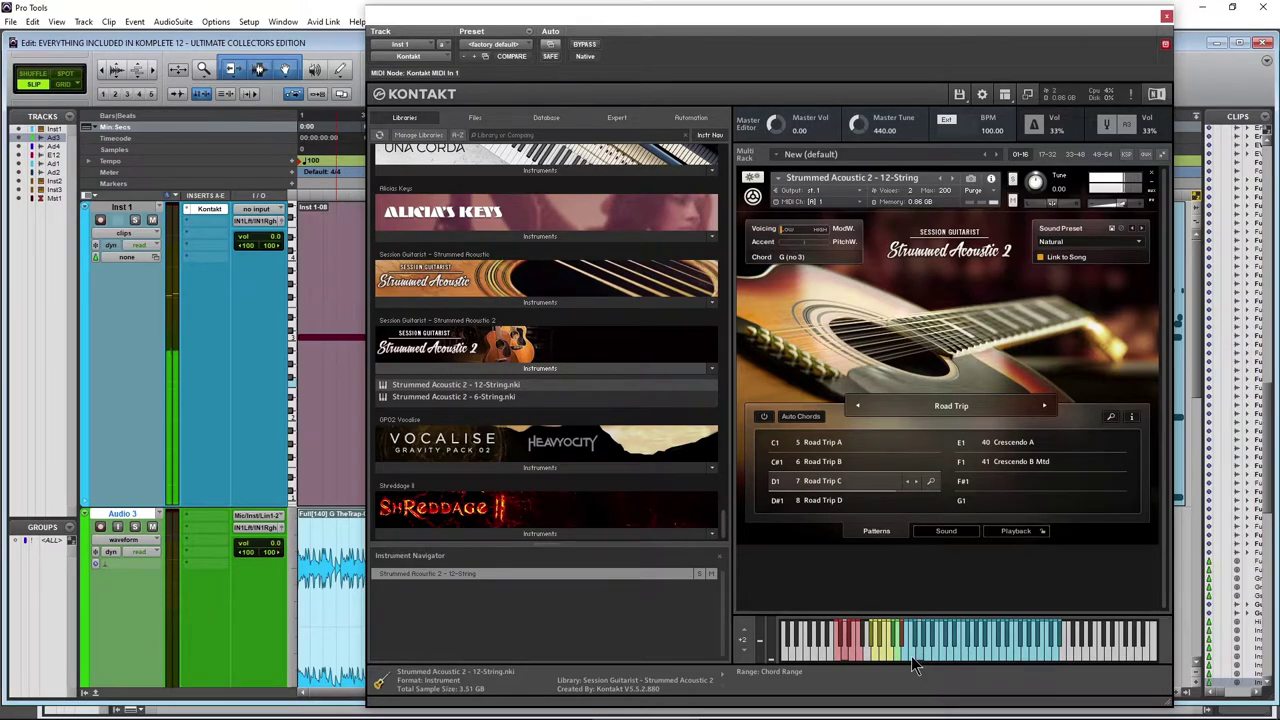
Play a chord on the Strummed Acoustic 2 12-String and choose the Road Trip A pattern.
left_click(911, 656)
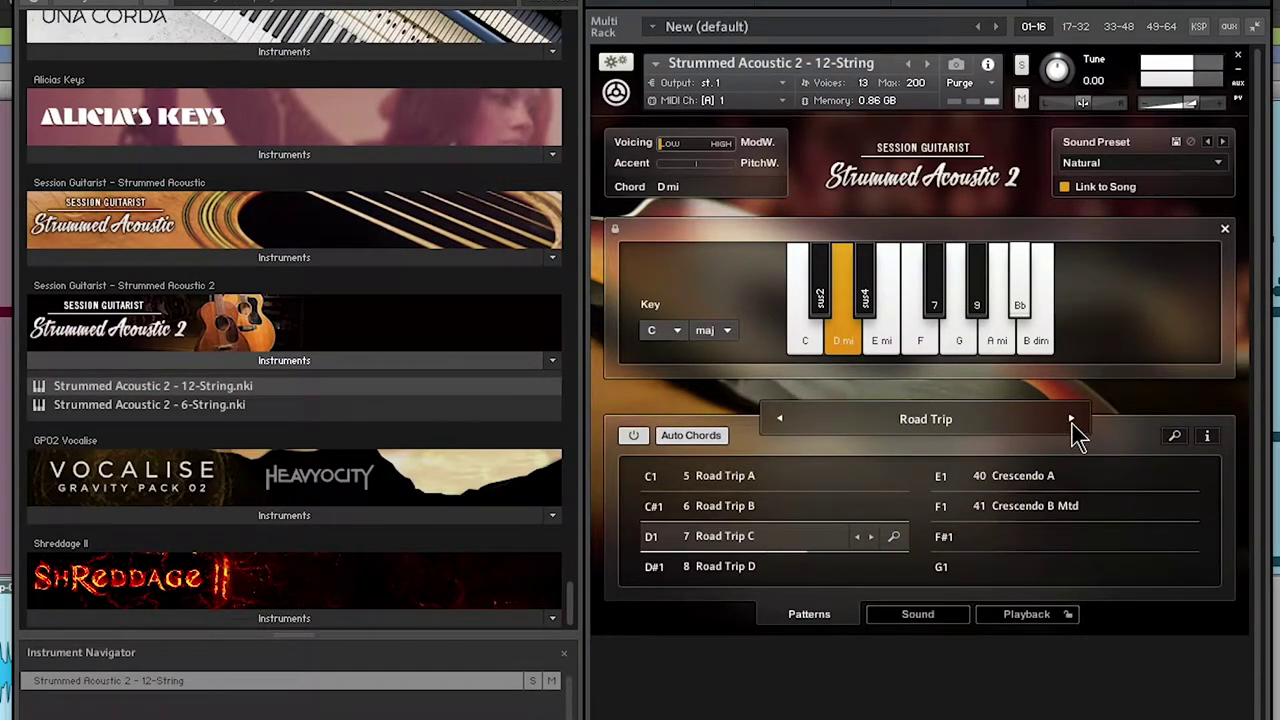
left_click(740, 477)
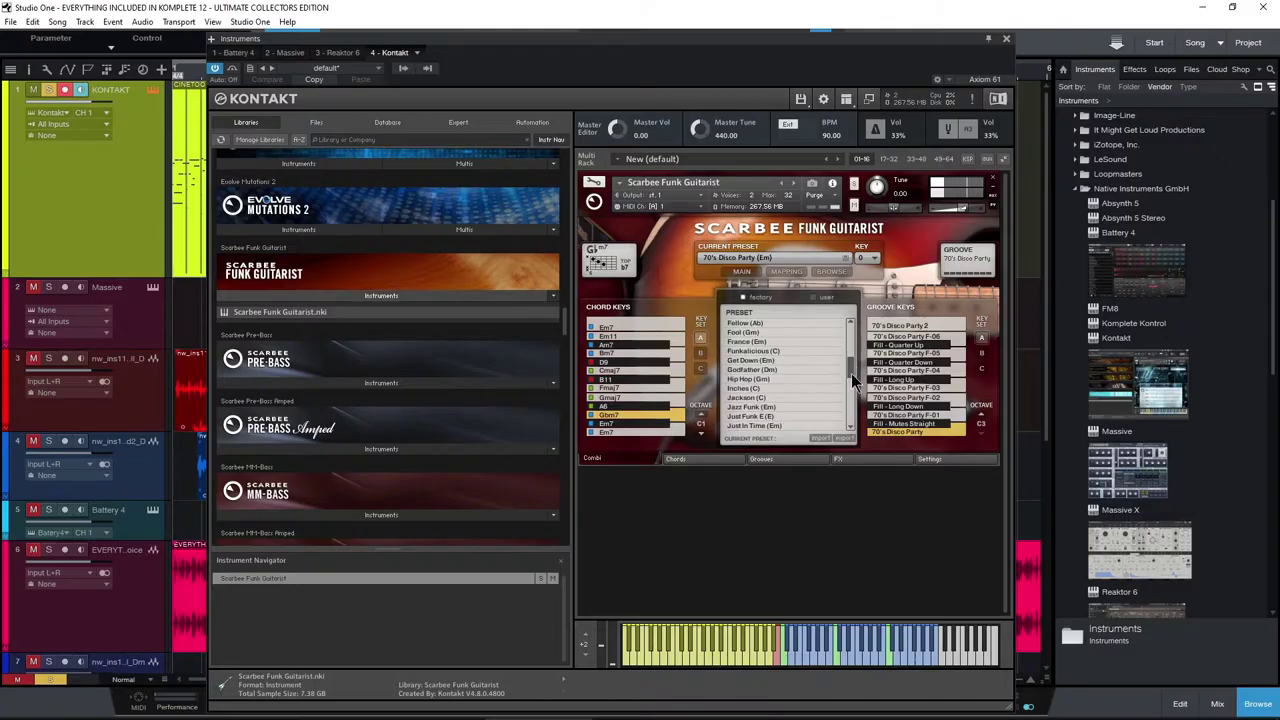
Look through Scarbee Funk Guitarist's factory presets and its chords, grooves, FX and settings pages.
left_click_drag(851, 373, 853, 321)
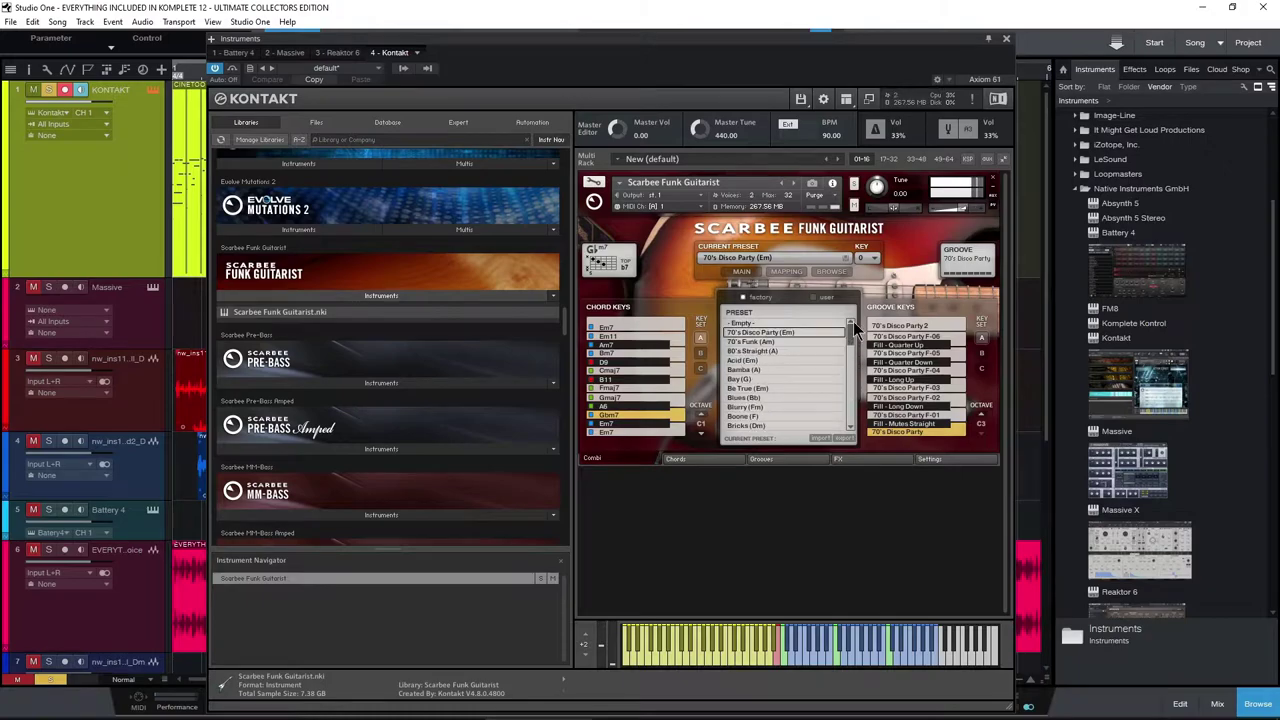
left_click(706, 462)
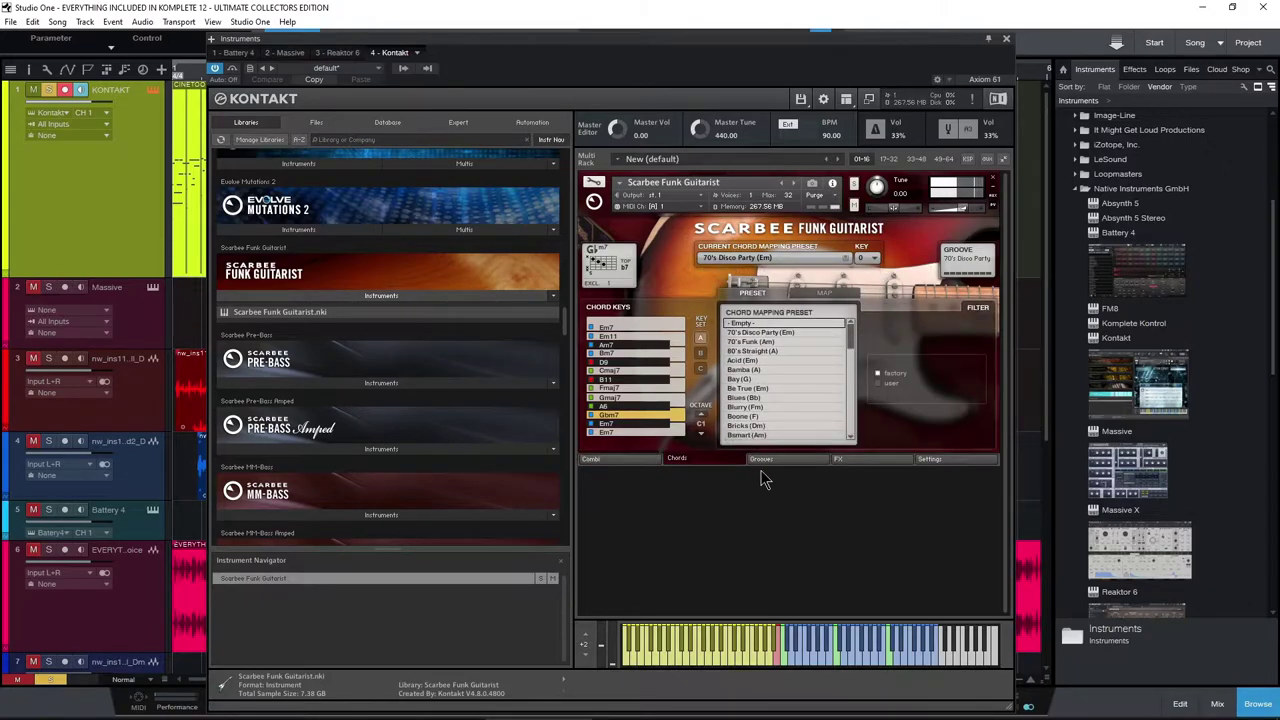
left_click(772, 462)
left_click(860, 466)
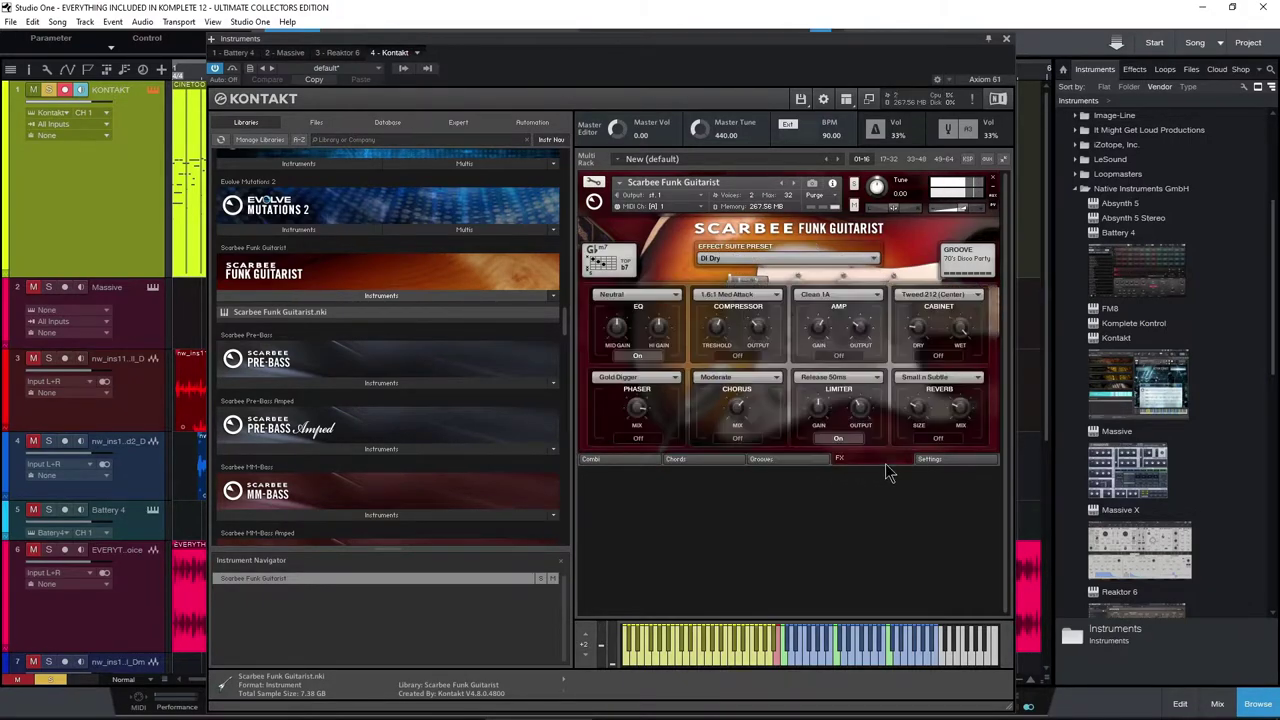
left_click(922, 464)
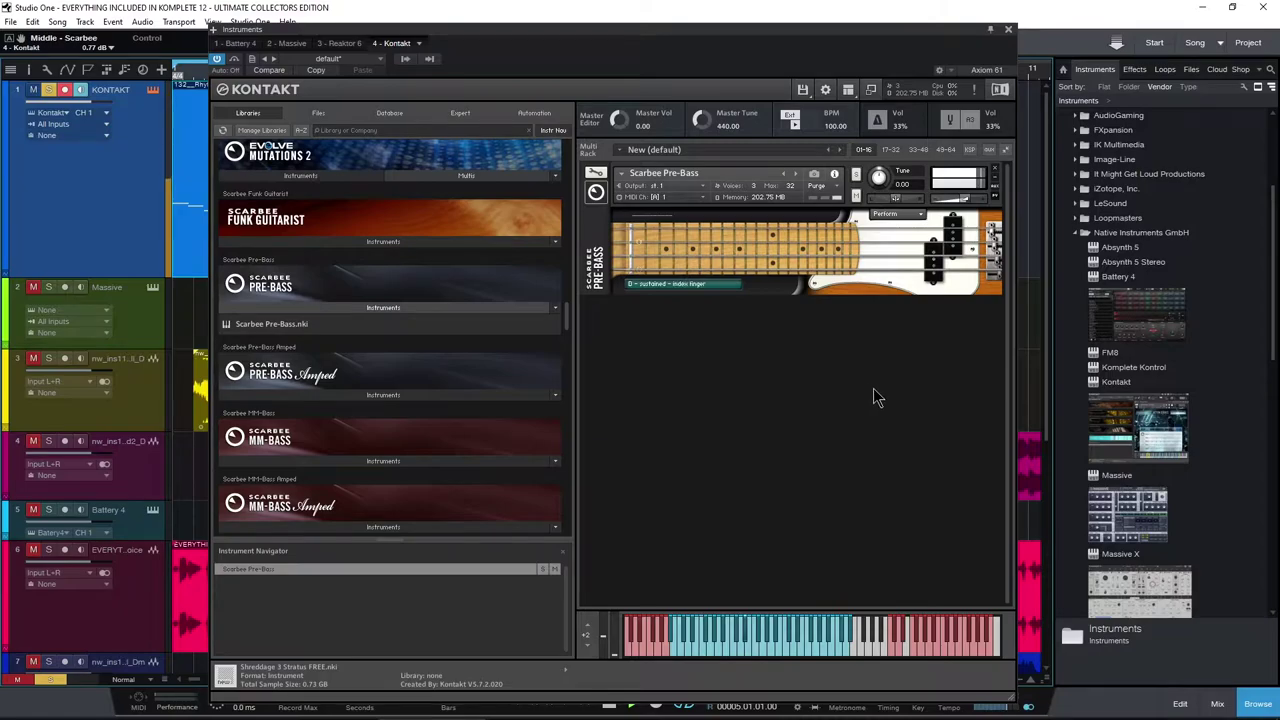
Open Scarbee Pre-Bass's EQ page, adjust the treble level and return to the Perform view.
left_click(917, 216)
left_click(920, 261)
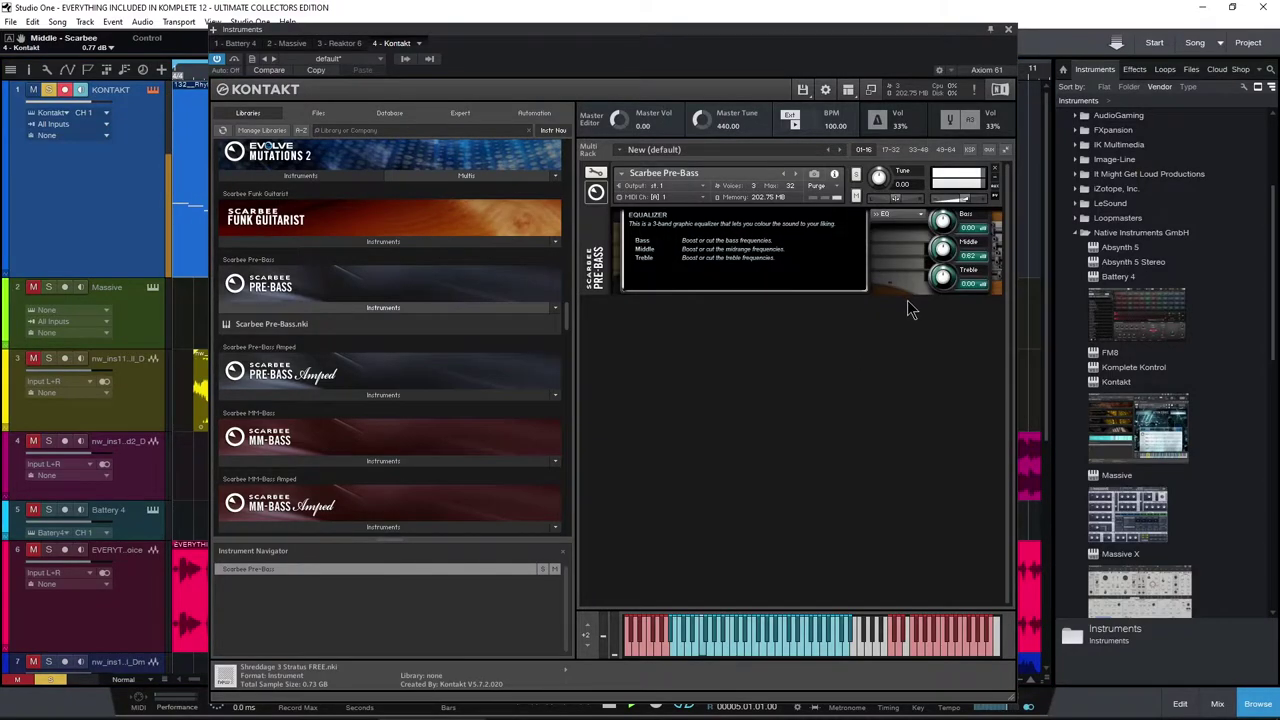
left_click_drag(943, 276, 944, 257)
left_click(915, 215)
left_click(905, 223)
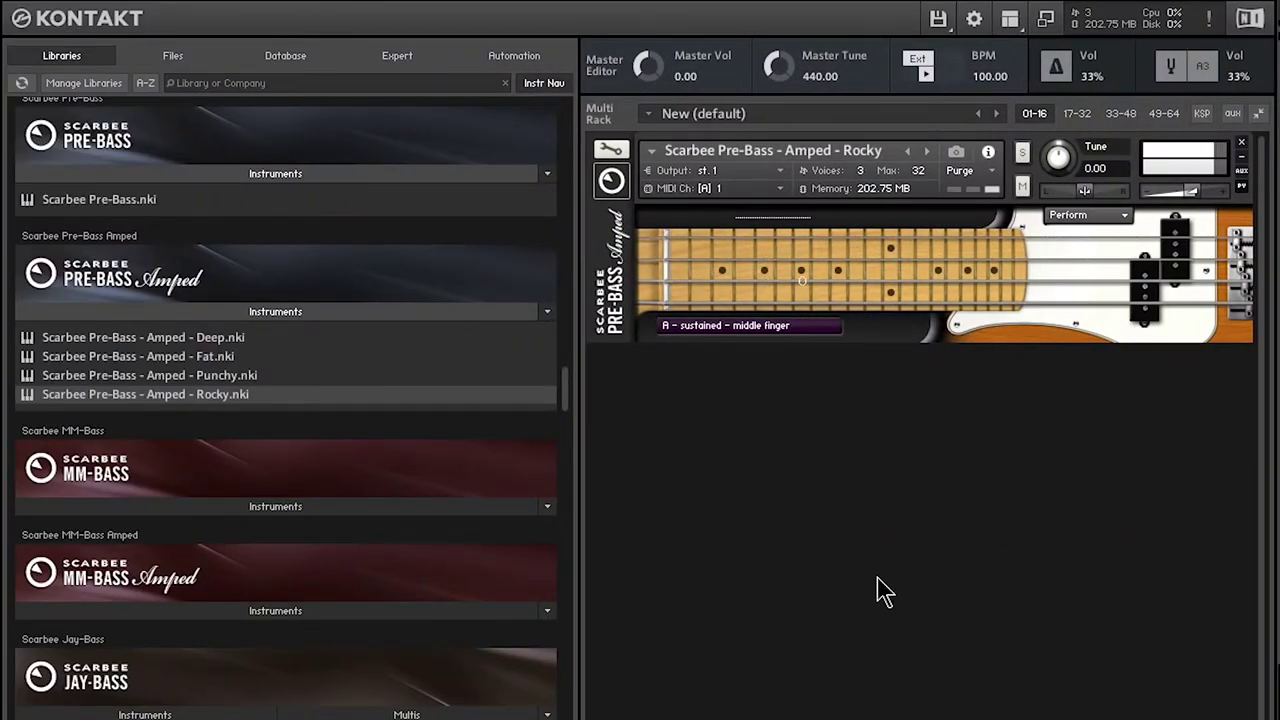
Set the player profile type of Scarbee Pre-Bass Amped Rocky to Rock & Retro.
left_click(1124, 215)
left_click(1124, 252)
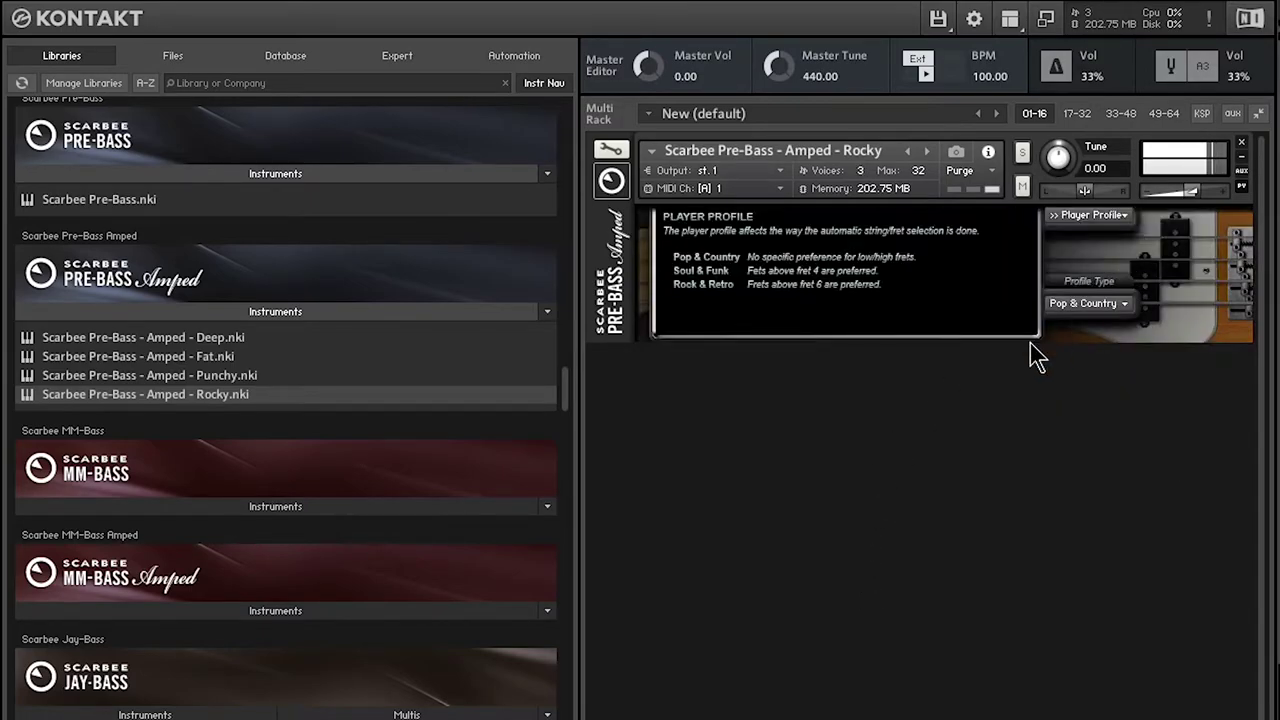
left_click(1120, 304)
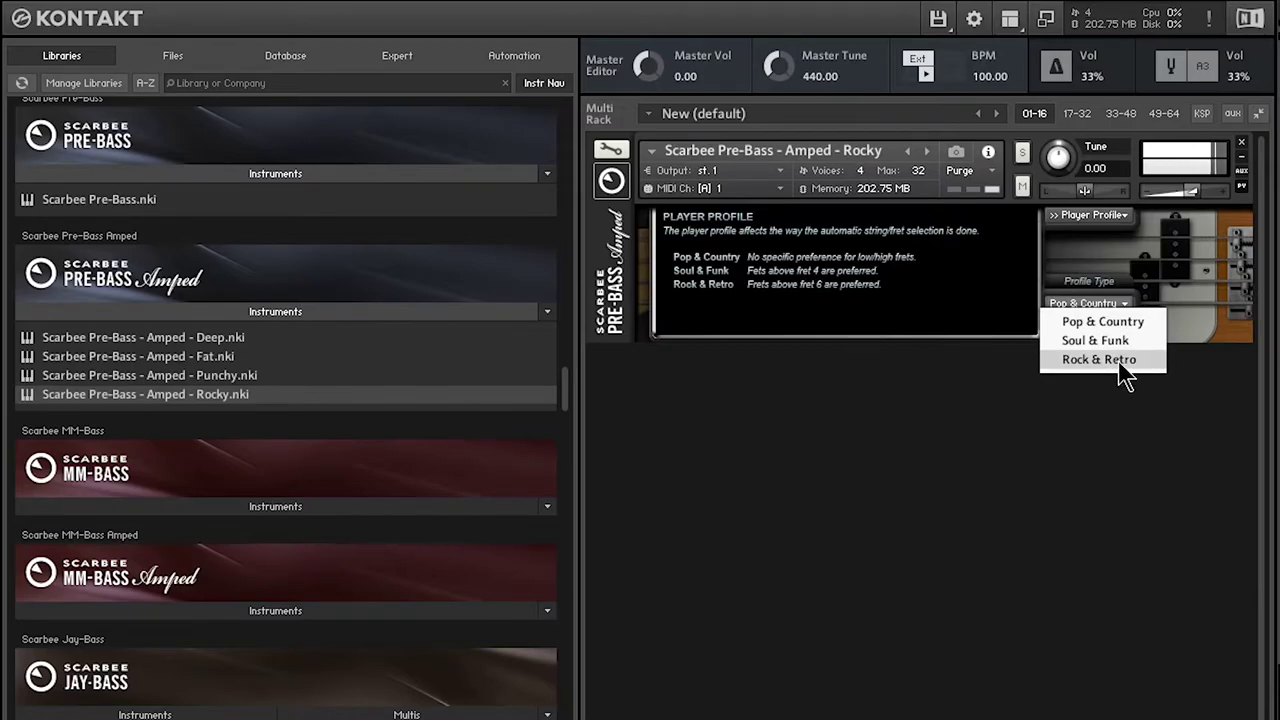
left_click(1118, 362)
View the Vibrato settings of Scarbee Pre-Bass Amped Rocky and return to its Perform view.
left_click(1113, 214)
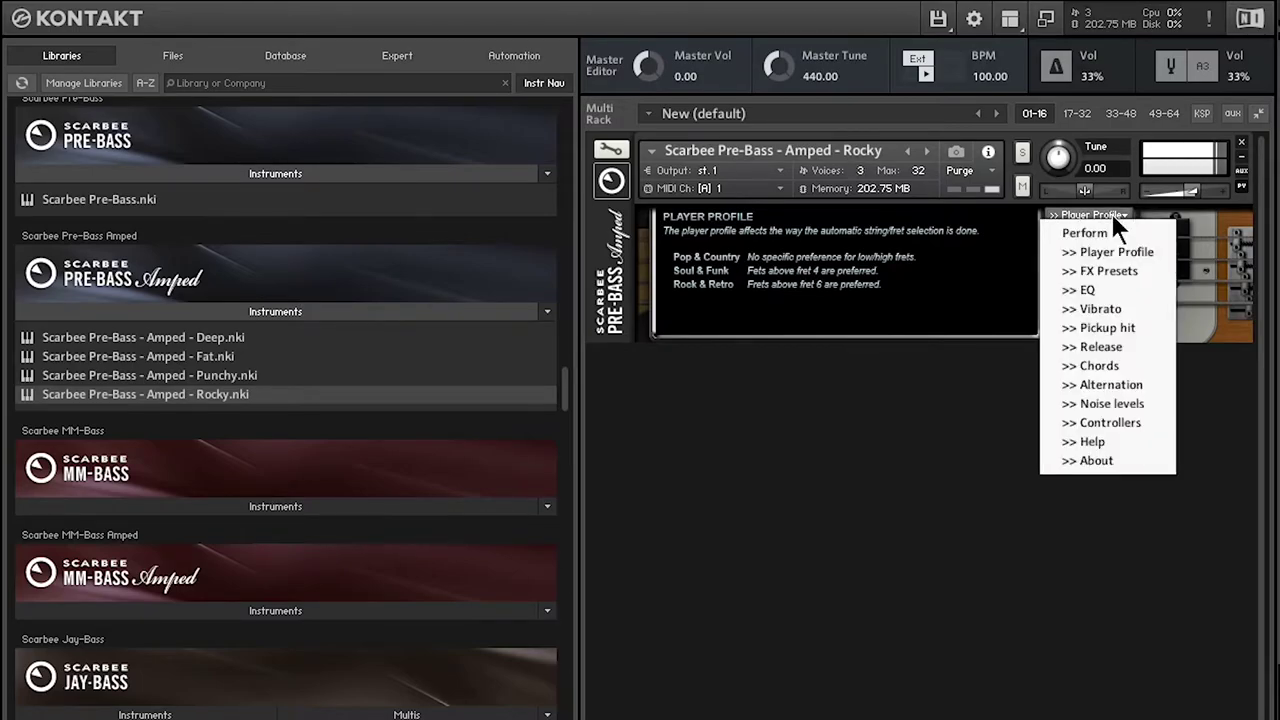
left_click(1114, 306)
left_click(1110, 214)
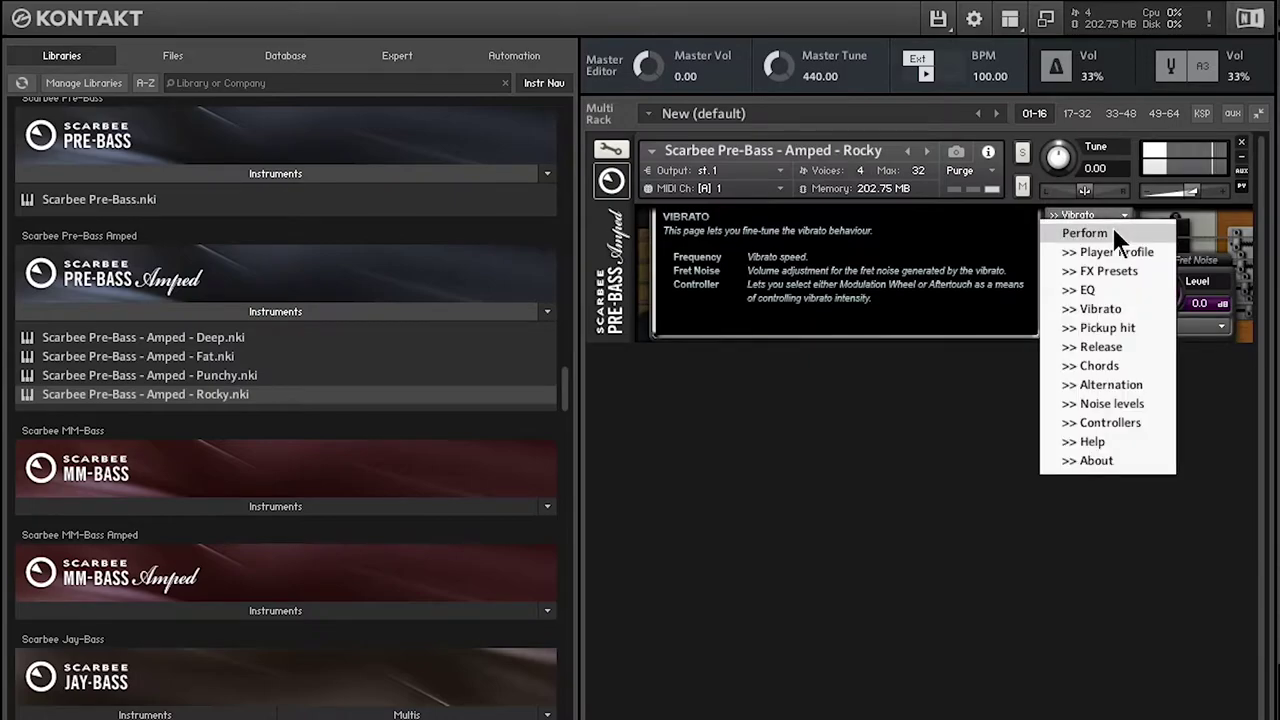
left_click(1113, 232)
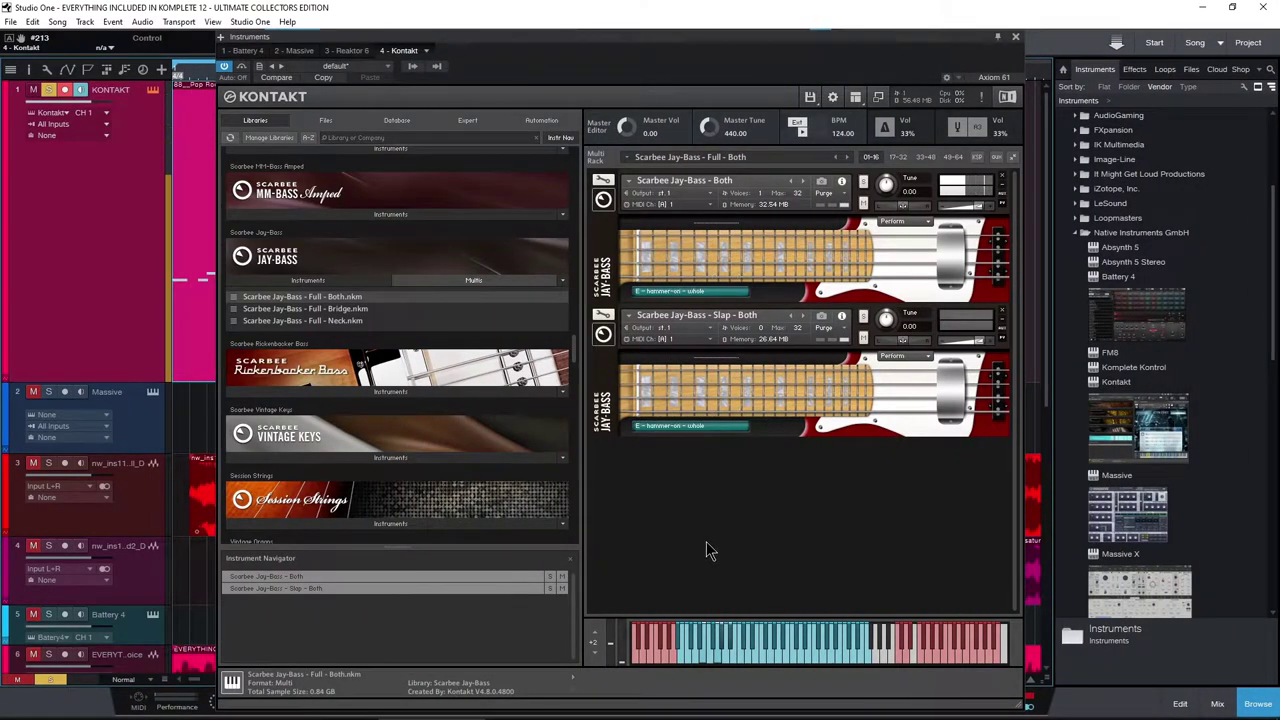
Review the Alternation and Player Profile pages of the upper Scarbee Jay-Bass instrument and return to its Perform view.
left_click(926, 221)
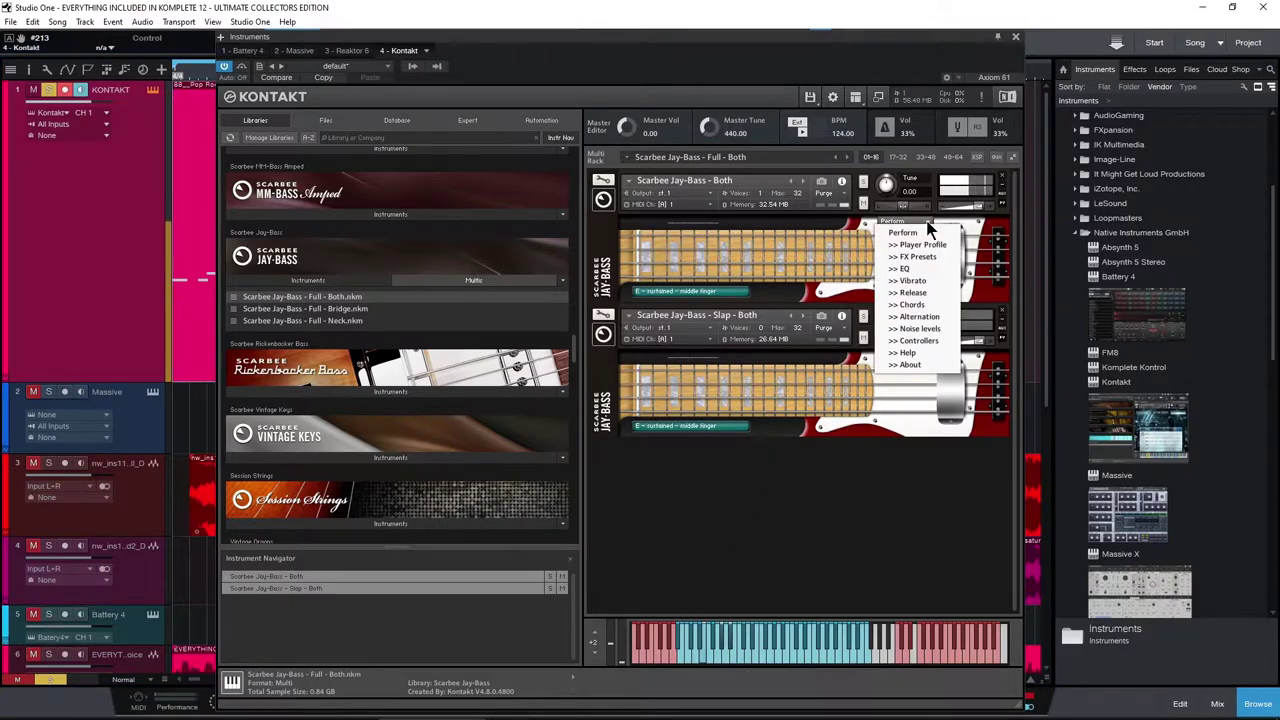
left_click(926, 317)
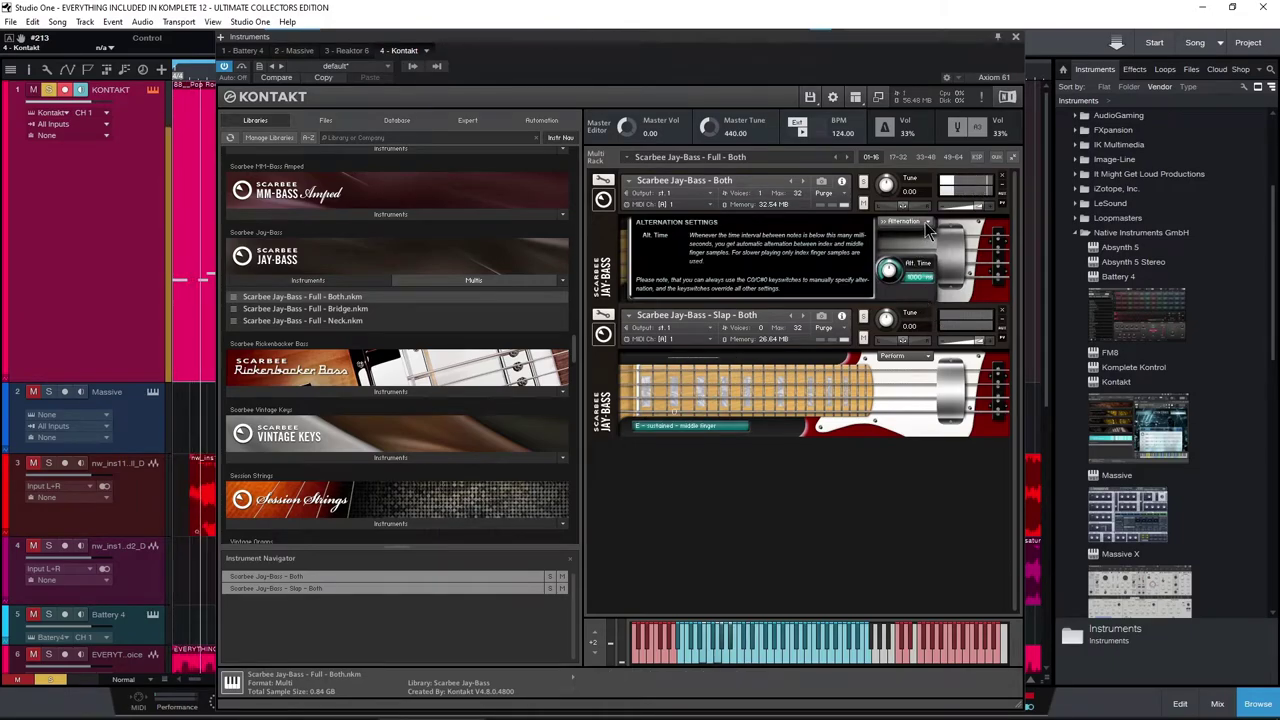
left_click(928, 228)
left_click(924, 242)
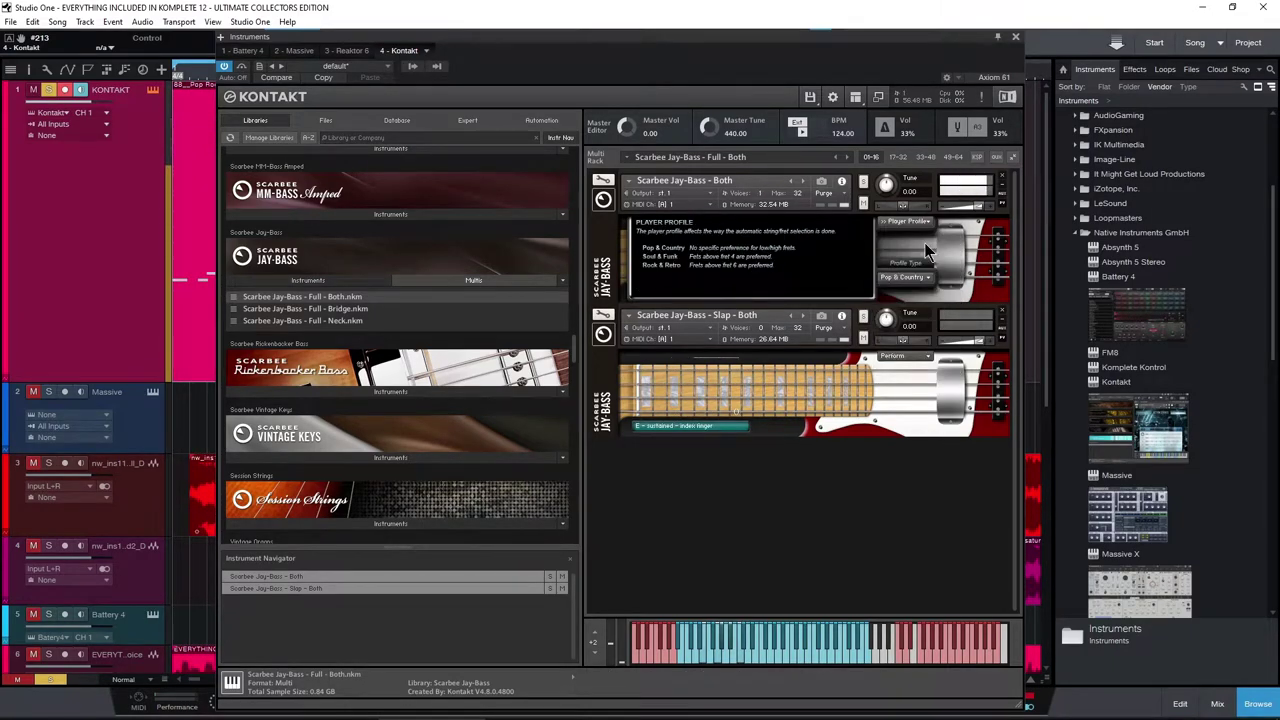
left_click(920, 223)
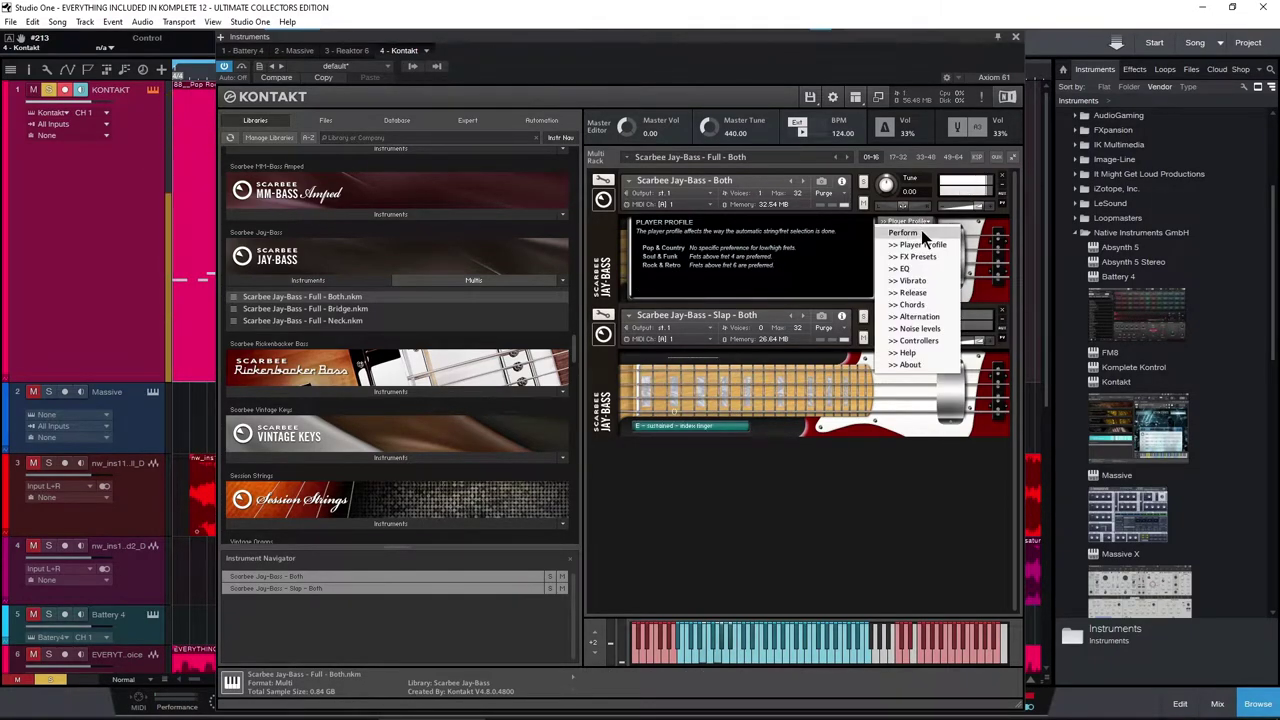
left_click(921, 232)
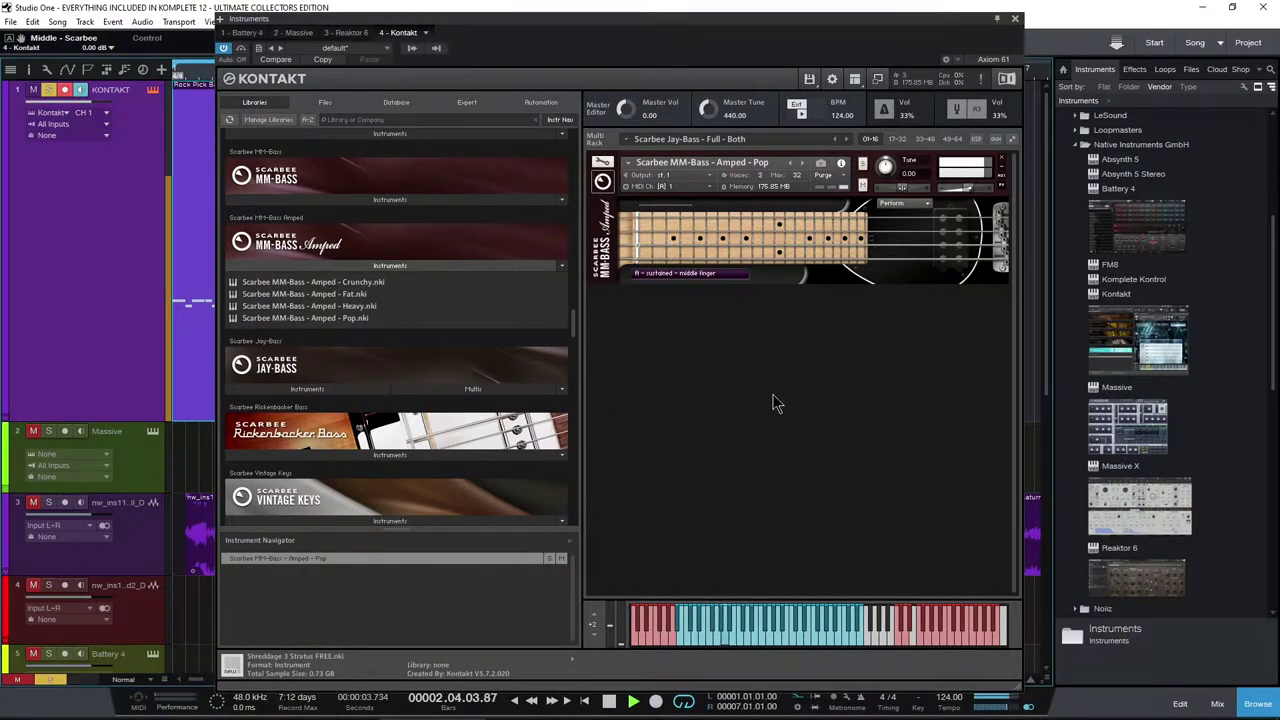
Review the Alternation and FX Presets pages of Scarbee MM-Bass Amped Pop.
left_click(926, 205)
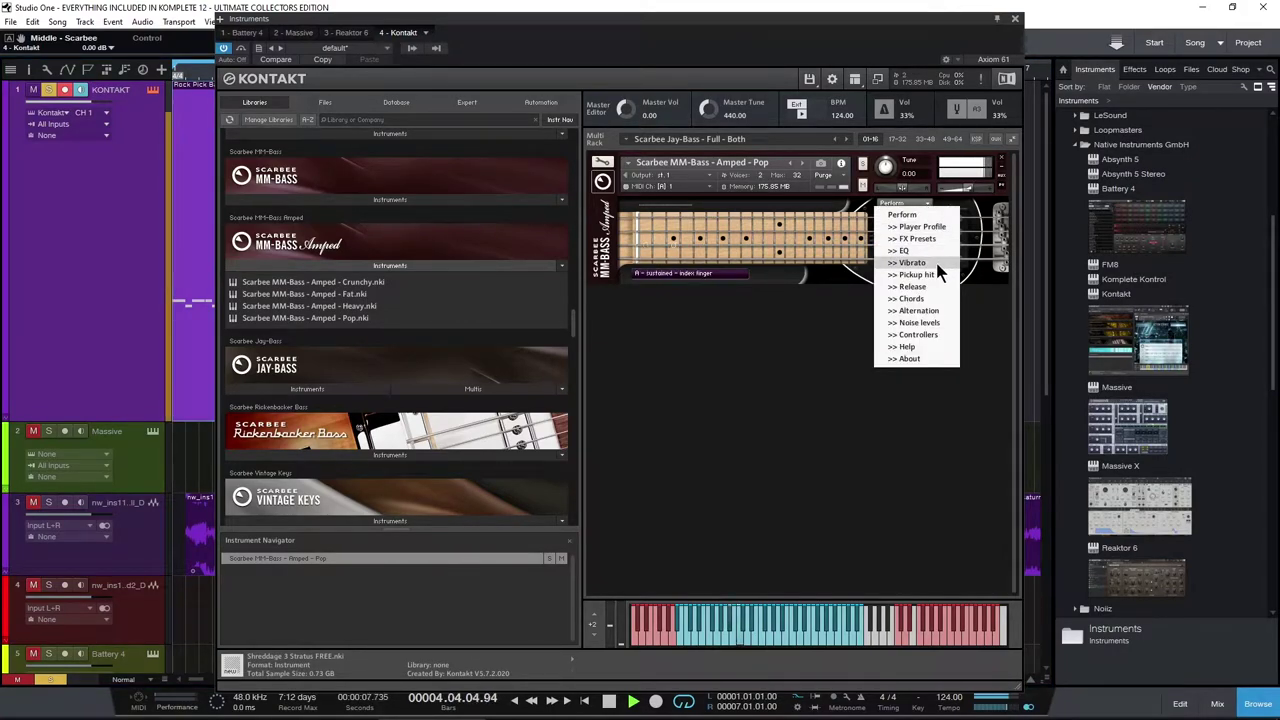
left_click(925, 311)
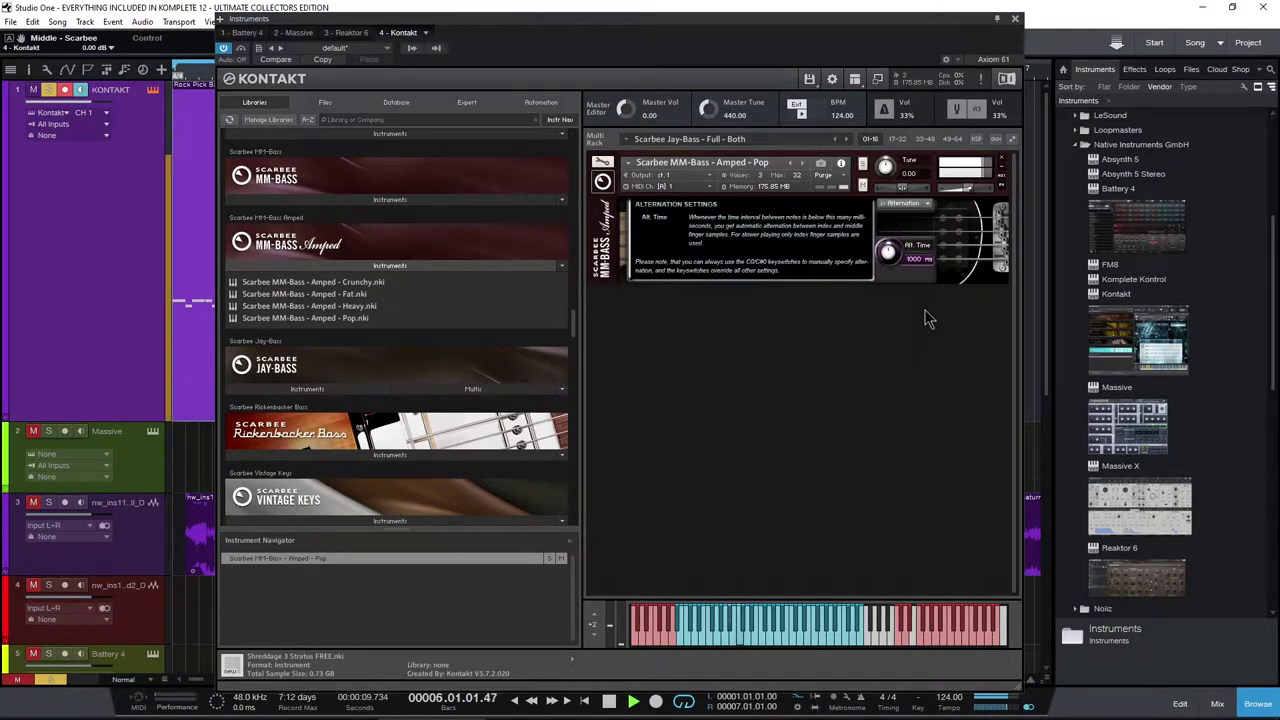
left_click(927, 204)
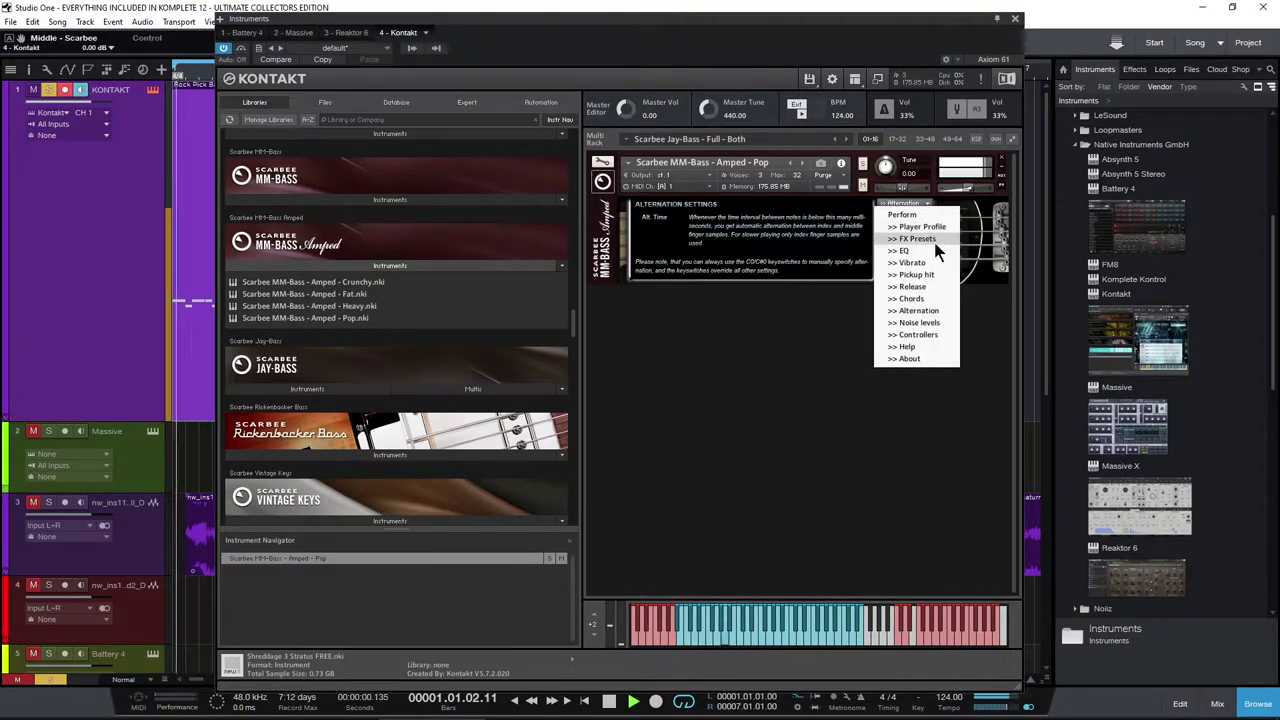
left_click(928, 240)
left_click(922, 260)
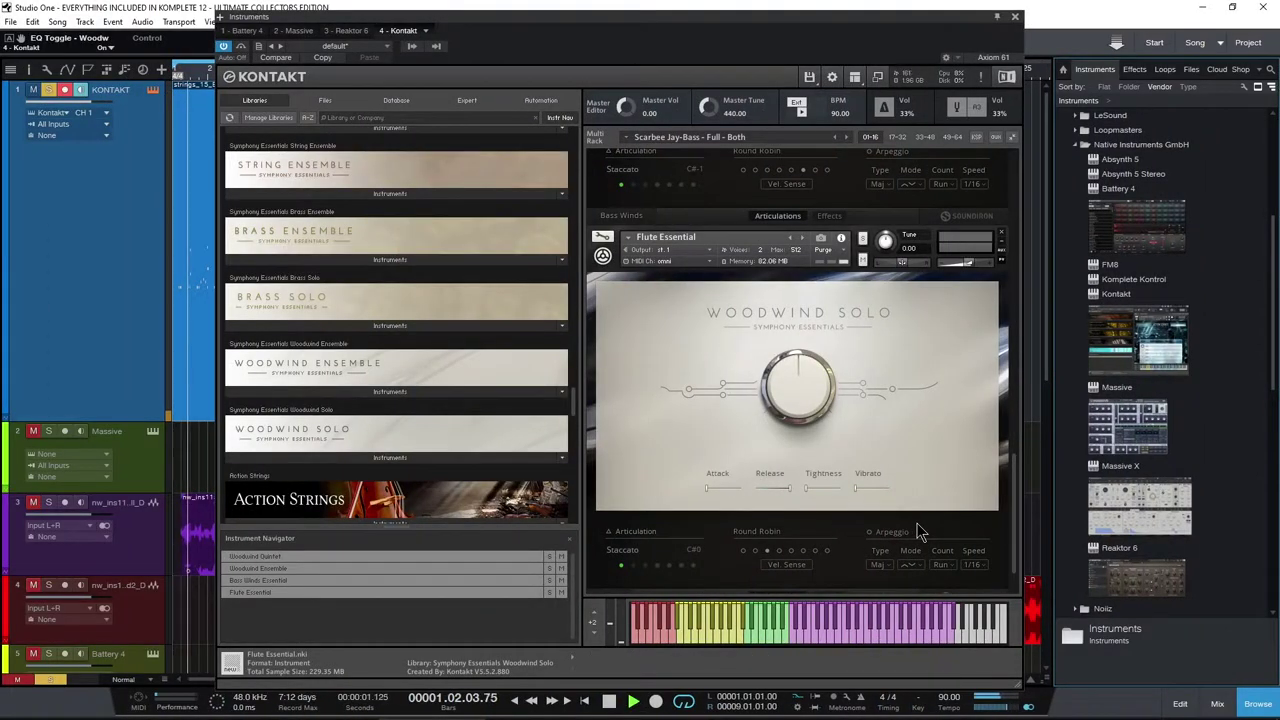
Look through the loaded woodwind instruments and list the contents of the Symphony Series Woodwind Solo and Woodwind Ensemble libraries.
scroll(1016, 490, "up", 1)
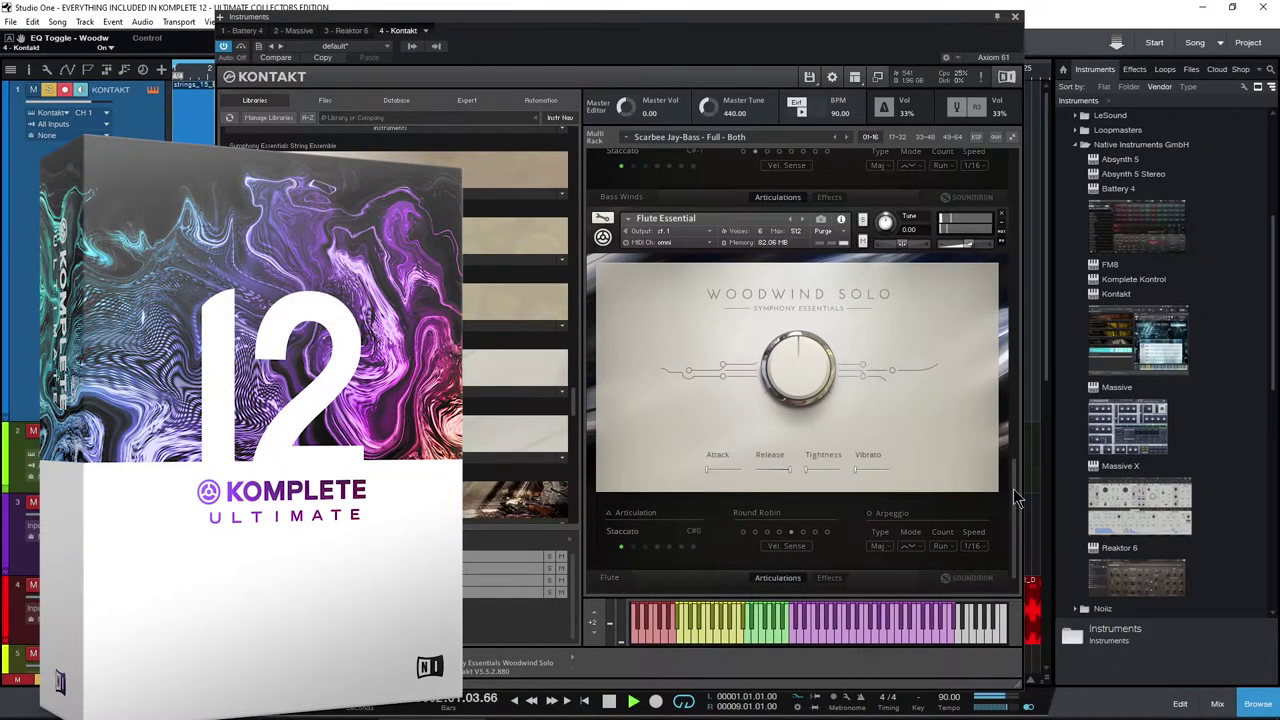
left_click_drag(1016, 490, 1025, 200)
left_click_drag(577, 402, 529, 177)
left_click(434, 190)
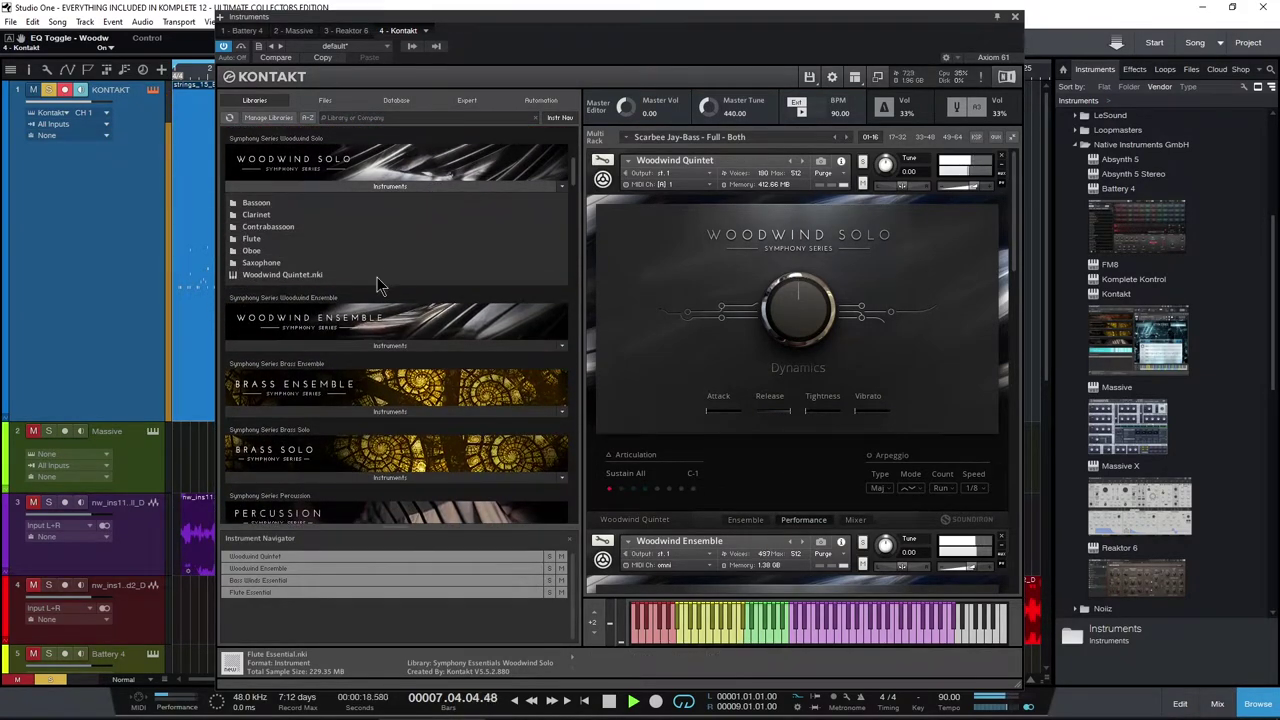
left_click(375, 345)
scroll(420, 343, "down", 1)
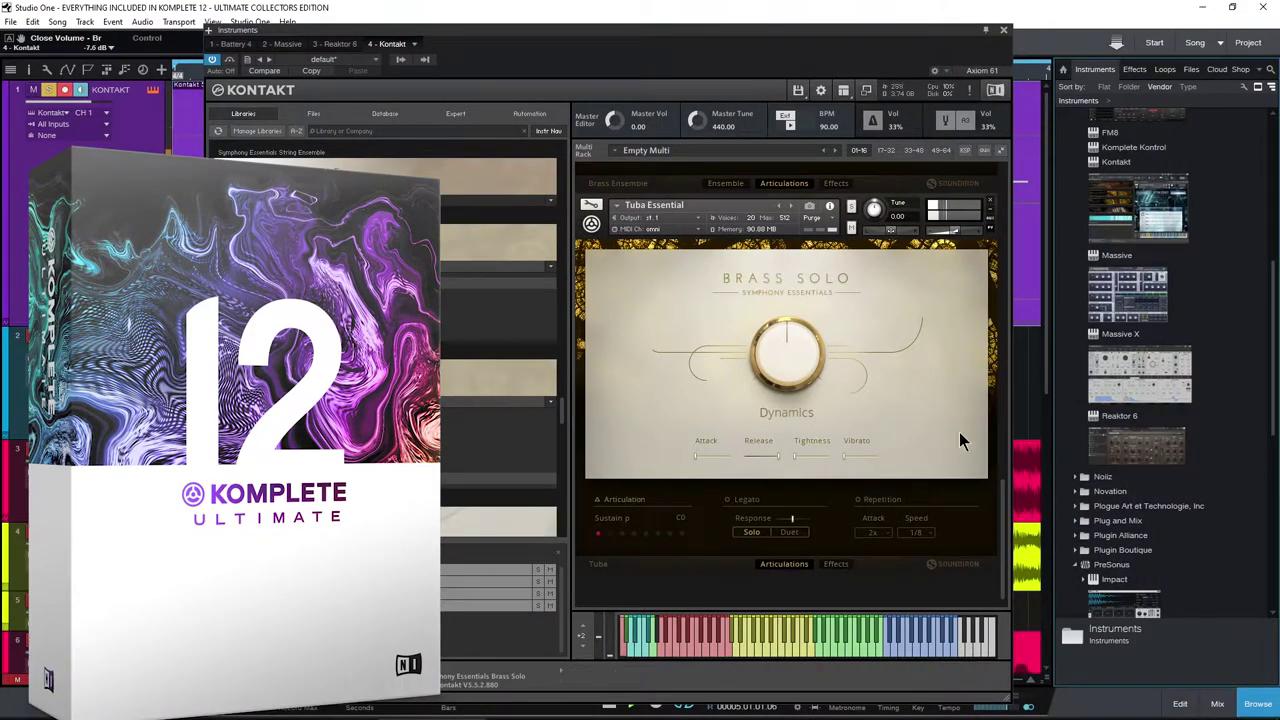
Look over the loaded brass instruments and the Symphony Series Brass Ensemble and Brass Solo libraries.
left_click_drag(1003, 515, 1002, 202)
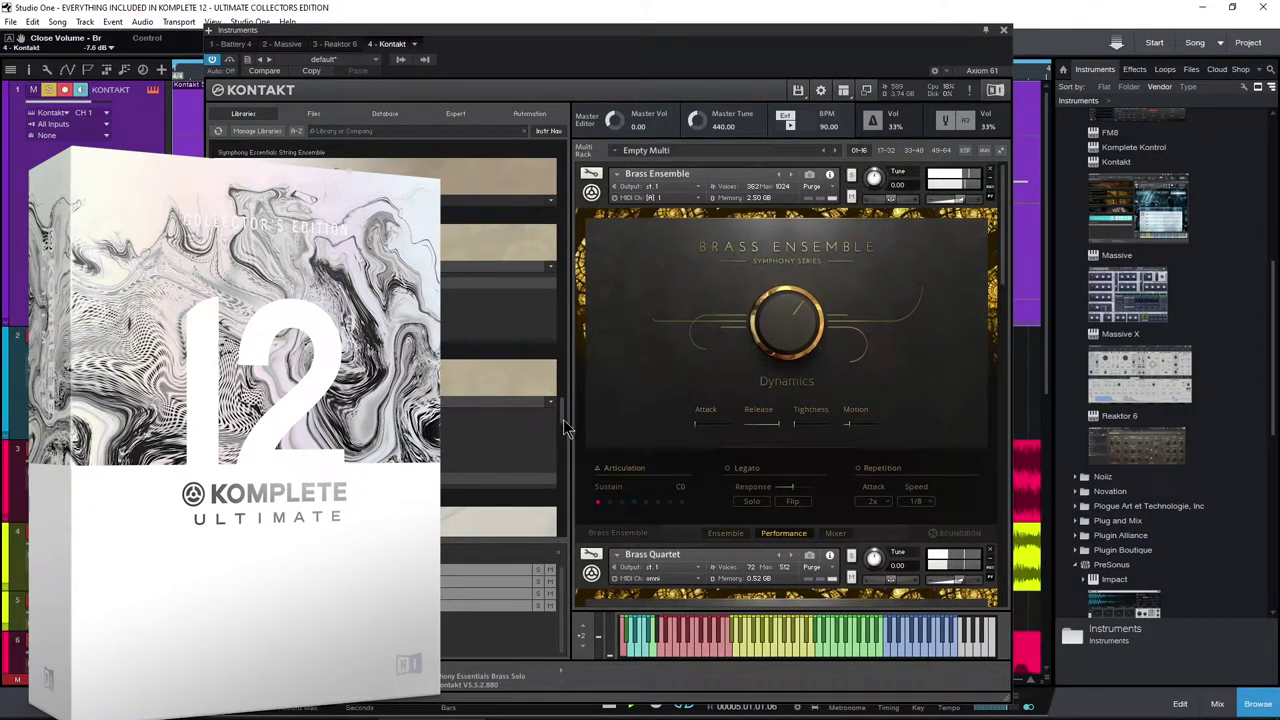
left_click_drag(571, 268, 571, 207)
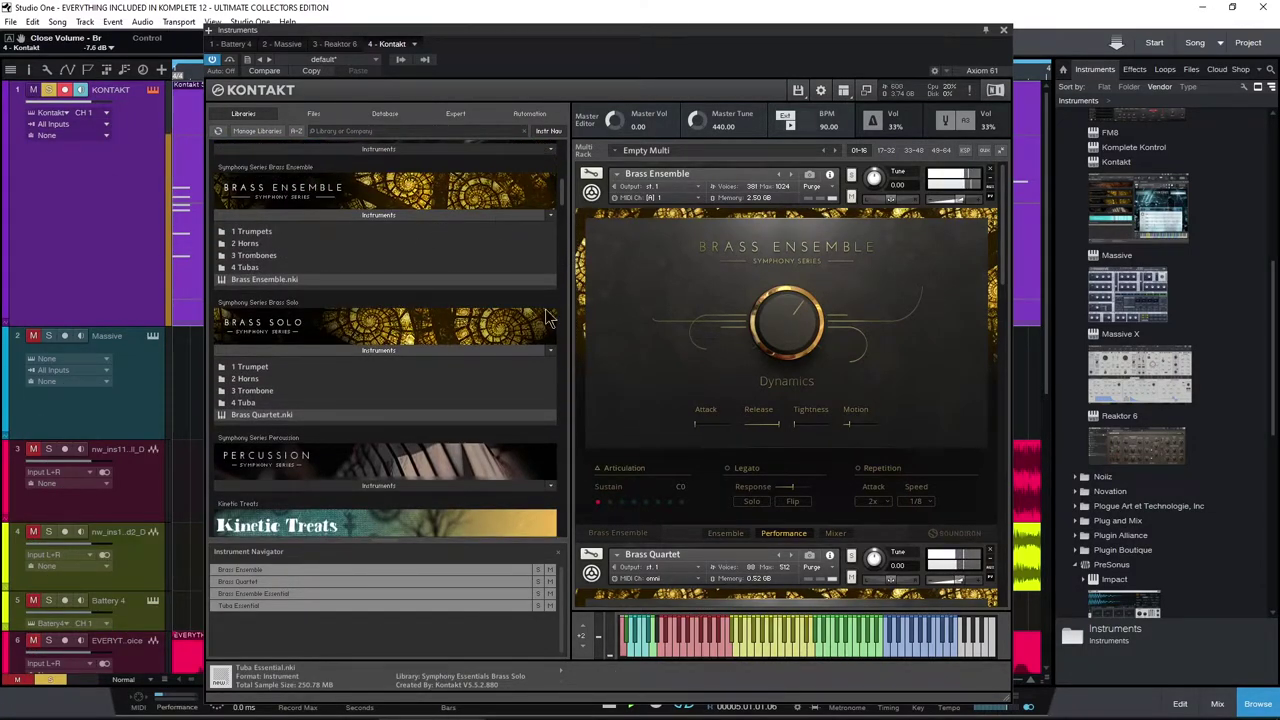
mouse_move(1005, 250)
left_mouse_down()
mouse_move(1002, 544)
mouse_move(1007, 234)
left_mouse_up()
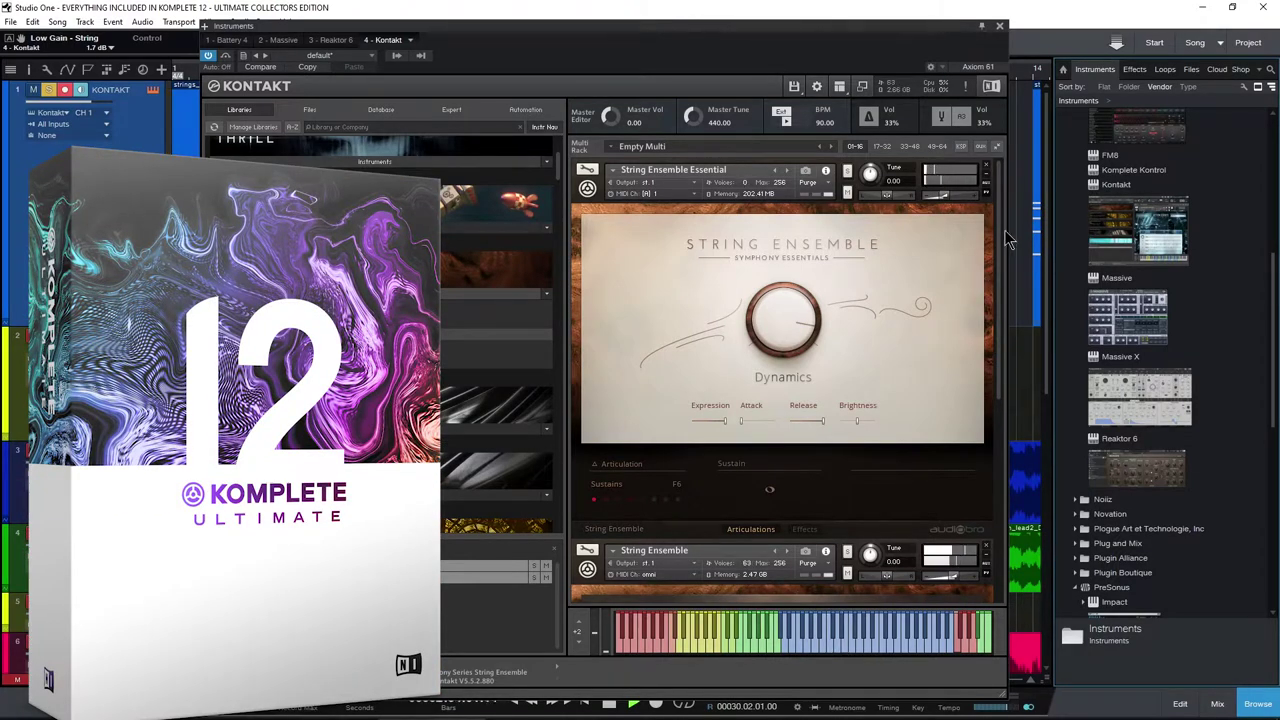
Compare the Symphony Essentials and Symphony Series String Ensembles, and view the Essentials version's effects before returning to its articulations.
left_click_drag(1000, 229, 990, 421)
mouse_move(792, 372)
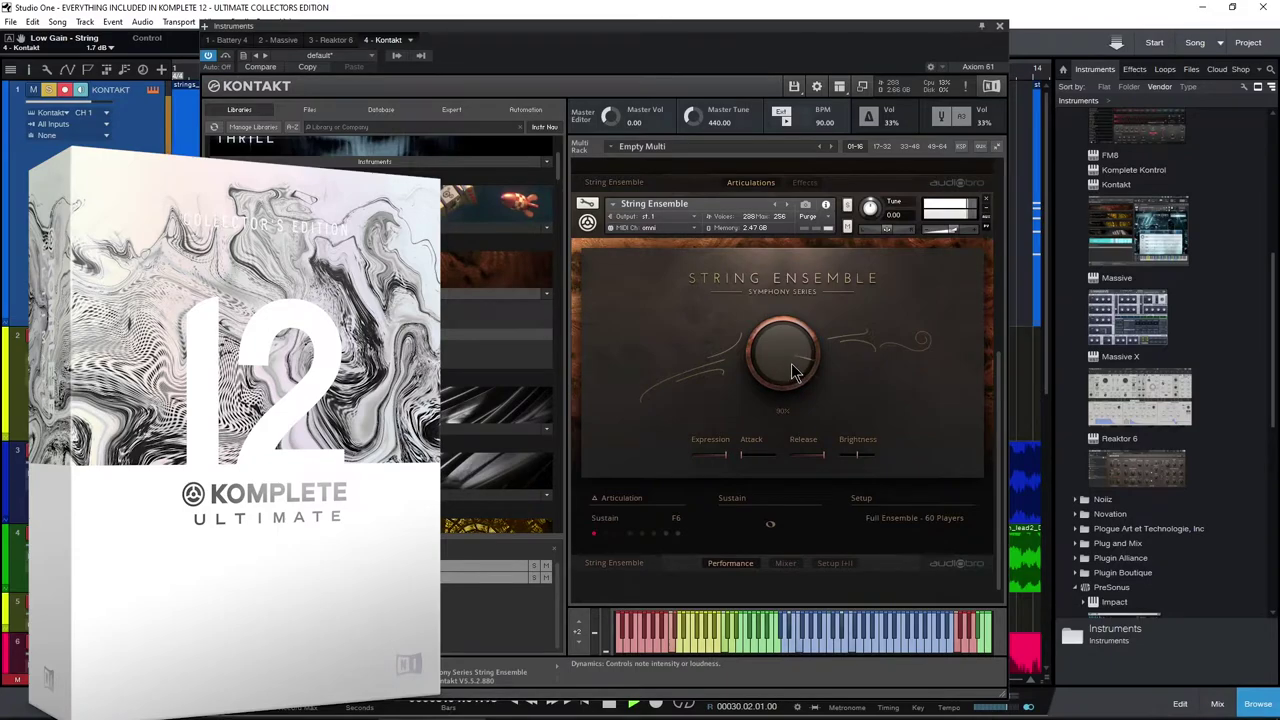
left_click_drag(998, 467, 1000, 259)
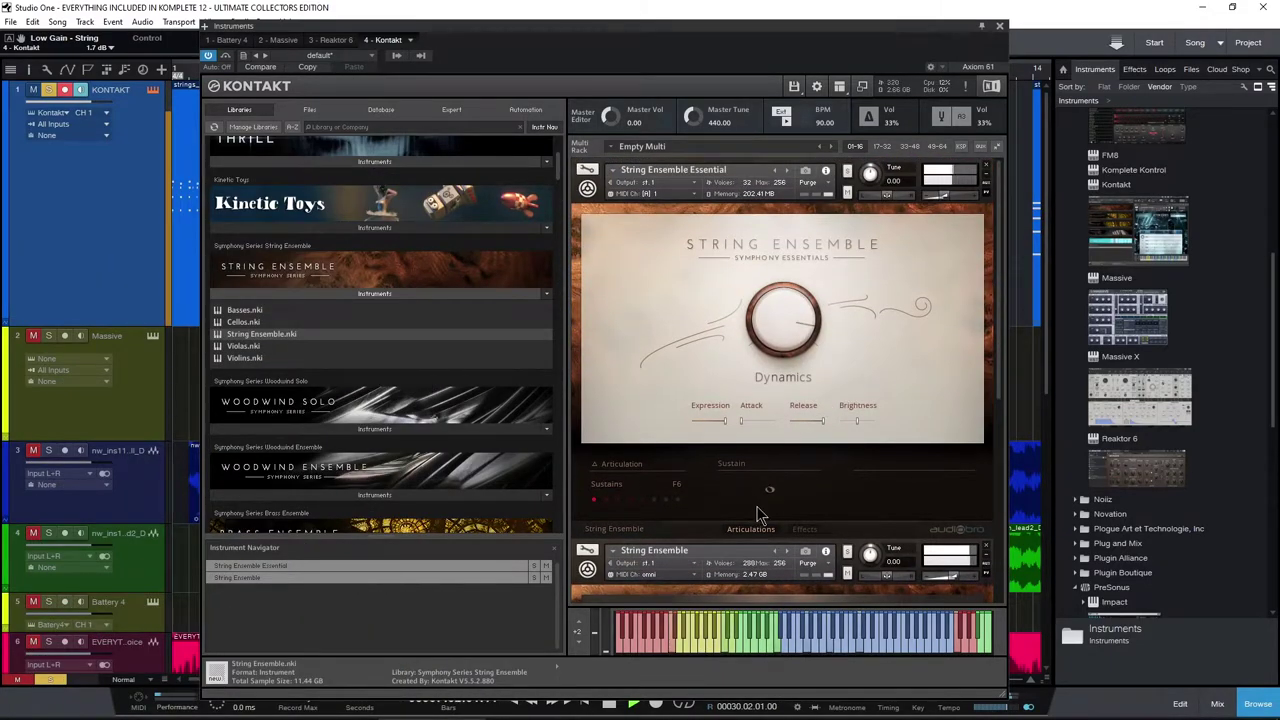
left_click(802, 531)
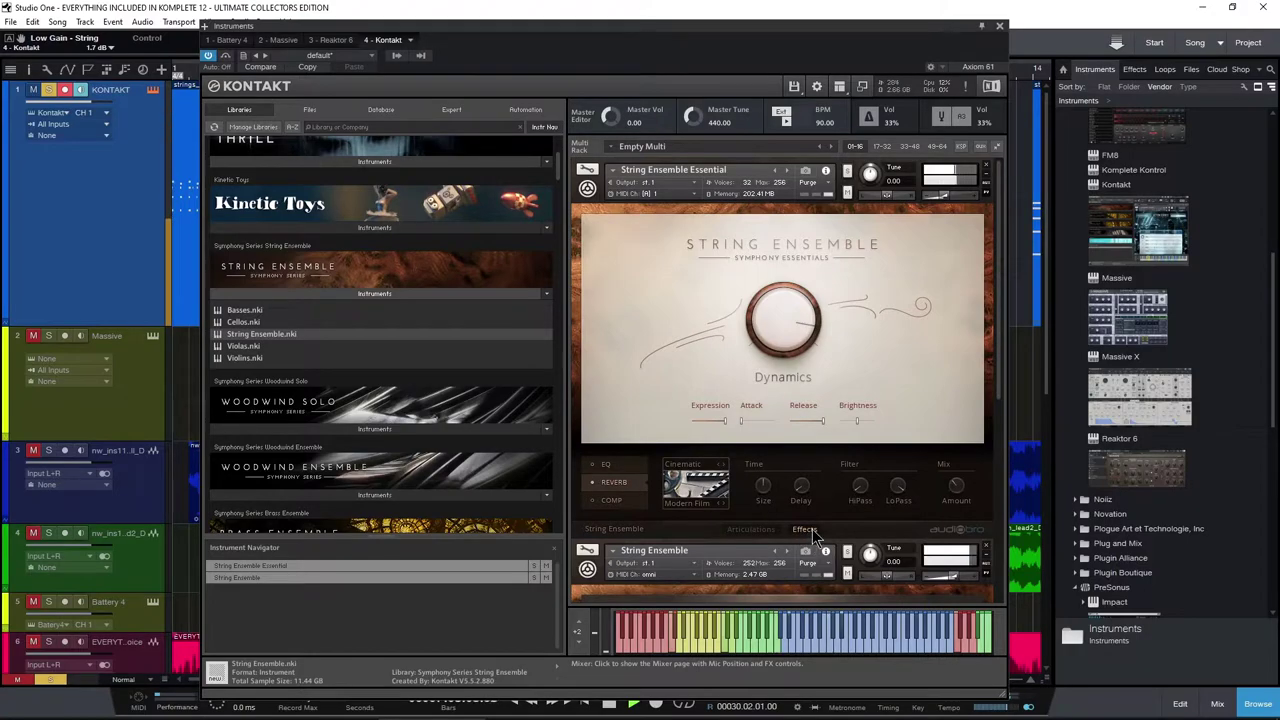
left_click(748, 531)
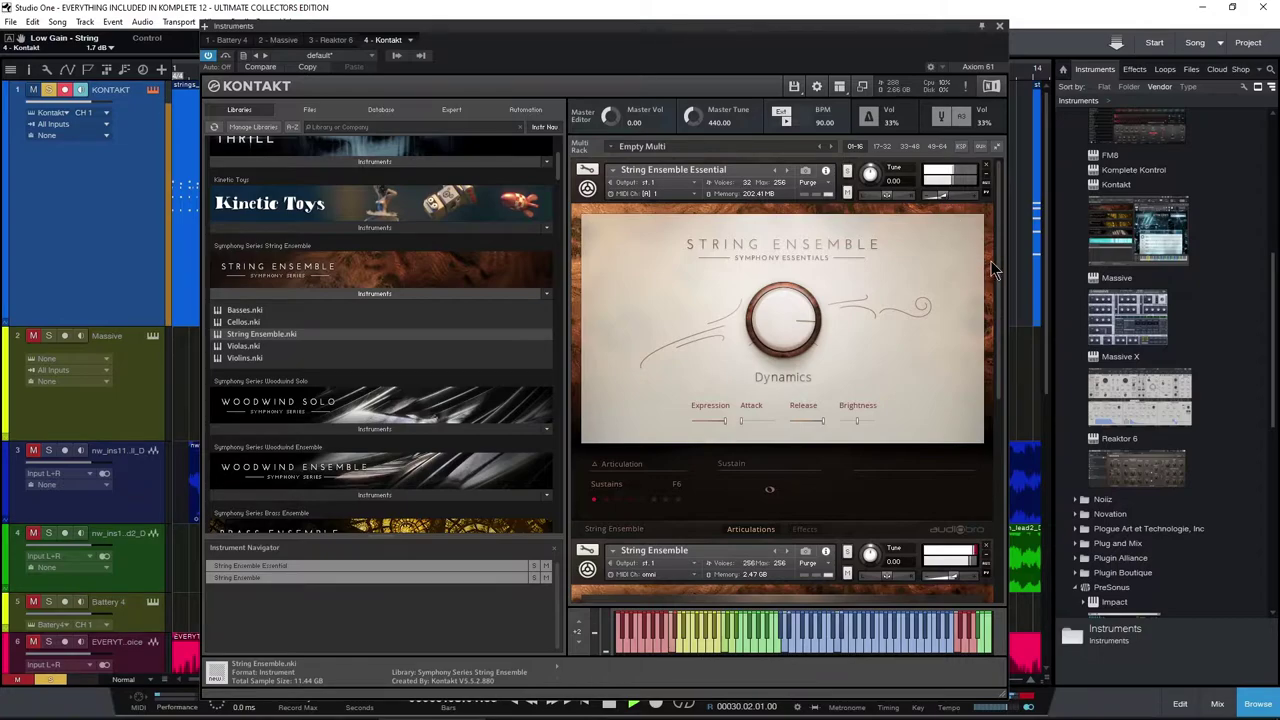
Examine the Symphony Series String Ensemble's microphone mixer and section setup pages and return to its Performance page.
left_click_drag(998, 260, 996, 472)
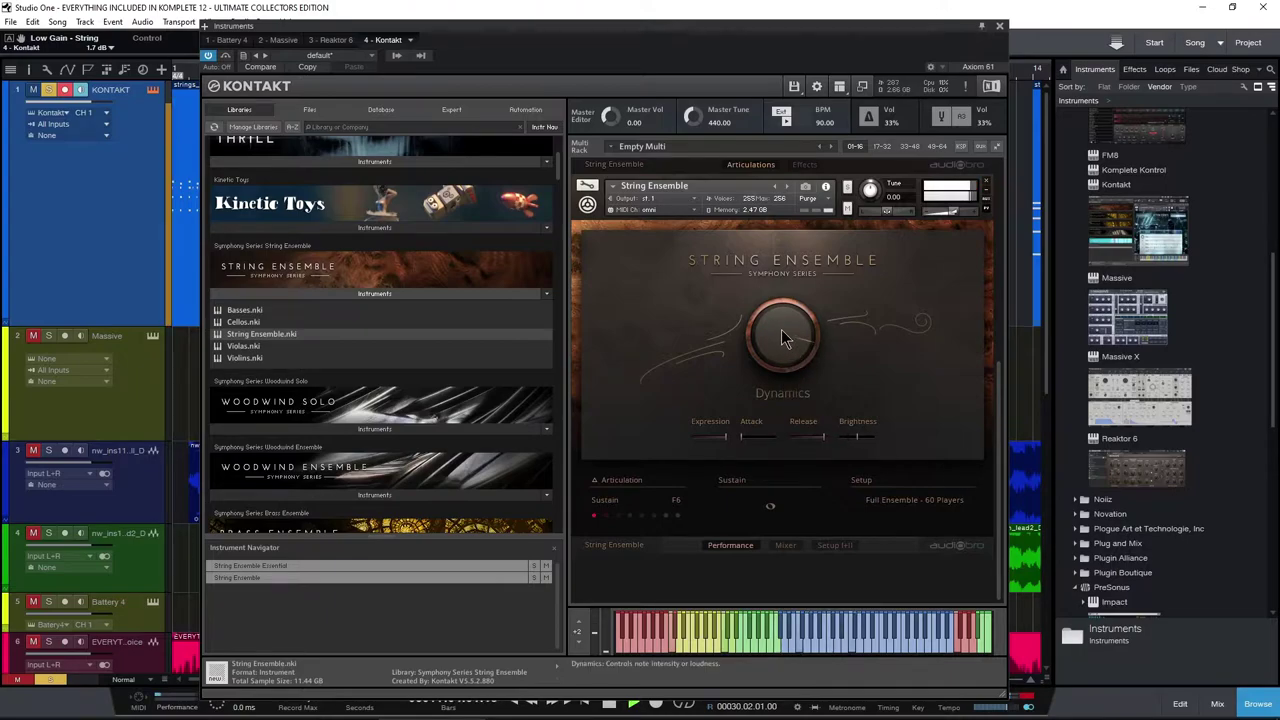
mouse_move(954, 214)
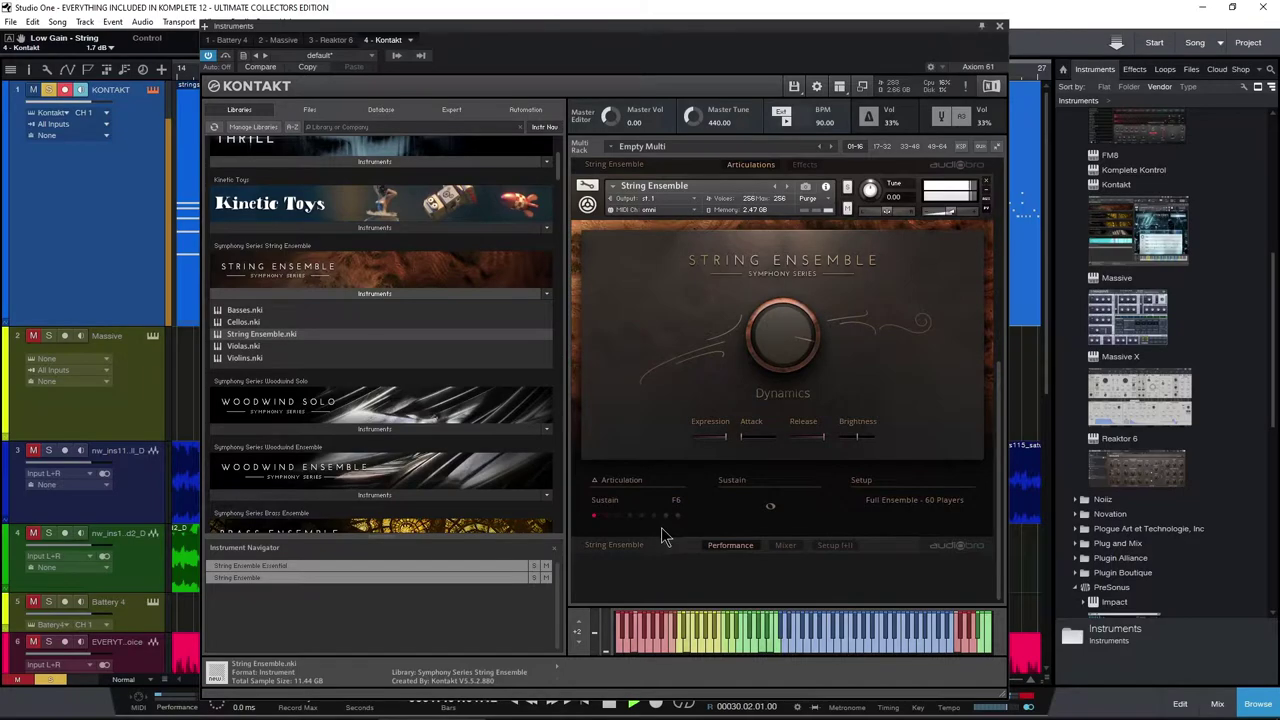
left_click(787, 546)
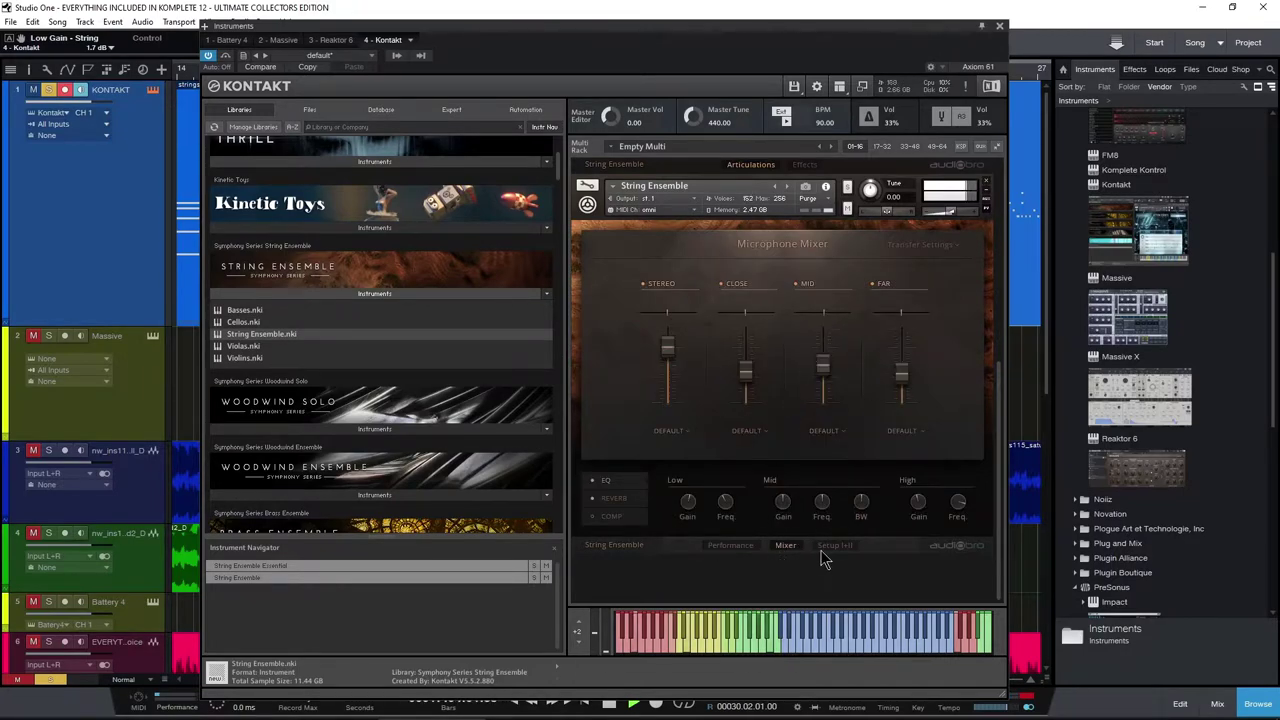
left_click(833, 546)
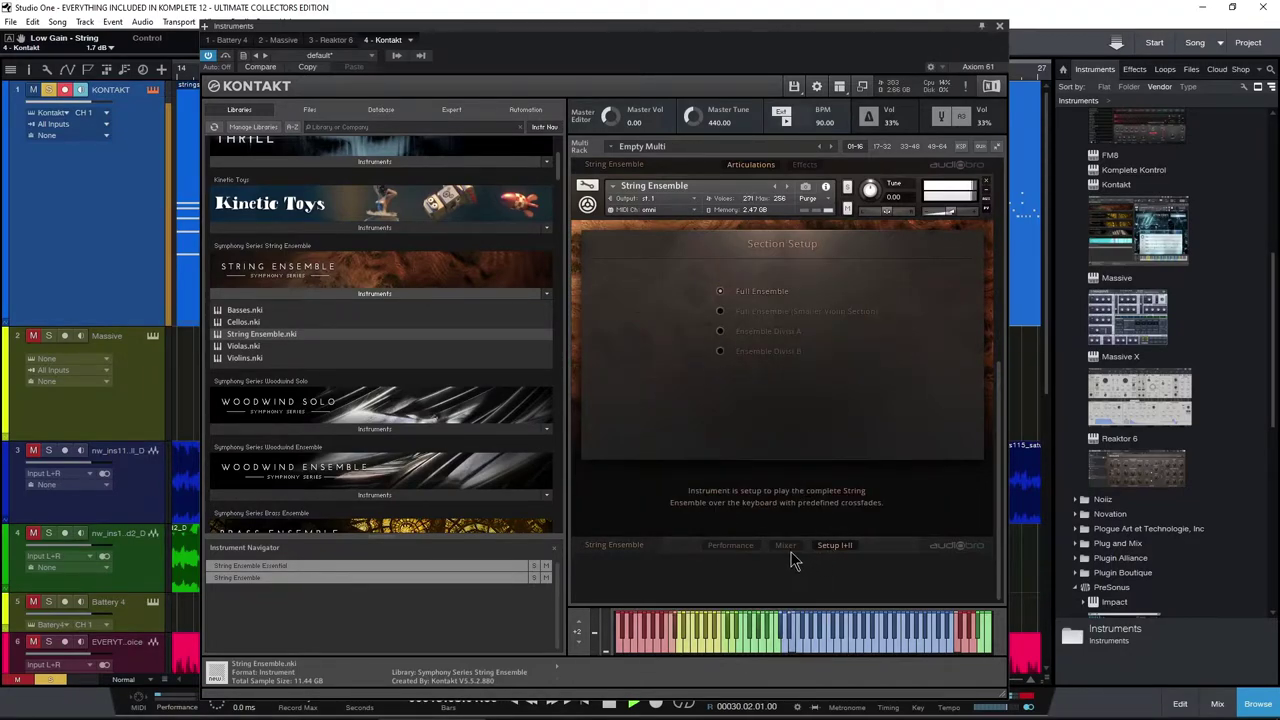
left_click(790, 547)
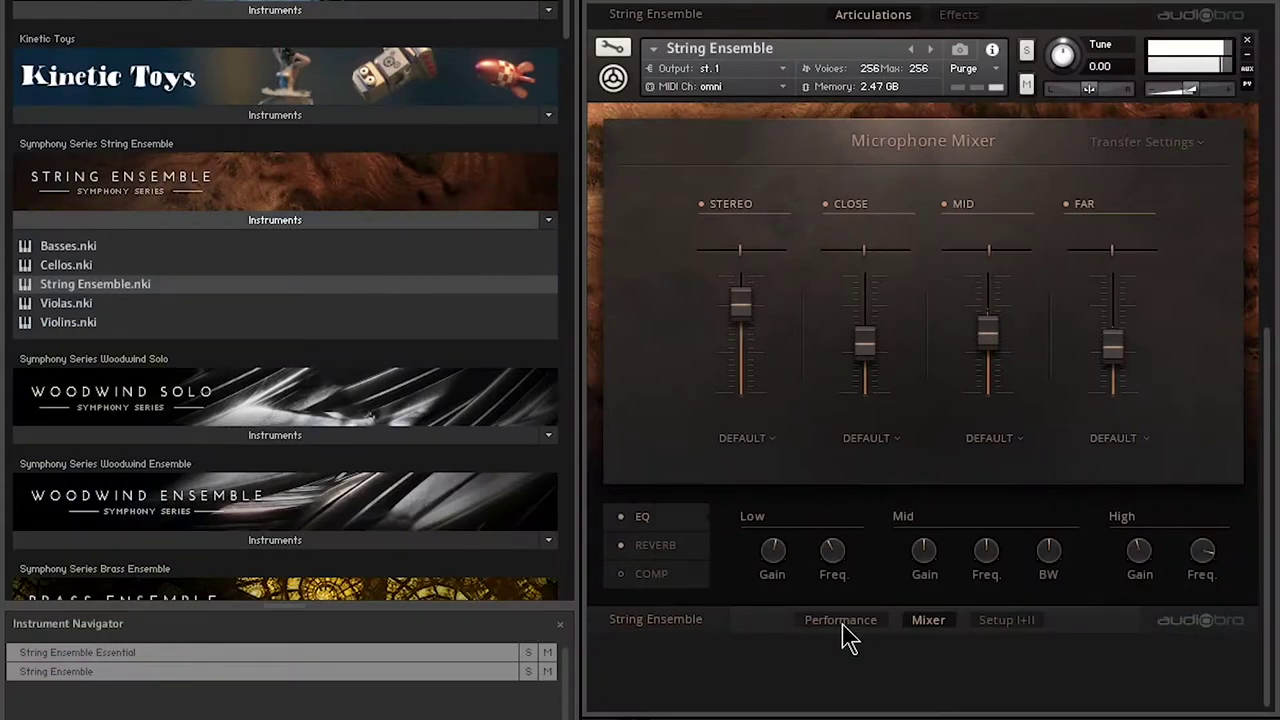
left_click(841, 620)
Raise the Symphony Series String Ensemble's volume slightly and switch its articulation to Spiccato, then Tremolo.
left_click_drag(1270, 590, 1270, 212)
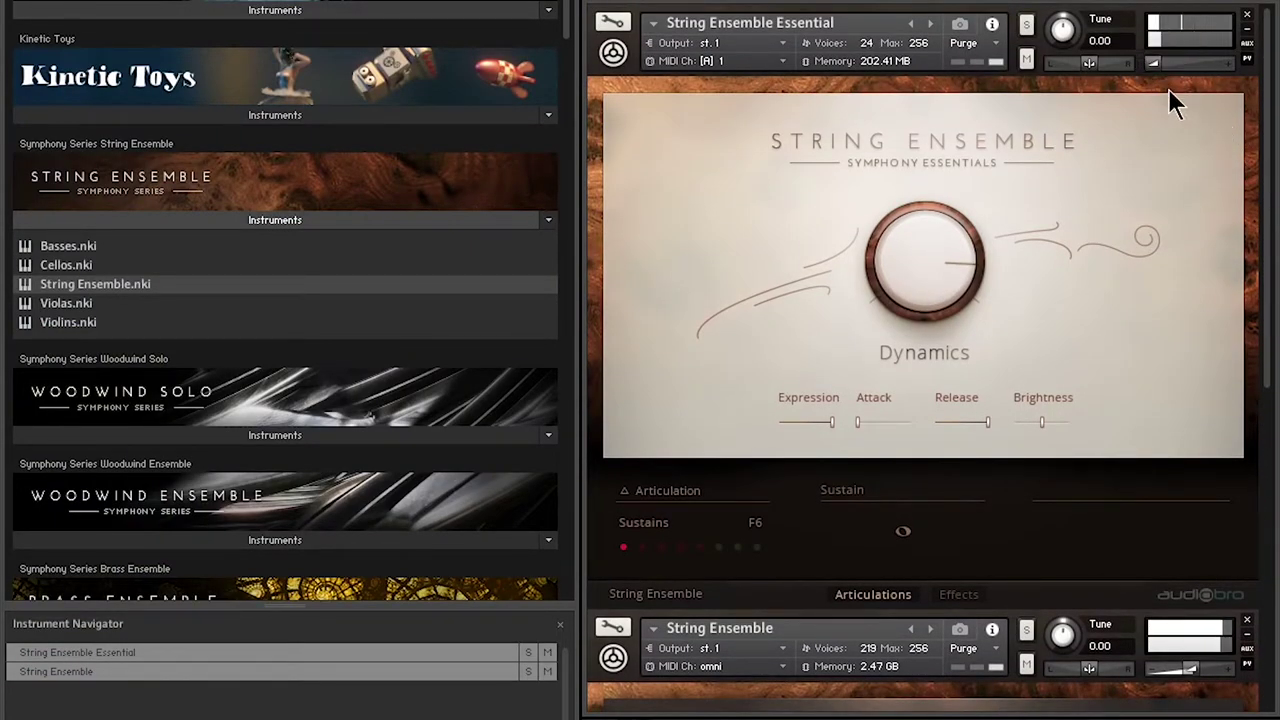
left_click_drag(1268, 140, 1248, 490)
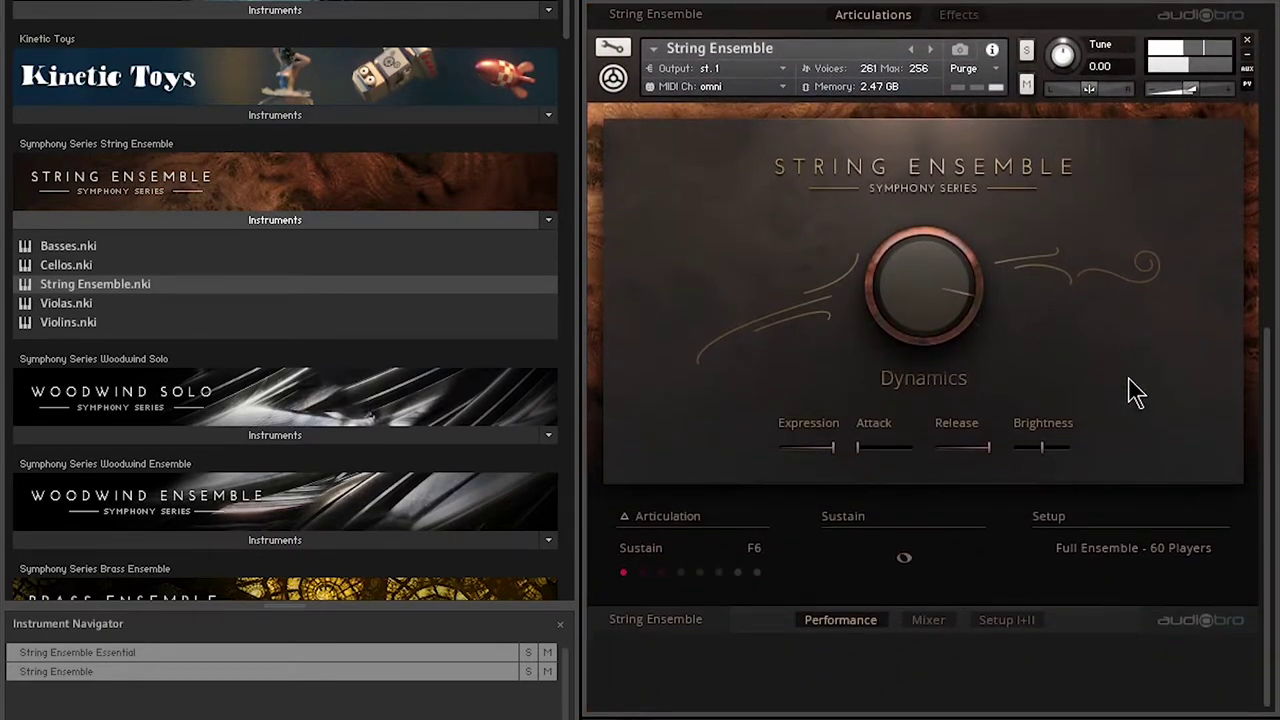
left_click(681, 575)
left_click_drag(1189, 86, 1201, 86)
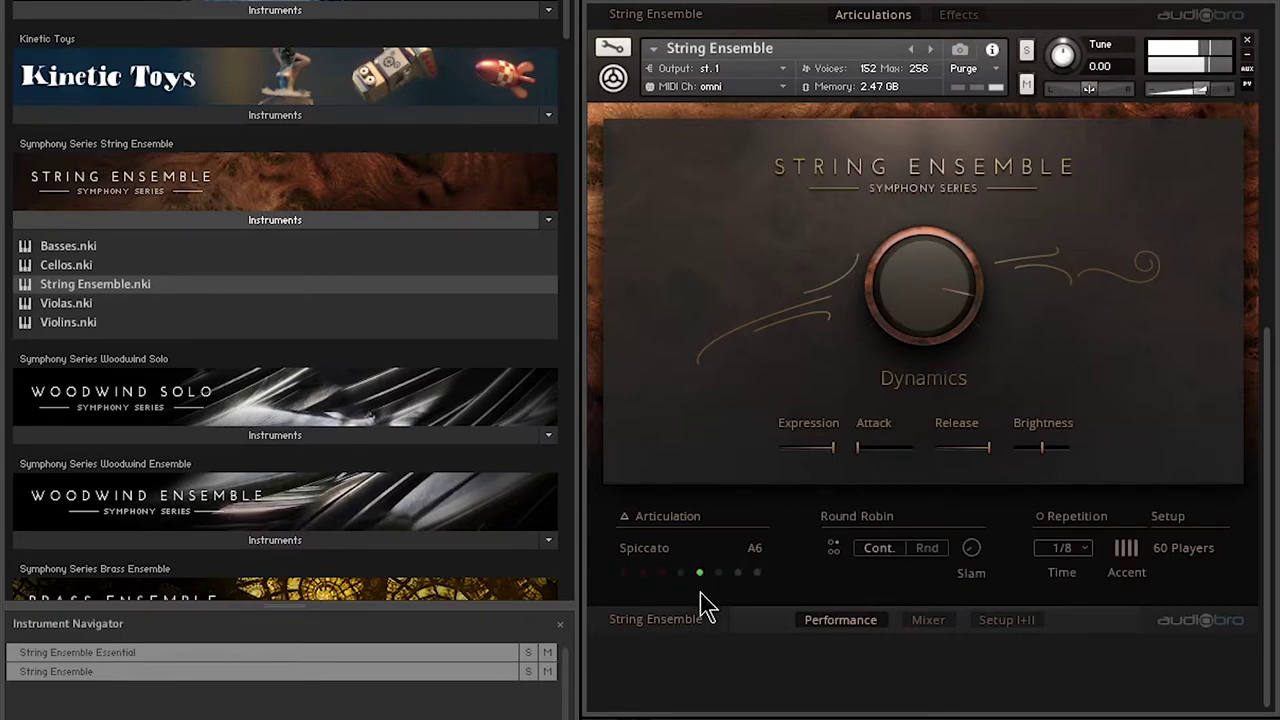
left_click(663, 574)
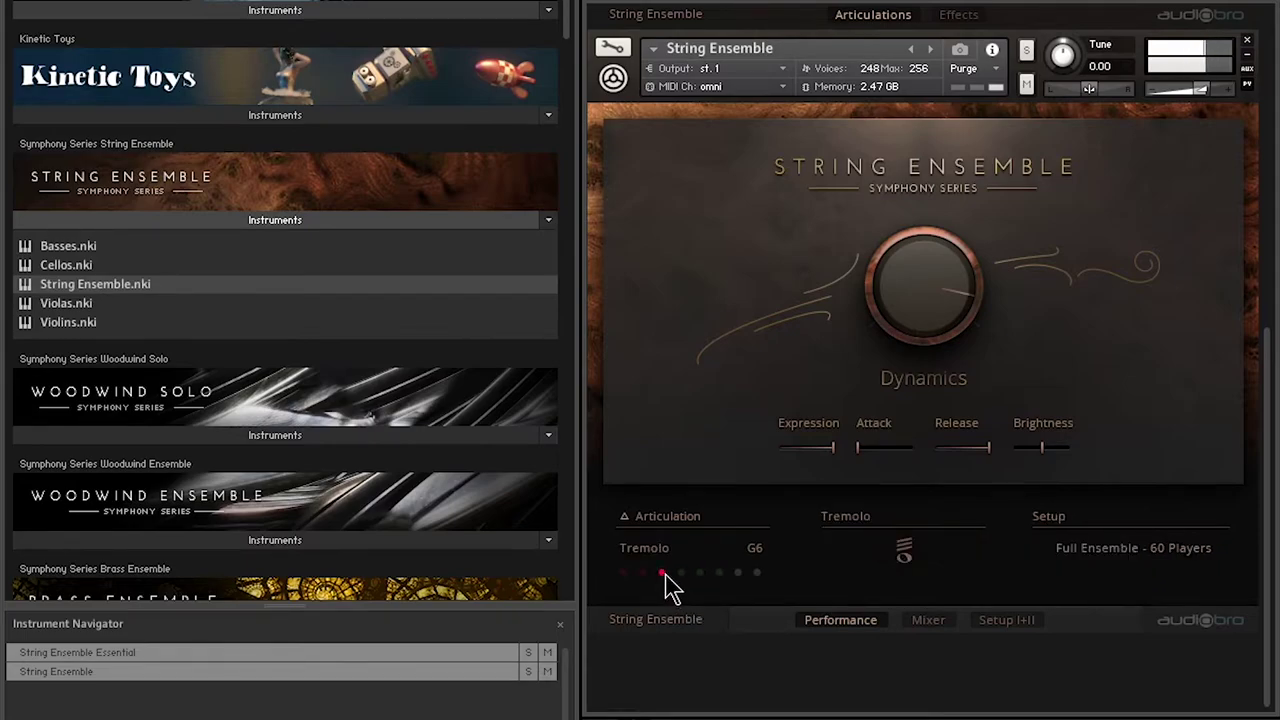
Lower the Symphony Series String Ensemble's volume slightly while auditioning its Tremolo articulation.
left_click_drag(1204, 87, 1196, 88)
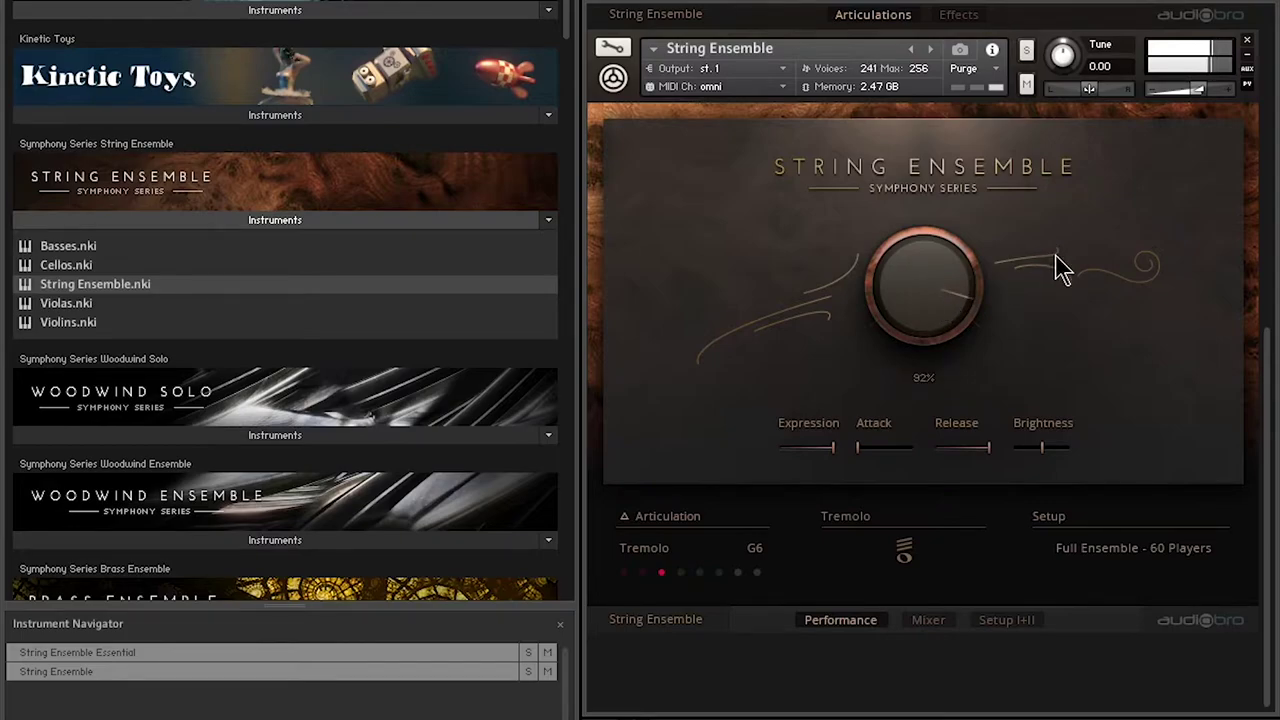
scroll(1070, 300, "up", 1)
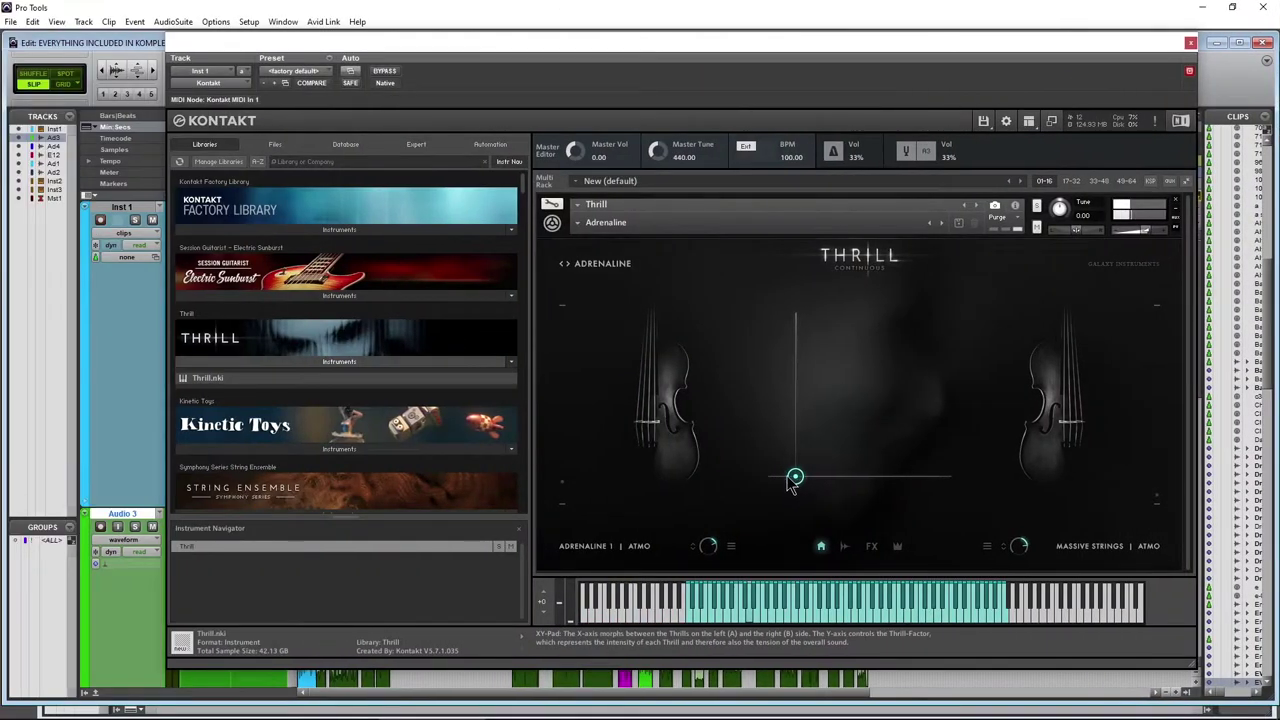
Morph Thrill's Adrenaline sound to high intensity on the XY pad and replace its Massive Strings source with Metal Threat.
left_click_drag(794, 470, 1000, 268)
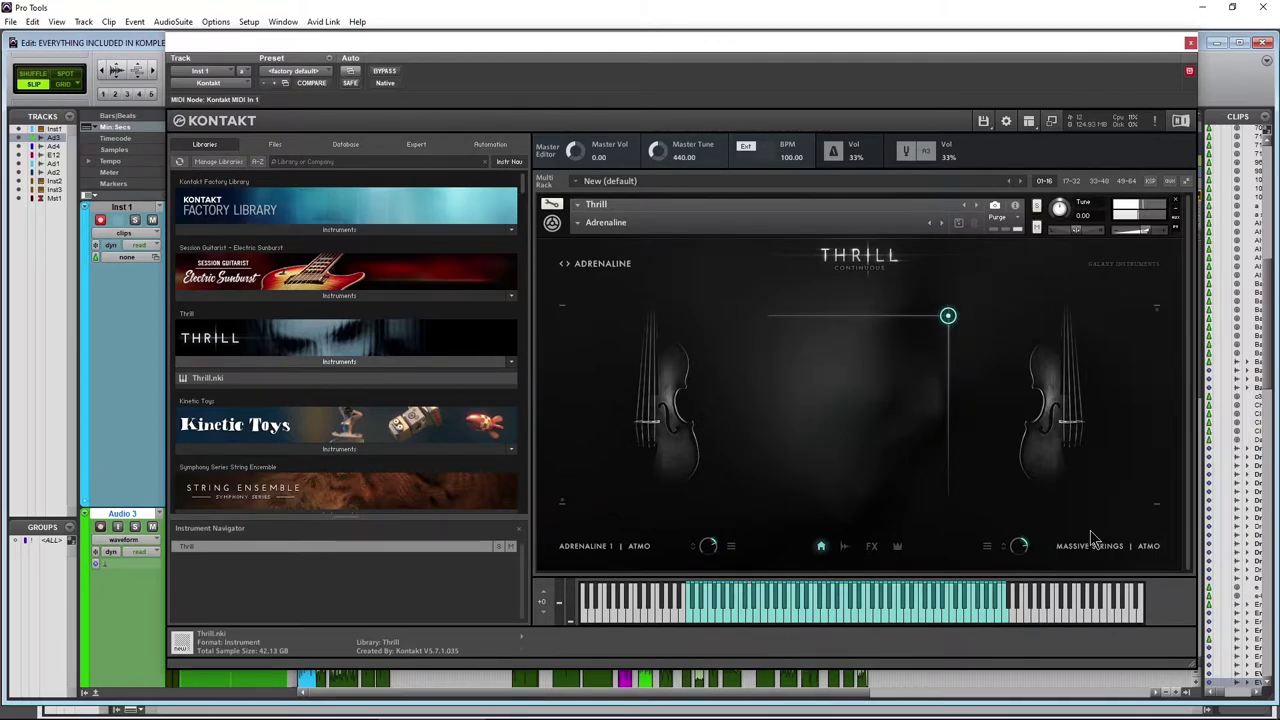
left_click(1091, 553)
left_click(918, 428)
left_click_drag(811, 454, 890, 331)
Load Thrill's Ambient Spheres snapshot from the Atmosphere category and raise its intensity on the XY pad.
left_click(597, 224)
mouse_move(598, 240)
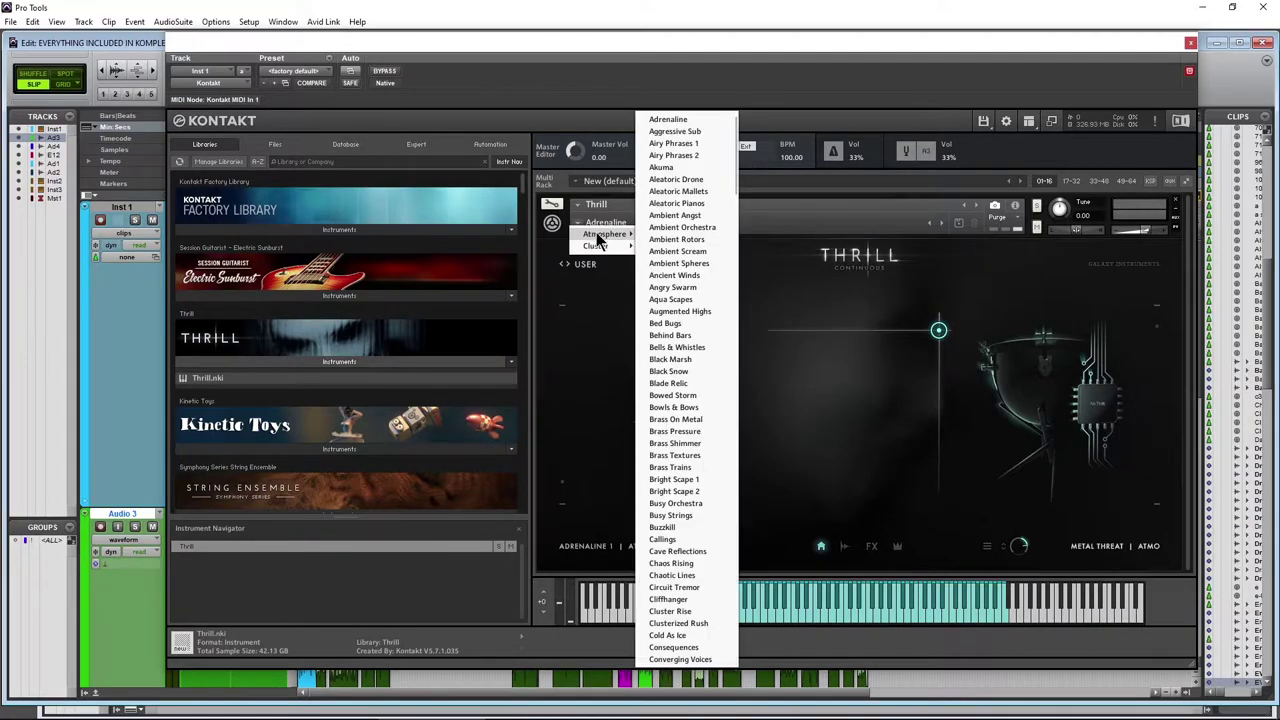
left_click(679, 263)
left_click_drag(800, 434, 803, 357)
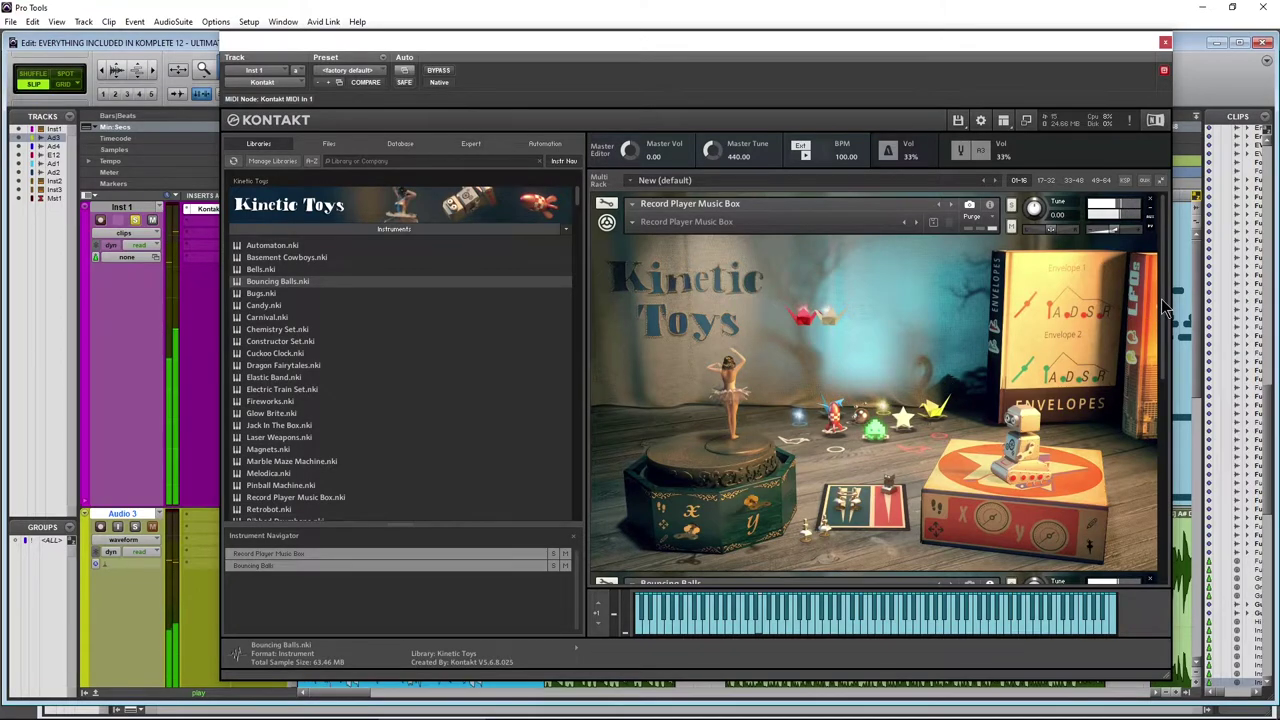
Look over the two loaded Kinetic Toys instruments and adjust the Record Player Music Box's linked volume and ballerina control.
scroll(1145, 370, "down", 5)
scroll(1157, 430, "down", 2)
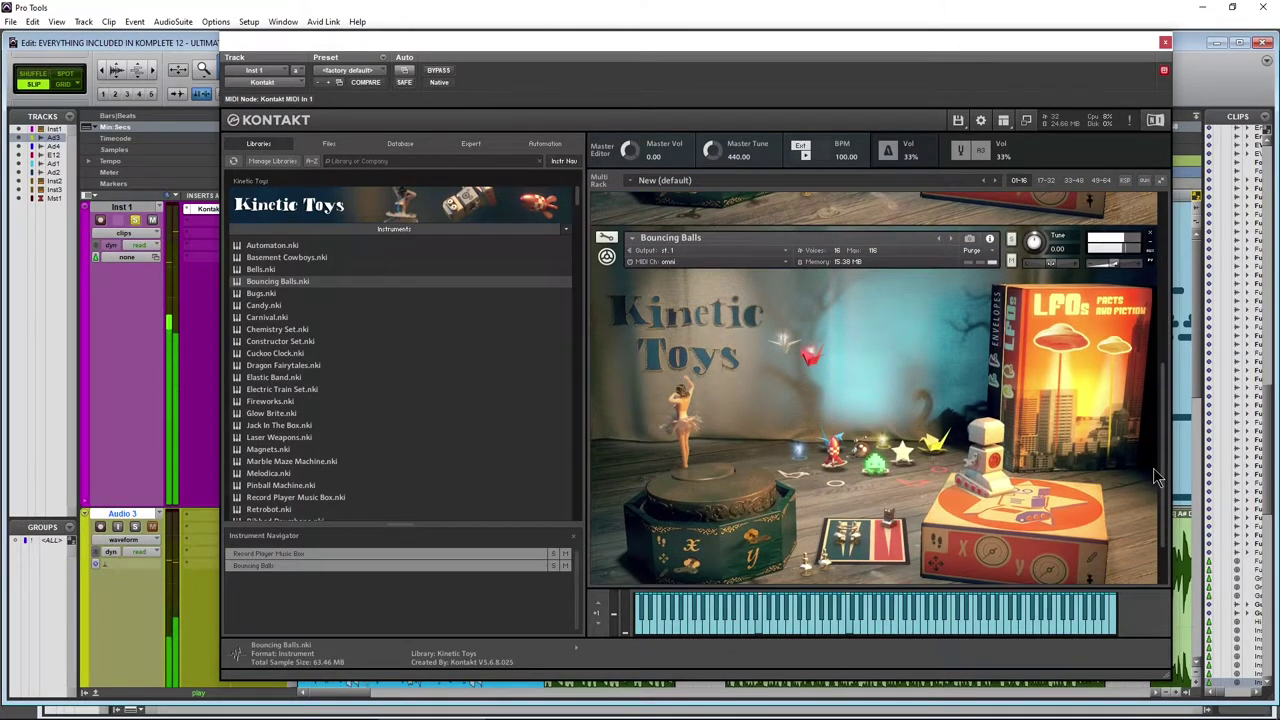
scroll(1153, 468, "up", 5)
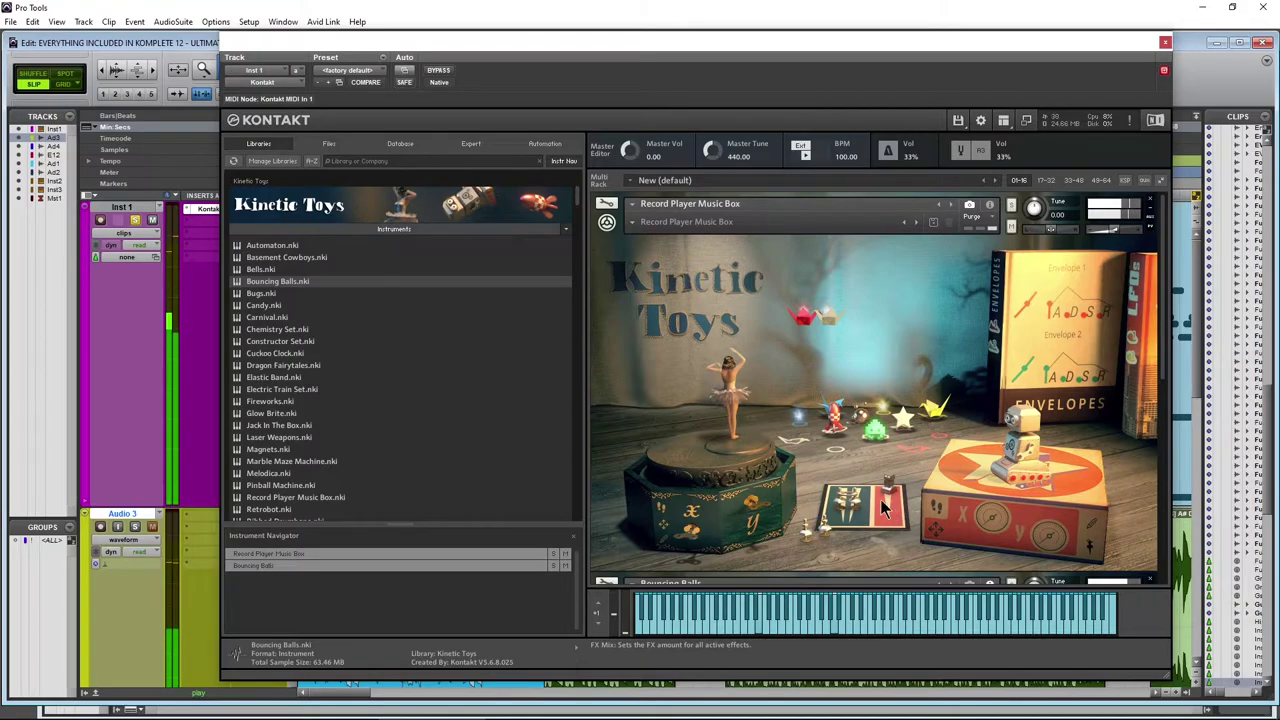
left_click_drag(851, 508, 850, 497)
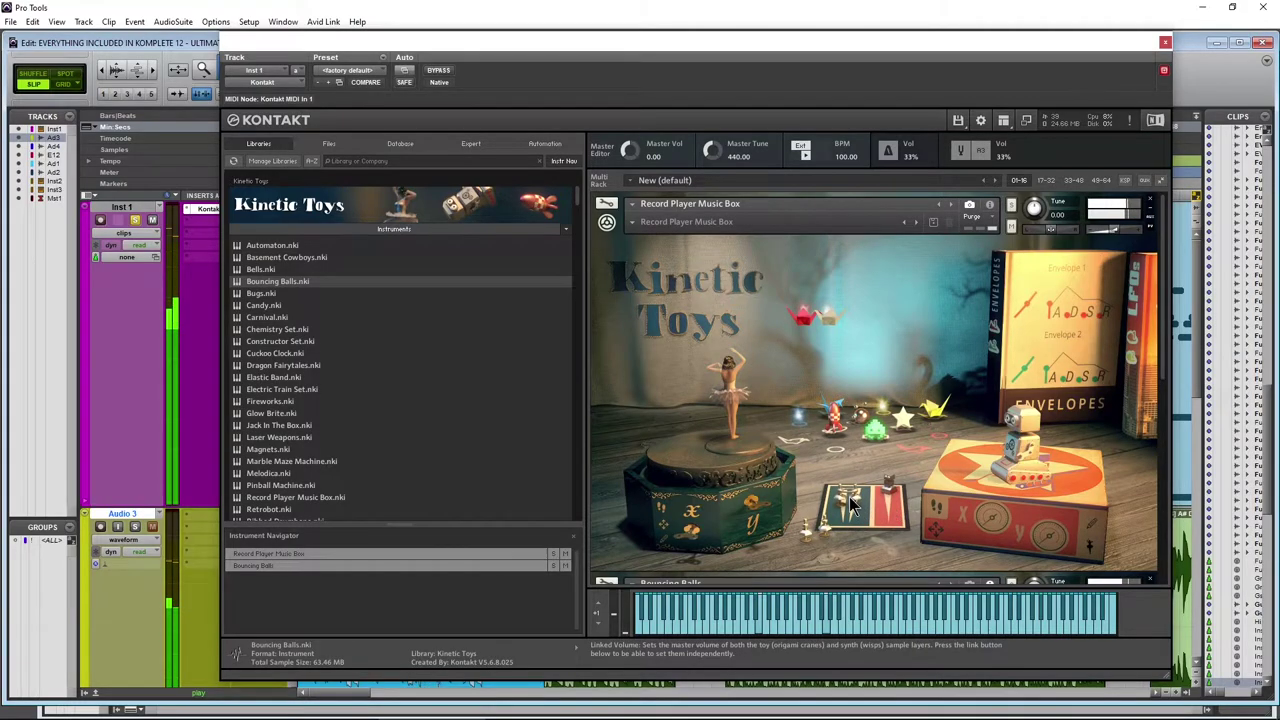
left_click_drag(735, 425, 705, 422)
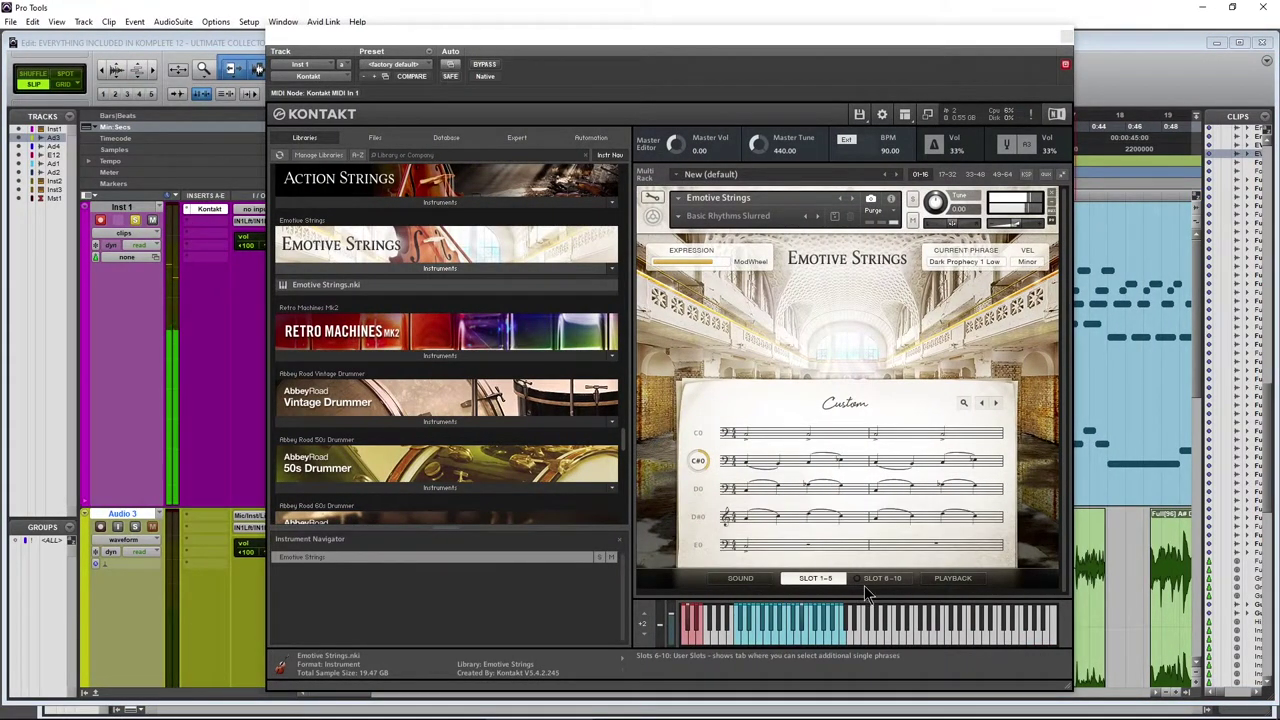
Review Emotive Strings' Playback, Slot 6-10 and Slot 1-5 pages while auditioning the D0 and E0 phrases.
left_click(697, 489)
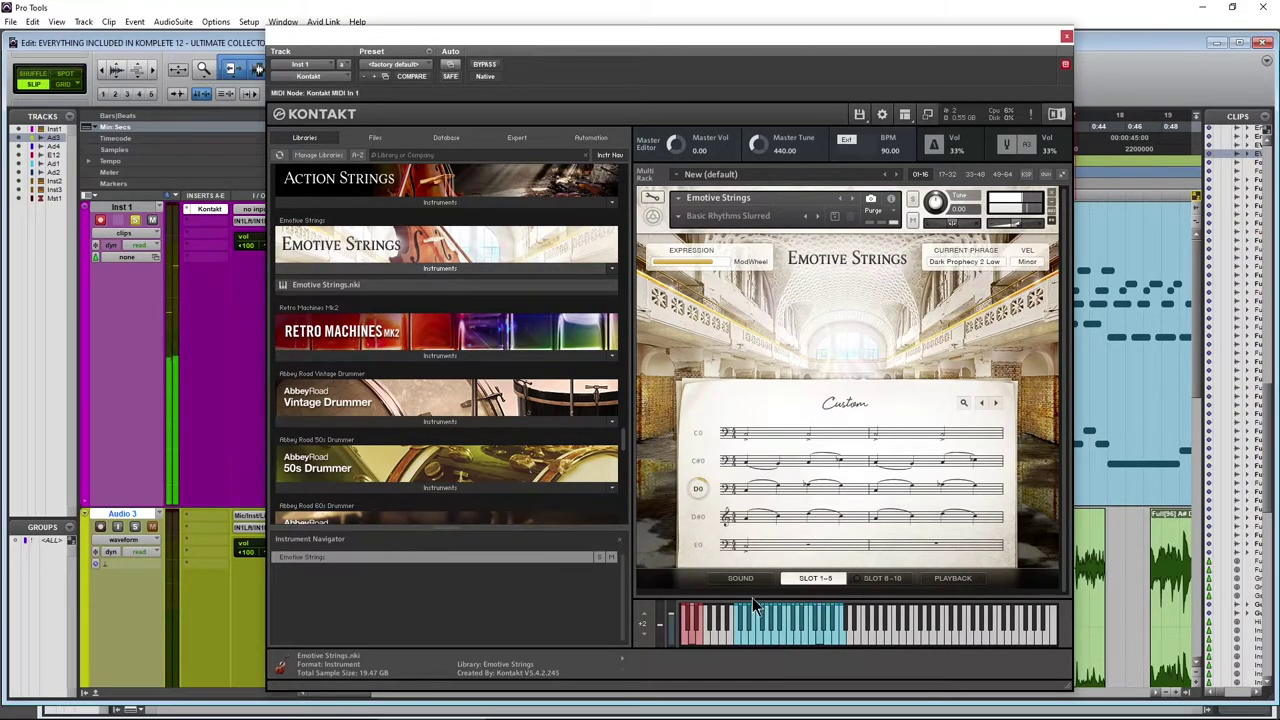
left_click(950, 579)
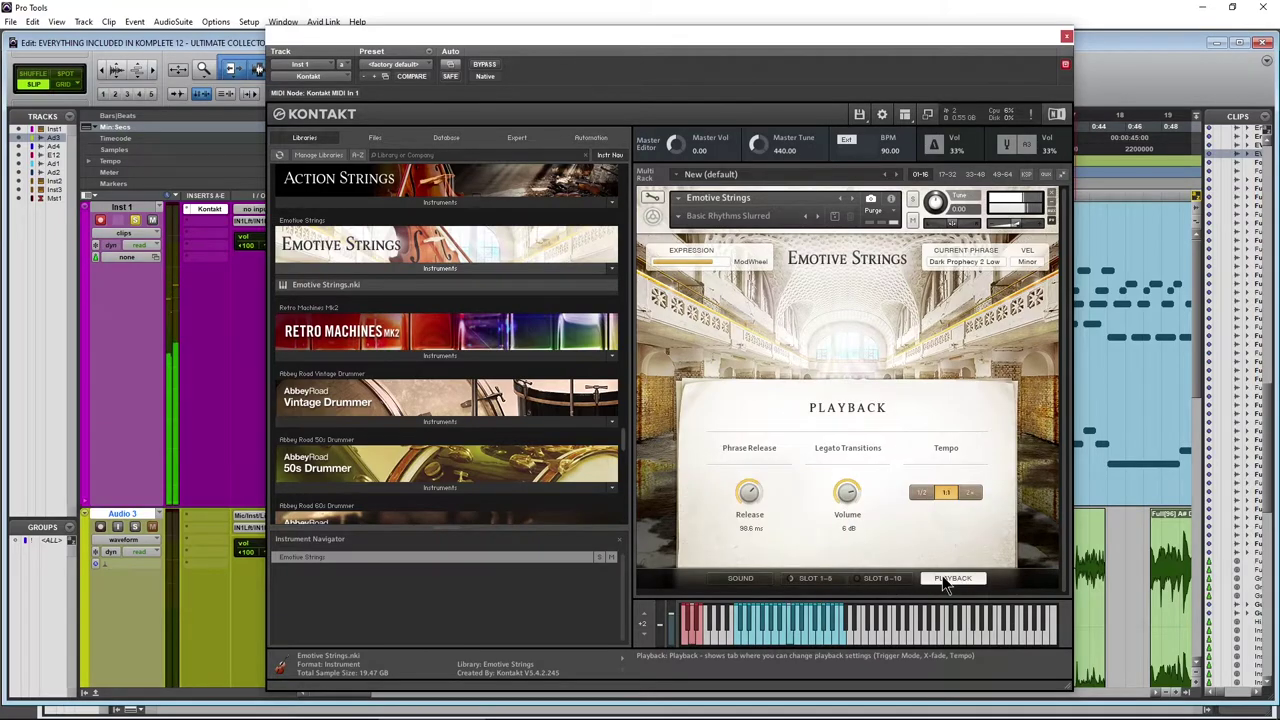
left_click(885, 579)
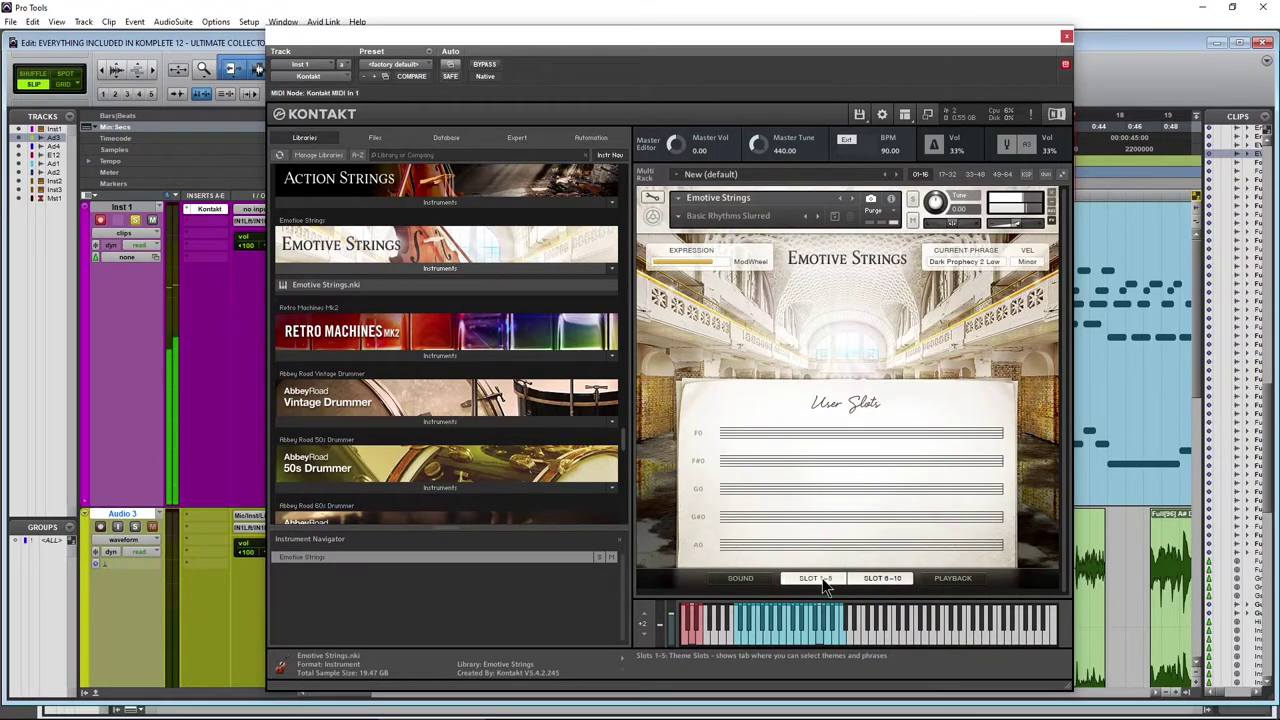
left_click(815, 579)
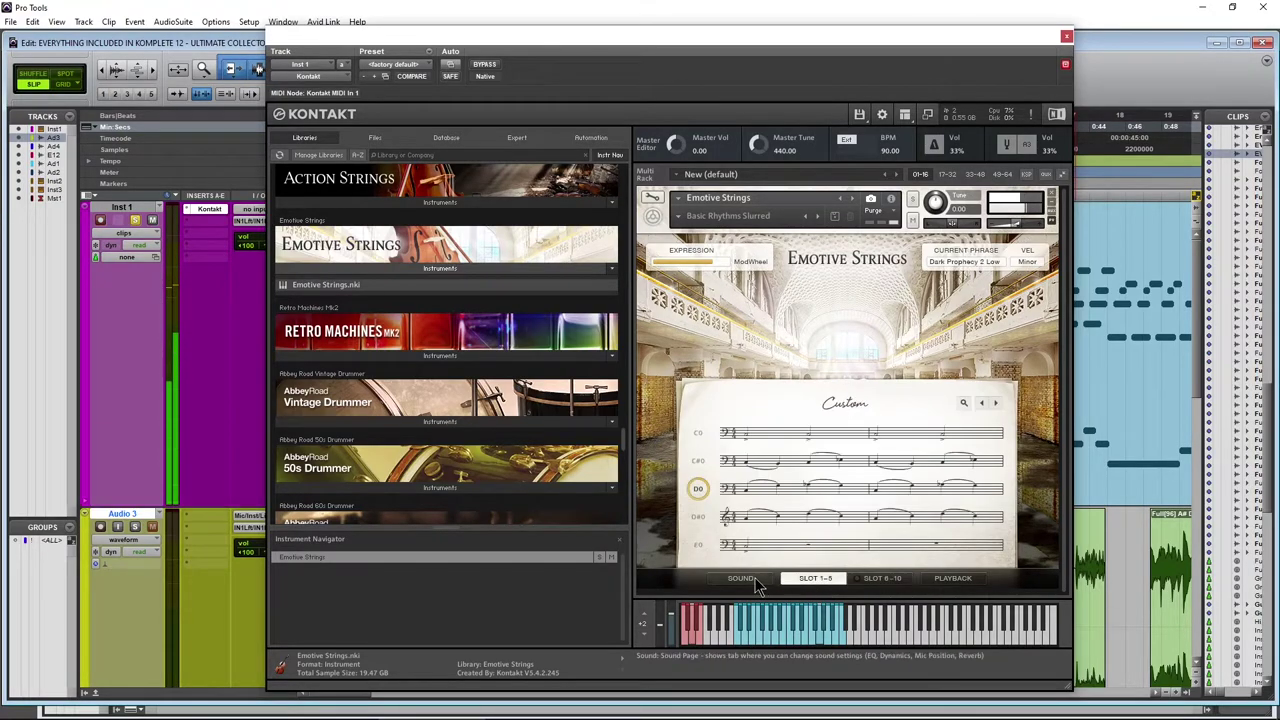
left_click(698, 546)
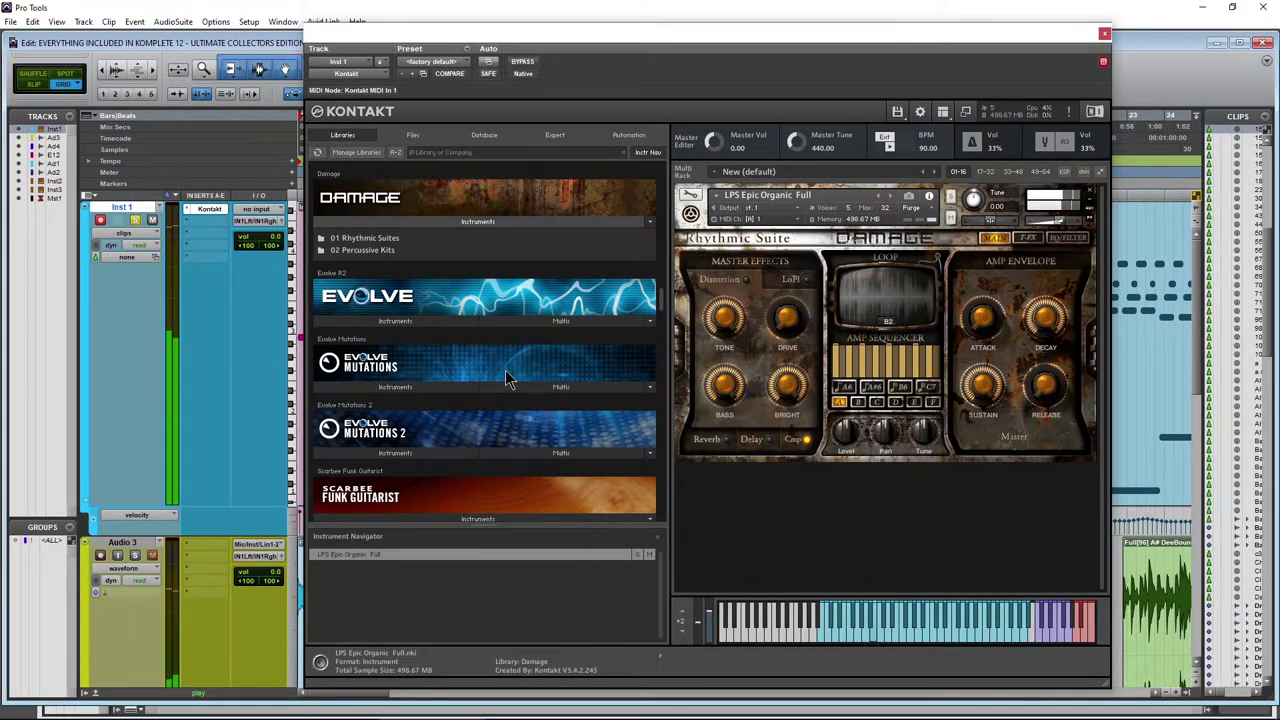
Browse the Damage library's 01 Rhythmic Suites folder and its Loop Menus instruments, then return to the suite's folder list.
scroll(505, 375, "up", 1)
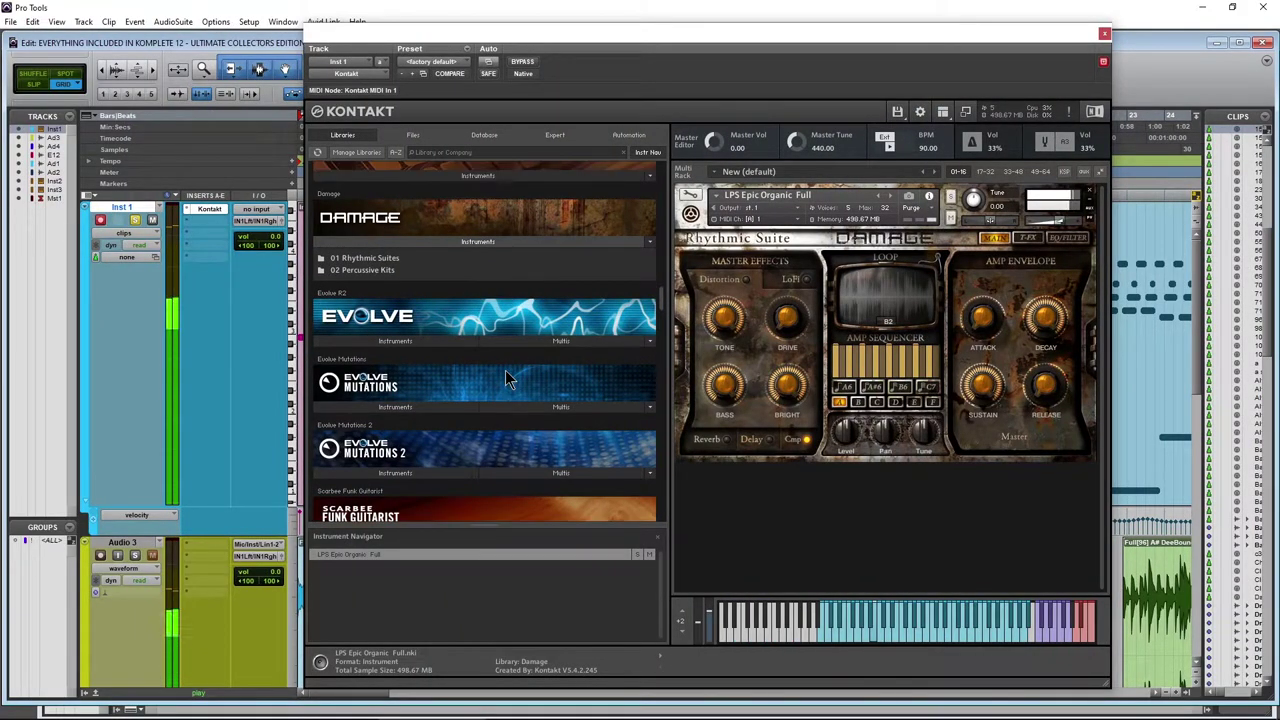
left_click(393, 259)
left_click(372, 268)
scroll(392, 331, "down", 1)
scroll(394, 349, "up", 1)
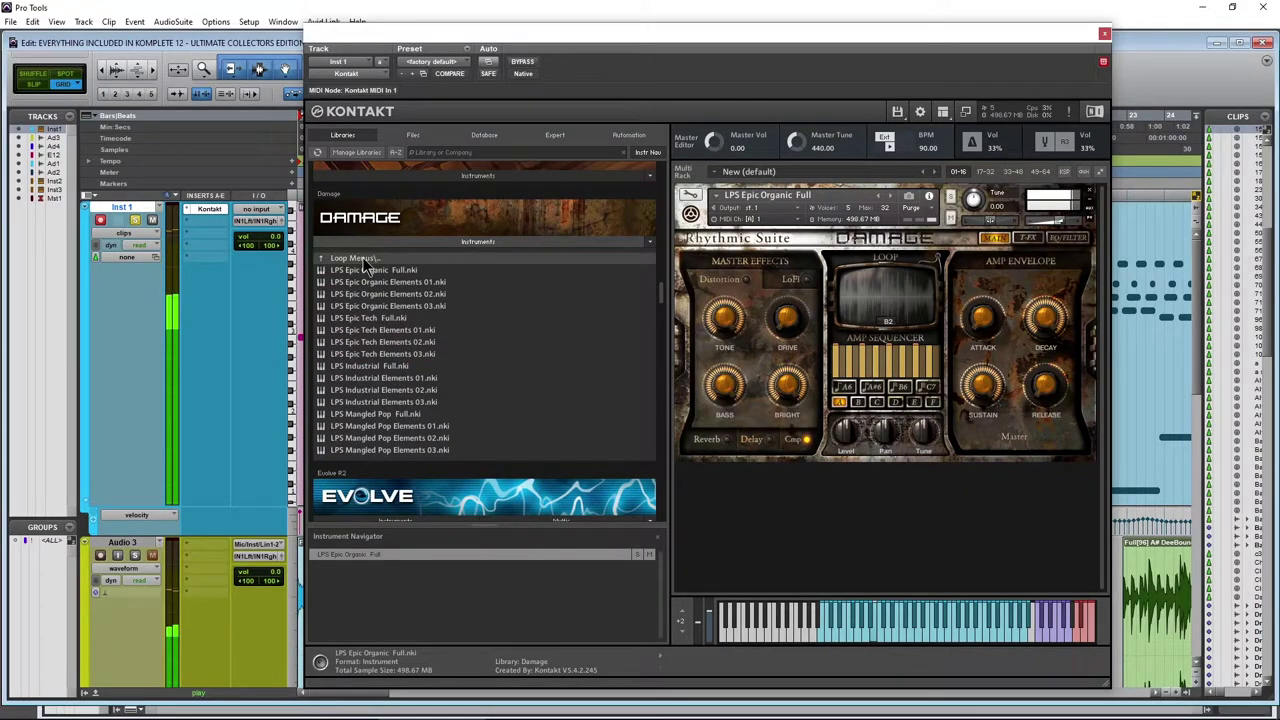
left_click(362, 258)
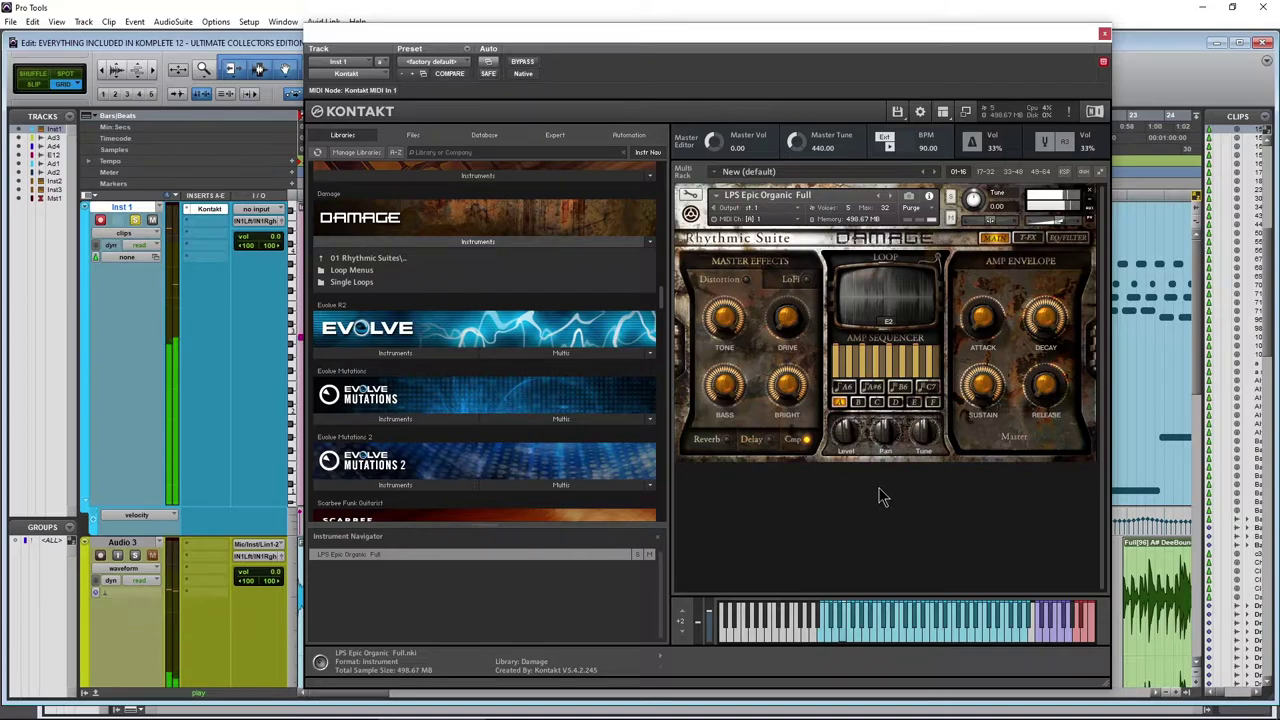
View Damage's master effects, T-FX and EQ/Filter controls, raise the Punish amount, and return to the Main page.
left_click(712, 440)
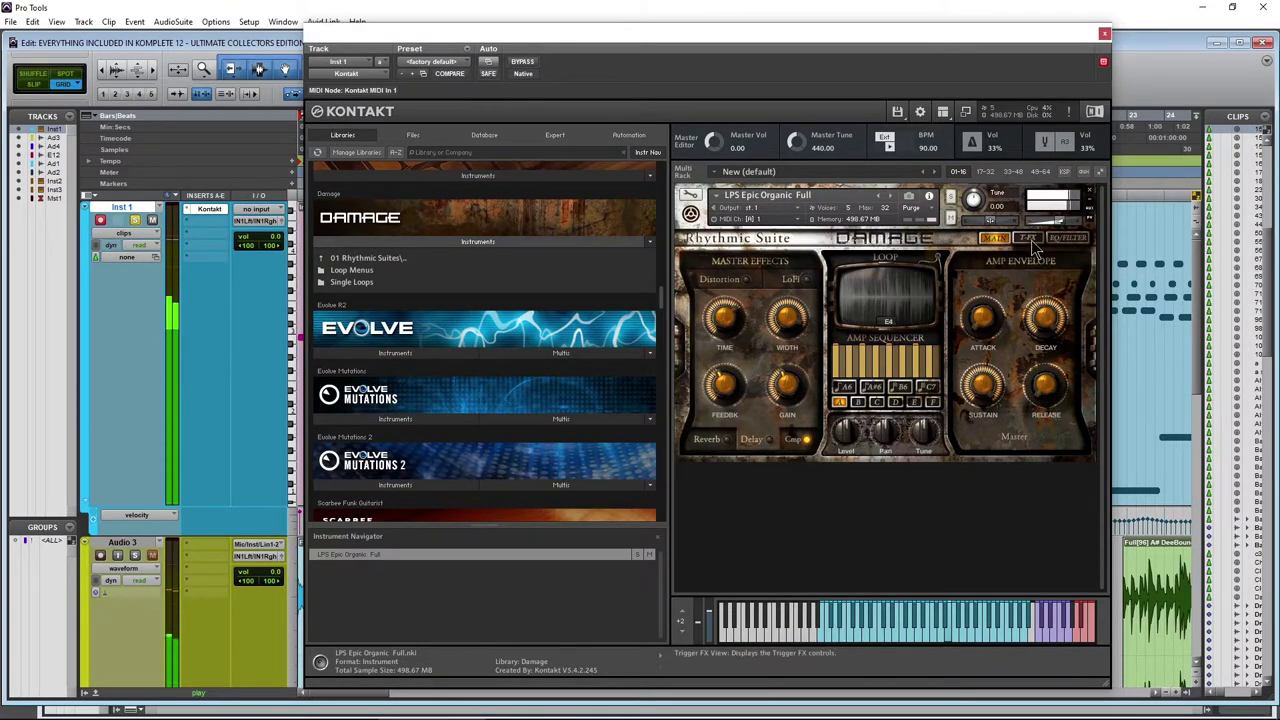
left_click(1029, 238)
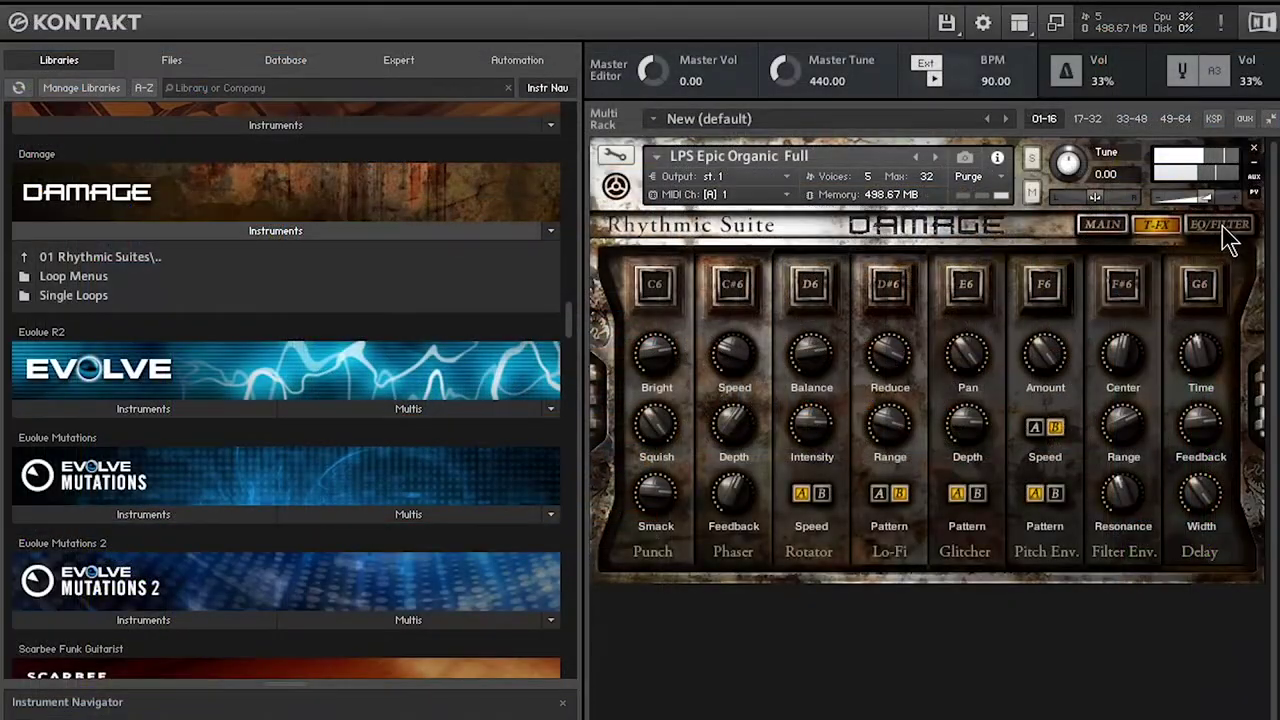
left_click(1222, 226)
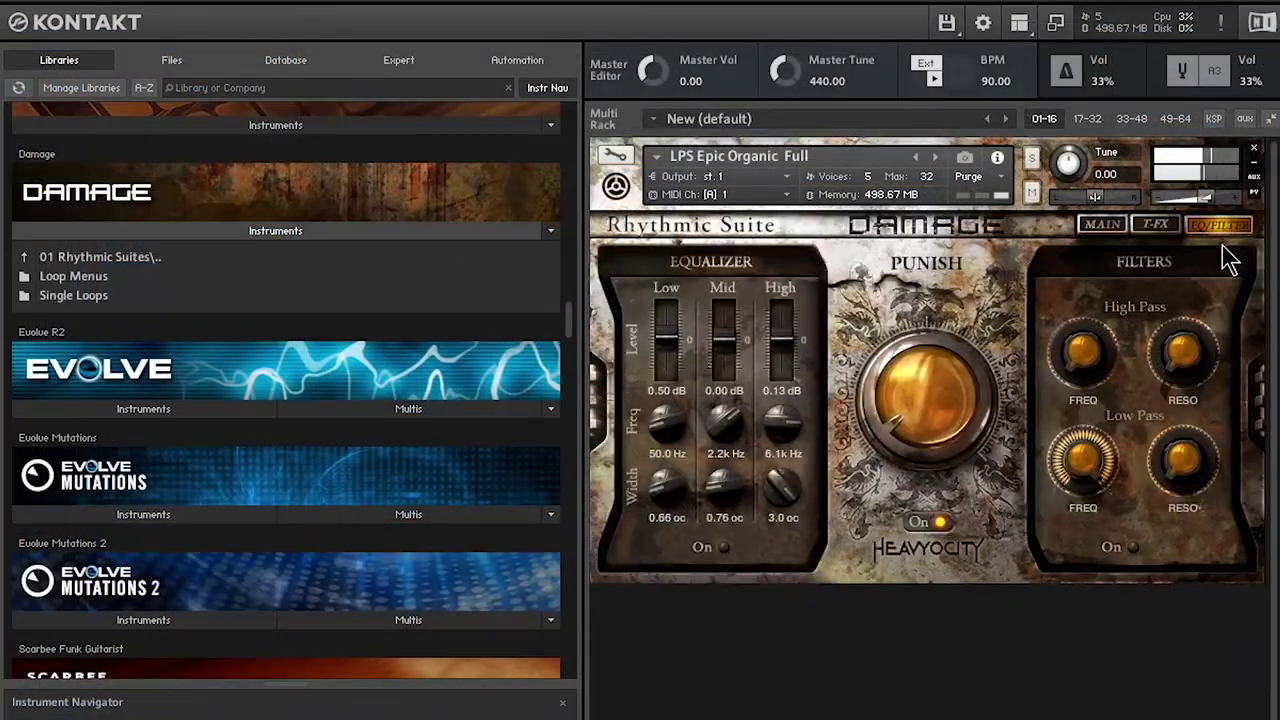
left_click_drag(938, 375, 940, 330)
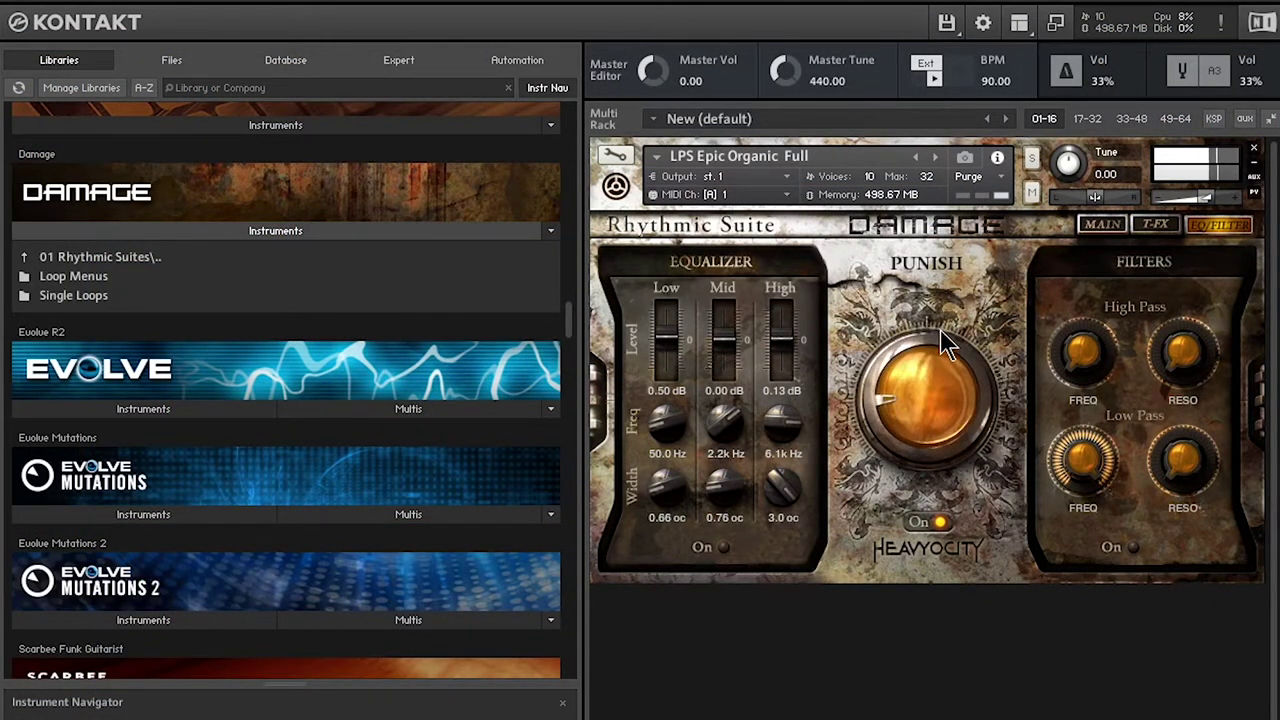
left_click(1103, 225)
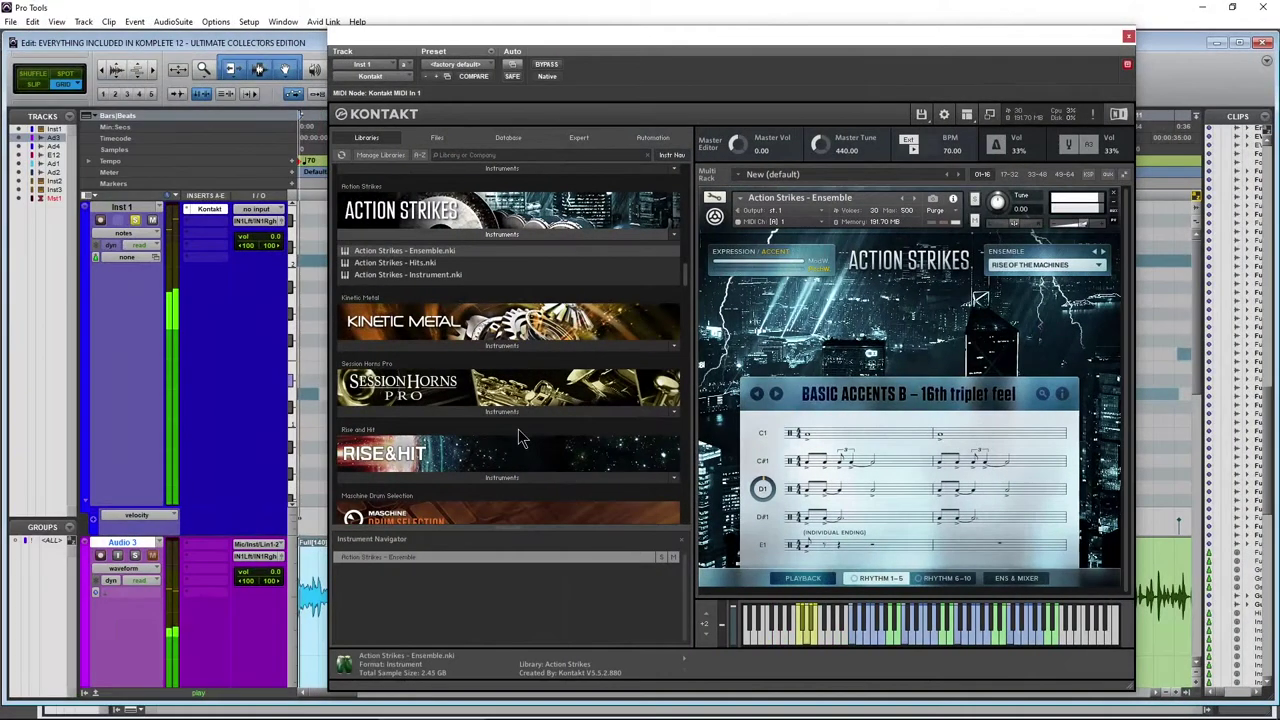
Examine the Action Strikes Ensemble's mixer and playback settings and return to its Rhythm 1-5 page.
scroll(529, 337, "up", 3)
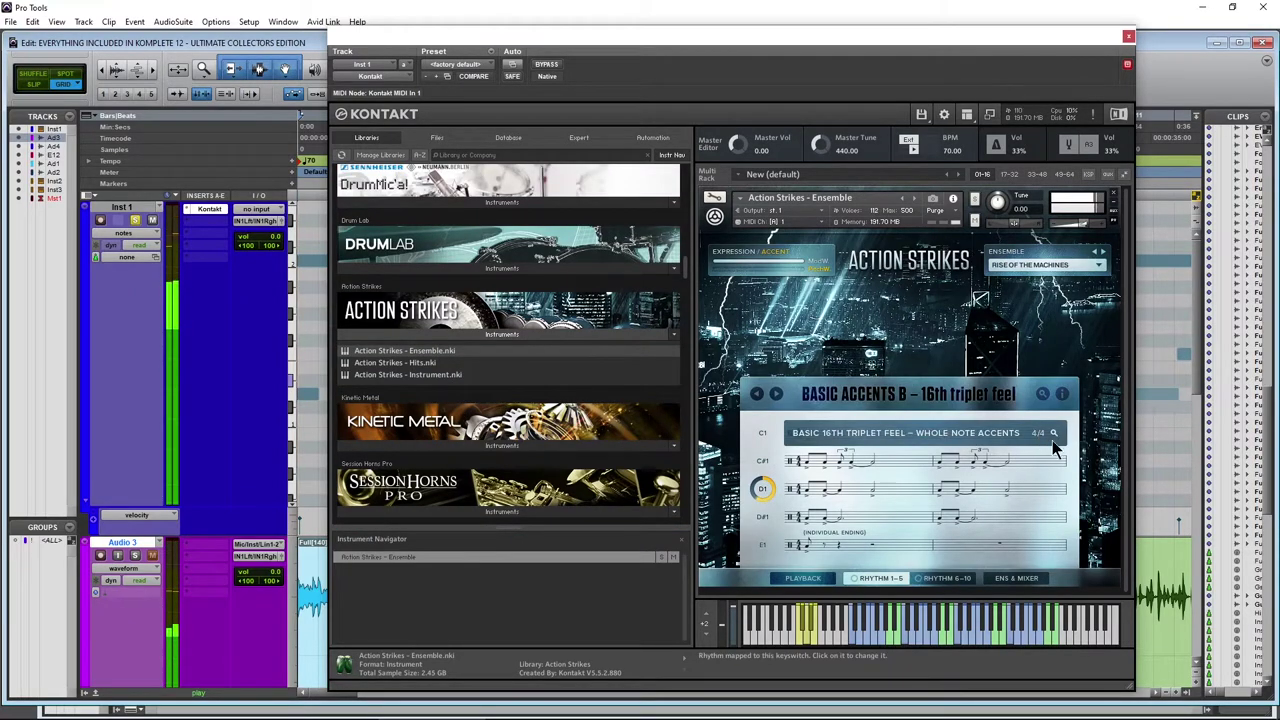
left_click(1012, 579)
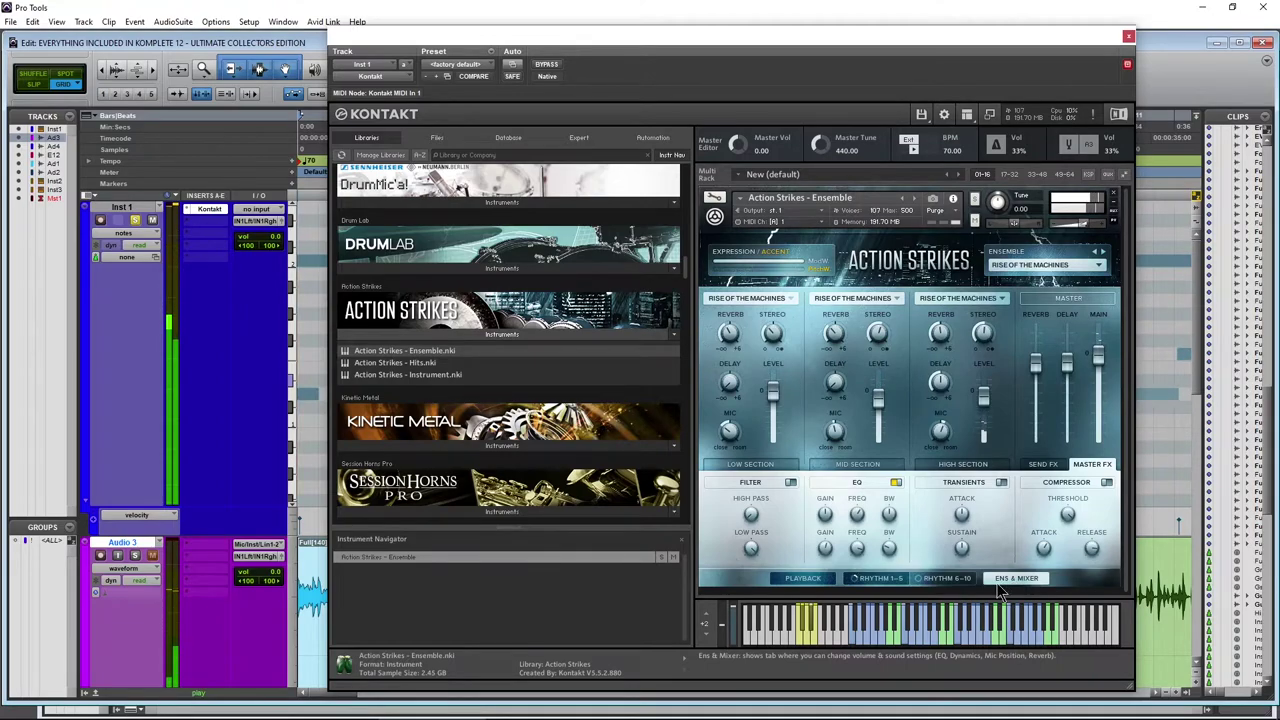
left_click(811, 578)
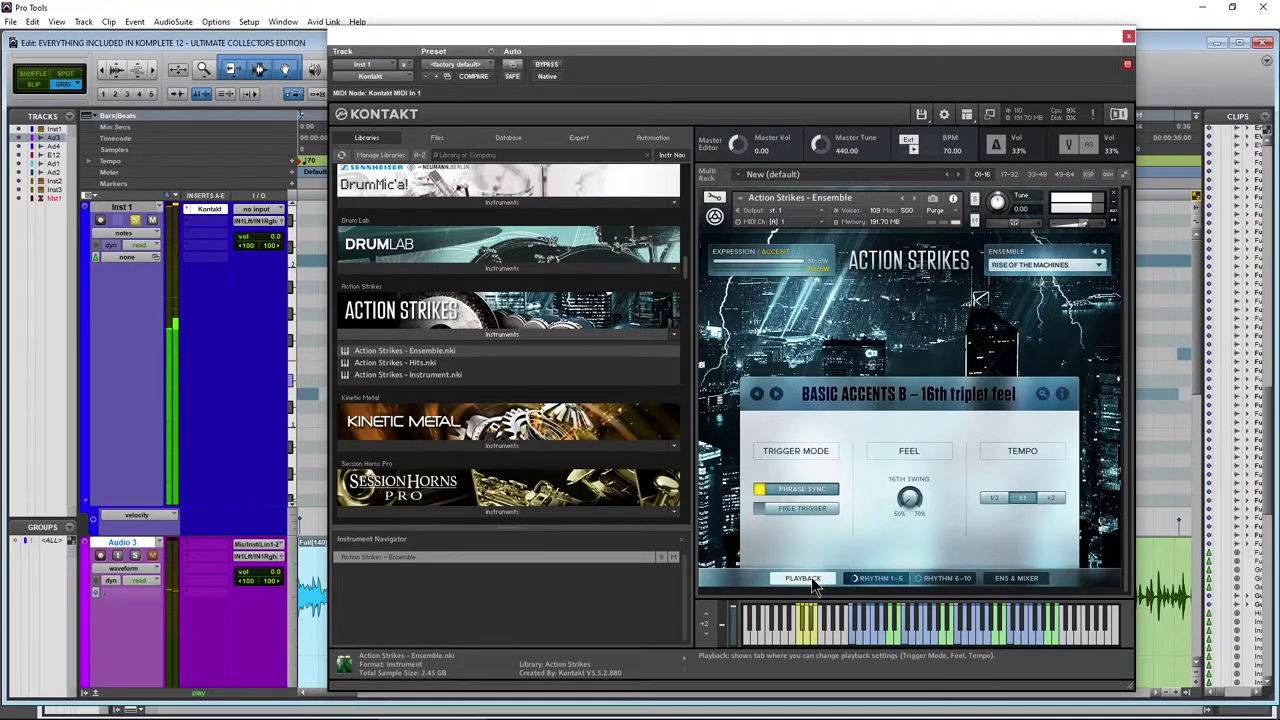
left_click(874, 579)
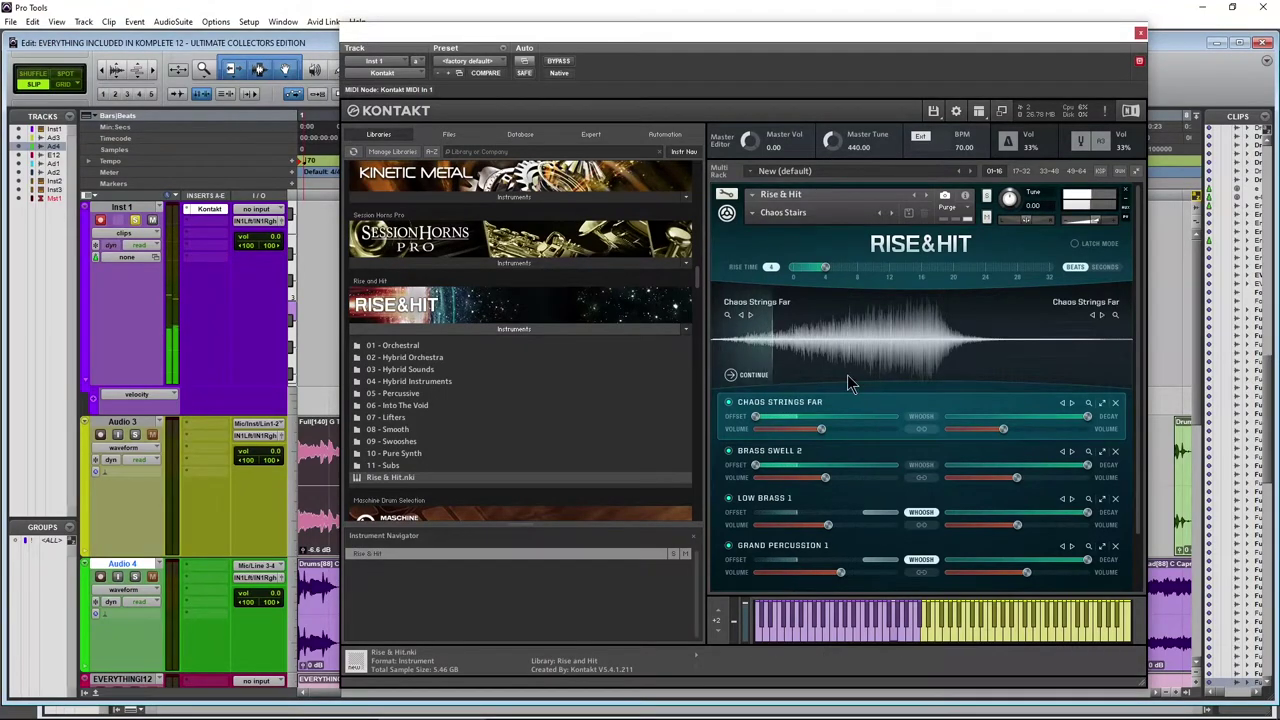
Audition Rise & Hit's Close Noises and Cluster Swell snapshots, then load Gargling from the factory 03 - Hybrid Sounds category.
left_click(892, 214)
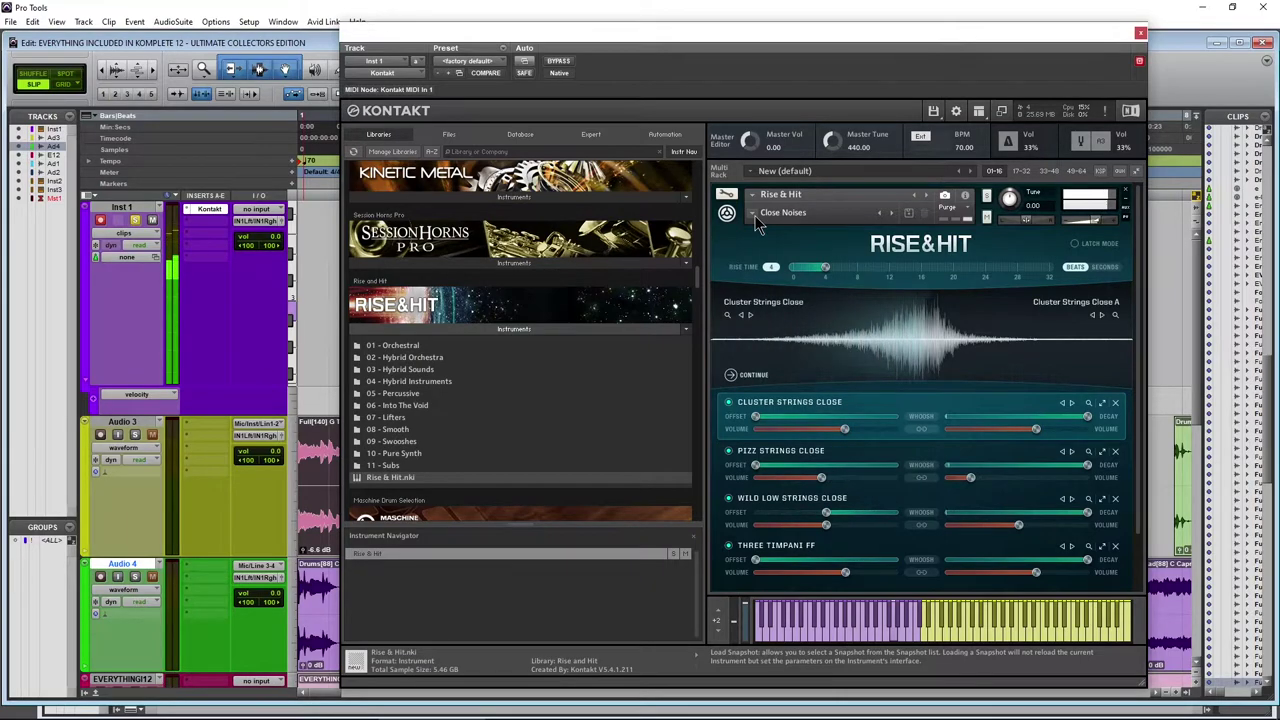
left_click(891, 215)
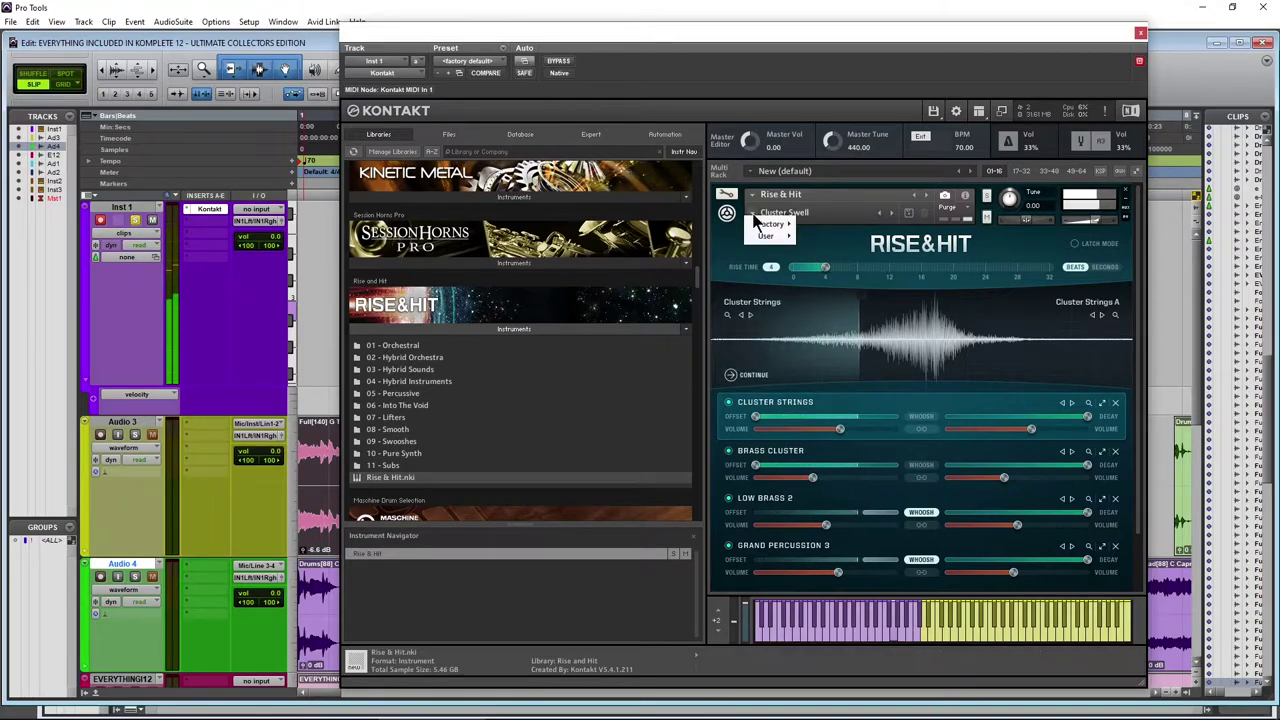
left_click(753, 215)
mouse_move(775, 224)
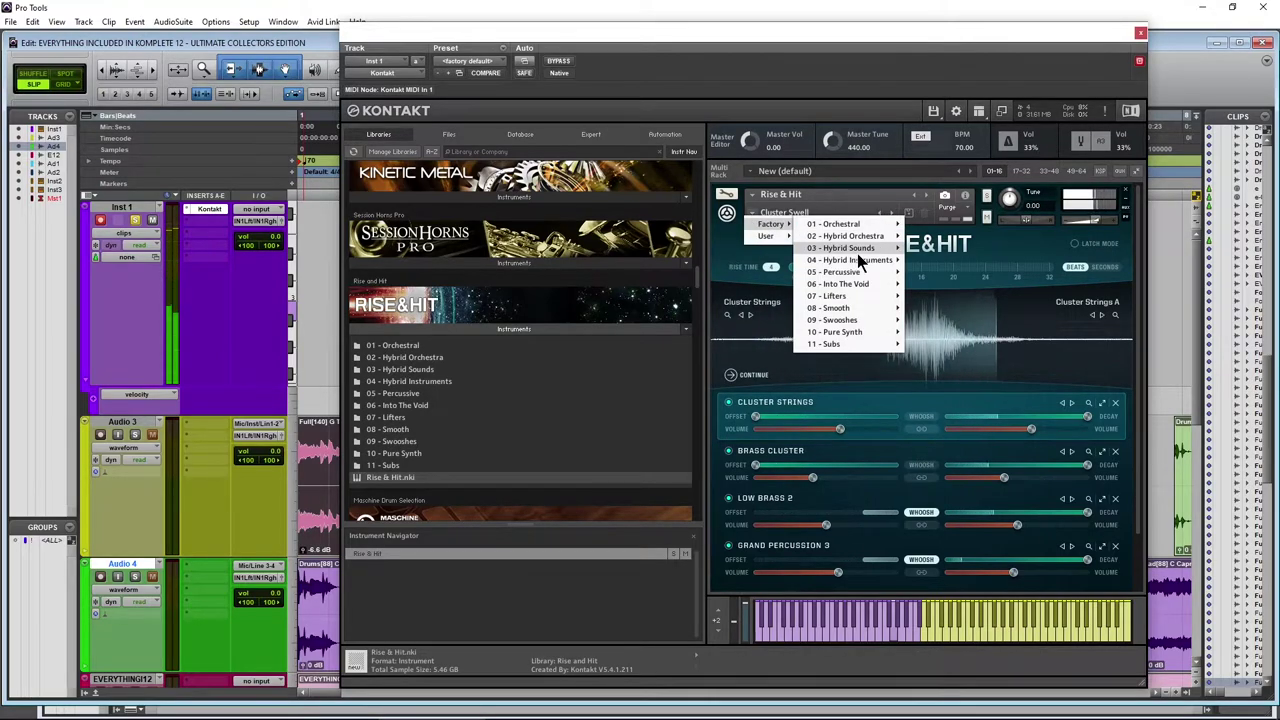
mouse_move(857, 250)
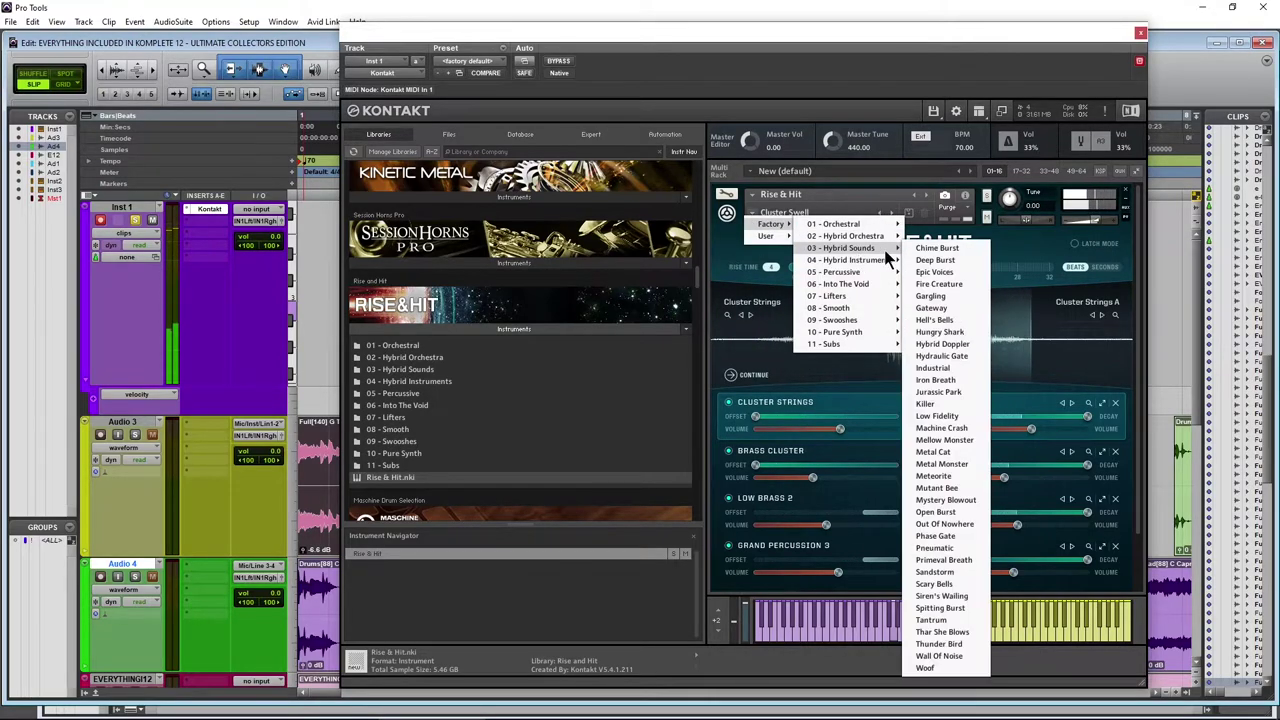
left_click(957, 297)
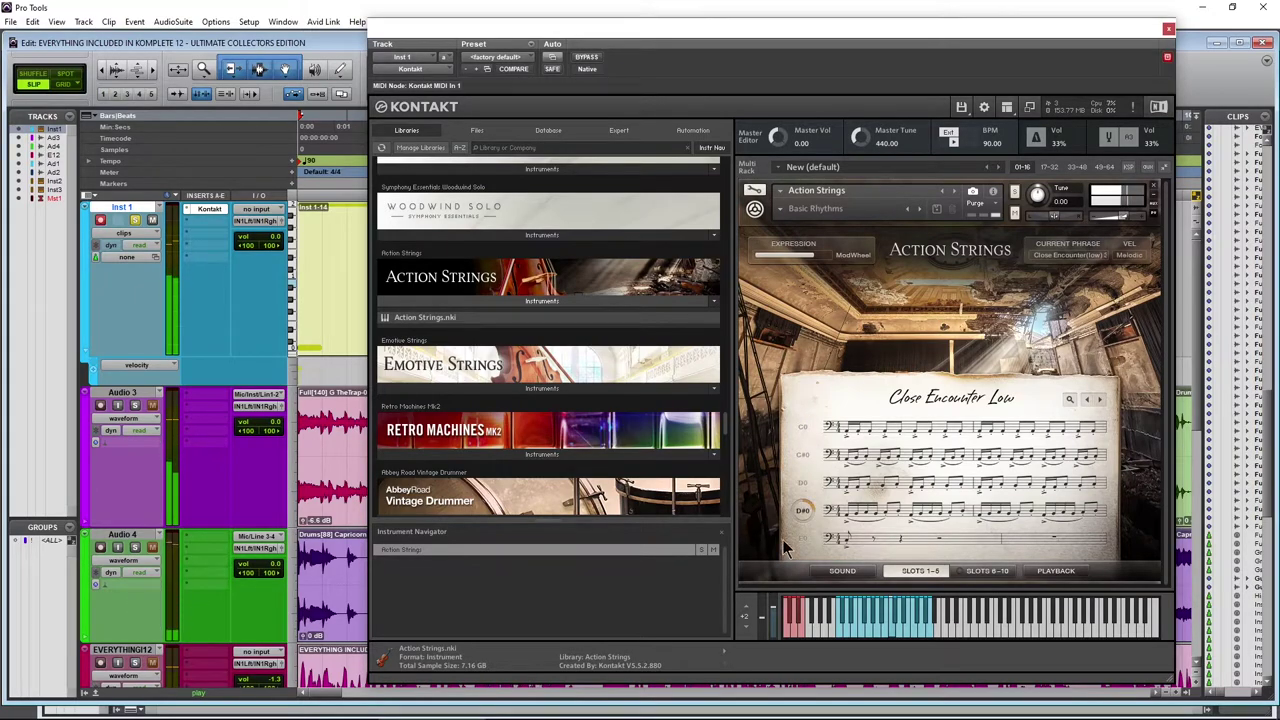
View Action Strings' Playback and Sound settings and return to its Slots 1-5 phrases.
left_click(1054, 571)
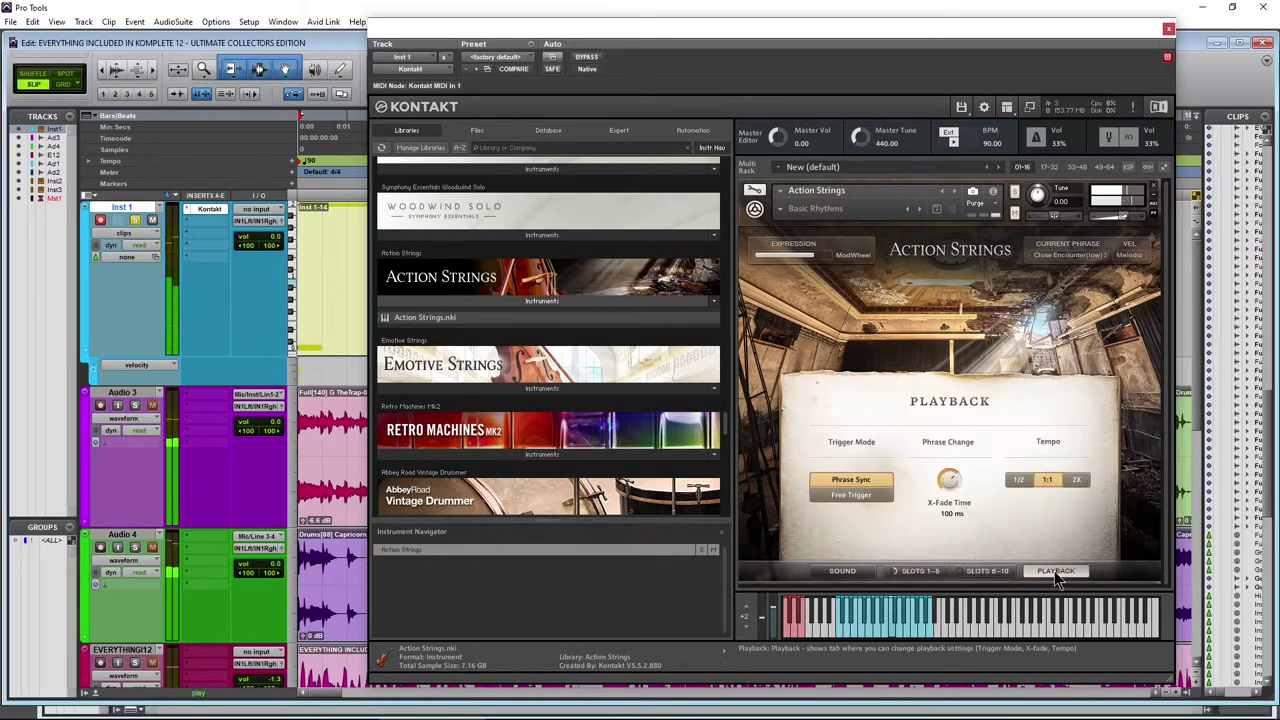
left_click(860, 571)
left_click(922, 569)
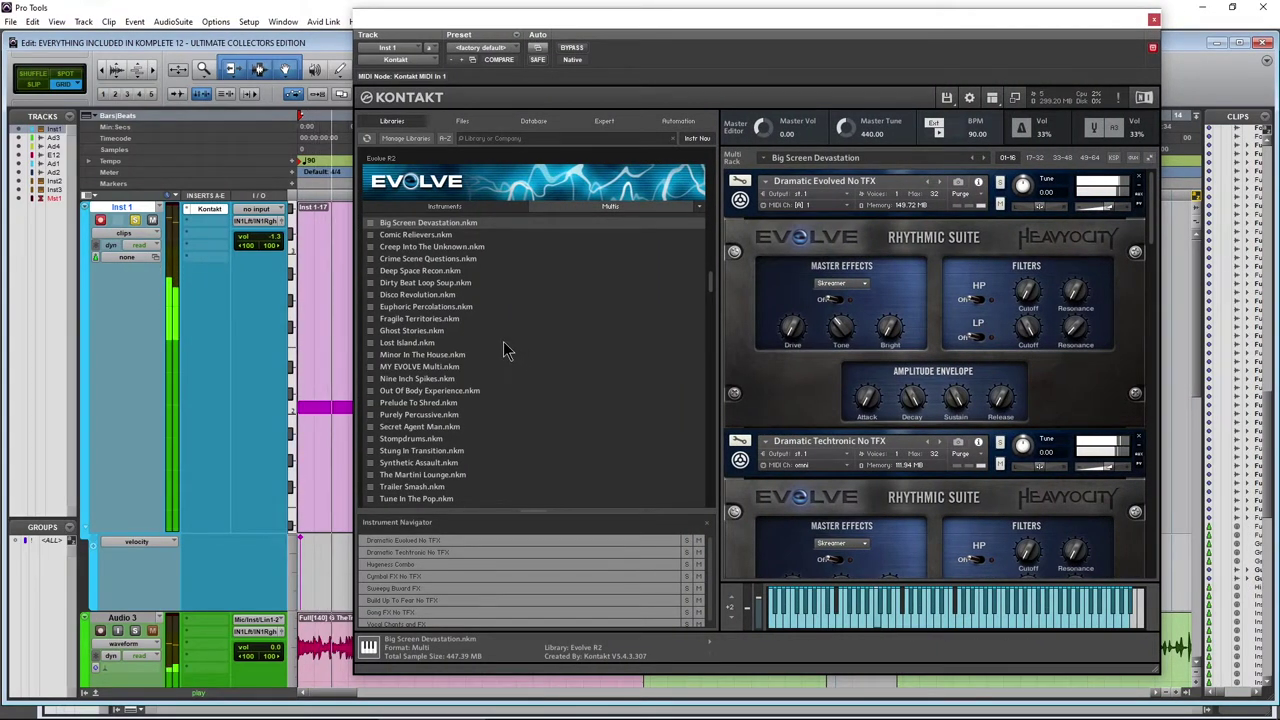
View the Evolve R2 library's instrument categories and return to its list of multis.
scroll(506, 351, "up", 1)
left_click(444, 226)
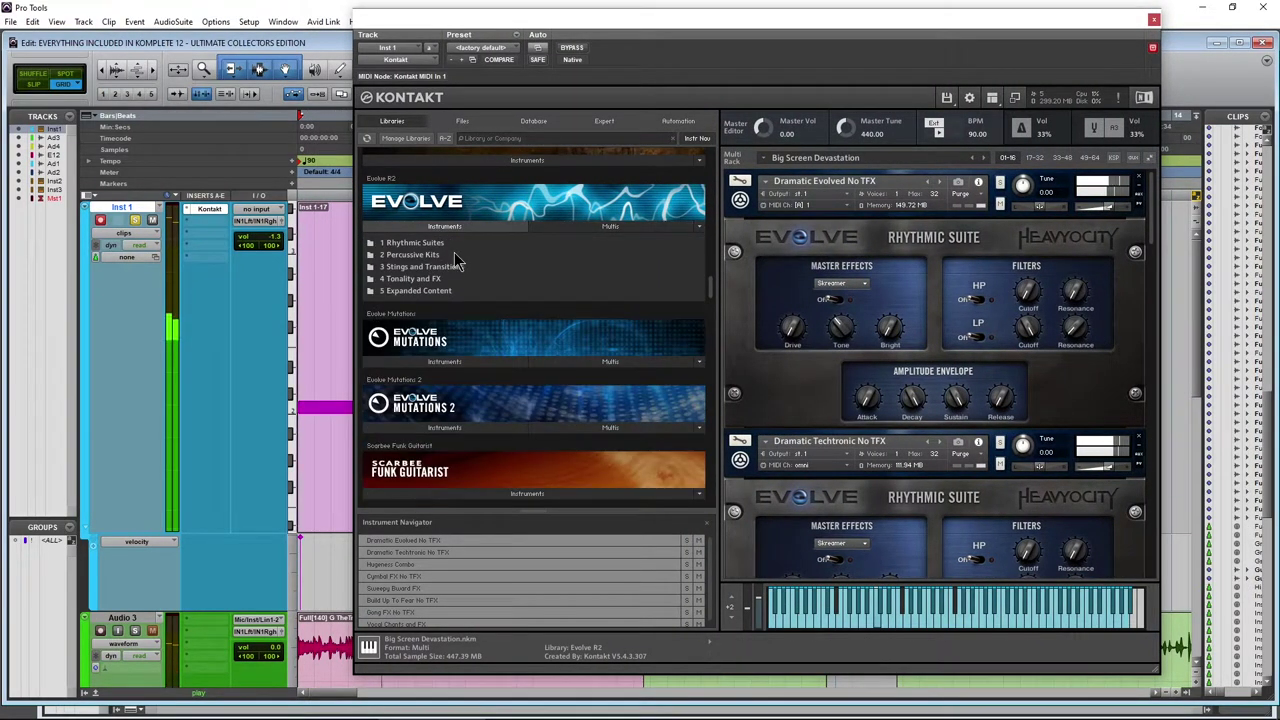
left_click(595, 228)
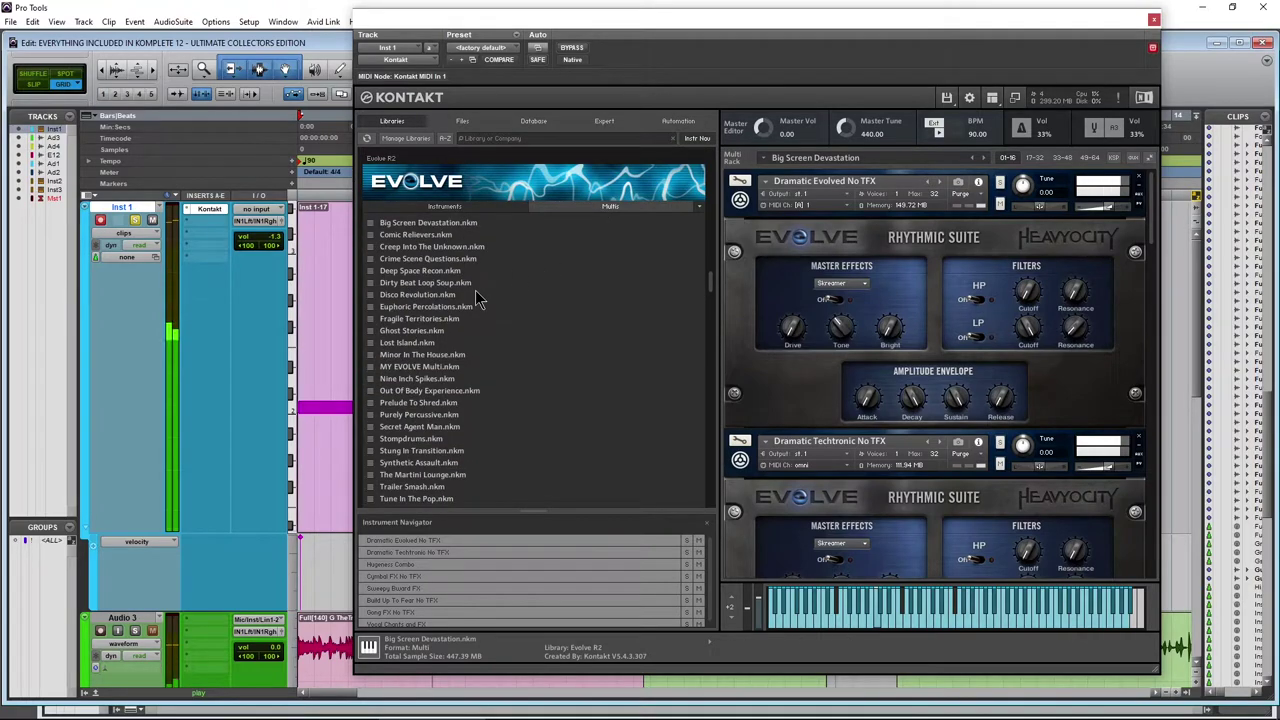
Look through Evolve R2's list of multis and the instruments loaded in its Big Screen Devastation rack.
scroll(974, 353, "down", 2)
mouse_move(1157, 237)
left_mouse_down()
mouse_move(1163, 540)
mouse_move(1144, 431)
mouse_move(1145, 222)
left_mouse_up()
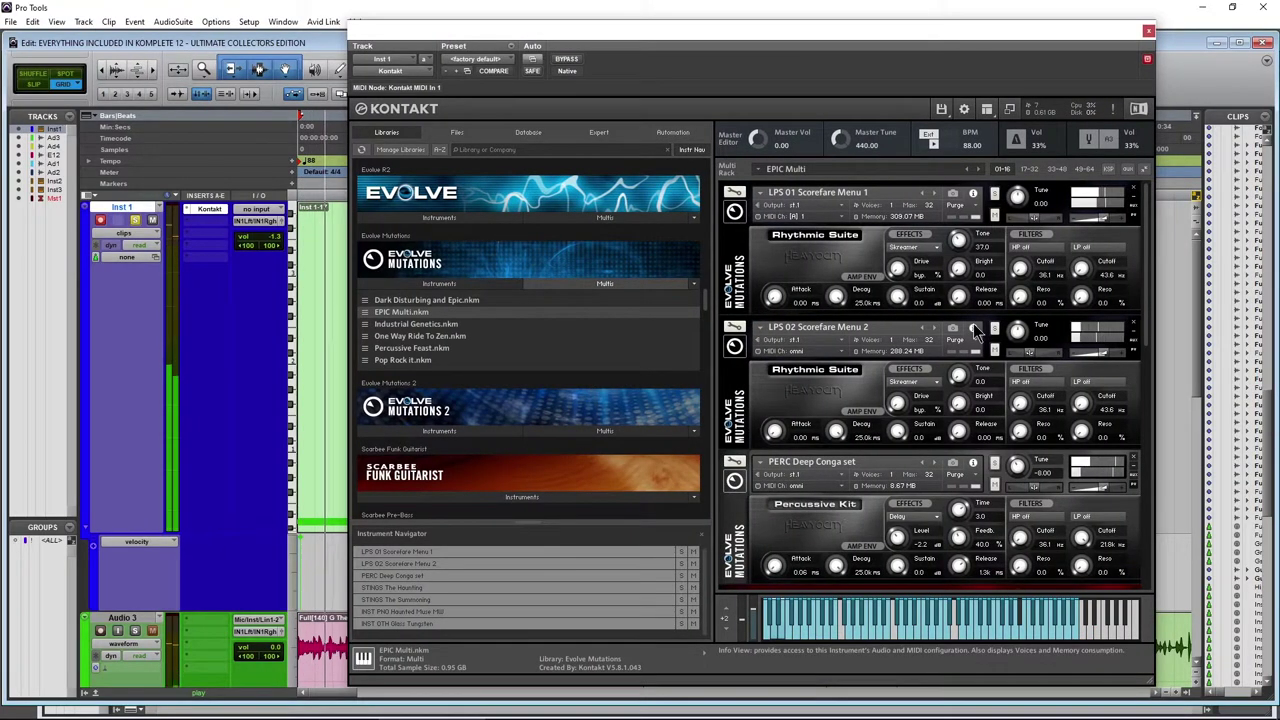
Look over the Evolve Mutations EPIC Multi rack and the instruments in the library's 3 Stings and Transitions folder.
left_click_drag(1145, 237, 1150, 200)
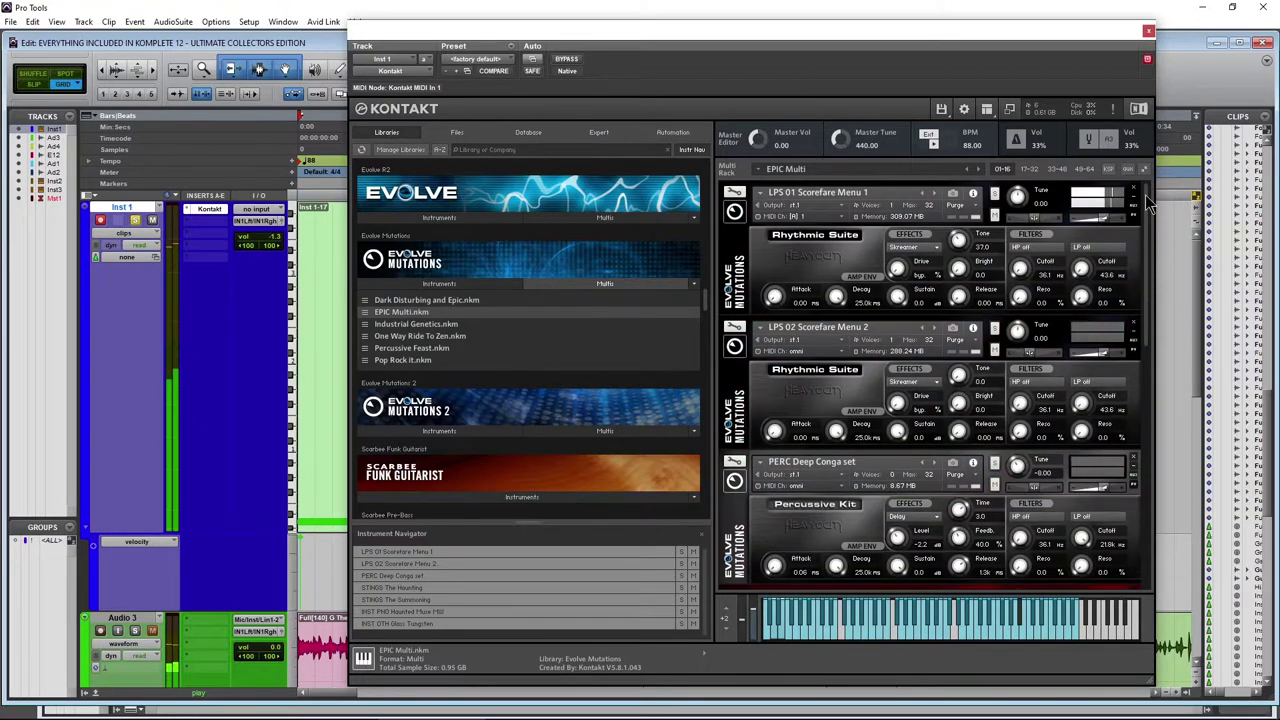
left_click(422, 284)
left_click(401, 325)
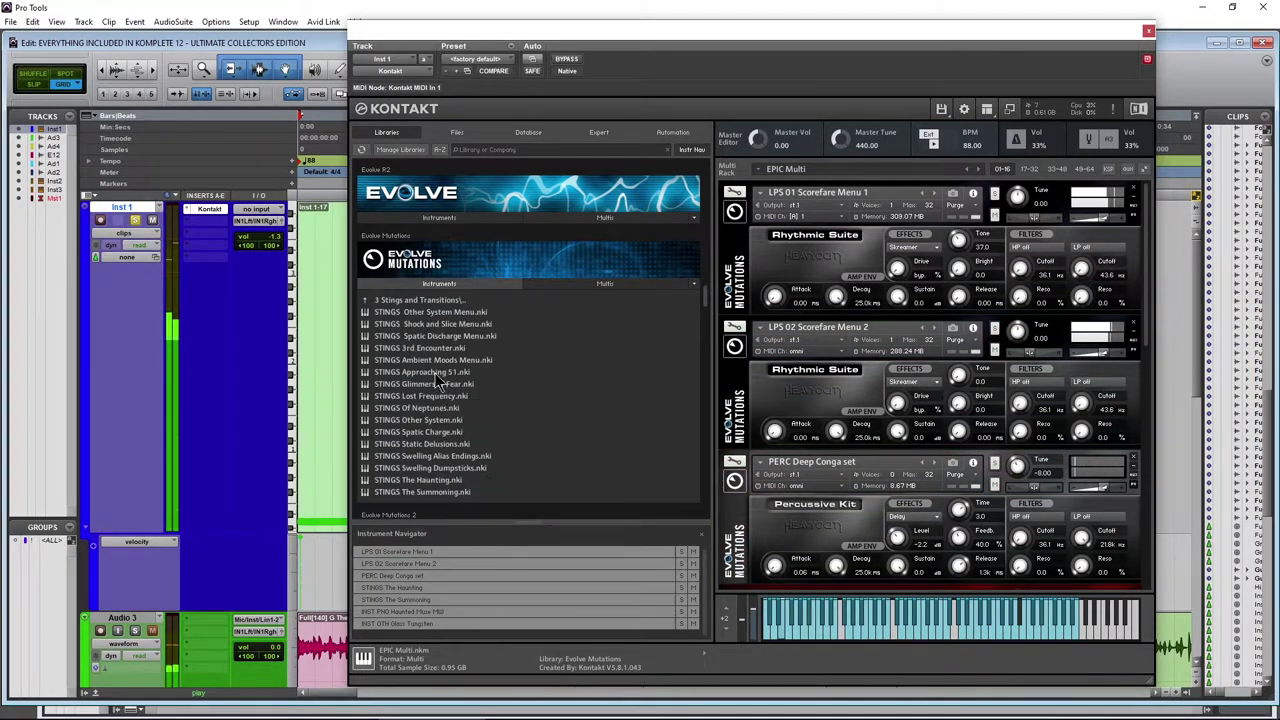
left_click(413, 300)
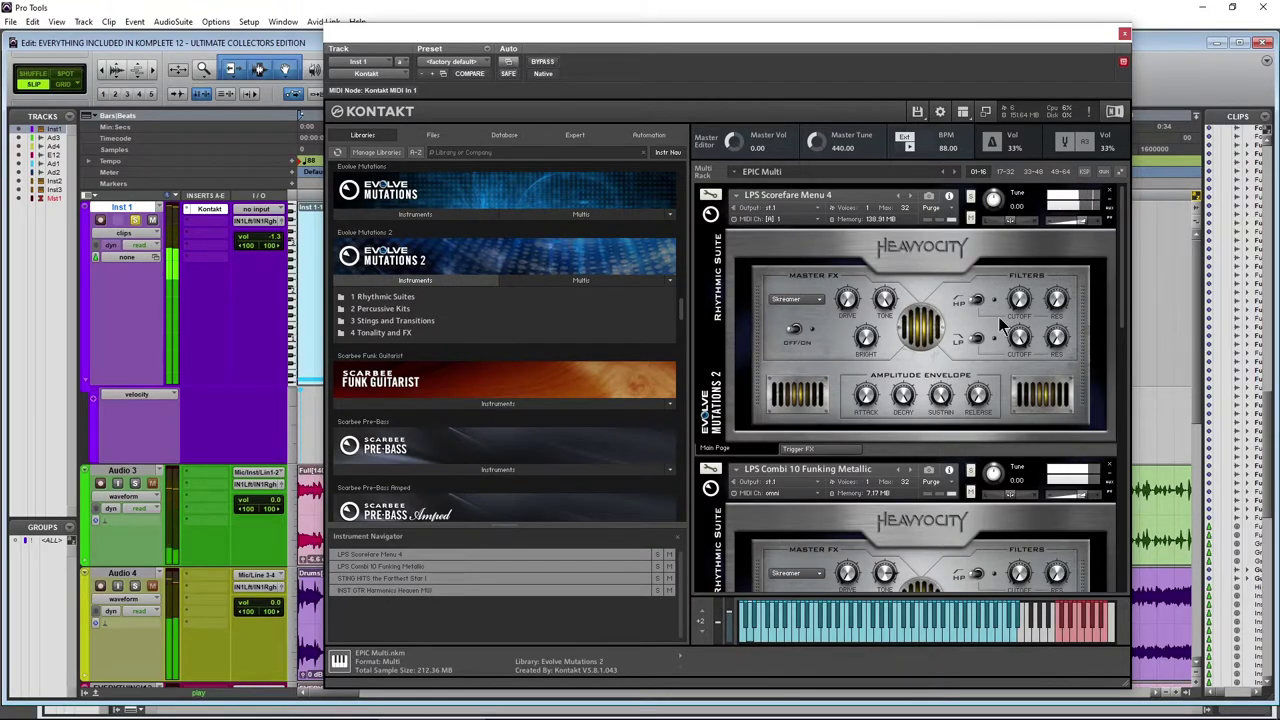
Examine the Evolve Mutations 2 EPIC Multi rack and view the LPS Scorefare Menu 4 Trigger FX page, ending on its main page.
left_click_drag(1120, 261, 1130, 520)
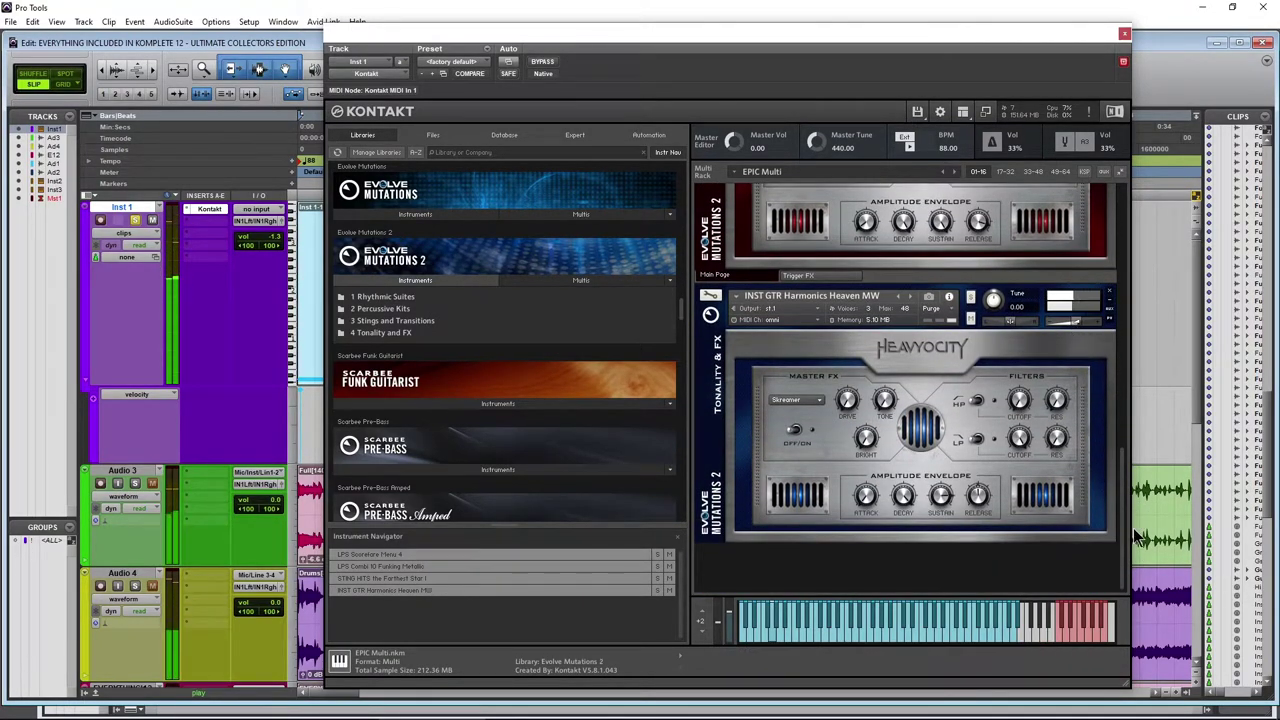
left_click_drag(1121, 534, 1087, 229)
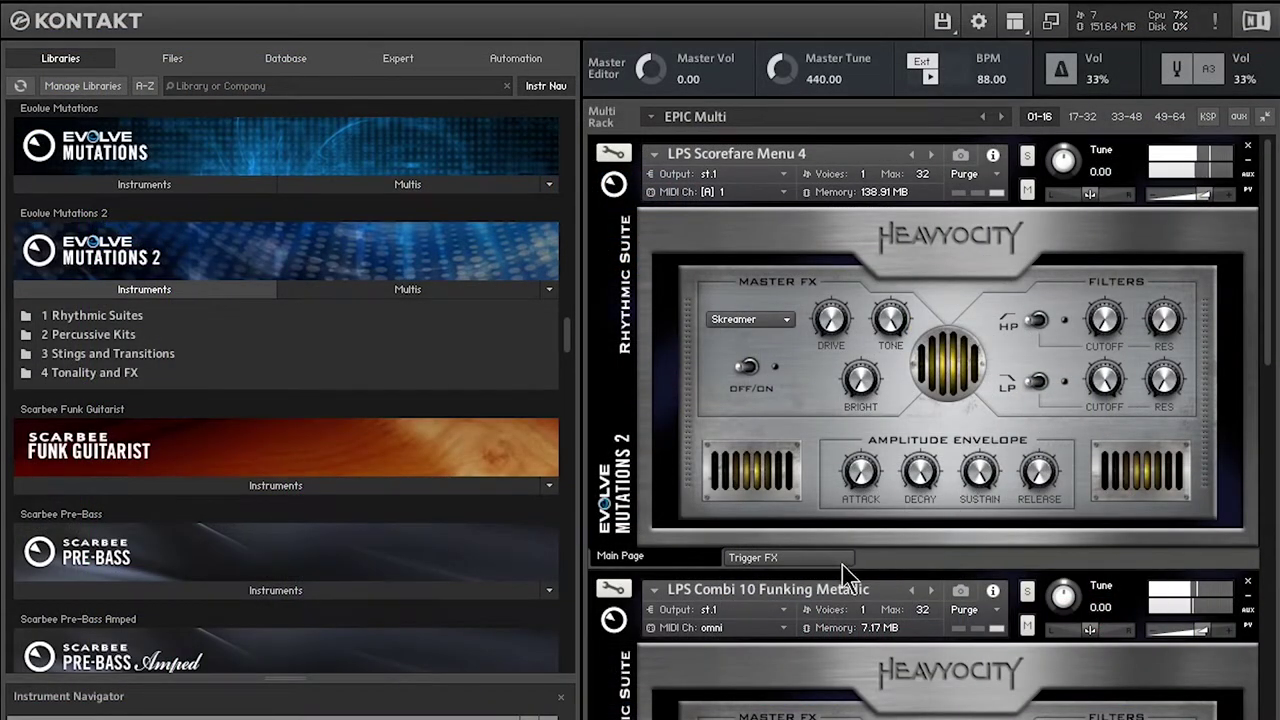
left_click(820, 562)
left_click(704, 557)
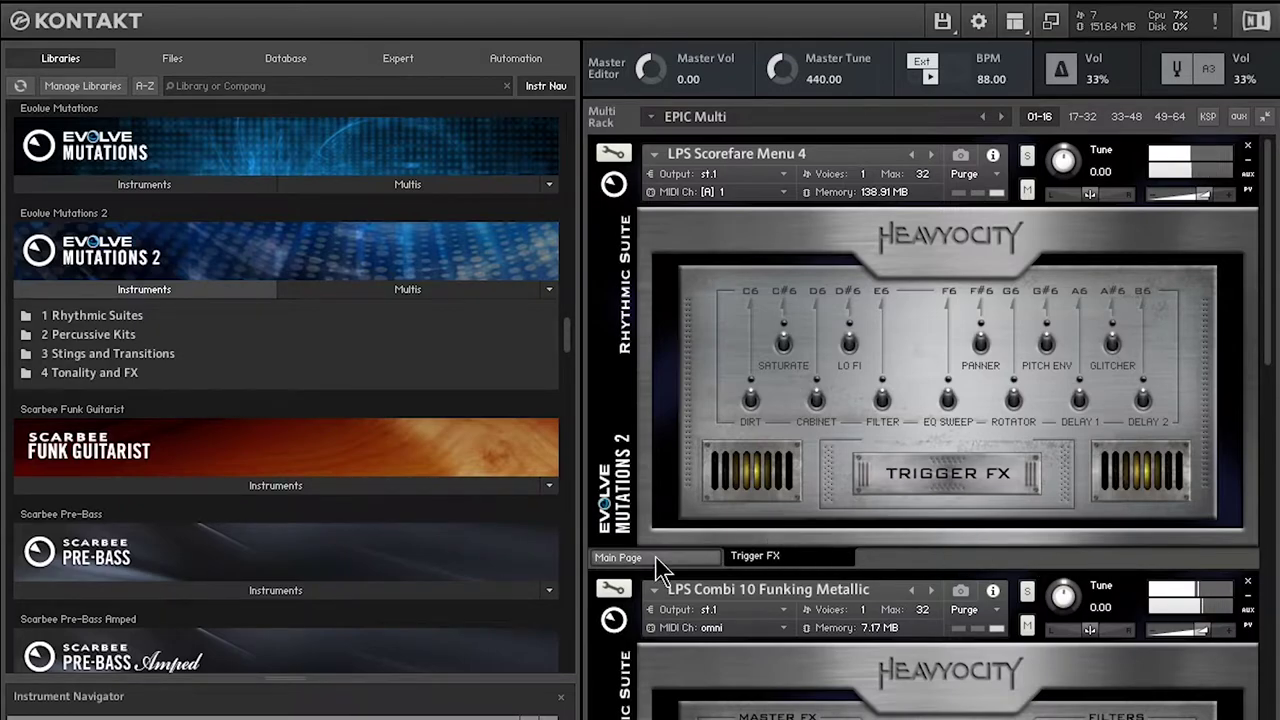
Browse the Evolve Mutations 2 library's multis and look further through the EPIC Multi rack.
left_click(390, 289)
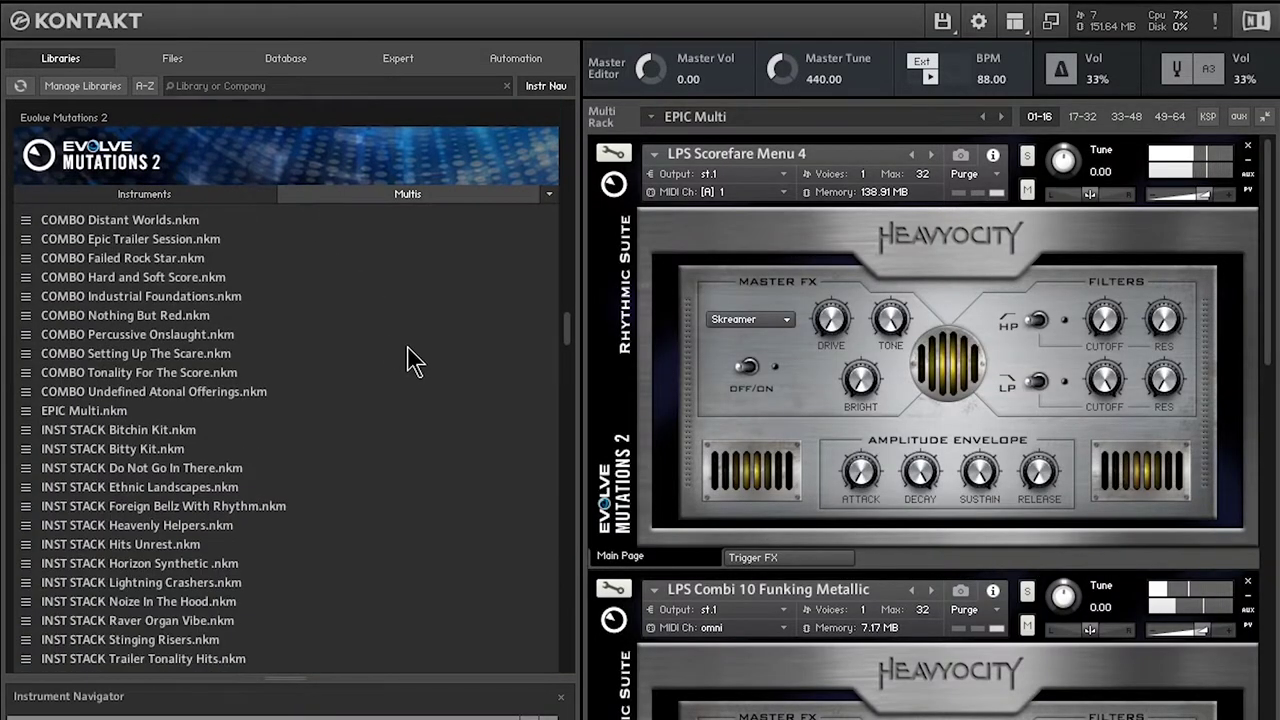
scroll(274, 368, "down", 3)
scroll(160, 445, "up", 5)
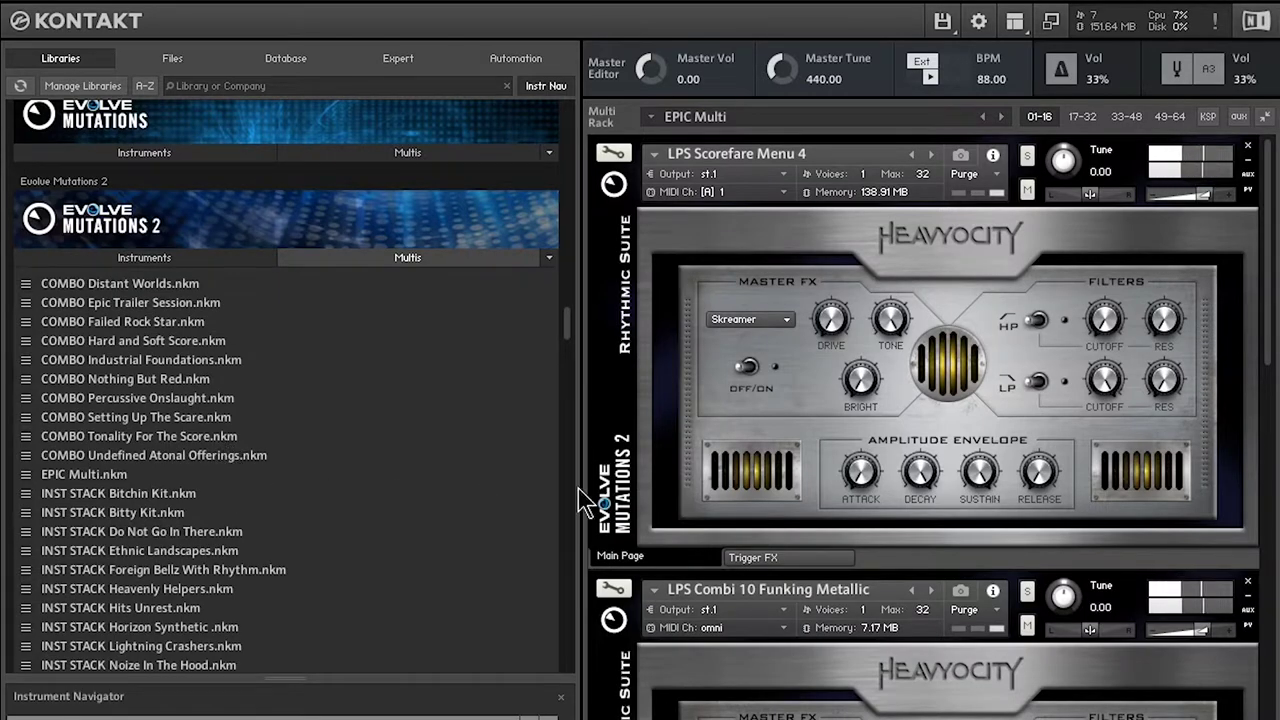
left_click_drag(1271, 366, 1270, 545)
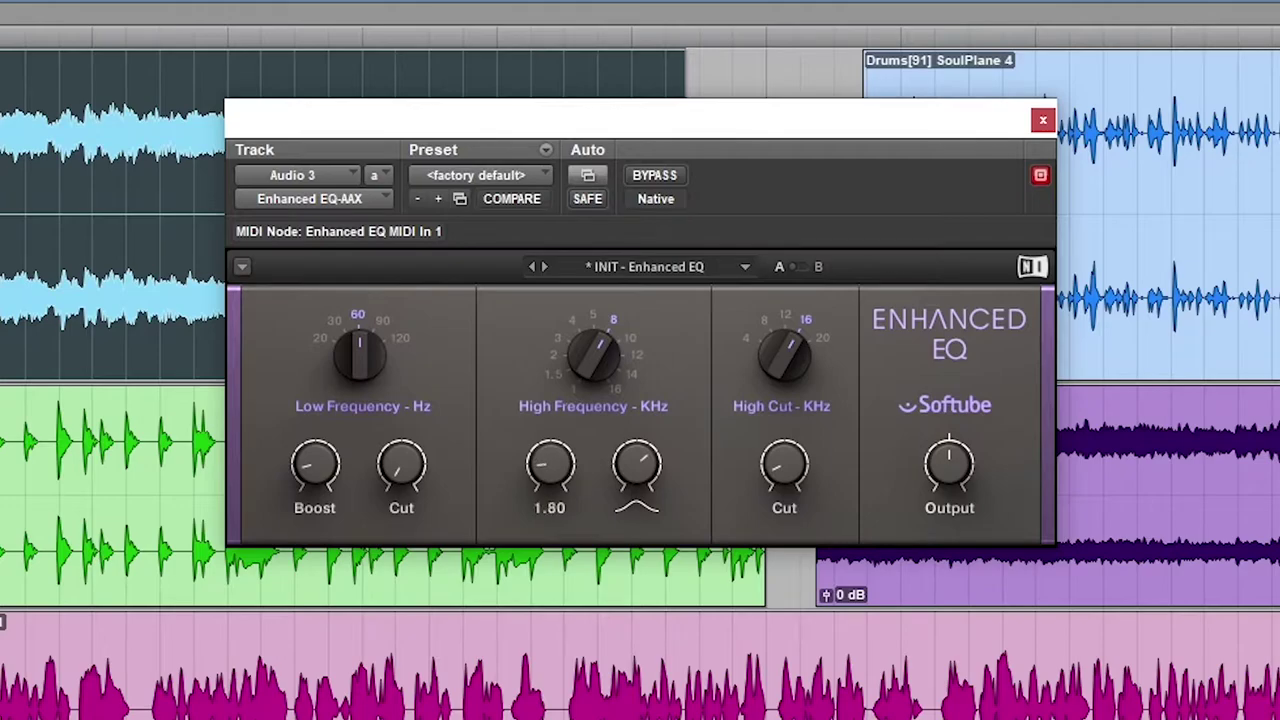
Adjust the Enhanced EQ's High Cut amount and the Passive EQ's Low Mid frequency and boost on the Audio 3 track.
mouse_move(785, 475)
left_mouse_down()
mouse_move(785, 455)
mouse_move(785, 505)
mouse_move(785, 475)
left_mouse_up()
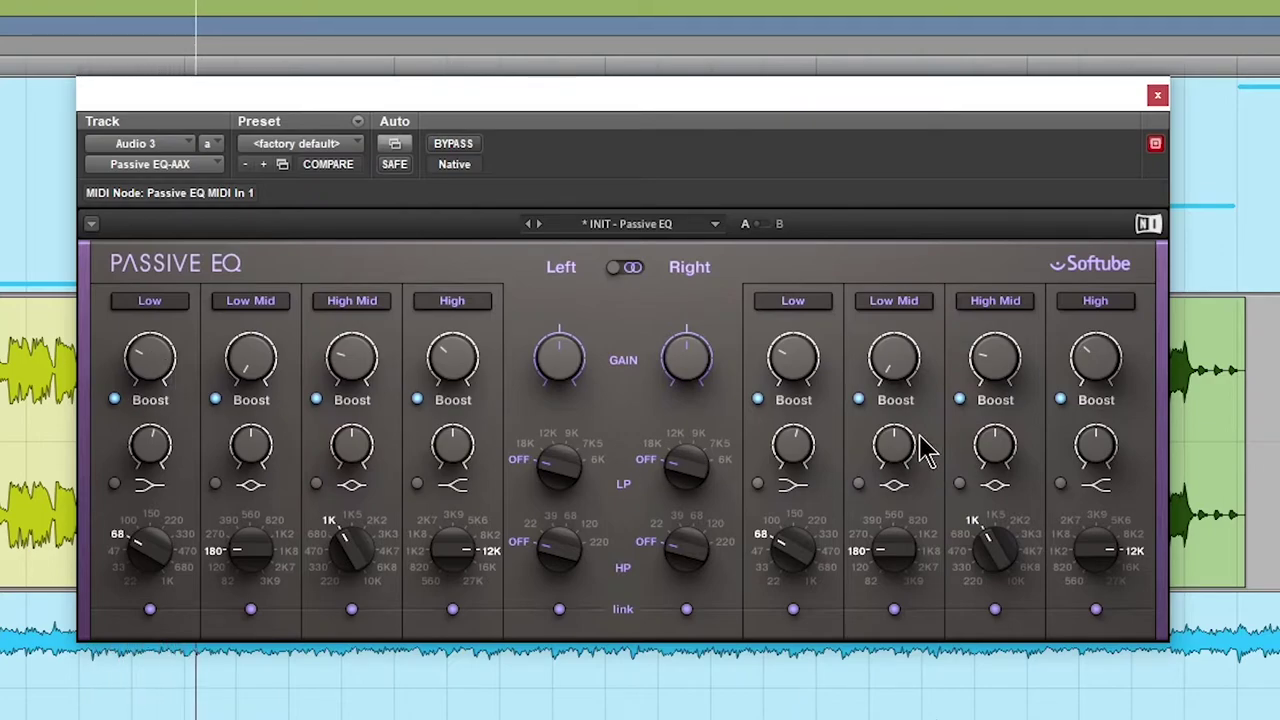
mouse_move(905, 378)
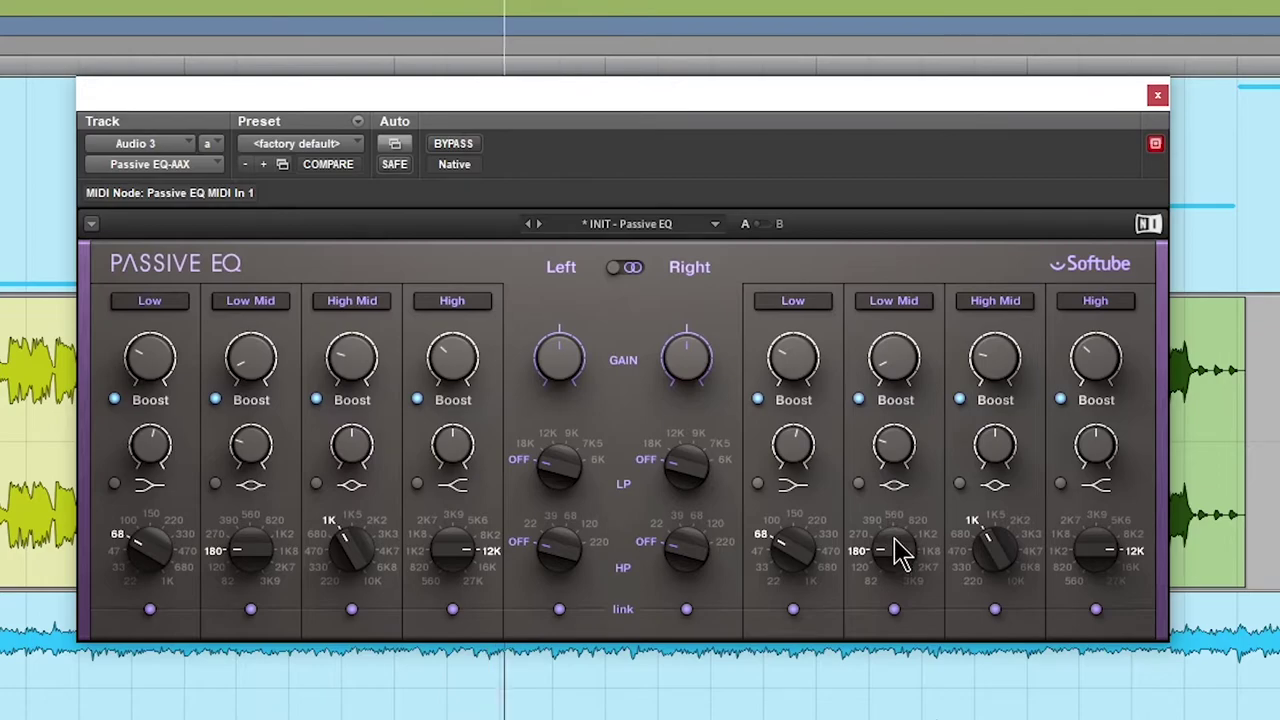
left_click_drag(900, 550, 900, 525)
left_click_drag(894, 380, 894, 380)
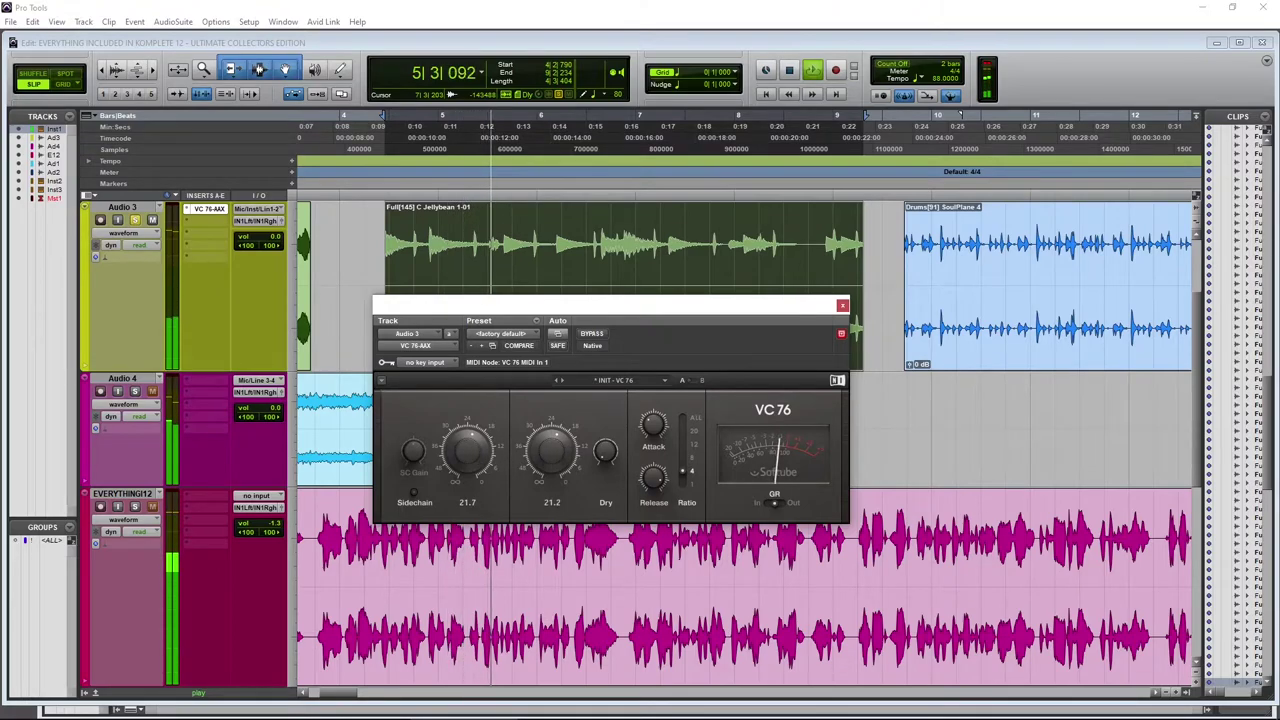
View the VC 76 compressor's preset list and keep the current INIT preset.
left_click(617, 384)
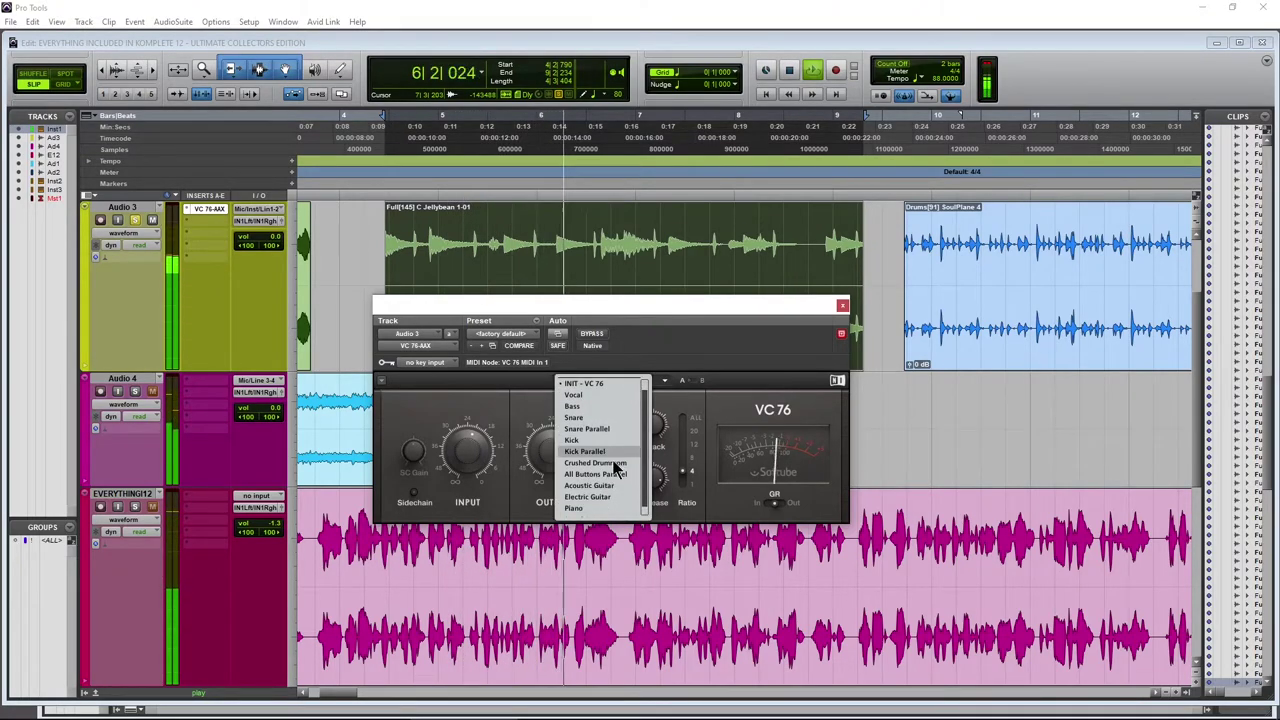
left_click(535, 418)
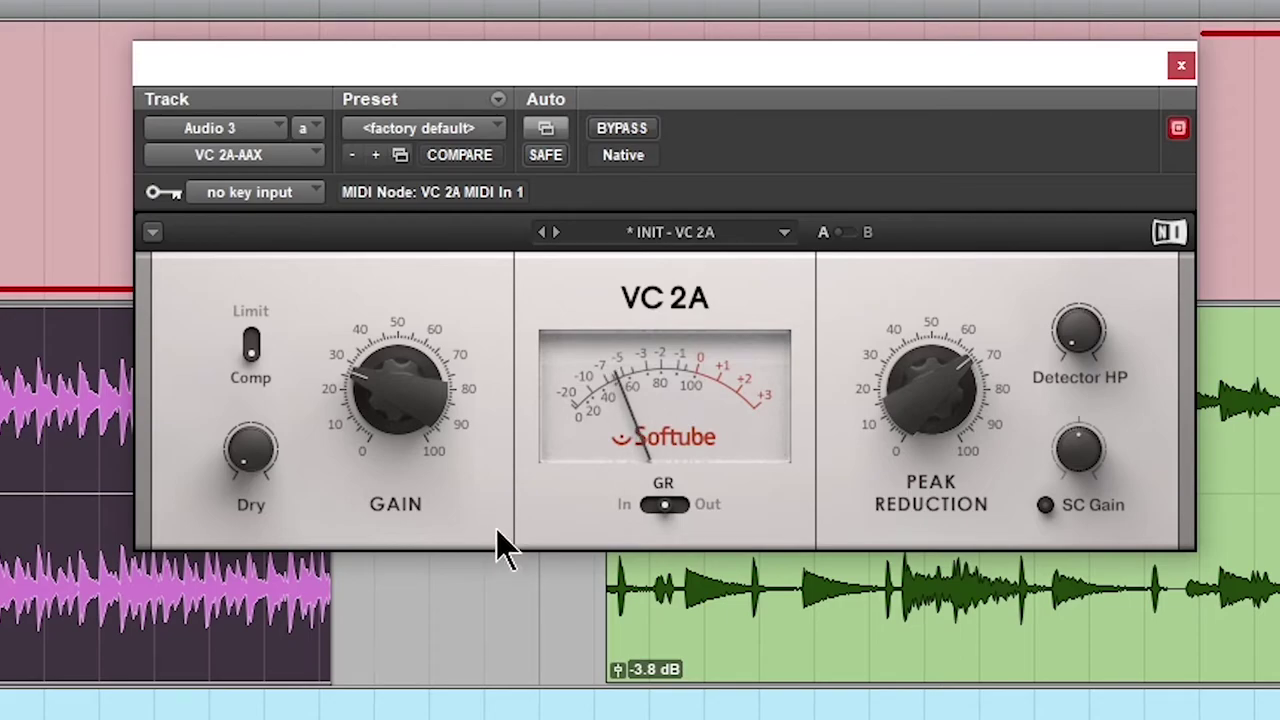
Set the VC 2A's Peak Reduction to 64.0 % and view its factory preset list.
mouse_move(917, 400)
left_click_drag(930, 390, 930, 396)
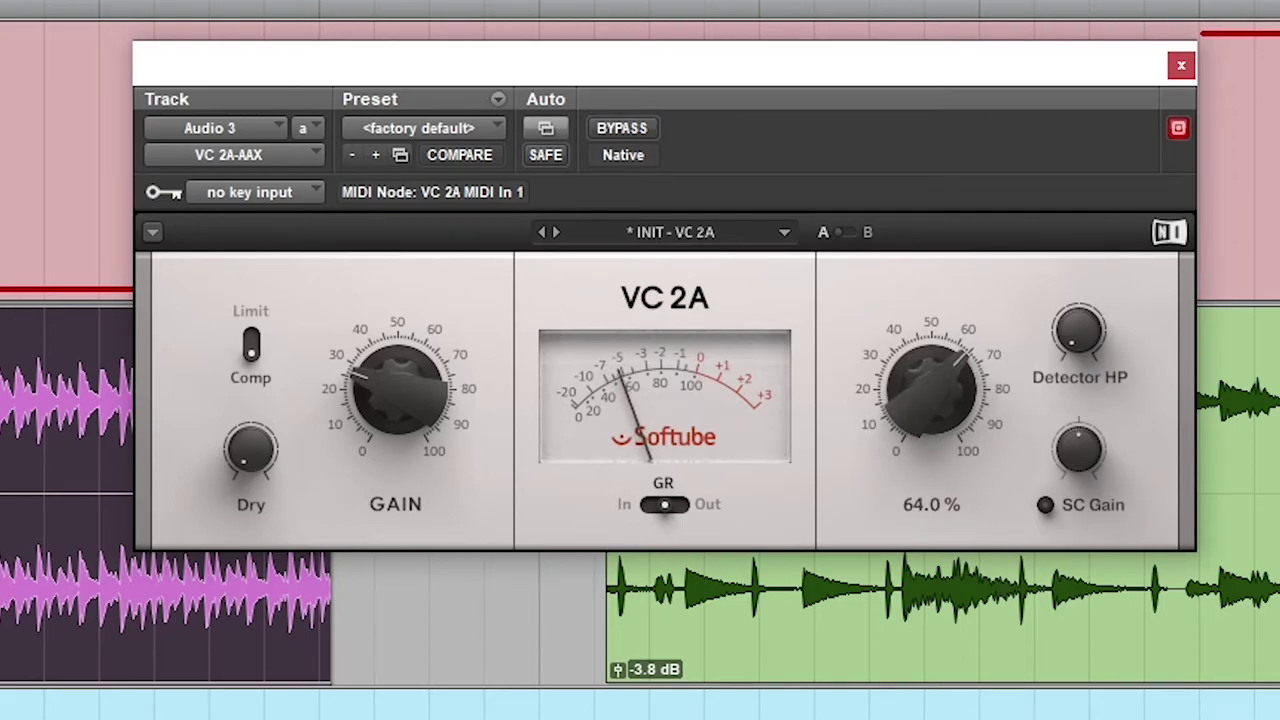
left_click(651, 233)
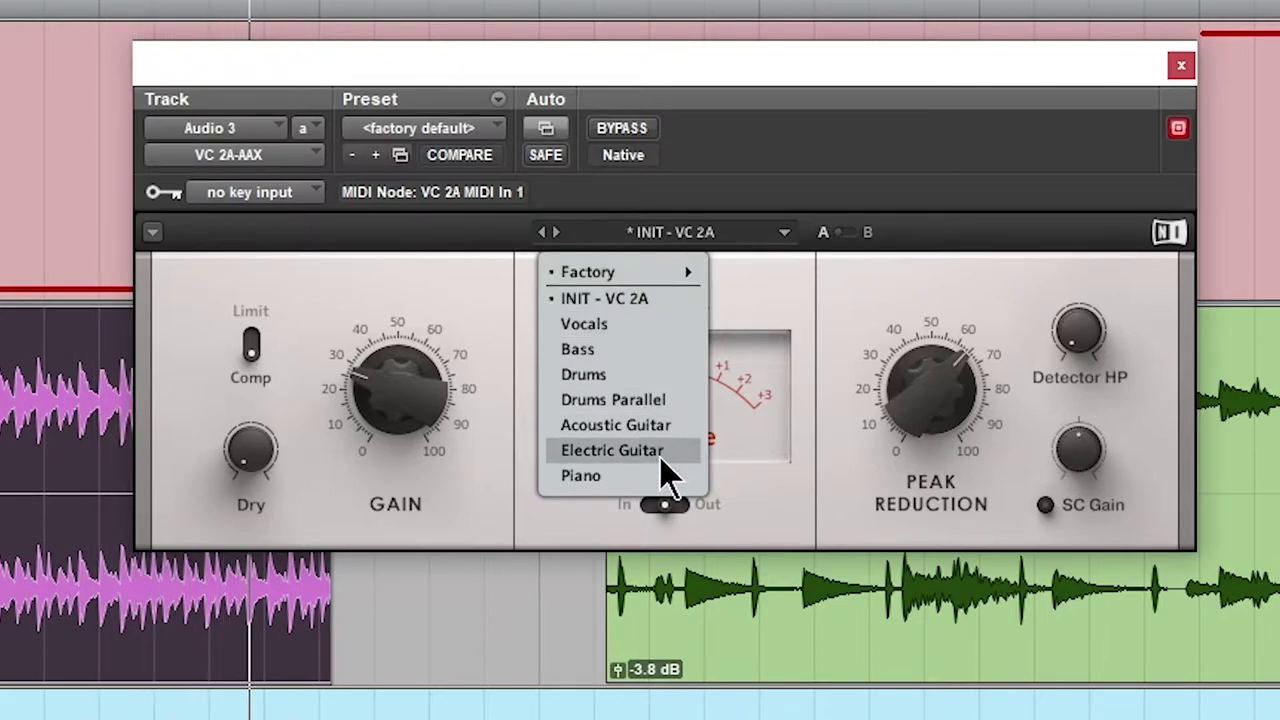
left_click(485, 506)
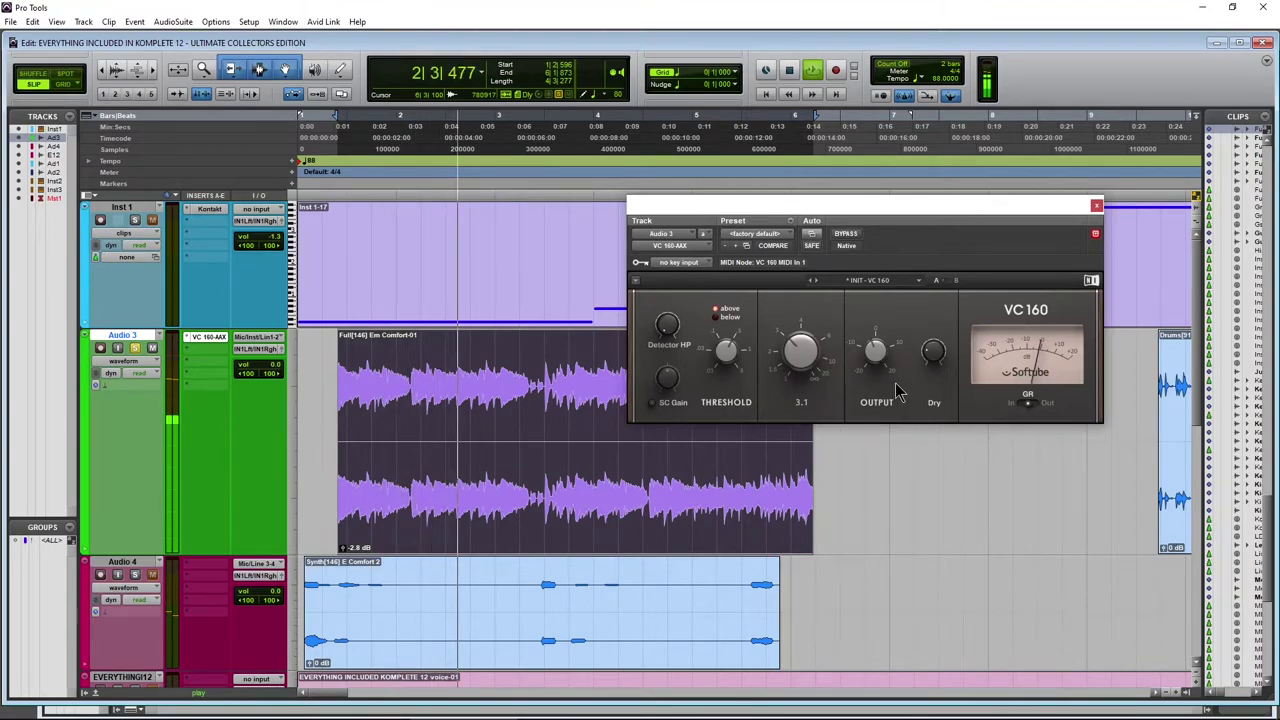
View the VC 160 compressor's factory preset list and keep the current INIT preset.
left_click(866, 280)
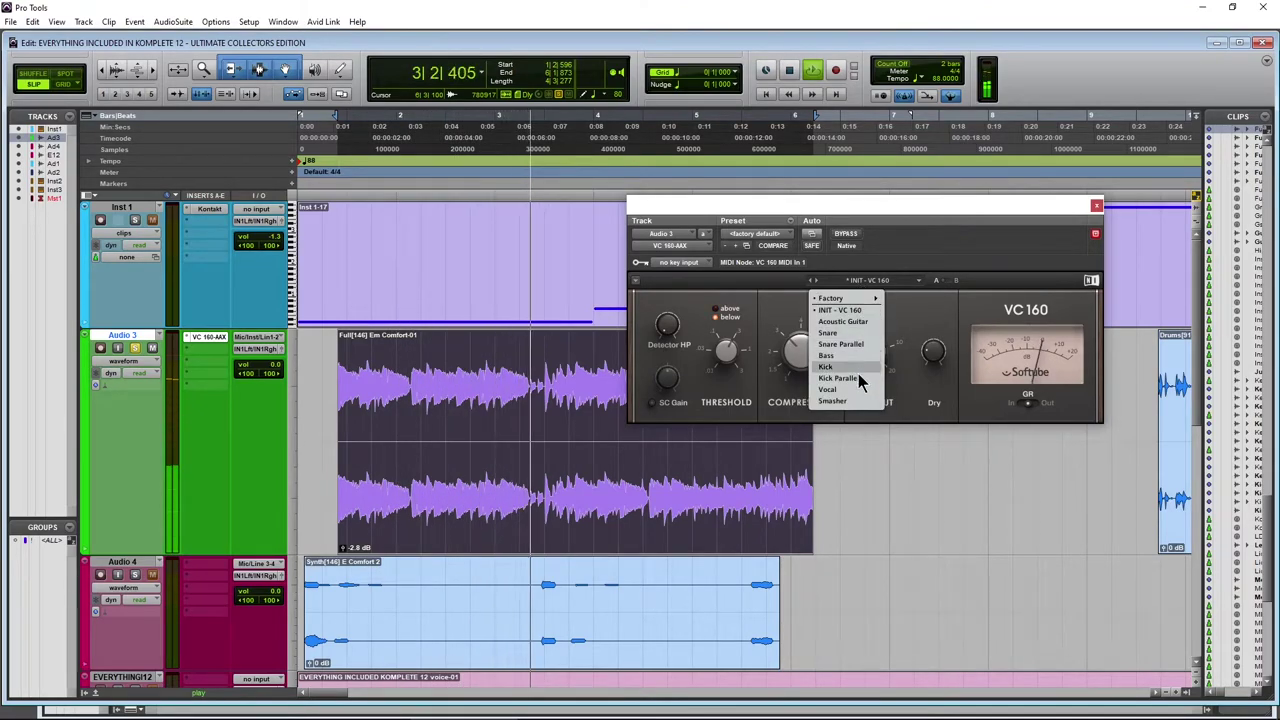
left_click(968, 423)
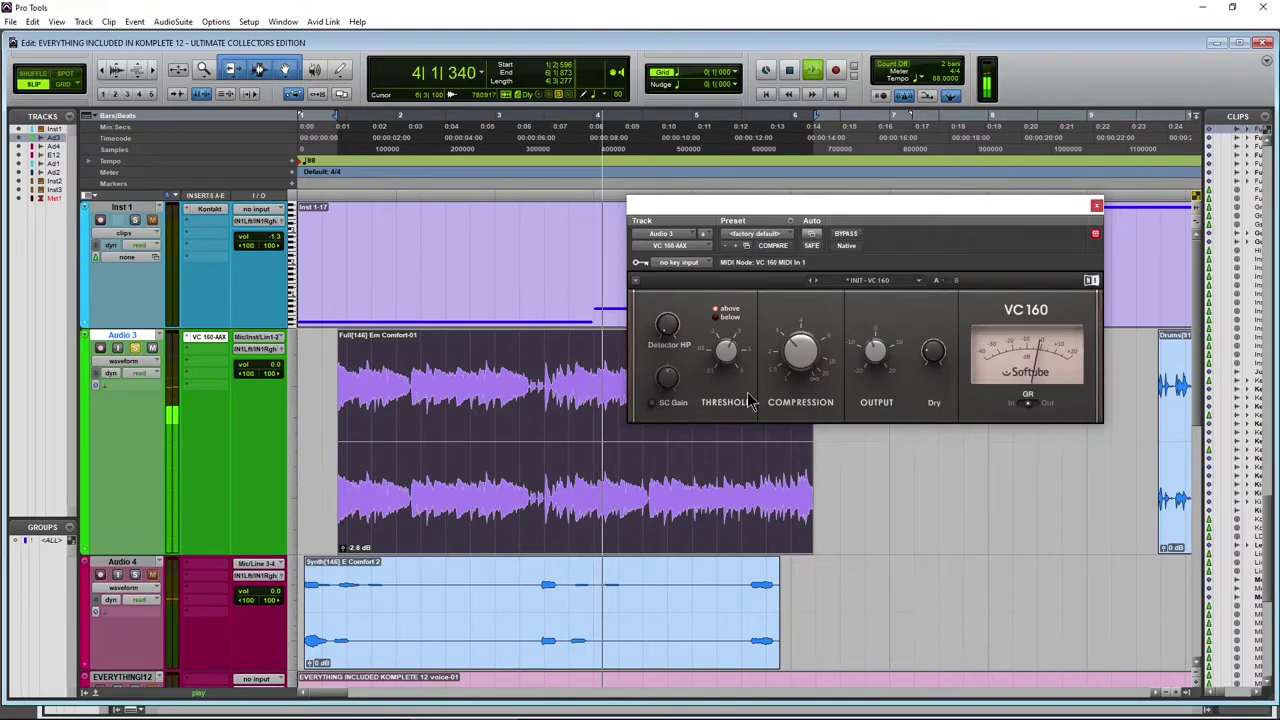
left_click(1041, 408)
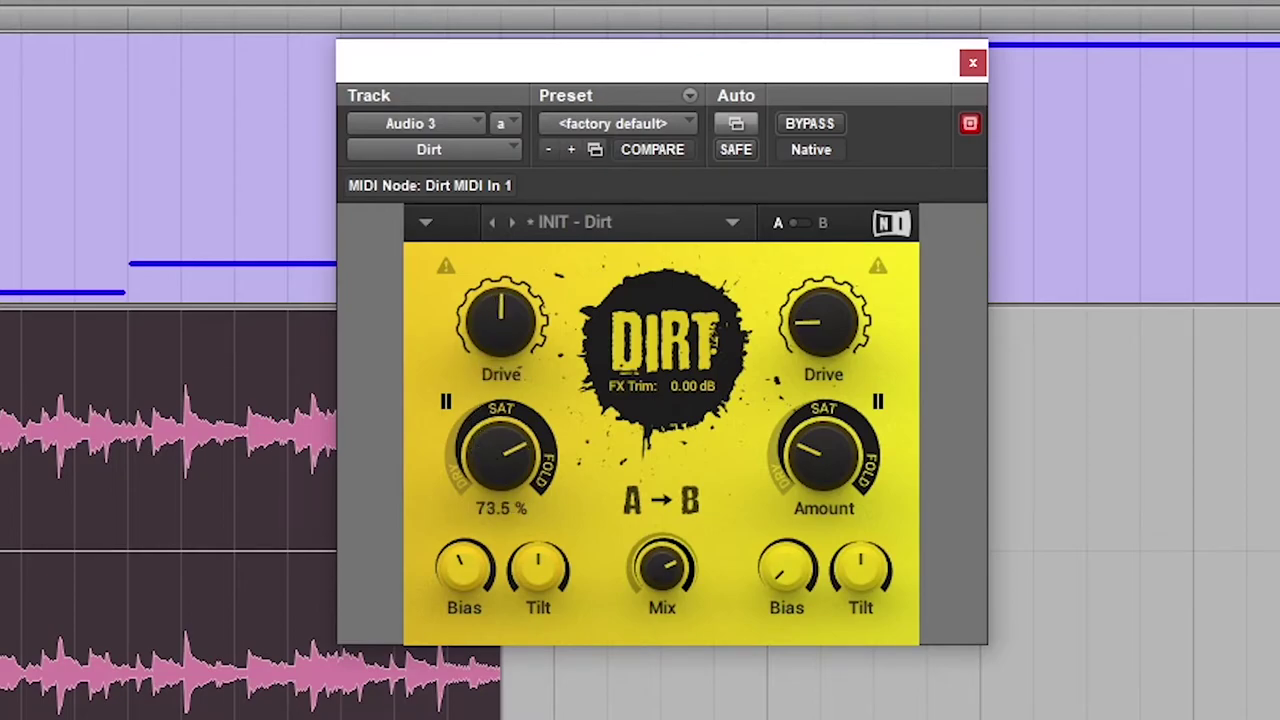
Set the Drive of Dirt's second stage to 22.0 % and view the effect's Mixbus presets.
left_click_drag(832, 342, 829, 327)
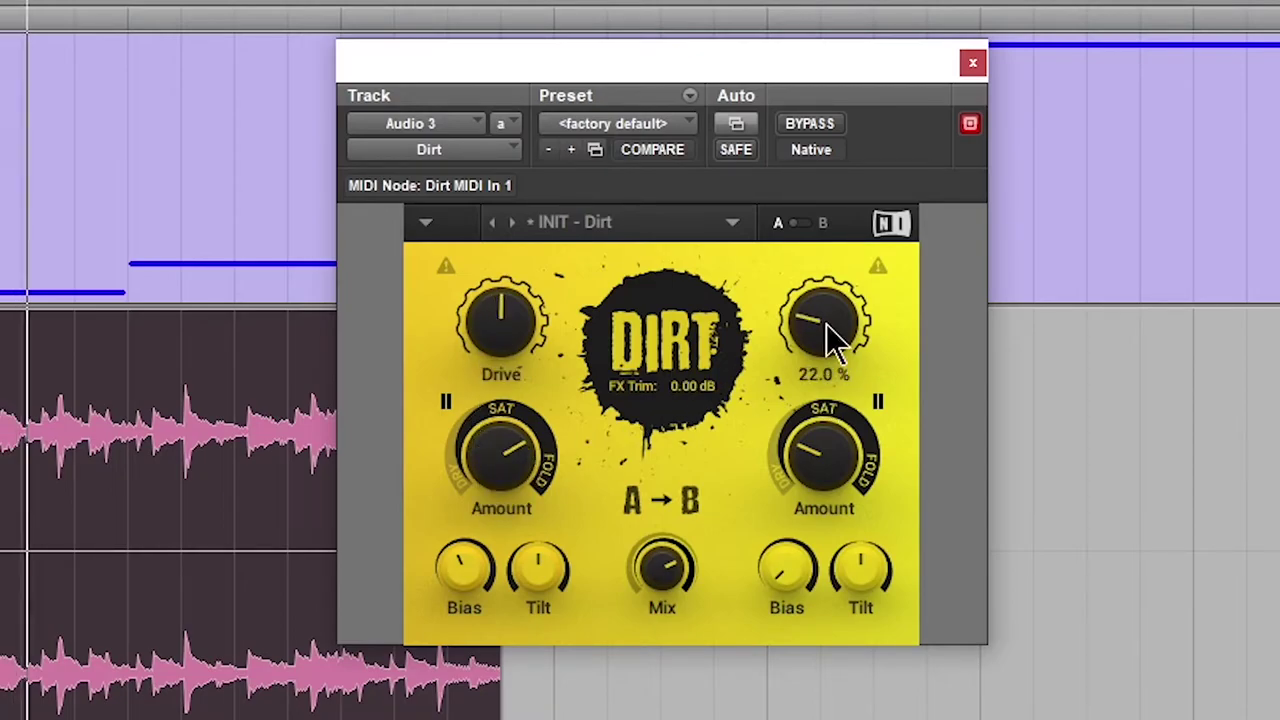
left_click(632, 229)
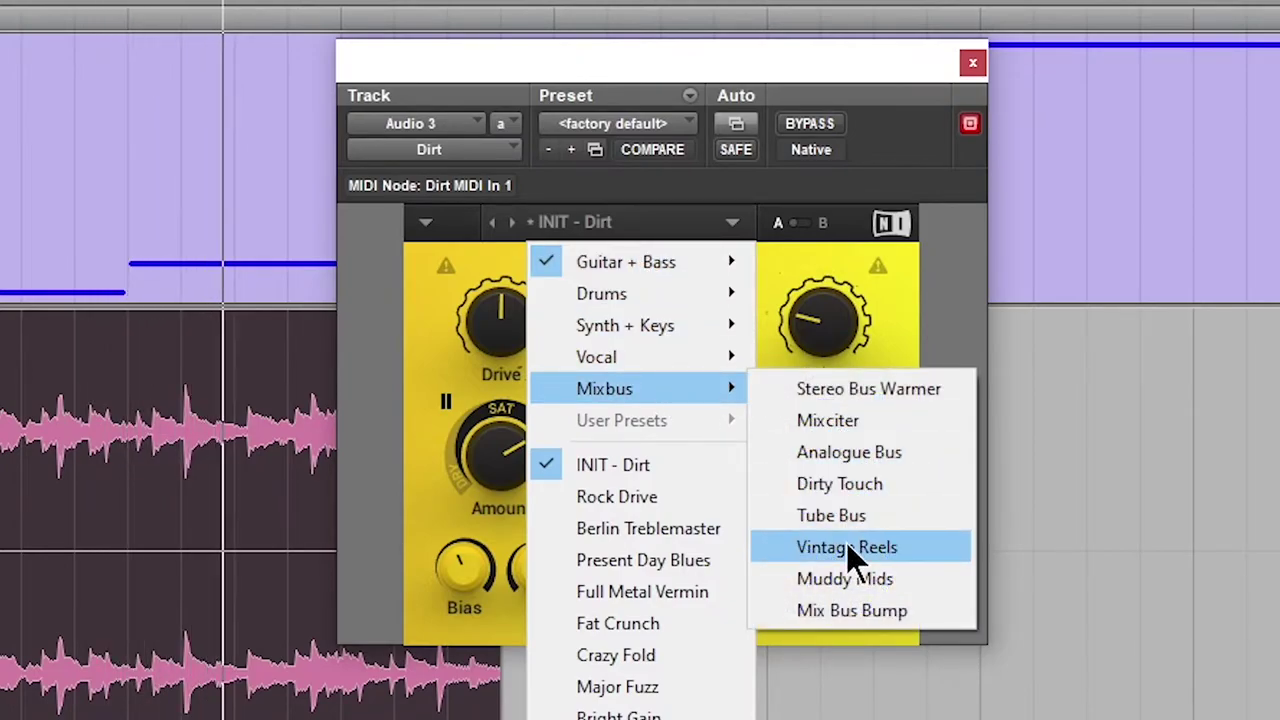
left_click(449, 354)
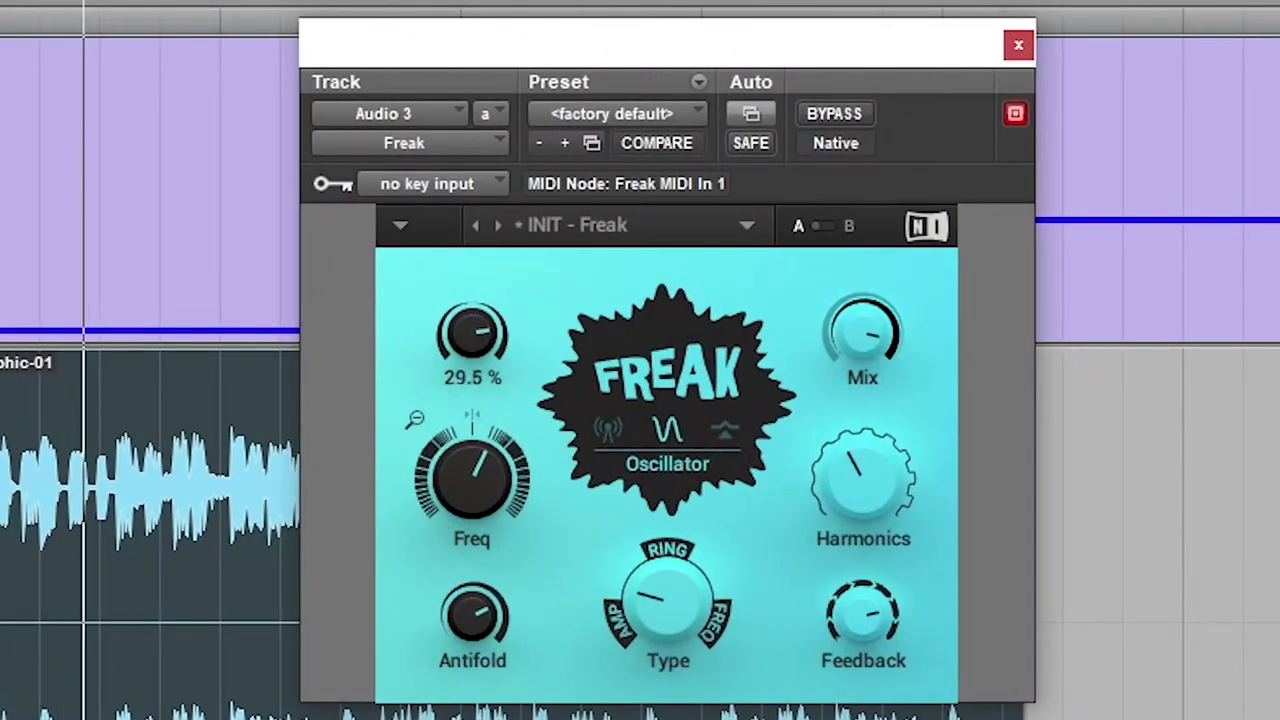
Lower Freak's oscillator frequency to 0.33 Hz and switch the effect to Radio mode.
left_click_drag(485, 495, 485, 545)
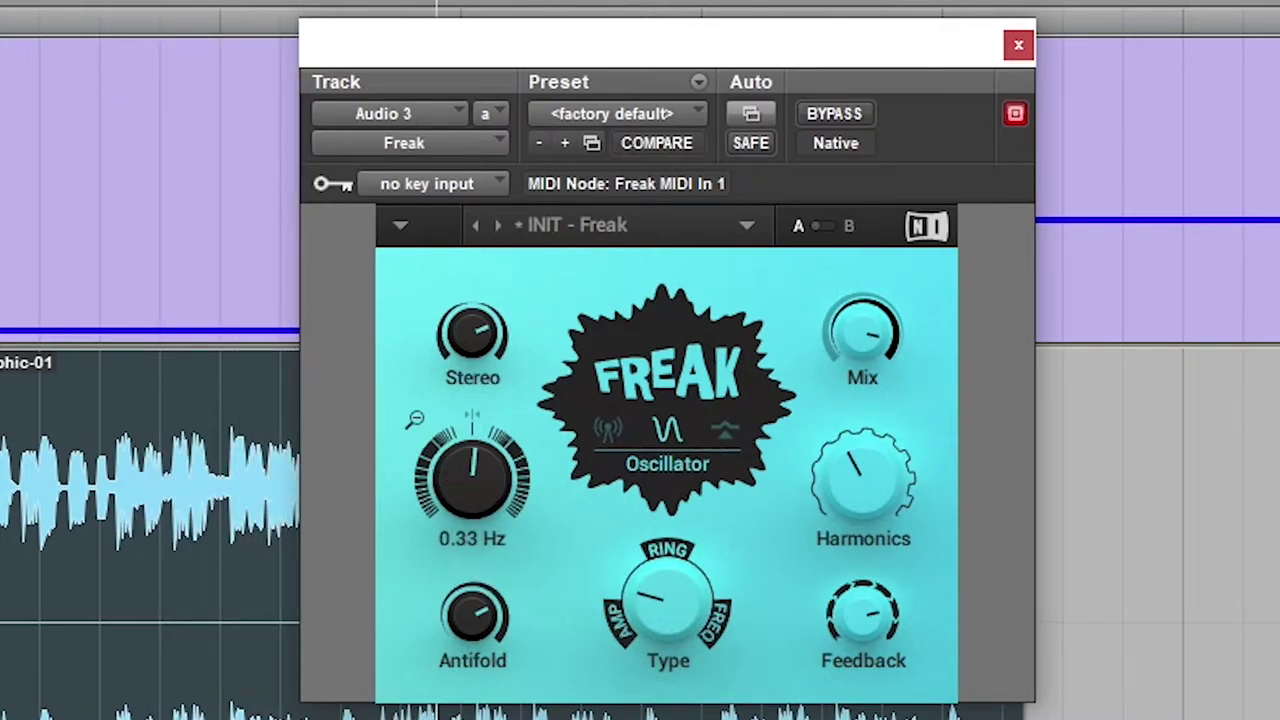
left_click(608, 432)
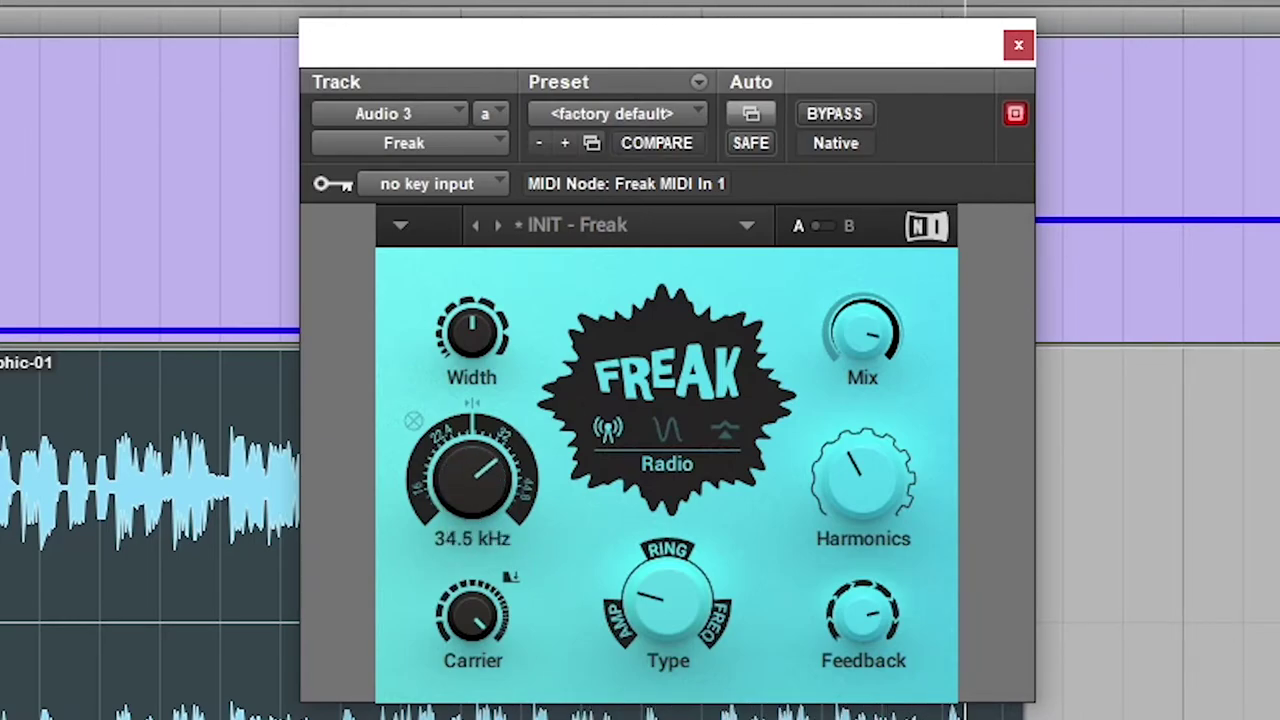
Return Freak to Oscillator mode and adjust its Freq, Harmonics and Type controls.
left_click(665, 432)
left_click_drag(472, 478, 472, 530)
left_click_drag(862, 480, 862, 470)
left_click_drag(668, 600, 668, 590)
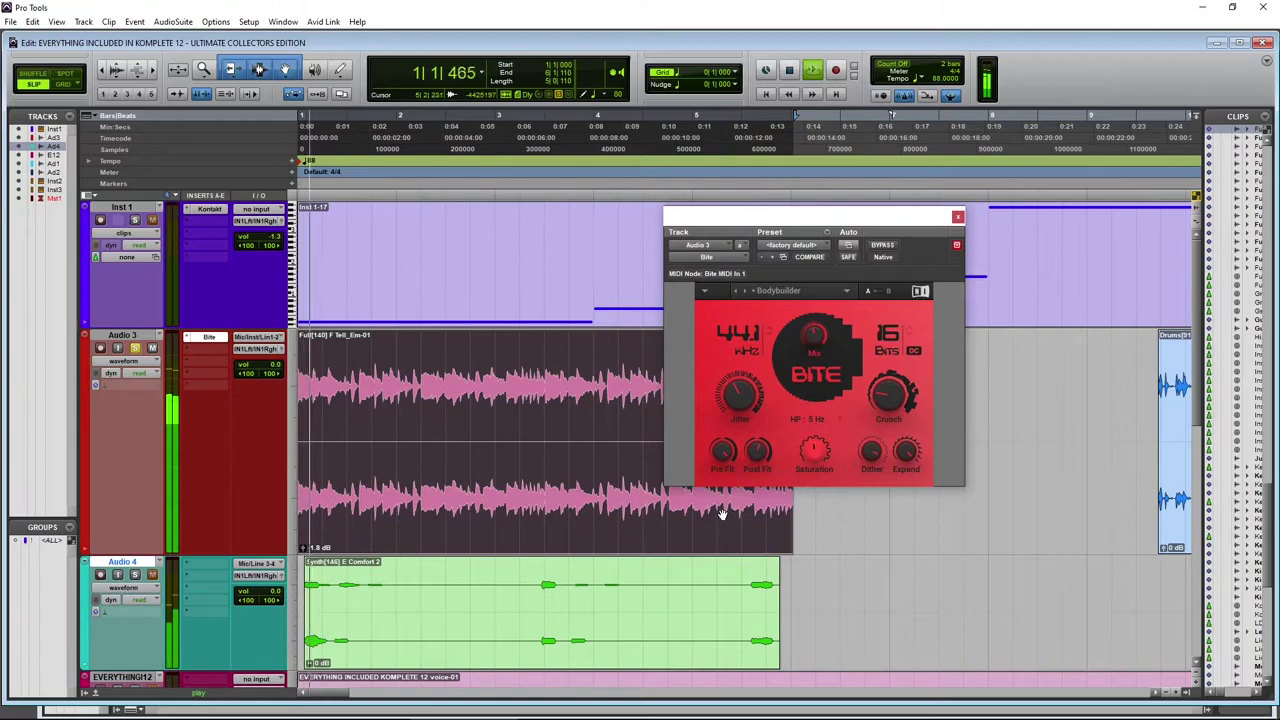
Adjust Bite's Saturation and lower its sample rate to 20.1 kHz.
left_click_drag(813, 453, 815, 370)
left_click_drag(738, 333, 738, 366)
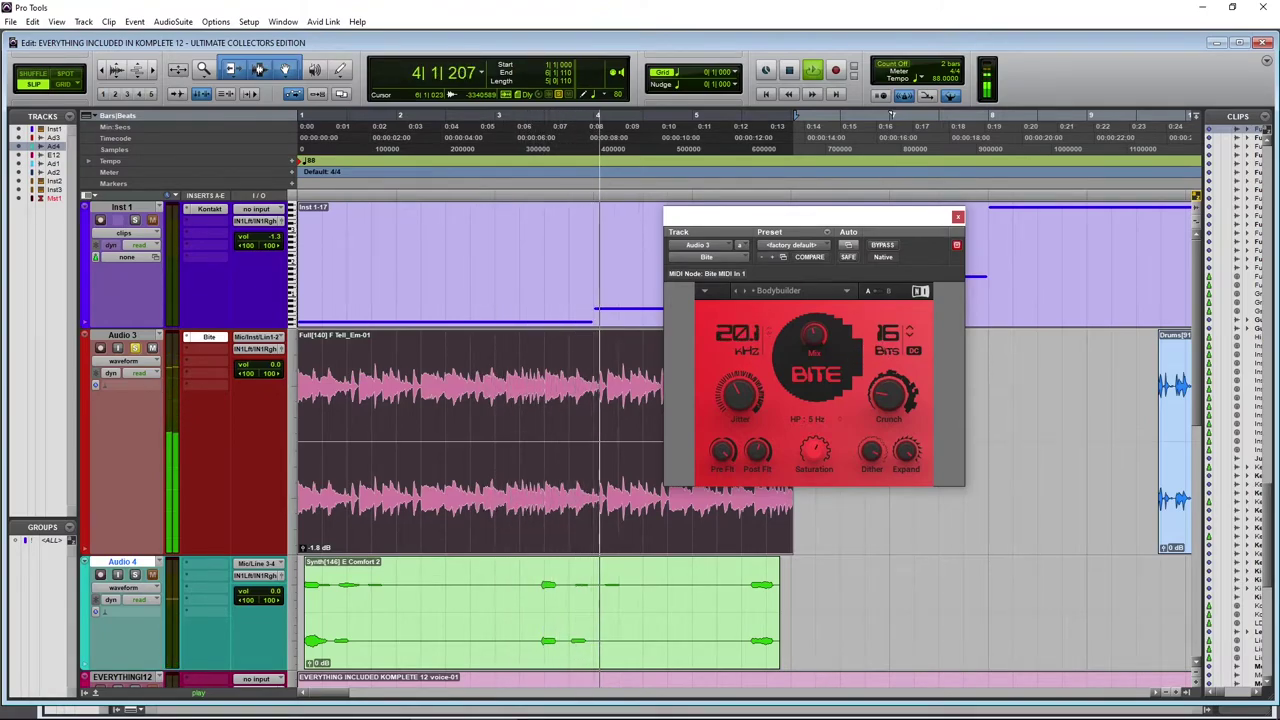
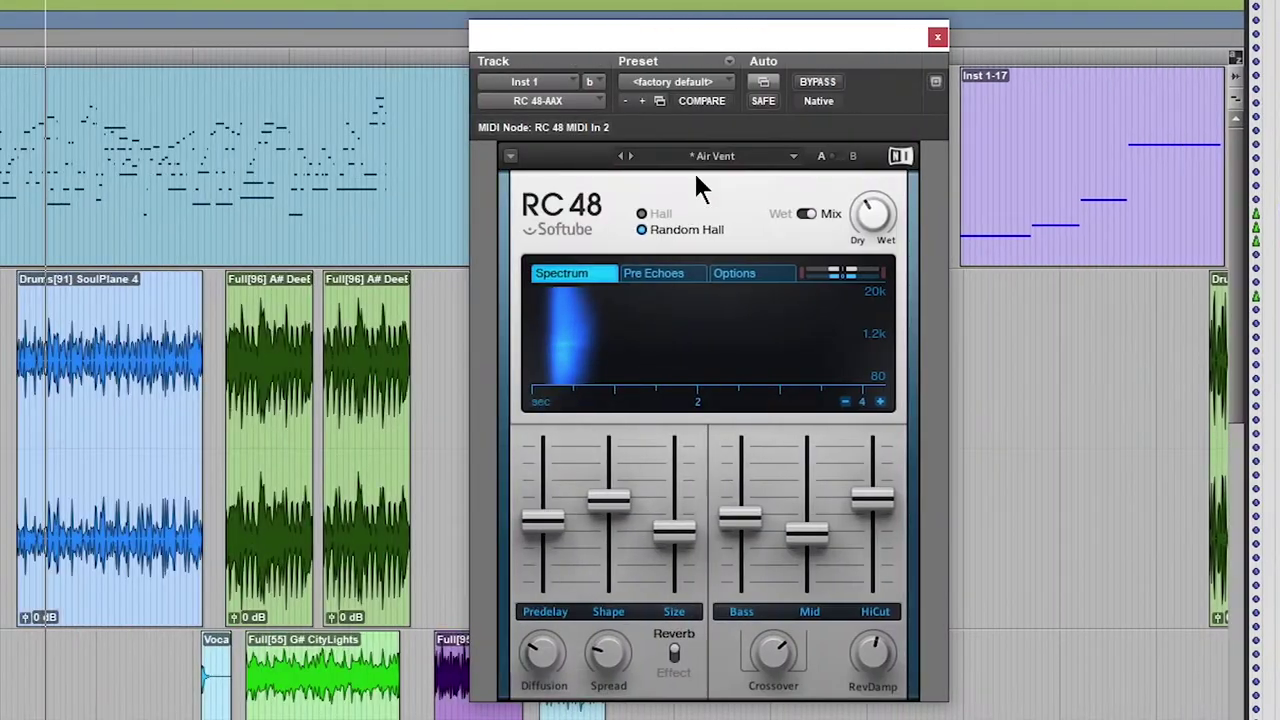
Browse the RC 48 reverb's preset categories, keep Air Vent, and set its Shape to 166.
left_click(713, 158)
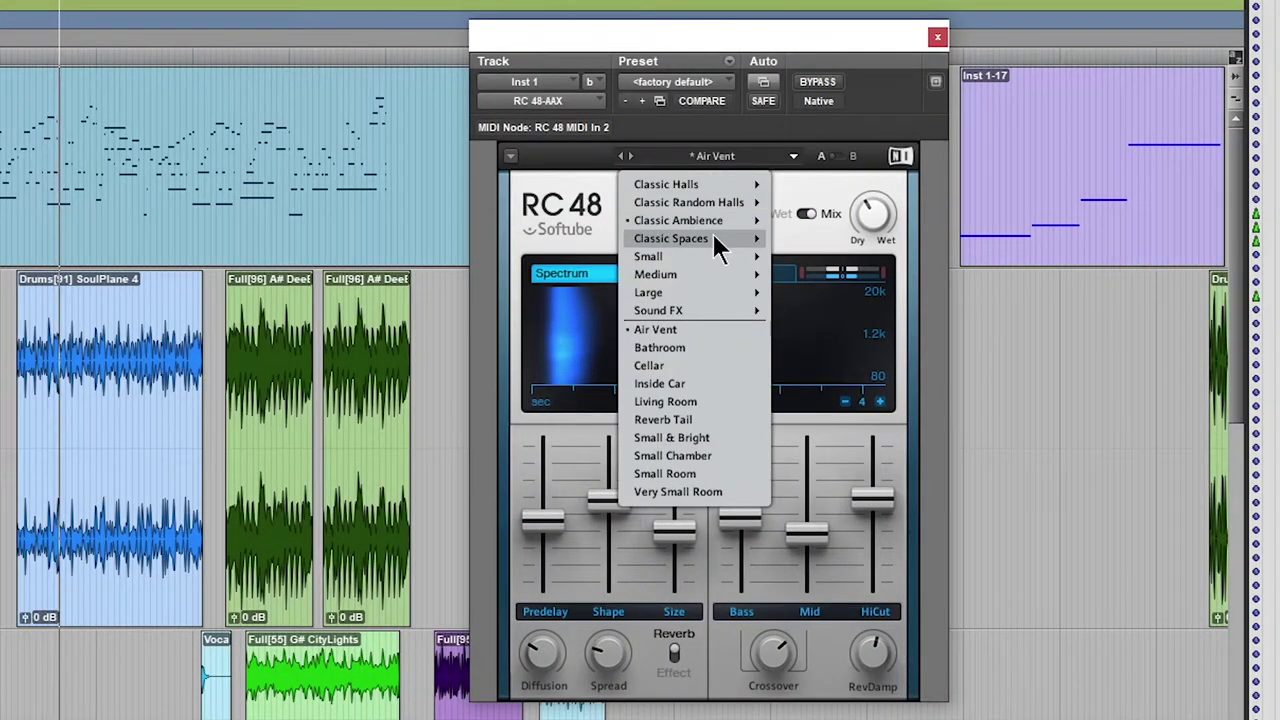
mouse_move(730, 278)
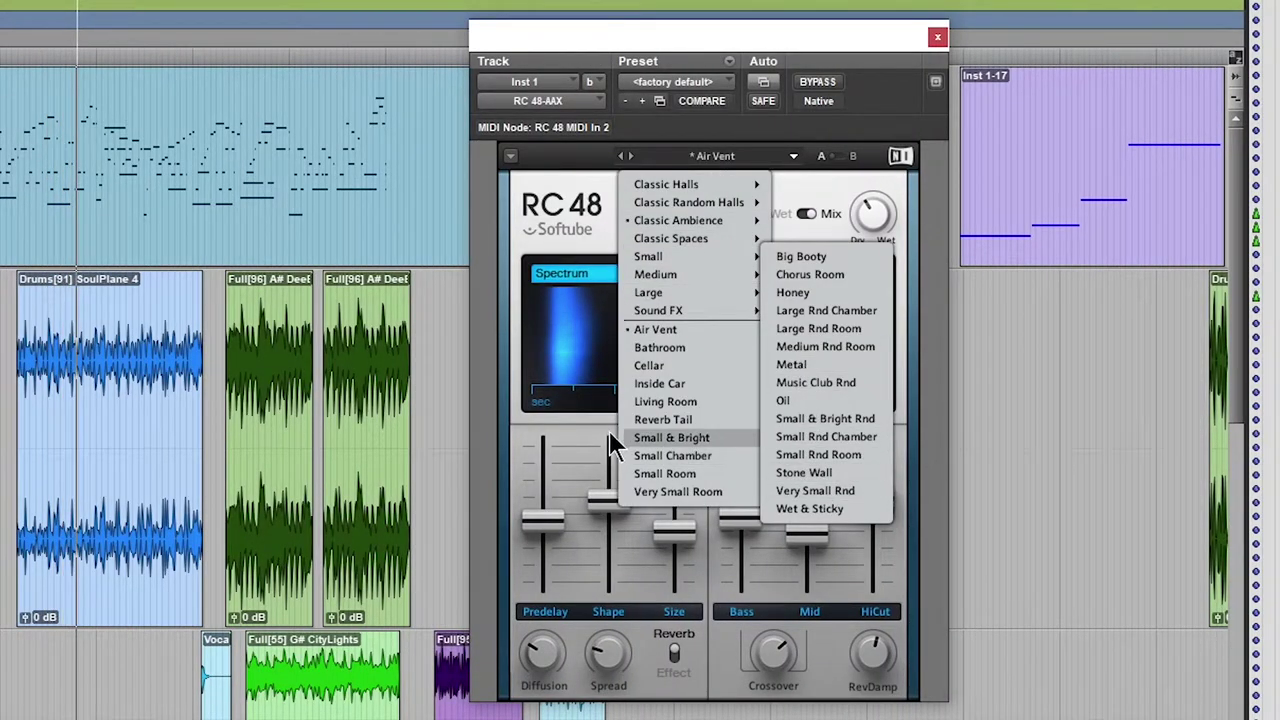
left_click(565, 450)
left_click_drag(624, 540, 600, 520)
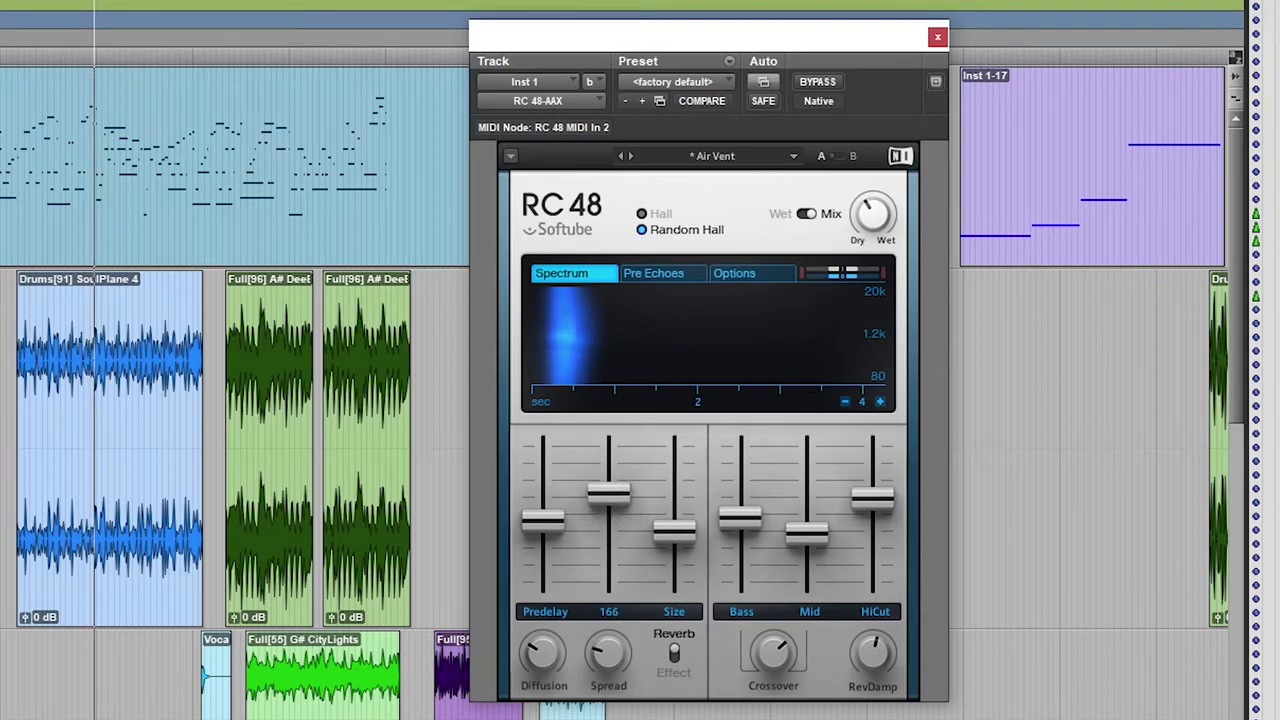
View the RC 48's Pre Echoes and Options pages and return to its Spectrum display.
left_click(675, 276)
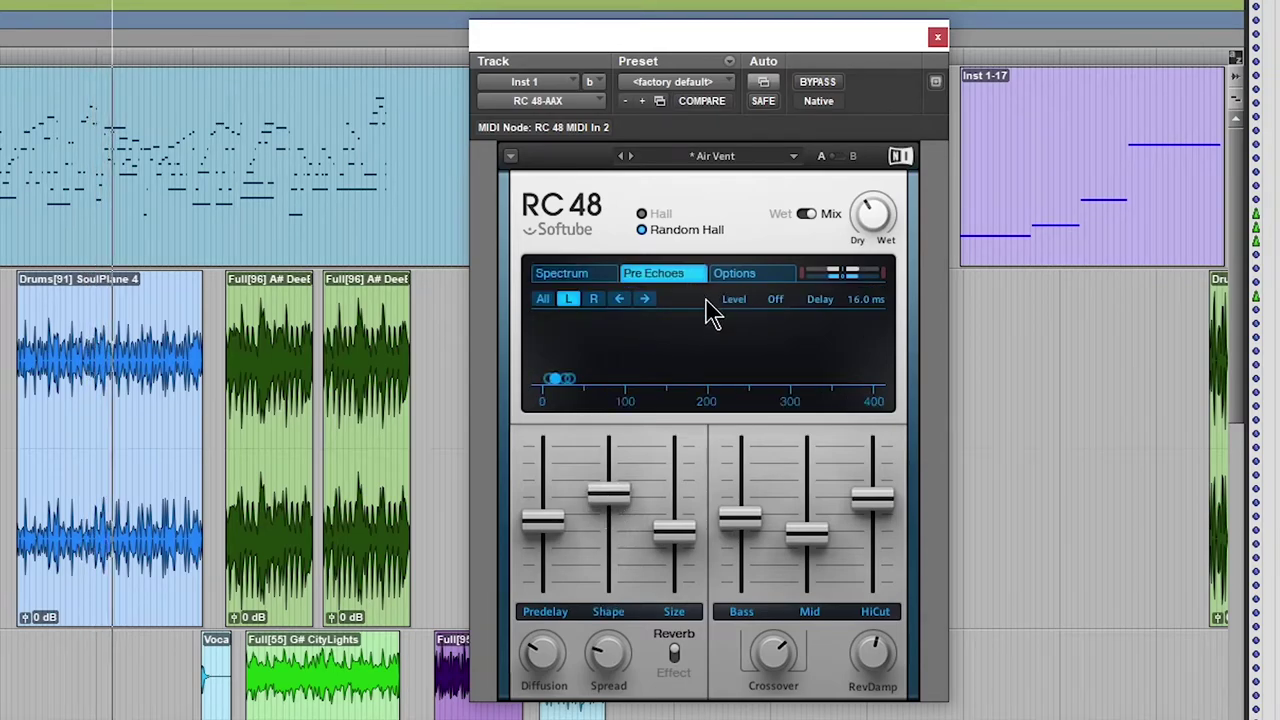
left_click(740, 280)
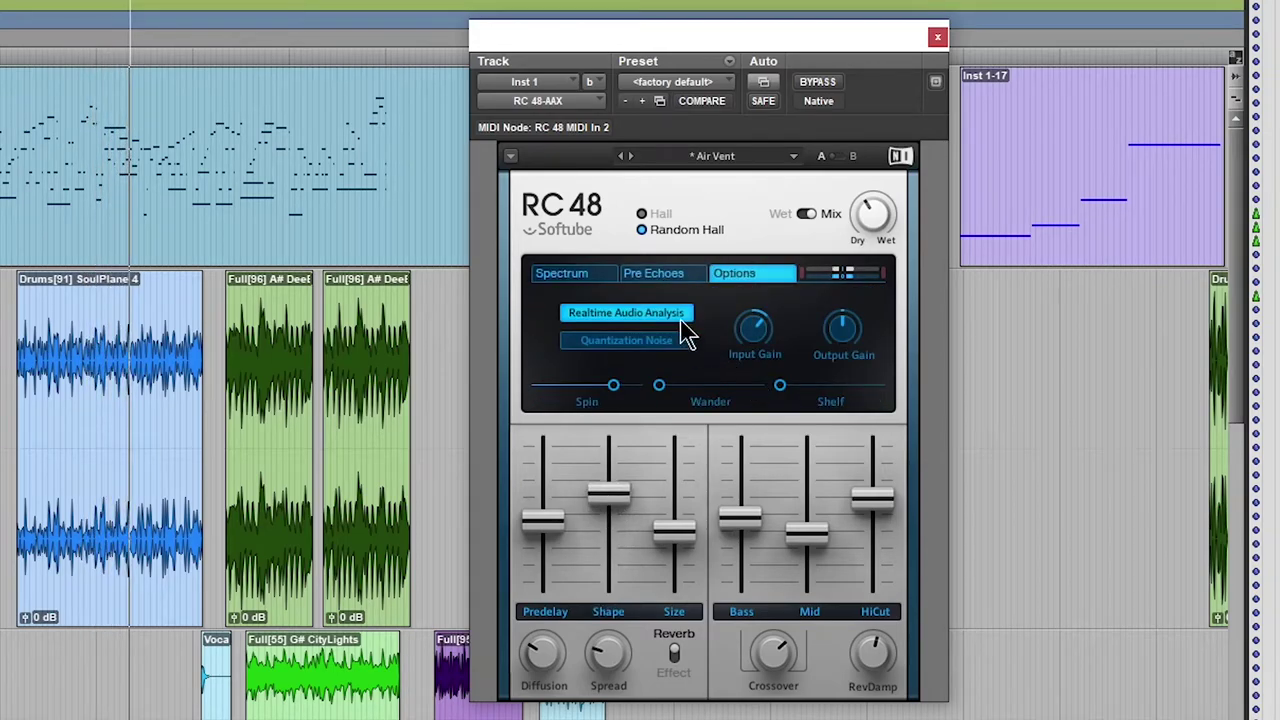
left_click(598, 278)
mouse_move(553, 519)
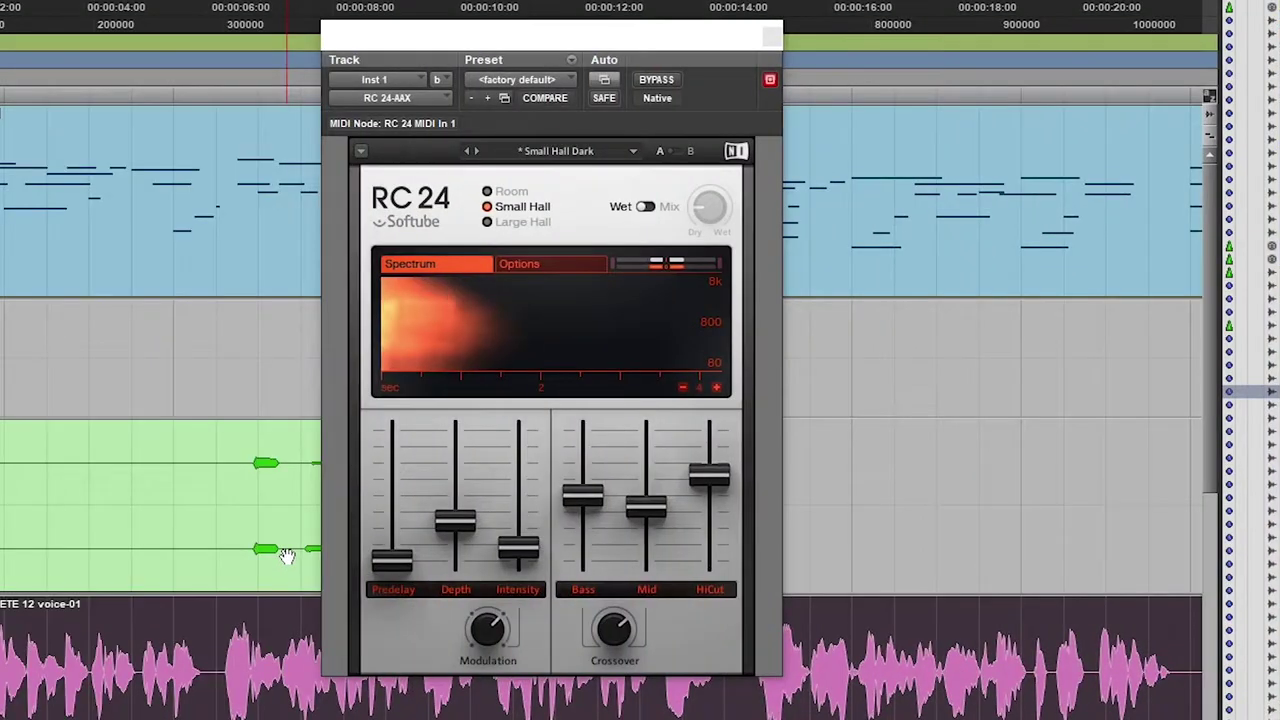
Raise the RC 24's Predelay to 29.0 ms, view its Options page and return to the Spectrum display.
left_click_drag(413, 558, 413, 554)
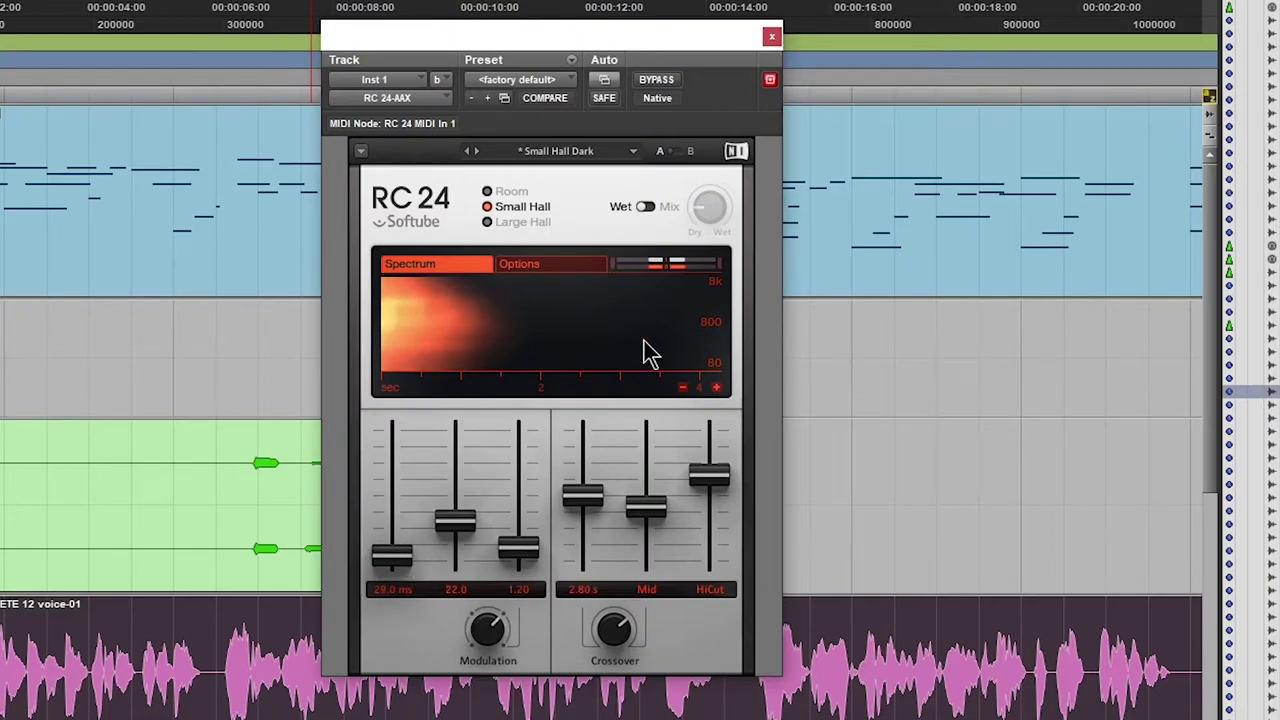
left_click(538, 266)
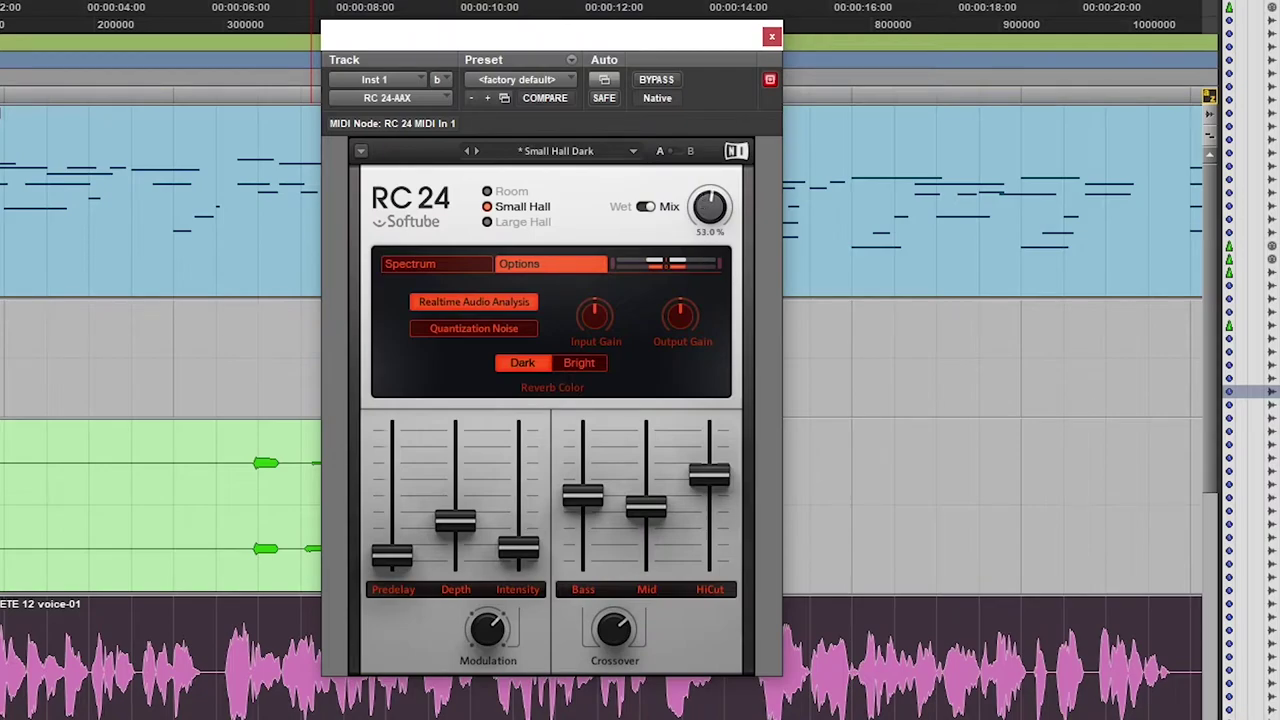
left_click(416, 268)
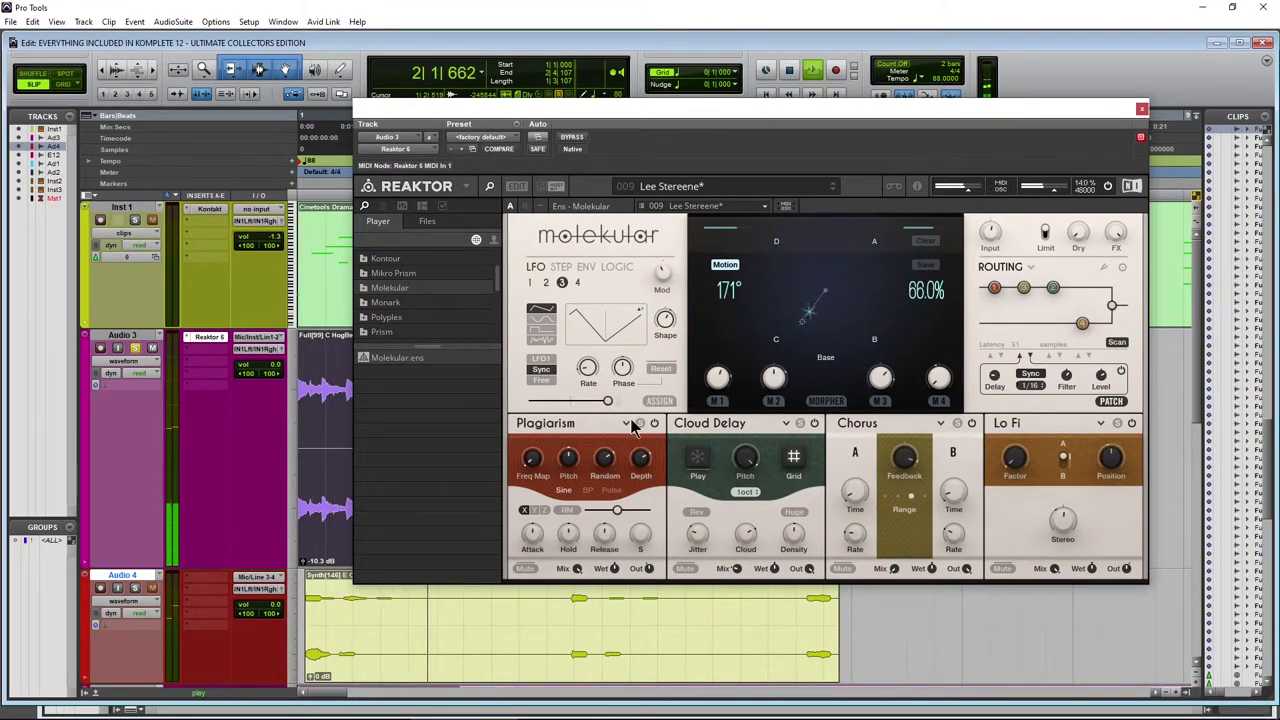
Load Spektral Hold in place of Plagiarism in Molekular's first effect slot, and switch to the Vokodenberger preset.
left_click(628, 424)
left_click(762, 338)
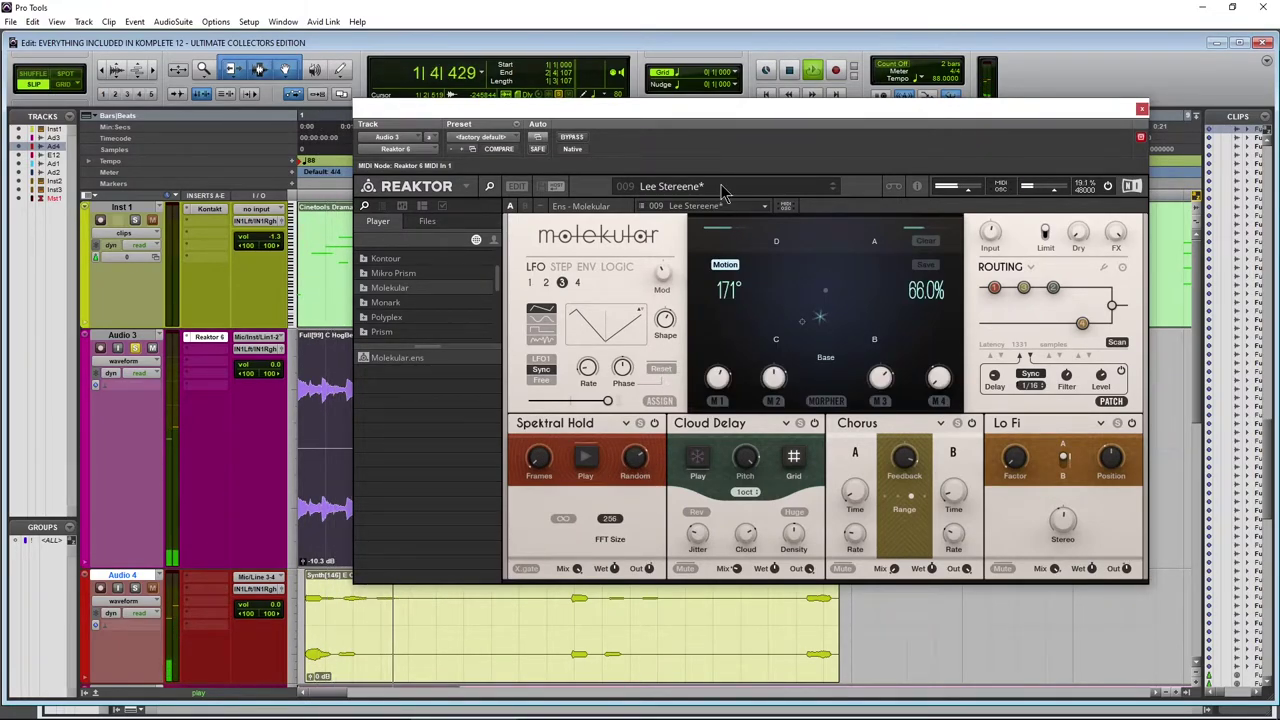
left_click(834, 185)
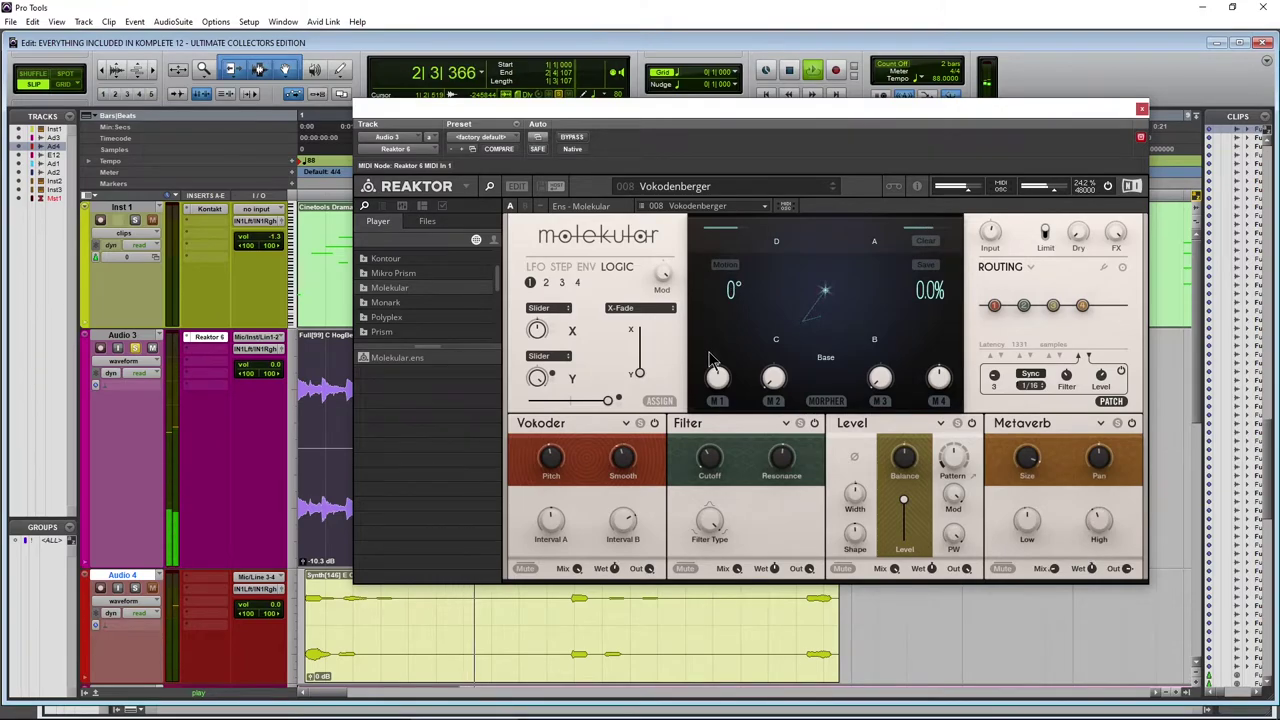
Load Molekular's Minority Doorway Chunkz preset and adjust its Mod amount.
left_click(703, 205)
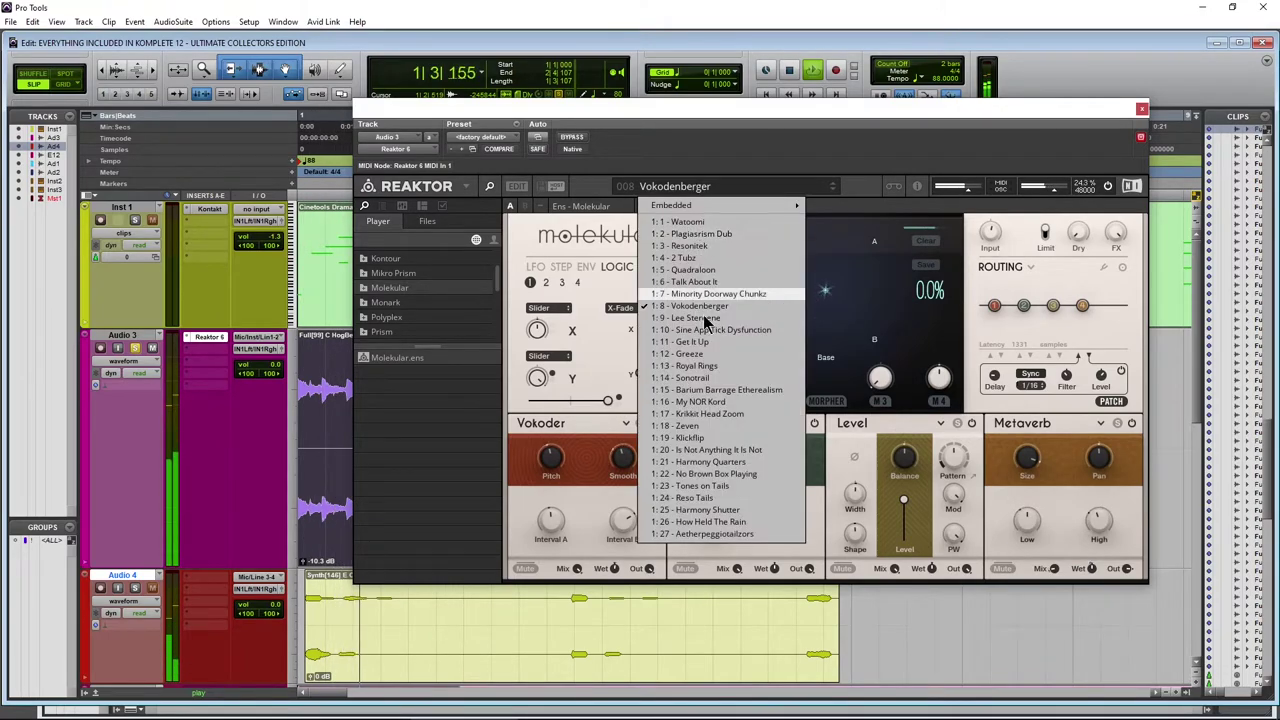
left_click(718, 294)
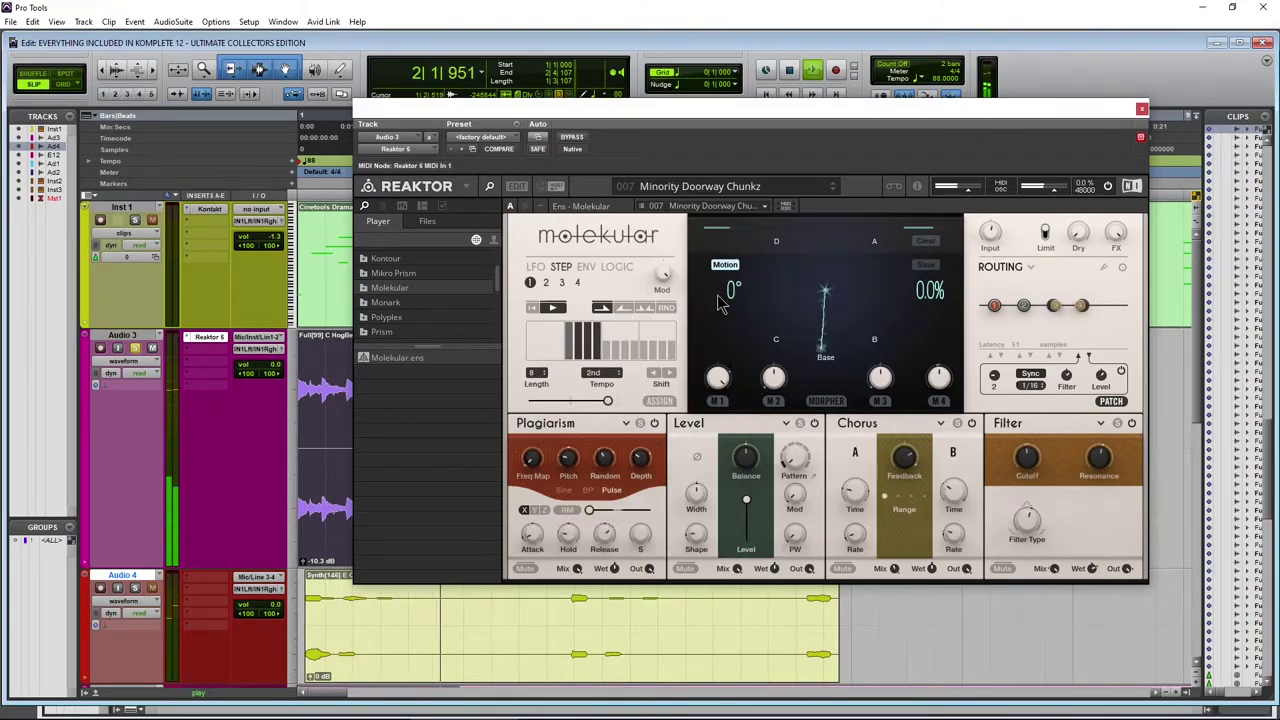
left_click_drag(663, 274, 663, 270)
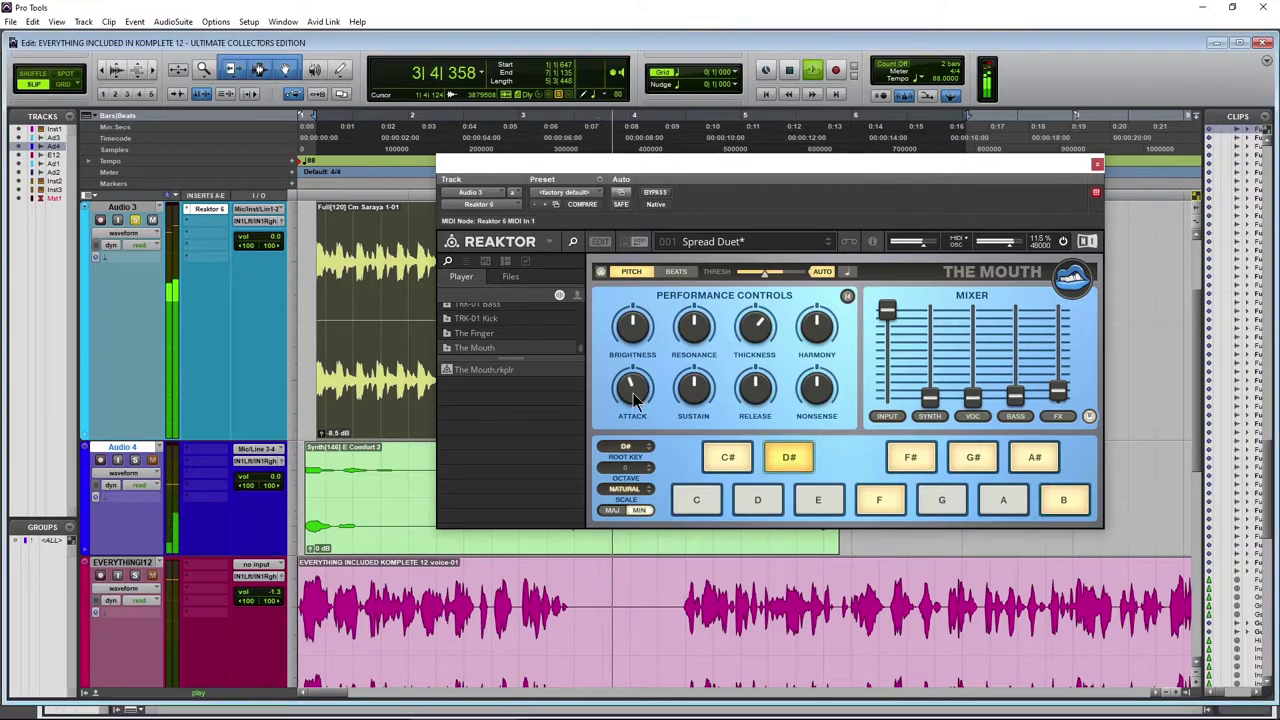
Adjust The Mouth's Attack and Harmony controls and raise its Bass, Voc and Synth mixer levels.
left_click_drag(630, 405, 630, 416)
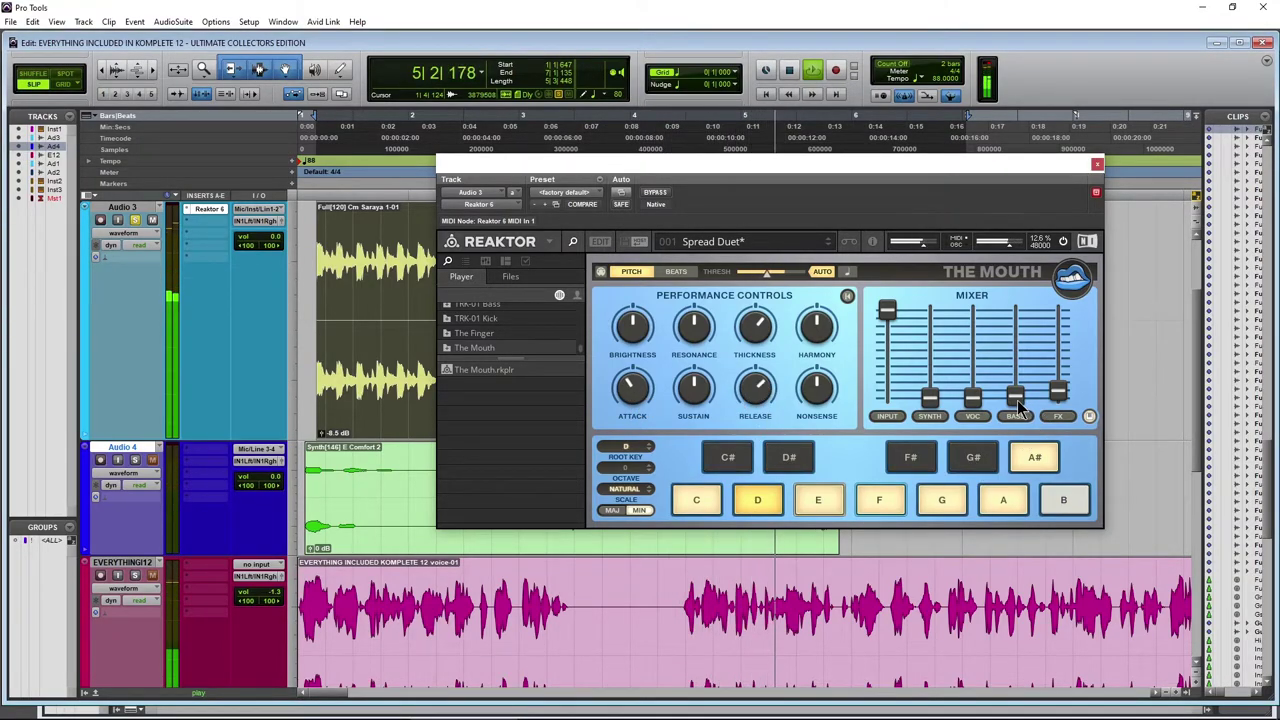
left_click_drag(1016, 382, 932, 382)
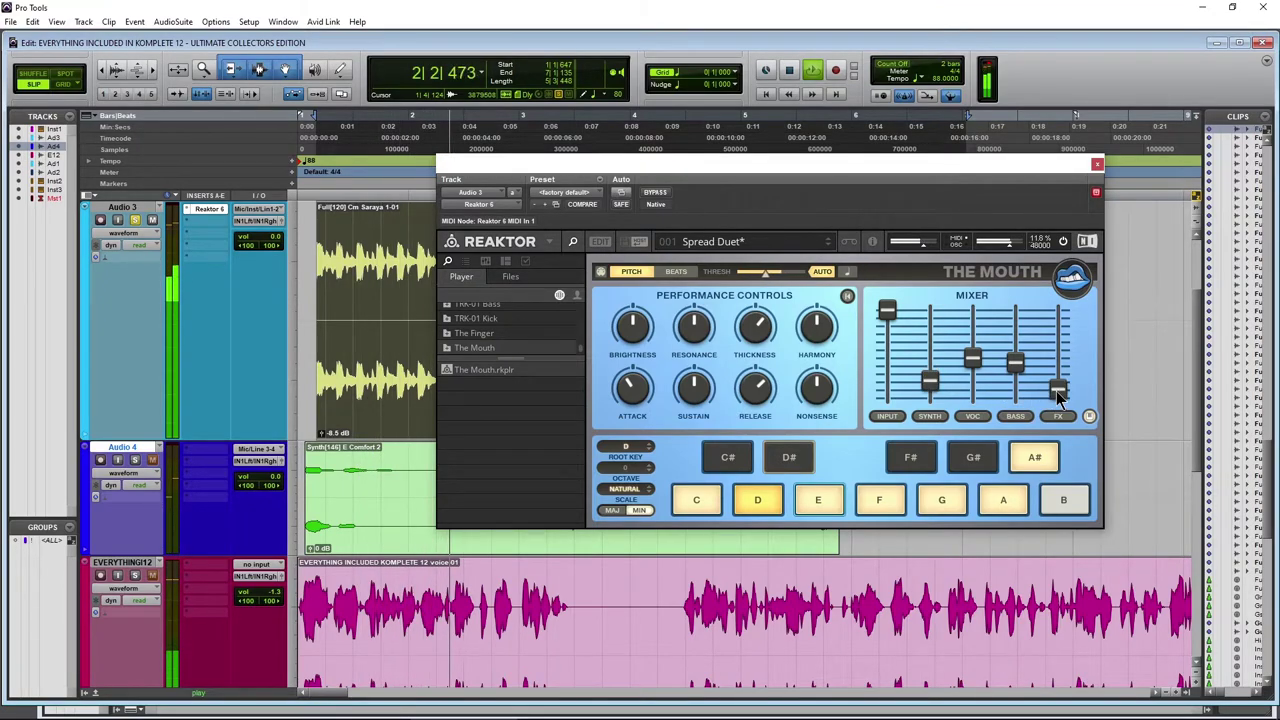
left_click_drag(822, 322, 822, 312)
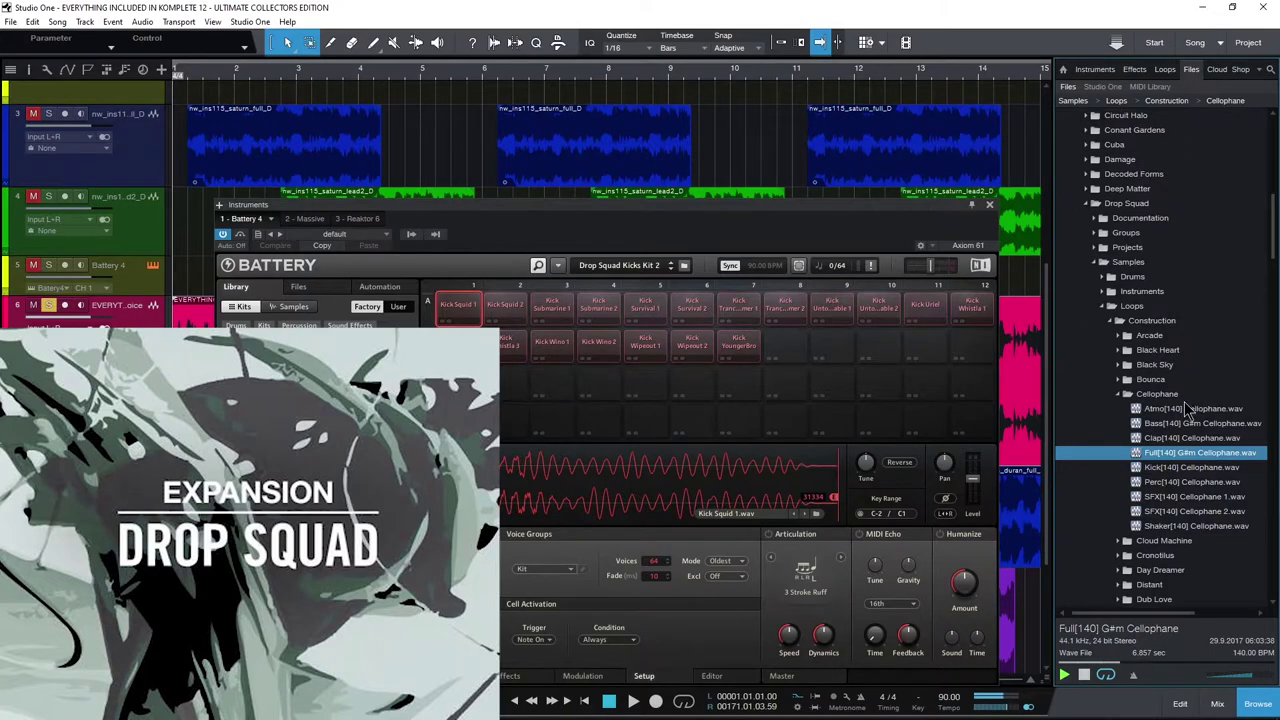
In Studio One, look through the Drop Squad expansion's Construction loop folders and bring Massive into view.
scroll(1180, 430, "up", 3)
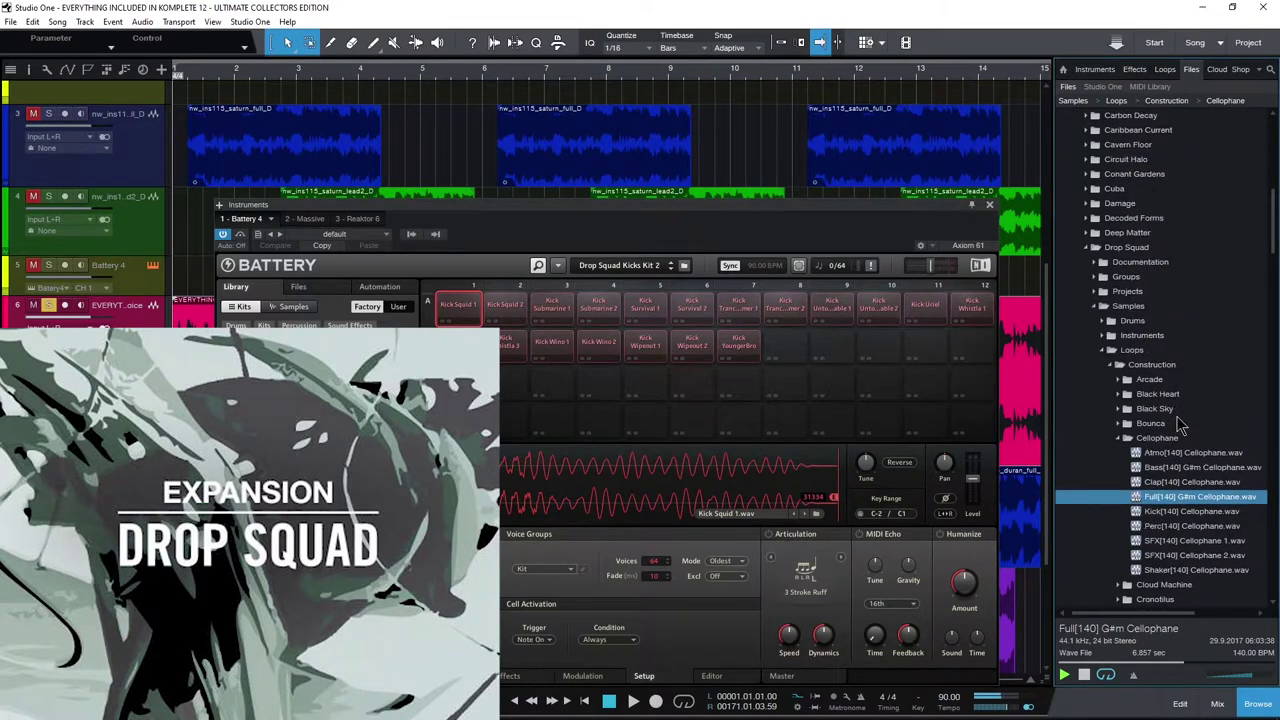
scroll(1140, 290, "down", 8)
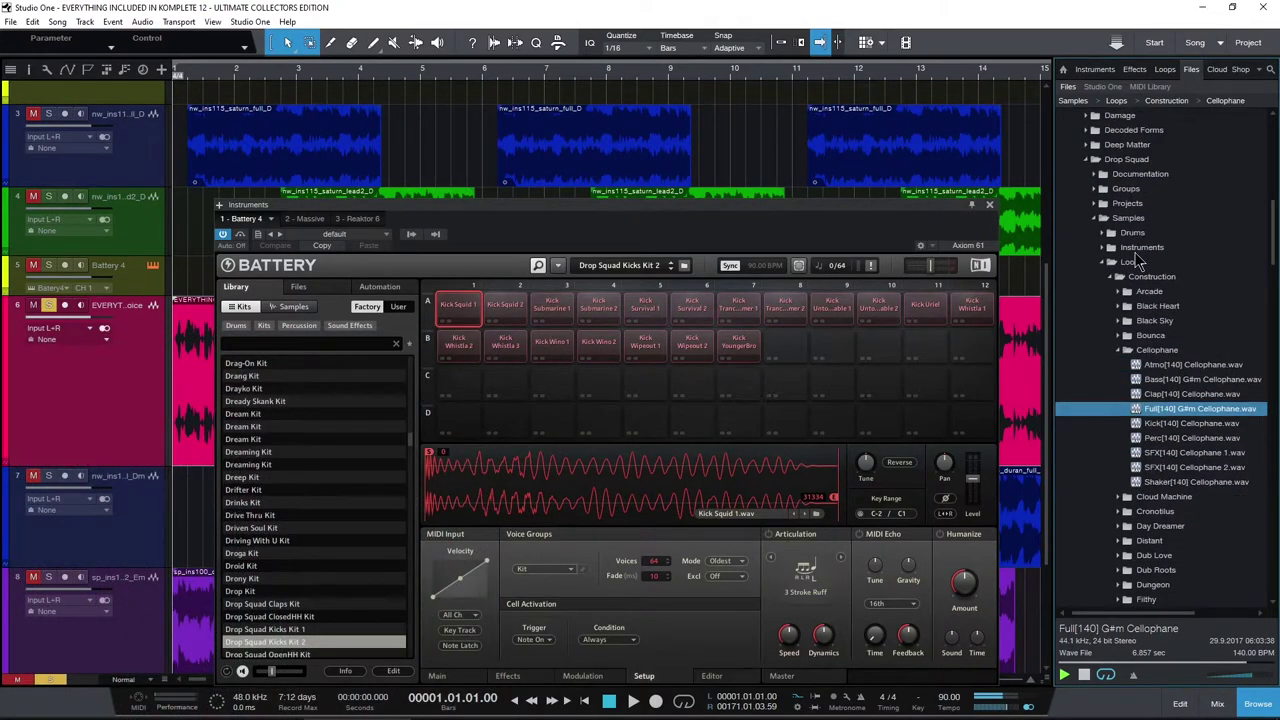
scroll(1170, 318, "down", 7)
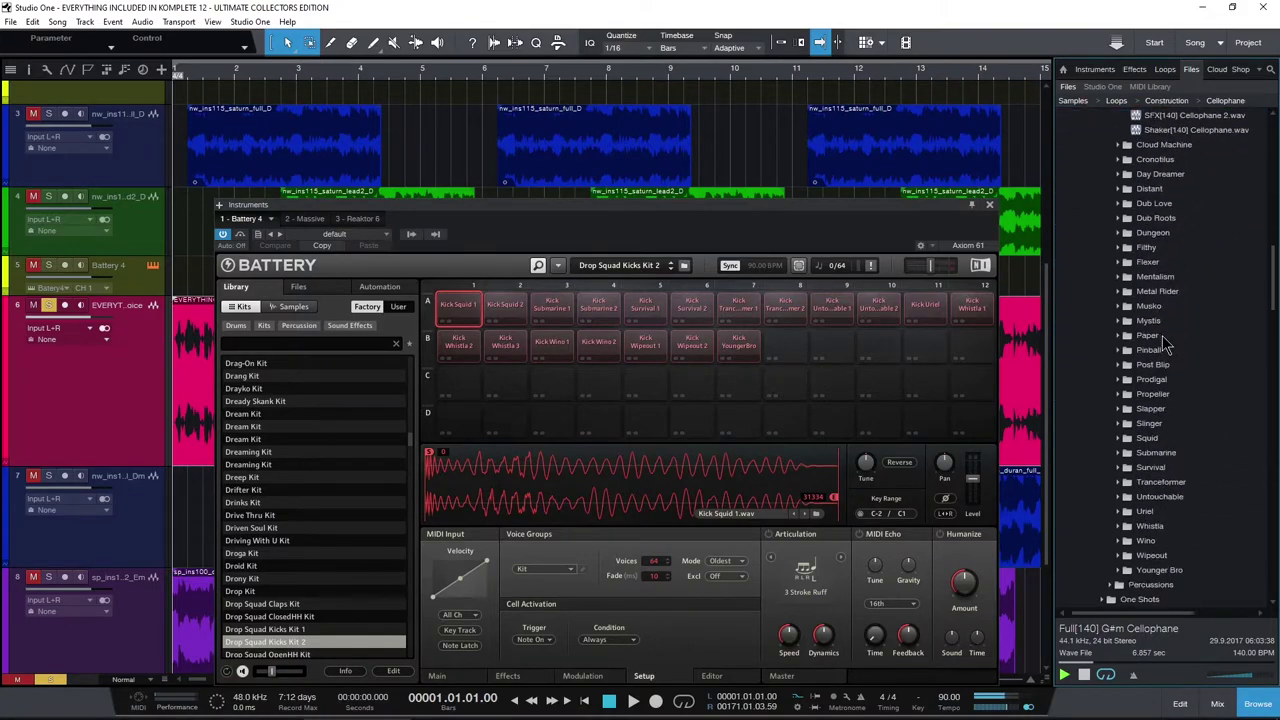
left_click(305, 219)
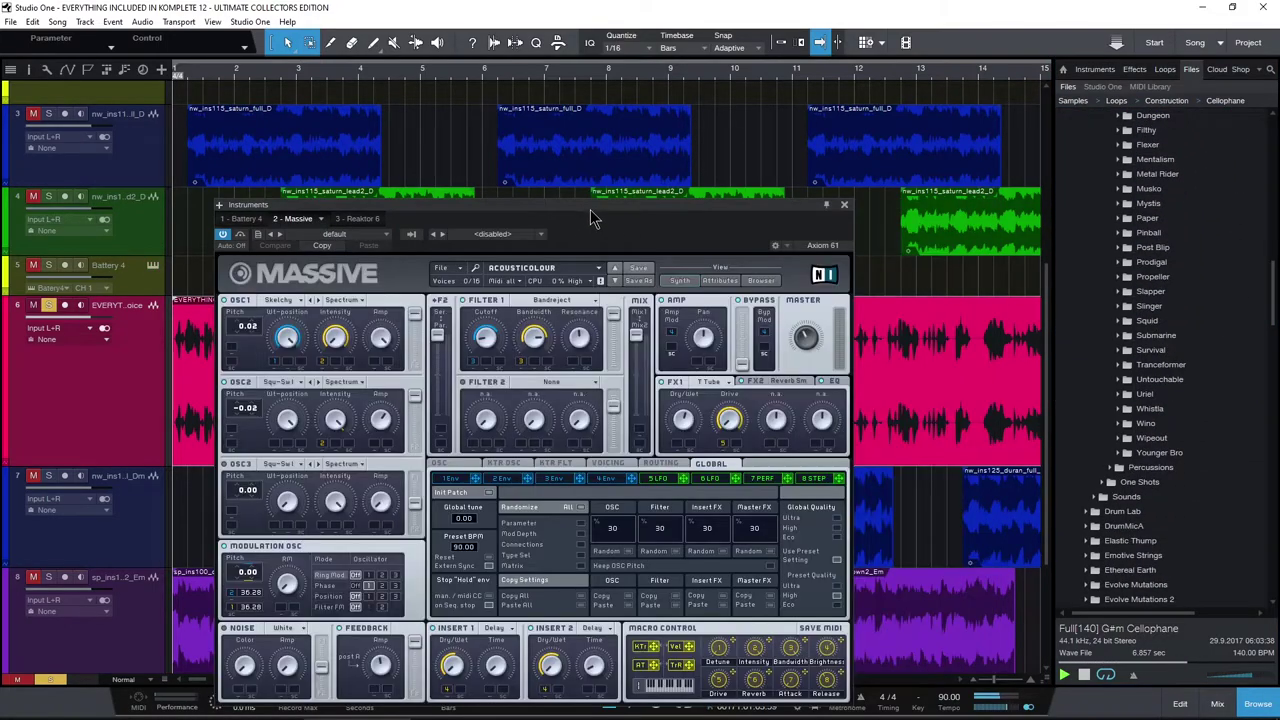
left_click_drag(590, 209, 676, 147)
Look through the Platinum Bounce expansion's instrument samples and Construction loop kits.
scroll(1090, 360, "down", 2)
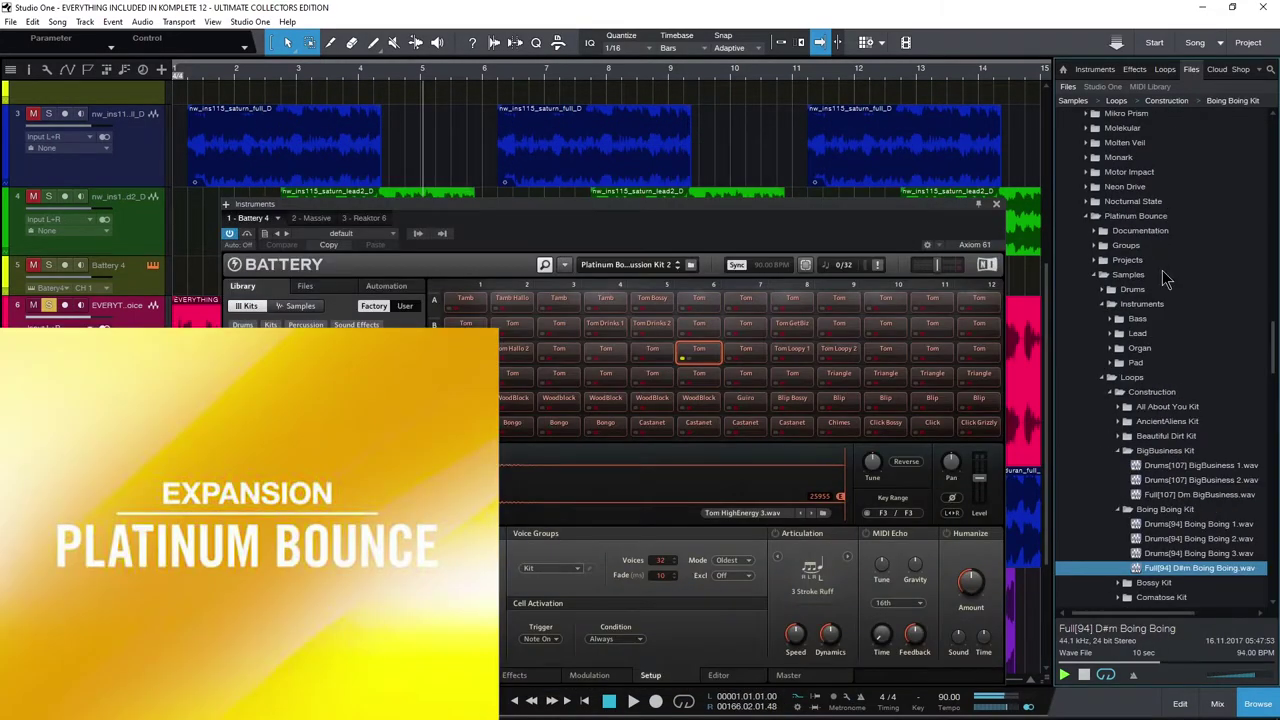
scroll(1170, 285, "down", 4)
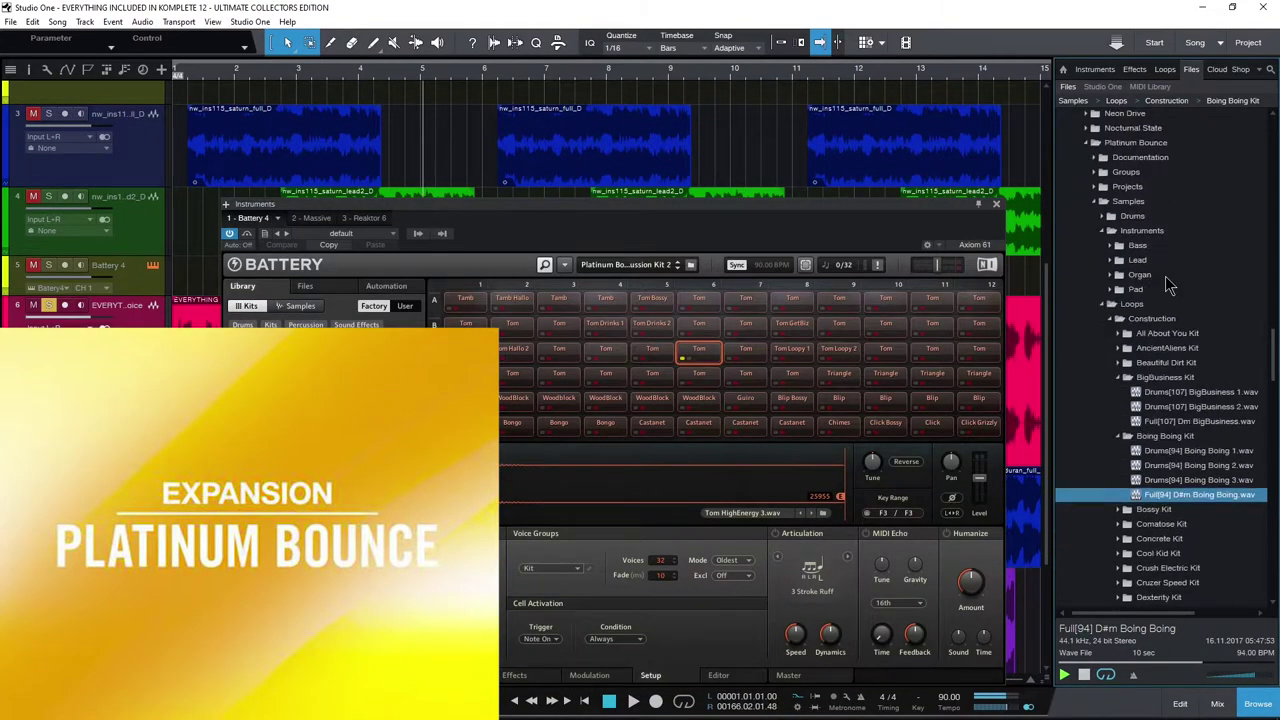
scroll(1165, 285, "down", 4)
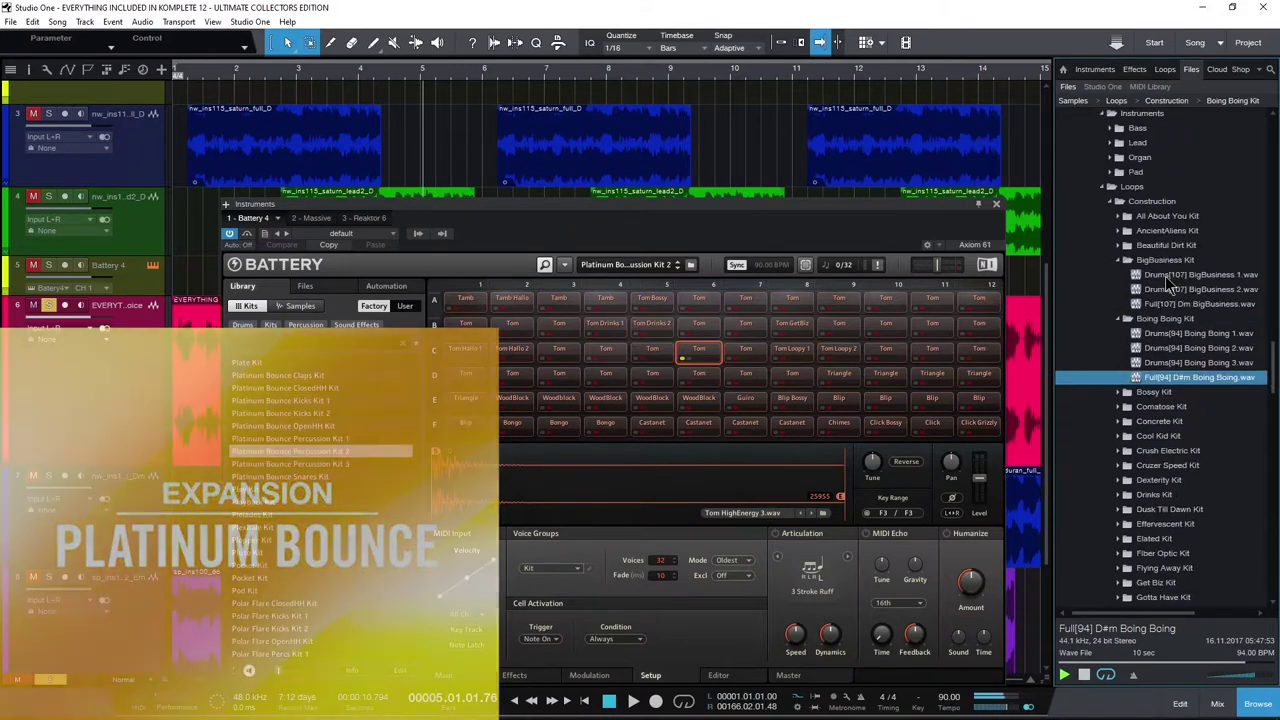
scroll(1168, 290, "down", 7)
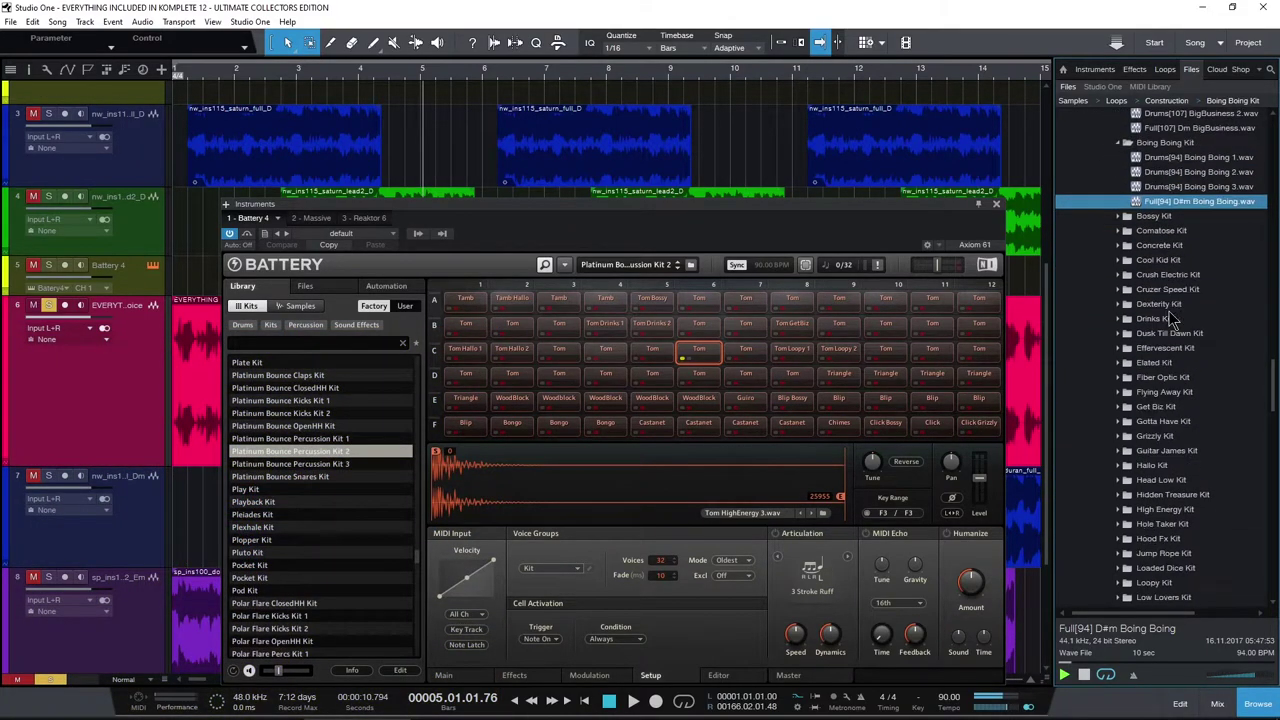
scroll(1172, 318, "down", 8)
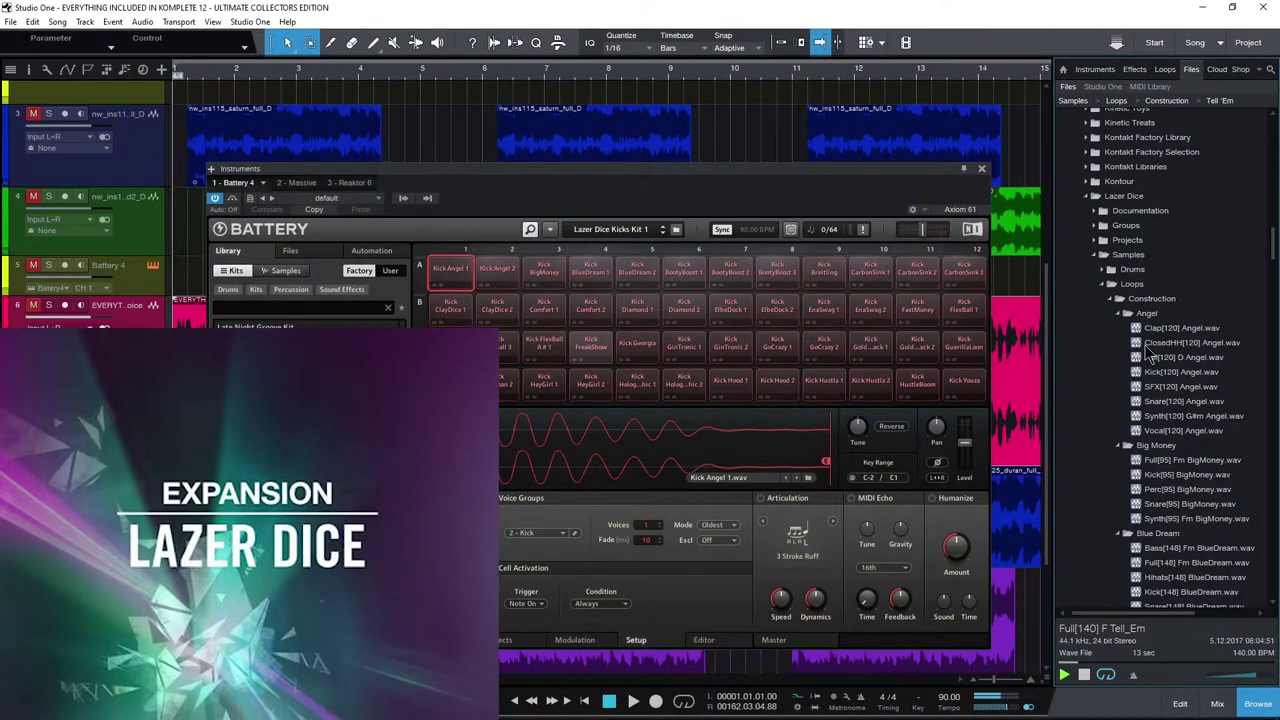
Look through the Lazer Dice expansion's Construction loops from Angel to Georgia, and switch from Battery 4 to Massive.
scroll(1163, 352, "up", 1)
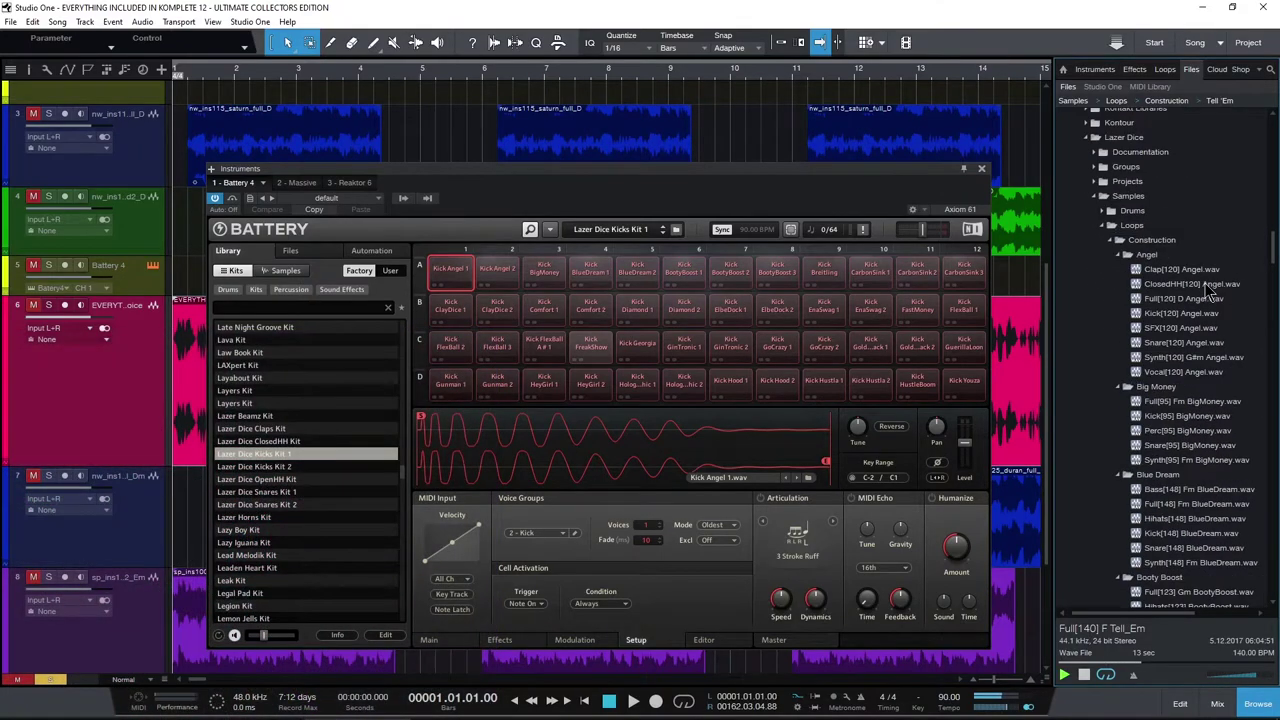
scroll(1200, 270, "down", 12)
scroll(1206, 288, "down", 17)
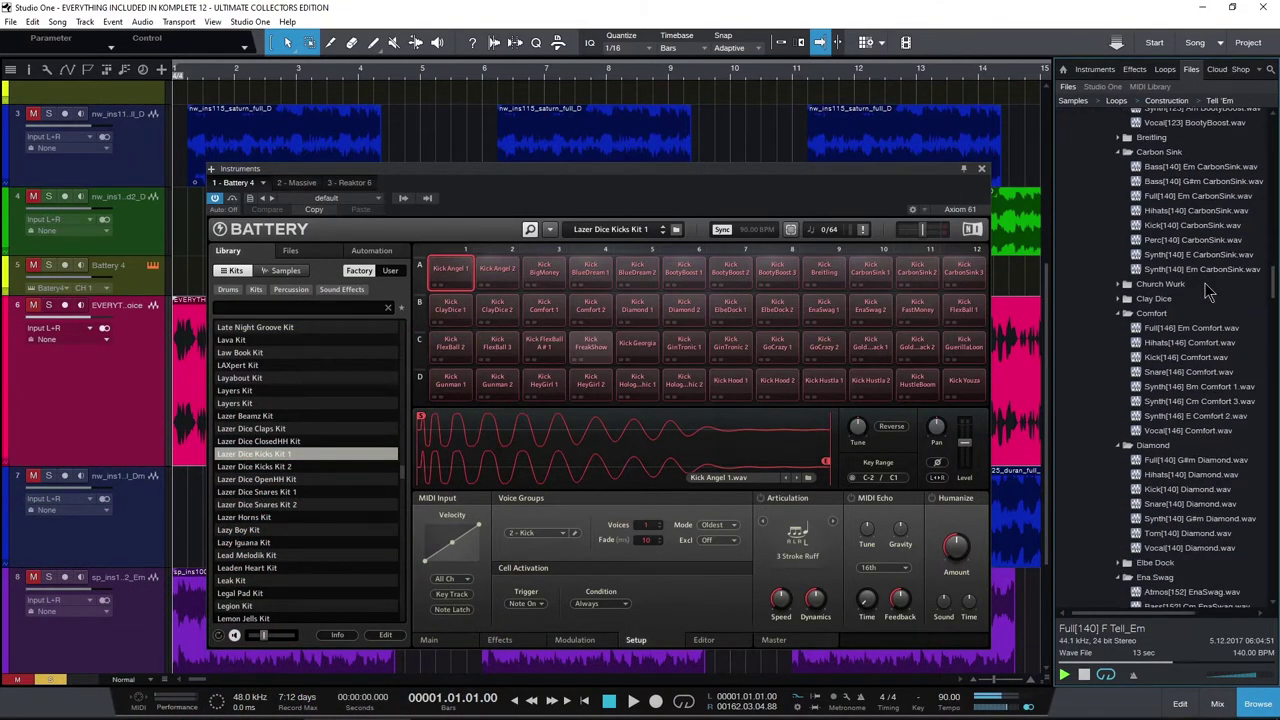
scroll(1206, 290, "down", 9)
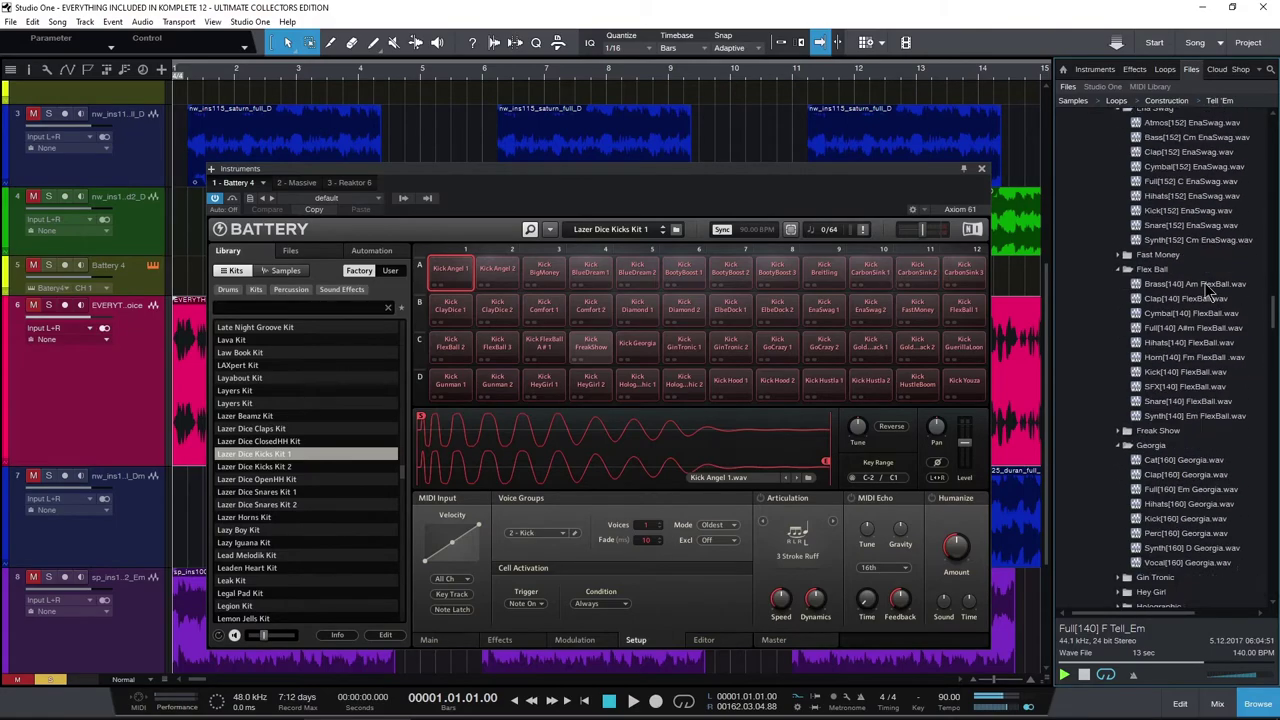
left_click(303, 184)
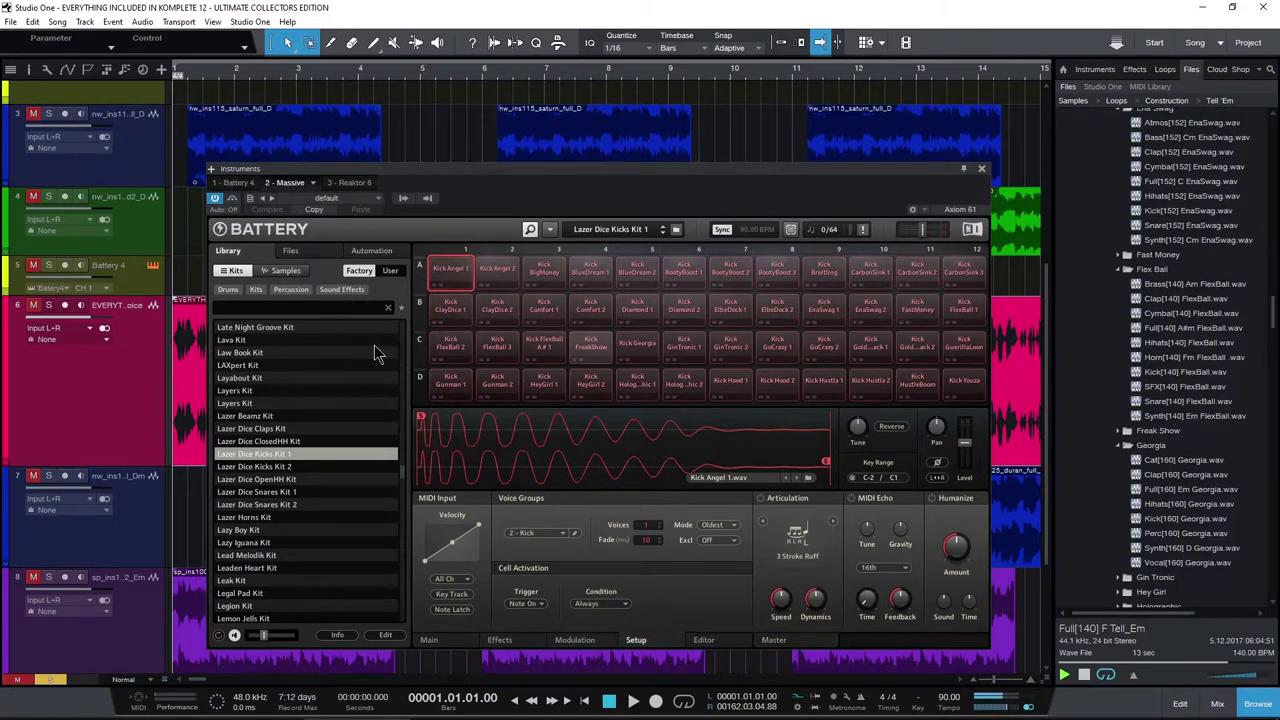
left_click_drag(622, 174, 663, 151)
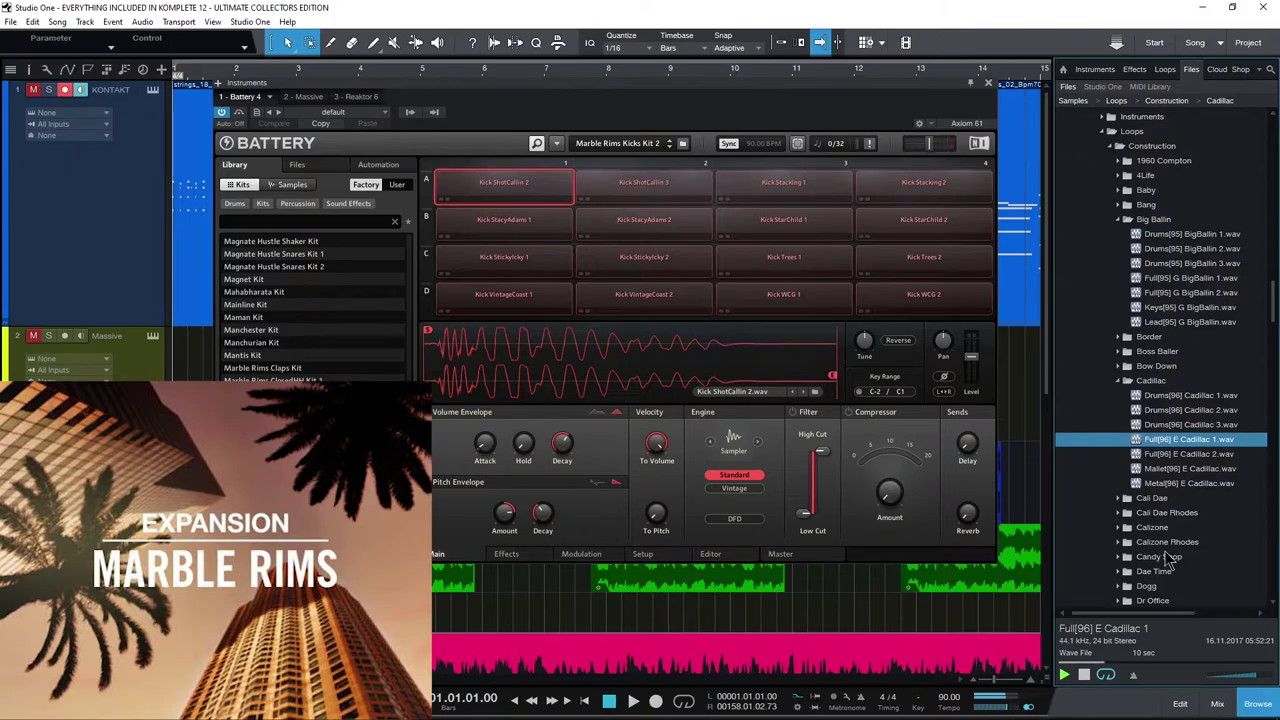
Look through the Marble Rims expansion's folders and its Construction loops.
scroll(1185, 510, "up", 4)
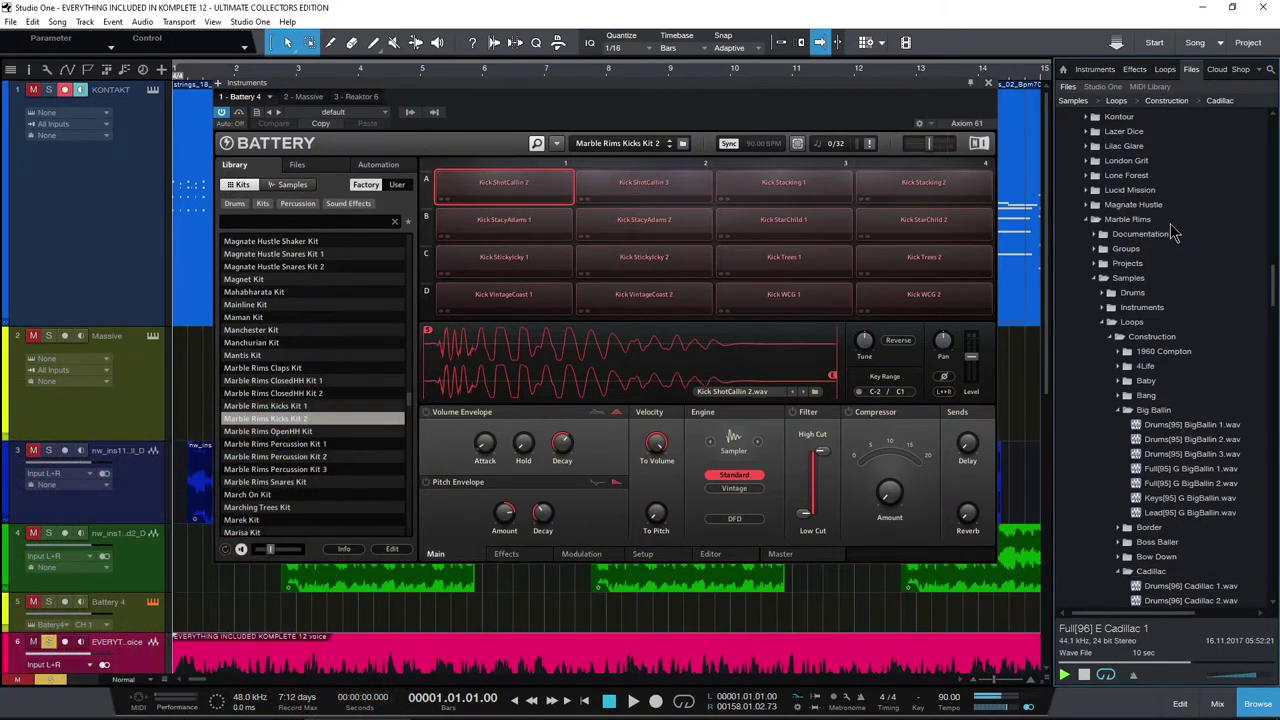
scroll(1200, 335, "down", 2)
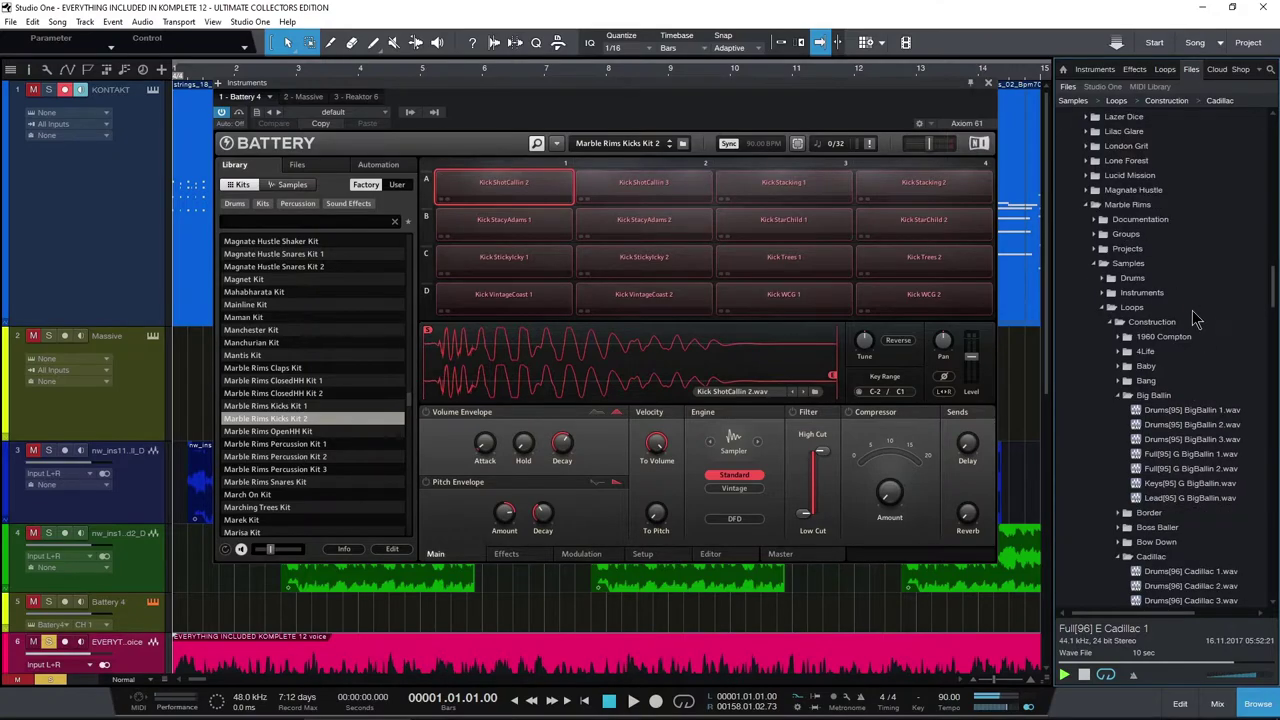
scroll(1188, 296, "down", 3)
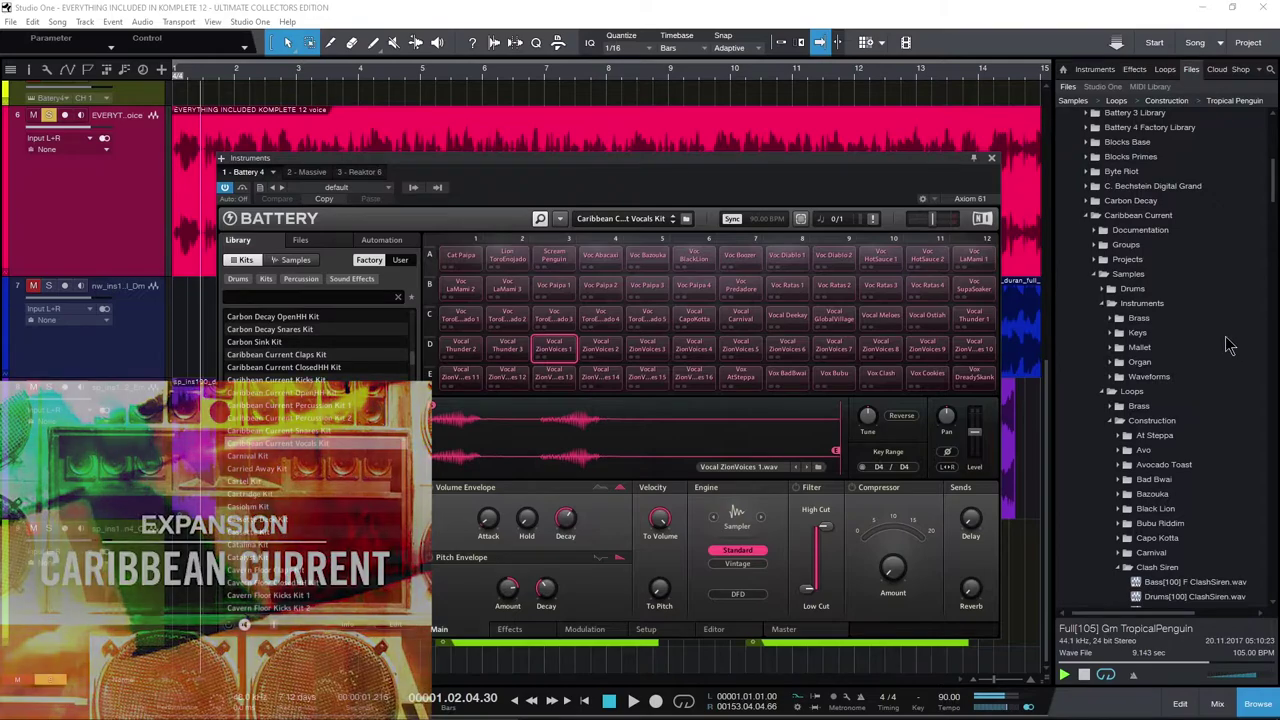
Look through the Caribbean Current expansion's Construction loops and switch from Battery 4 to Massive.
scroll(1230, 345, "down", 3)
scroll(1205, 332, "down", 8)
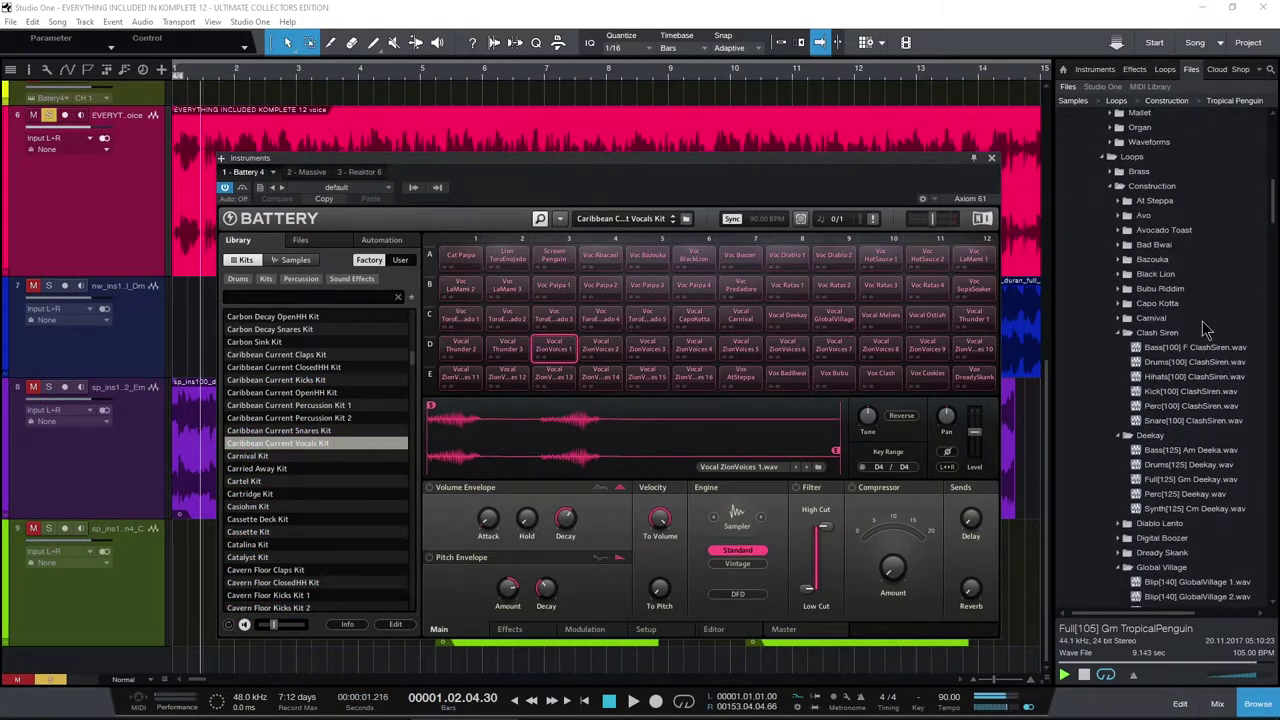
scroll(1165, 398, "down", 3)
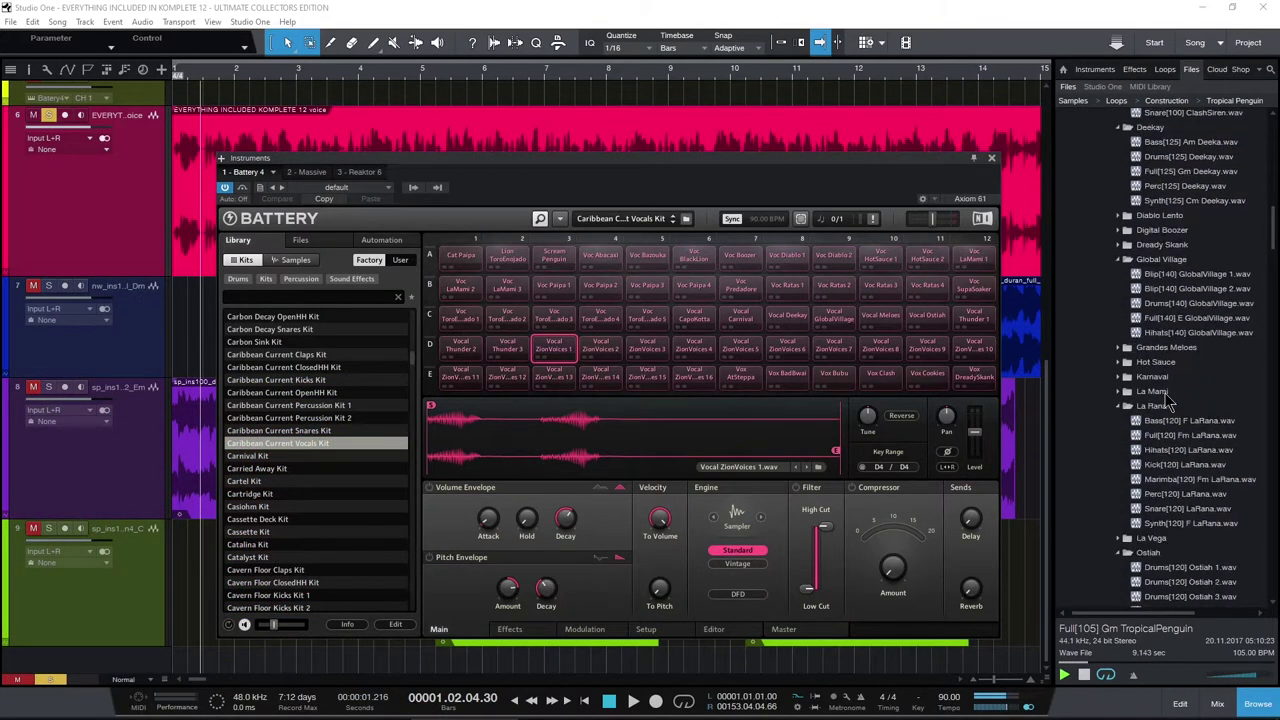
left_click(328, 173)
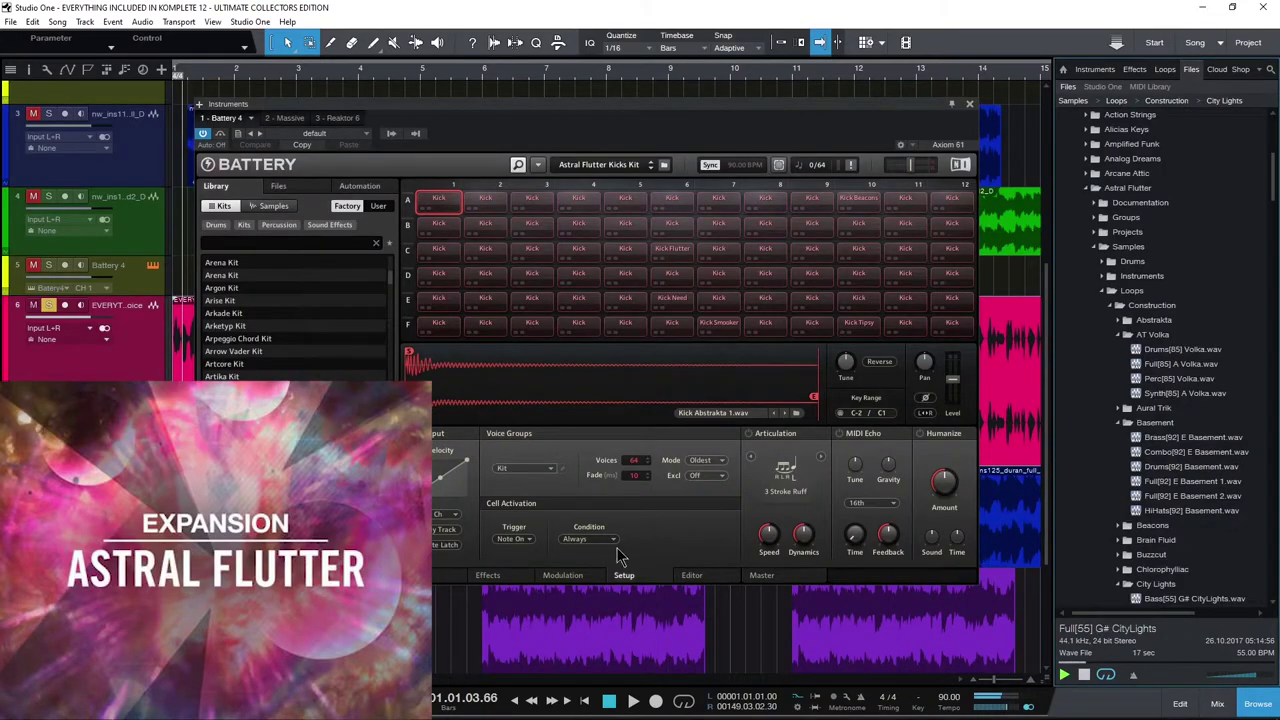
Look through the Astral Flutter expansion's Construction loop folders, and bring Massive into view.
left_click_drag(600, 112, 606, 128)
scroll(1137, 237, "up", 1)
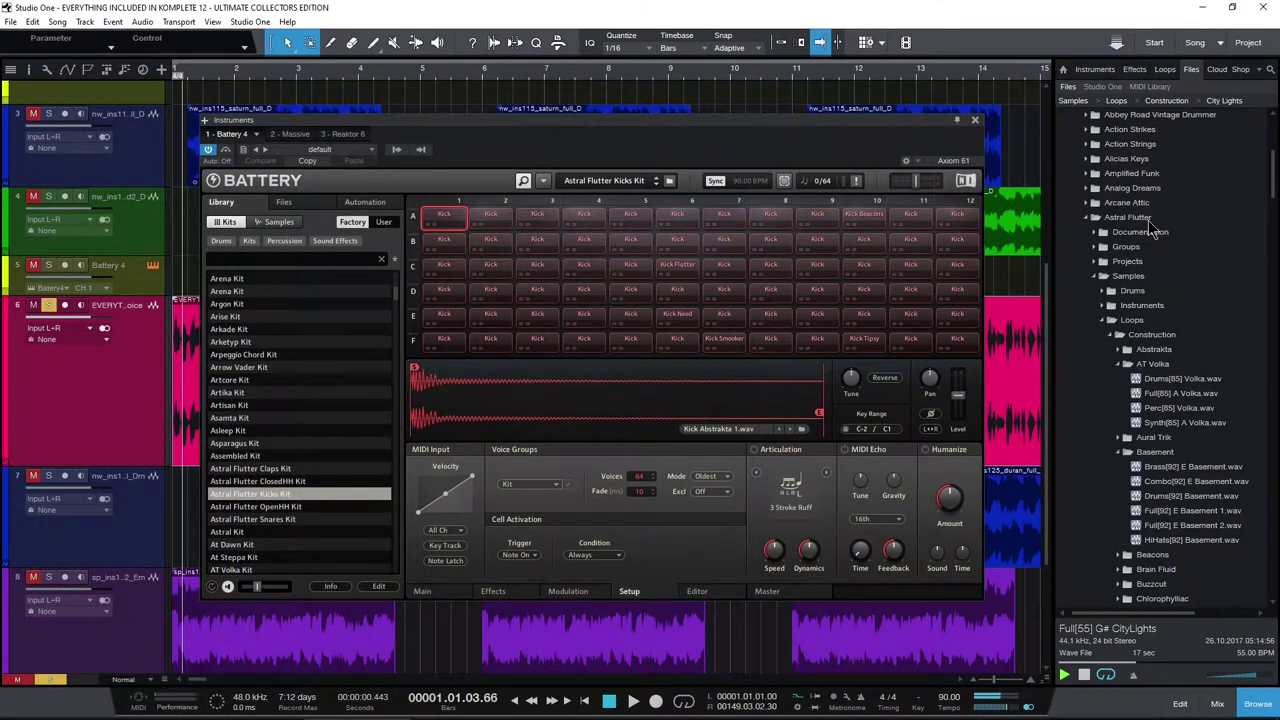
scroll(1150, 228, "down", 5)
scroll(1166, 277, "down", 6)
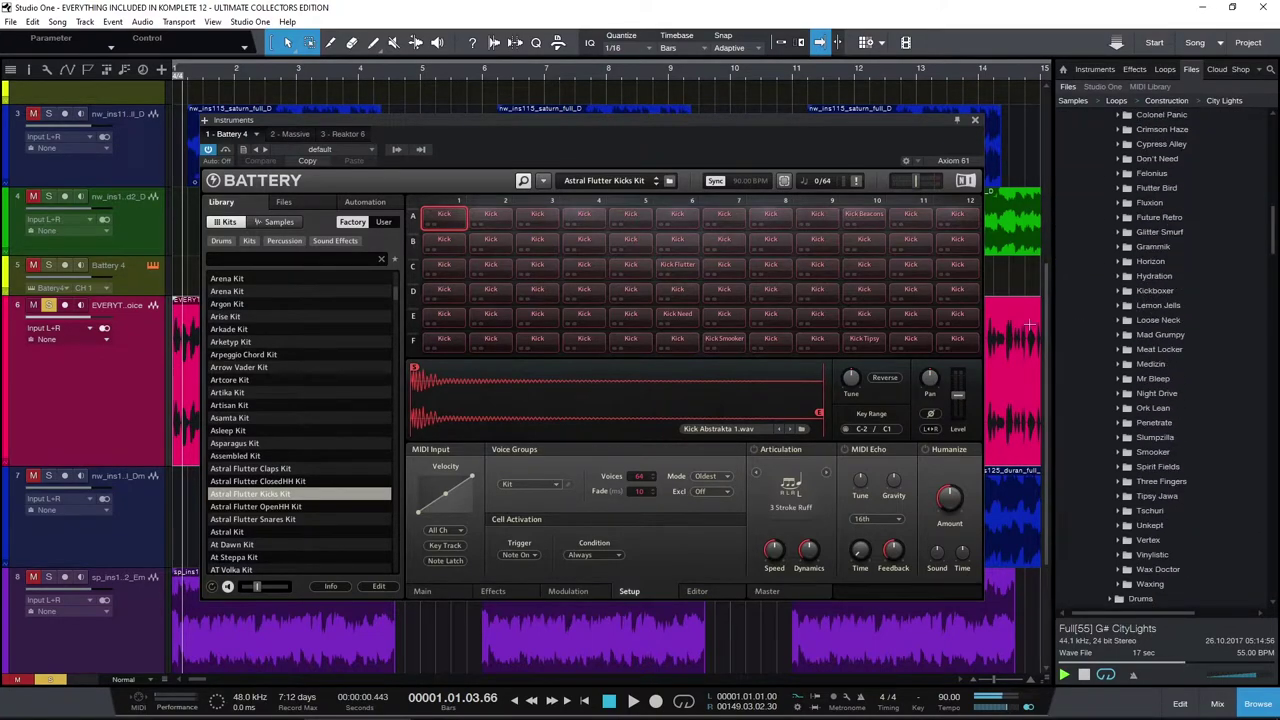
left_click(287, 135)
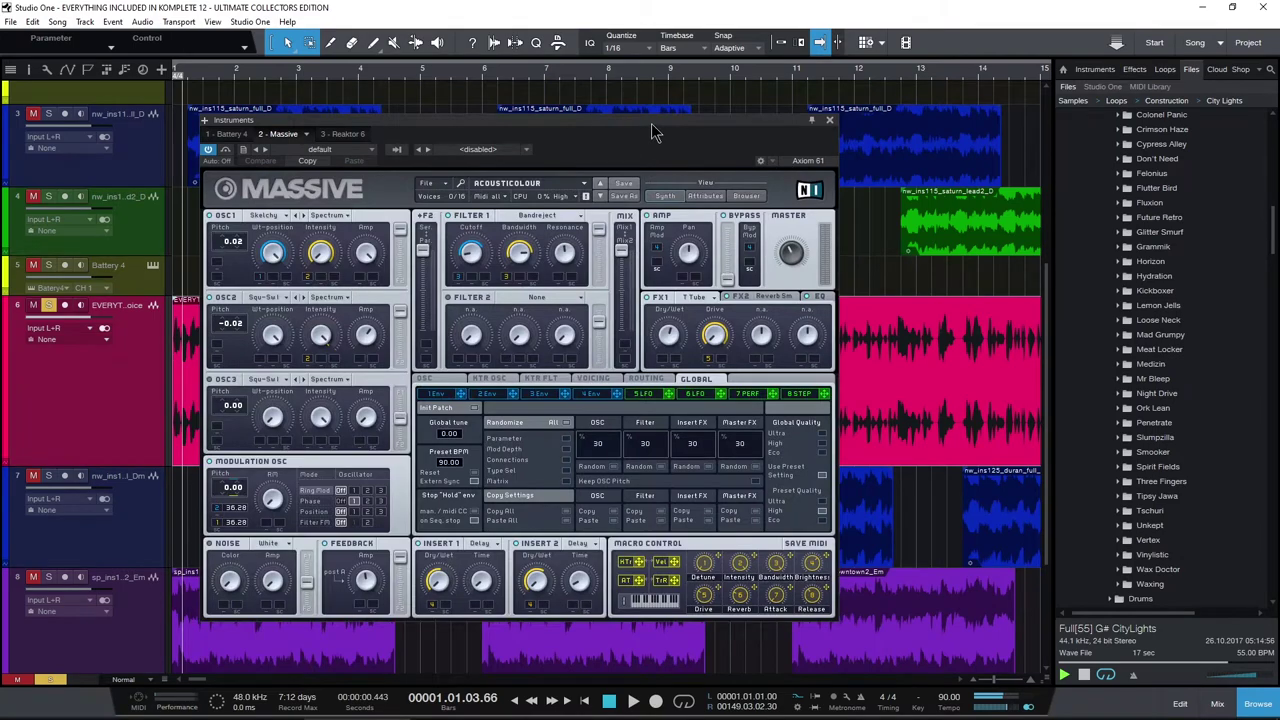
left_click_drag(651, 131, 701, 143)
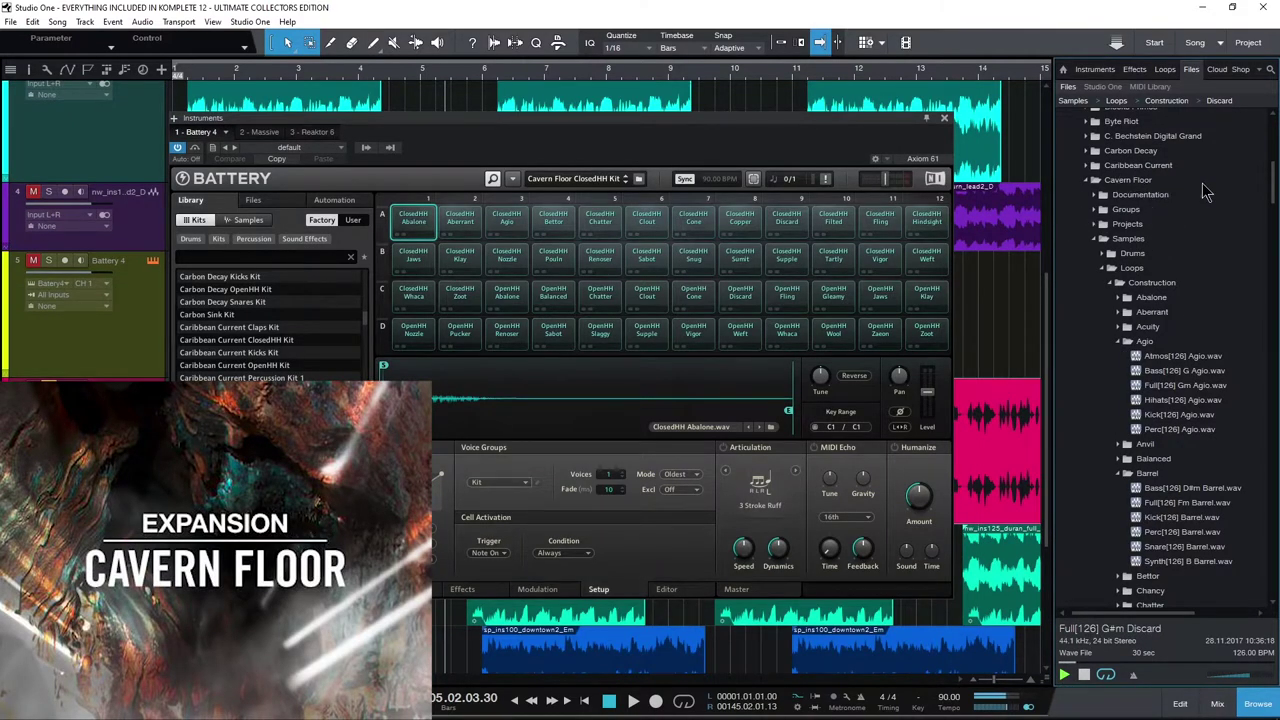
Look through the Cavern Floor expansion's Construction loops, and switch from Battery 4 through Massive to Reaktor 6.
scroll(1274, 192, "down", 2)
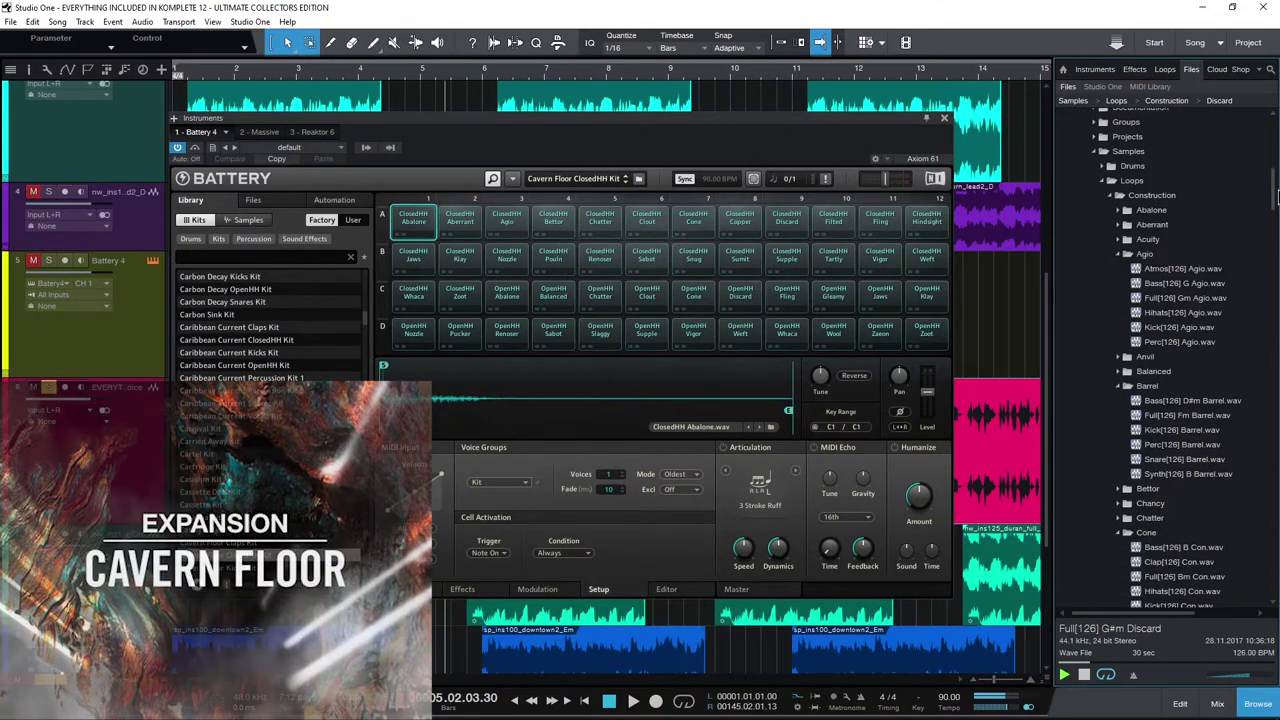
scroll(1274, 196, "down", 5)
scroll(1274, 200, "down", 6)
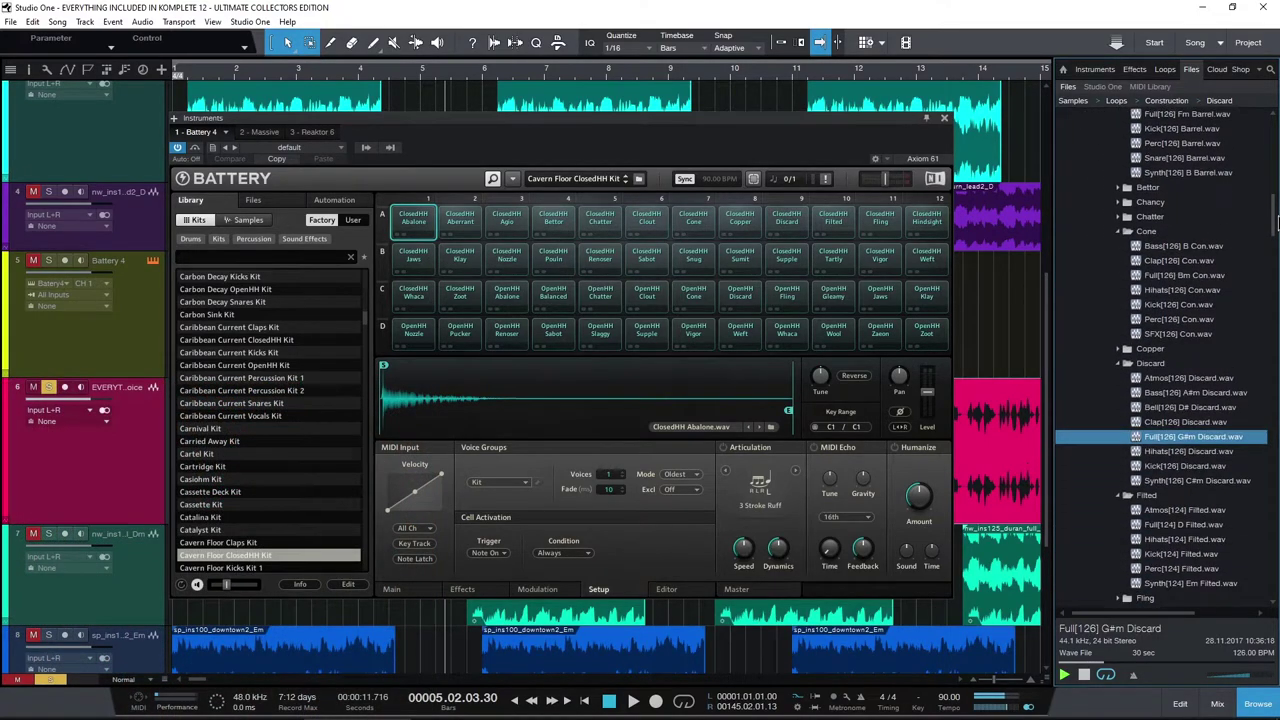
scroll(1276, 242, "down", 8)
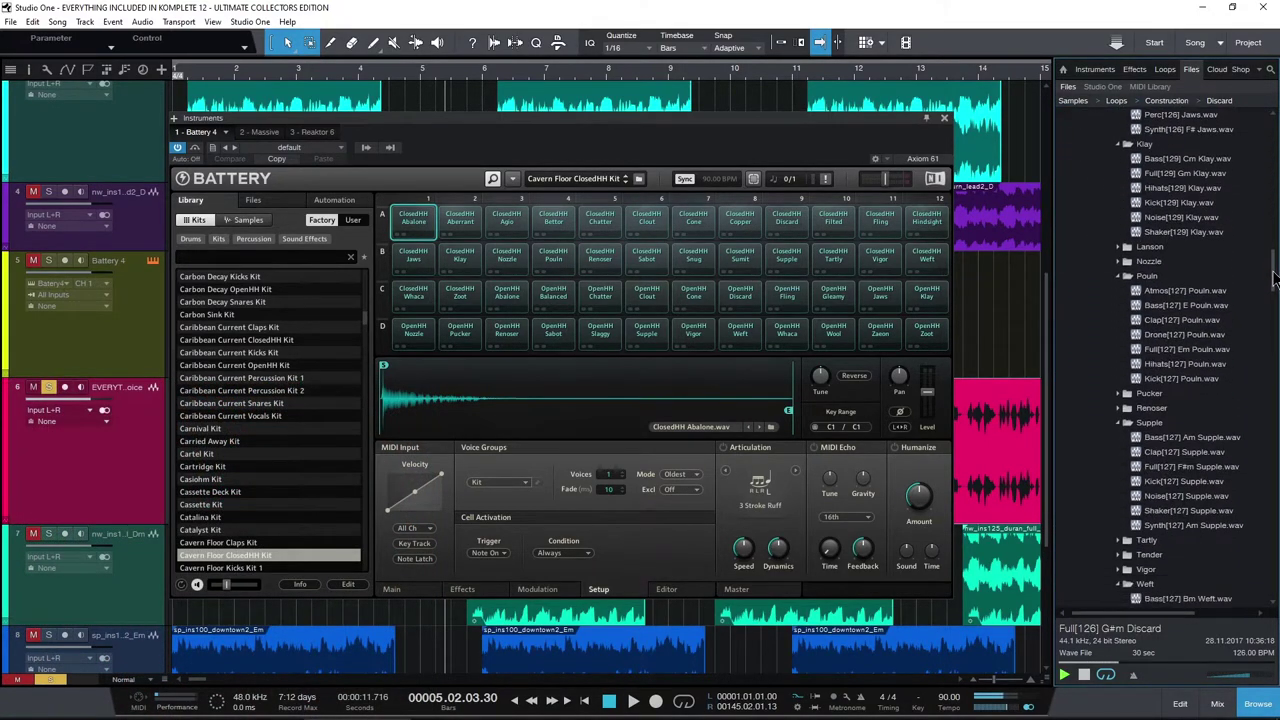
left_click(261, 137)
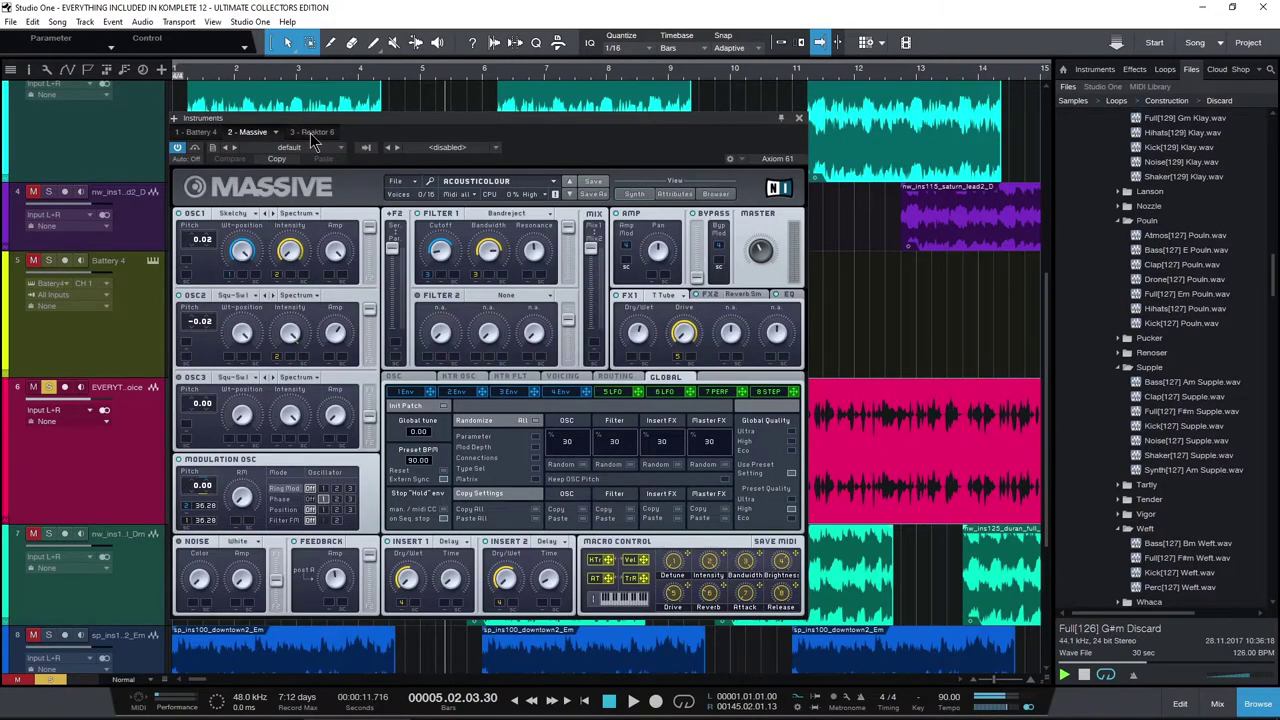
left_click(312, 134)
left_click_drag(422, 128, 474, 211)
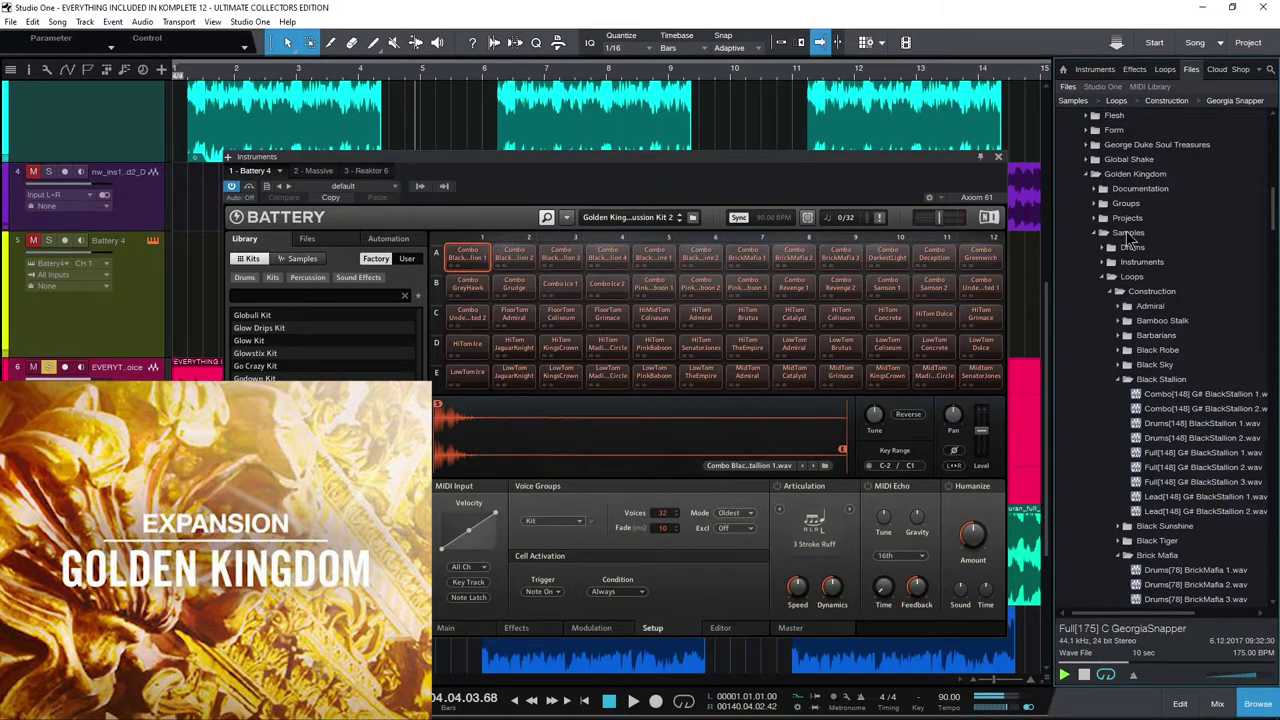
Look through the Golden Kingdom expansion's Construction loops to the Georgia Snapper folder and beyond, and bring Massive into view.
scroll(1130, 238, "up", 1)
scroll(1159, 221, "down", 3)
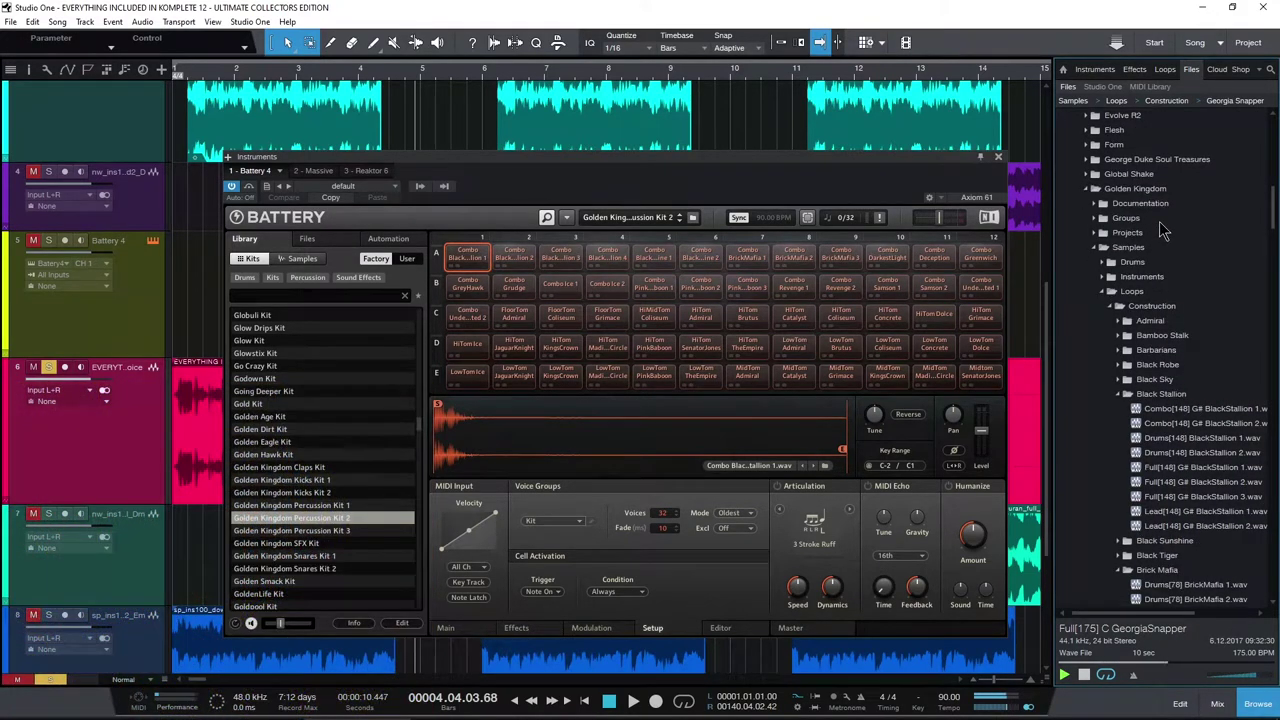
left_click_drag(1274, 232, 1275, 282)
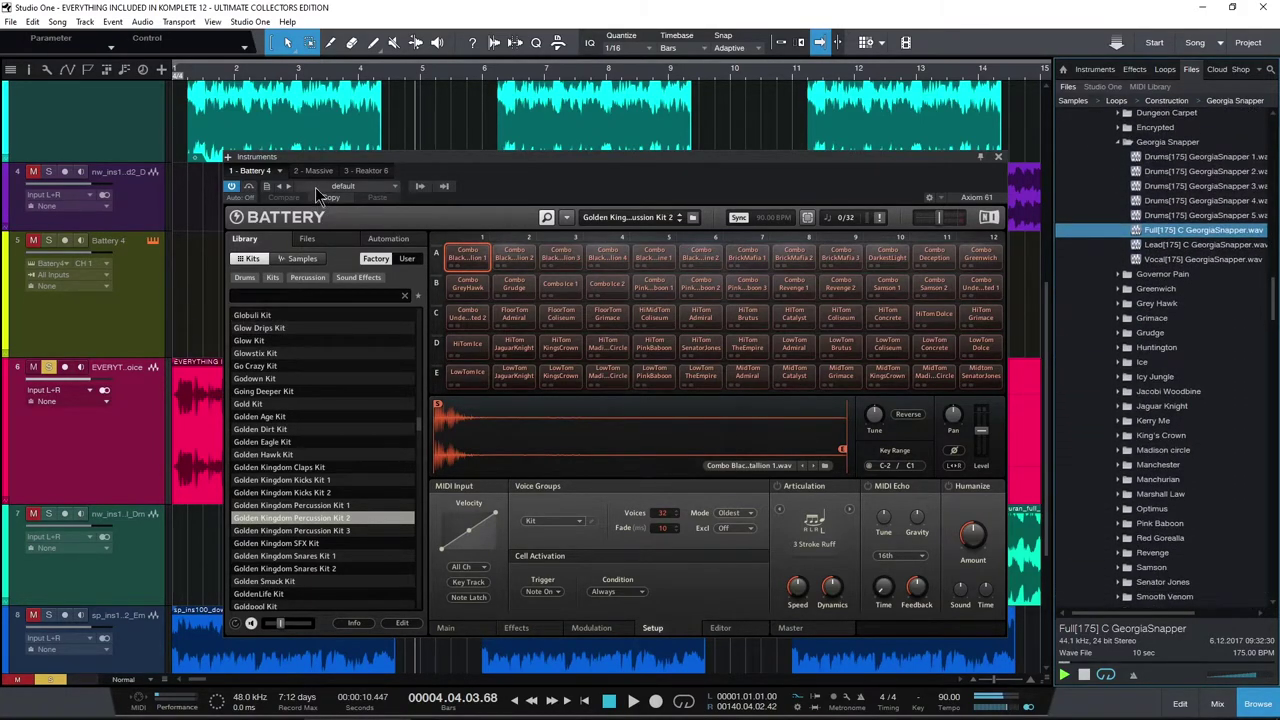
left_click(314, 172)
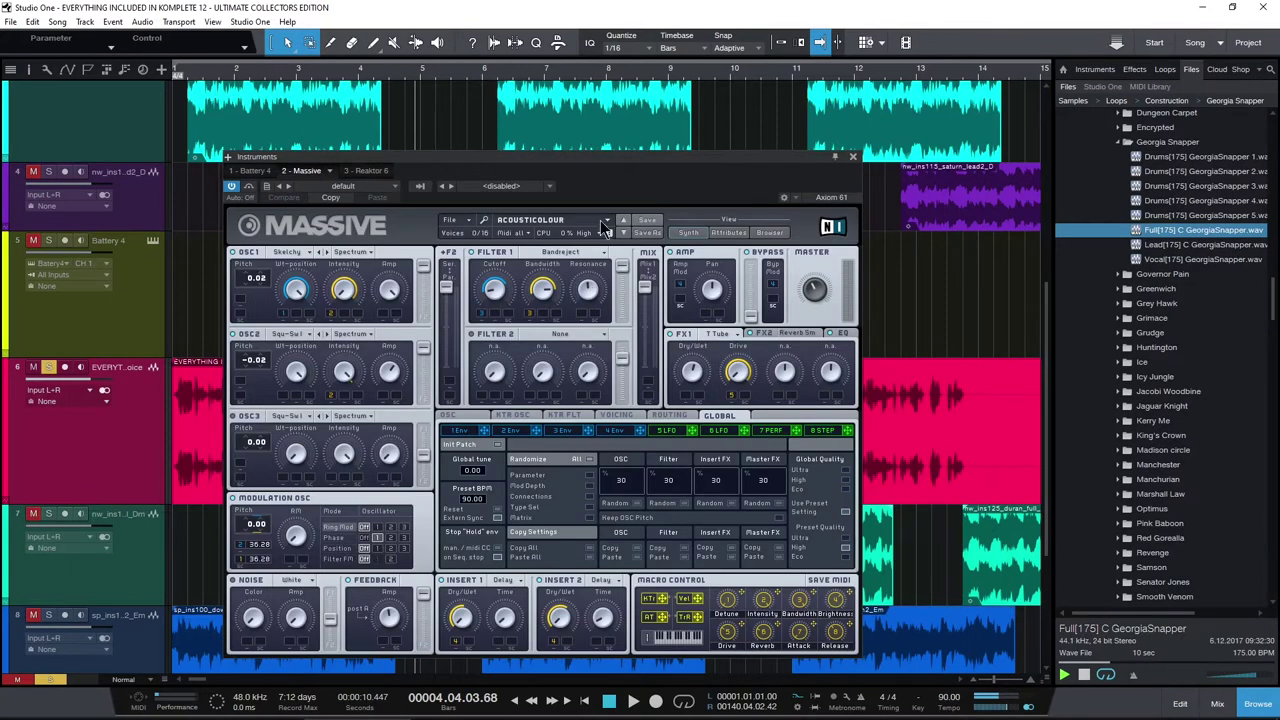
left_click_drag(597, 173, 636, 170)
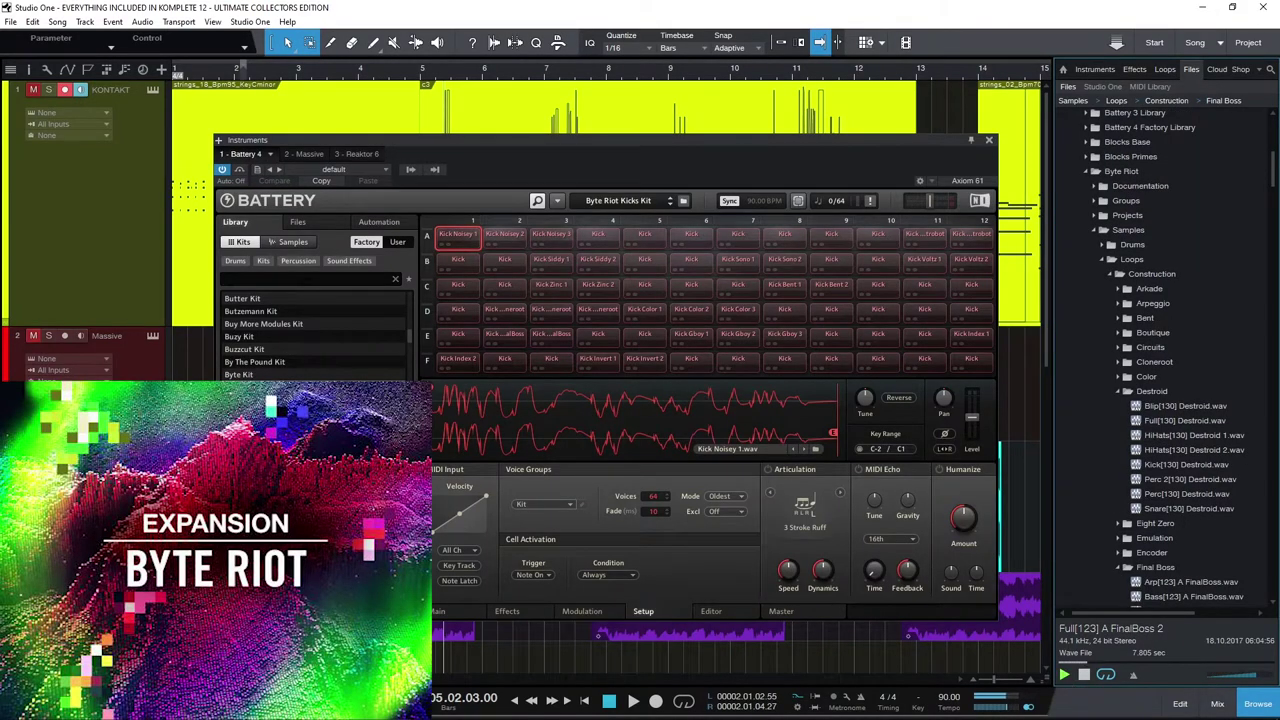
Look through the Byte Riot expansion's Construction loops and audition Full[96] C GBoy 2.wav and Full[96] C GBoy 1.wav.
left_click_drag(633, 142, 627, 149)
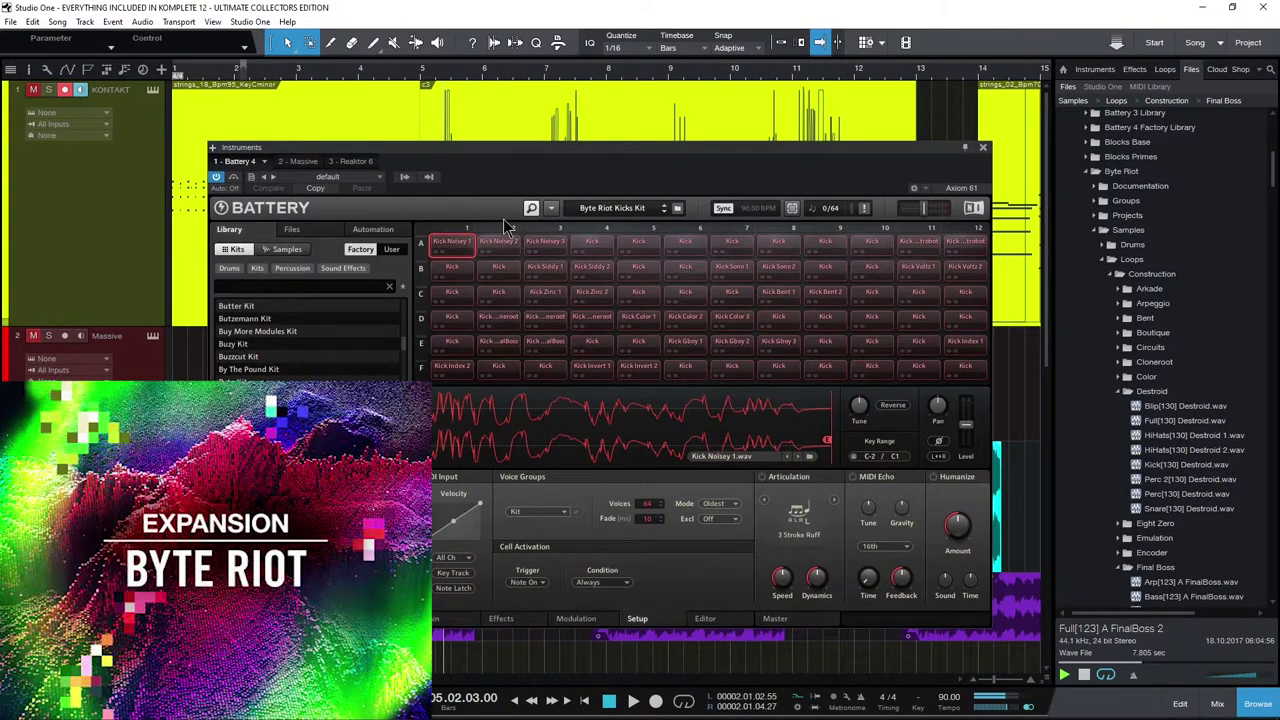
scroll(1090, 338, "down", 2)
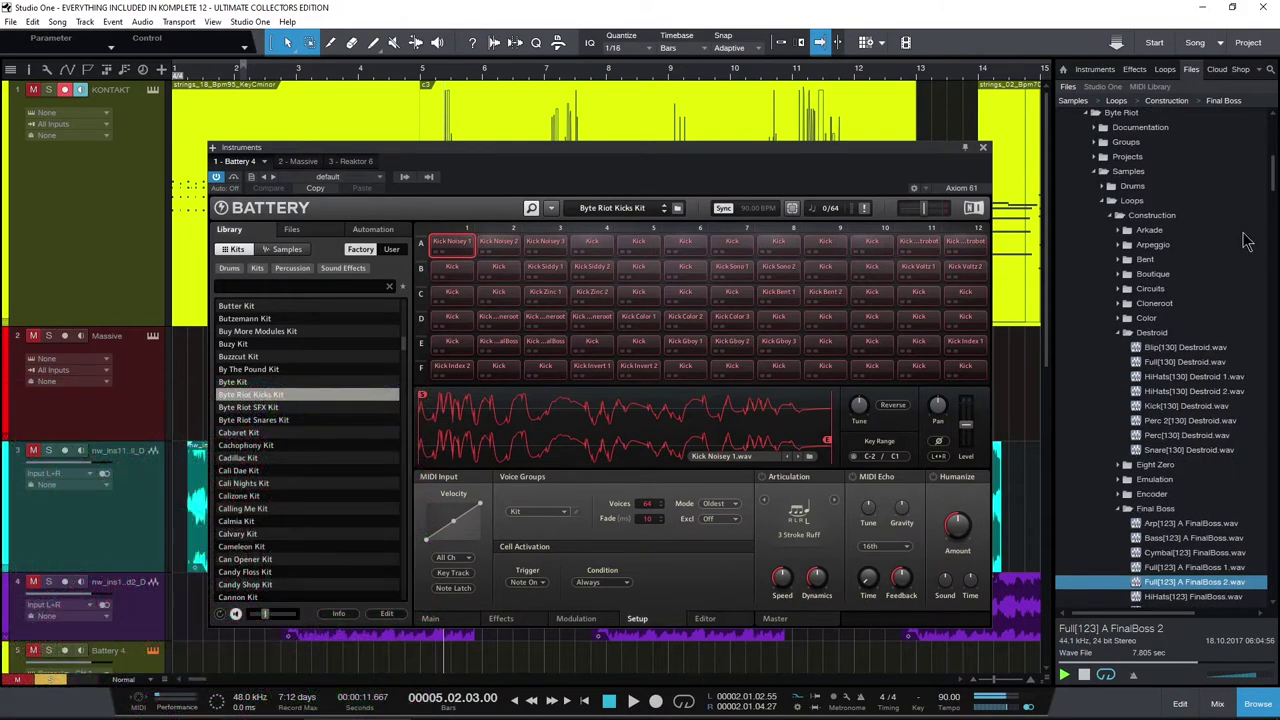
left_click_drag(1275, 180, 1275, 214)
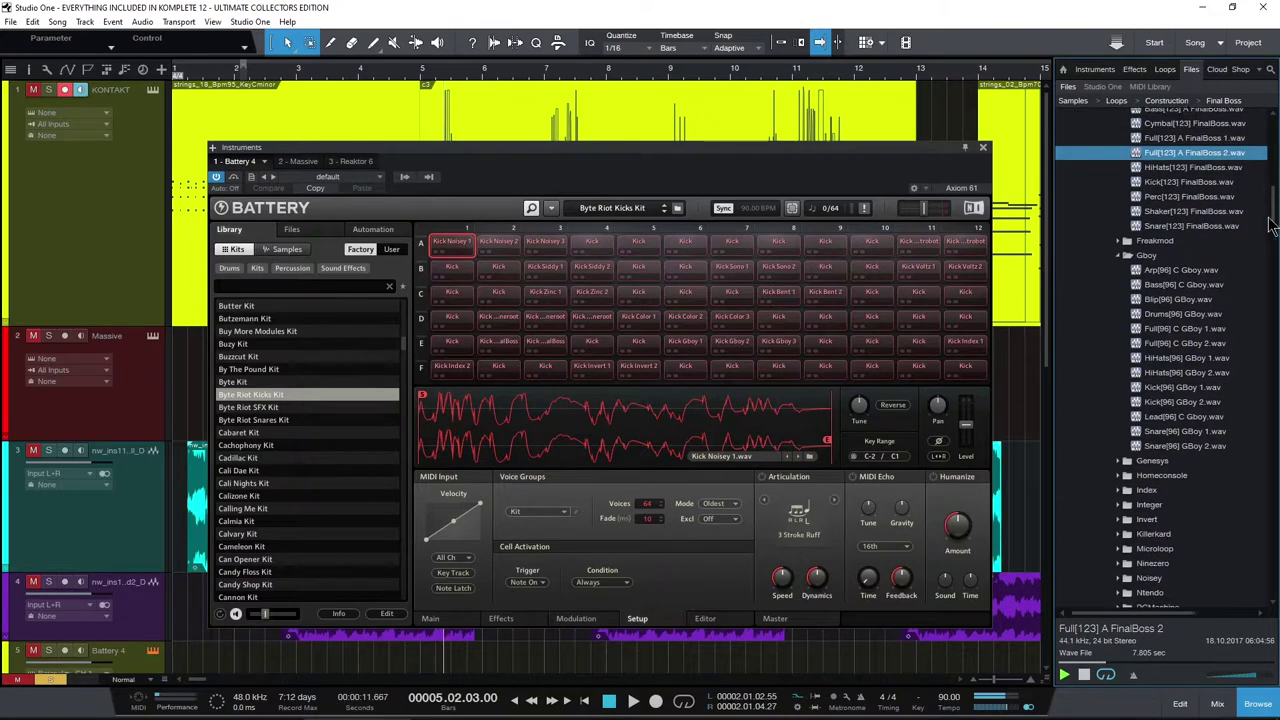
left_click(1140, 344)
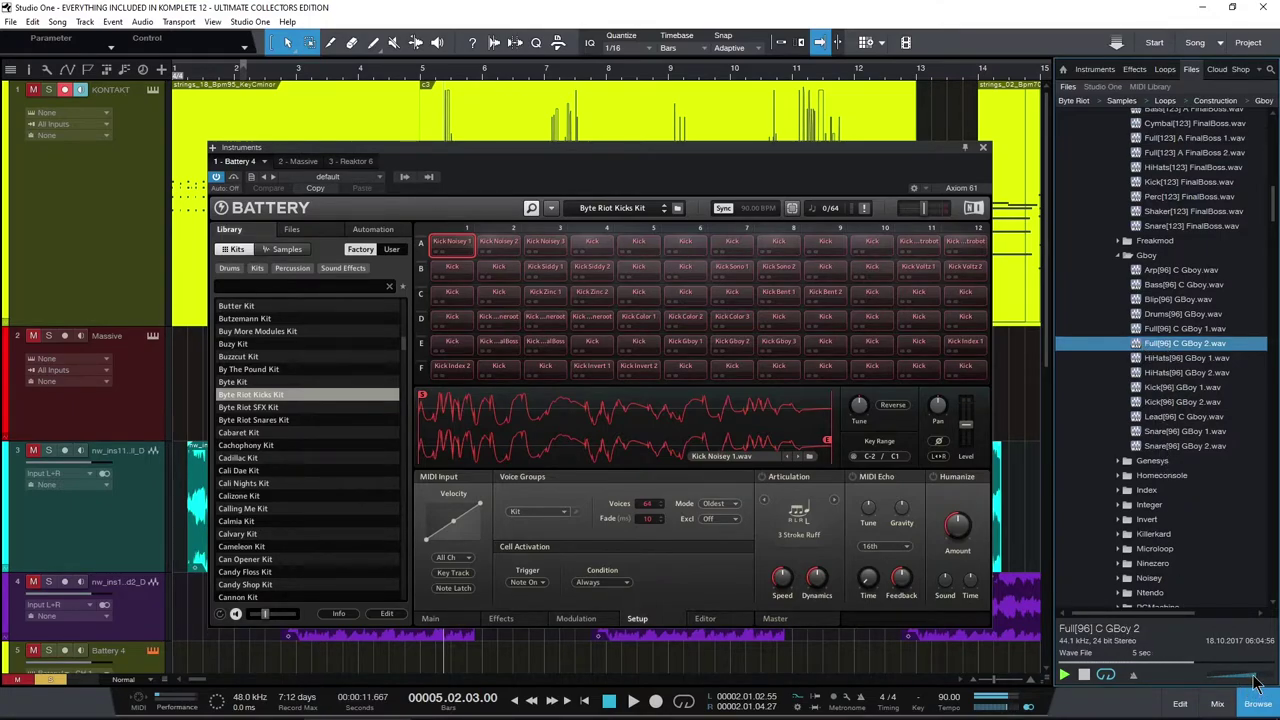
left_click(1138, 330)
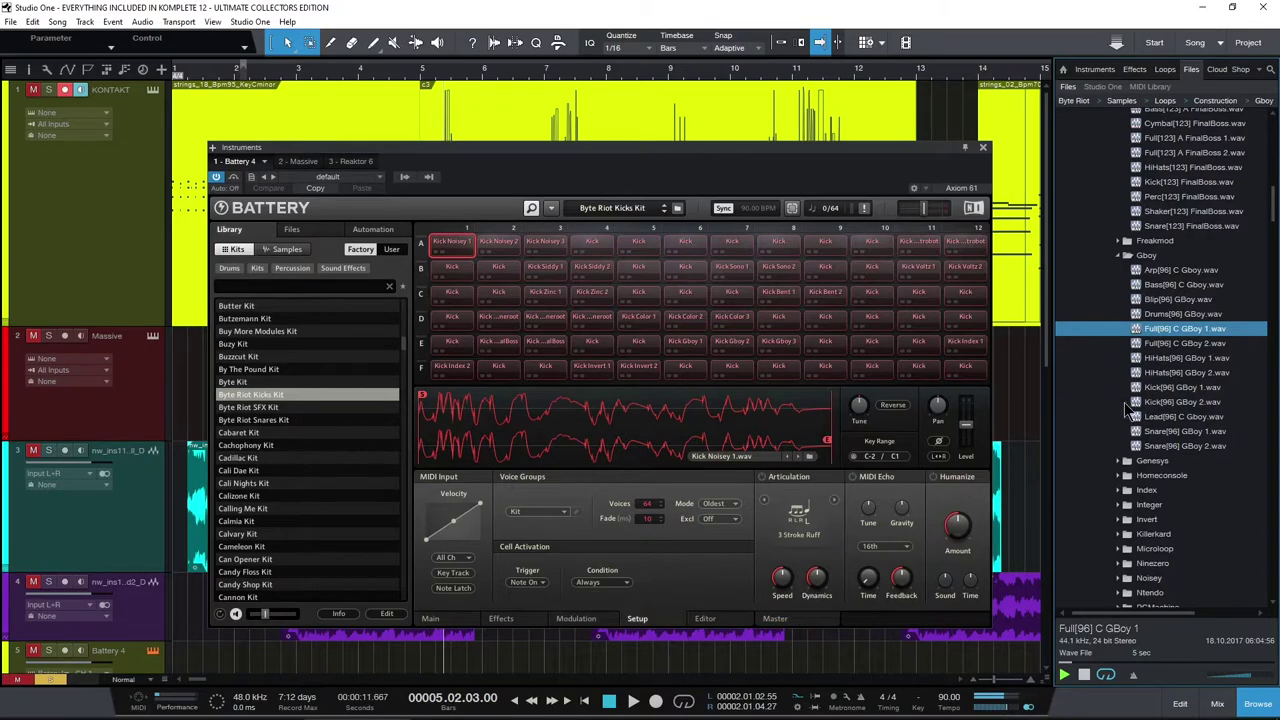
Switch from Battery 4 through Massive to Reaktor 6, and reposition the instrument window to show Monark.
left_click(292, 161)
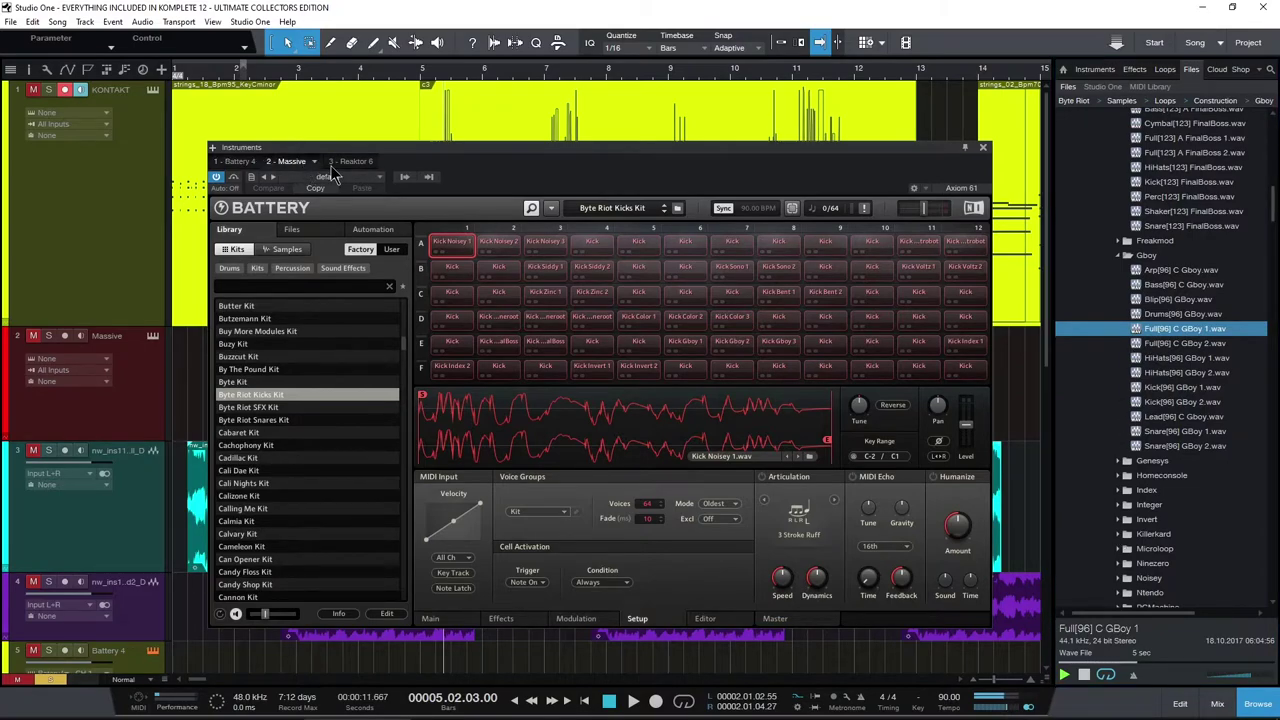
left_click(345, 162)
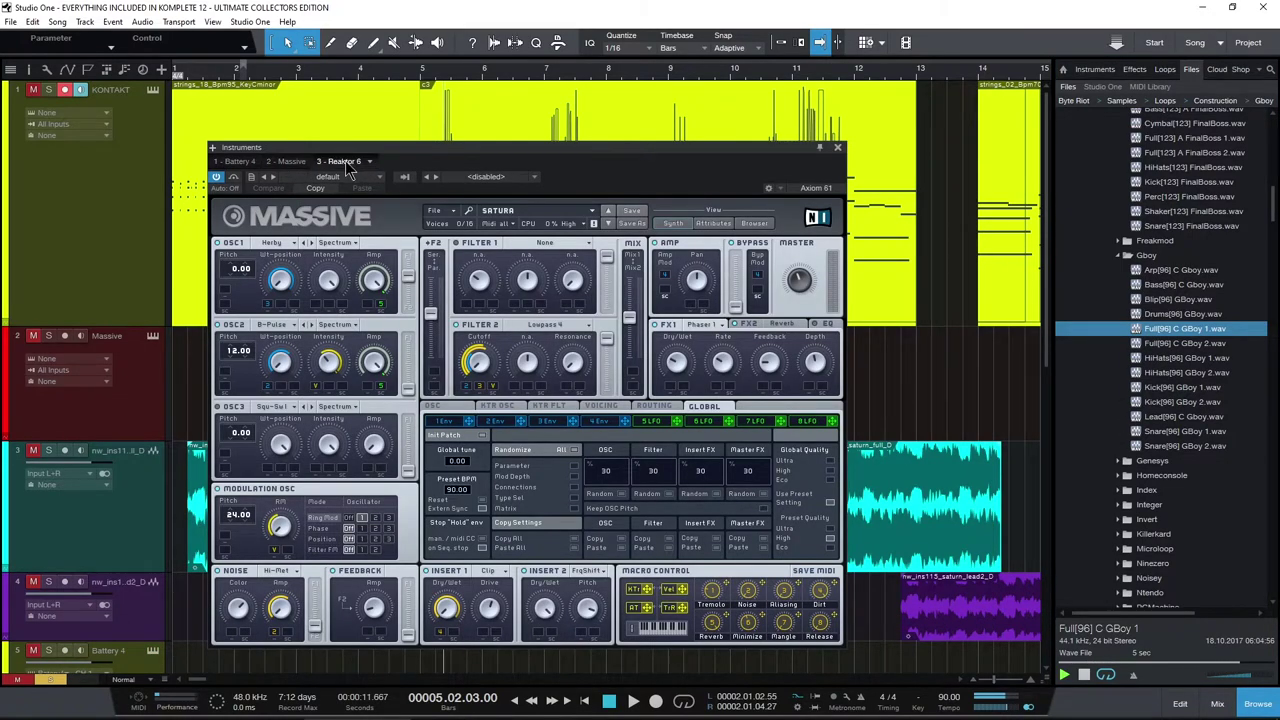
left_click_drag(528, 160, 518, 206)
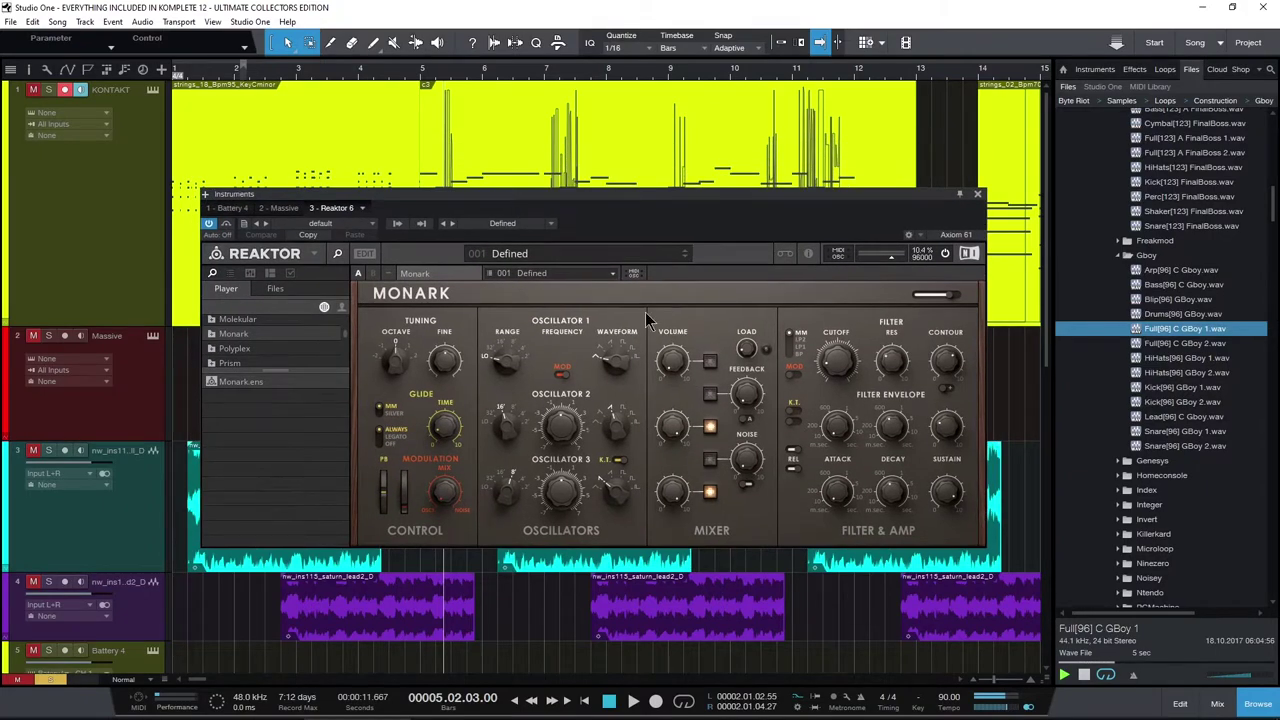
Expand Byte Riot's Ntendo folder, audition Full[88] G Ntendo.wav, and look through the remaining Construction folders.
scroll(1122, 460, "down", 4)
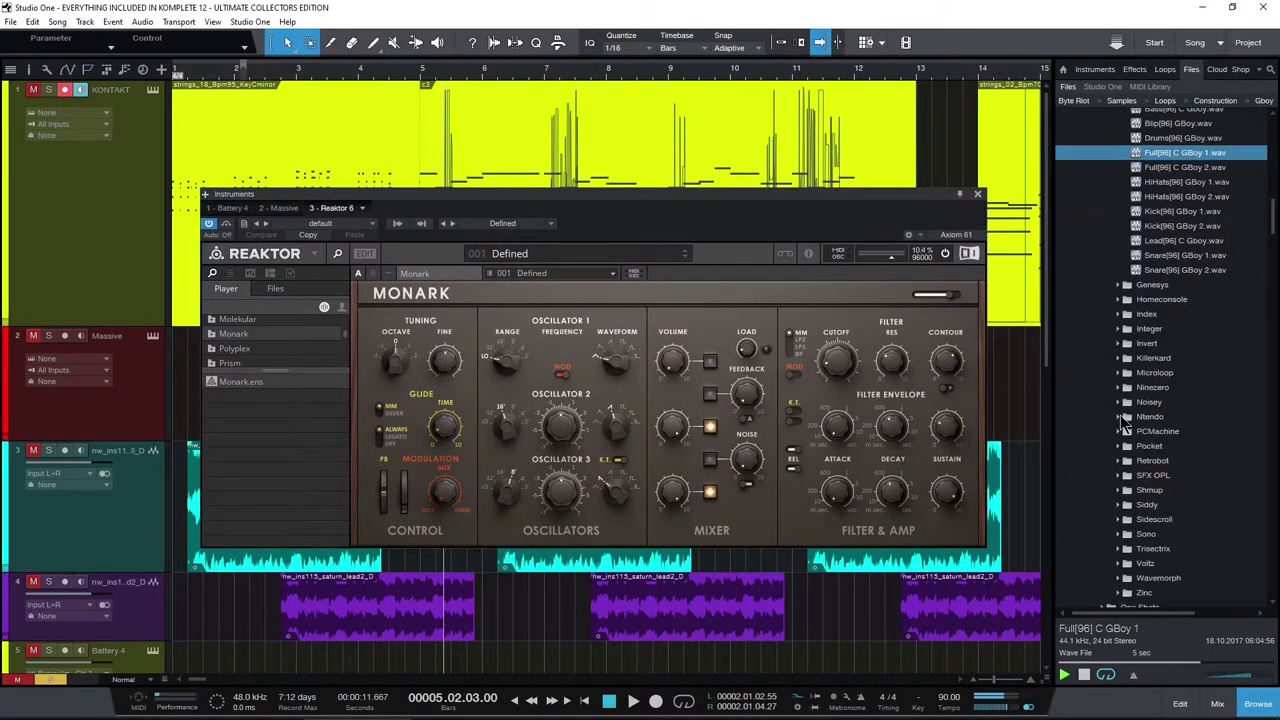
scroll(1124, 426, "down", 1)
left_click(1119, 360)
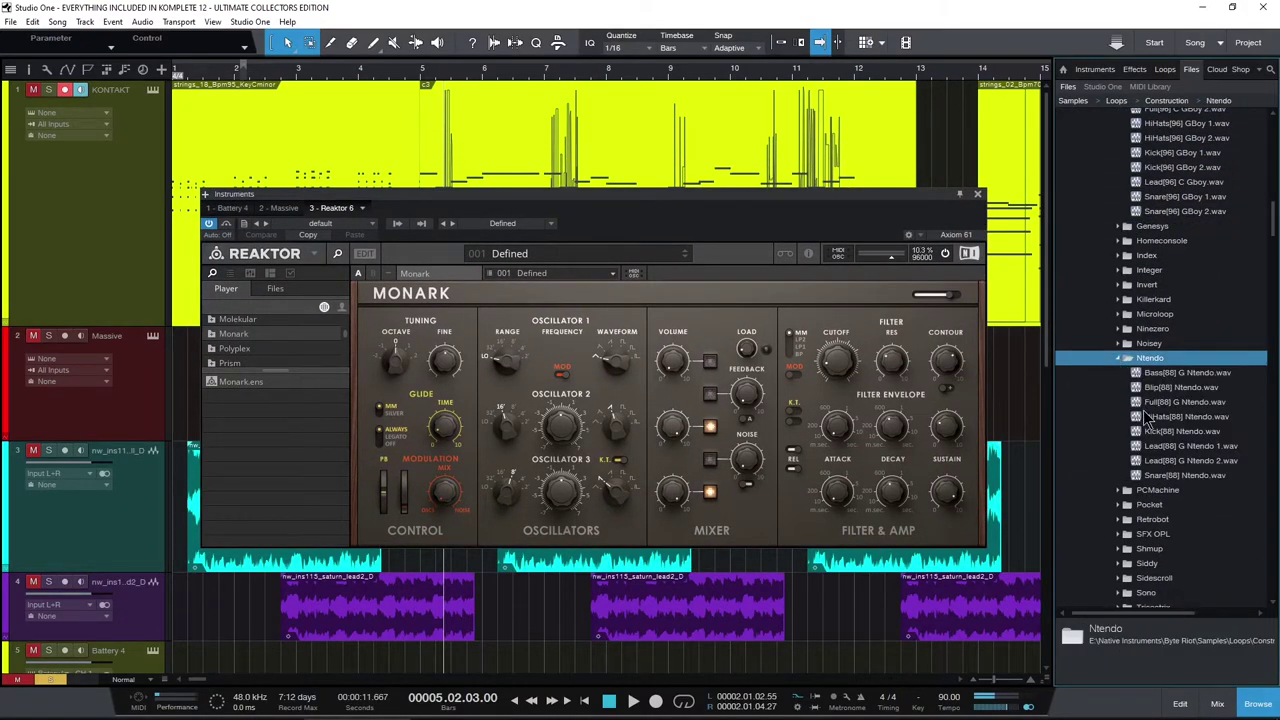
left_click(1145, 402)
scroll(1097, 461, "down", 1)
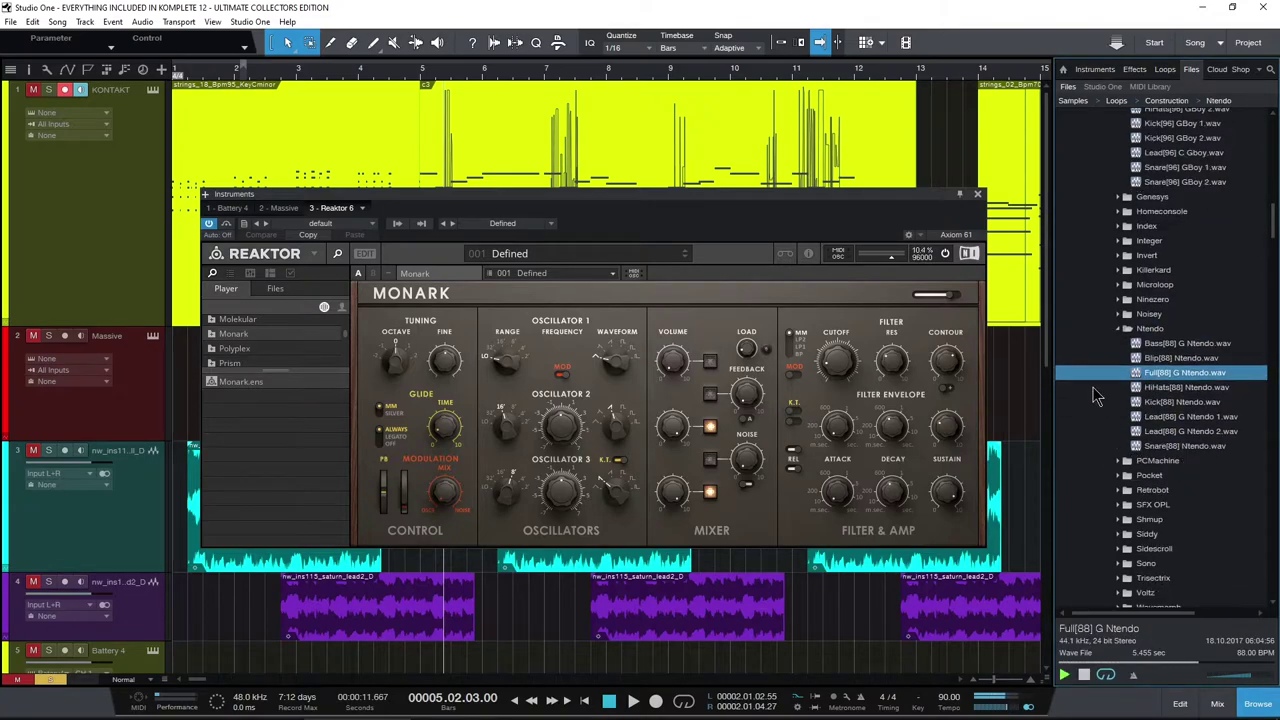
scroll(1097, 395, "down", 2)
scroll(1097, 395, "down", 2)
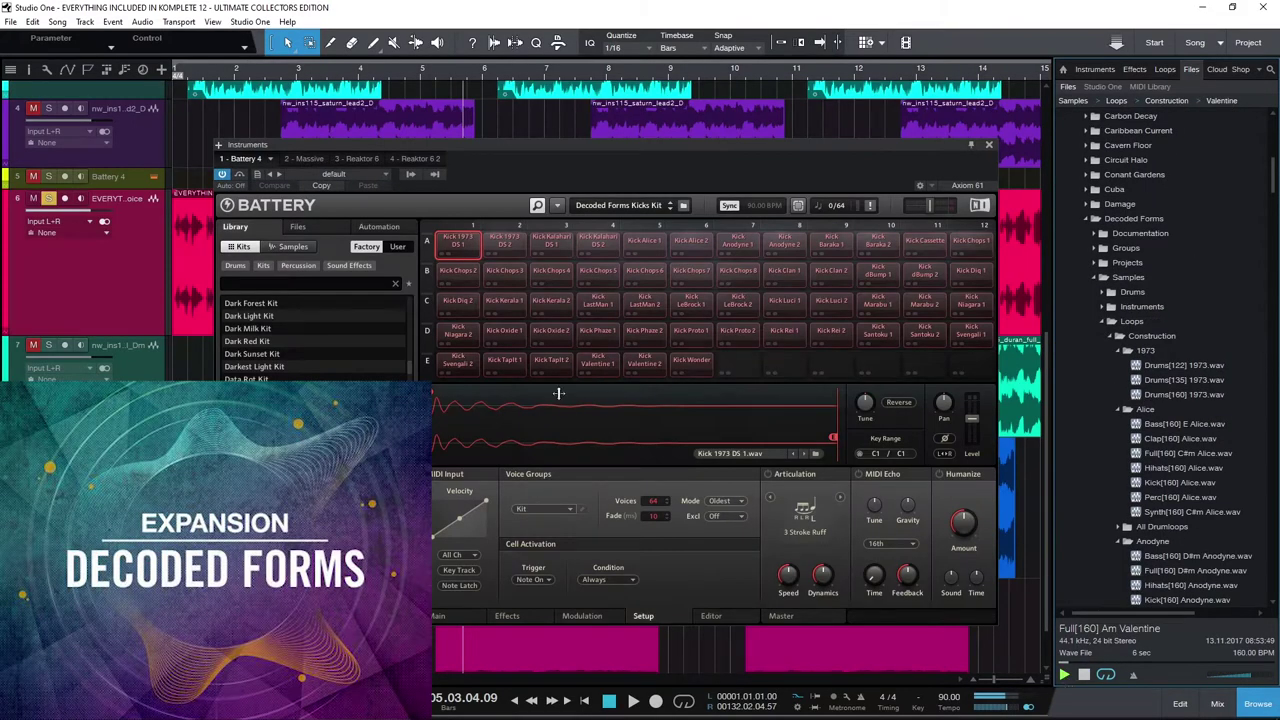
Look through the Decoded Forms expansion's Construction loops and audition Full[160] C#m Alice.wav.
left_click_drag(519, 147, 515, 157)
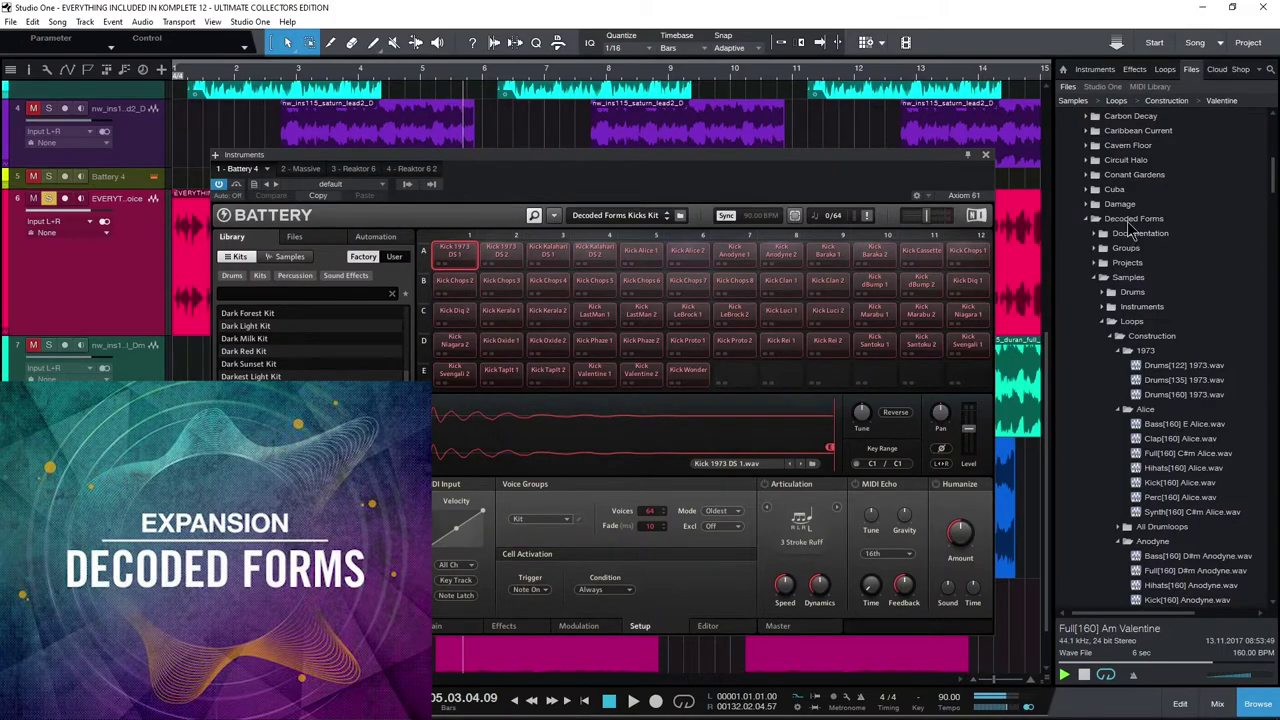
scroll(1140, 245, "down", 2)
scroll(1128, 240, "down", 2)
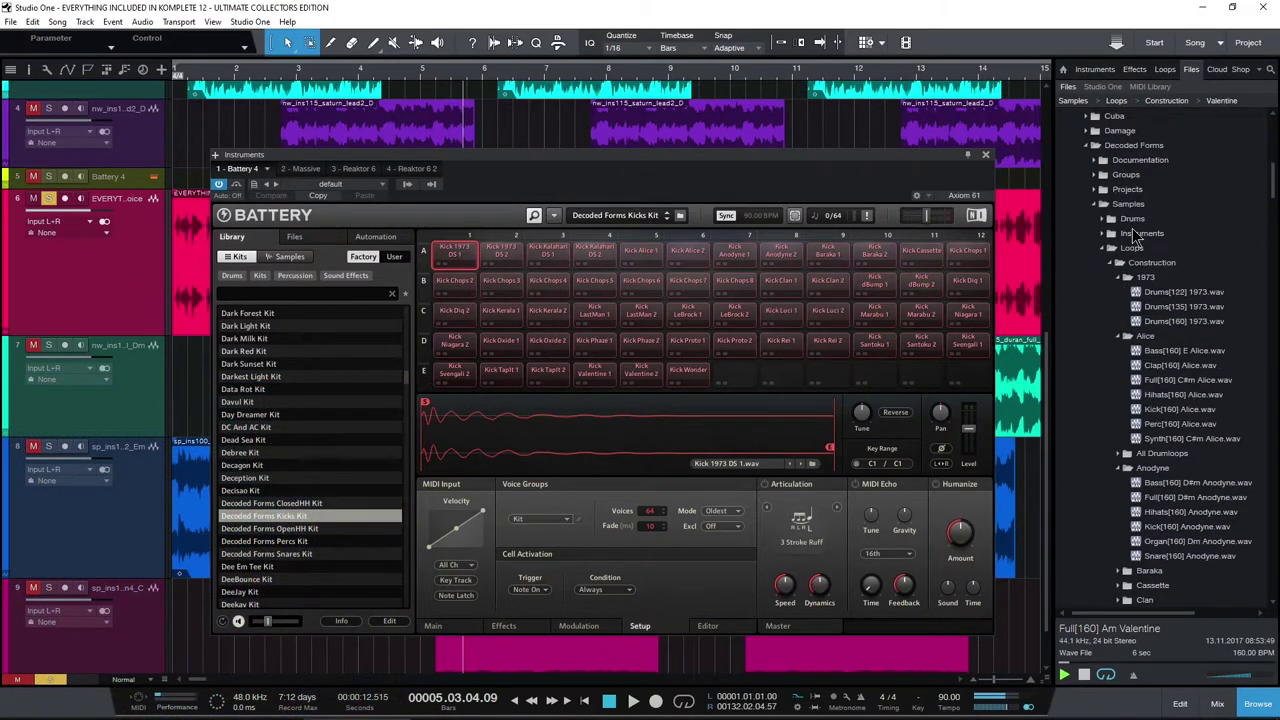
scroll(1110, 262, "down", 2)
scroll(1108, 268, "down", 2)
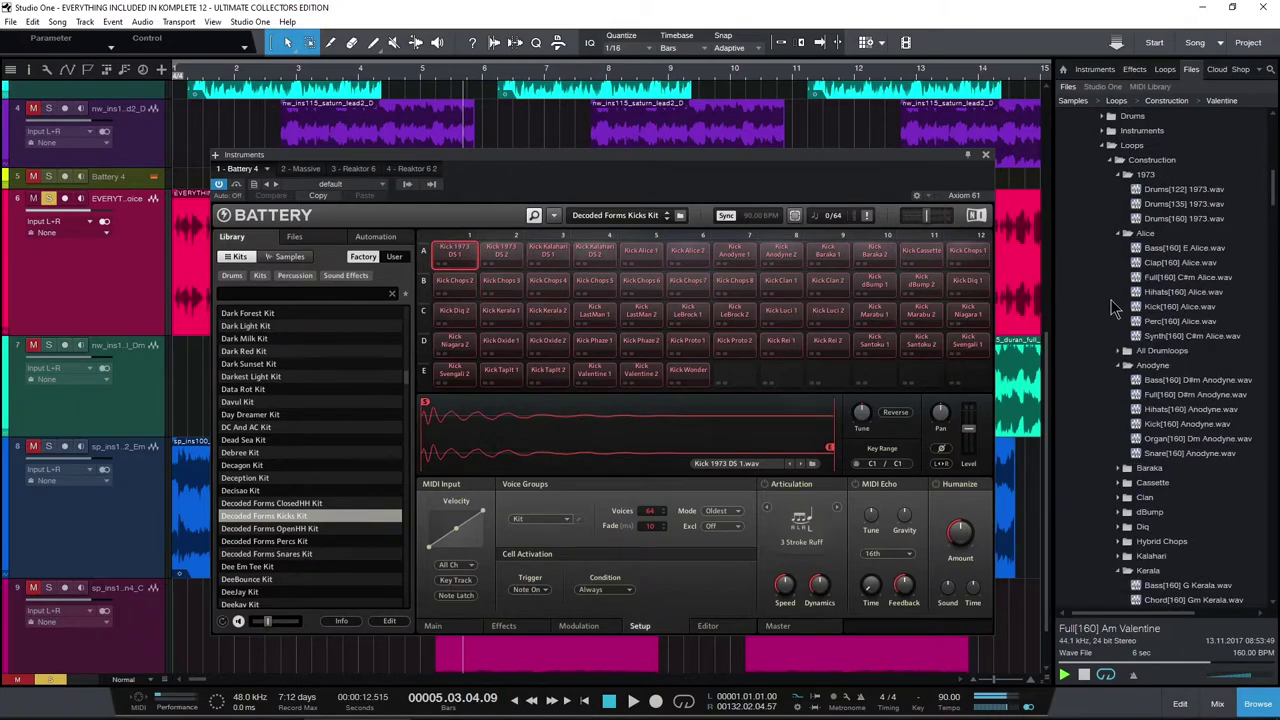
left_click(1140, 279)
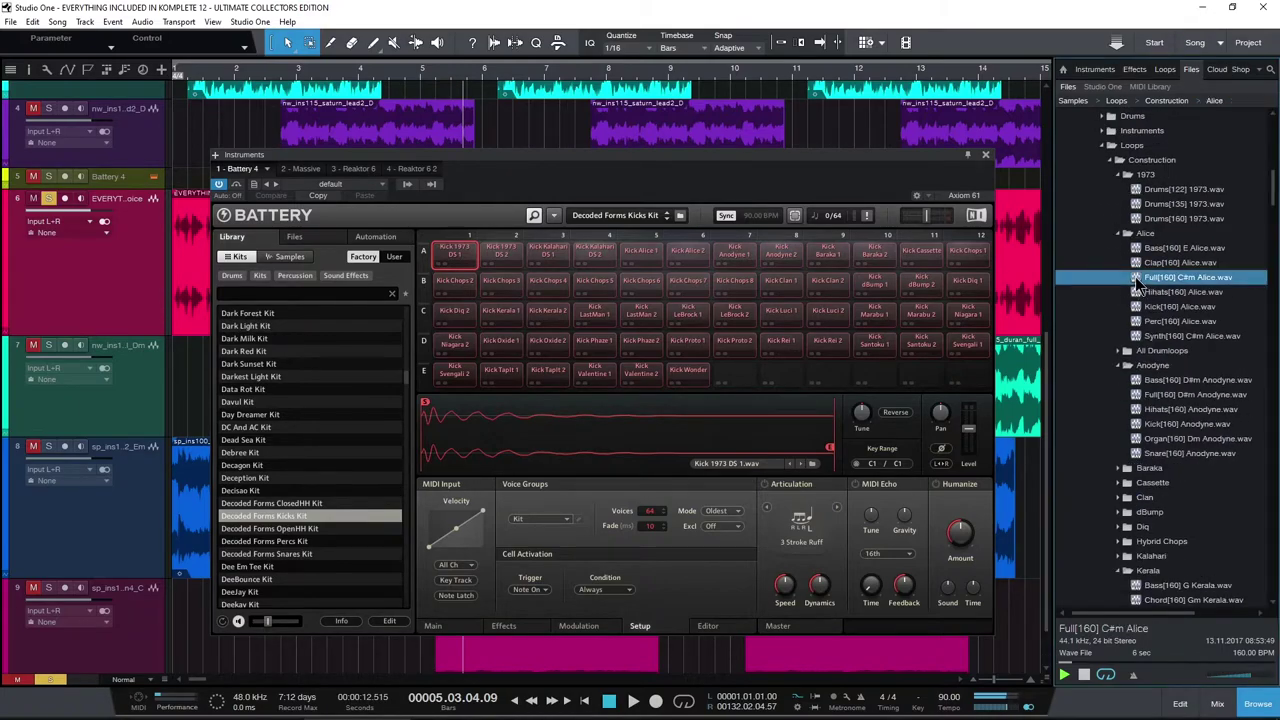
scroll(1160, 322, "down", 2)
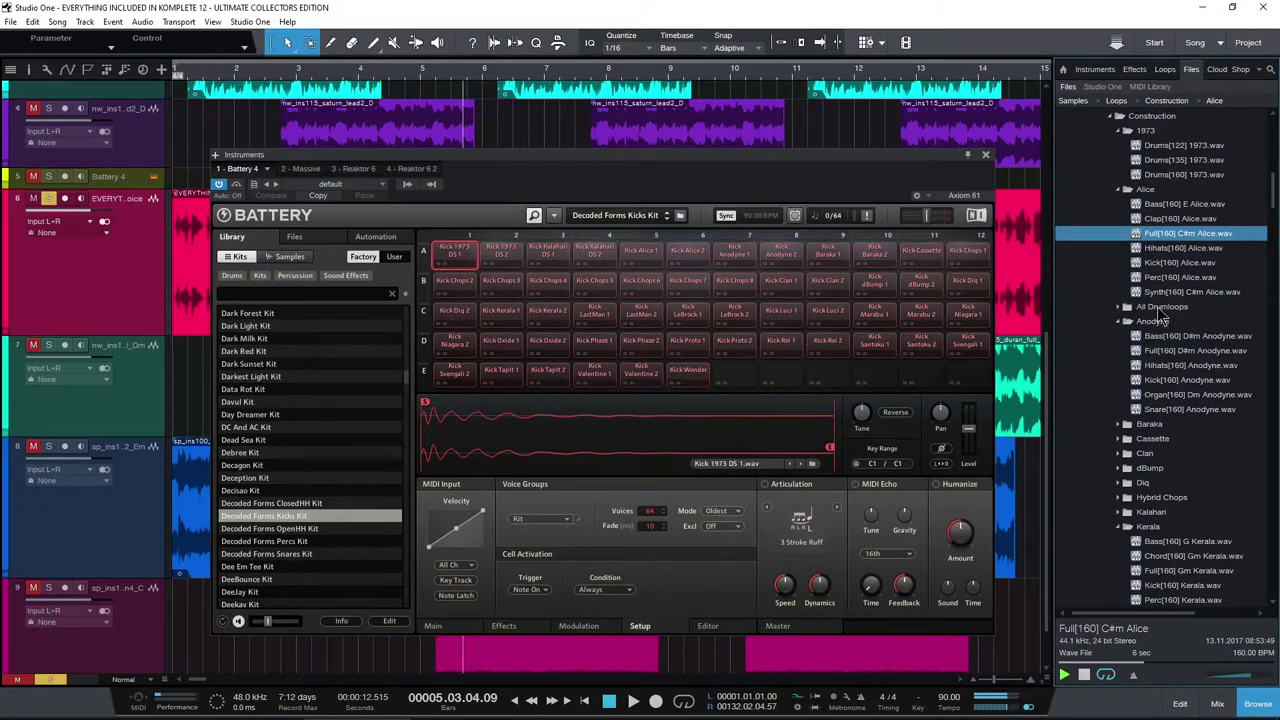
Show the Massive, Reaktor 6 Monark and Reaktor 6 Prism instruments in turn, and look further down the Decoded Forms loops.
left_click(308, 169)
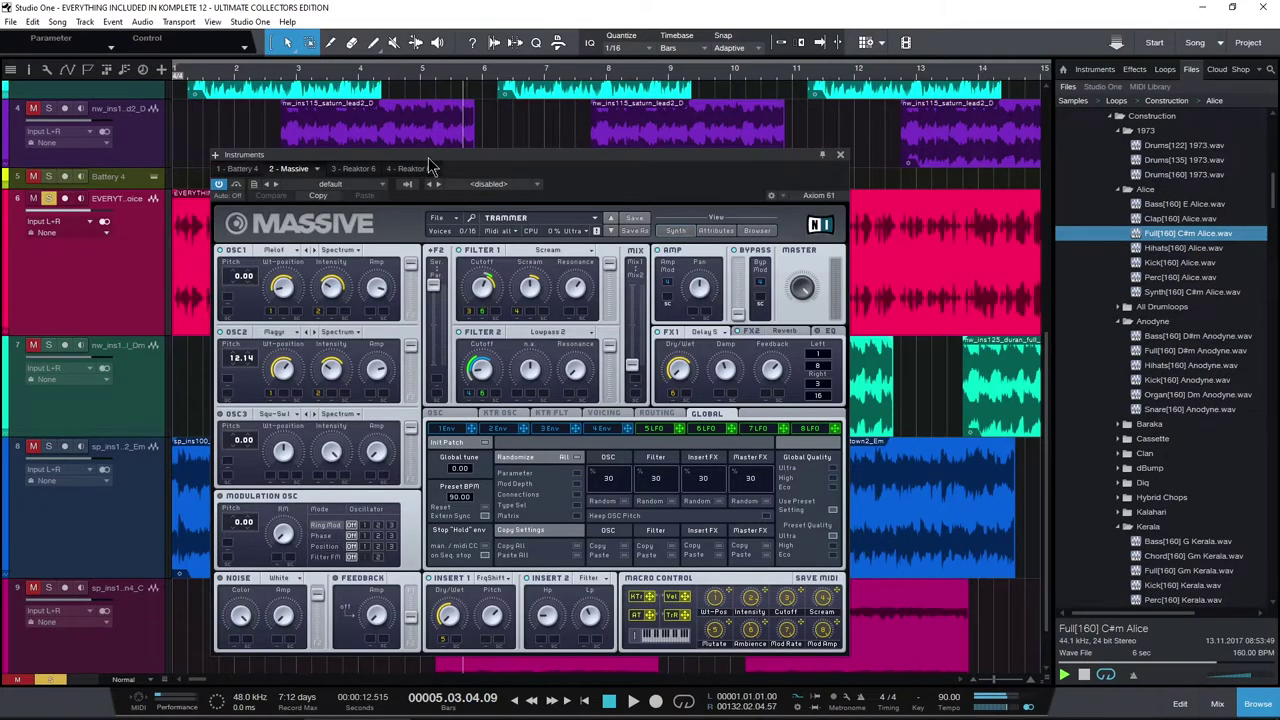
left_click(378, 155)
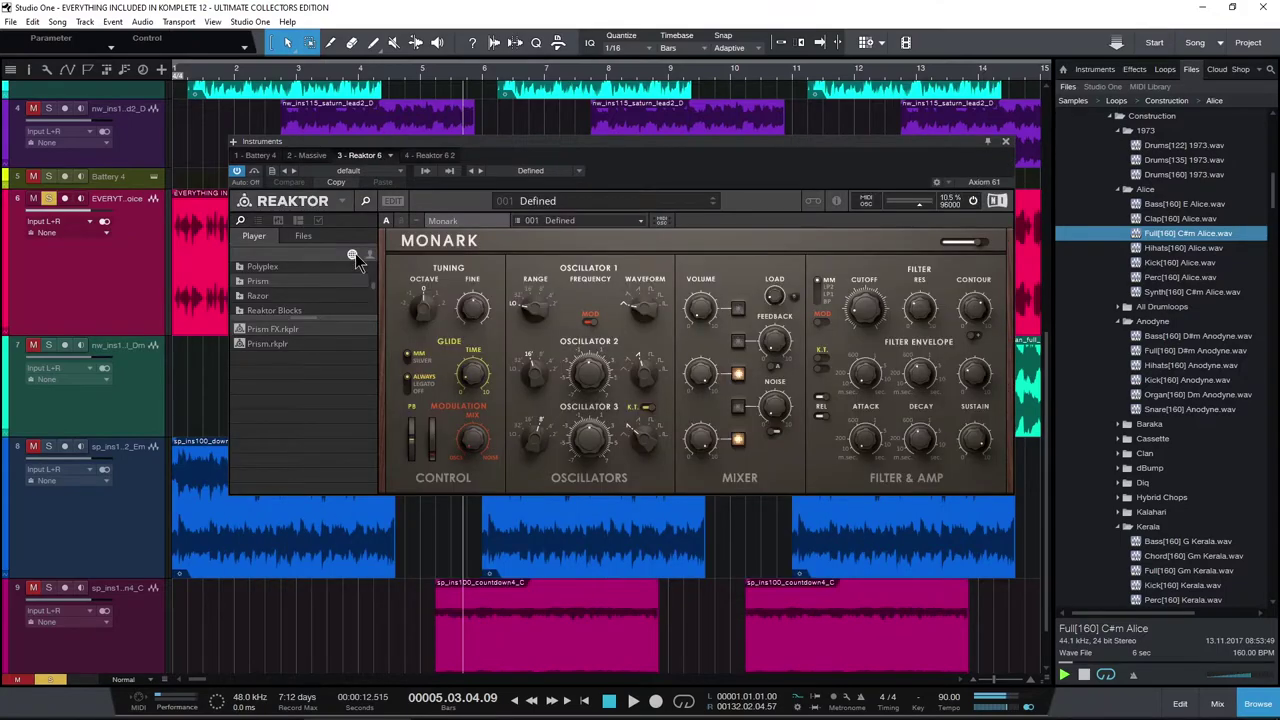
left_click(432, 159)
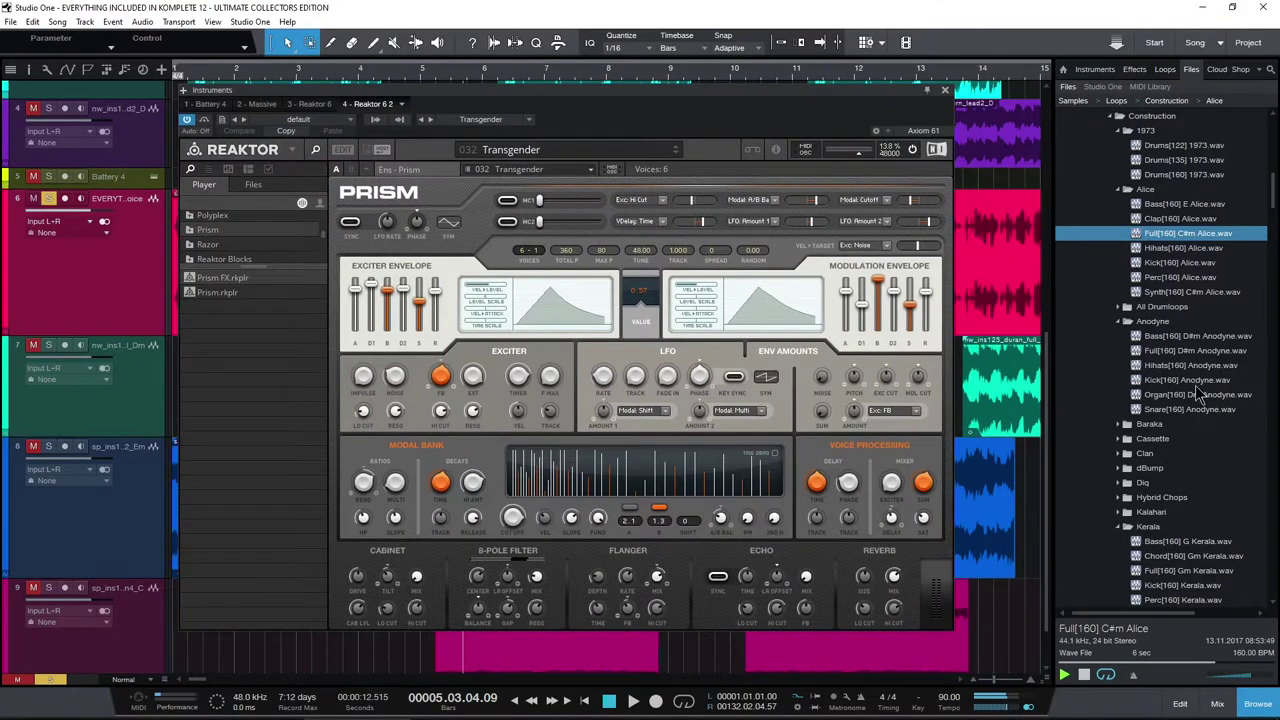
scroll(1195, 398, "down", 3)
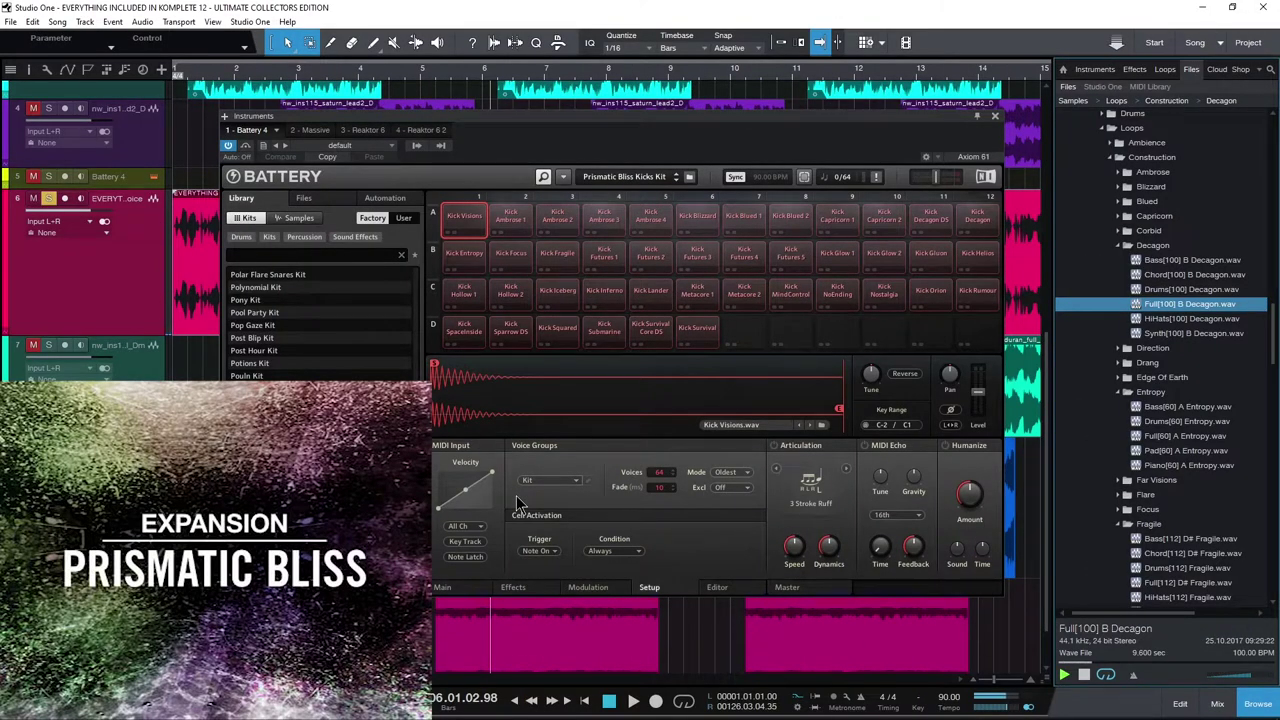
Look through the Prismatic Bliss expansion's Construction loops, and bring Prism in the second Reaktor 6 instance into view.
left_click_drag(616, 121, 617, 150)
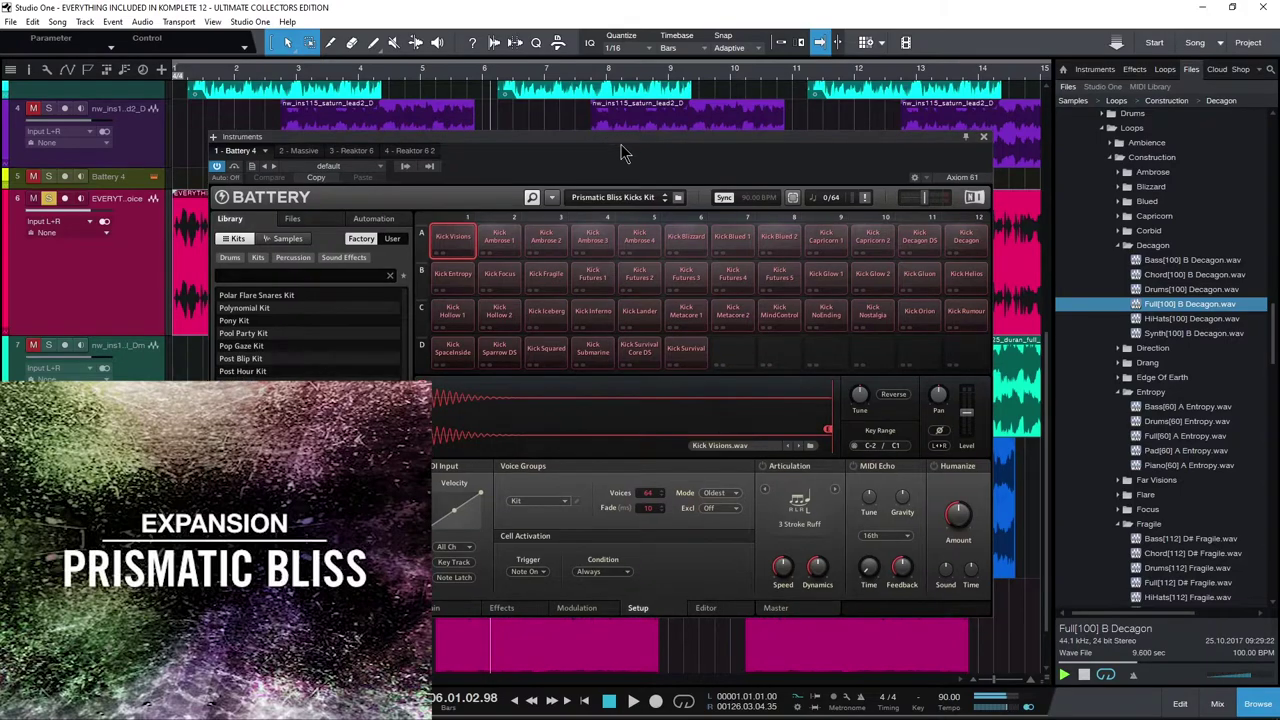
scroll(1135, 305, "up", 3)
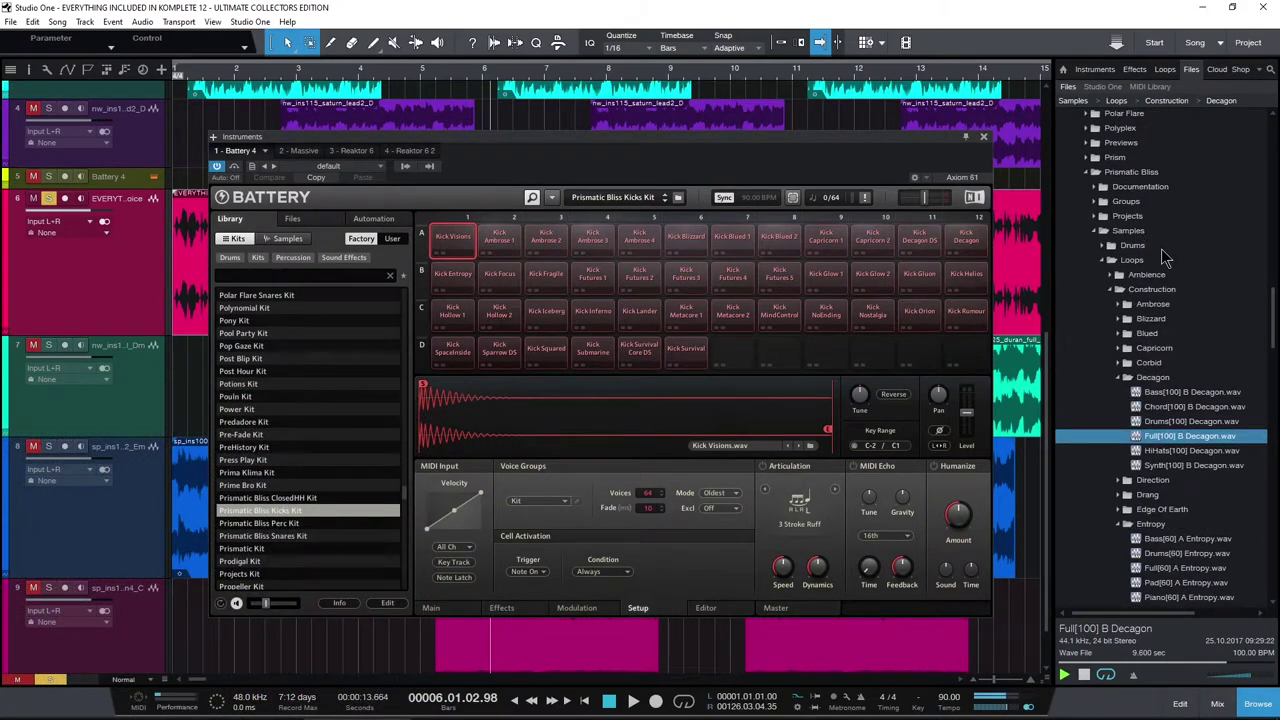
scroll(1165, 258, "down", 5)
scroll(1145, 311, "down", 3)
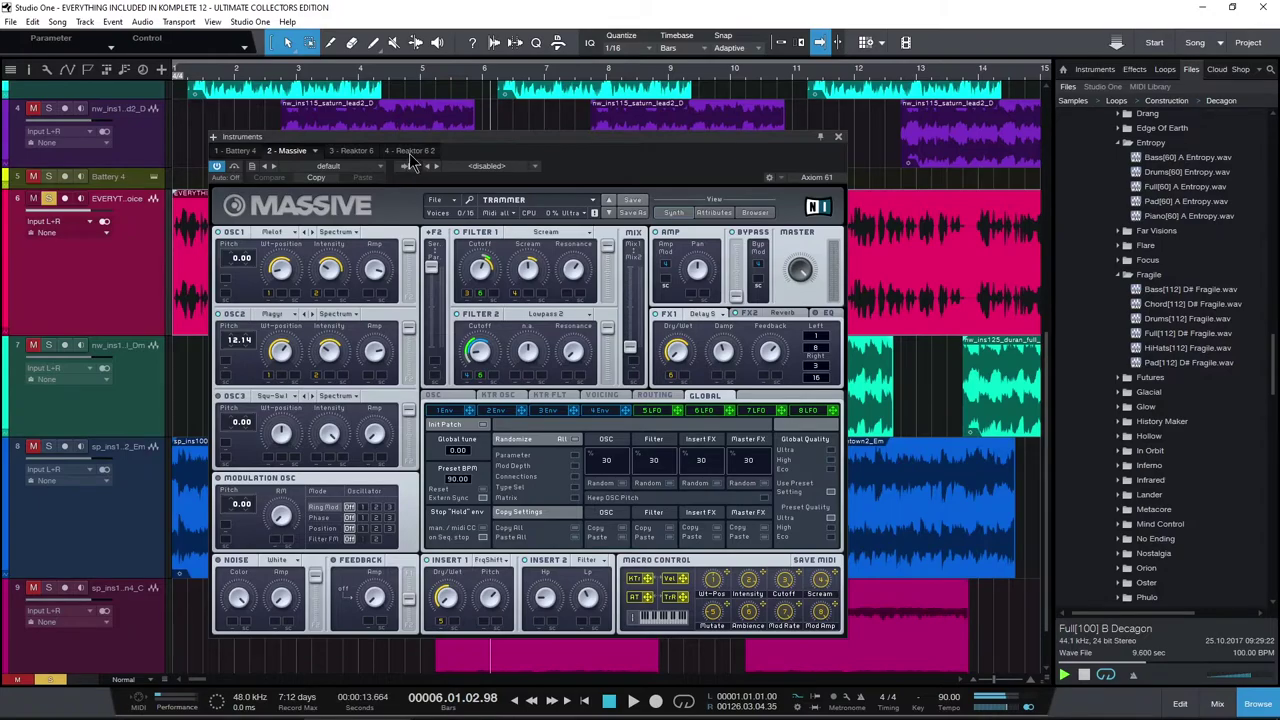
left_click(409, 151)
left_click_drag(660, 148, 660, 105)
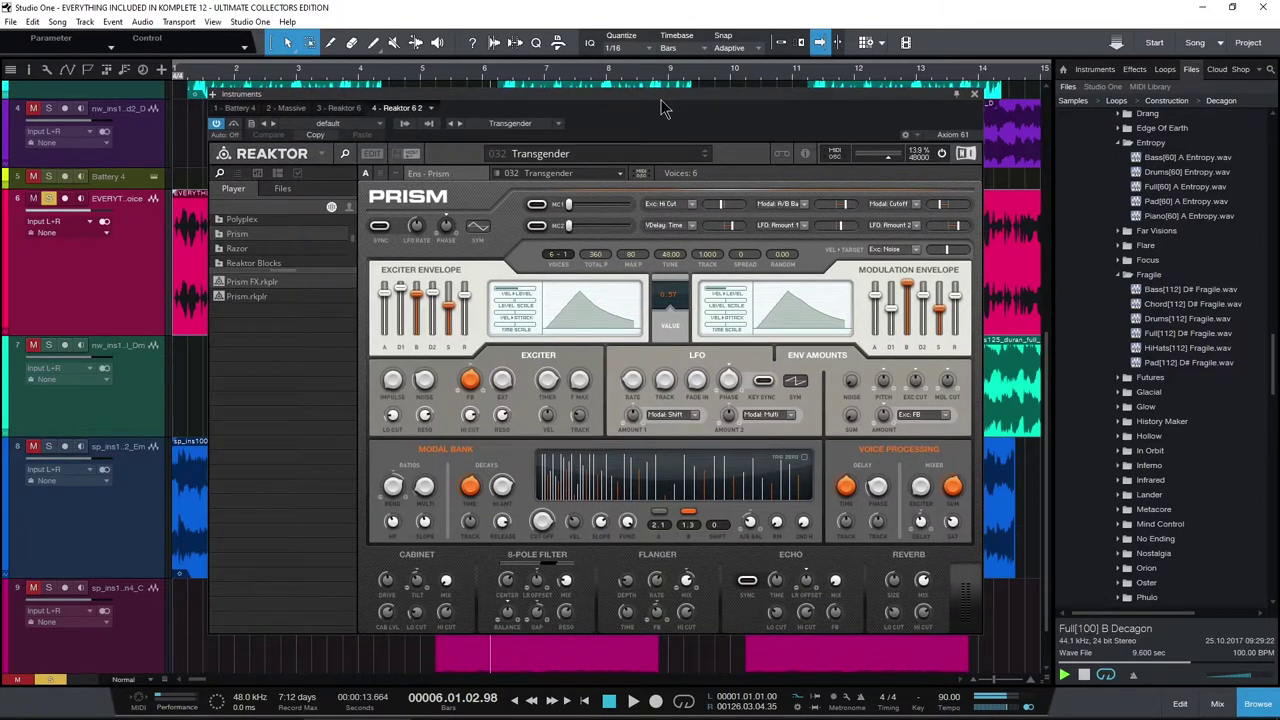
scroll(1125, 425, "down", 2)
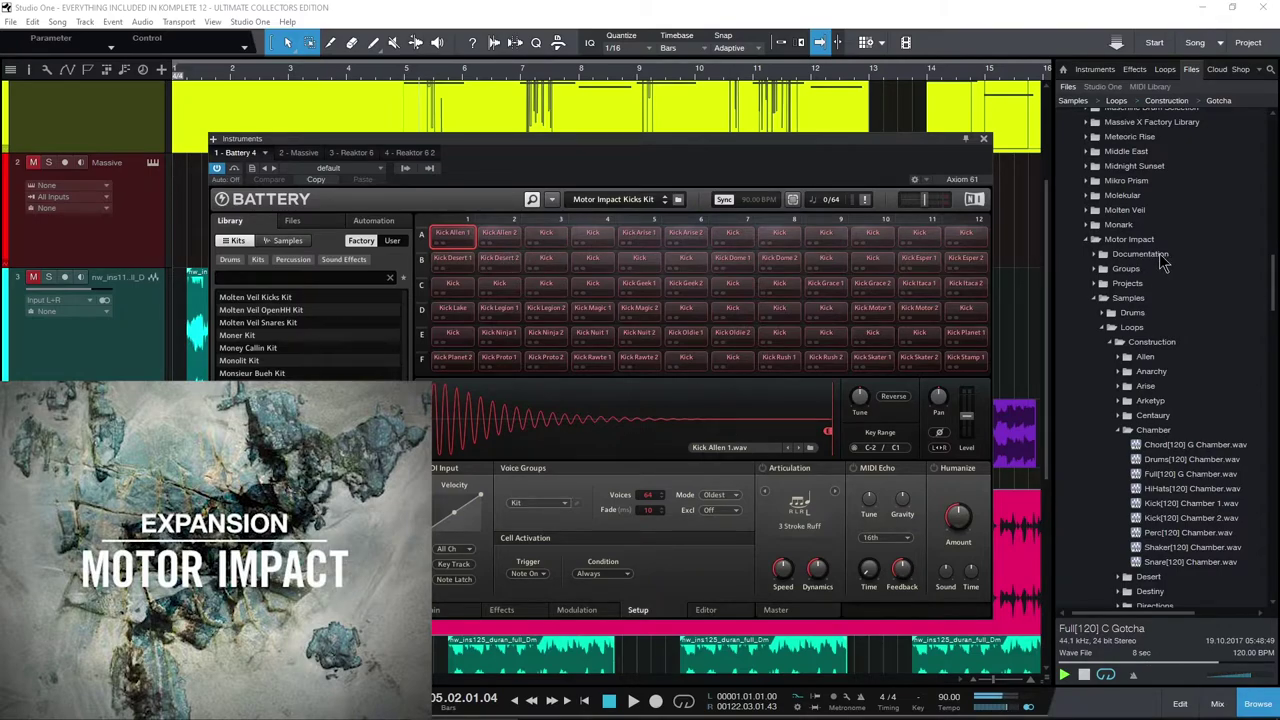
Look through the Motor Impact expansion's Construction loops, and show the Massive and first Reaktor 6 instruments in turn.
scroll(1160, 262, "down", 2)
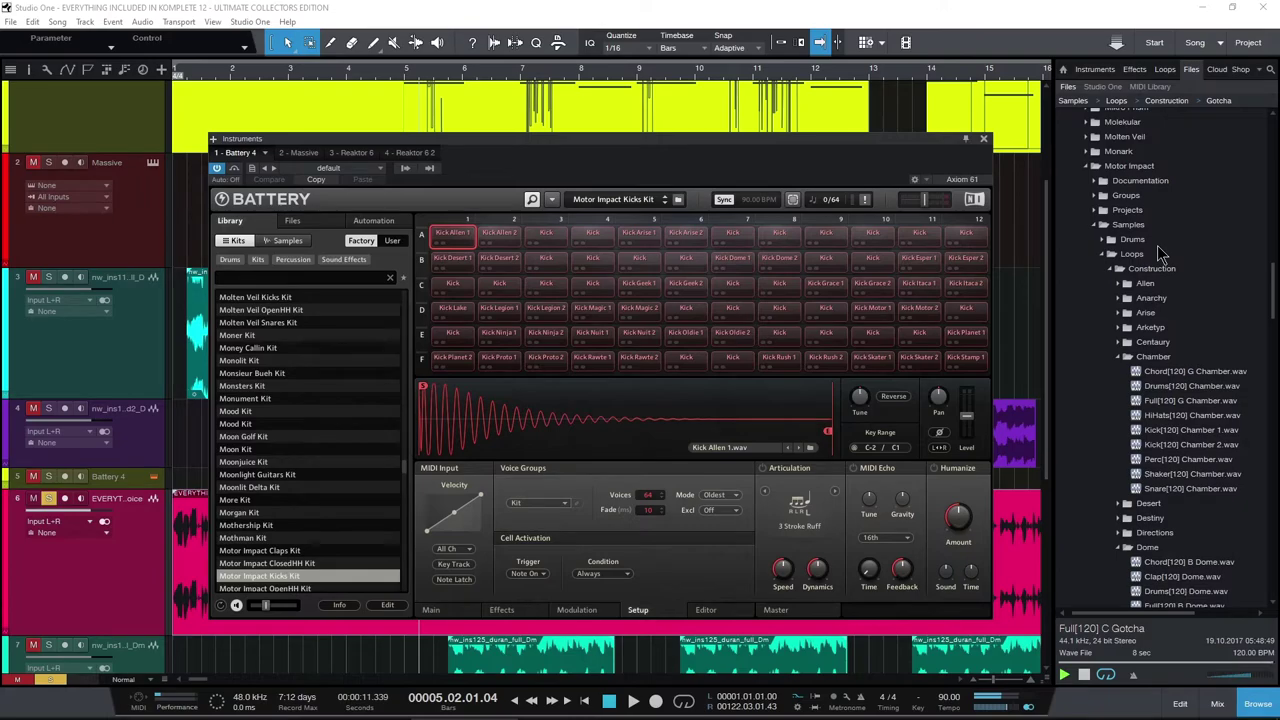
scroll(1158, 246, "down", 4)
scroll(1160, 256, "down", 7)
left_click(295, 155)
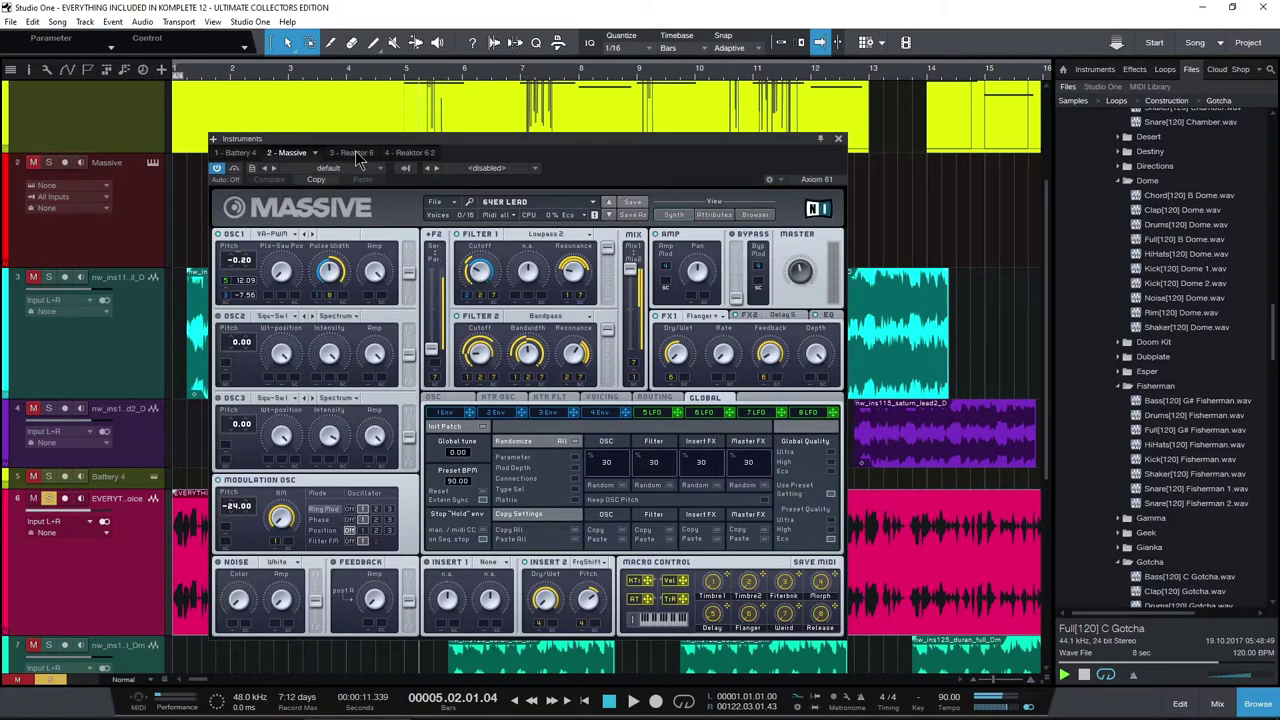
left_click(354, 155)
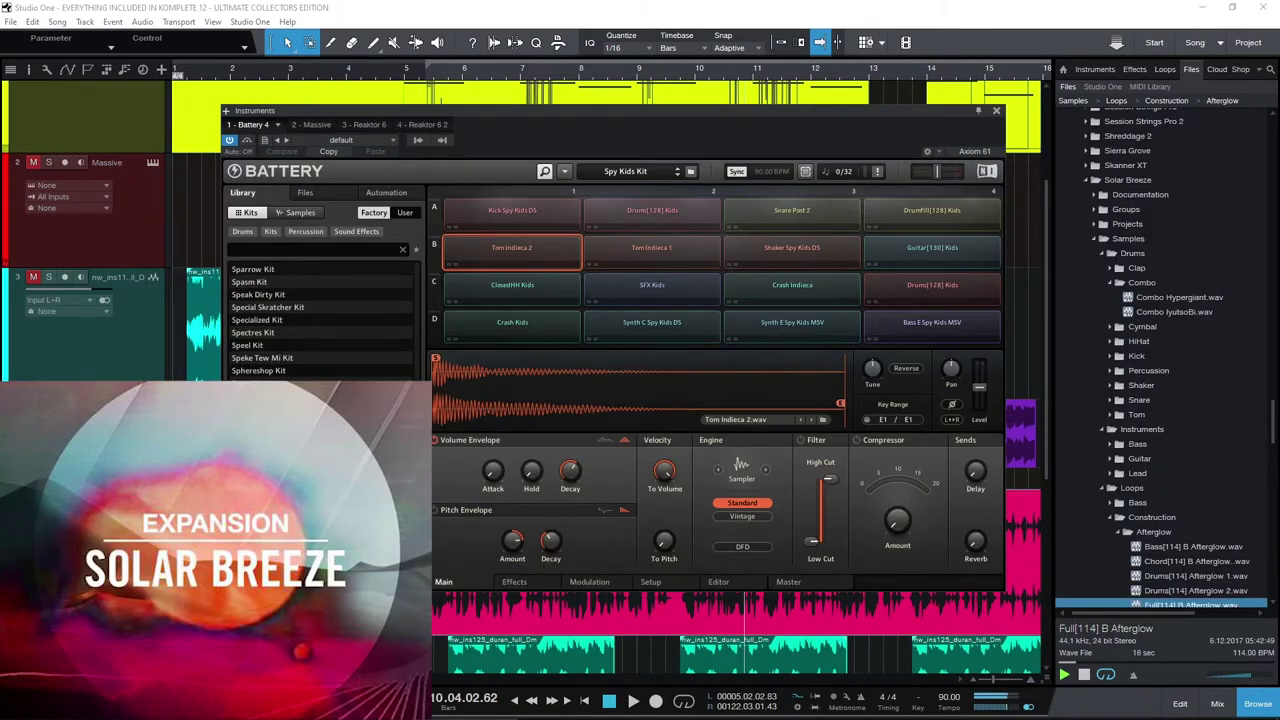
Look through the Solar Breeze expansion's sample and Construction folders, and show the Massive and first Reaktor 6 instruments in turn.
scroll(1222, 422, "up", 3)
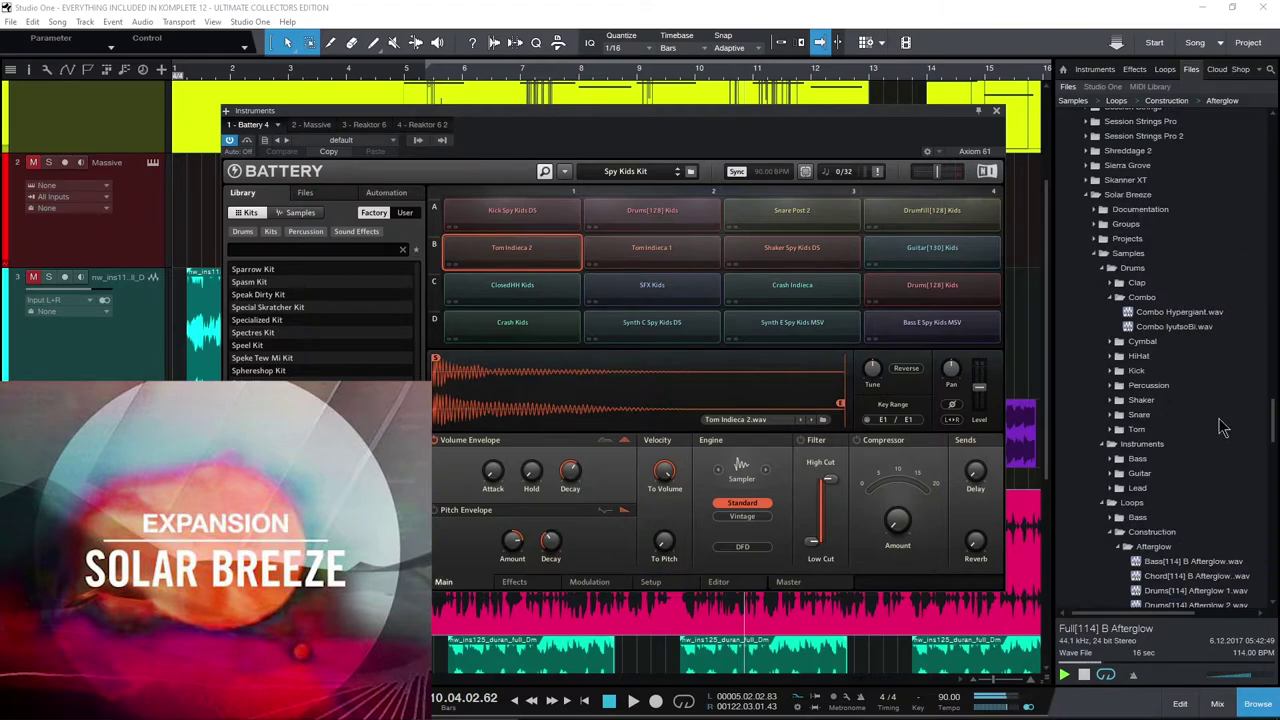
scroll(1222, 428, "down", 5)
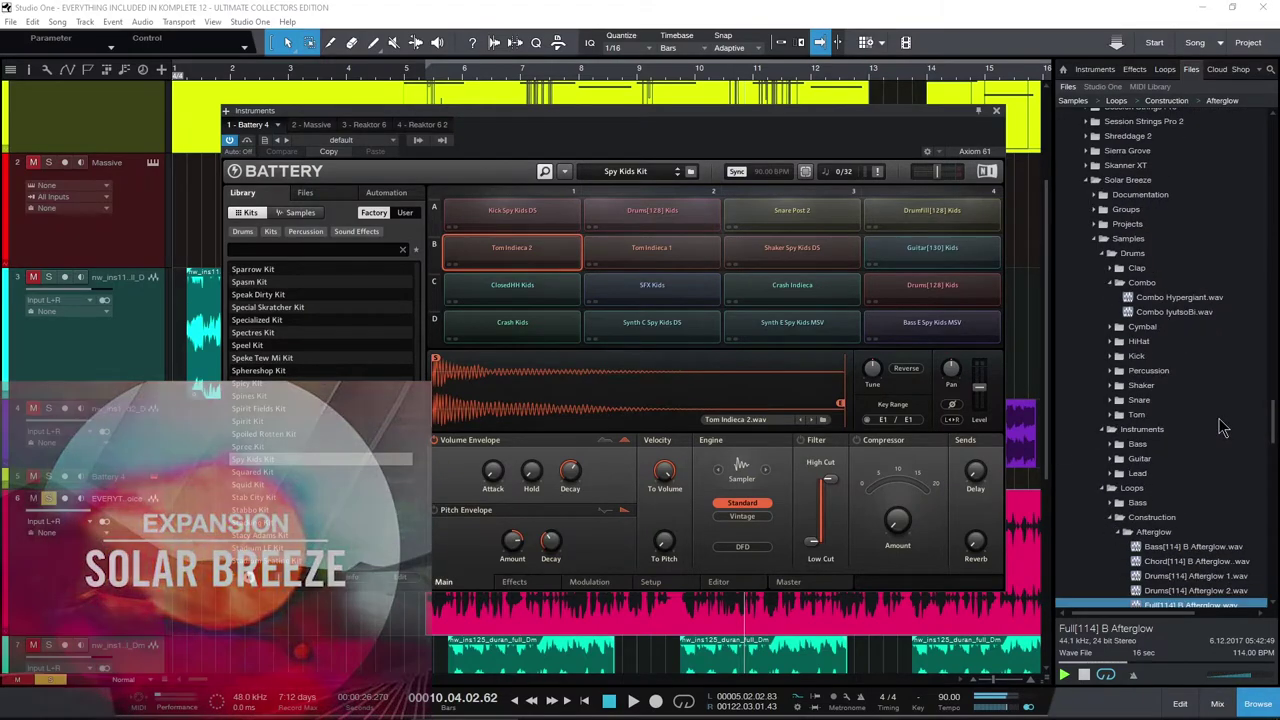
scroll(1222, 428, "down", 10)
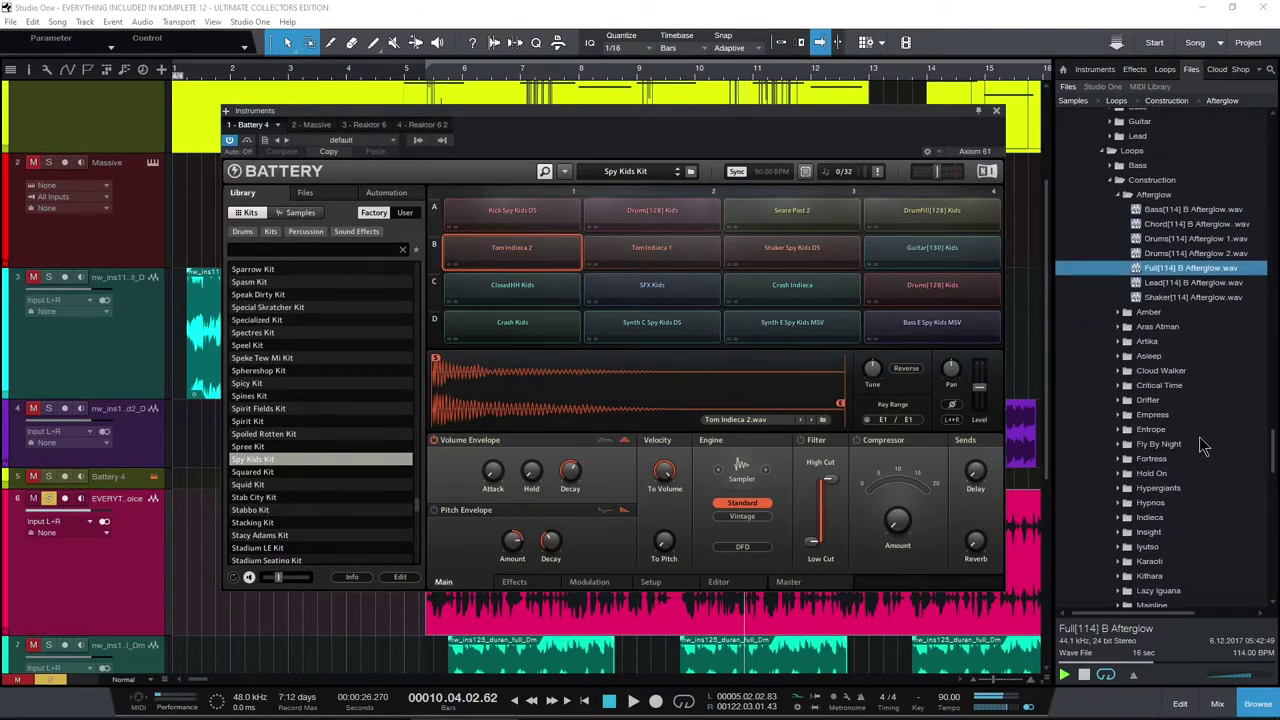
scroll(1199, 437, "down", 6)
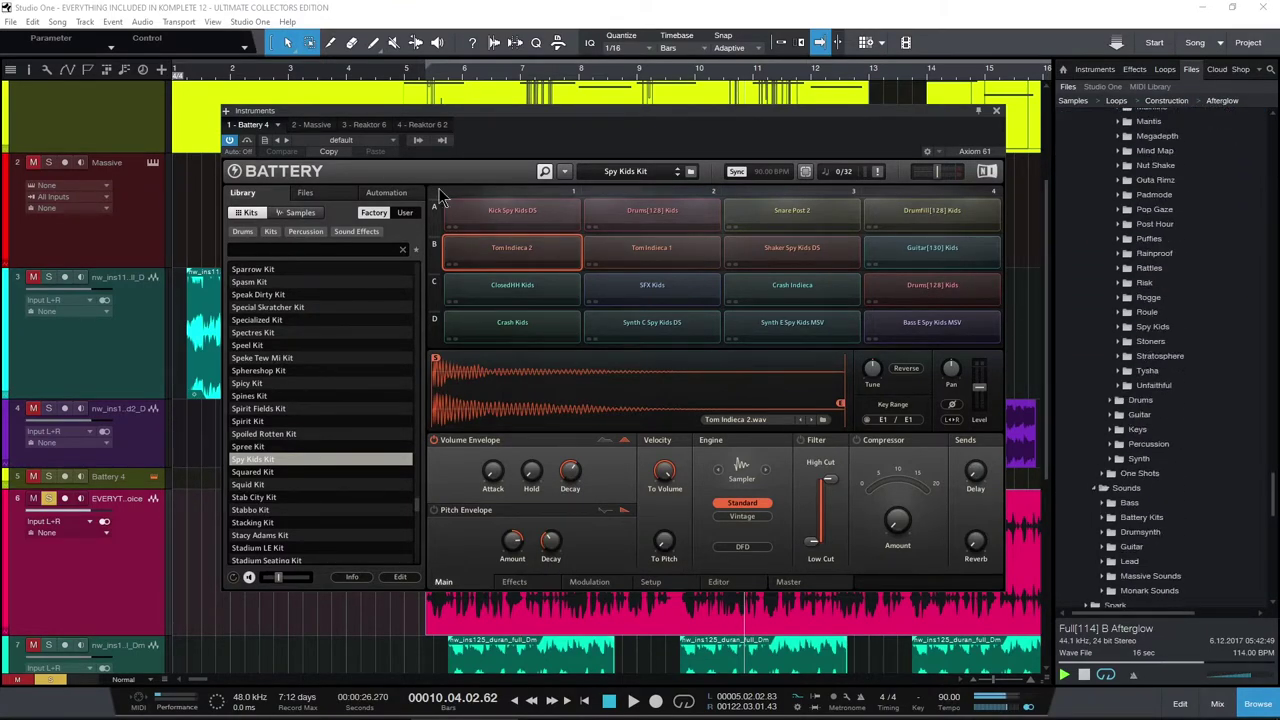
left_click(316, 130)
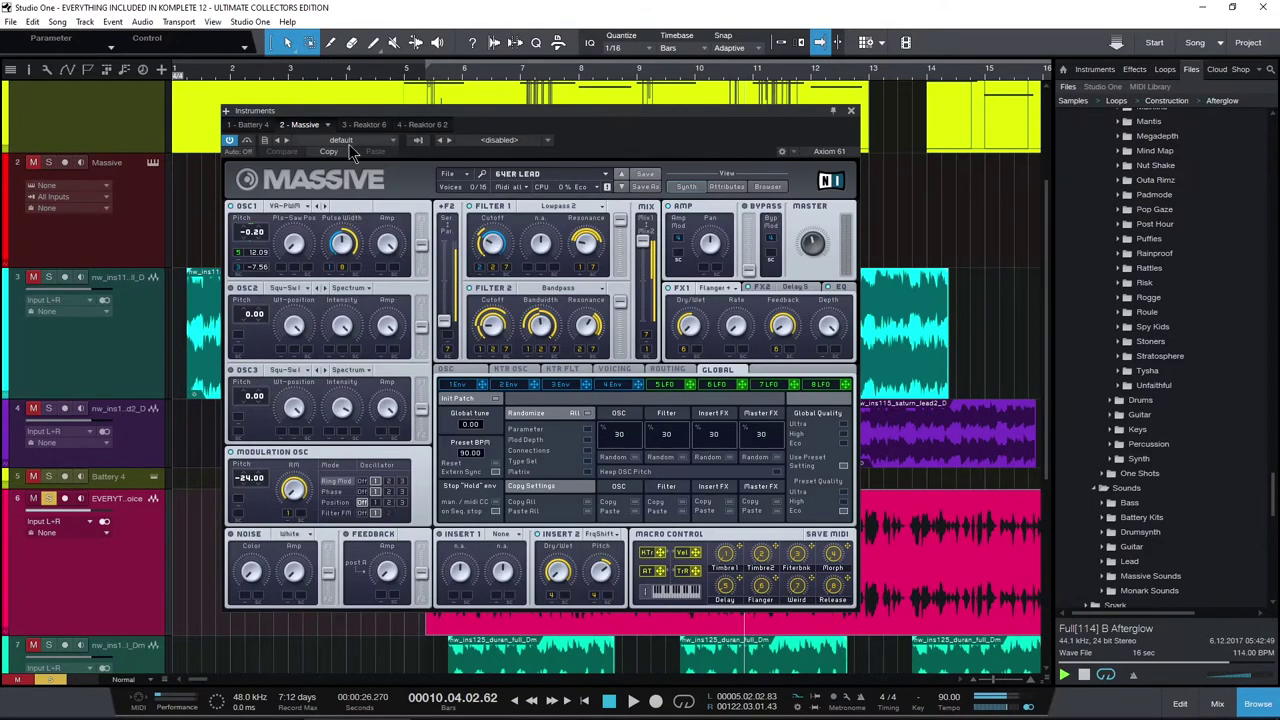
left_click(364, 125)
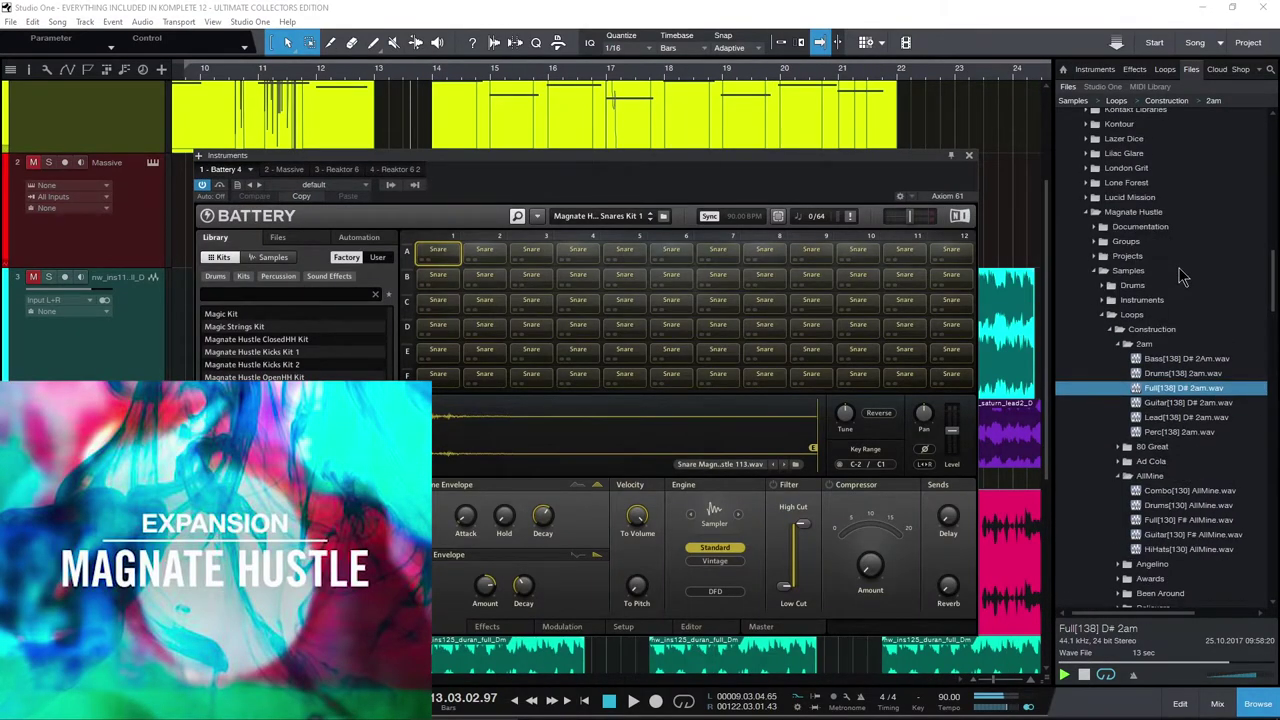
Look through the Magnate Hustle expansion's Construction folders, and show the Massive instrument.
scroll(1183, 277, "down", 7)
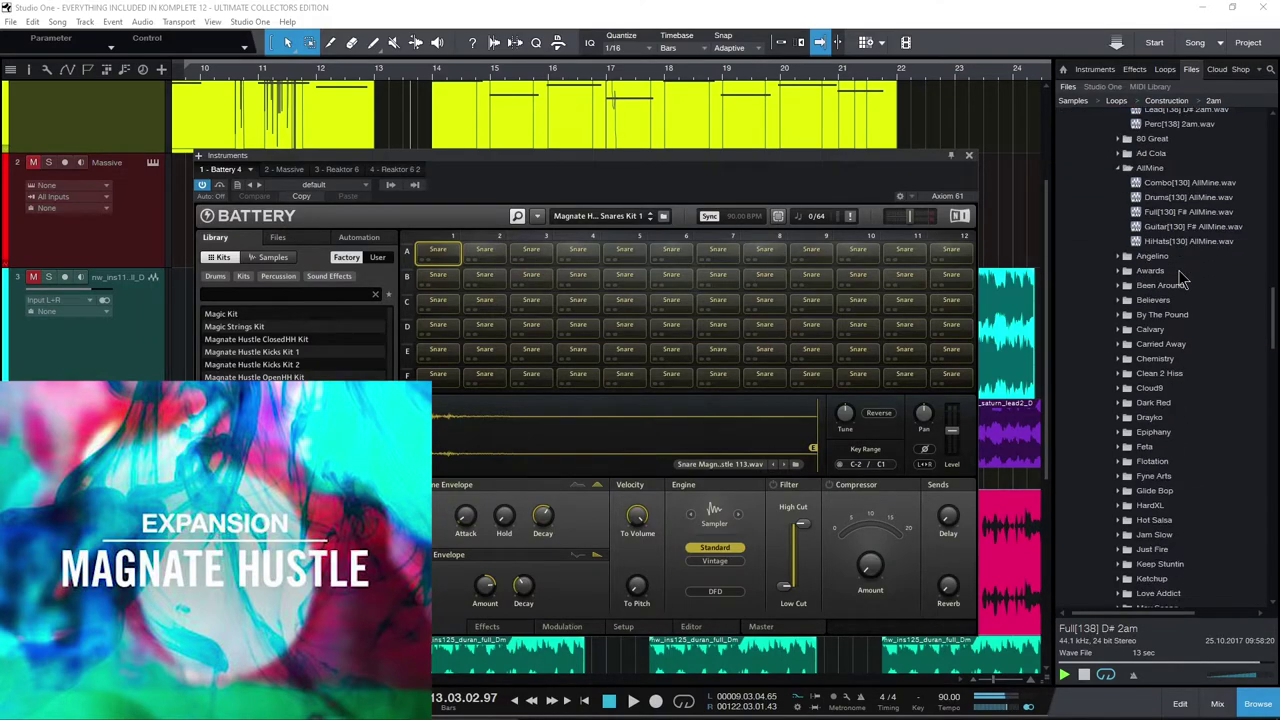
scroll(1183, 300, "down", 7)
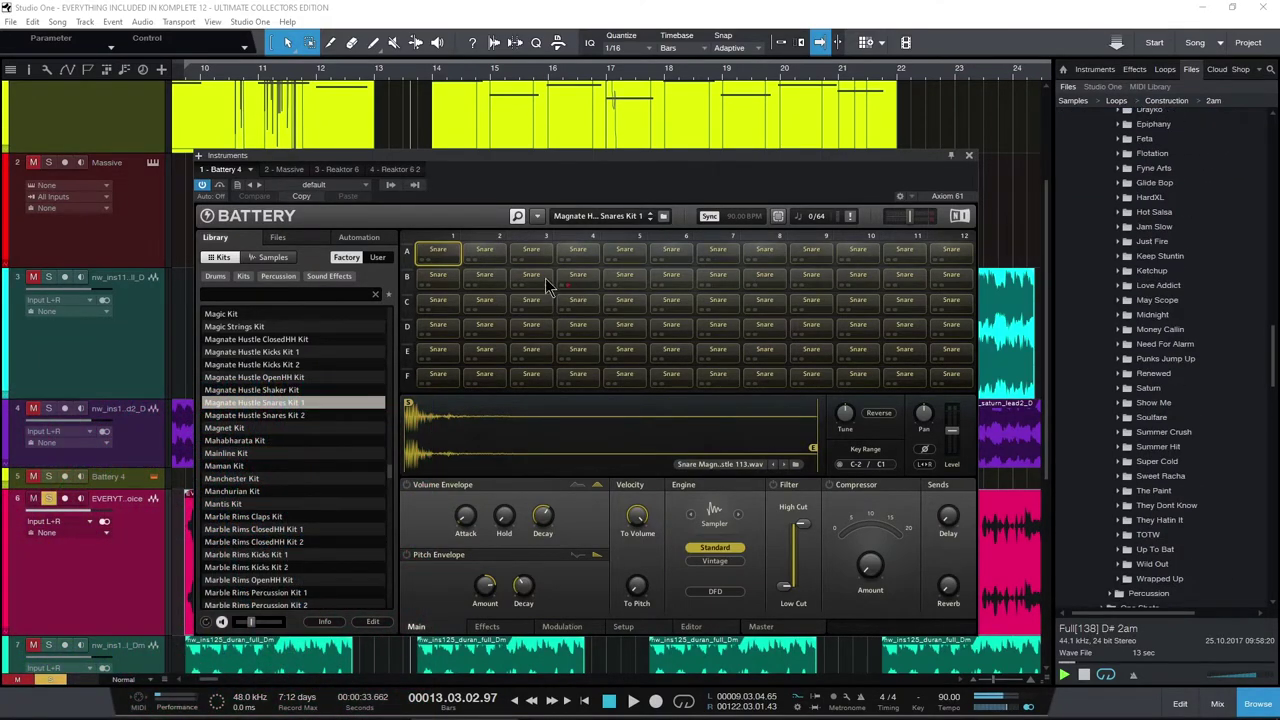
left_click(285, 170)
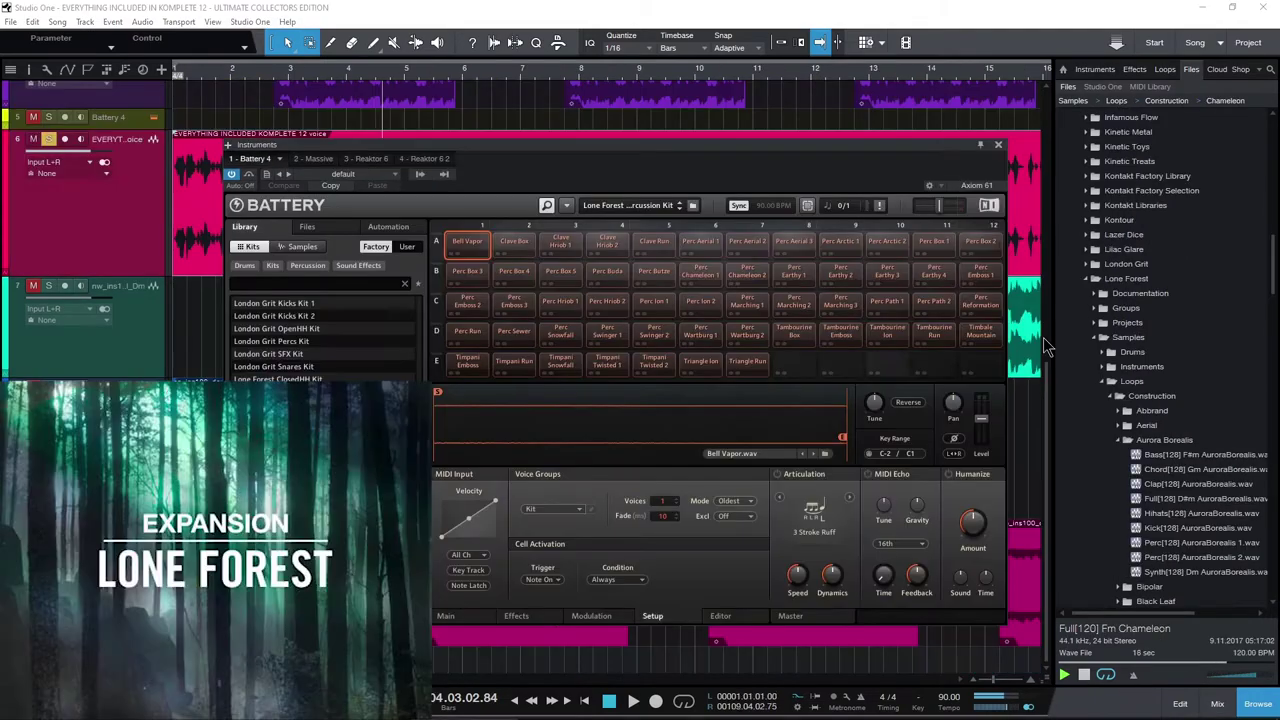
Look through the Lone Forest expansion's Construction loops, and show Massive, Reaktor 6 Monark and the second Reaktor 6 instance in full view.
scroll(1142, 313, "down", 6)
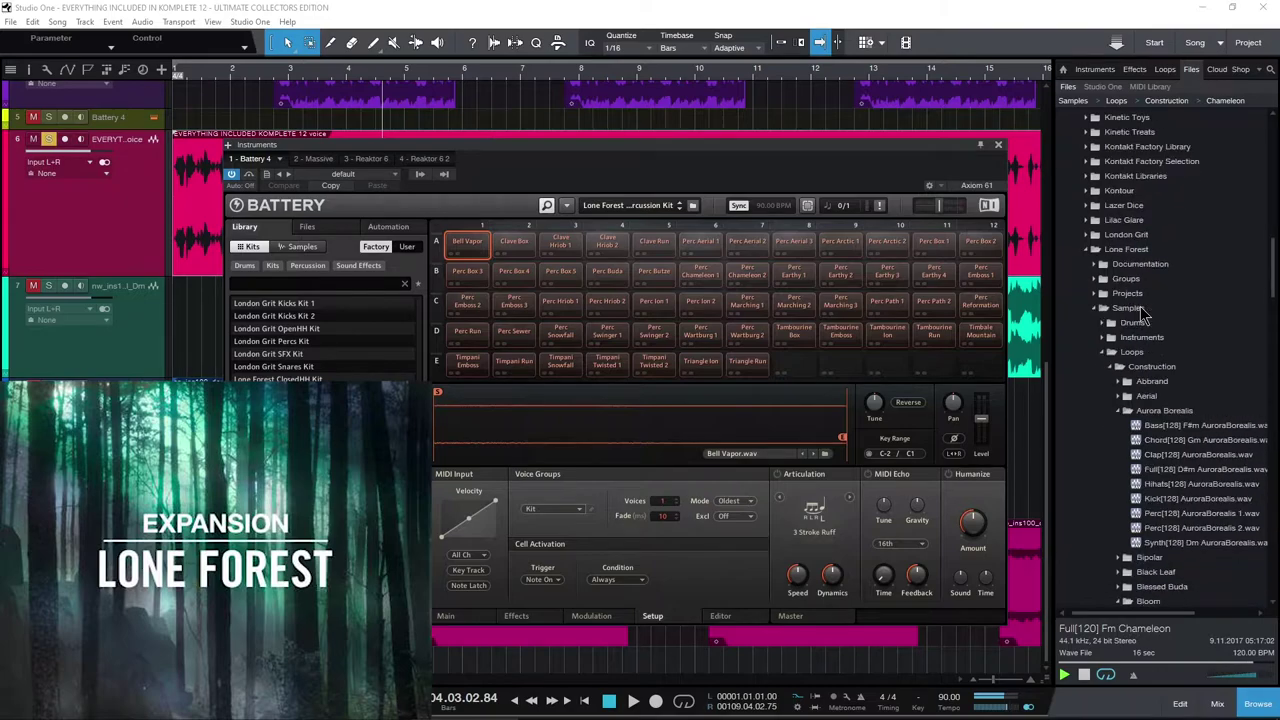
scroll(1143, 313, "down", 9)
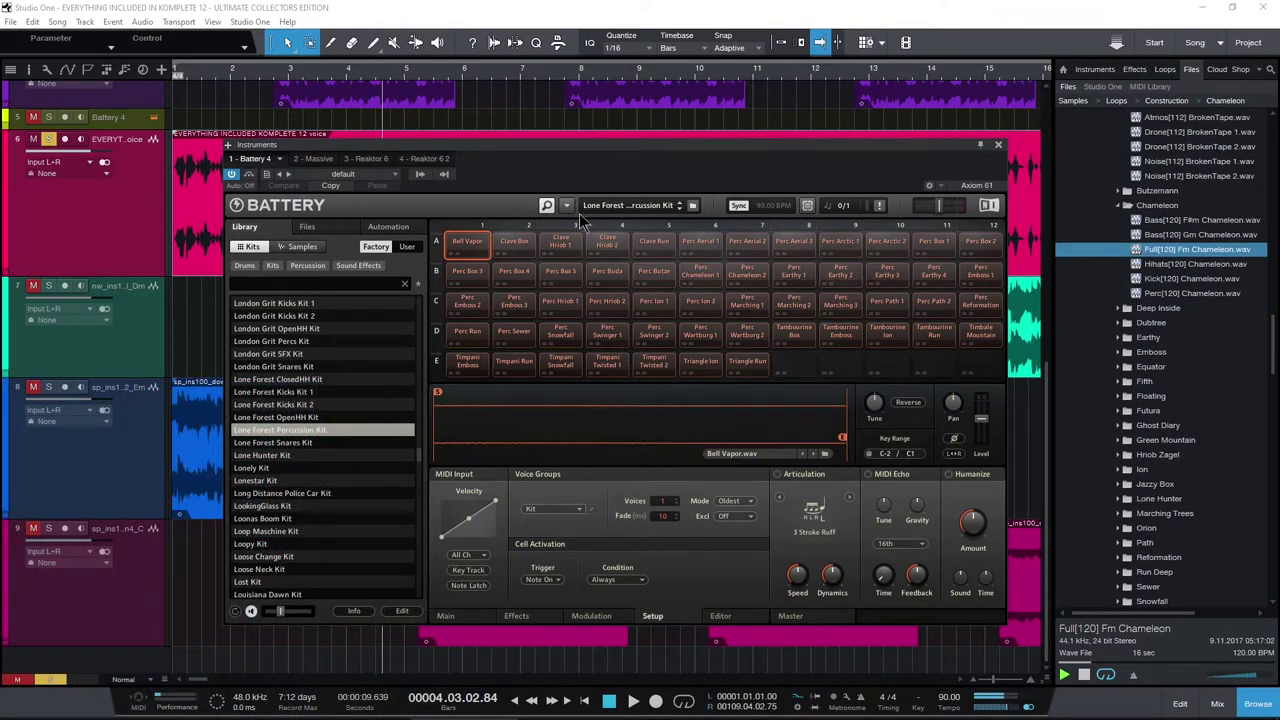
left_click(311, 158)
left_click(364, 164)
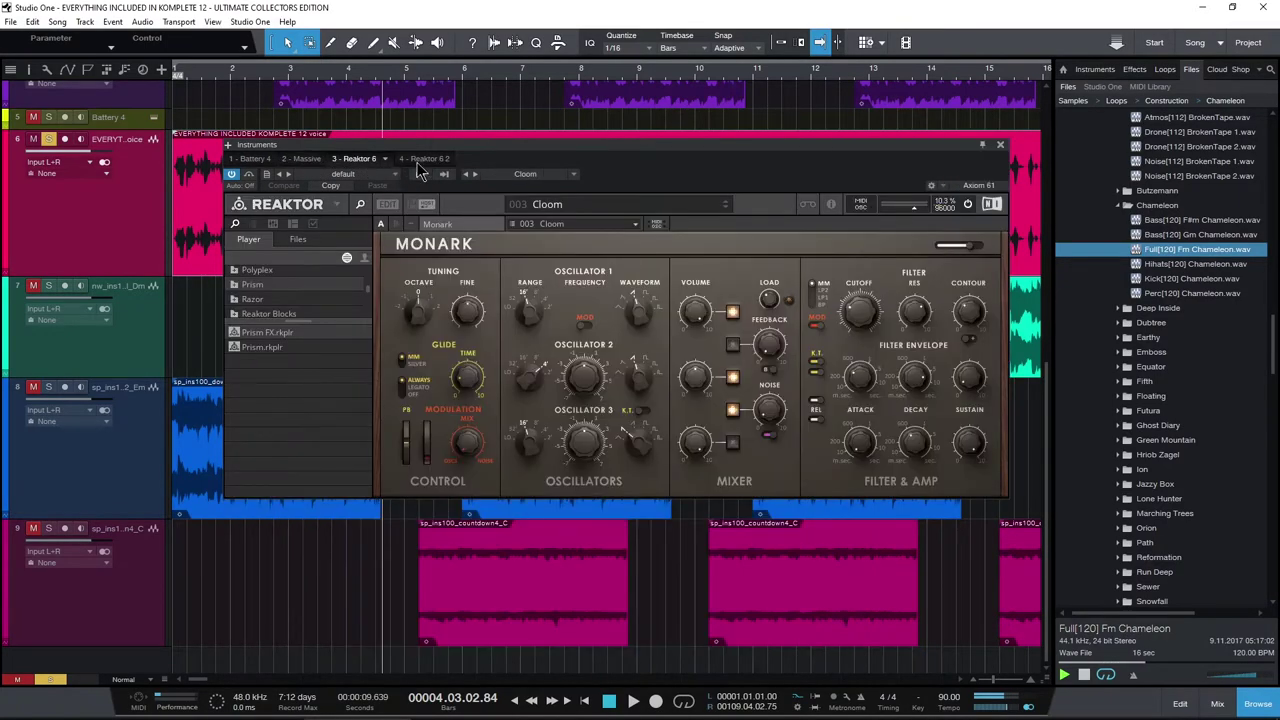
left_click(426, 160)
left_click_drag(553, 155, 538, 88)
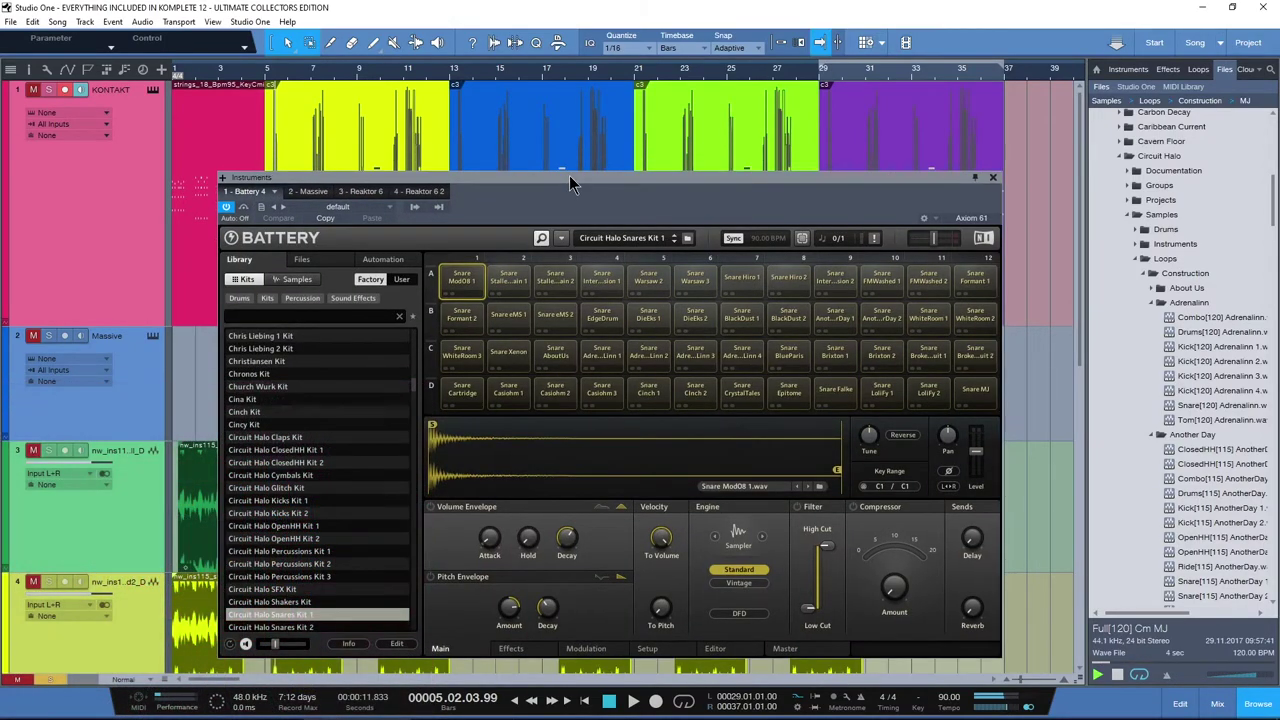
Look through the Circuit Halo expansion's Construction loops as far as the MJ folder, and show the second Reaktor 6 instance.
left_click_drag(569, 175, 606, 173)
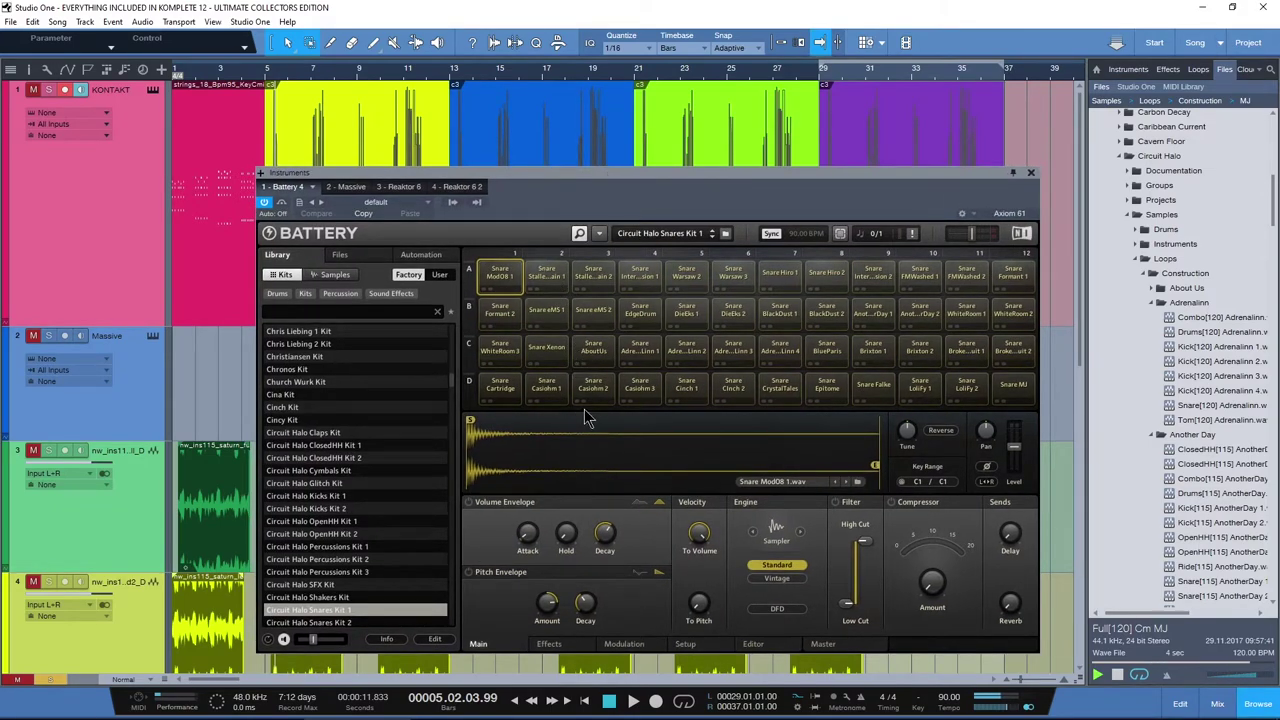
scroll(366, 458, "down", 2)
scroll(1220, 345, "down", 1)
scroll(1220, 345, "down", 2)
left_click_drag(1125, 613, 1152, 611)
left_click_drag(1273, 222, 1273, 303)
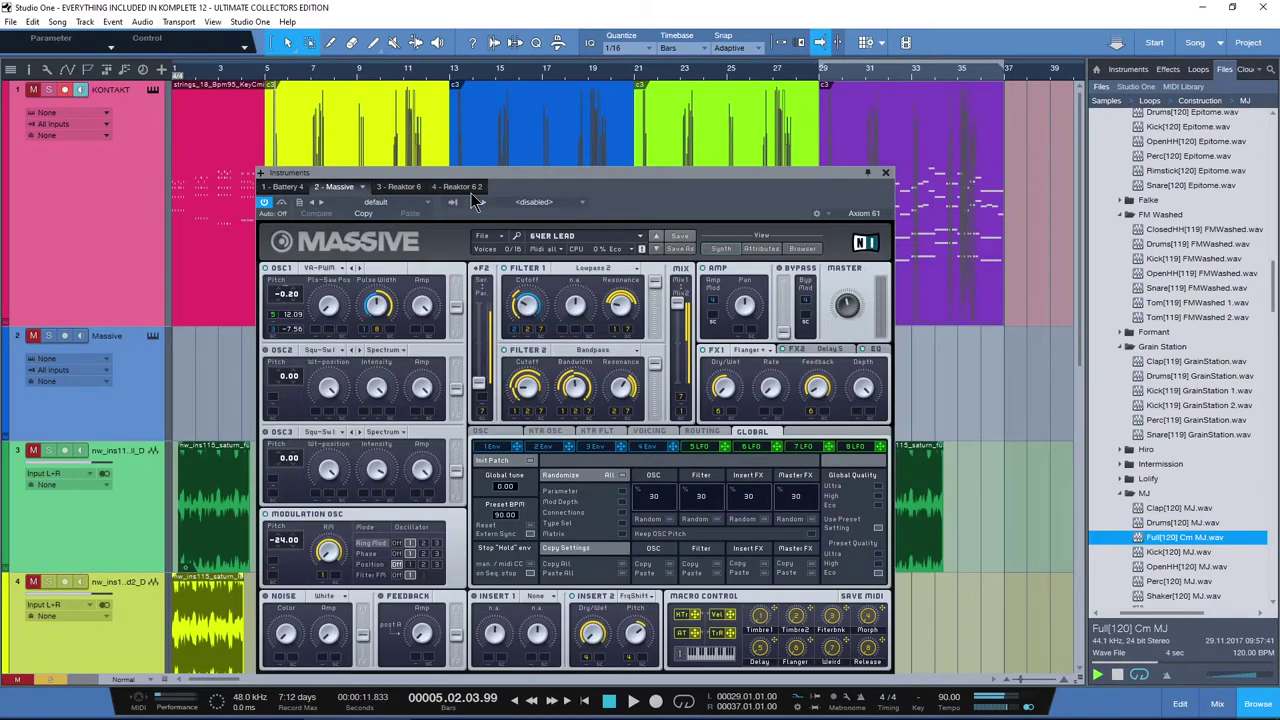
left_click(456, 187)
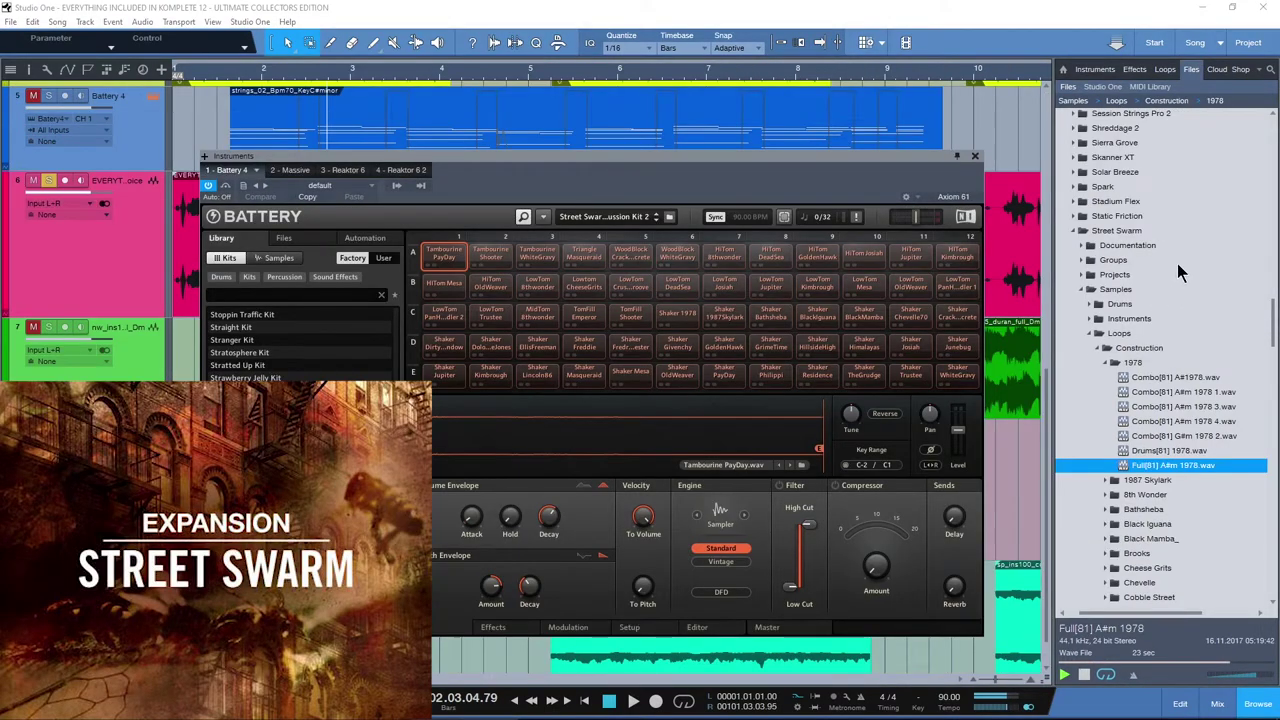
Look through the Street Swarm expansion's loops, and show Reaktor 6 Monark and Prism, bringing the Prism window fully into view.
scroll(1180, 268, "up", 1)
scroll(1132, 255, "down", 1)
scroll(1132, 255, "down", 4)
left_click_drag(1272, 335, 1275, 503)
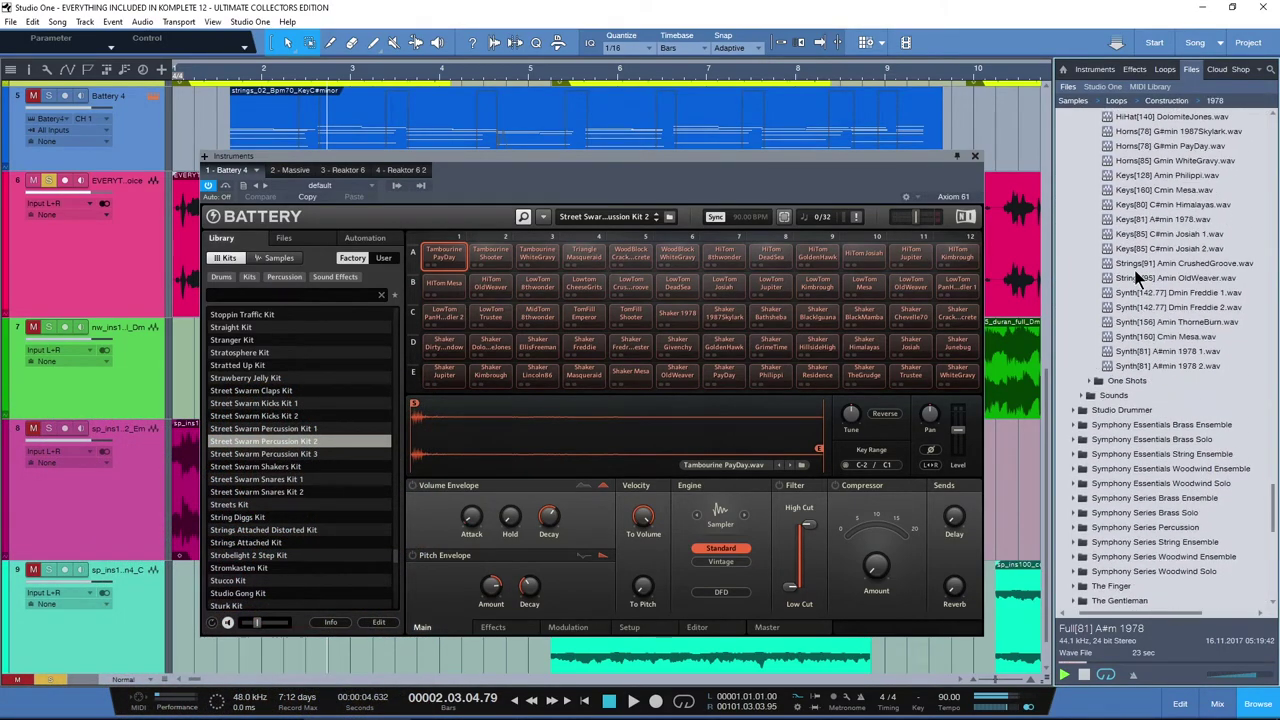
left_click(345, 170)
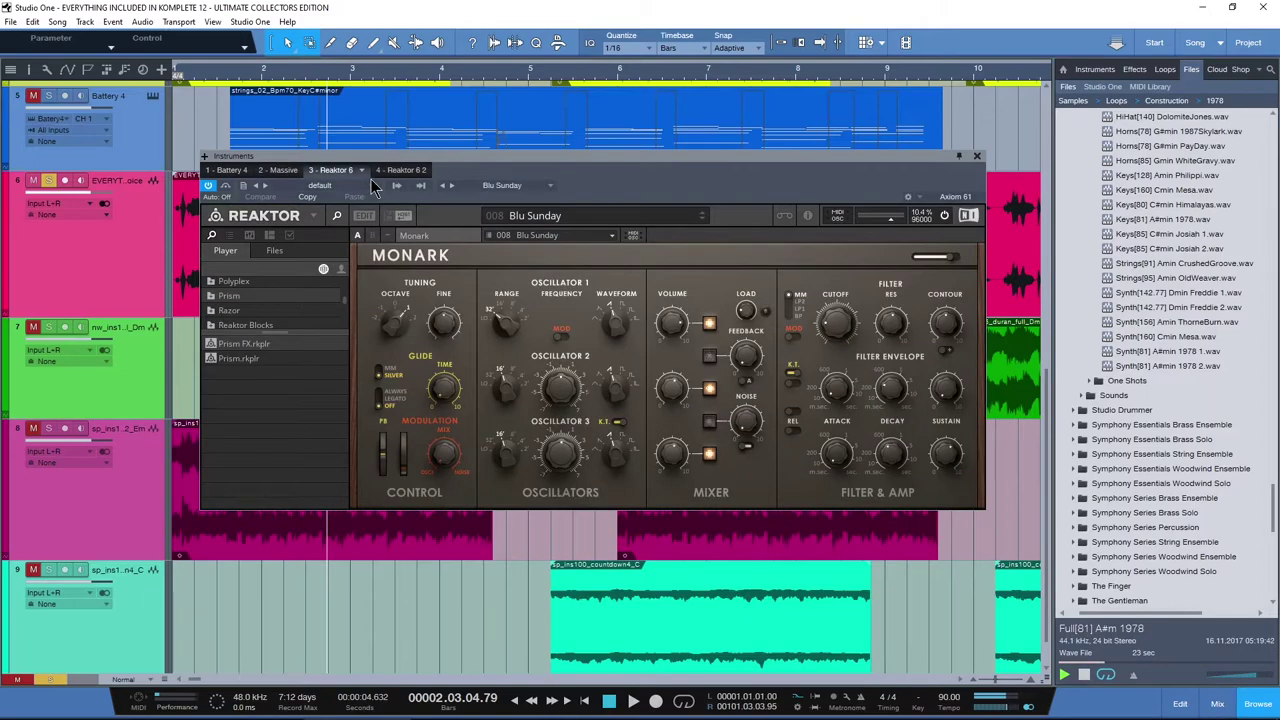
left_click(401, 172)
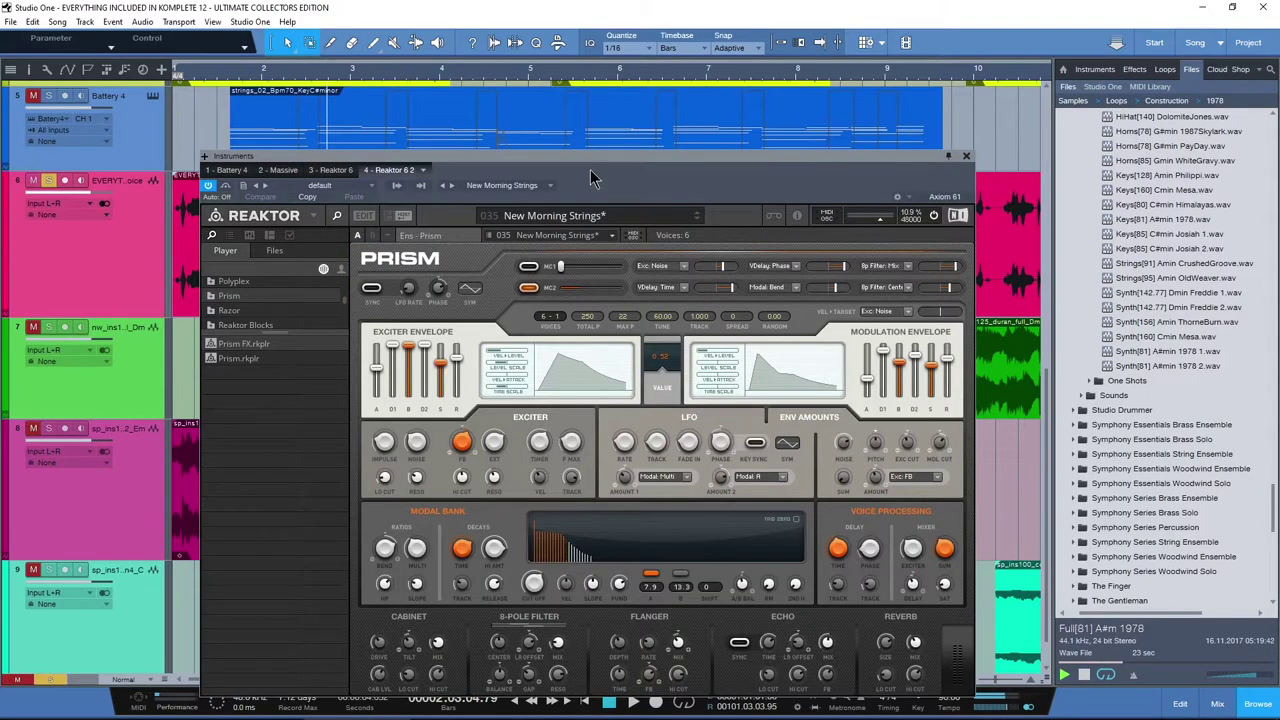
left_click_drag(605, 160, 637, 95)
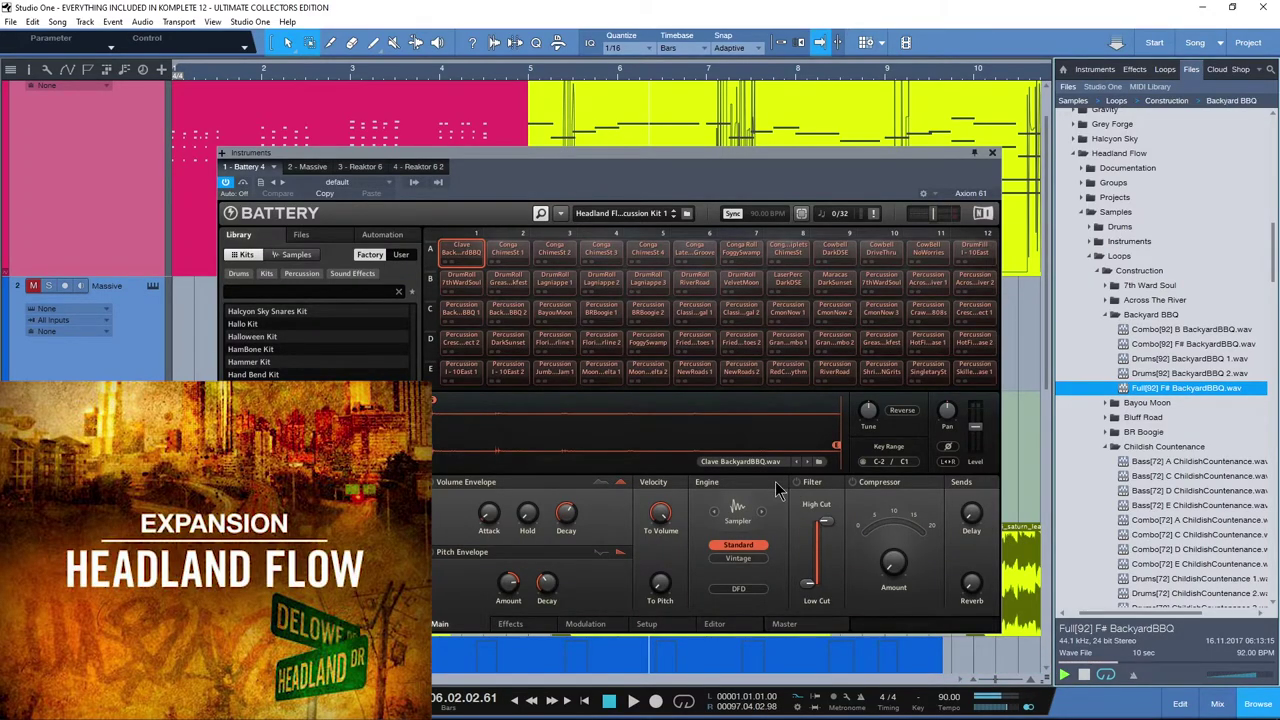
Look through the Headland Flow expansion's Construction loops, audition Full[72] A ChildishCountenance.wav, and check the remaining folders.
scroll(1141, 256, "up", 1)
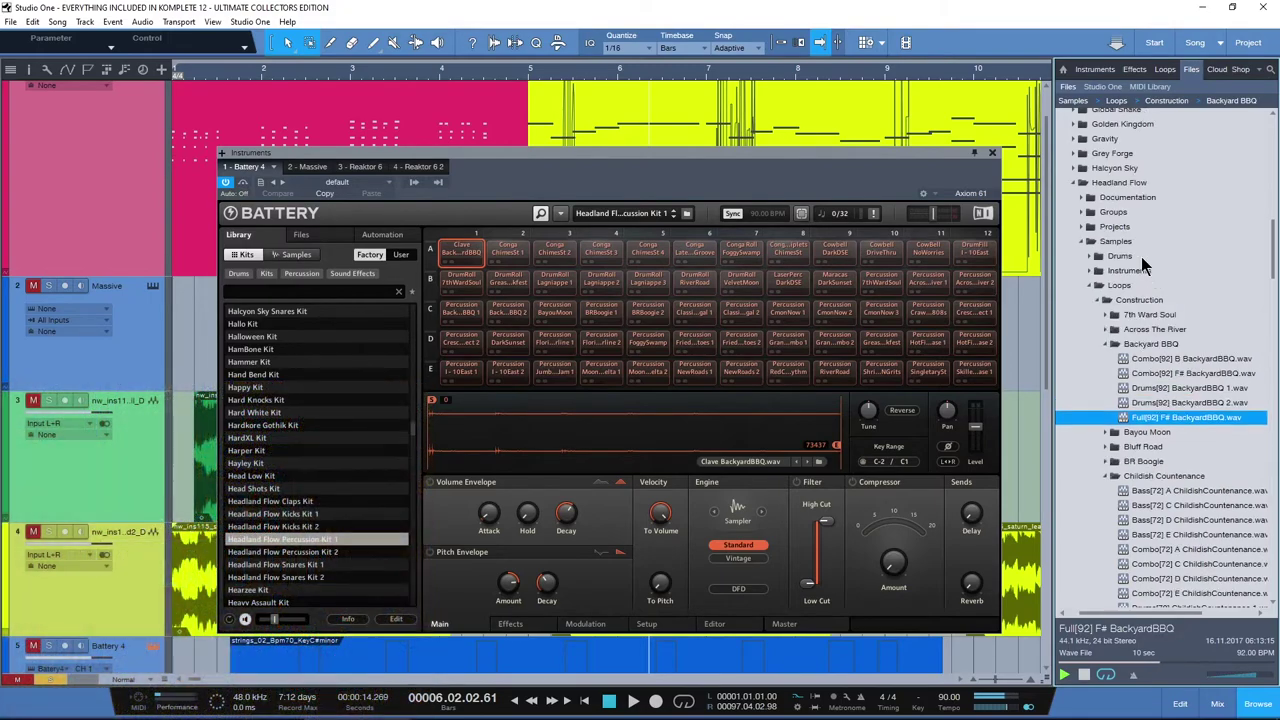
scroll(1133, 245, "up", 1)
scroll(1150, 246, "down", 3)
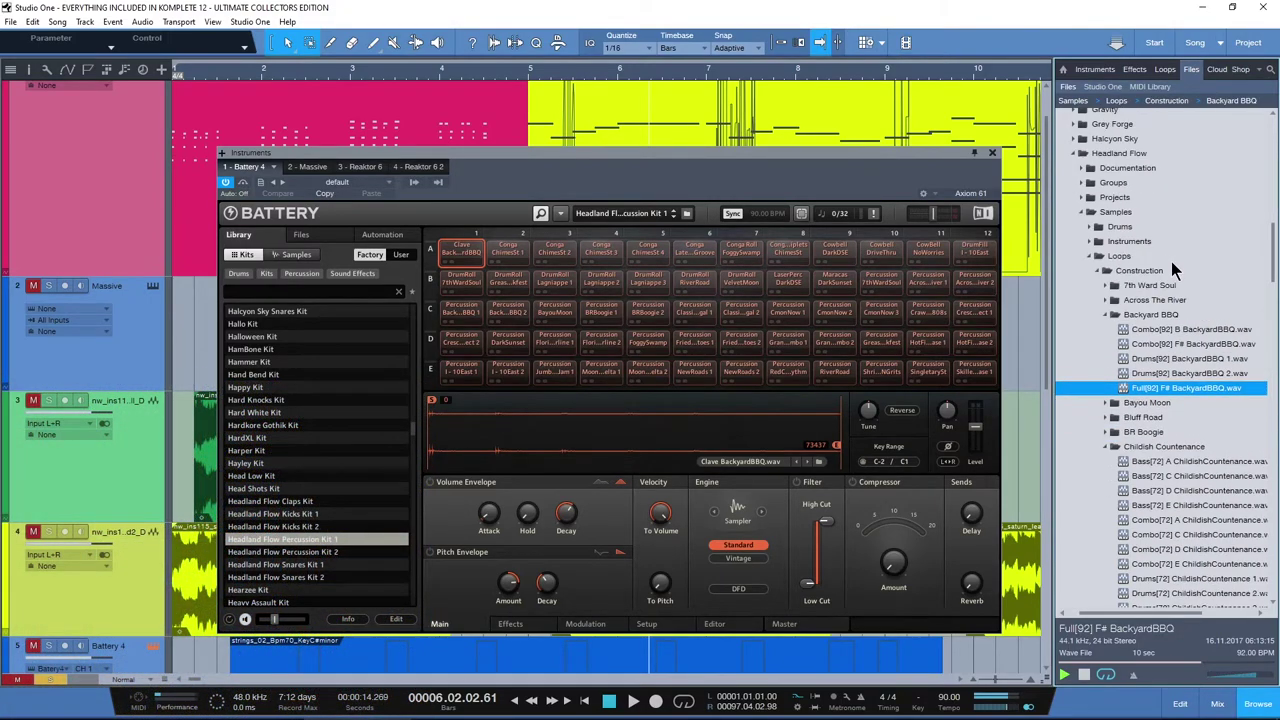
scroll(1171, 261, "down", 8)
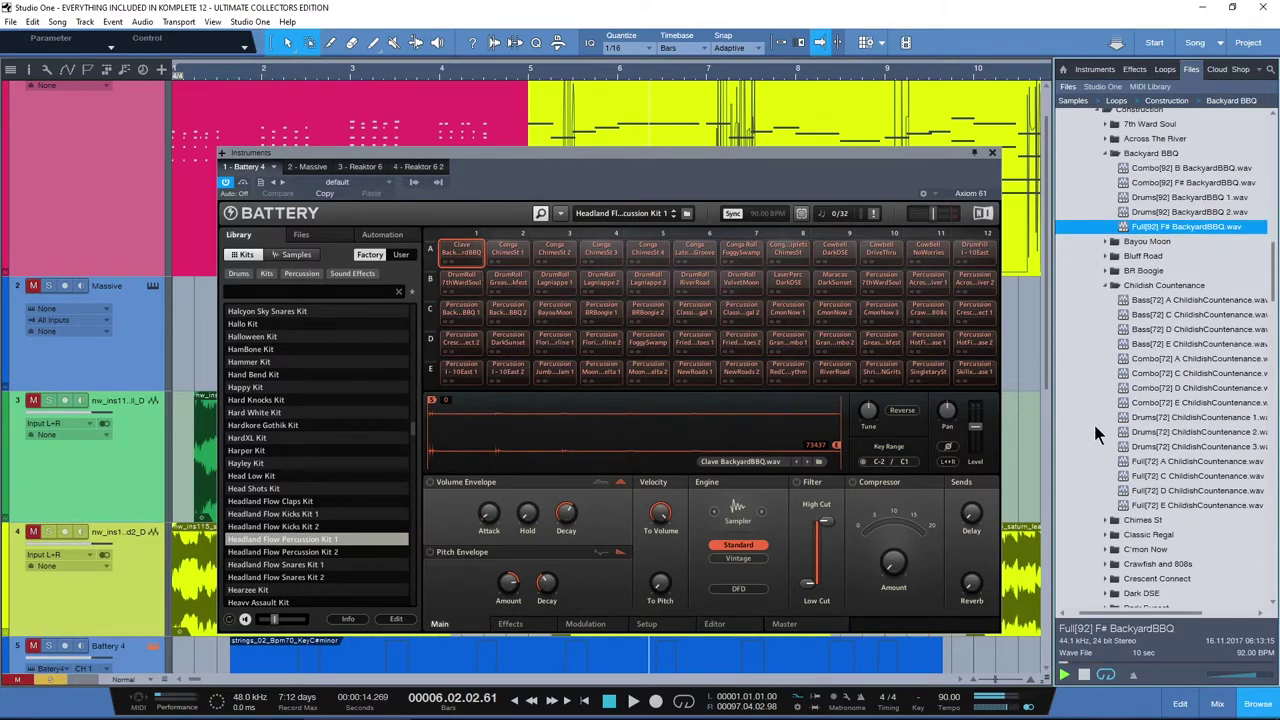
scroll(1096, 430, "down", 1)
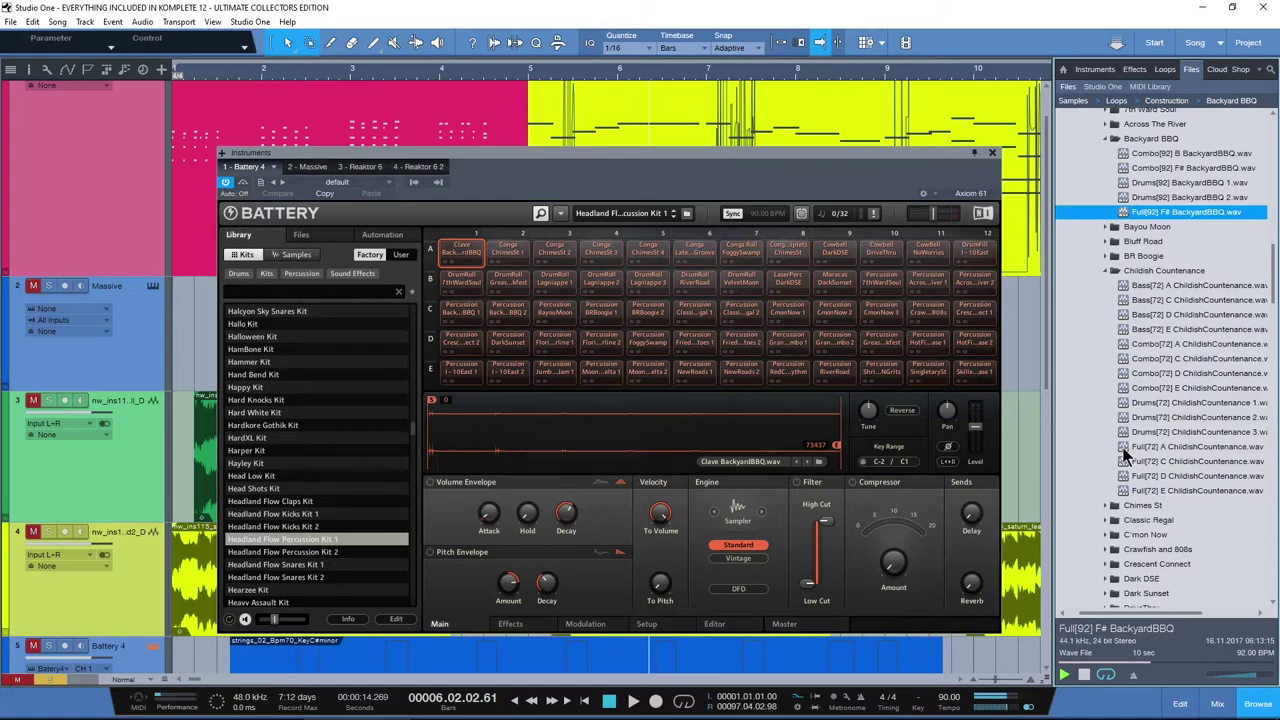
left_click(1130, 450)
scroll(1195, 410, "down", 4)
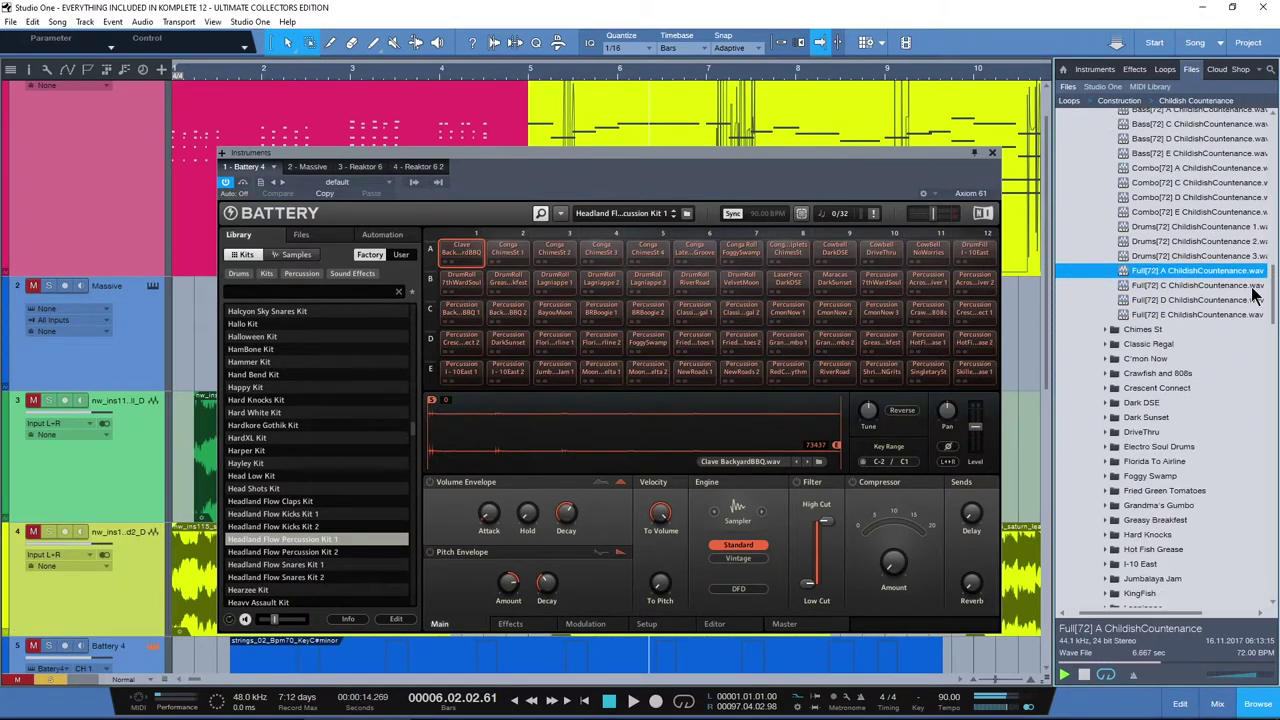
left_click_drag(1273, 305, 1273, 364)
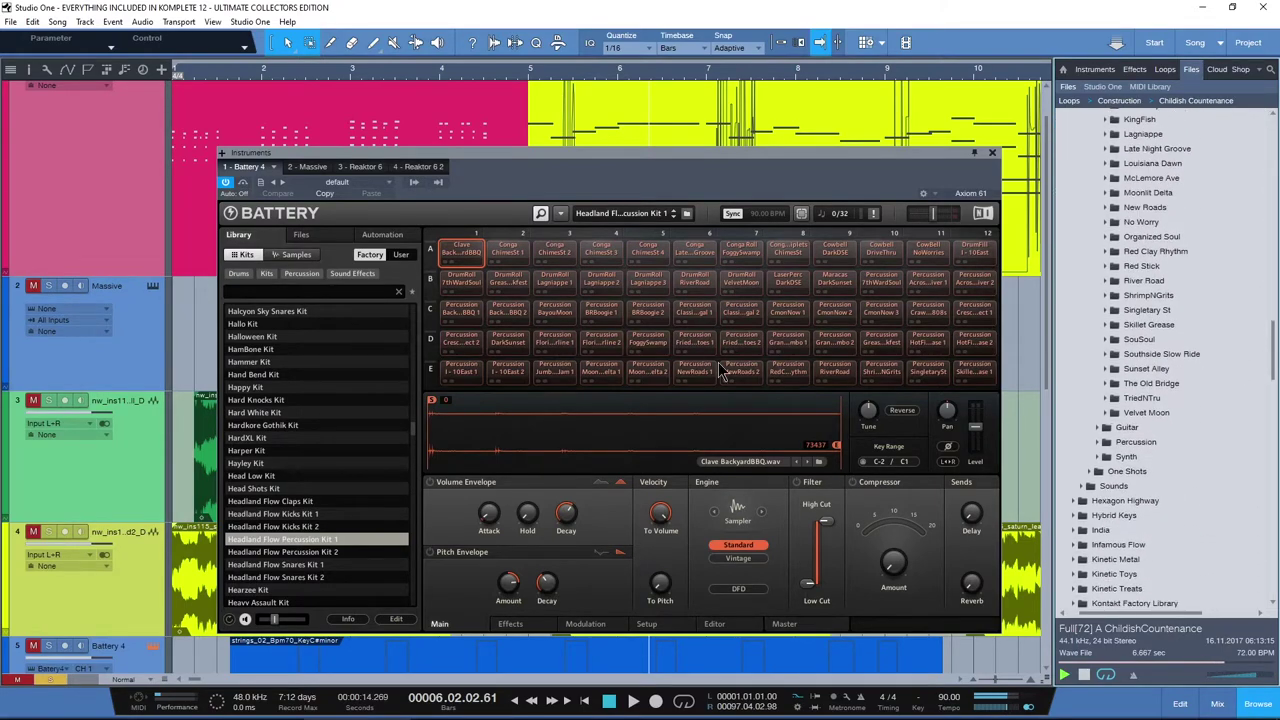
Show the Massive, first Reaktor 6 and Reaktor 6 Prism instruments in turn for Headland Flow.
left_click(305, 167)
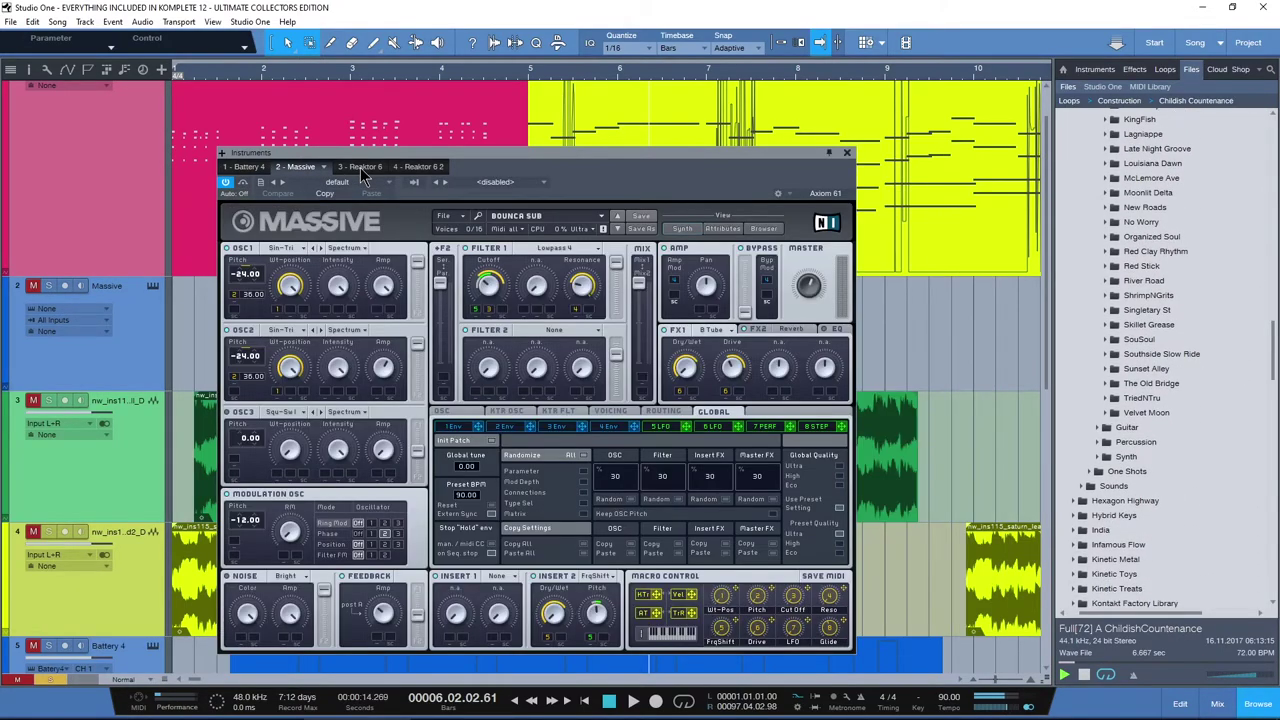
left_click(360, 167)
left_click(421, 168)
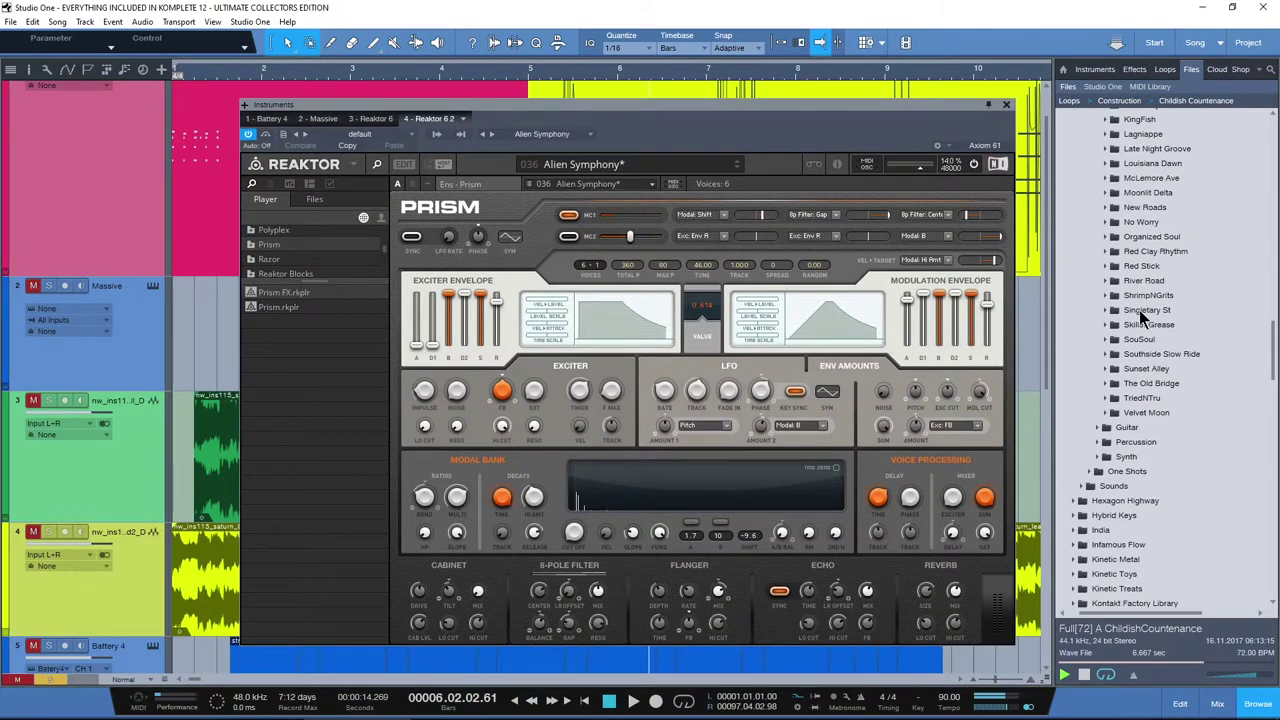
scroll(1139, 312, "up", 3)
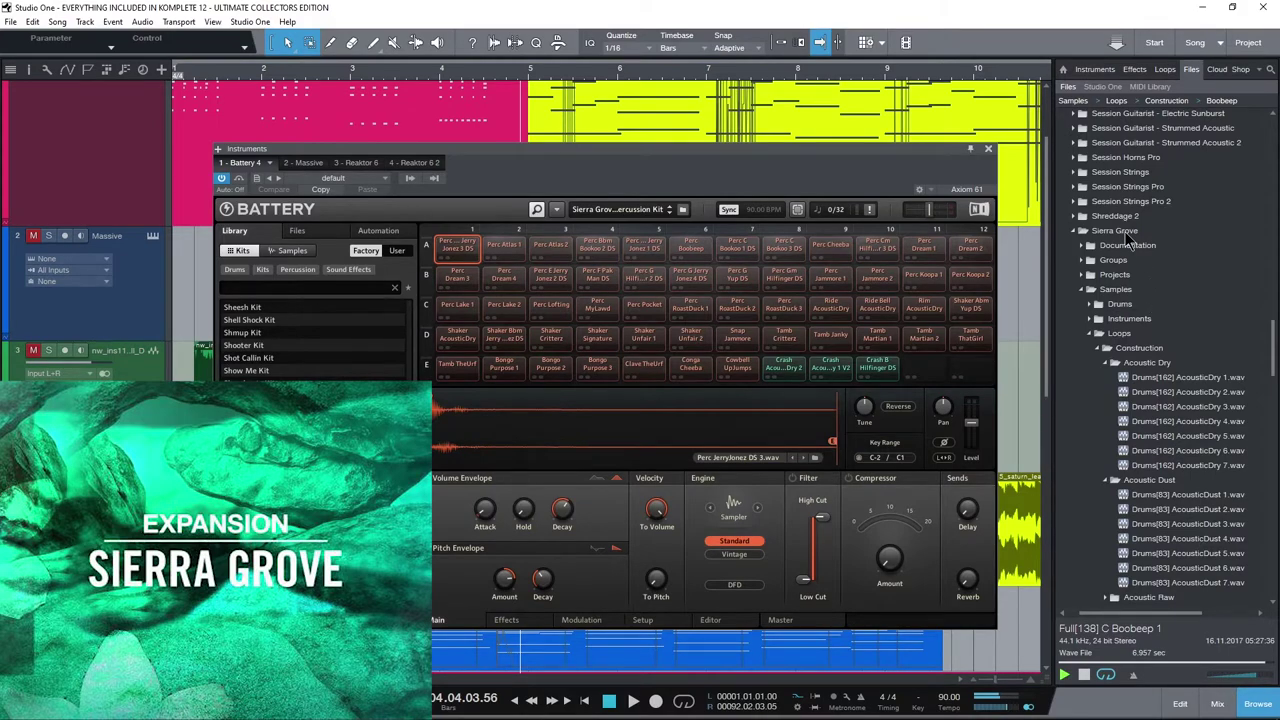
Look through the Sierra Grove expansion's Construction loops, from Acoustic Dry past the Boobeep folder.
scroll(1124, 233, "down", 1)
scroll(1124, 240, "down", 7)
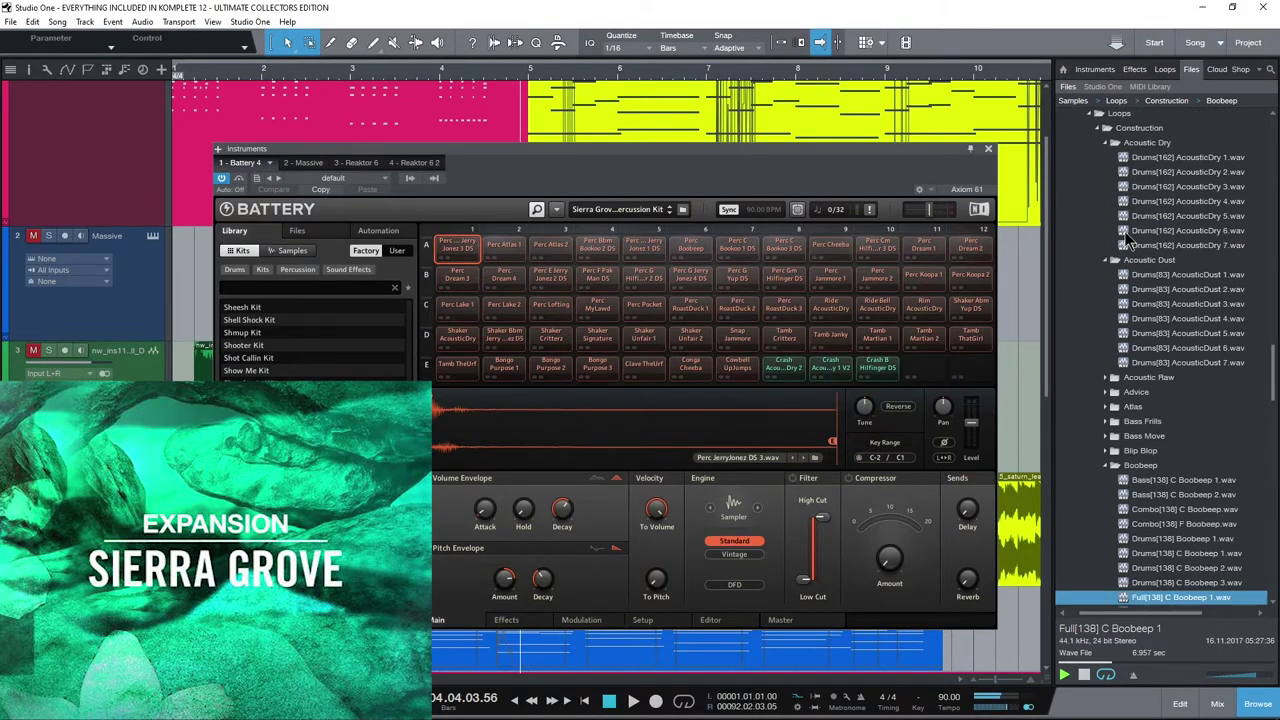
scroll(1120, 260, "down", 4)
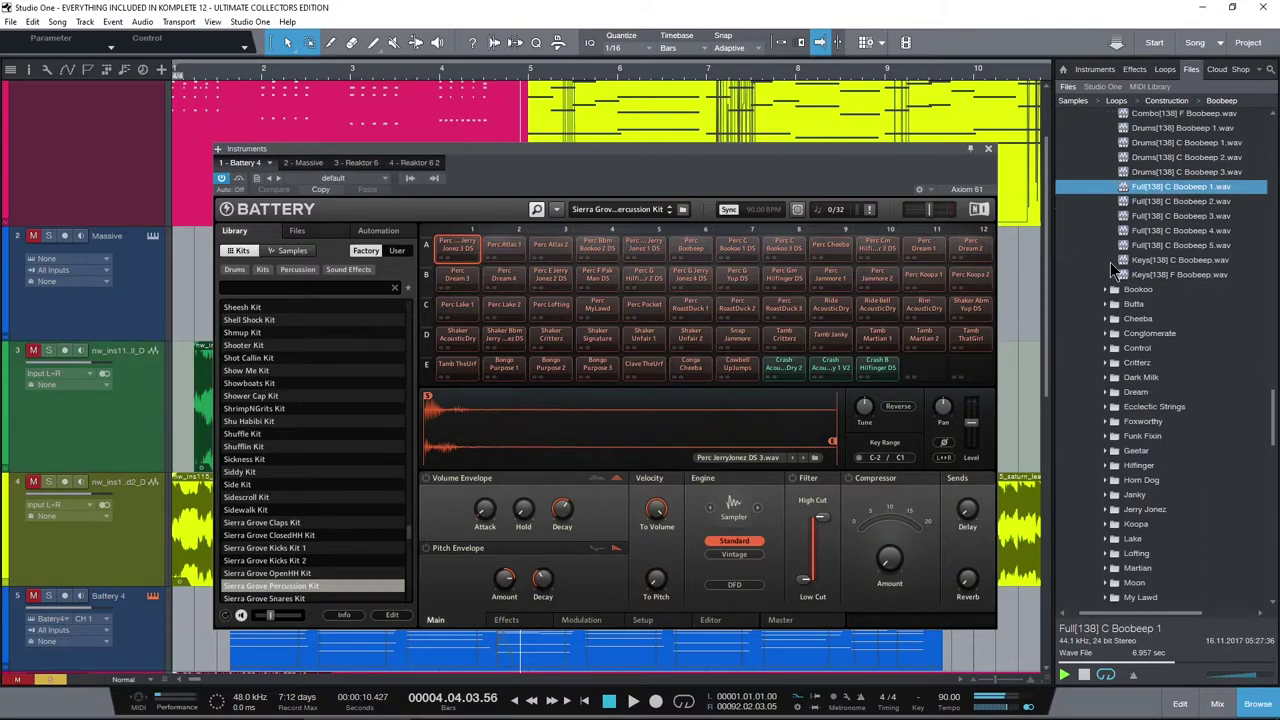
scroll(1115, 300, "down", 1)
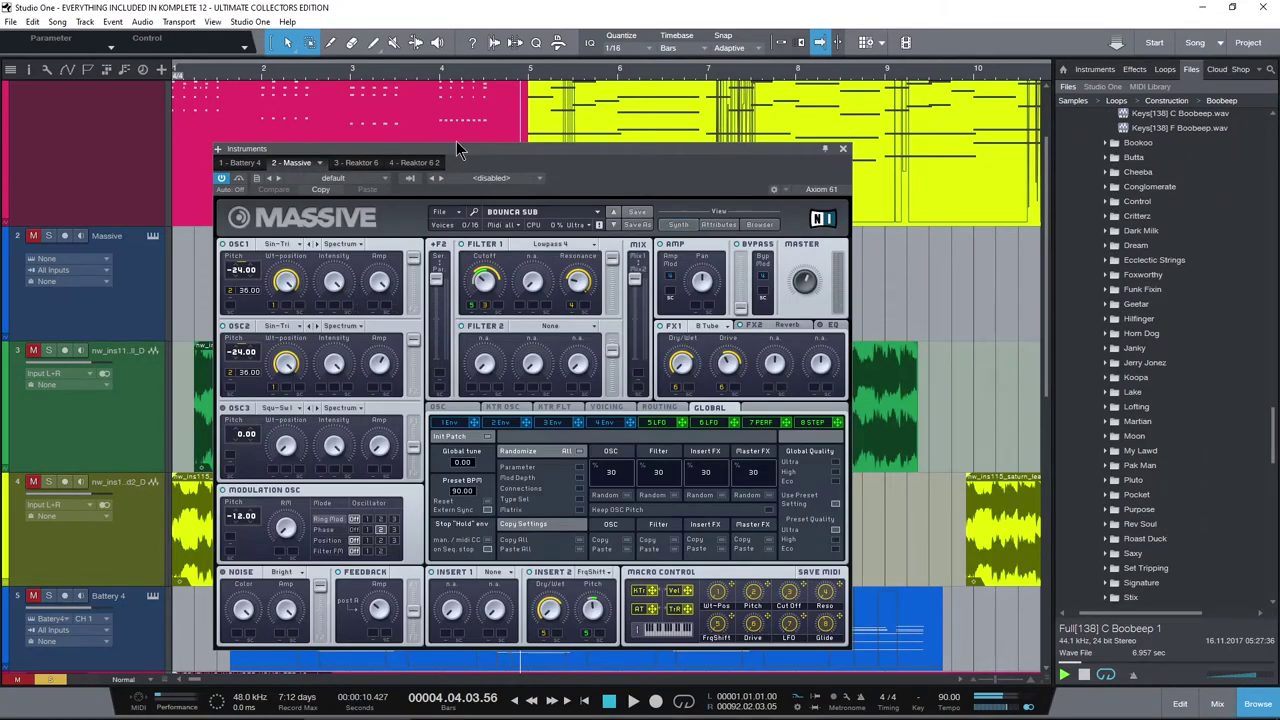
Move the Massive window higher over the arrangement and show the first Reaktor 6 instrument for Sierra Grove.
left_click_drag(456, 148, 491, 100)
left_click(380, 116)
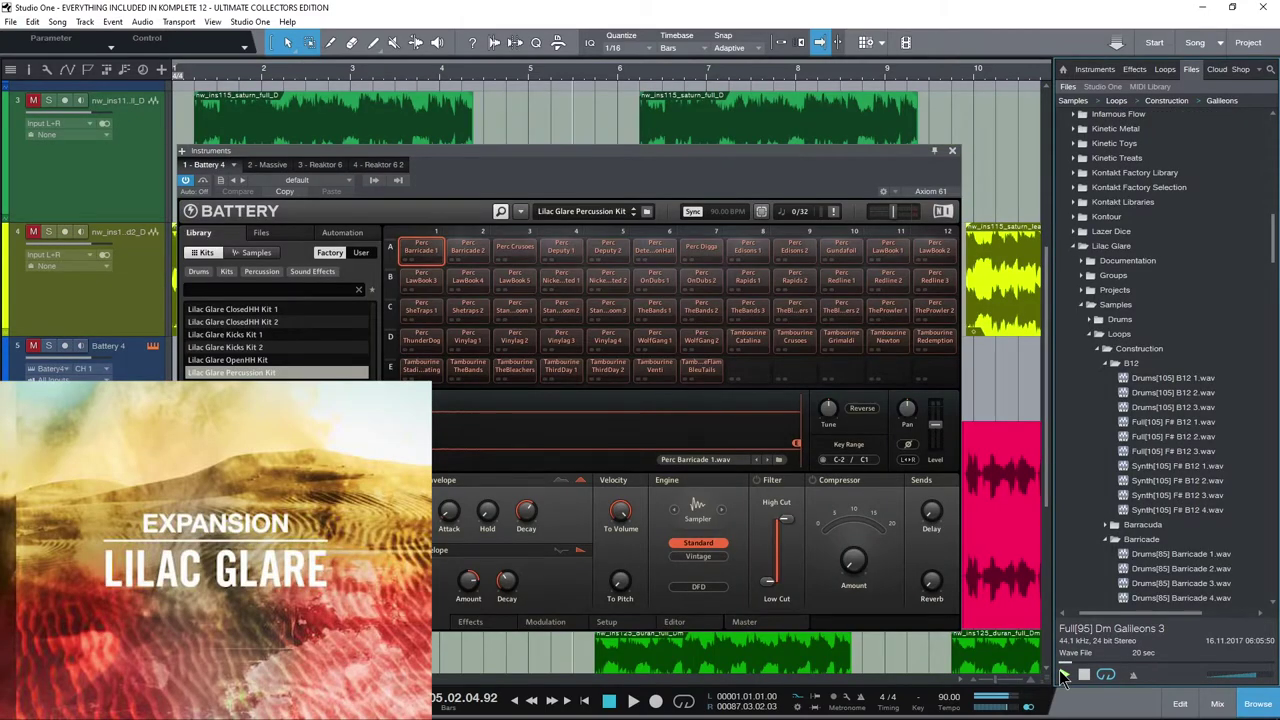
Audition Full[95] Dm Galileons 3.wav, look through Lilac Glare's Construction loops, and show its Massive and Reaktor 6 instruments.
left_click(1063, 676)
left_click_drag(1274, 236, 1276, 346)
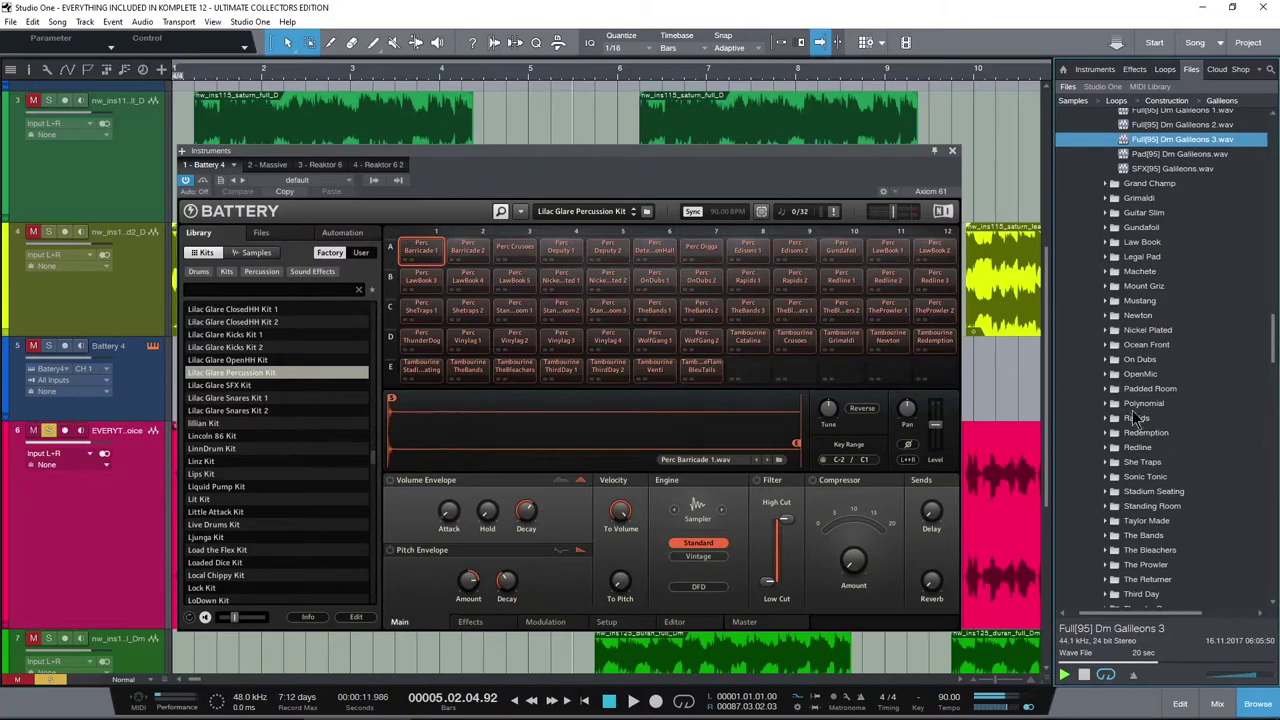
scroll(1128, 420, "down", 2)
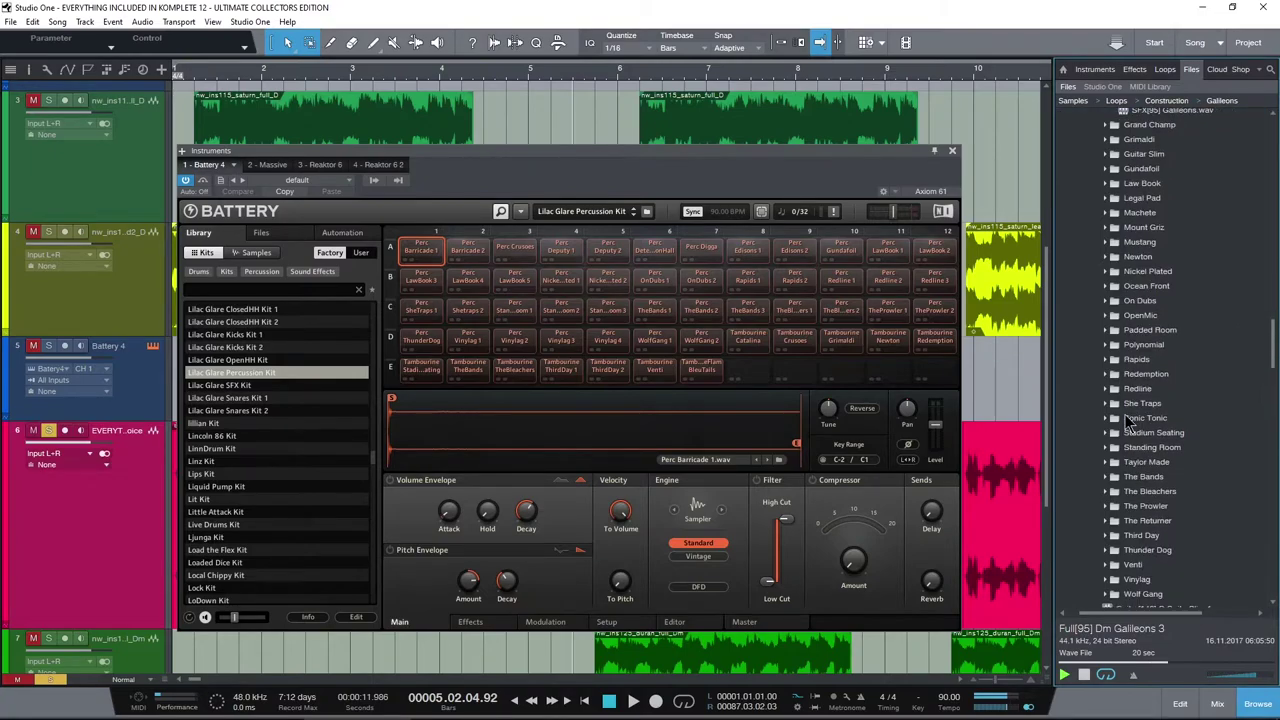
left_click(266, 165)
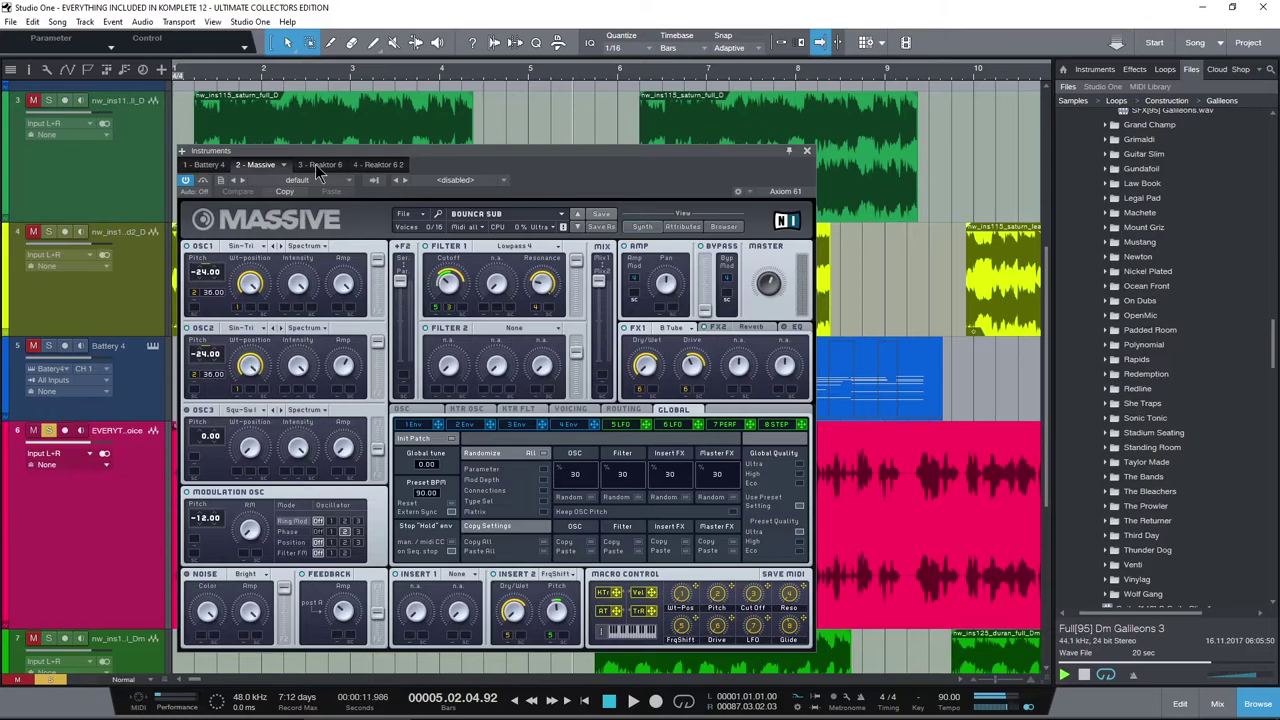
left_click(318, 164)
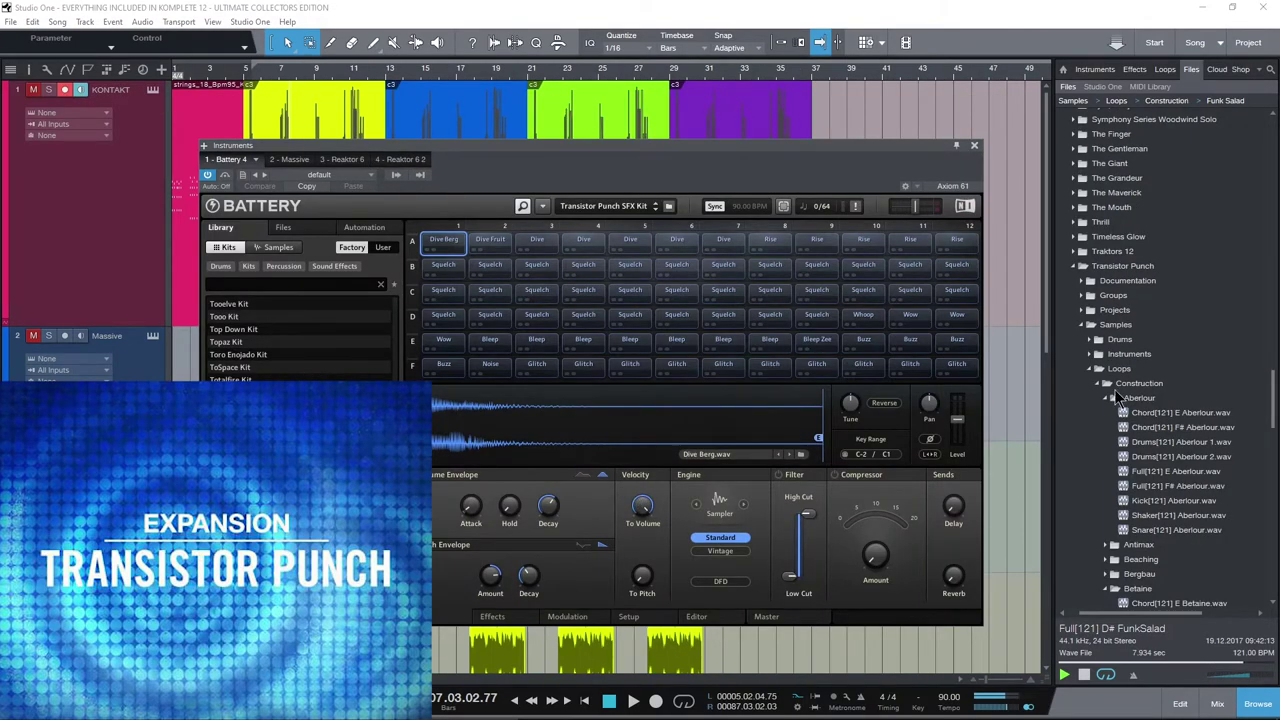
Look through the Transistor Punch expansion's Construction loops and audition Full[121] E Aberlour.wav.
scroll(1135, 265, "down", 1)
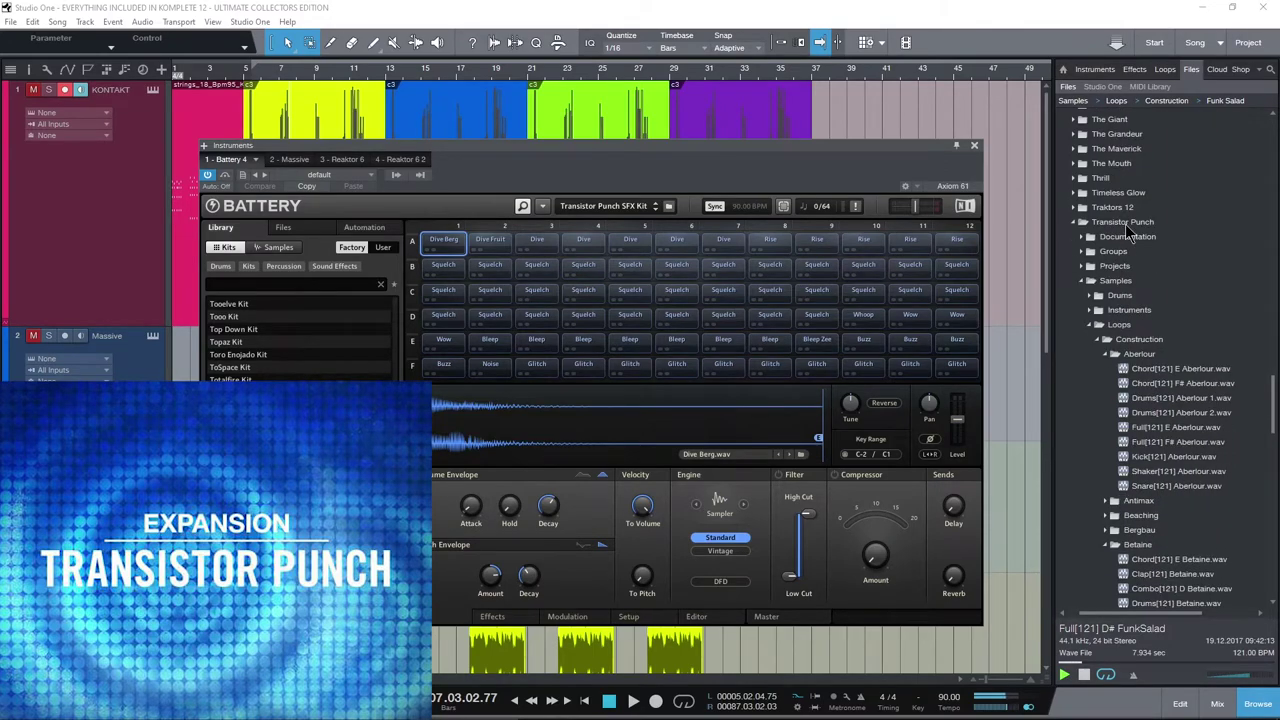
scroll(1128, 231, "down", 2)
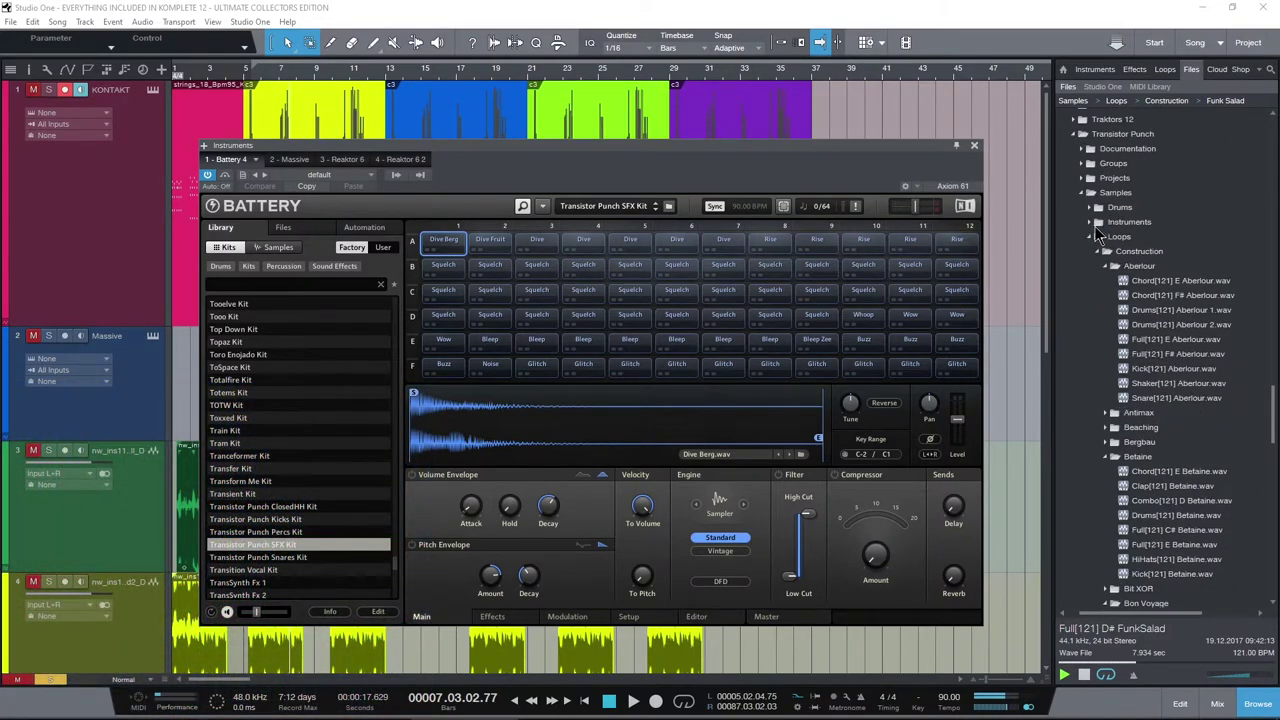
scroll(1098, 233, "down", 2)
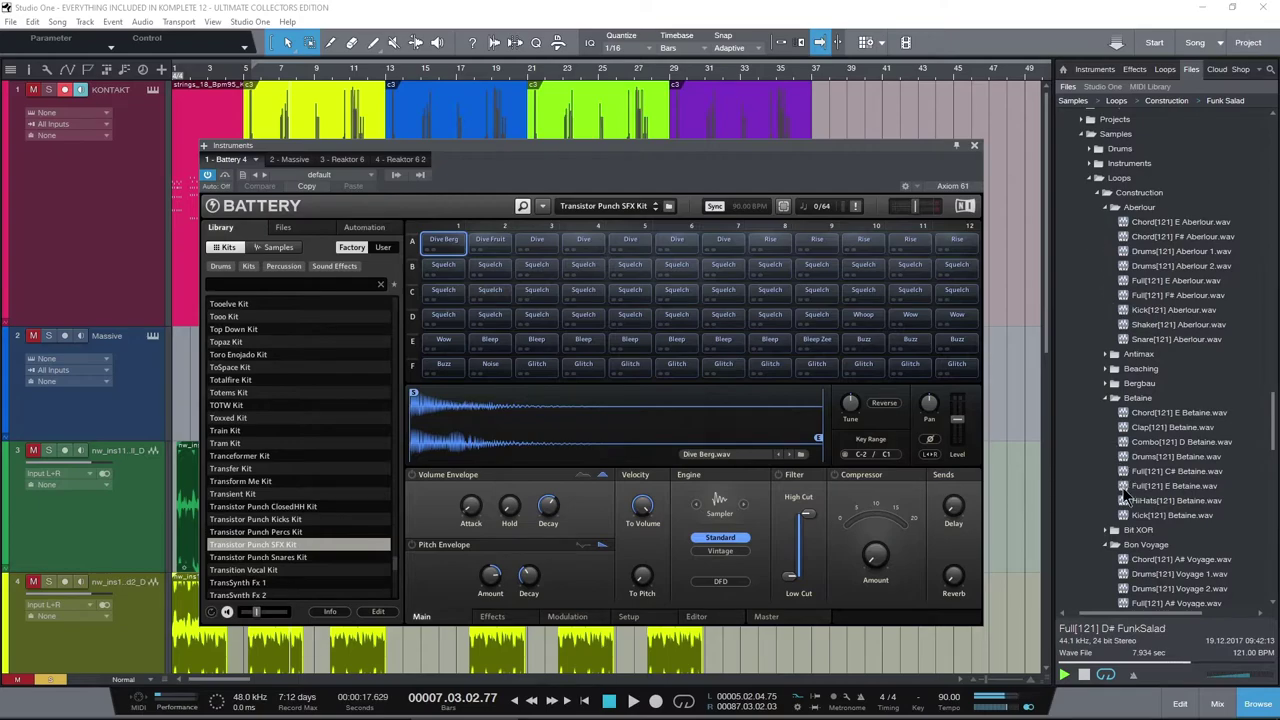
left_click(1124, 283)
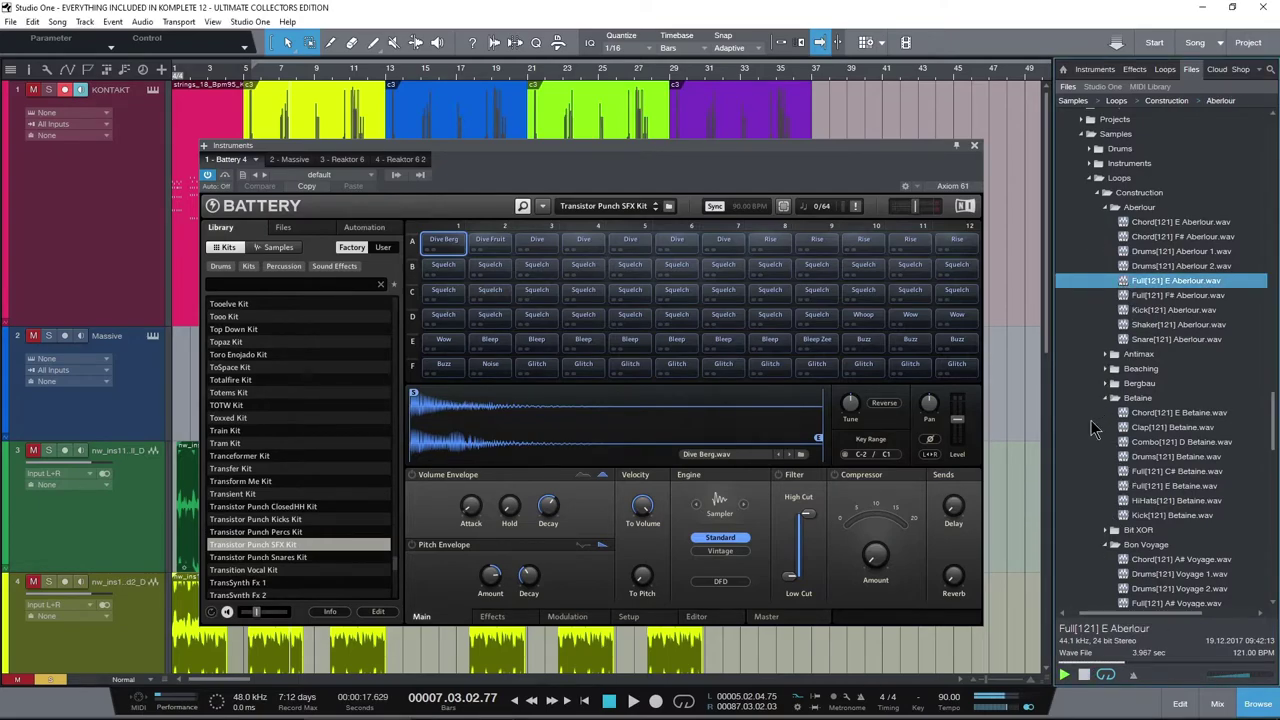
scroll(1108, 370, "down", 3)
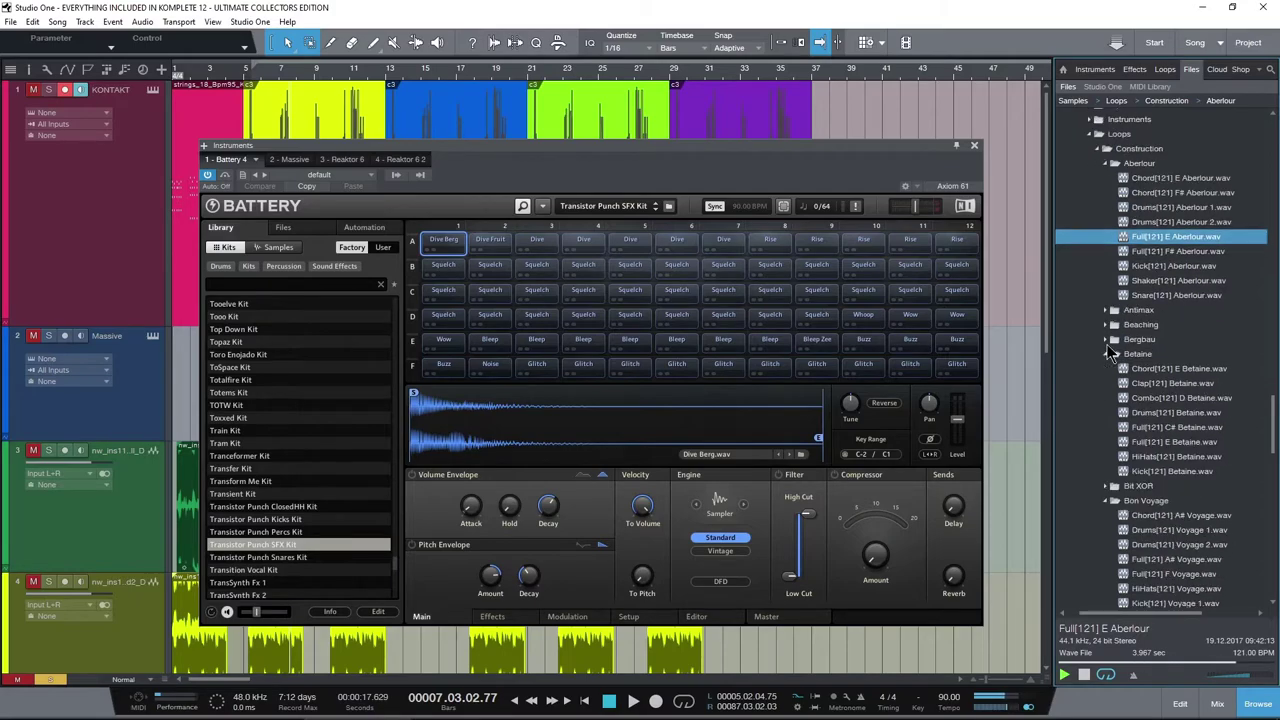
scroll(1106, 362, "up", 4)
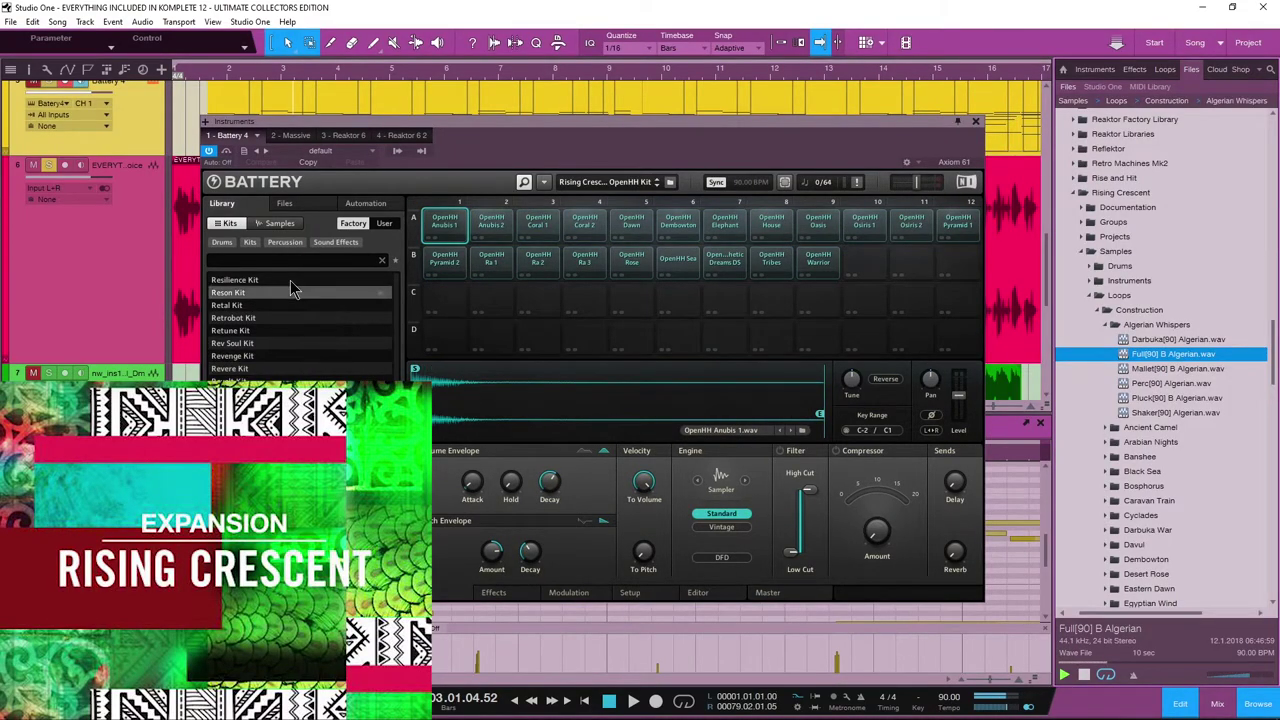
Look through the Rising Crescent expansion's Construction loops, and show its Massive and second Reaktor 6 instruments.
scroll(147, 270, "up", 2)
scroll(1186, 314, "up", 2)
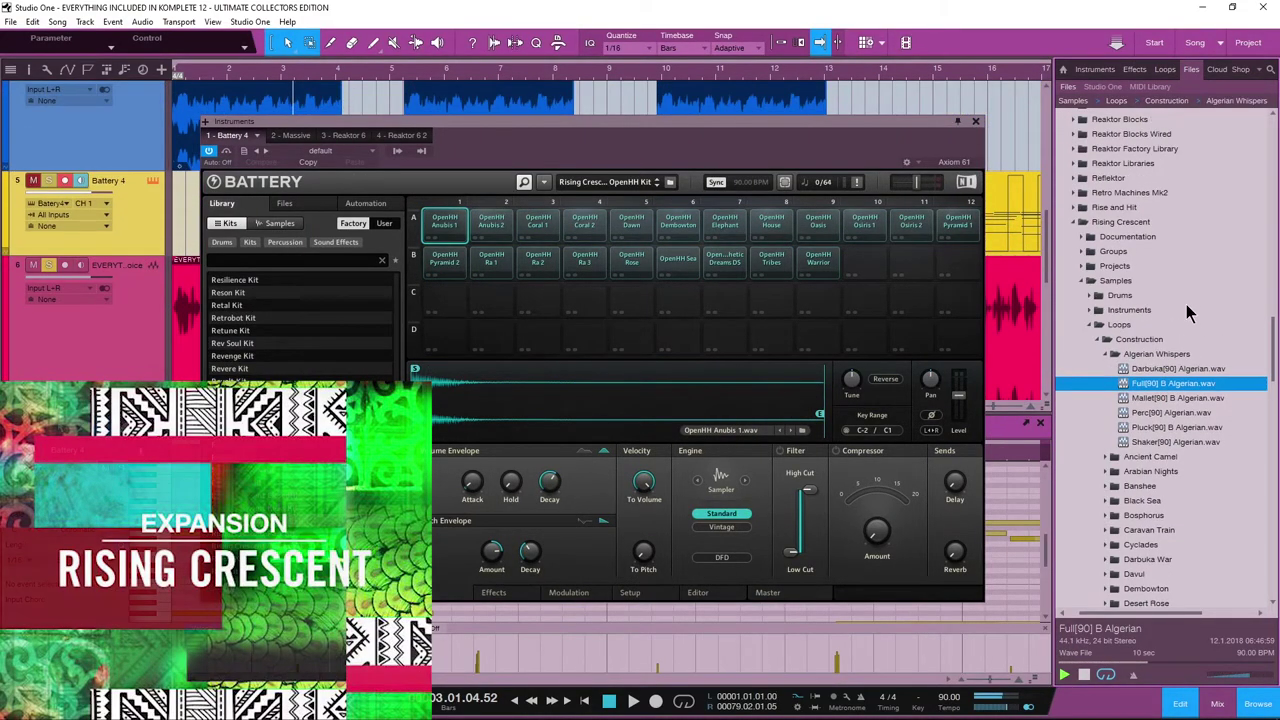
scroll(1130, 250, "down", 7)
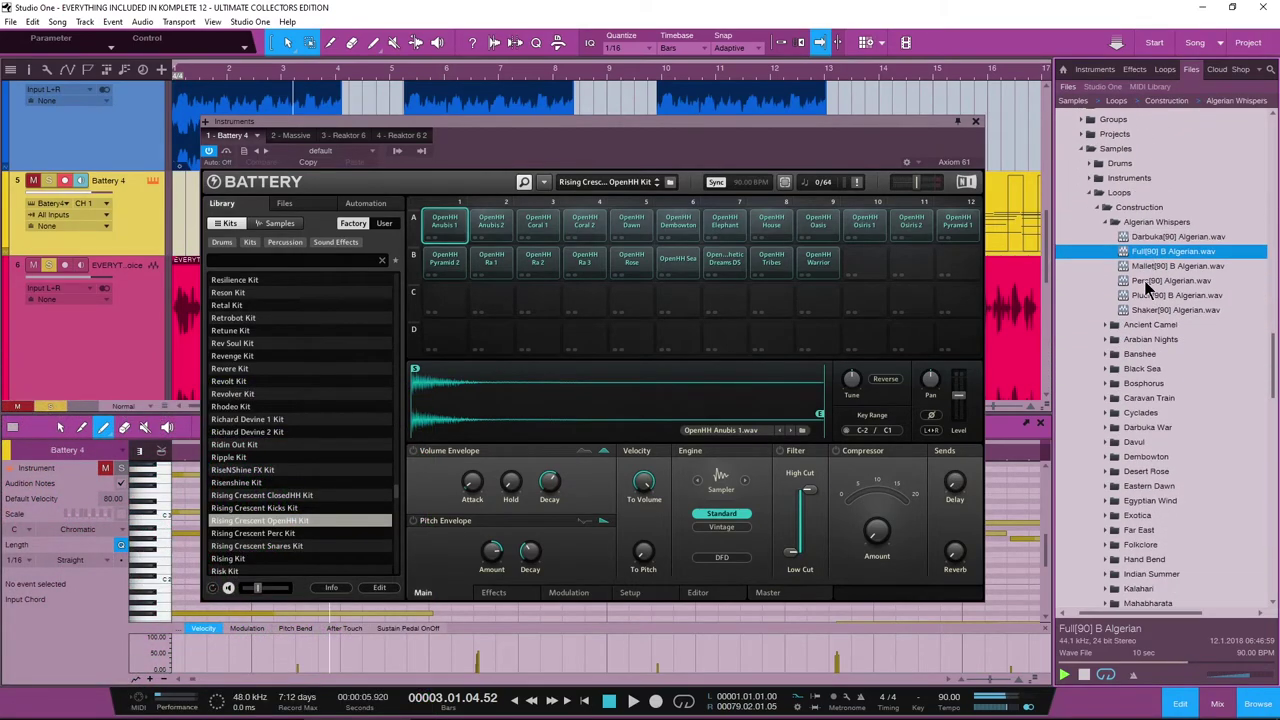
scroll(1155, 380, "down", 4)
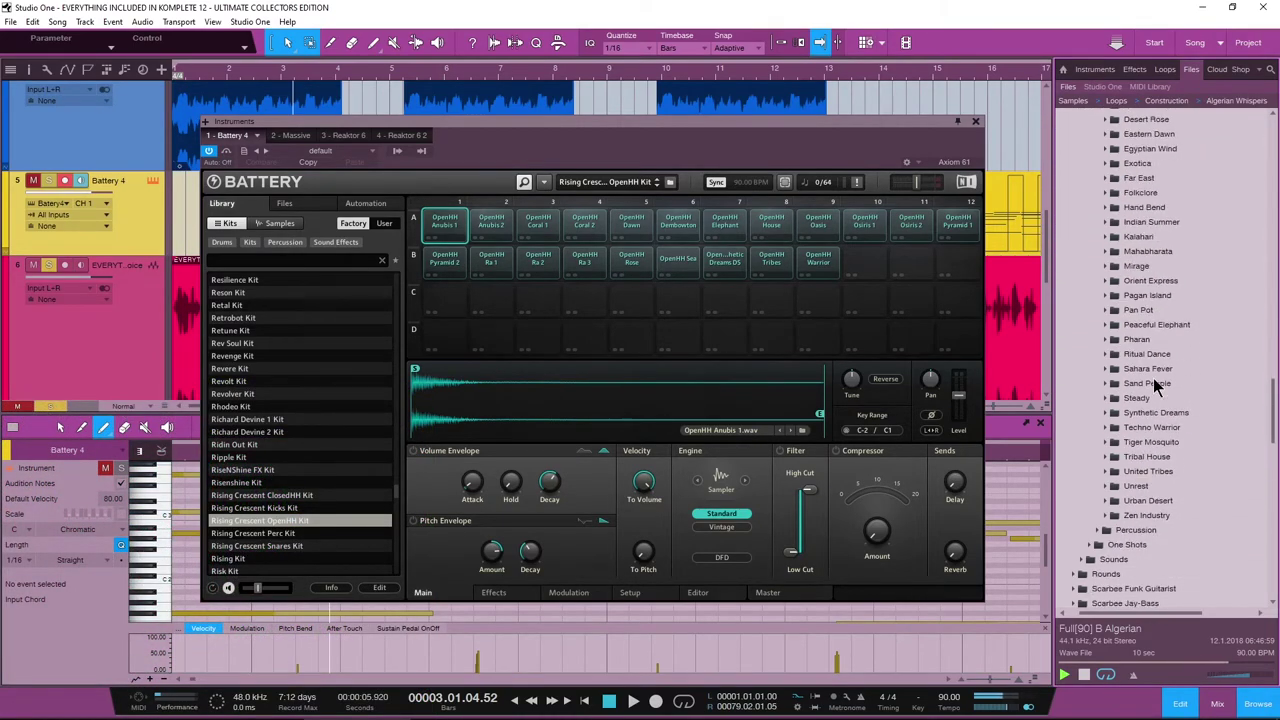
scroll(1155, 383, "up", 2)
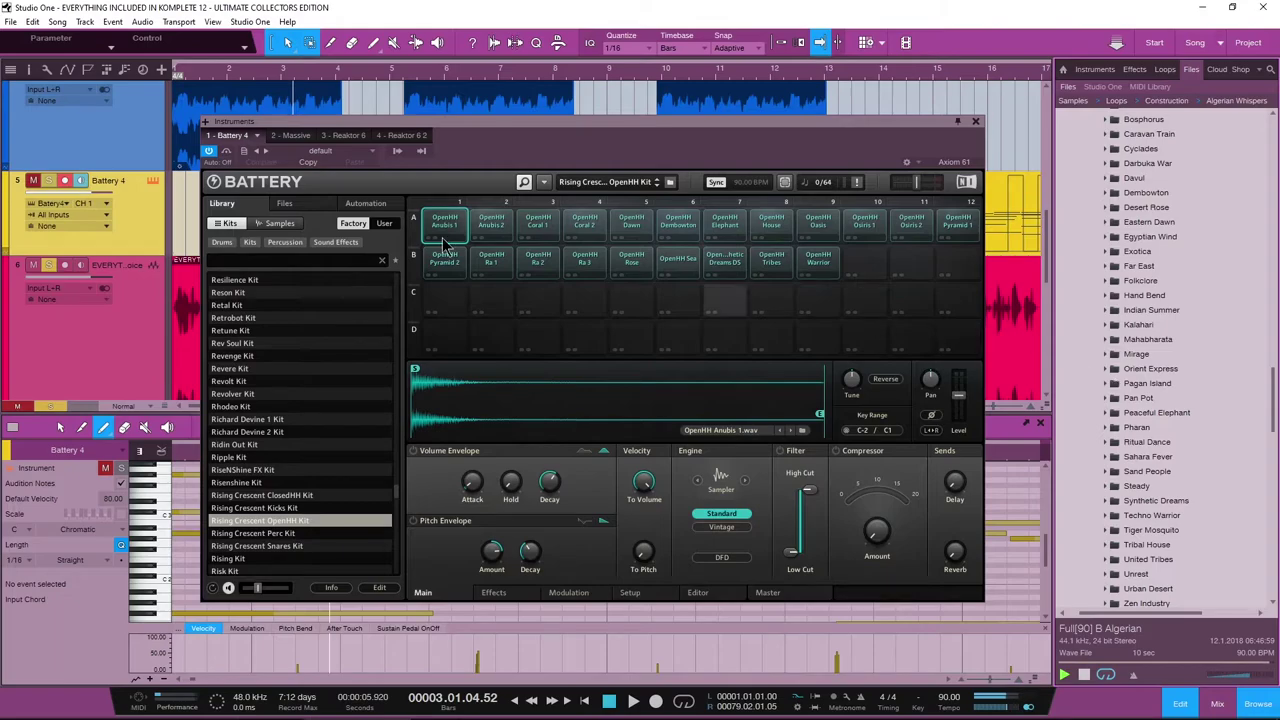
left_click(292, 139)
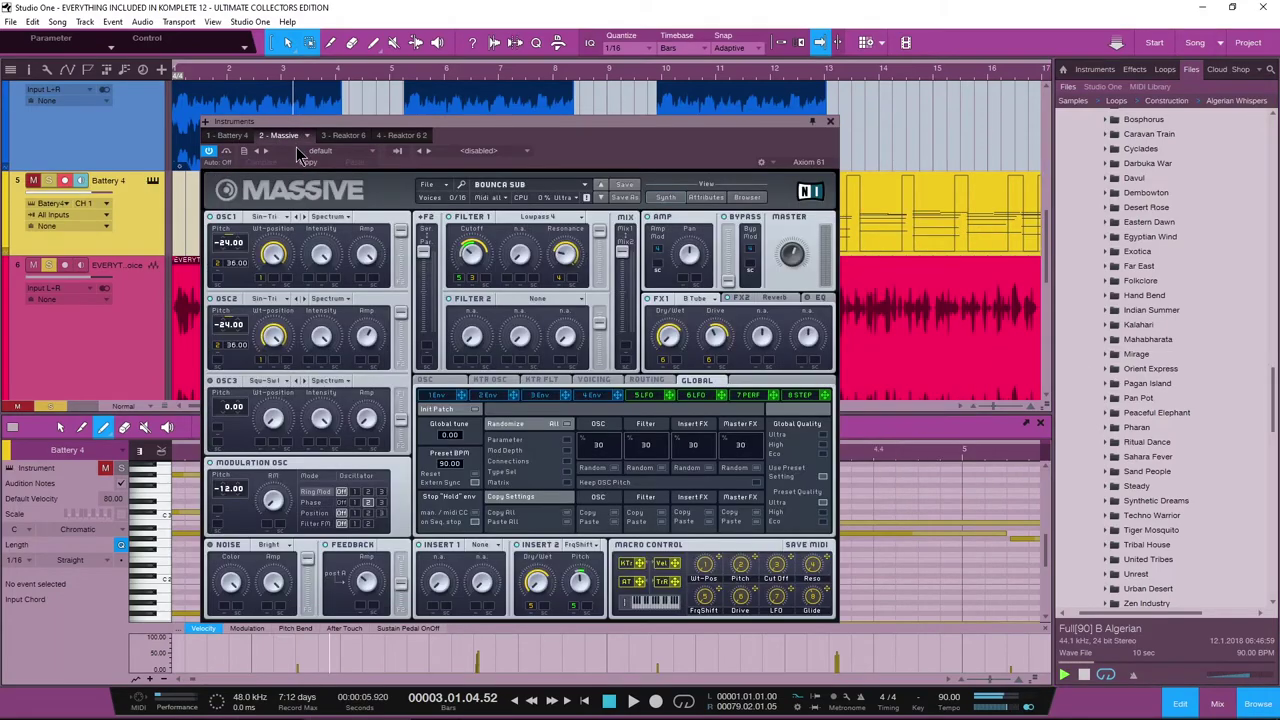
left_click(403, 138)
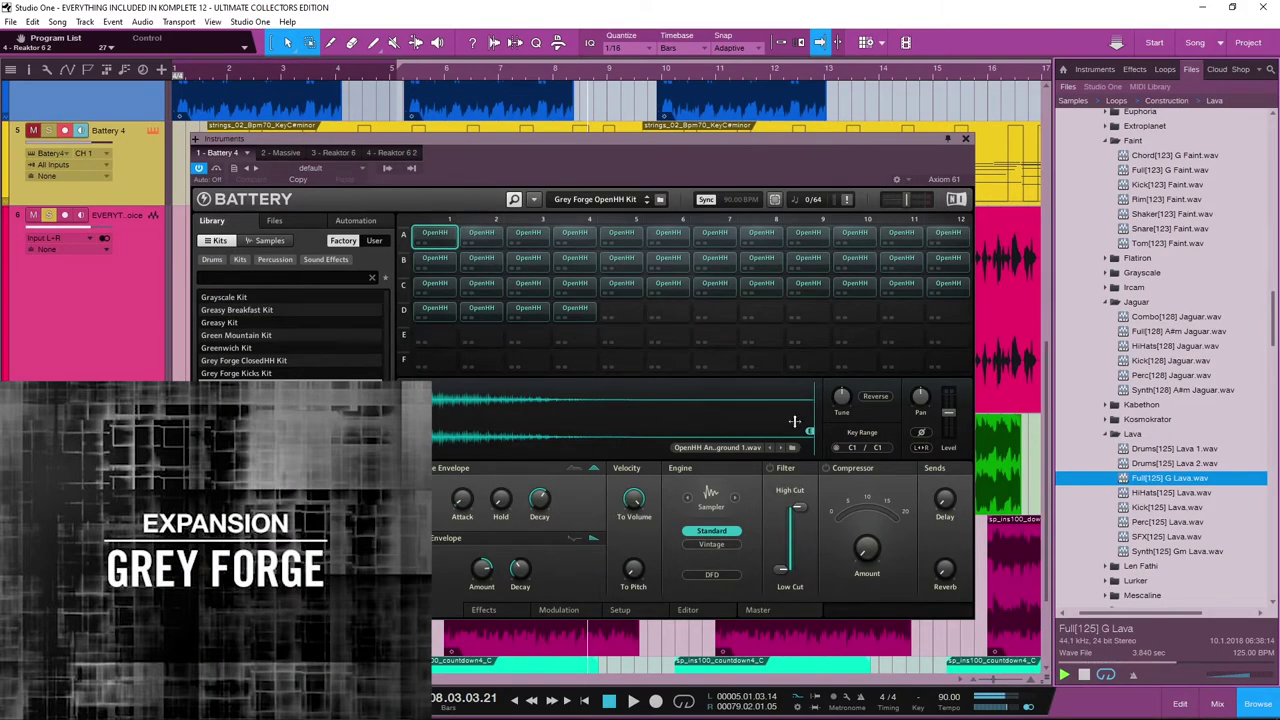
Look through the Grey Forge expansion's Construction loops back to its main folders, and show the Massive instrument.
scroll(1190, 393, "up", 10)
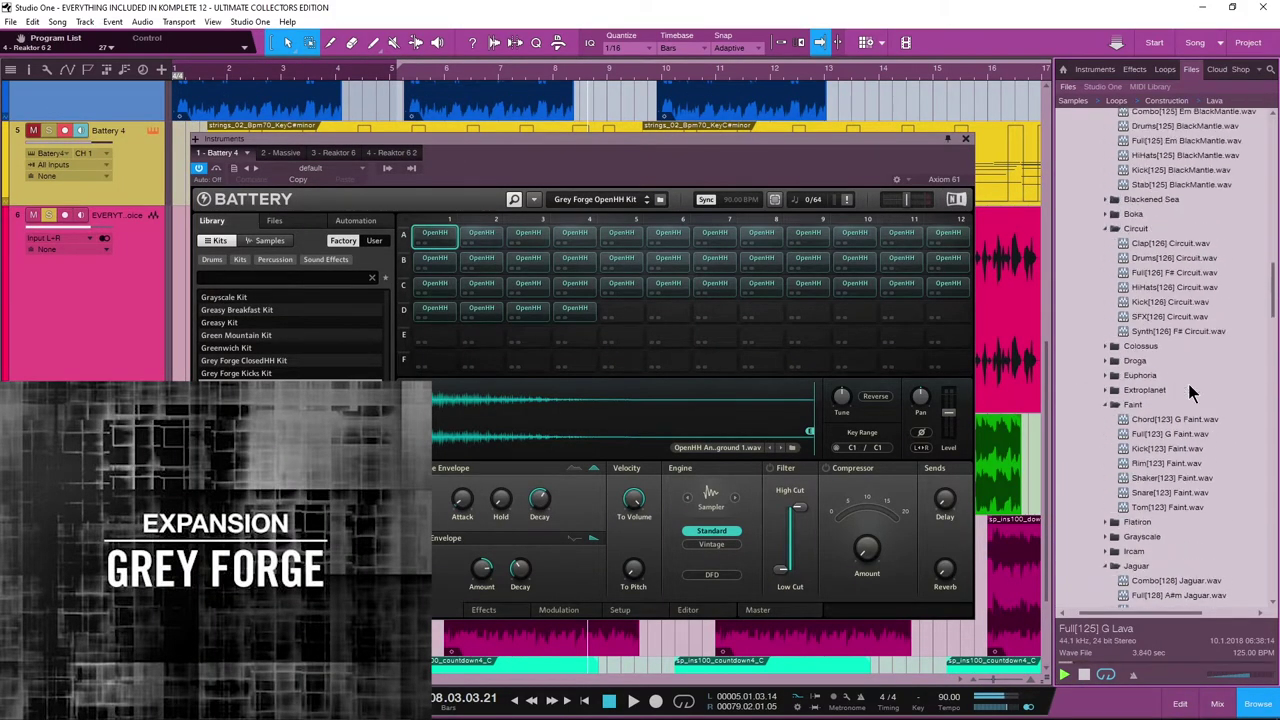
scroll(1190, 393, "up", 8)
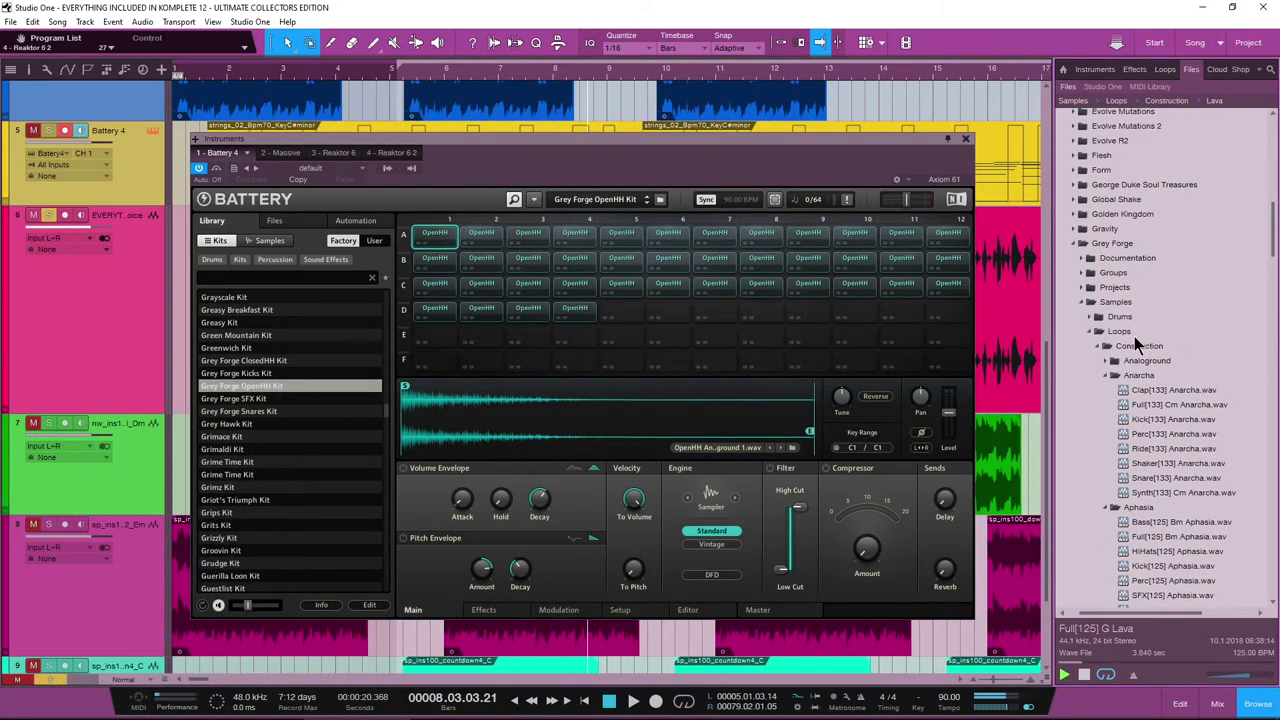
scroll(1121, 298, "down", 1)
scroll(1121, 295, "down", 1)
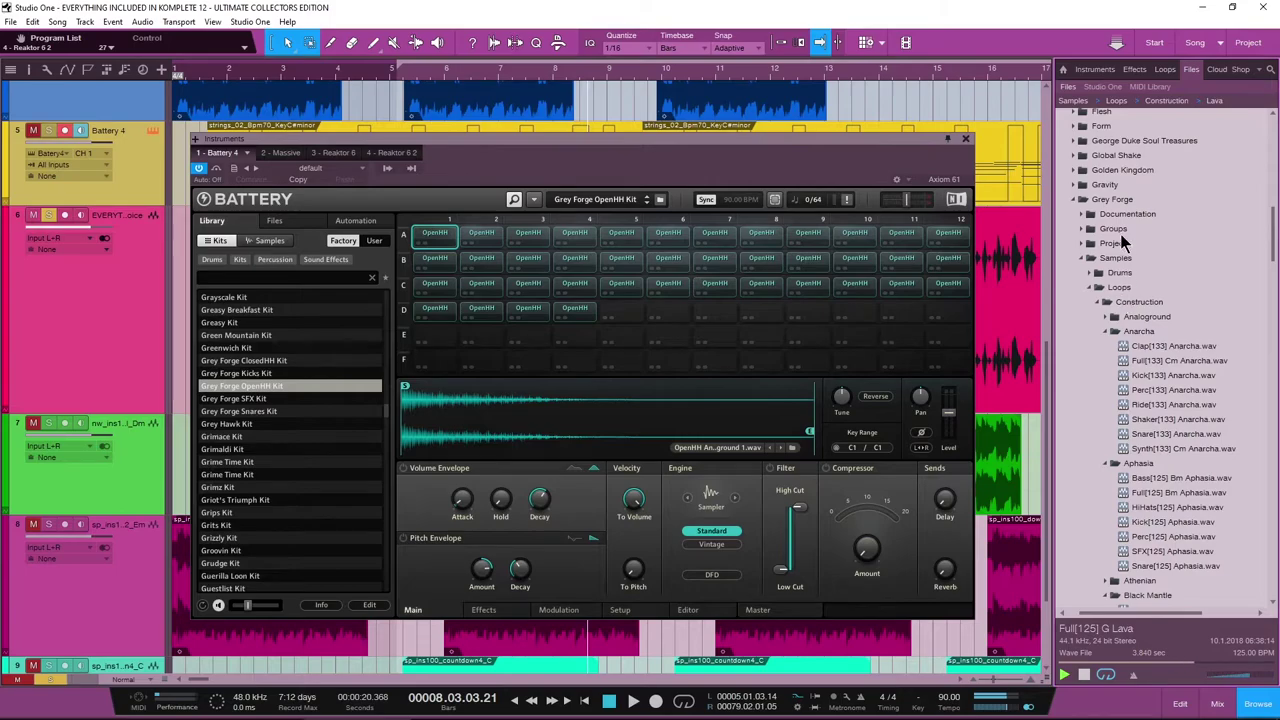
left_click(282, 155)
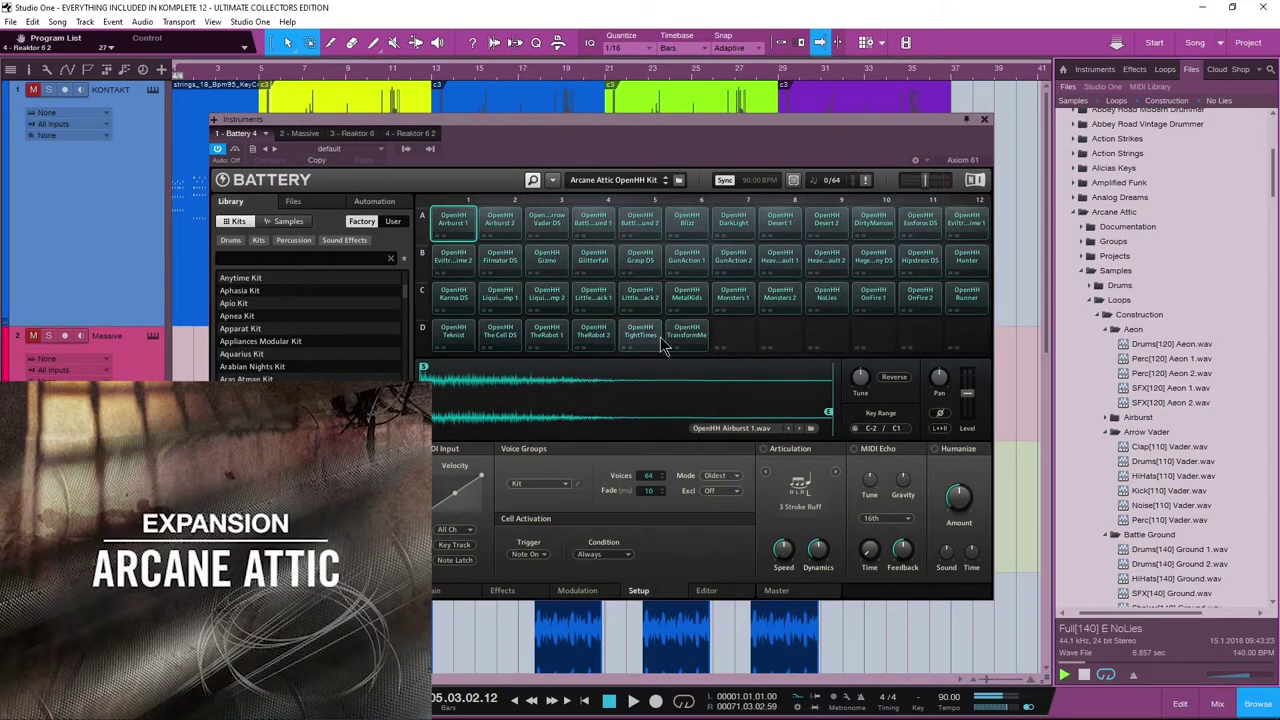
Look through Arcane Attic's Construction loops, audition Drums[120] Filmator.wav, and show Massive, moving its window aside.
scroll(1120, 330, "up", 2)
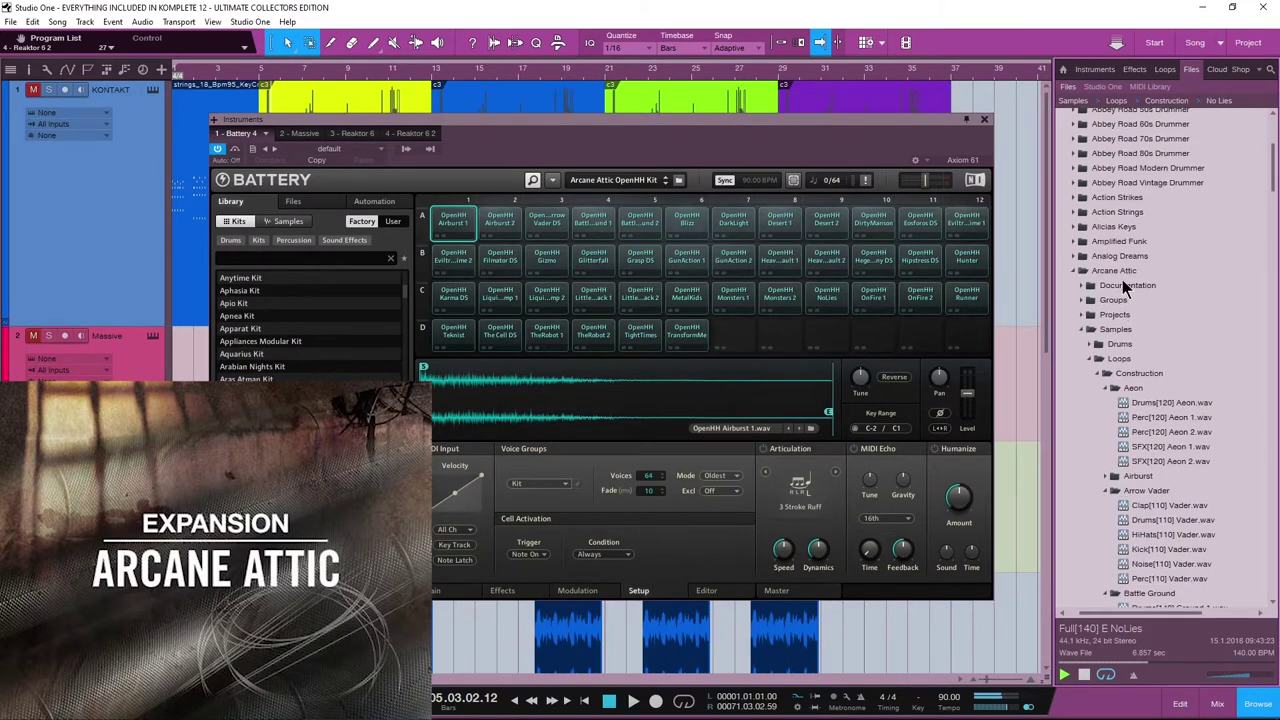
left_click_drag(1274, 185, 1275, 240)
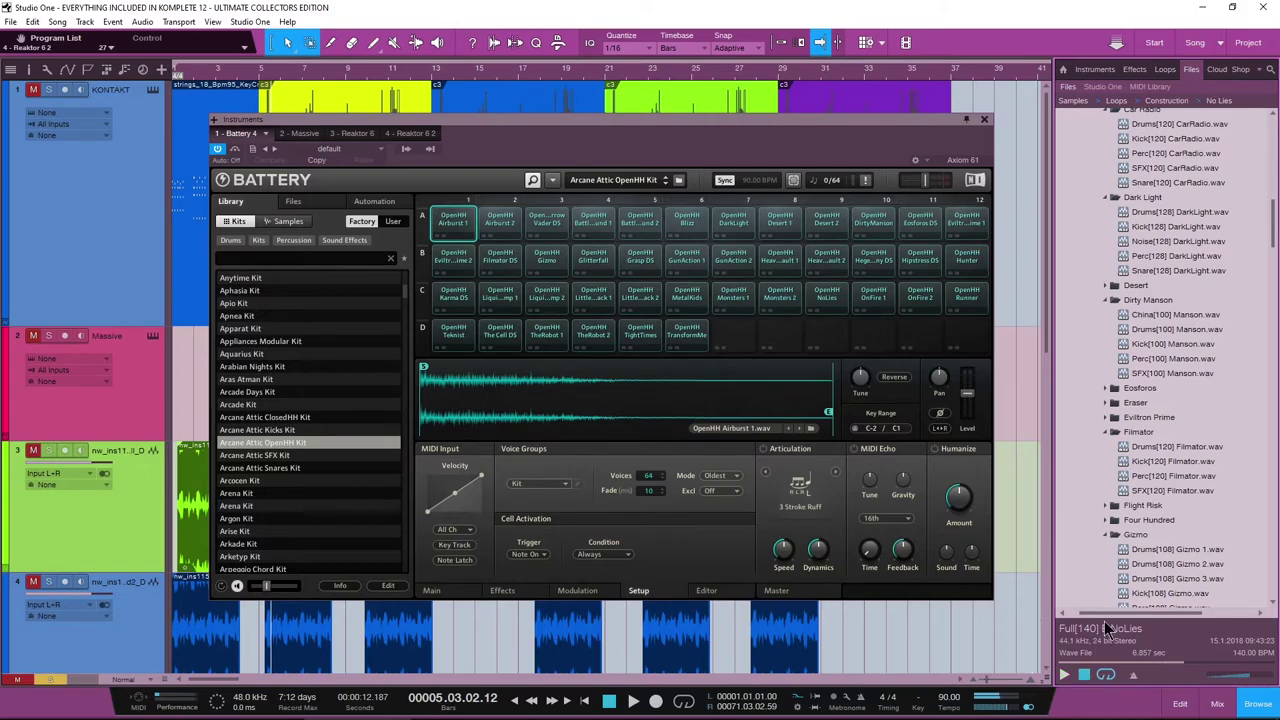
left_click(1130, 451)
scroll(1088, 429, "down", 2)
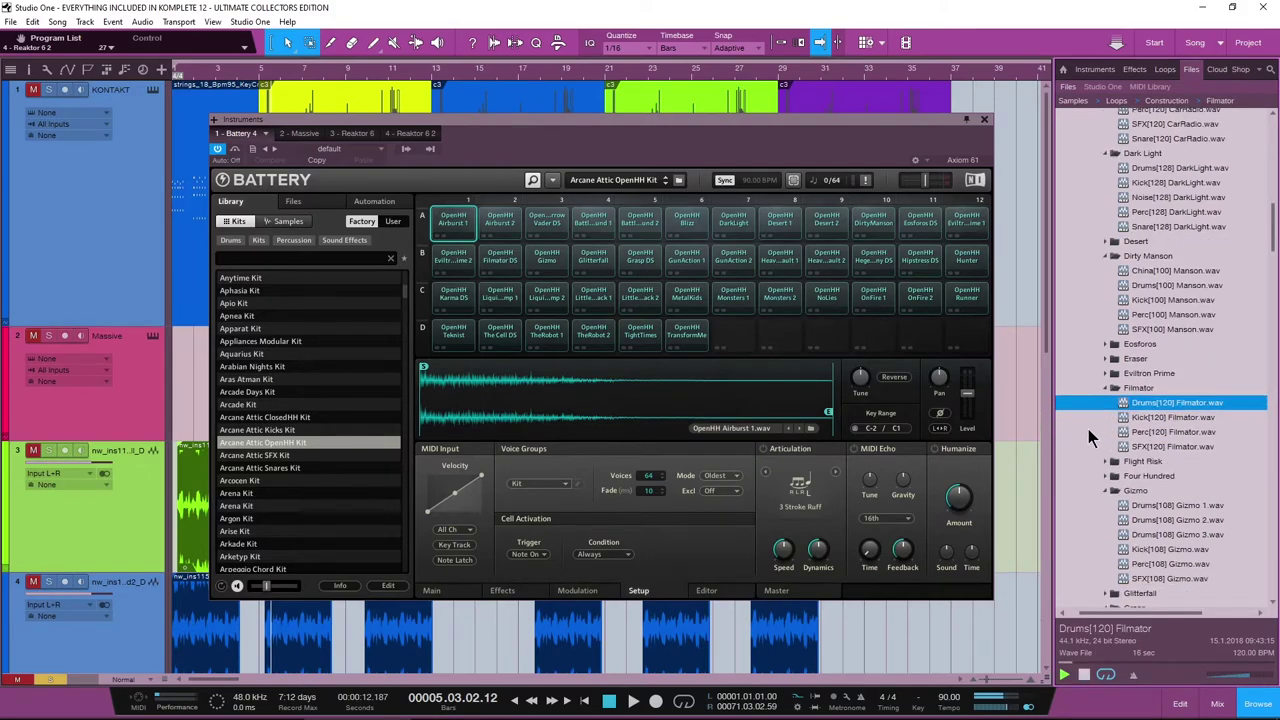
left_click(298, 135)
left_click_drag(551, 126, 705, 120)
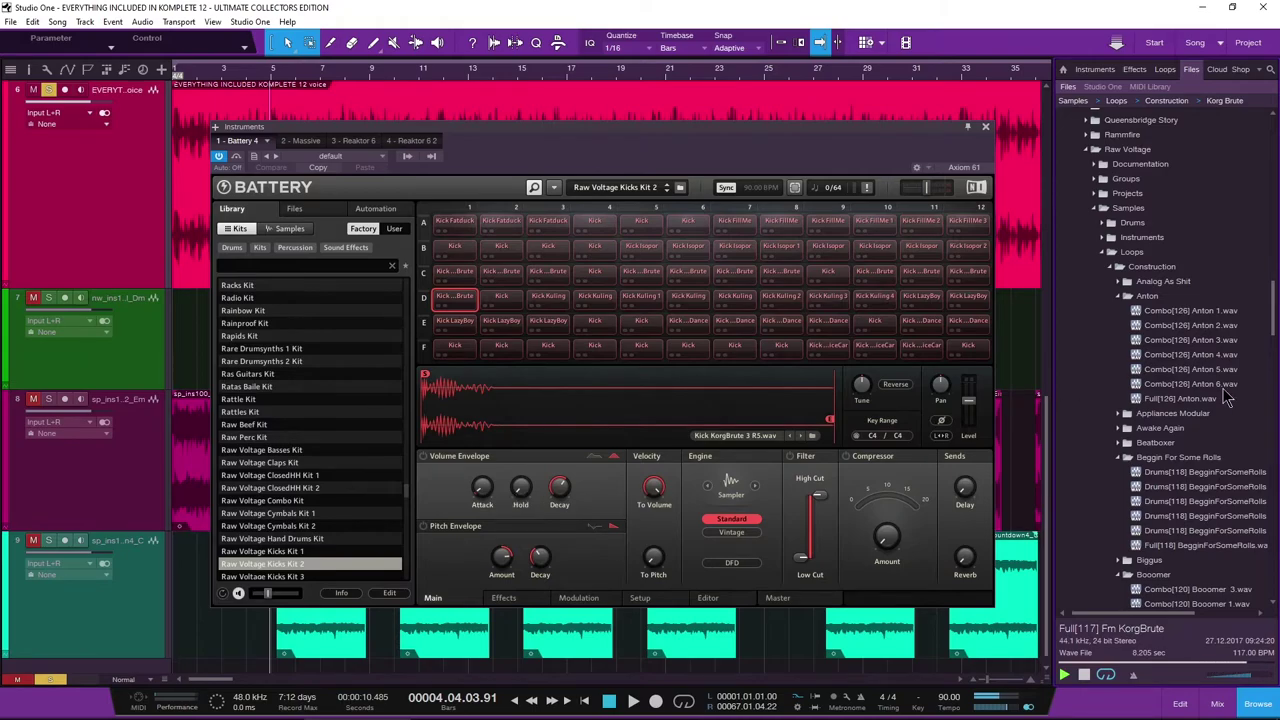
Look through the Raw Voltage expansion's Construction loops, from the Anton folder past Christiansen.
scroll(1190, 400, "down", 7)
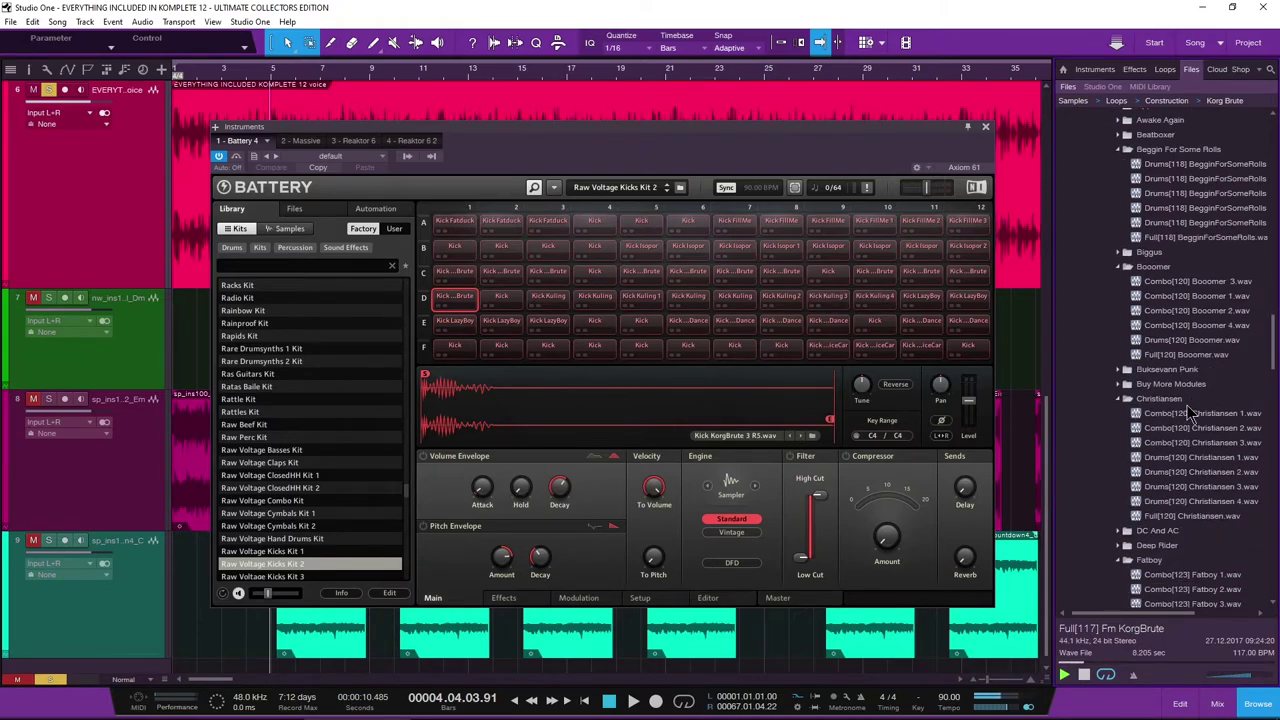
scroll(1186, 404, "down", 3)
scroll(1190, 413, "down", 1)
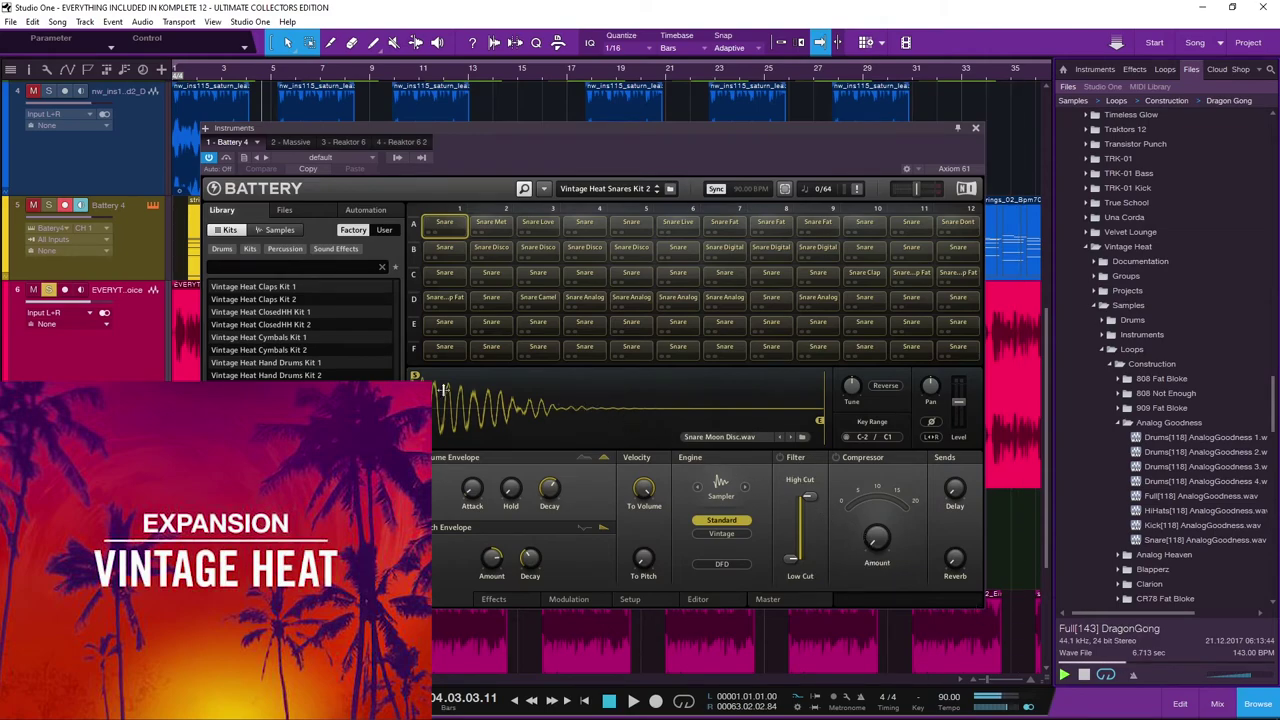
Look through the Vintage Heat expansion's Construction loops, from 808 Fat Bloke past the Dragon Gong folder.
scroll(100, 450, "down", 3)
scroll(1125, 360, "up", 1)
scroll(1153, 305, "down", 9)
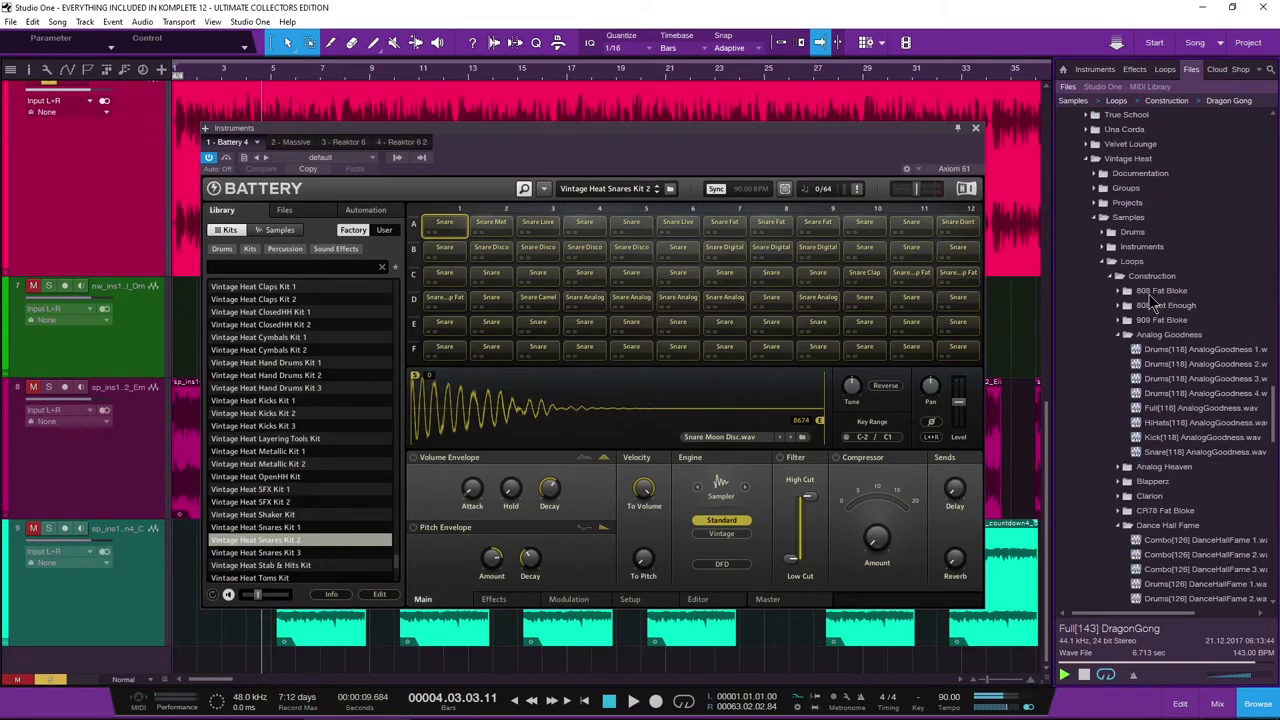
scroll(1151, 340, "down", 6)
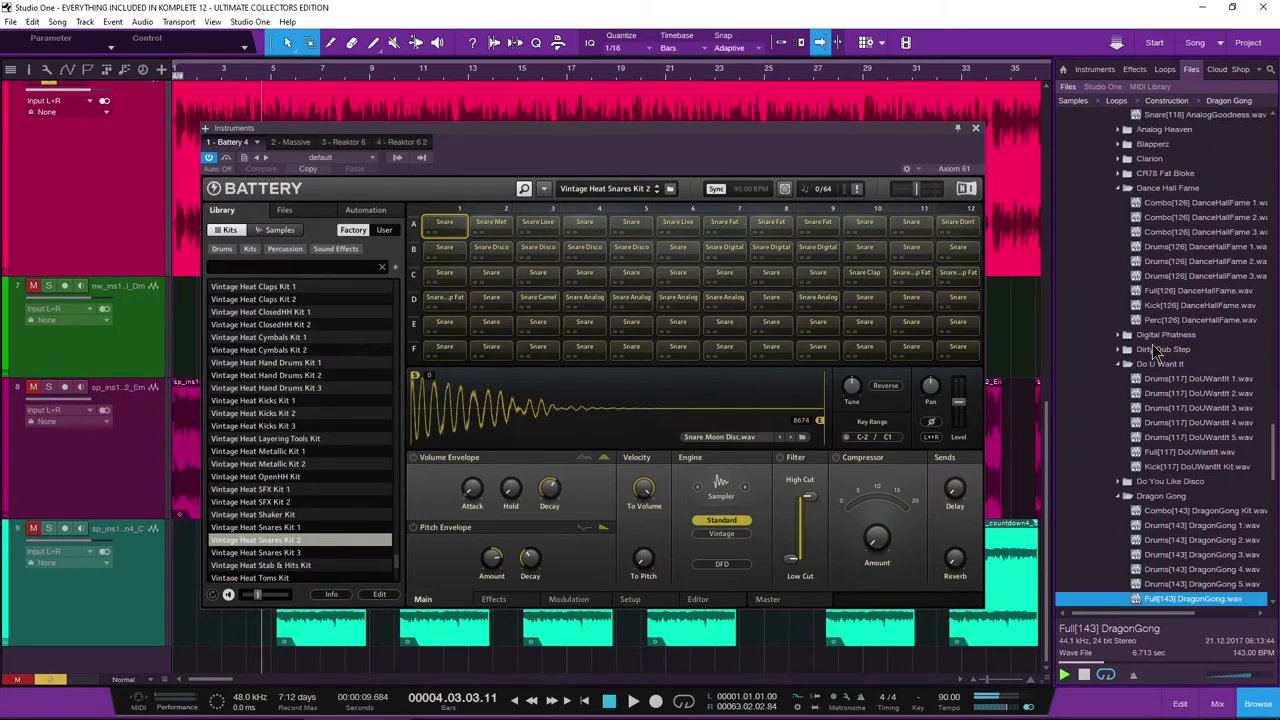
scroll(1153, 350, "down", 6)
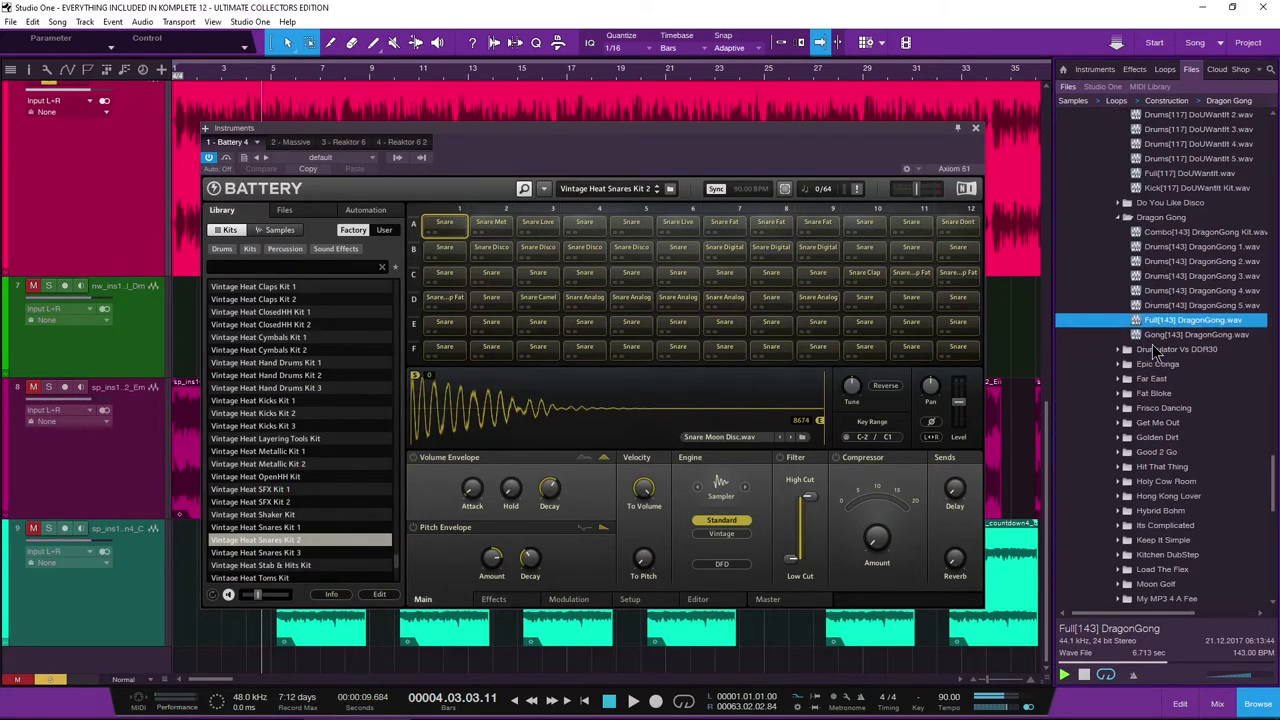
scroll(1152, 344, "down", 2)
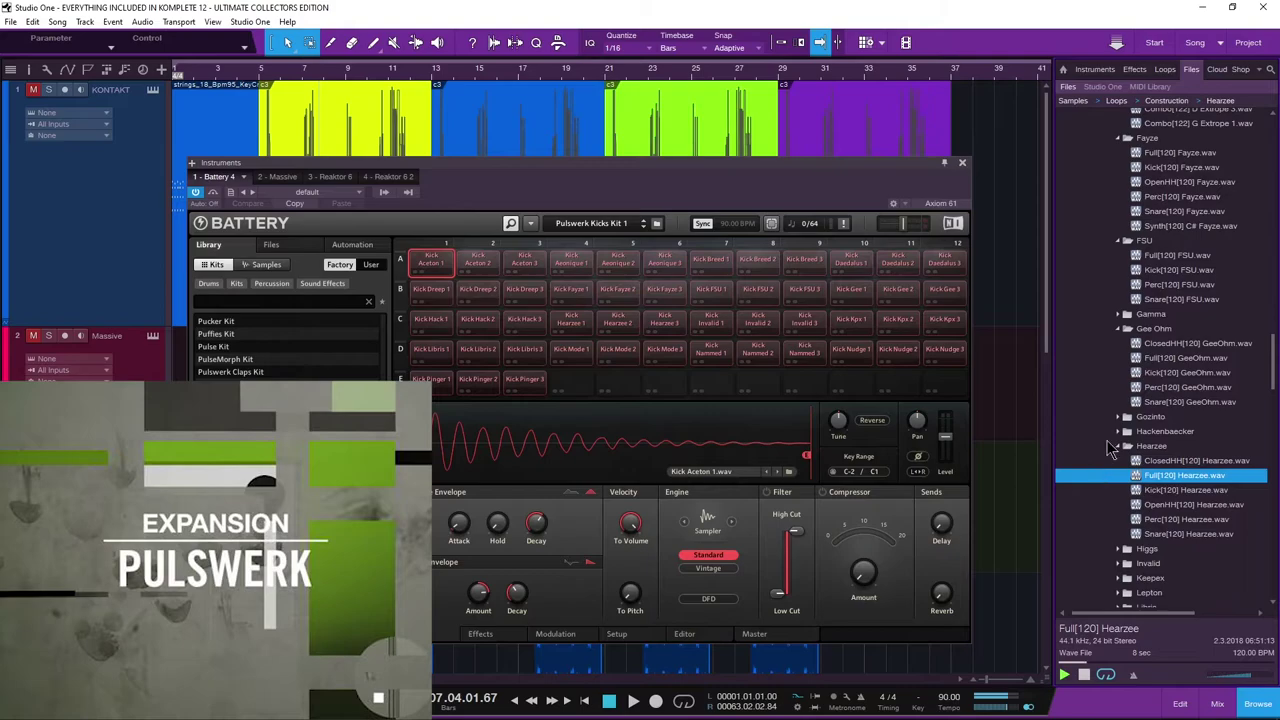
Audition Full[120] Hearzee.wav and look through the Pulswerk expansion's Construction loops back to its main folder.
left_click(1109, 433)
scroll(1109, 433, "down", 1)
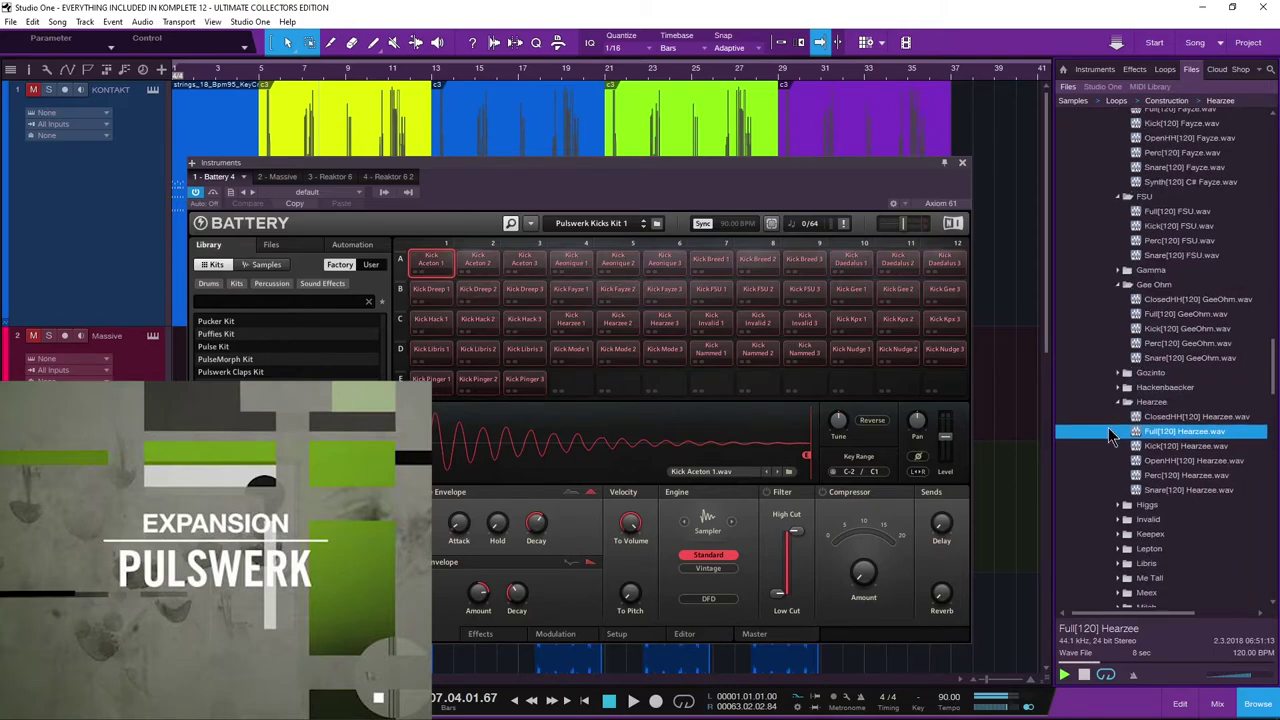
scroll(1109, 433, "up", 20)
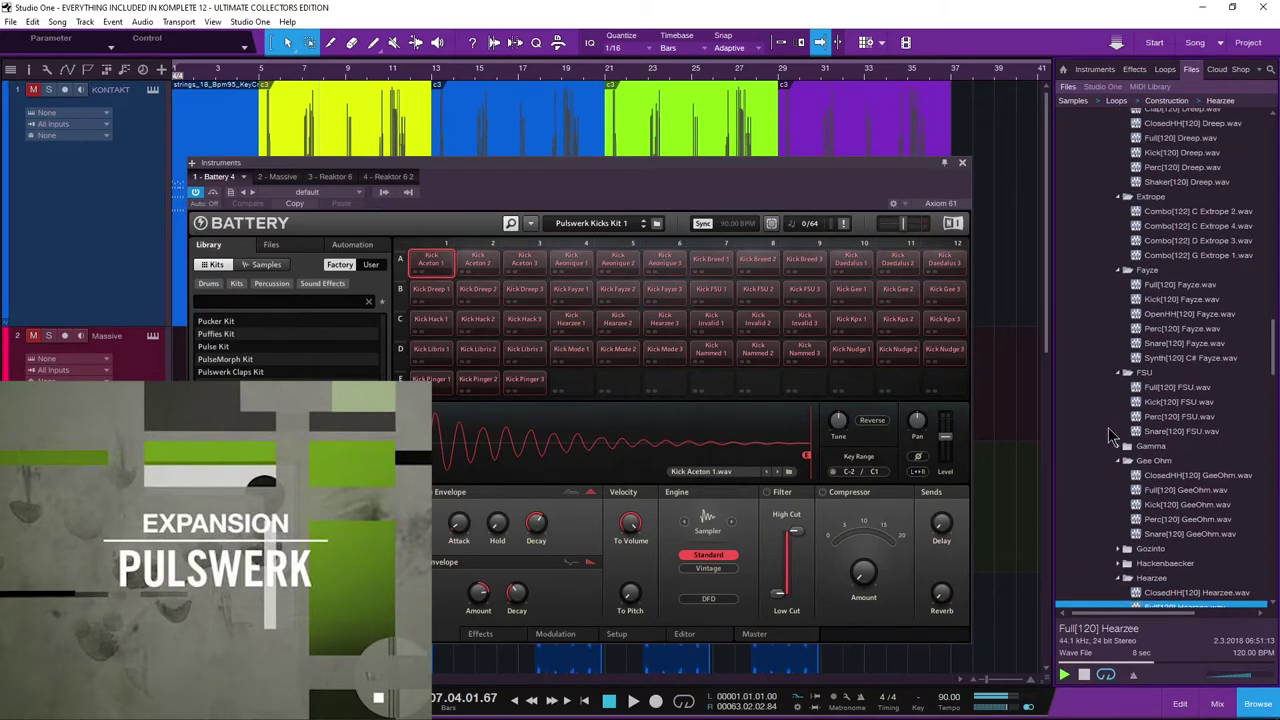
scroll(1109, 433, "up", 14)
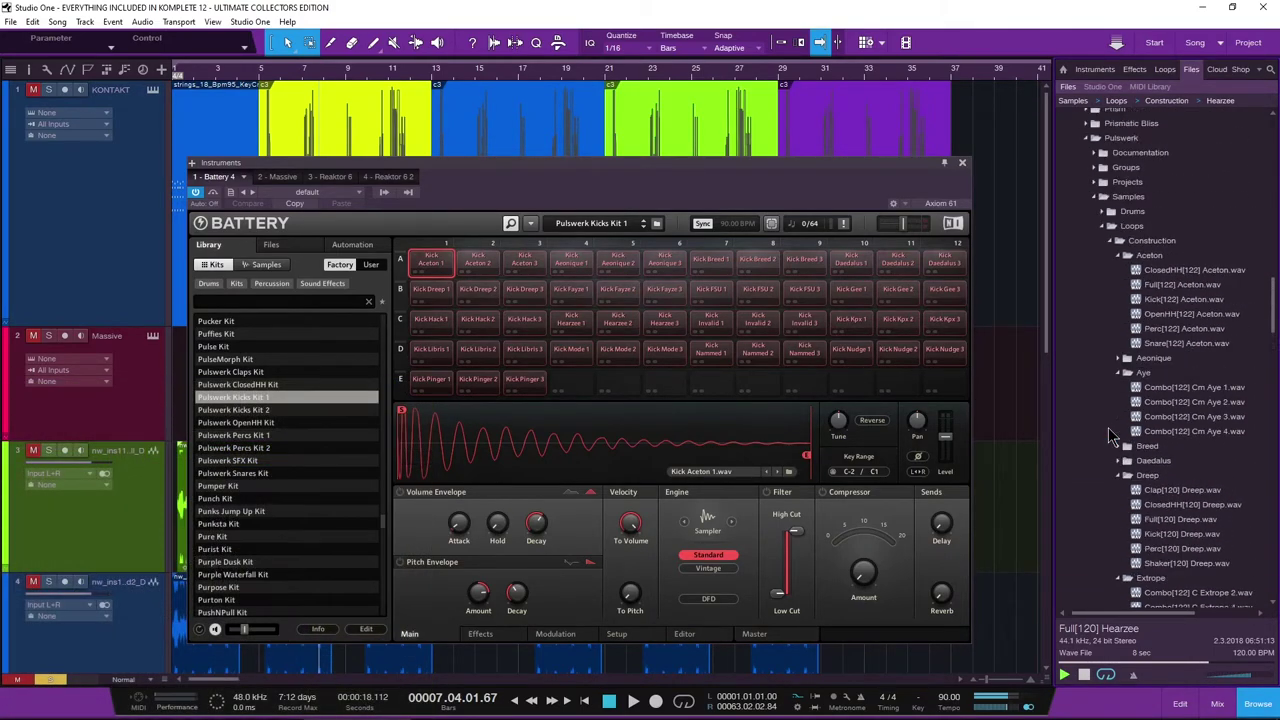
scroll(1109, 433, "down", 1)
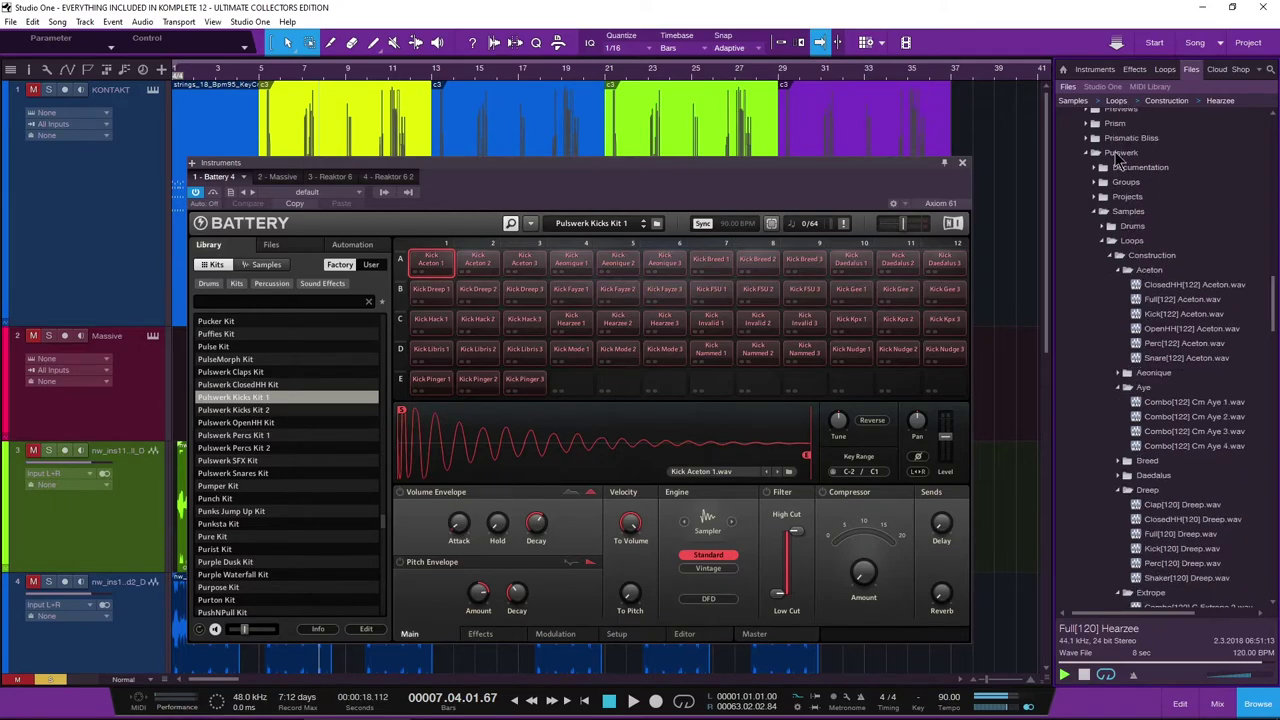
Show the Massive synth with its BOUNCA SUB preset and move its window up, clear of the arrangement's lower tracks.
left_click(281, 177)
left_click_drag(547, 160, 590, 108)
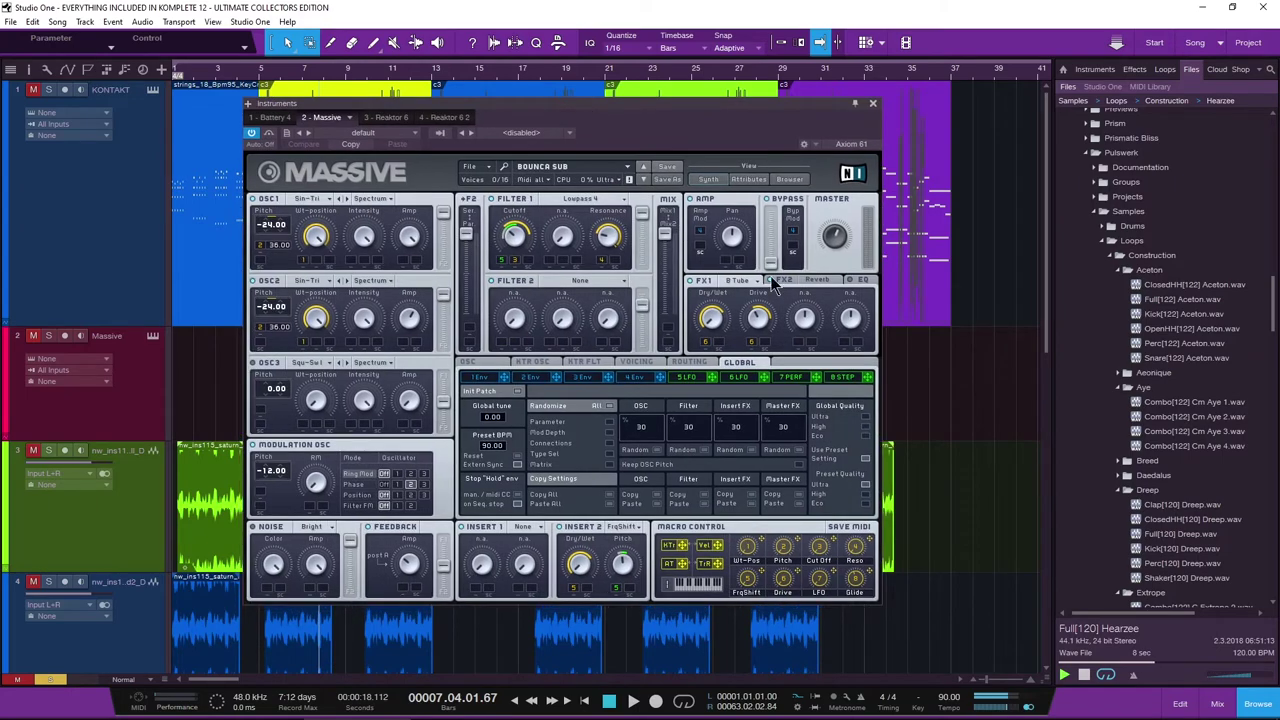
scroll(1136, 366, "down", 5)
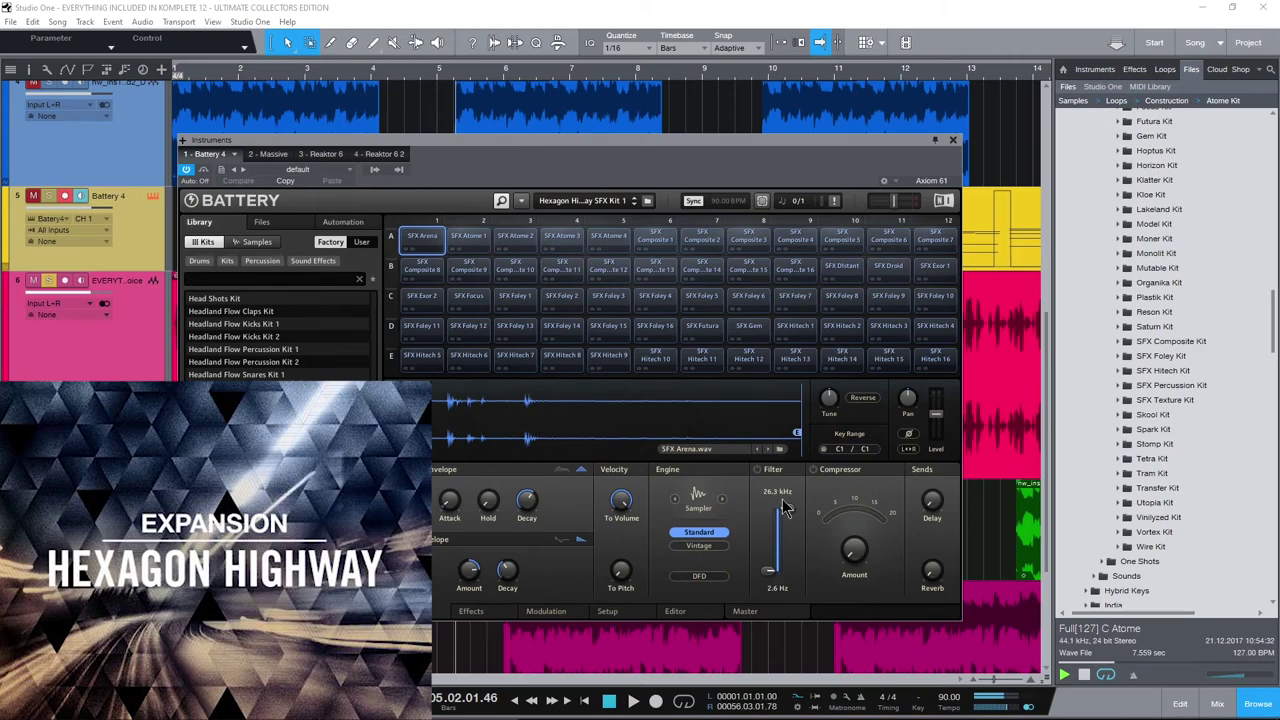
Look through the Hexagon Highway expansion's Construction loops, and show Massive and Reaktor 6 with Monark.
scroll(1104, 456, "up", 6)
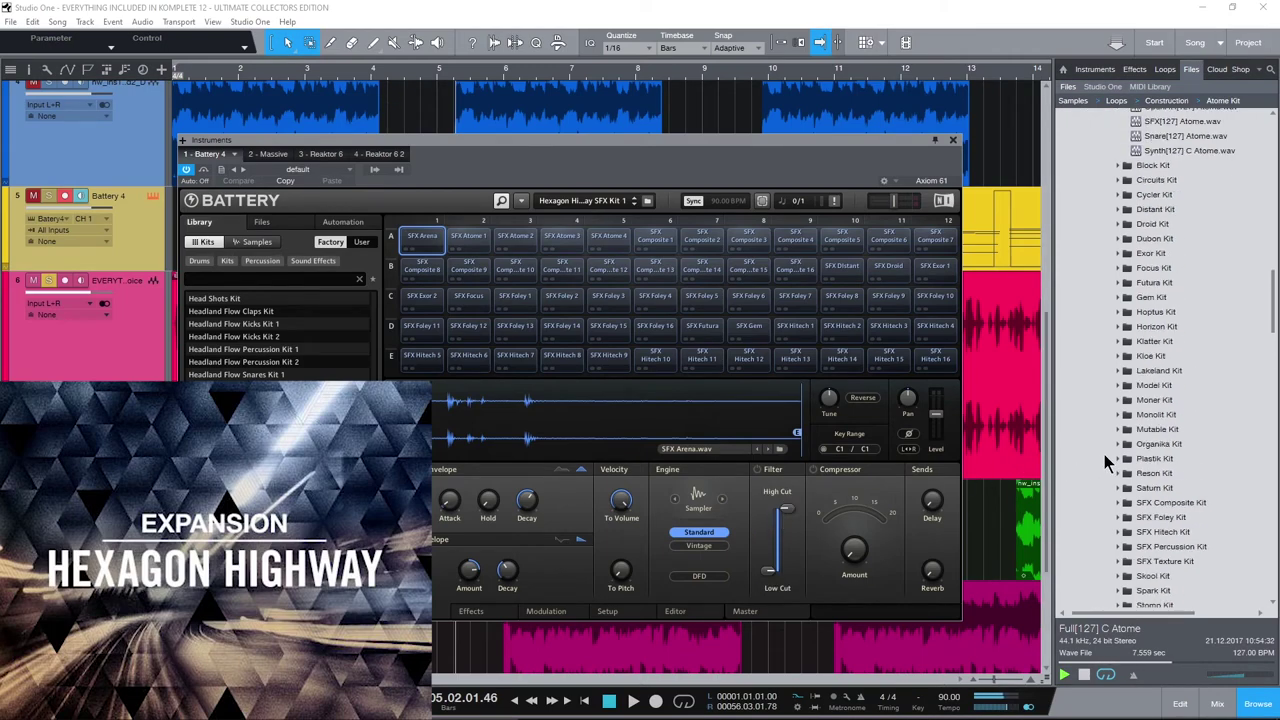
scroll(1104, 454, "up", 8)
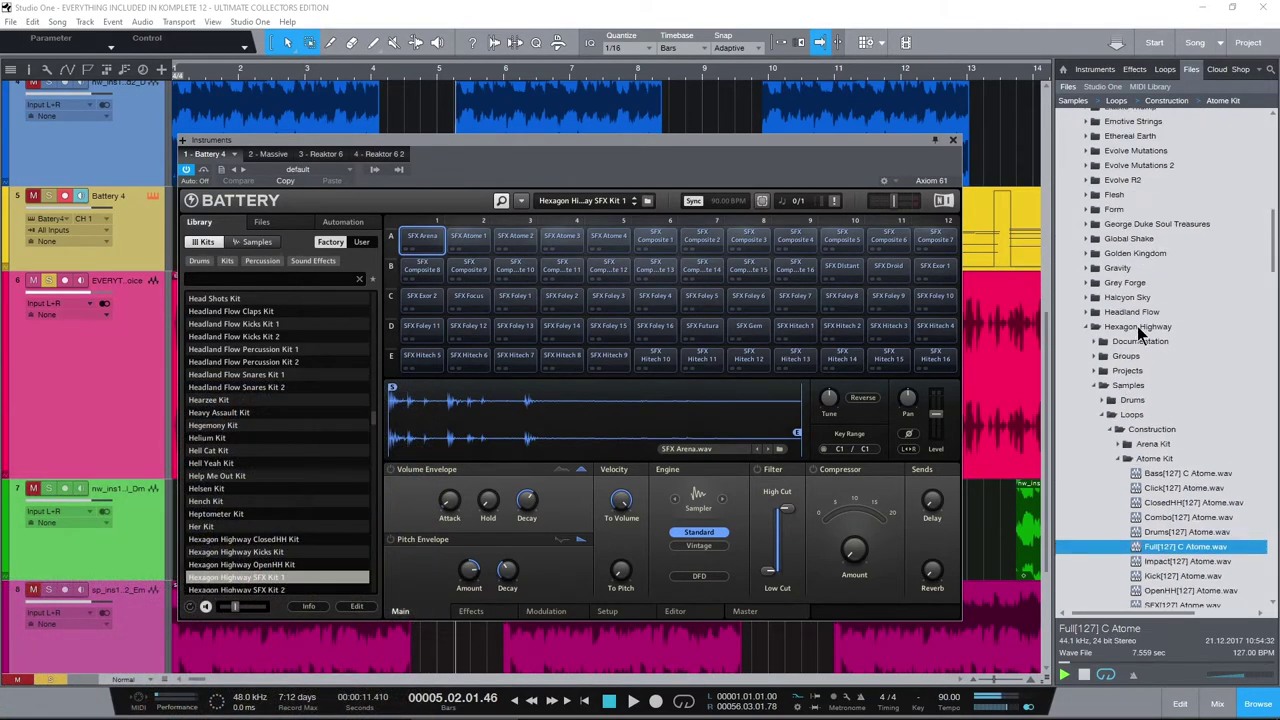
scroll(1137, 326, "down", 2)
left_click(258, 155)
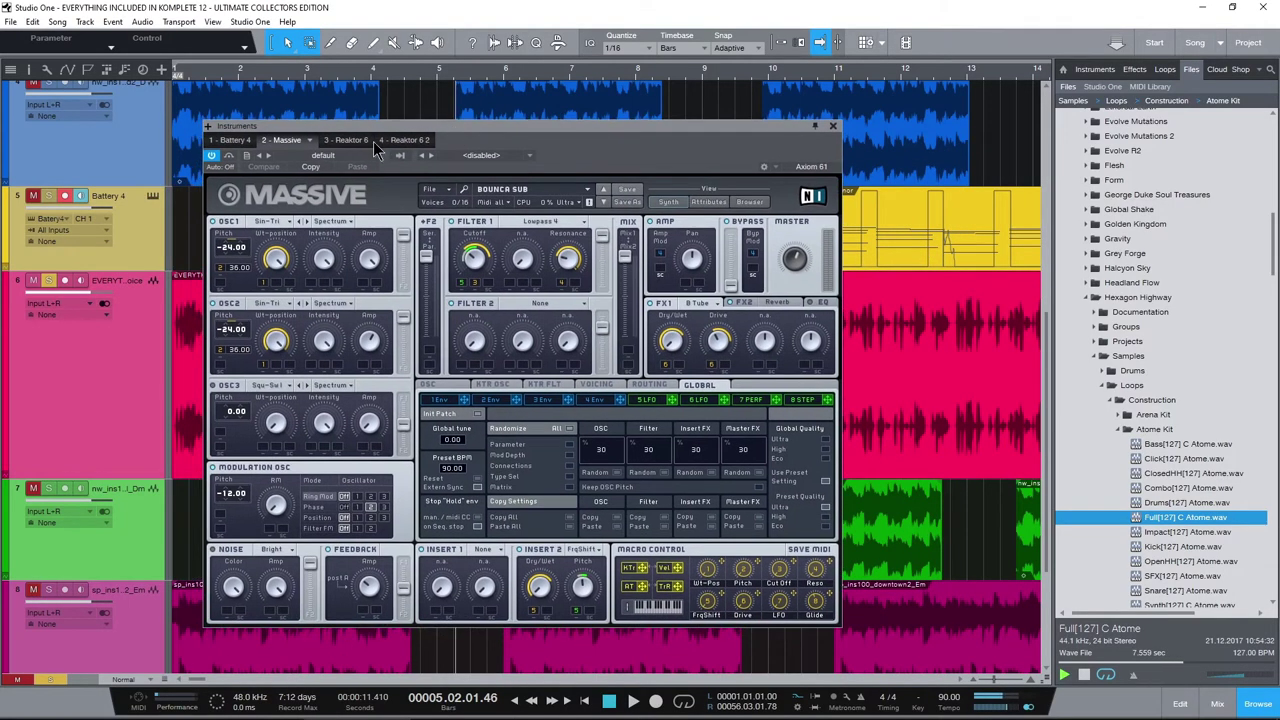
left_click(368, 141)
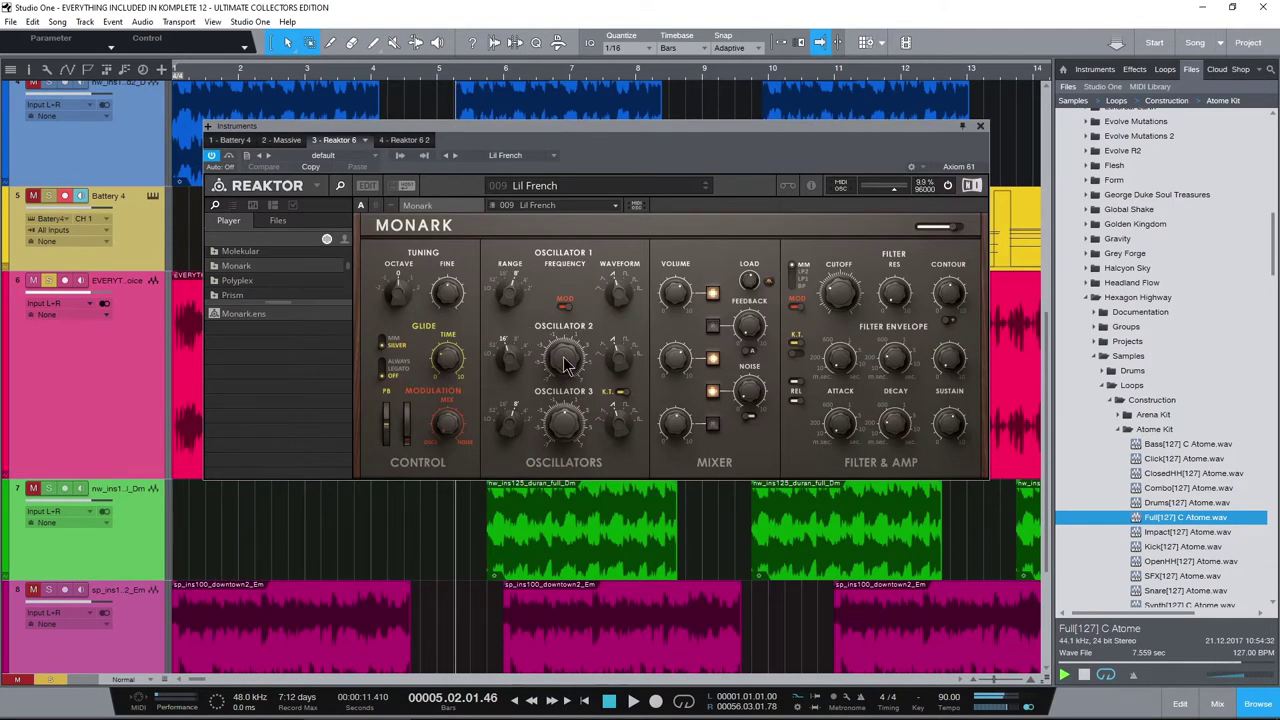
scroll(1167, 359, "down", 2)
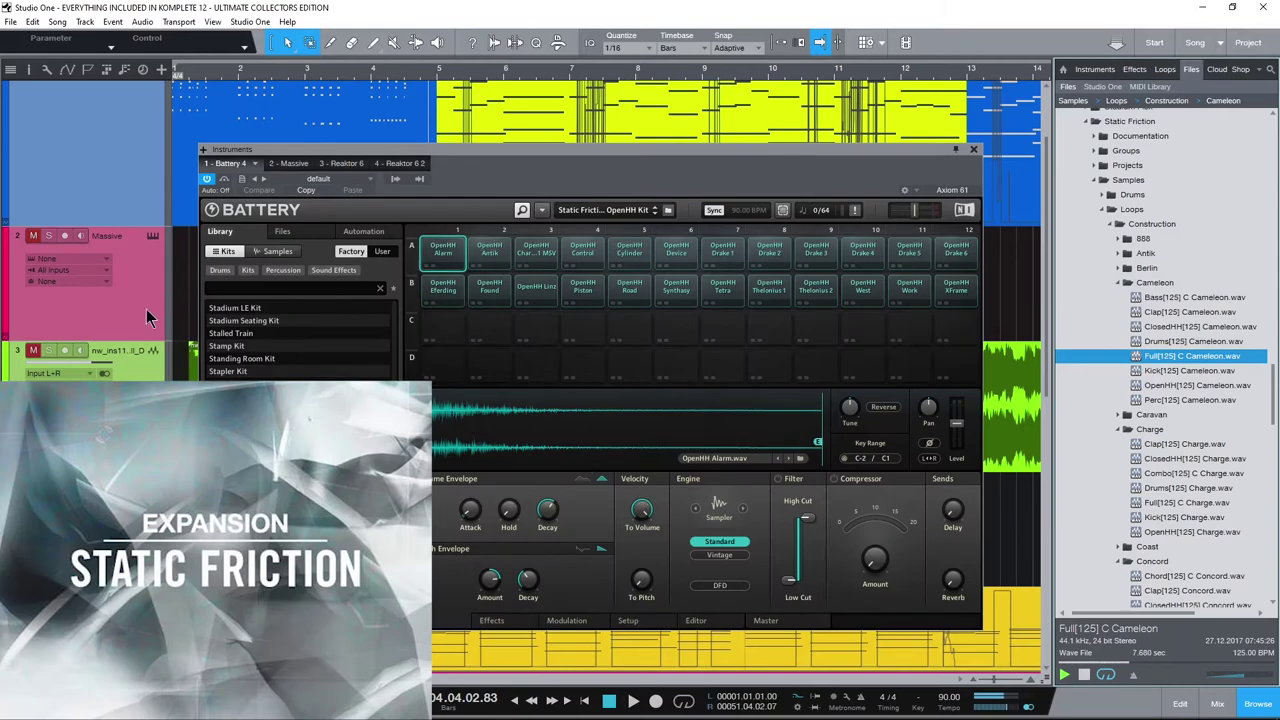
Look through the Static Friction expansion's Construction loops, and show Massive, moving its window aside.
scroll(128, 347, "up", 1)
scroll(125, 338, "up", 3)
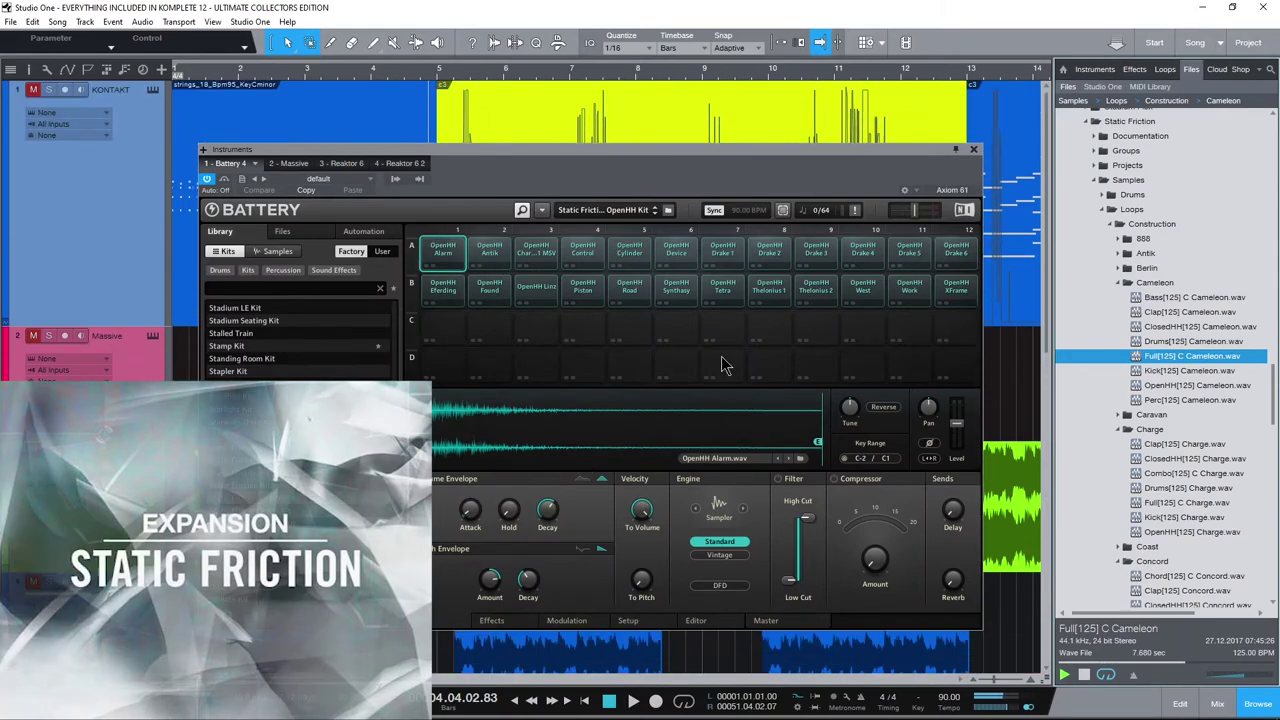
scroll(1170, 398, "up", 1)
scroll(1170, 398, "up", 3)
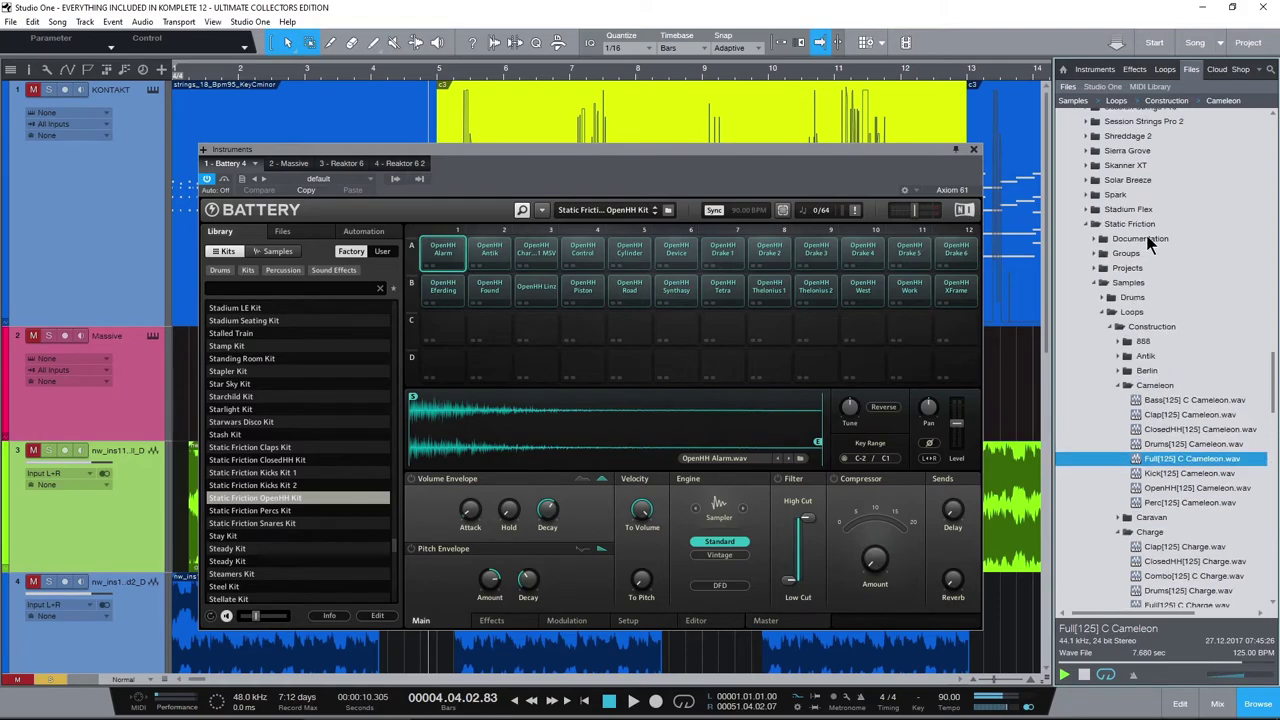
scroll(1147, 238, "down", 17)
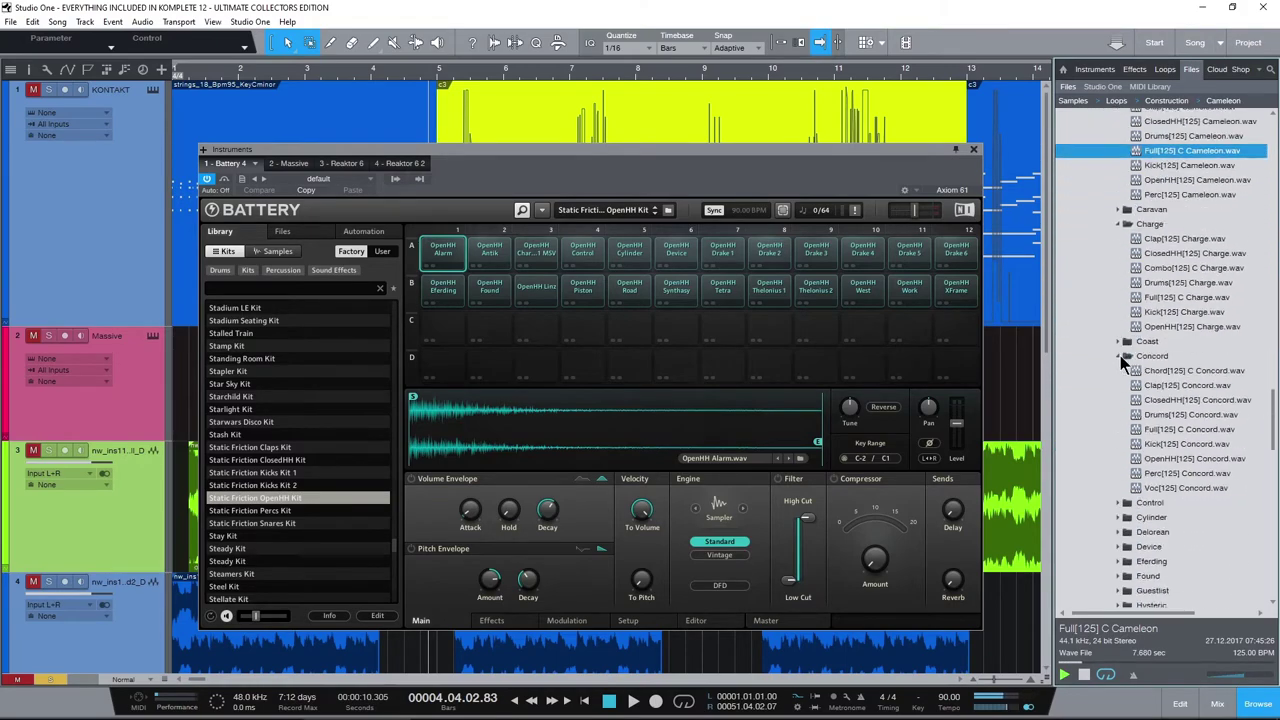
scroll(1120, 355, "down", 8)
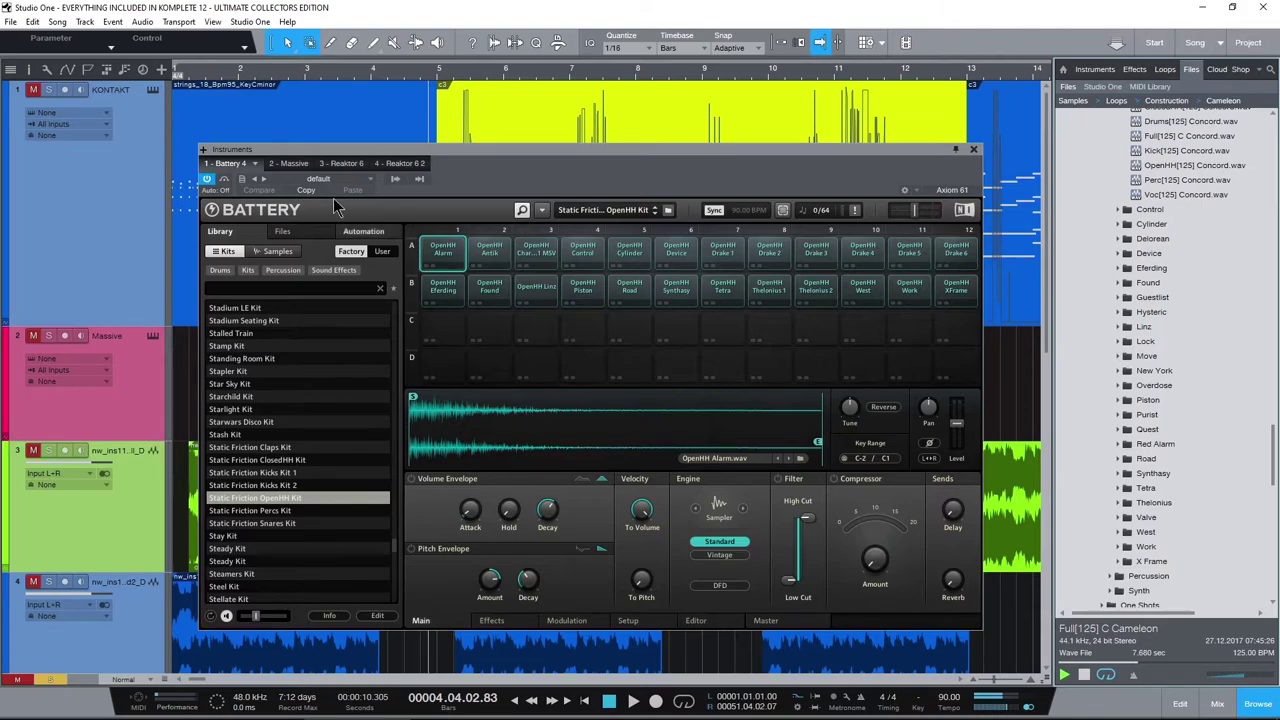
left_click(290, 164)
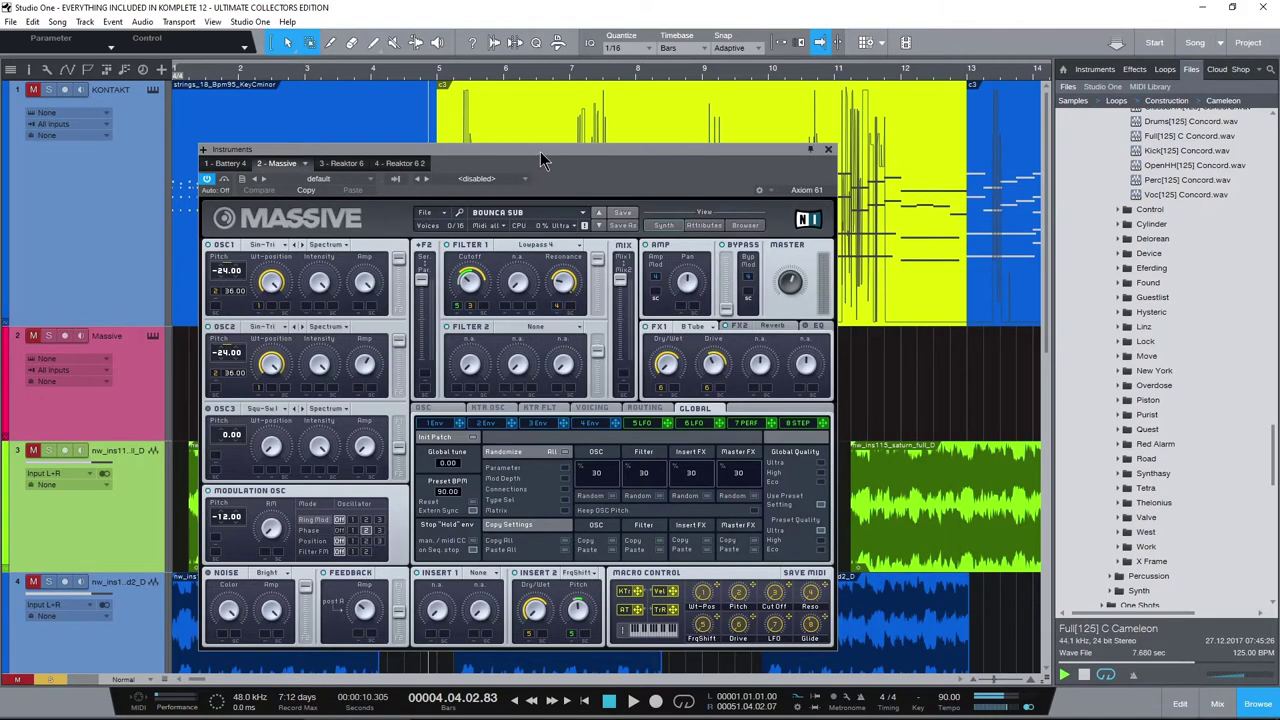
left_click_drag(540, 151, 645, 127)
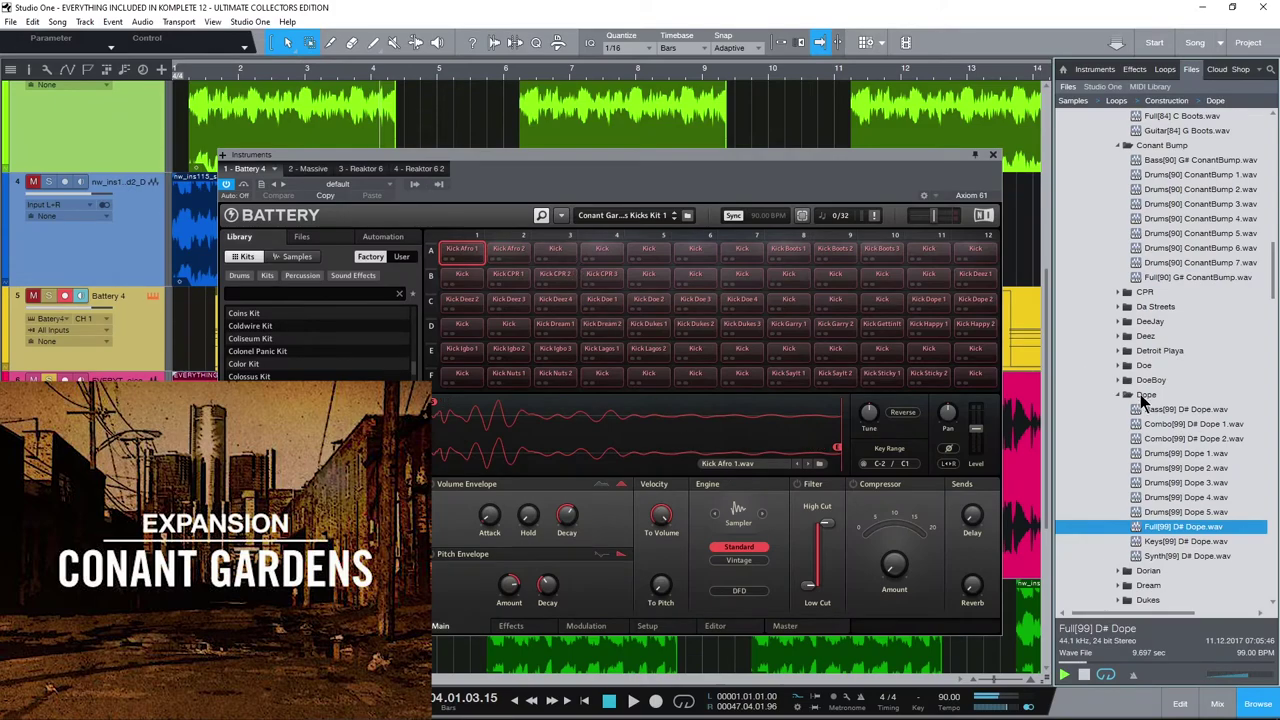
Look through the Conant Gardens expansion's Construction loops around the Dope folder and back up the file list.
scroll(1153, 399, "down", 3)
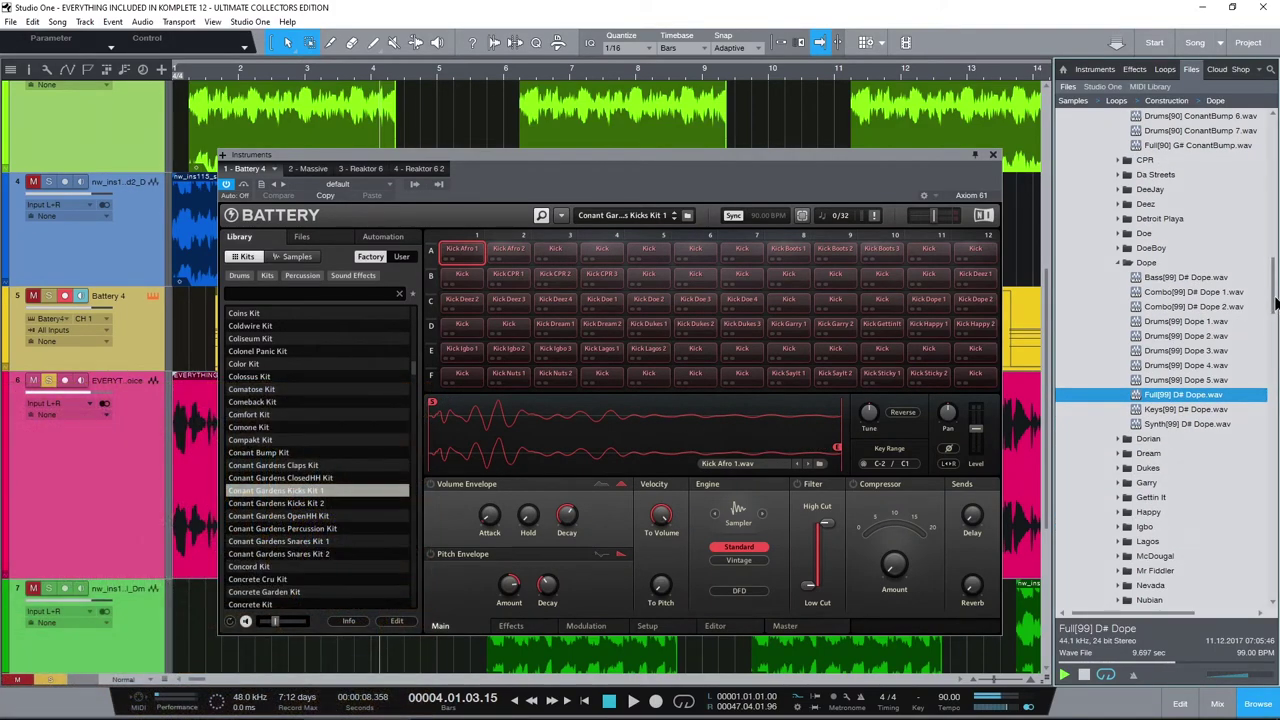
left_click_drag(1276, 305, 1272, 222)
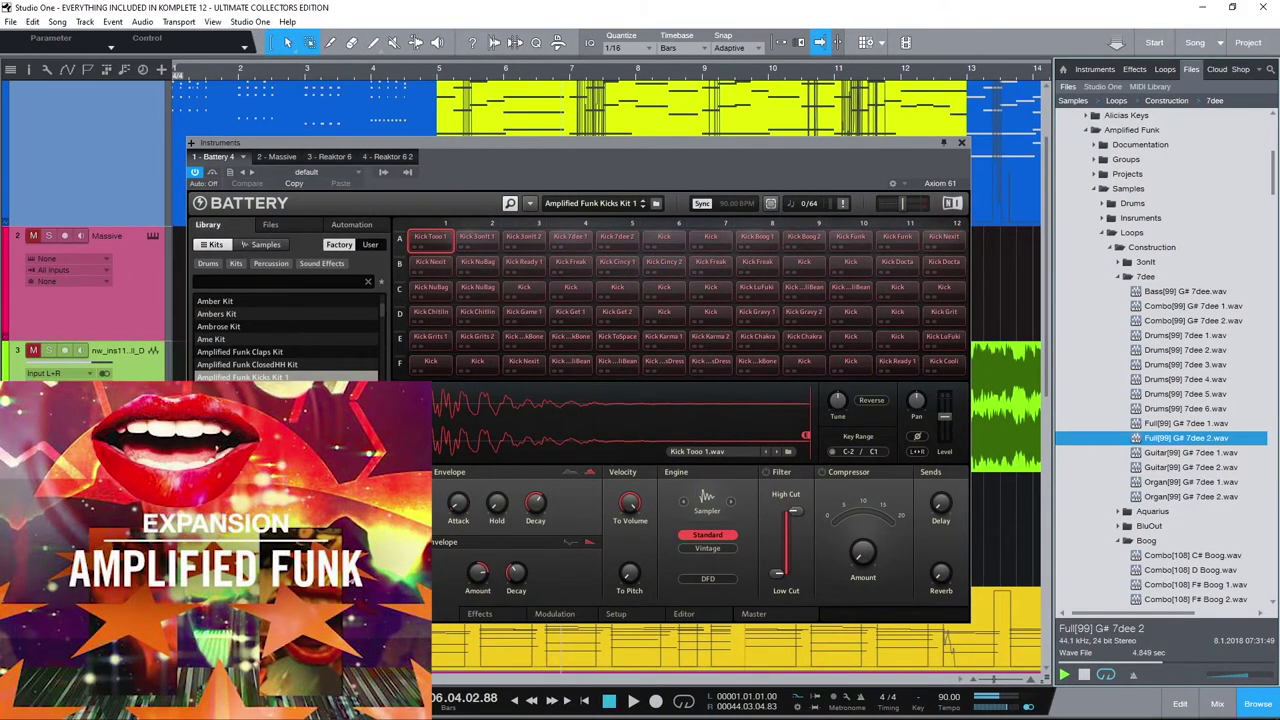
Look through the Amplified Funk expansion's Construction loops, from the 7dee folder past Boog.
scroll(123, 366, "up", 1)
scroll(123, 366, "up", 1)
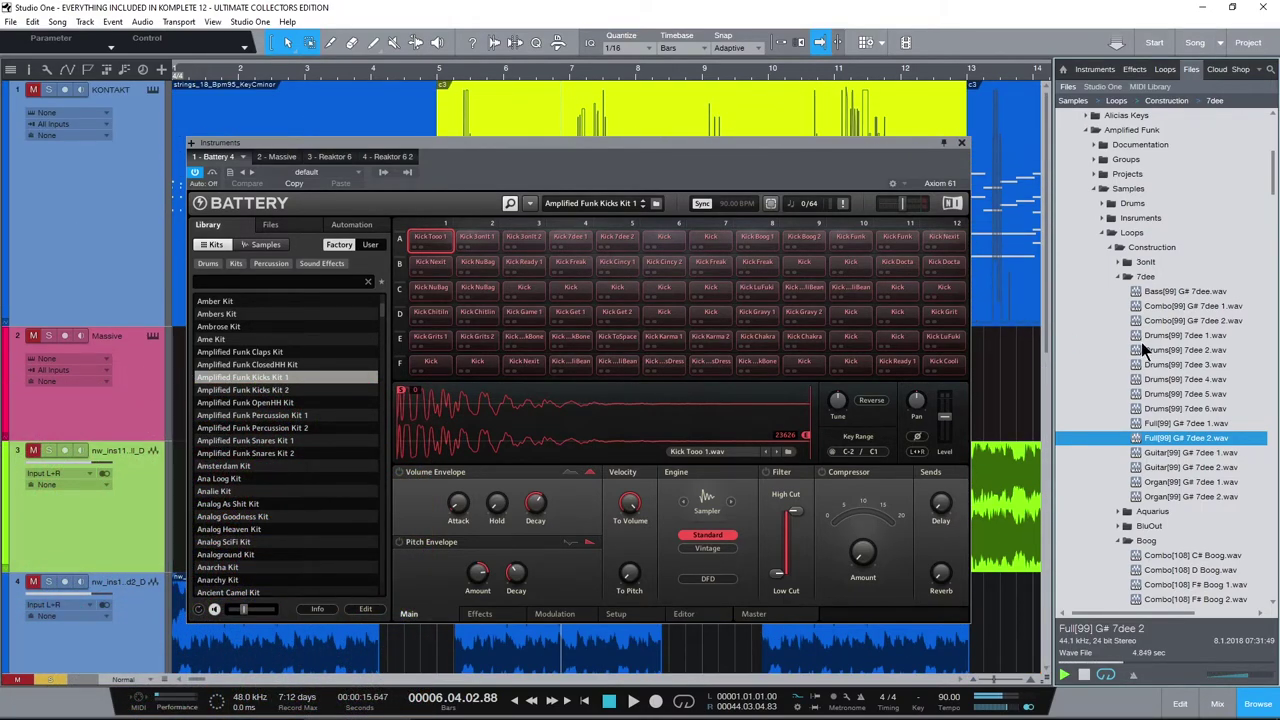
scroll(1141, 342, "up", 2)
scroll(1149, 188, "down", 3)
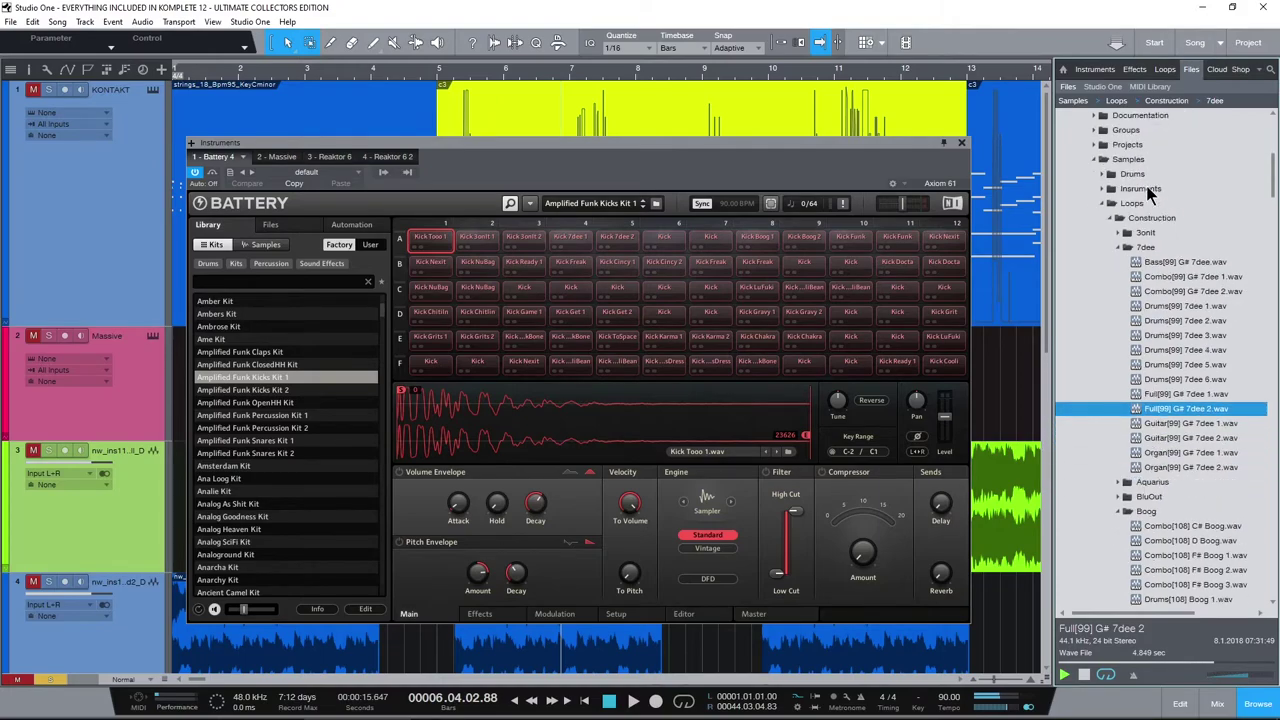
scroll(1147, 210, "down", 5)
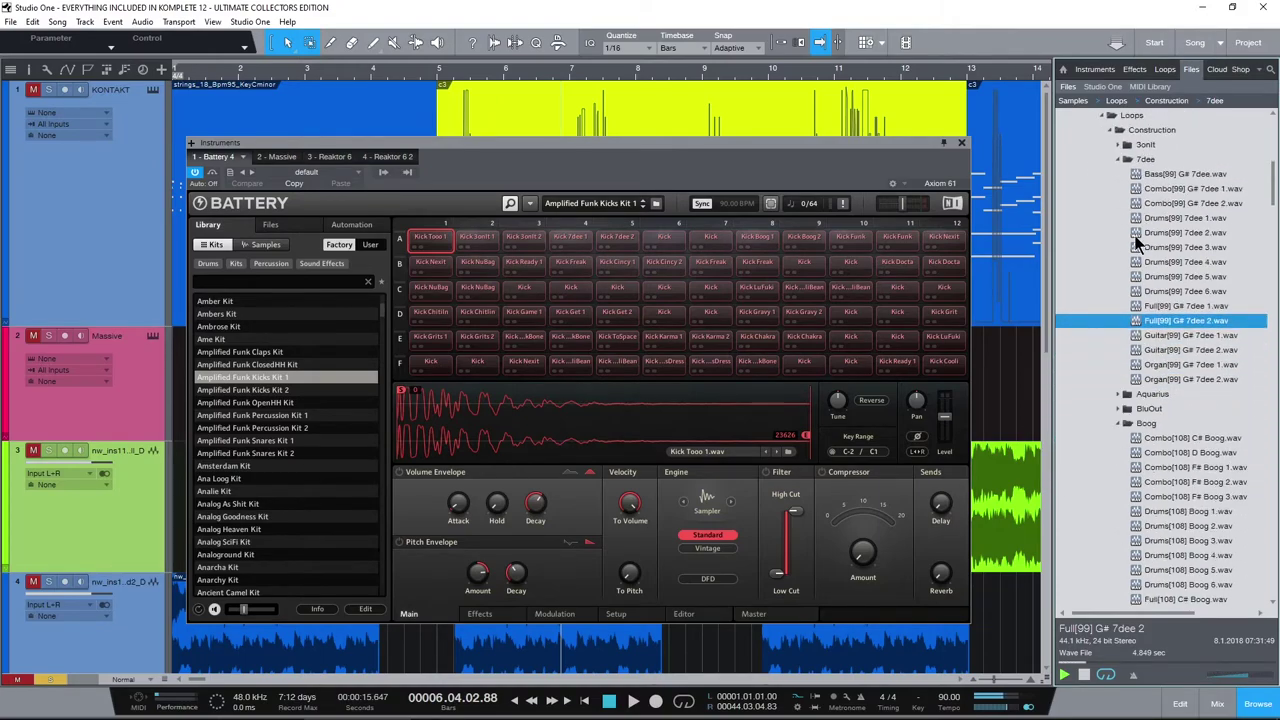
scroll(1088, 252, "down", 4)
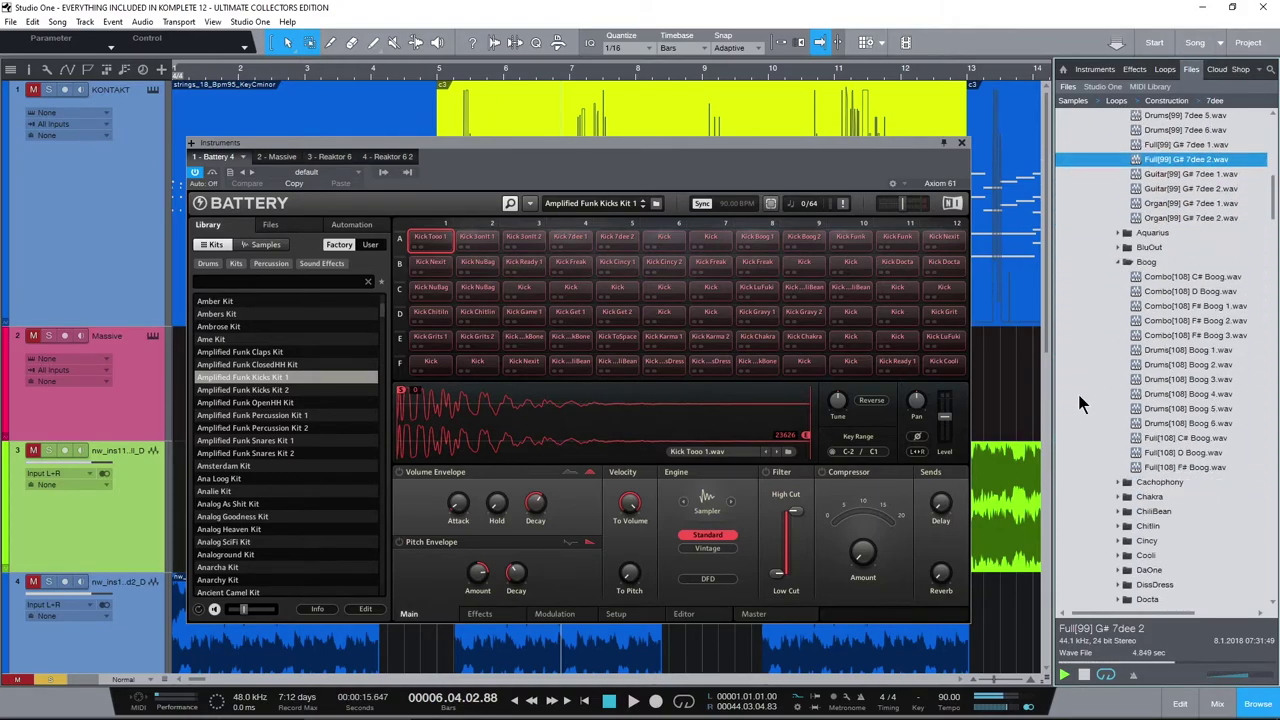
scroll(1080, 403, "down", 1)
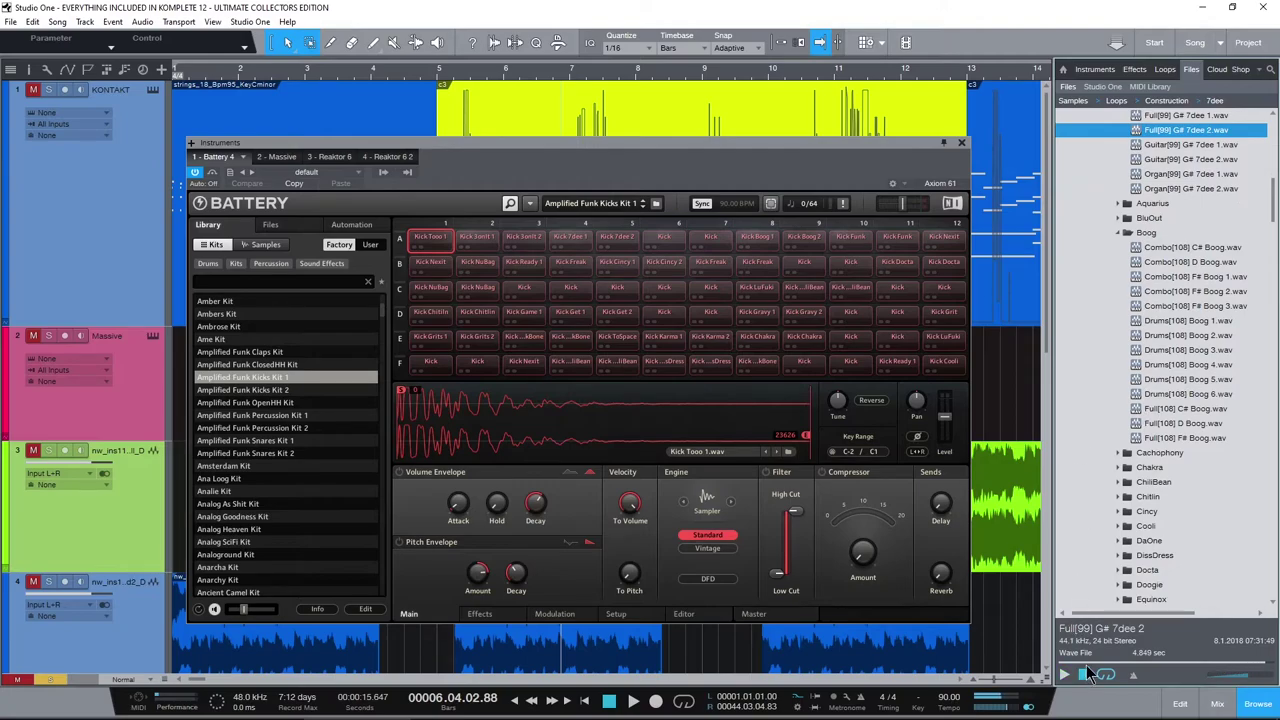
Audition Full[108] C# Boog.wav and show Massive with its HANDS UP! preset, moving its window aside.
left_click(1139, 408)
scroll(1120, 405, "down", 1)
scroll(1118, 400, "down", 1)
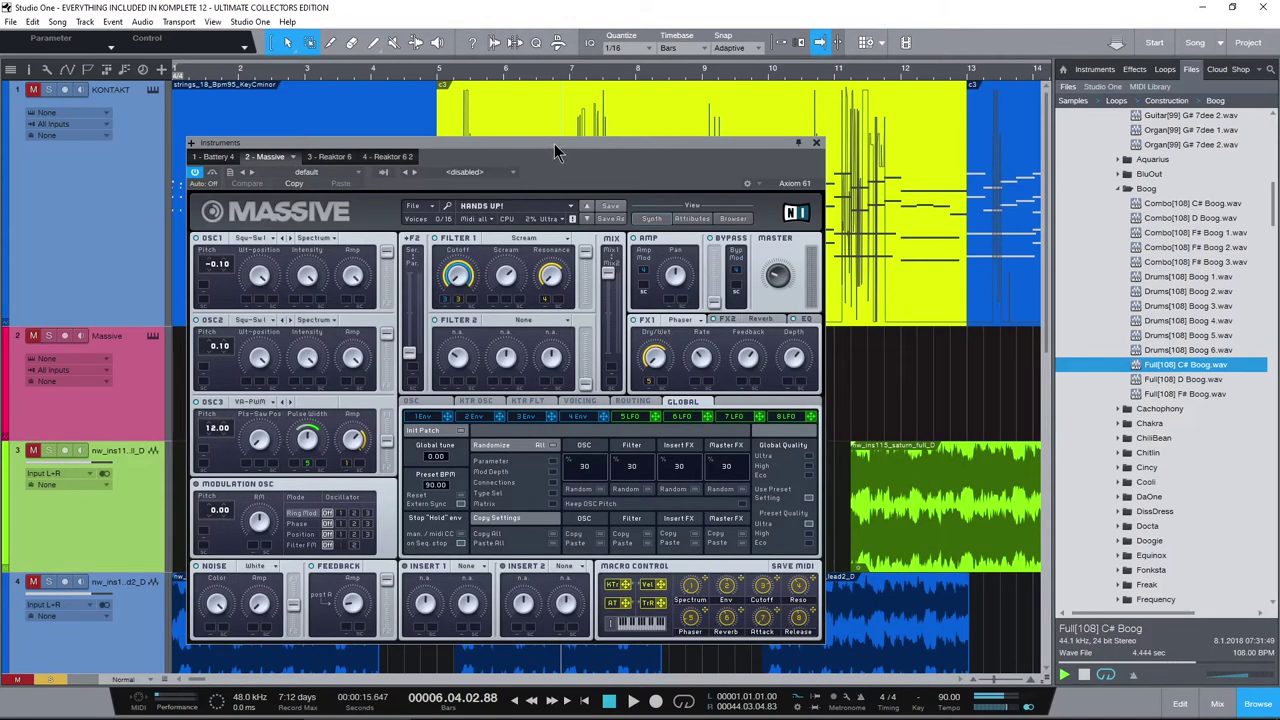
left_click_drag(552, 143, 606, 126)
scroll(1115, 432, "down", 3)
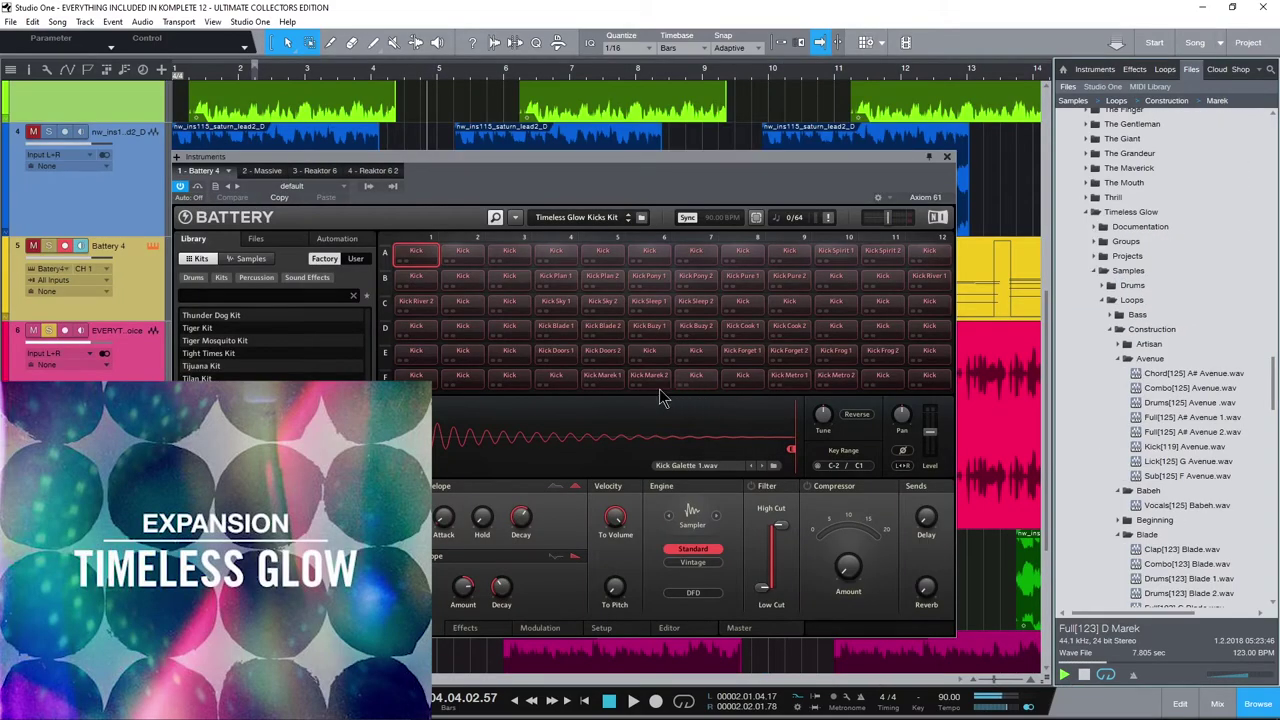
Move the Battery window aside, look through the Timeless Glow expansion's Construction loops, and show the Massive and Reaktor 6 instruments.
left_click_drag(572, 168, 617, 171)
scroll(1213, 344, "up", 1)
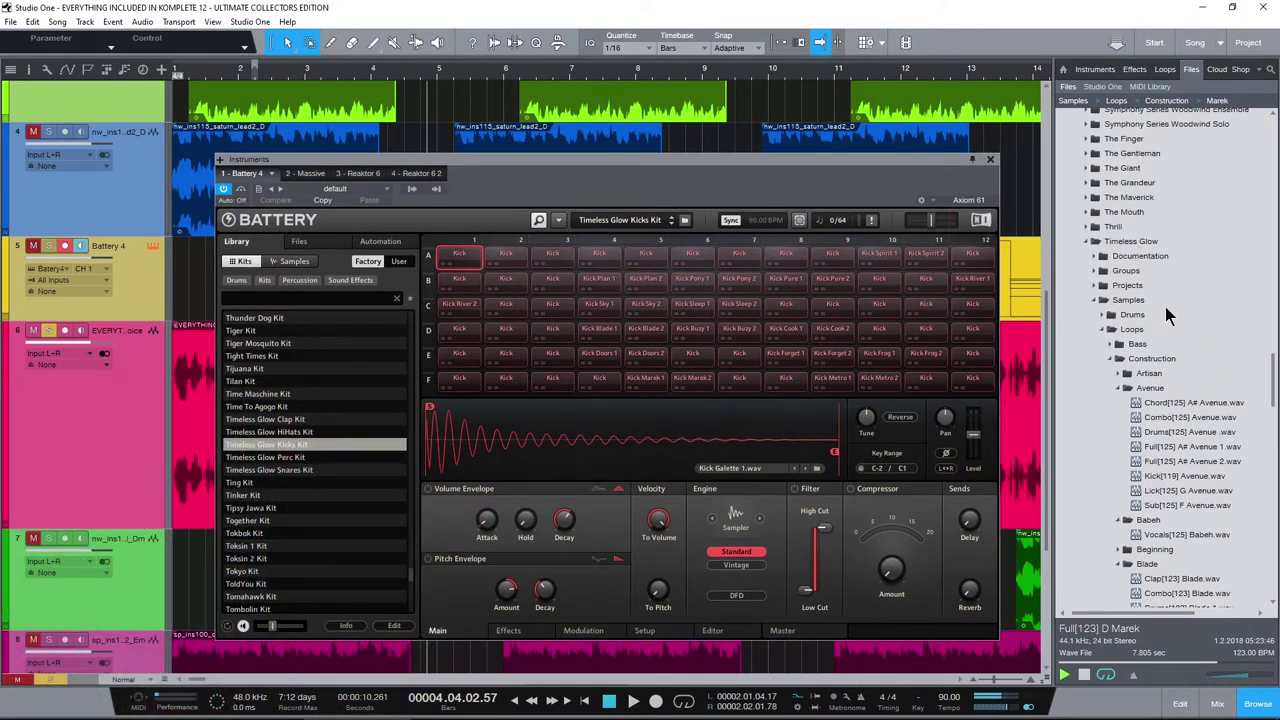
scroll(1183, 355, "down", 5)
scroll(1183, 353, "down", 3)
left_click(305, 173)
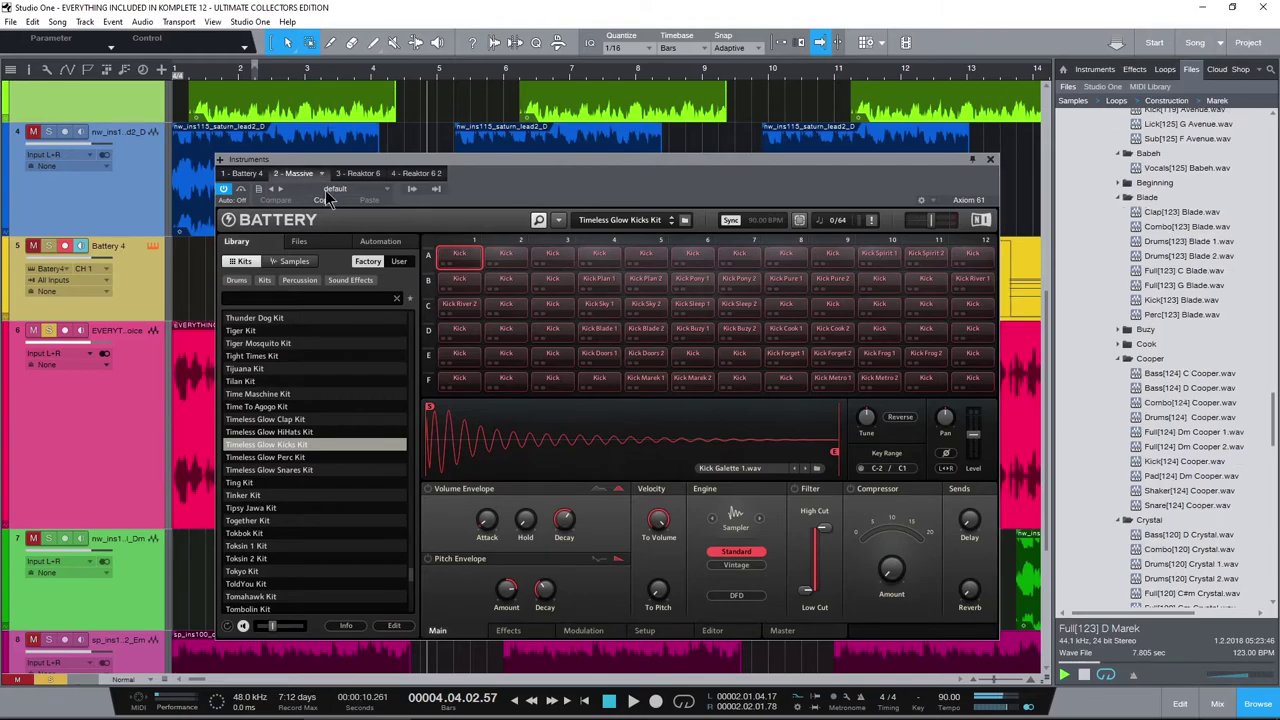
left_click(352, 173)
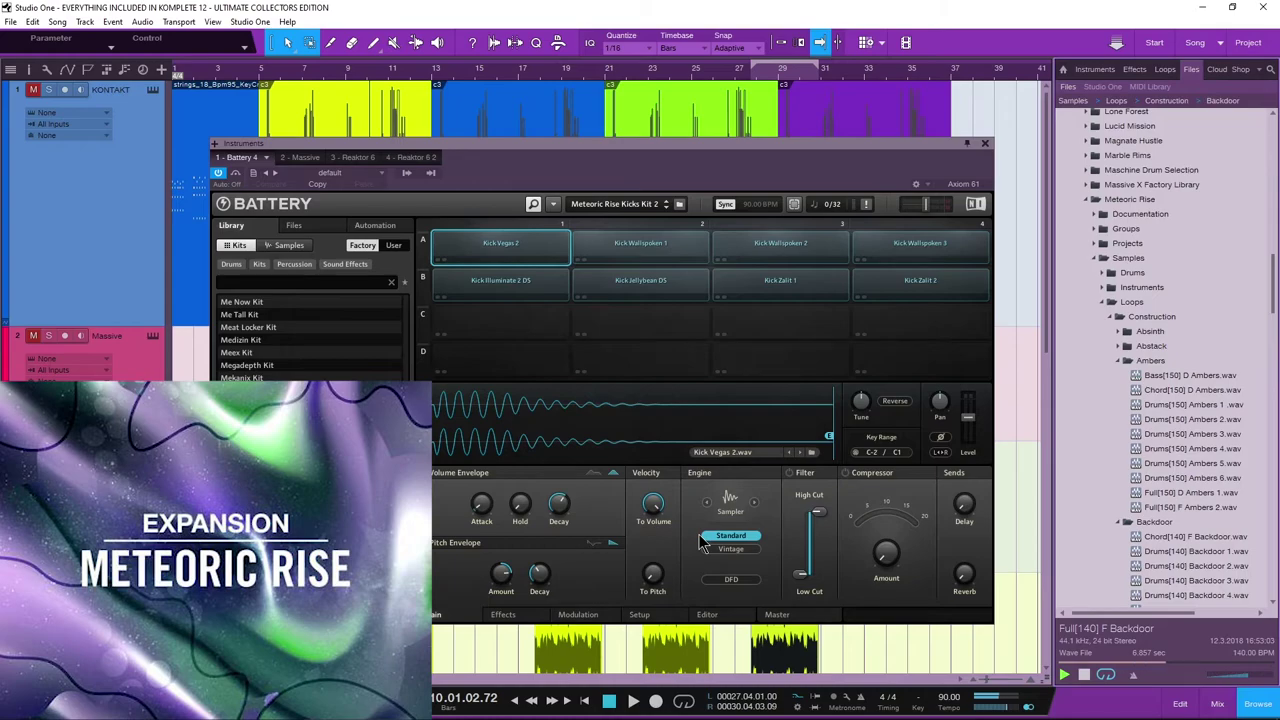
Look through the Meteoric Rise expansion's Construction loops, from Absinth past the Zalit folder.
scroll(1159, 230, "down", 1)
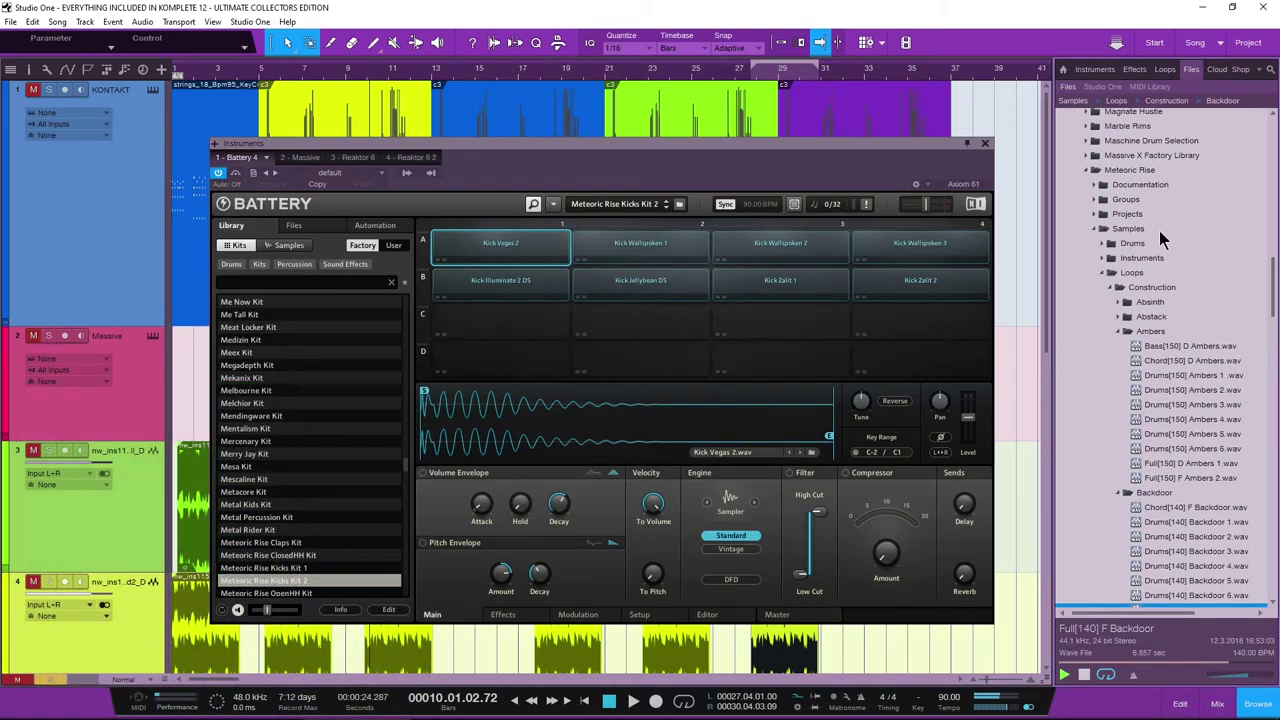
scroll(1159, 230, "down", 6)
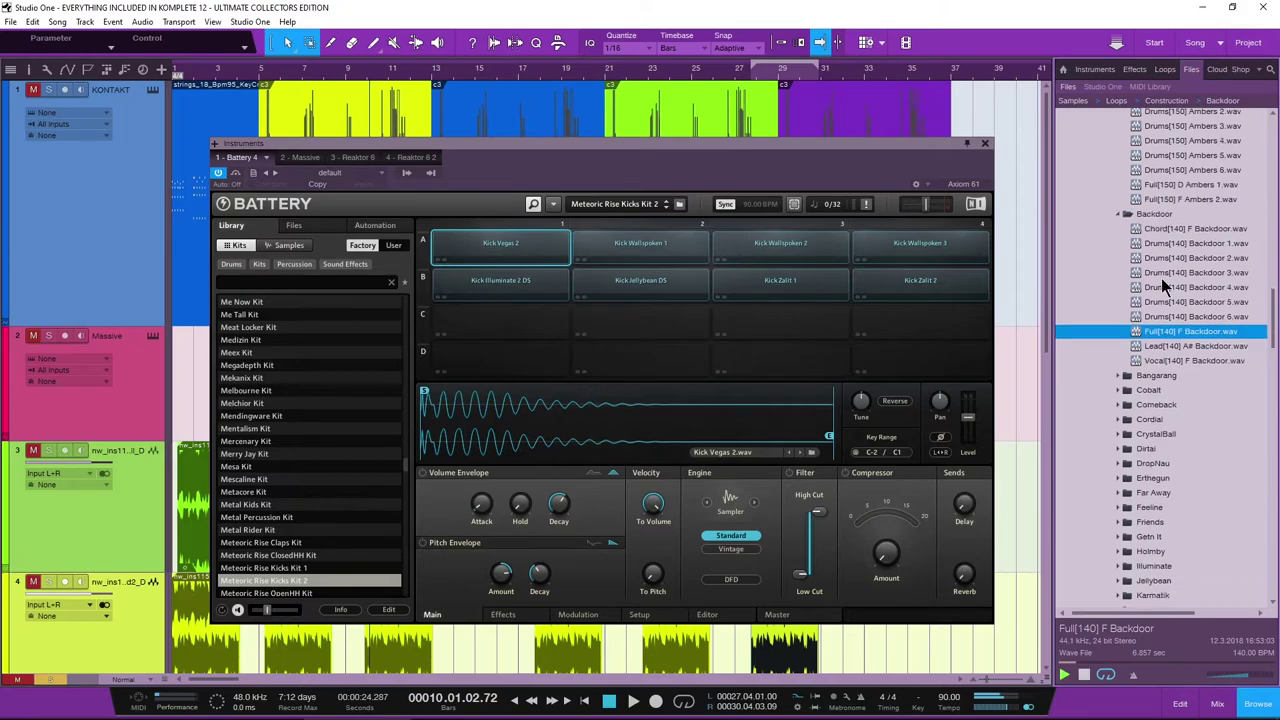
scroll(1162, 285, "down", 10)
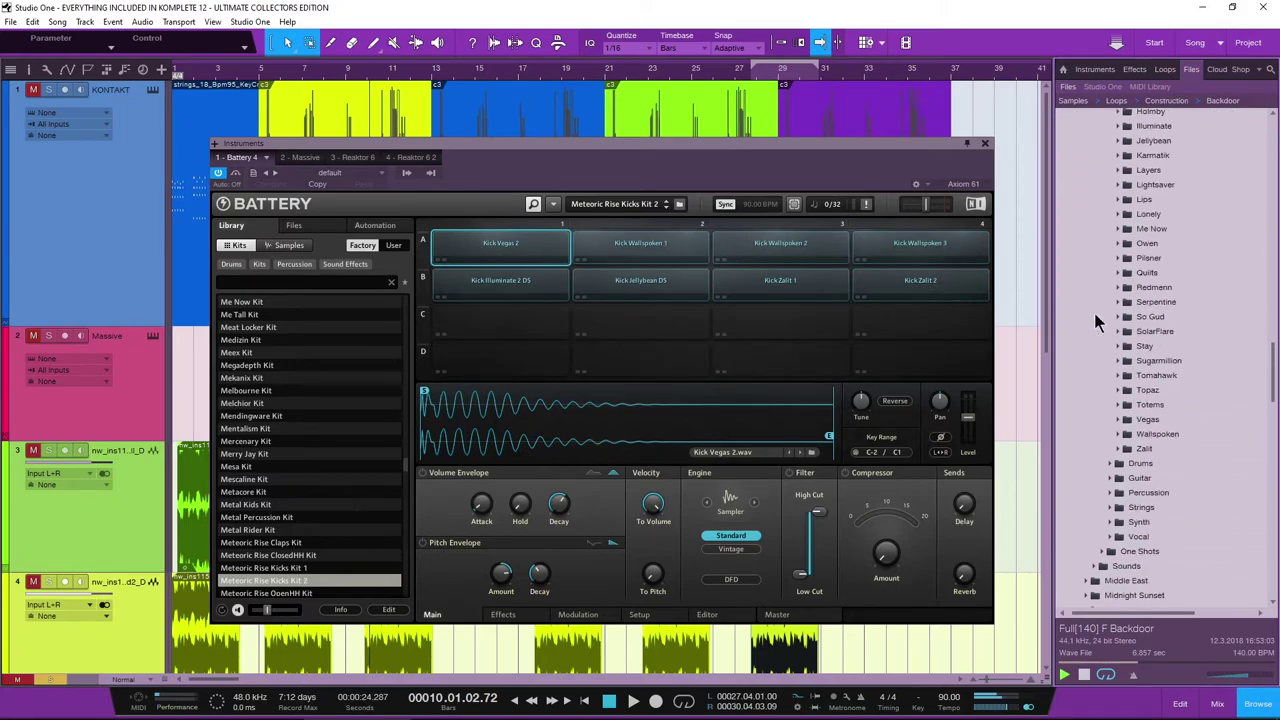
Show Massive with Cascaded Timeslots, Reaktor 6 with Monark and the second Reaktor 6 instance, moving the instrument window up.
left_click(305, 159)
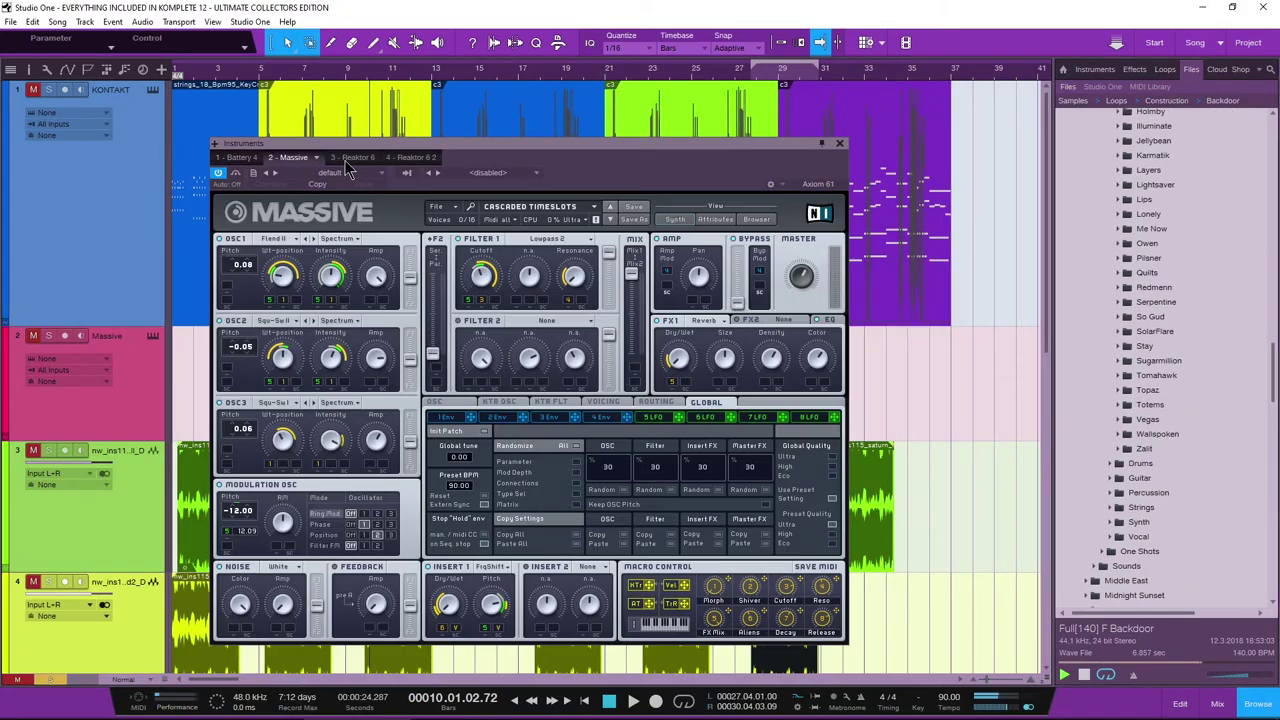
left_click(356, 158)
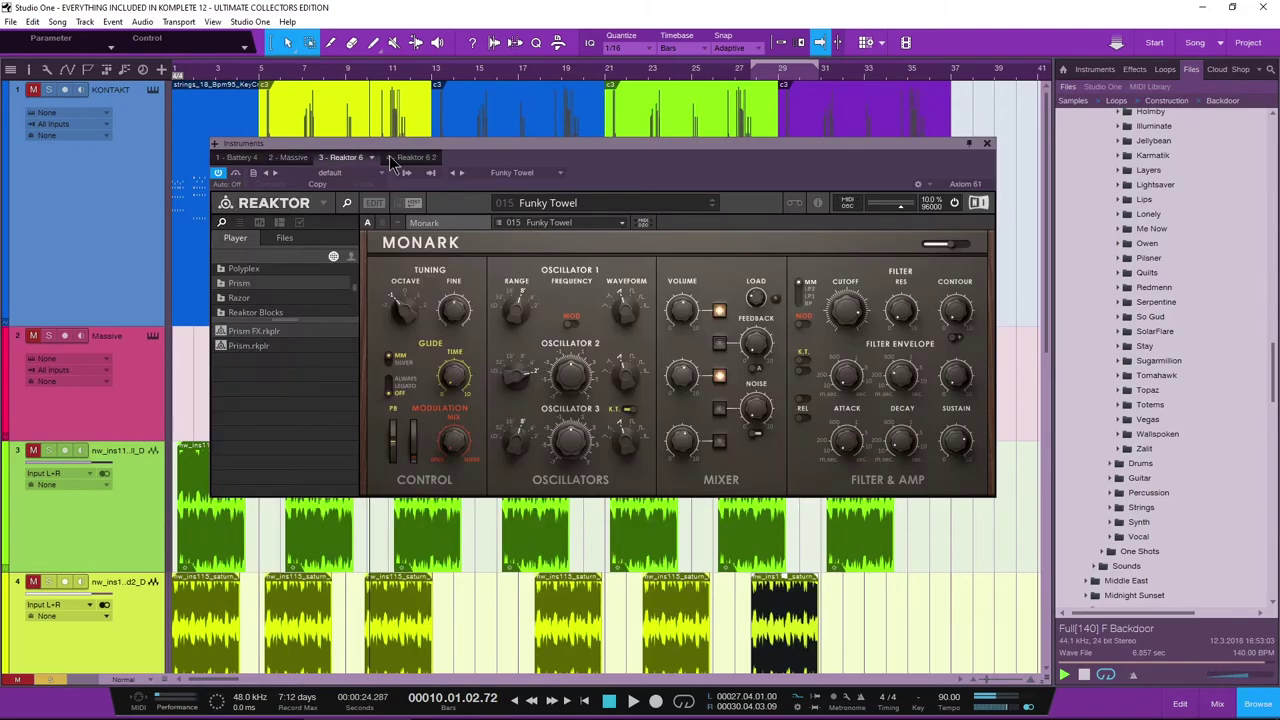
left_click(406, 158)
left_click_drag(562, 158, 546, 112)
scroll(1134, 318, "down", 2)
scroll(1134, 318, "up", 3)
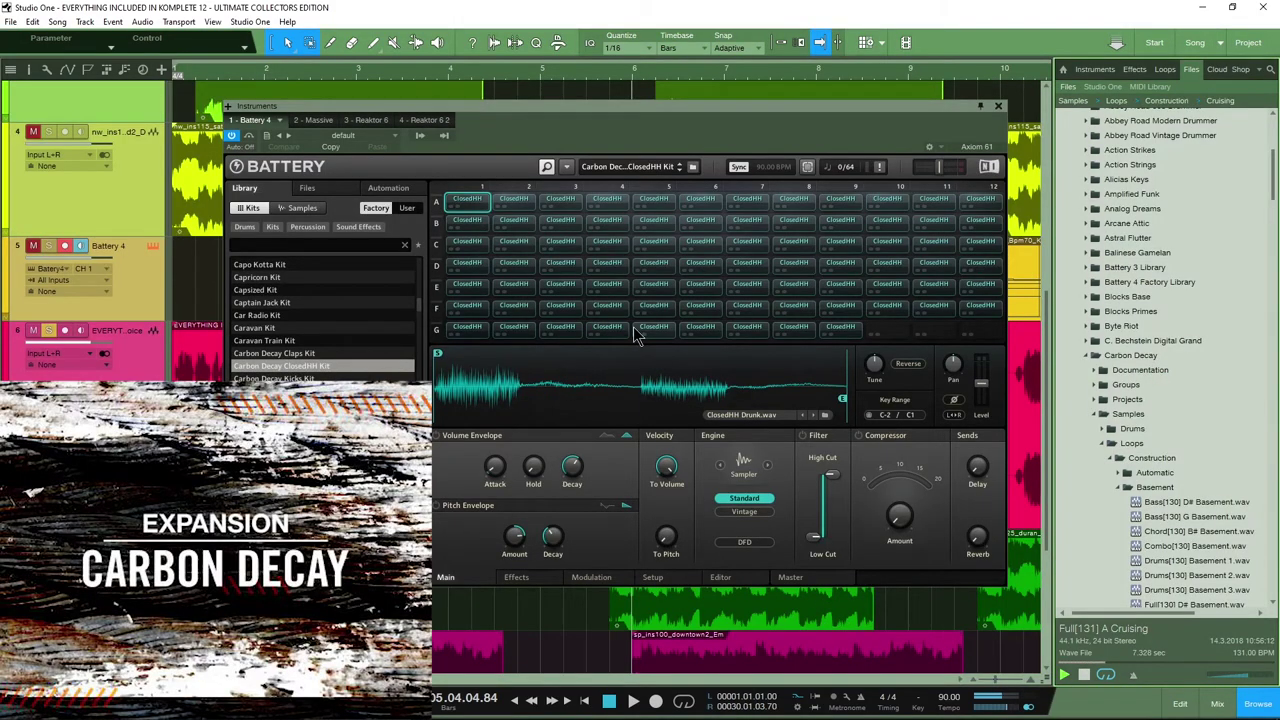
Look through the Carbon Decay expansion's Construction loops and audition Full[131] Deeper.wav, with the Battery window moved slightly down.
left_click_drag(655, 109, 652, 123)
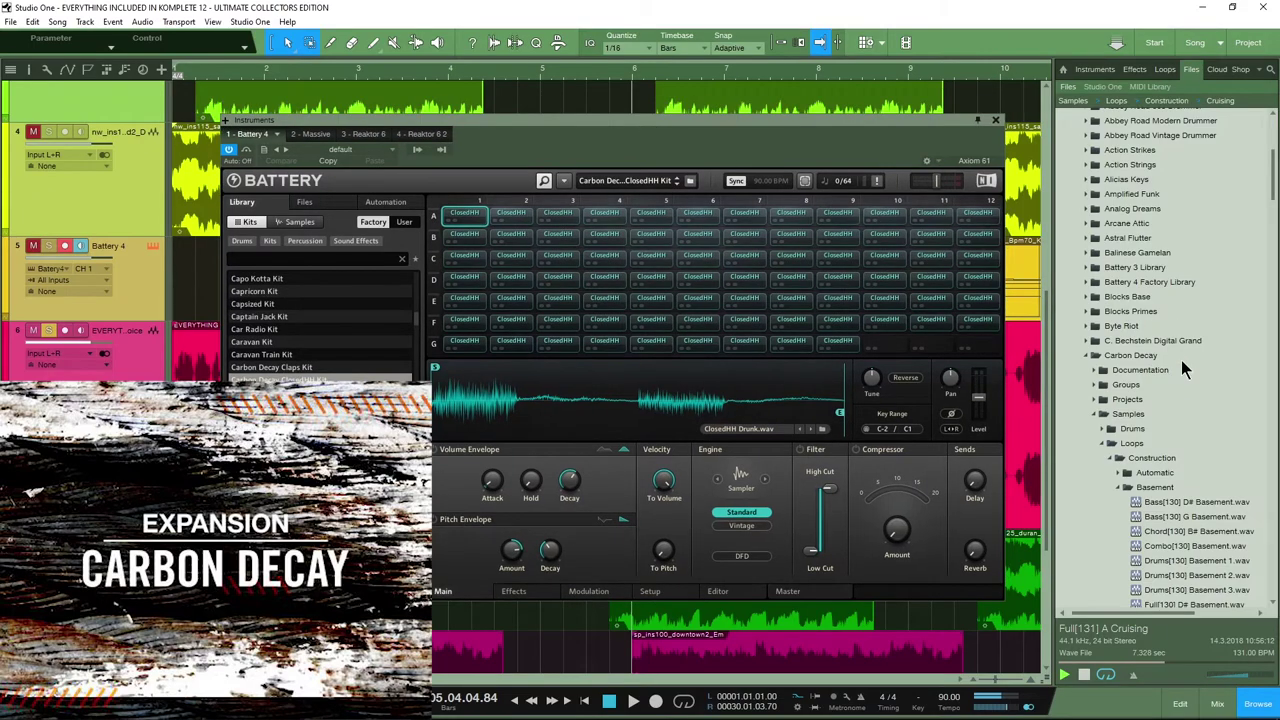
scroll(1155, 358, "down", 3)
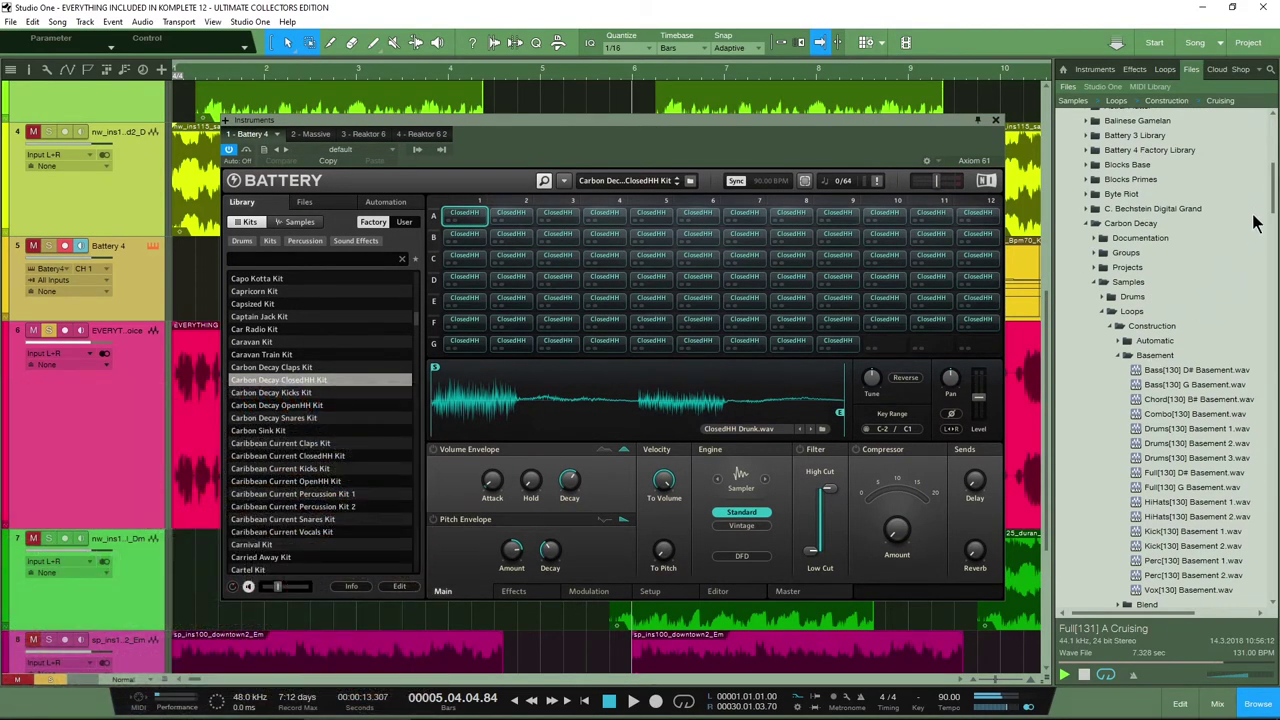
left_click_drag(1270, 205, 1275, 298)
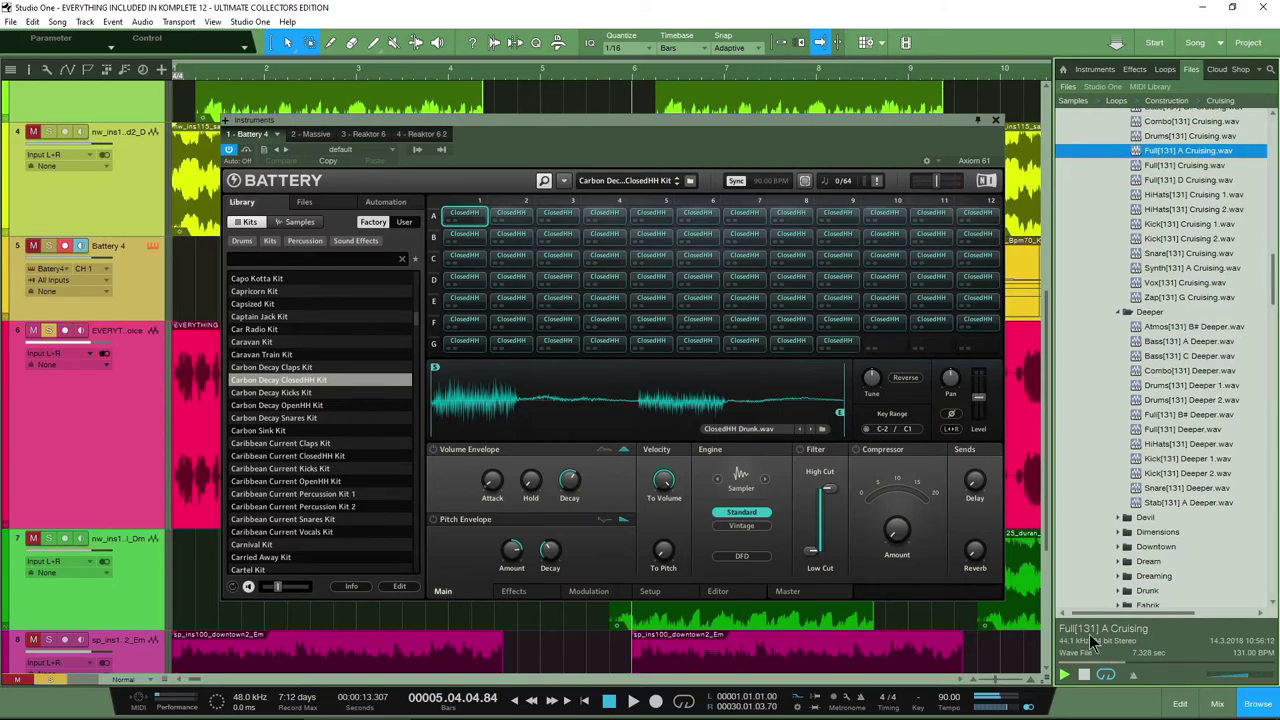
left_click(1140, 430)
scroll(1161, 513, "down", 1)
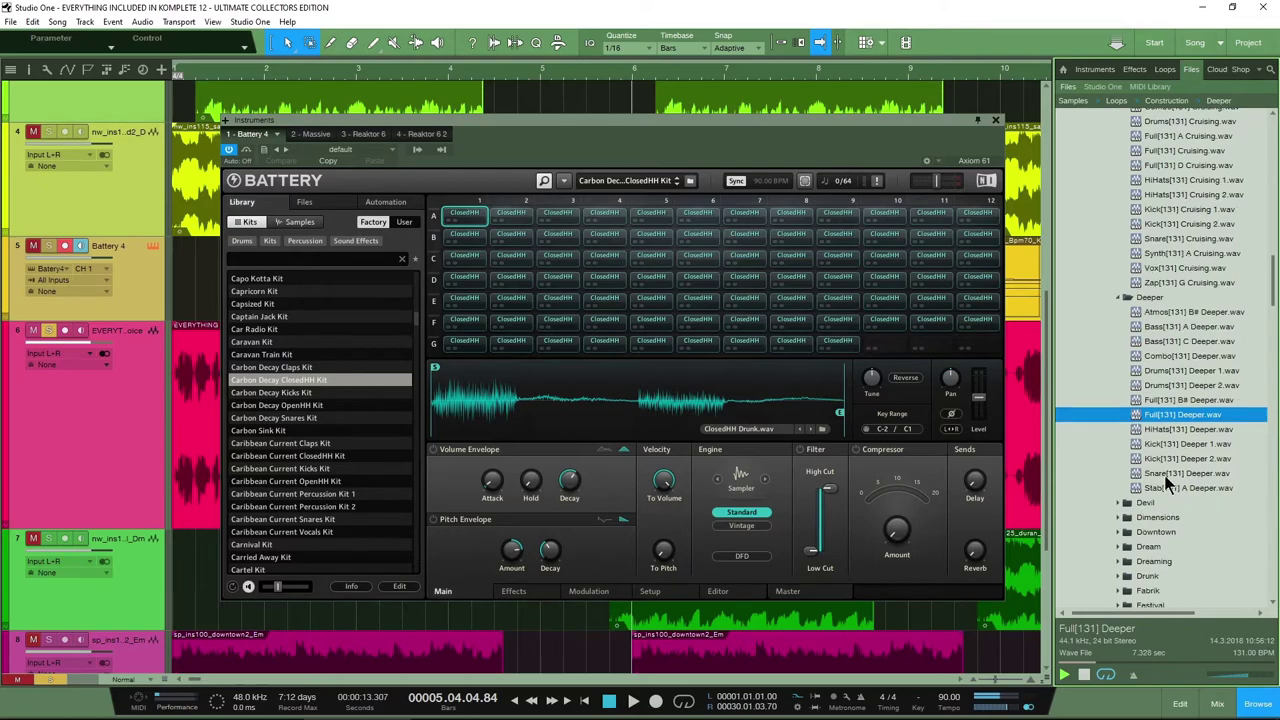
Show the Carbon Decay sounds in Massive with Cascaded Timeslots and in Reaktor 6, shifting the instrument window slightly.
left_click(325, 137)
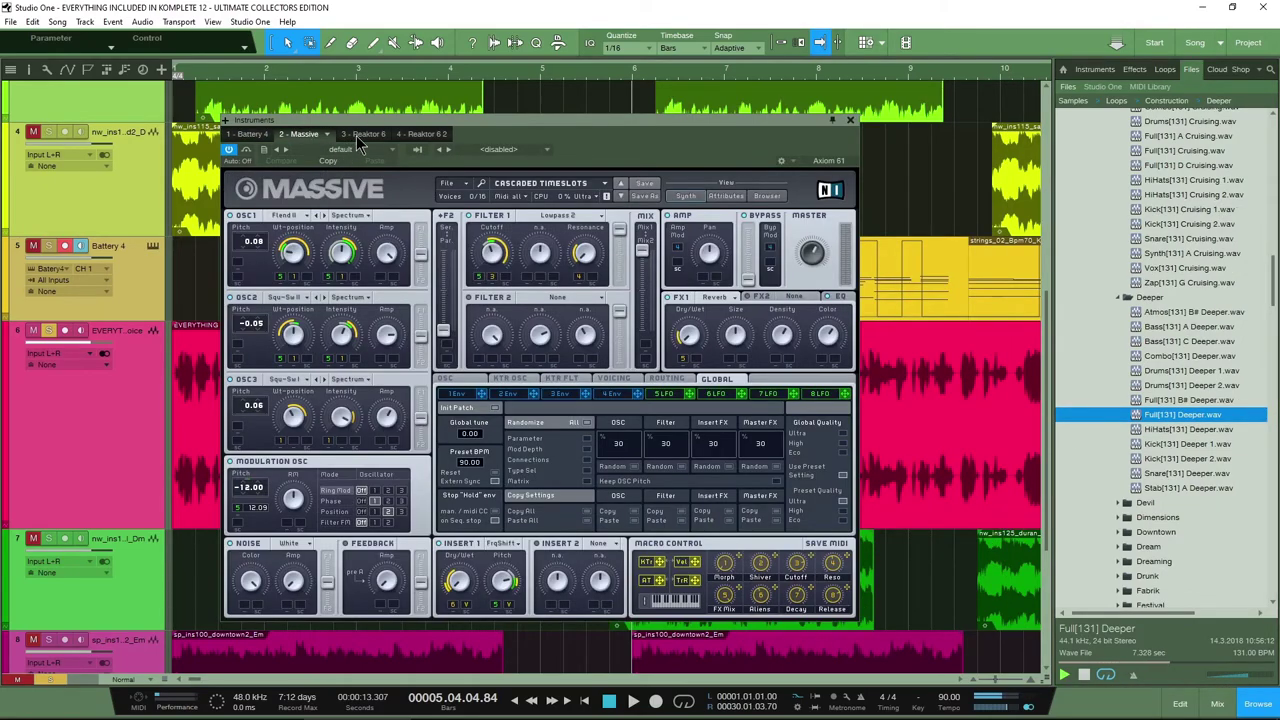
left_click(356, 135)
left_click_drag(653, 122, 648, 127)
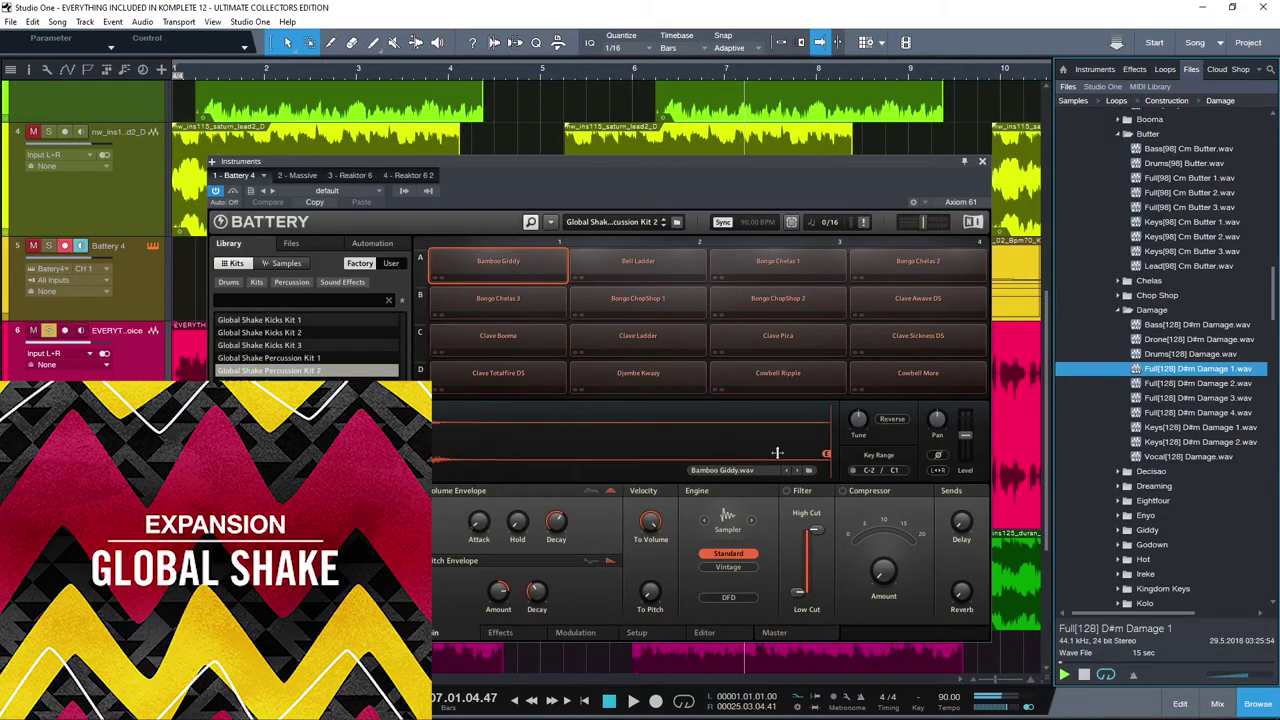
Look through the Global Shake expansion's sample folders and Construction loops, and audition Full[128] D#m Damage 3.wav.
left_click_drag(1274, 320, 1274, 236)
scroll(1200, 232, "down", 3)
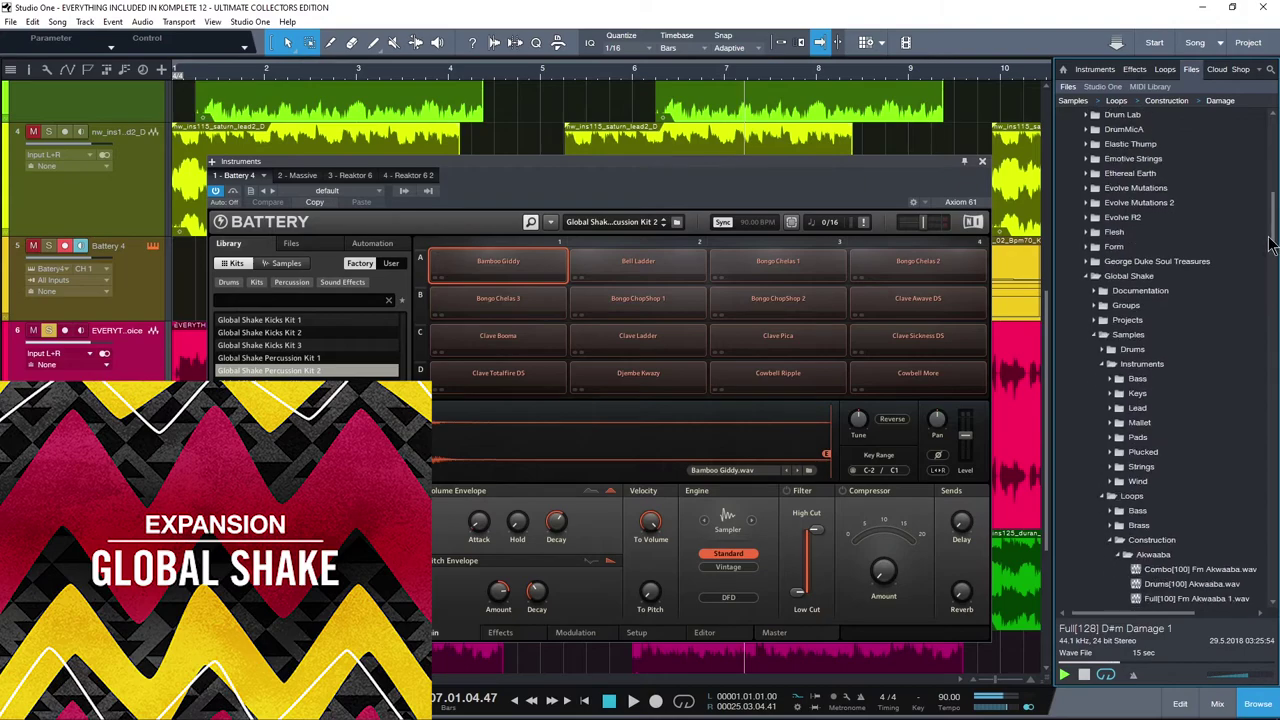
left_click_drag(1274, 238, 1274, 305)
scroll(1274, 305, "down", 4)
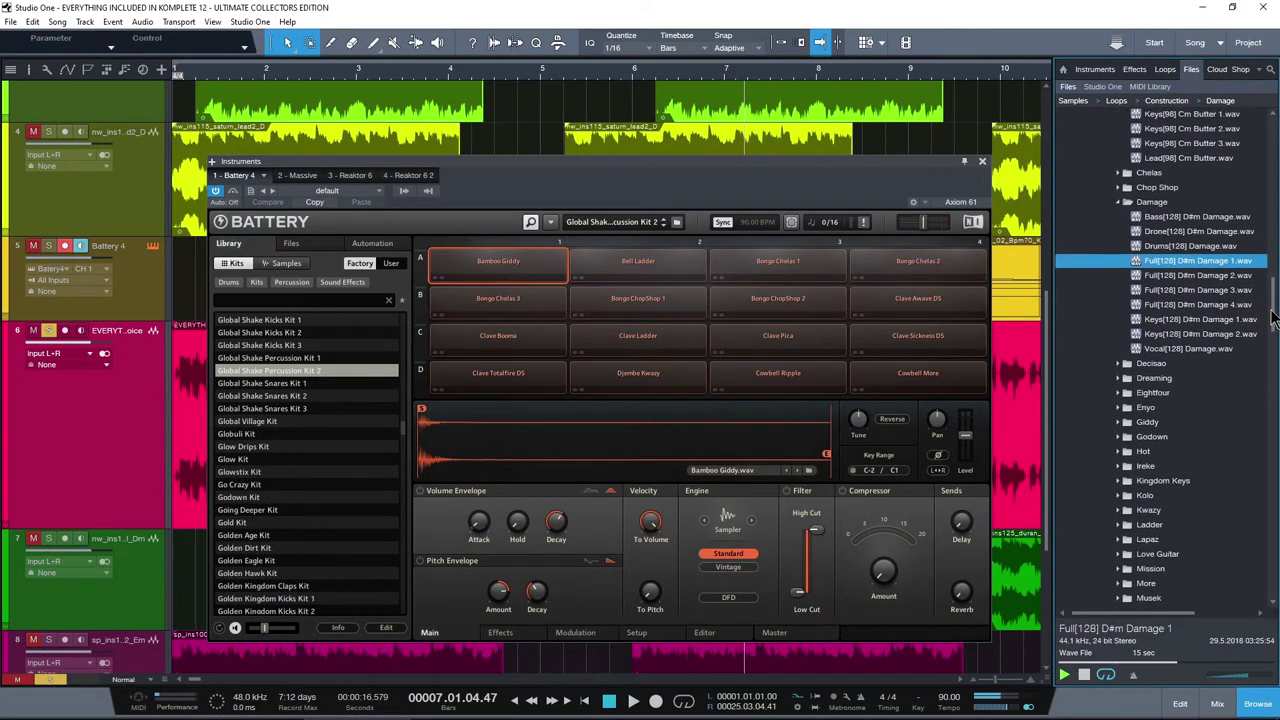
left_click(1167, 280)
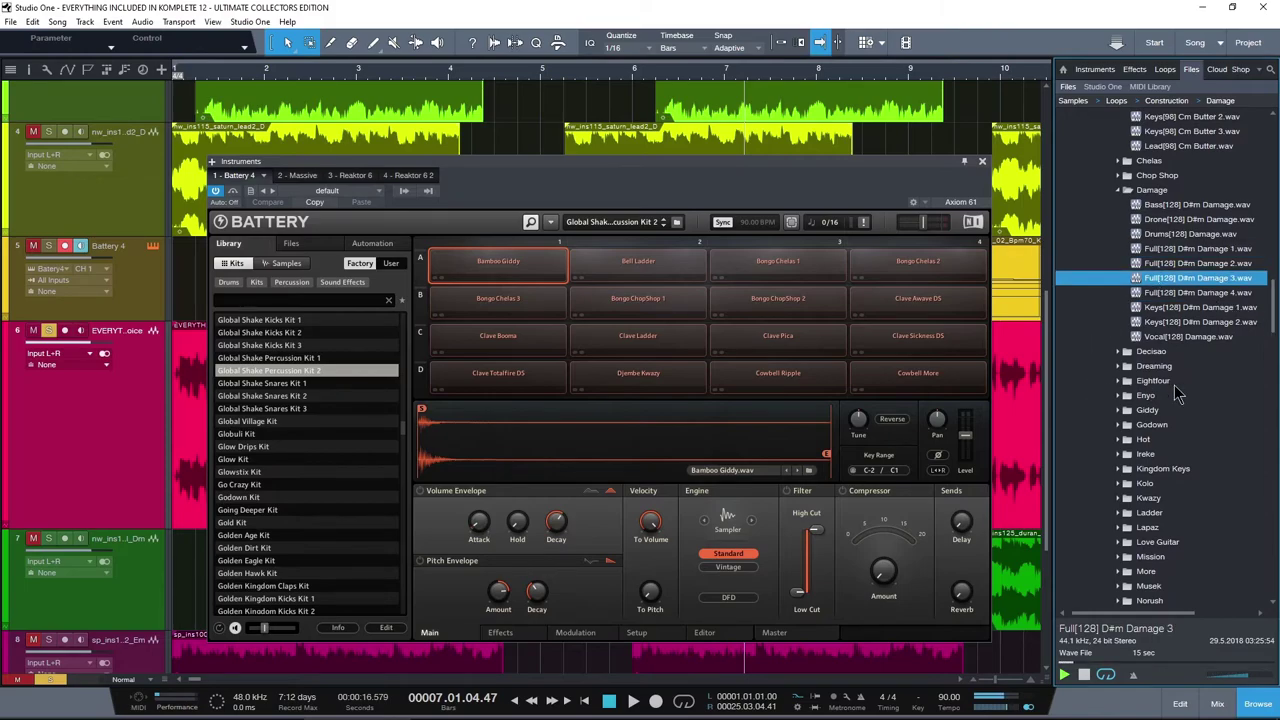
scroll(1174, 385, "down", 2)
scroll(1174, 385, "up", 1)
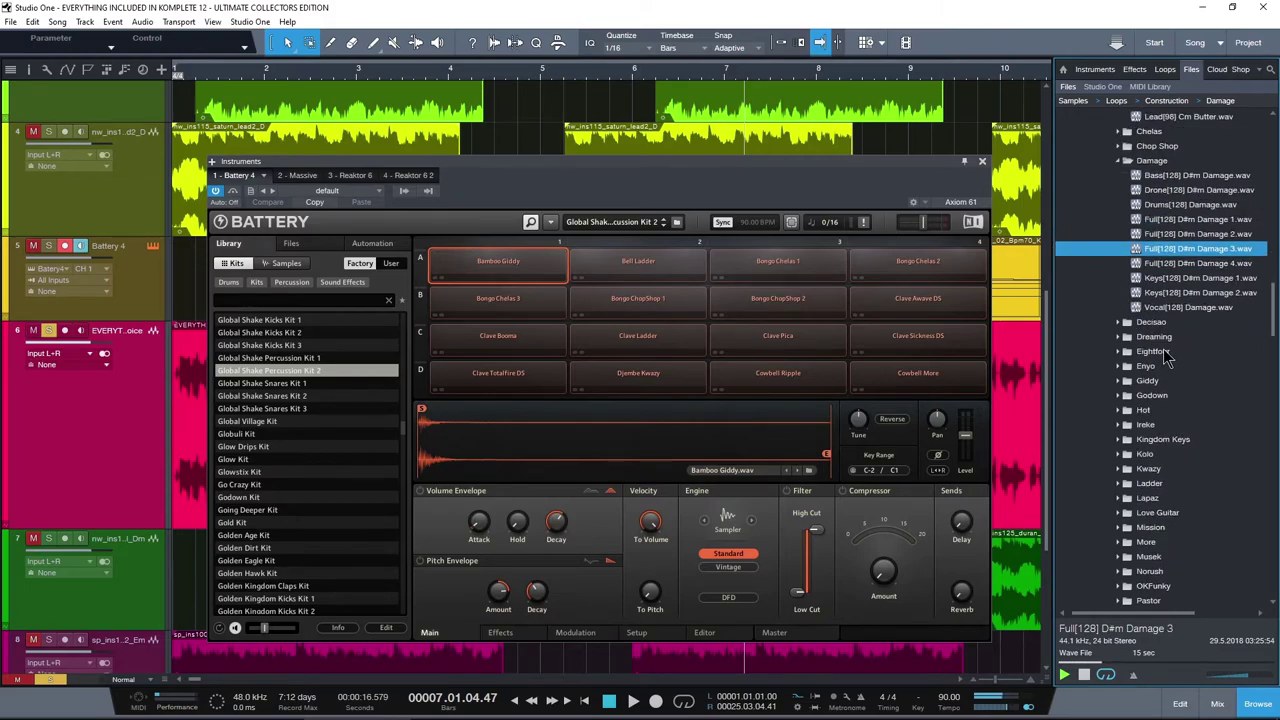
Show Massive with Leakage, Reaktor 6 with Monark's Sha Boop and the second Reaktor 6 instance, moving the instrument window up.
left_click(308, 176)
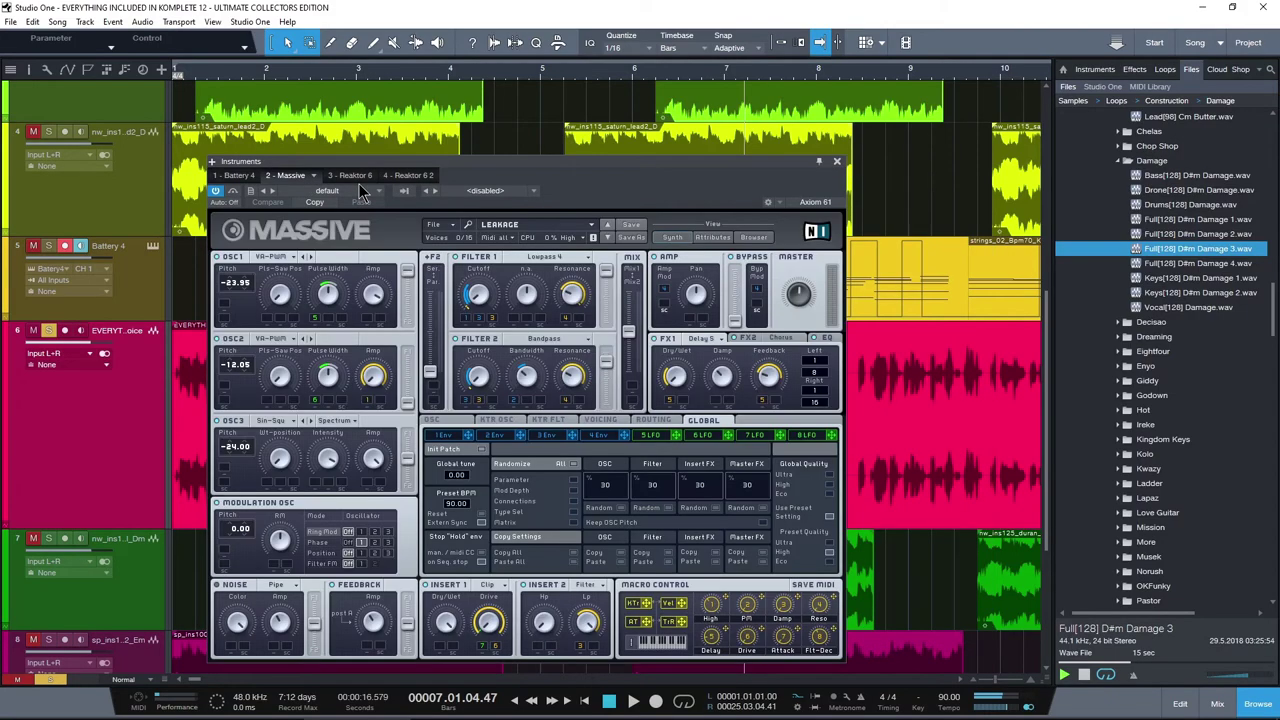
left_click(354, 178)
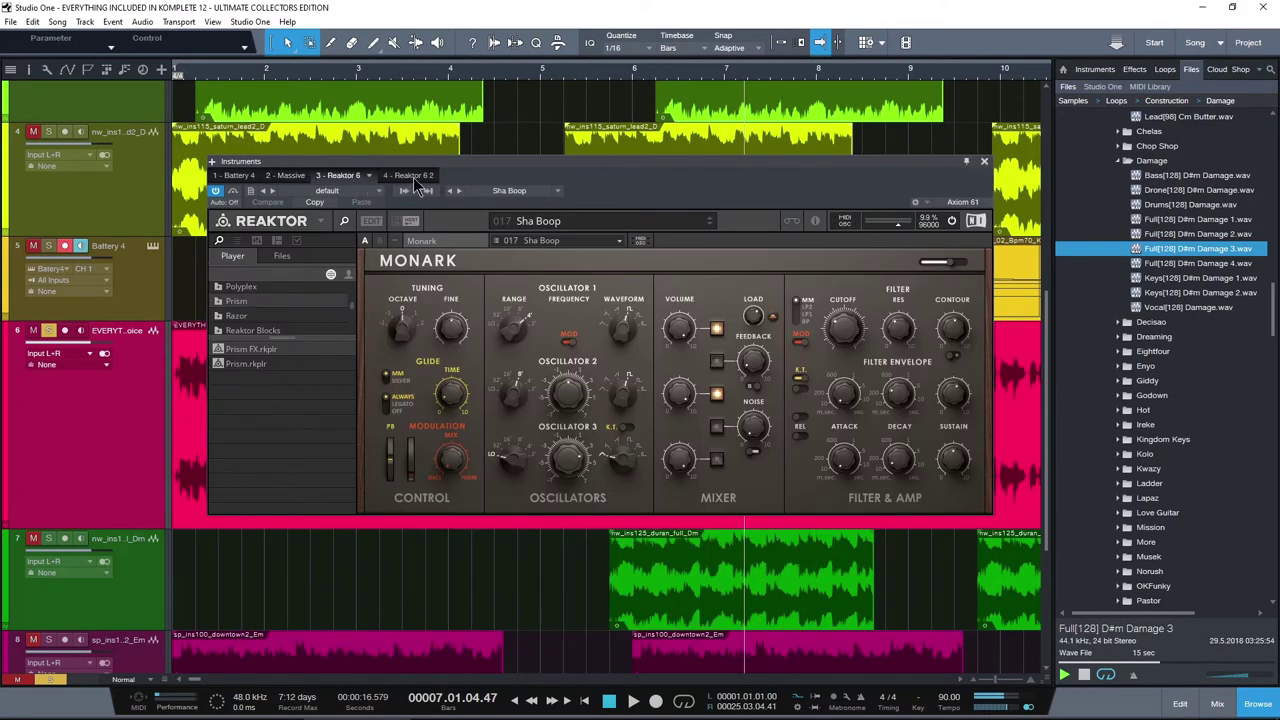
left_click(415, 177)
left_click_drag(531, 171, 553, 89)
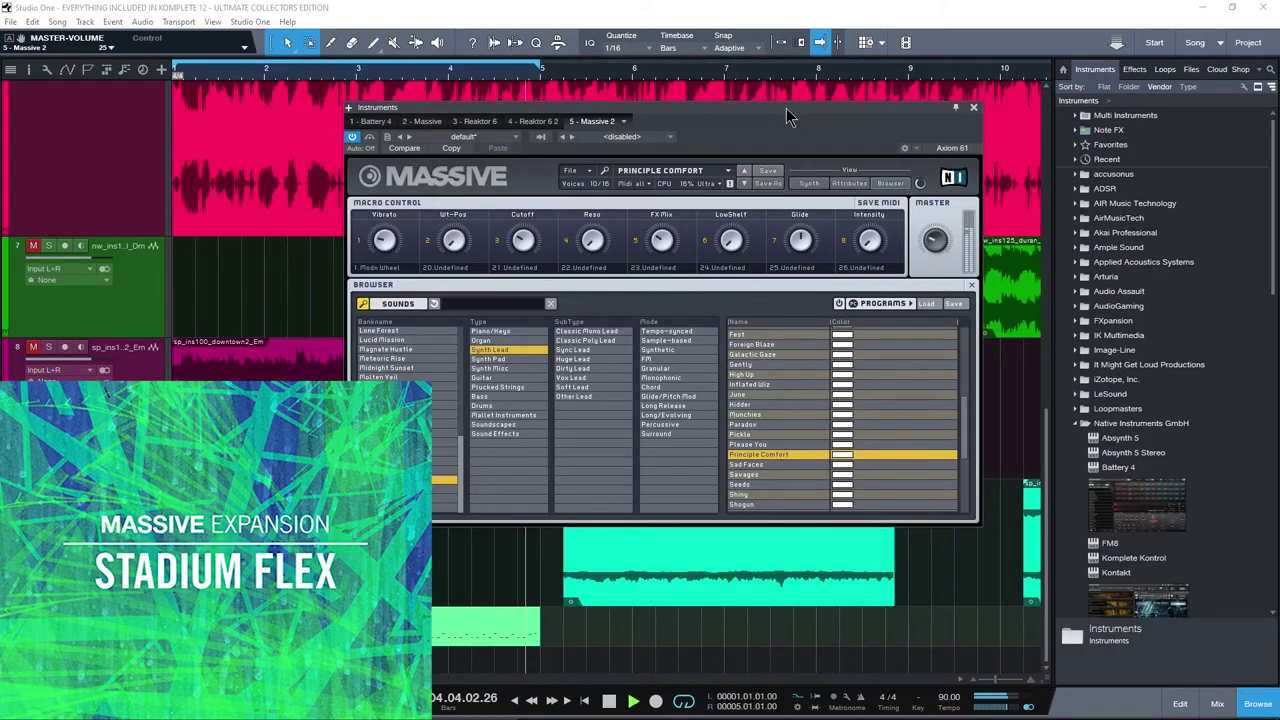
Show the synth controls of Massive's Principle Comfort preset and return to the browser to look through the Stadium Flex sounds.
left_click_drag(787, 108, 778, 109)
left_click(801, 185)
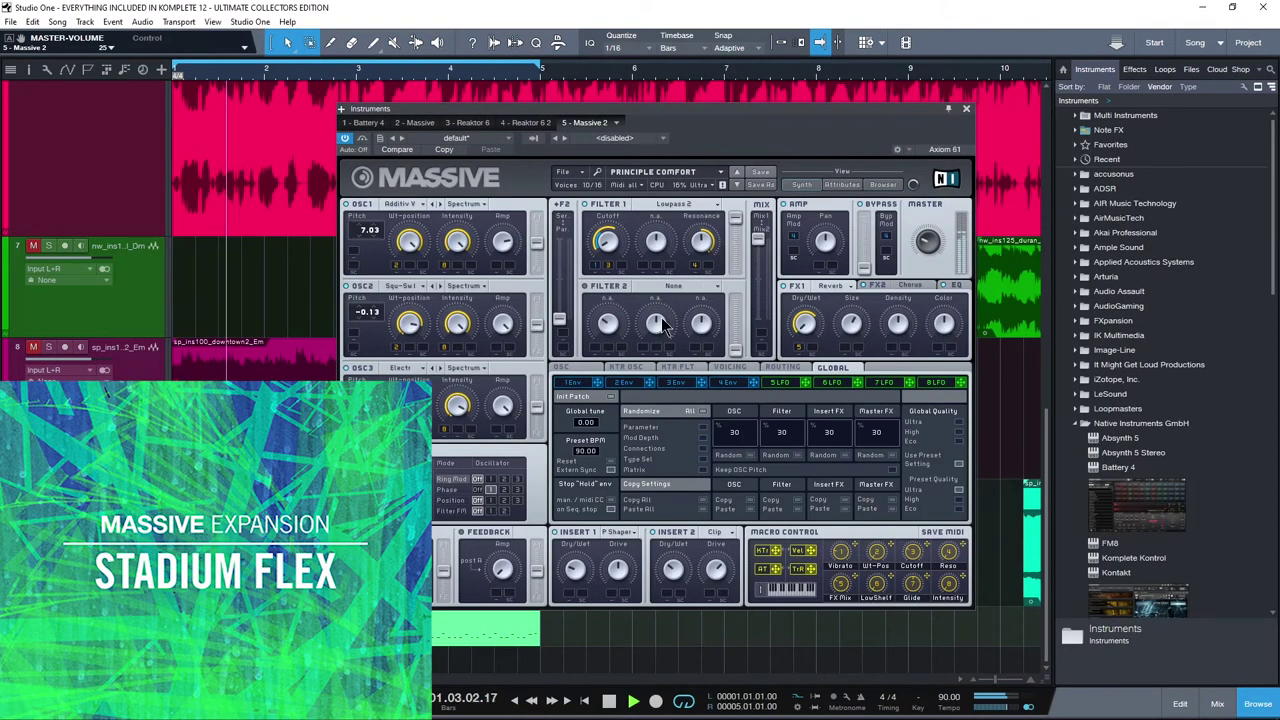
left_click(883, 185)
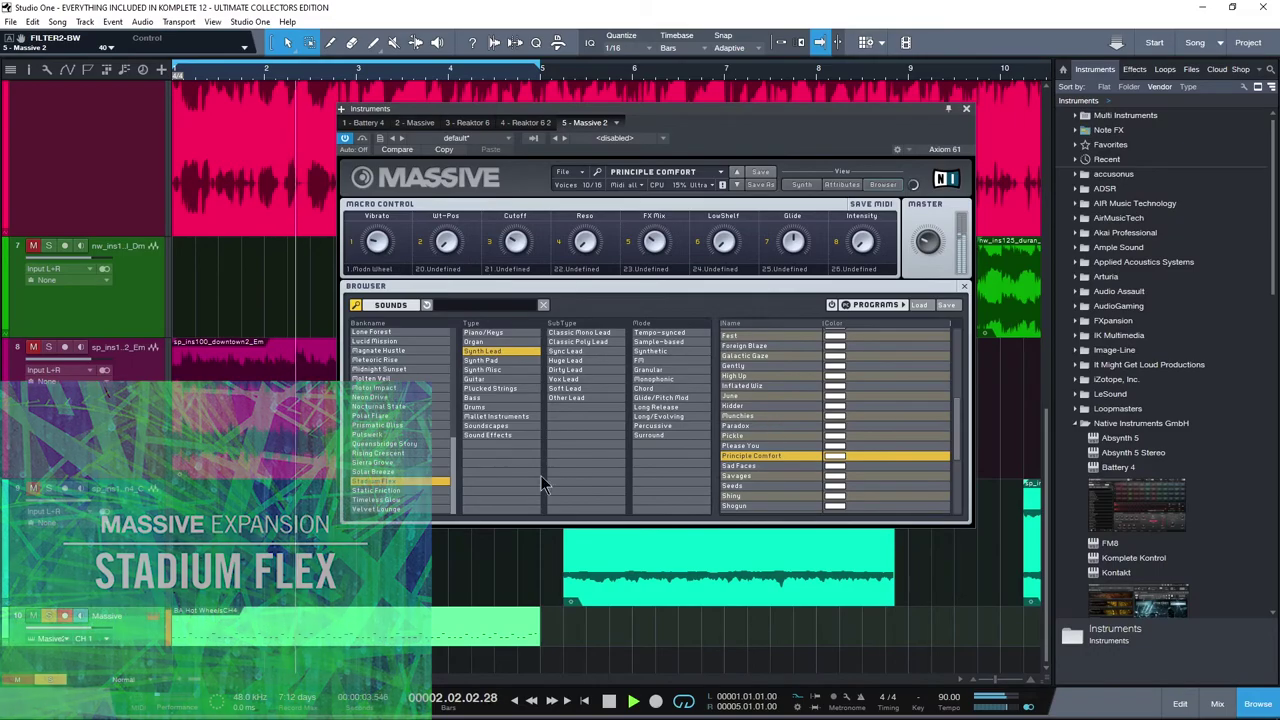
scroll(792, 402, "down", 5)
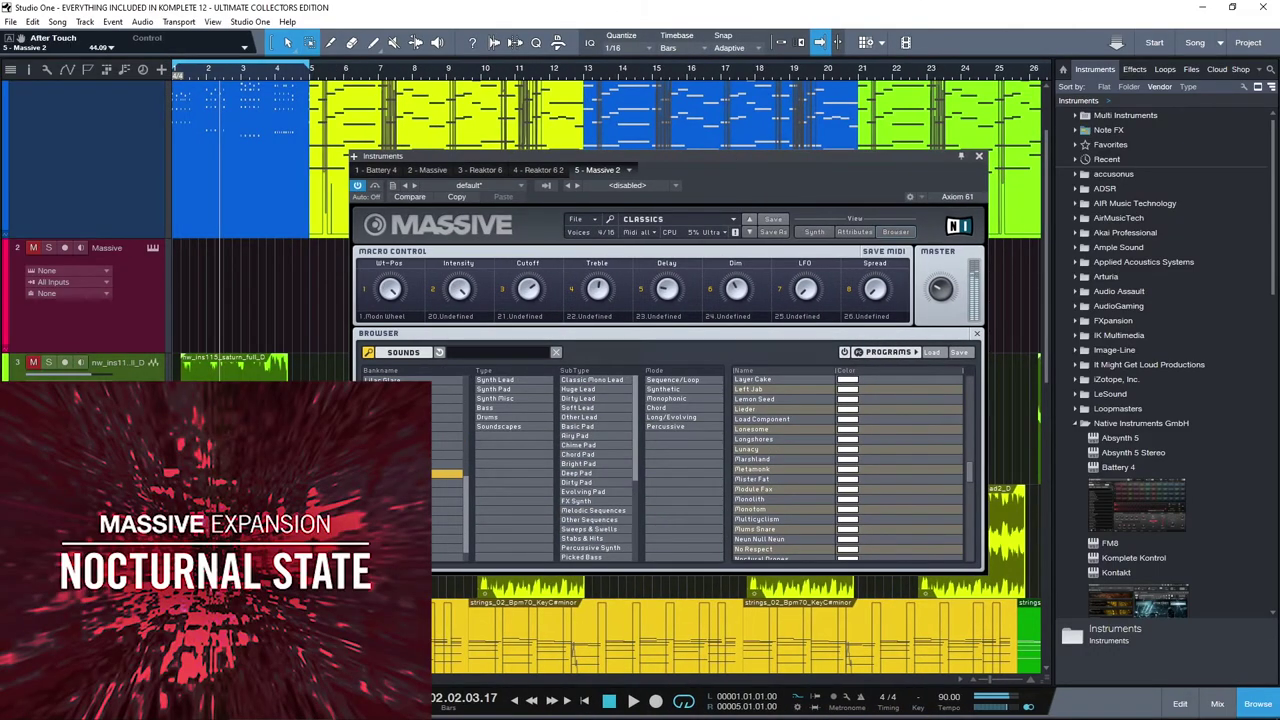
Look through Massive's bank list for Nocturnal State and show the Classics preset's synth view, including its Filter 1 controls.
scroll(413, 465, "down", 1)
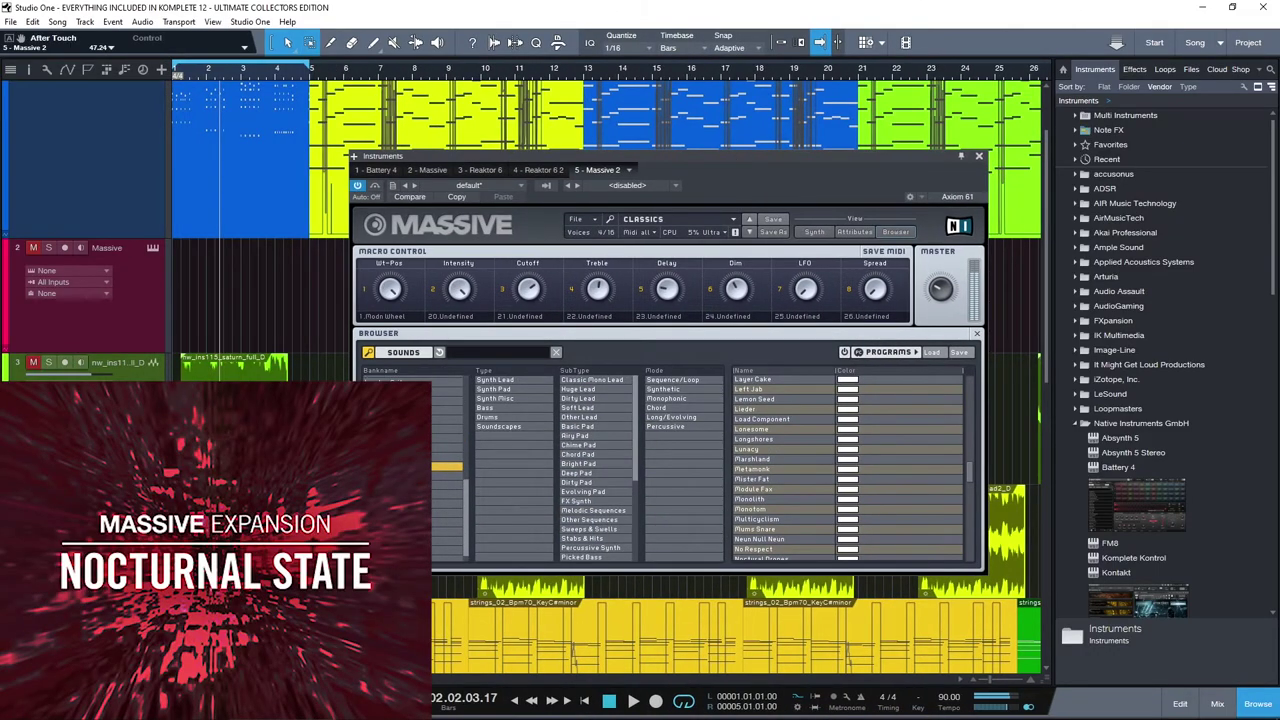
left_click(808, 238)
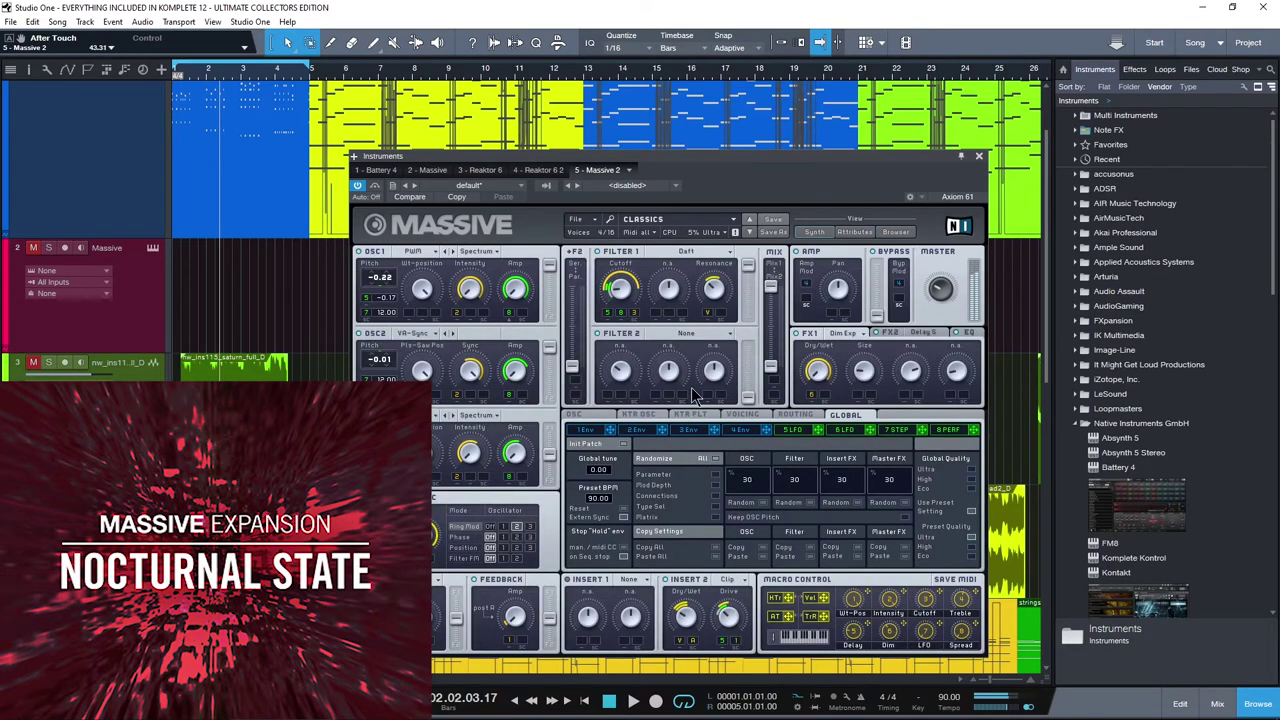
left_click_drag(722, 290, 714, 287)
left_click_drag(620, 290, 621, 290)
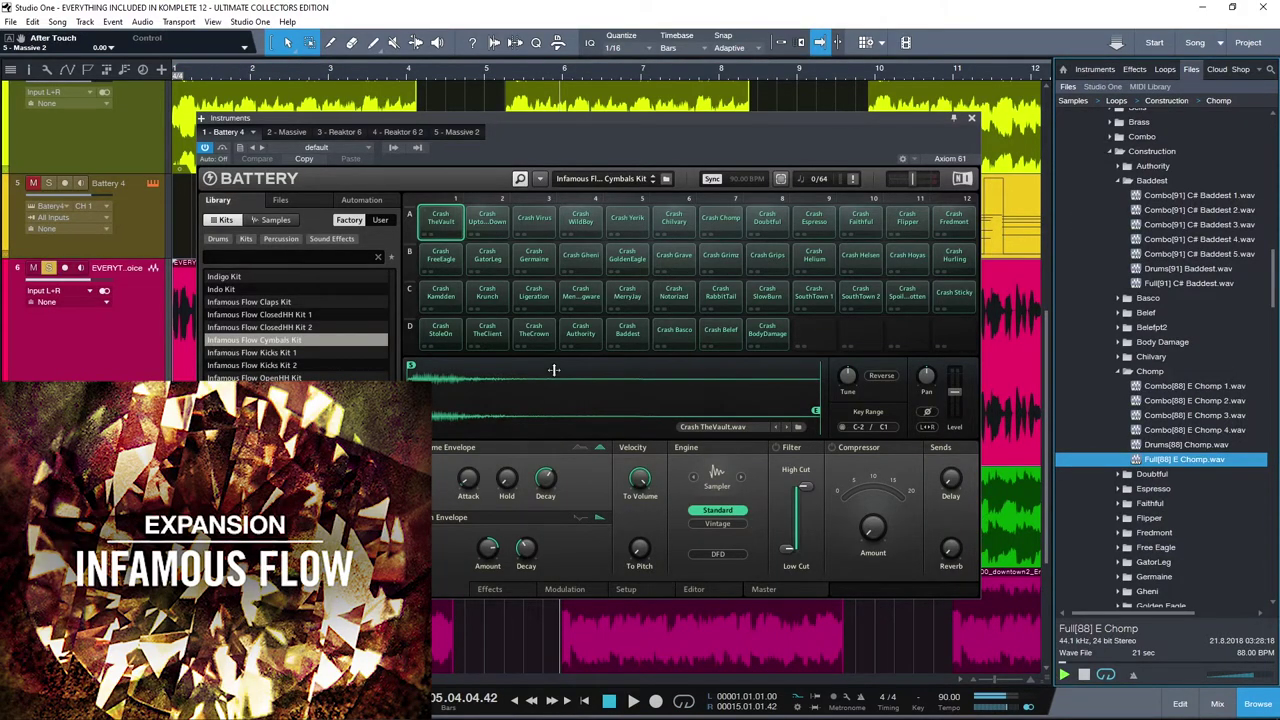
Look through the Infamous Flow expansion's loop folders with Battery moved down, and show Reaktor 6 with Monark and the second Reaktor 6.
left_click_drag(540, 121, 540, 134)
left_click_drag(1268, 312, 1268, 262)
scroll(1228, 250, "down", 5)
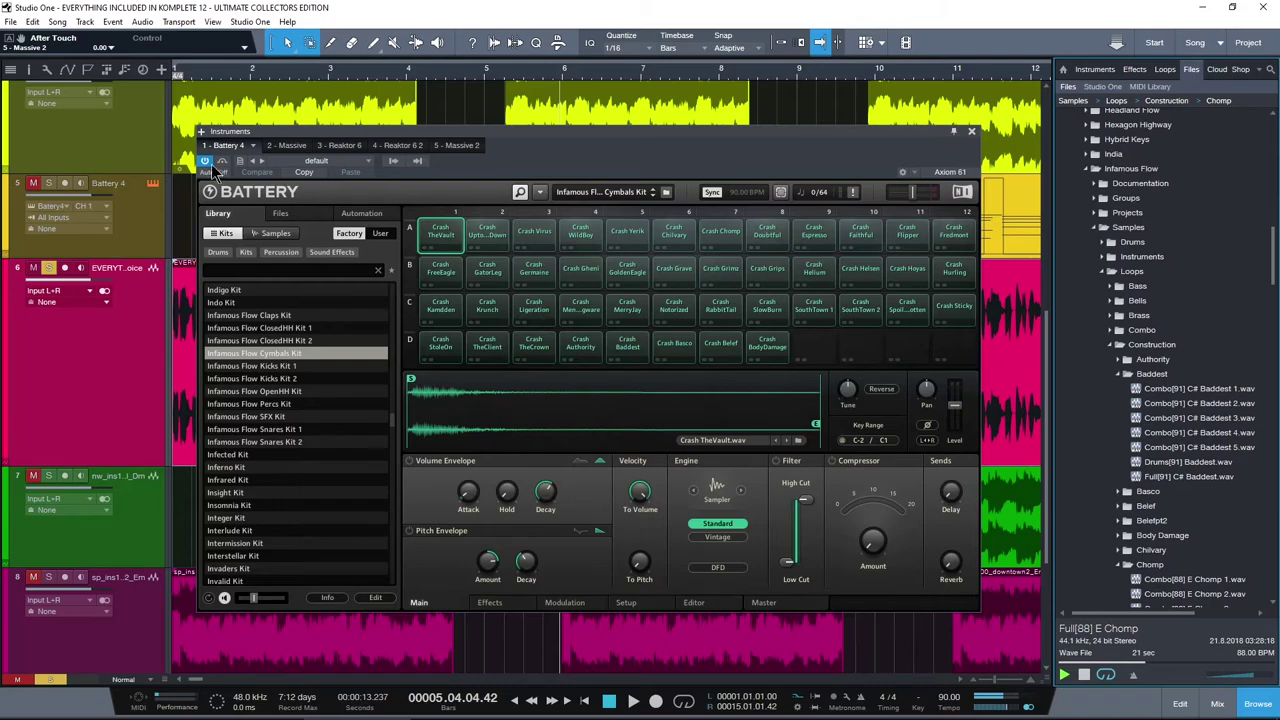
left_click(340, 146)
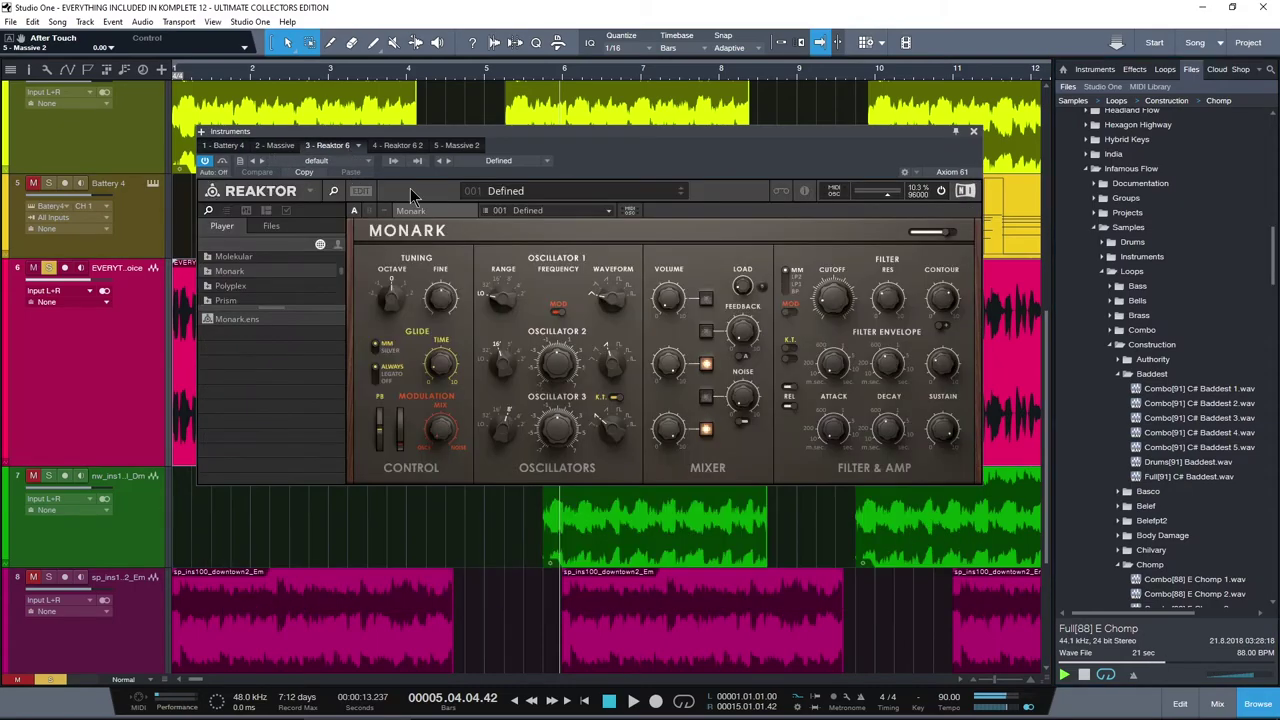
left_click(400, 146)
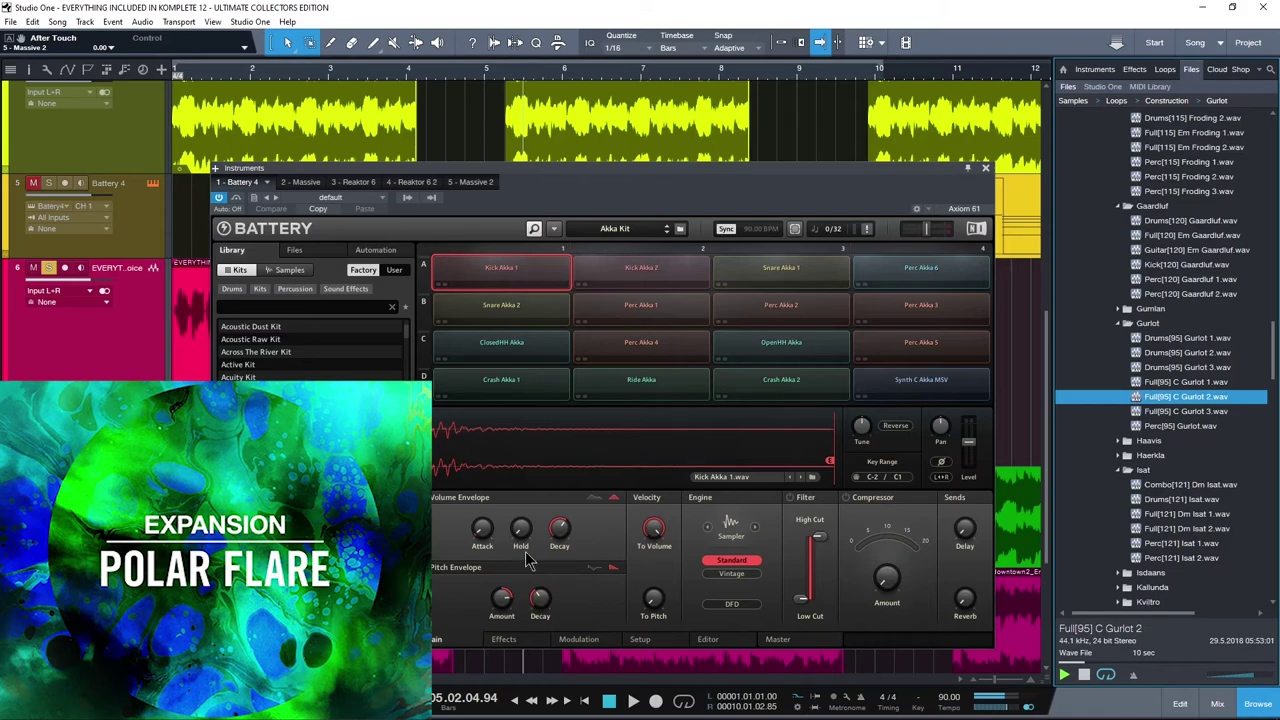
Look through the Polar Flare expansion's Construction loops from Akka onward and audition Full[115] Em Froding 1.wav.
left_click_drag(1273, 373, 1273, 320)
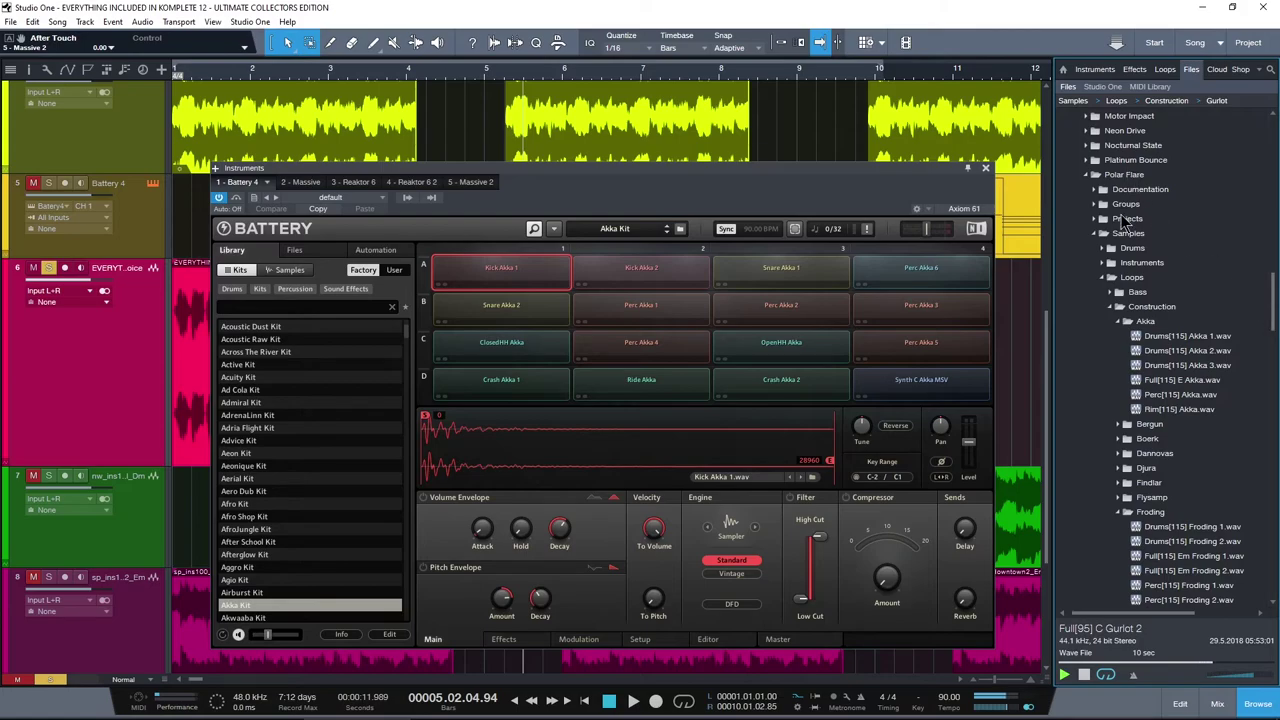
scroll(1104, 285, "down", 4)
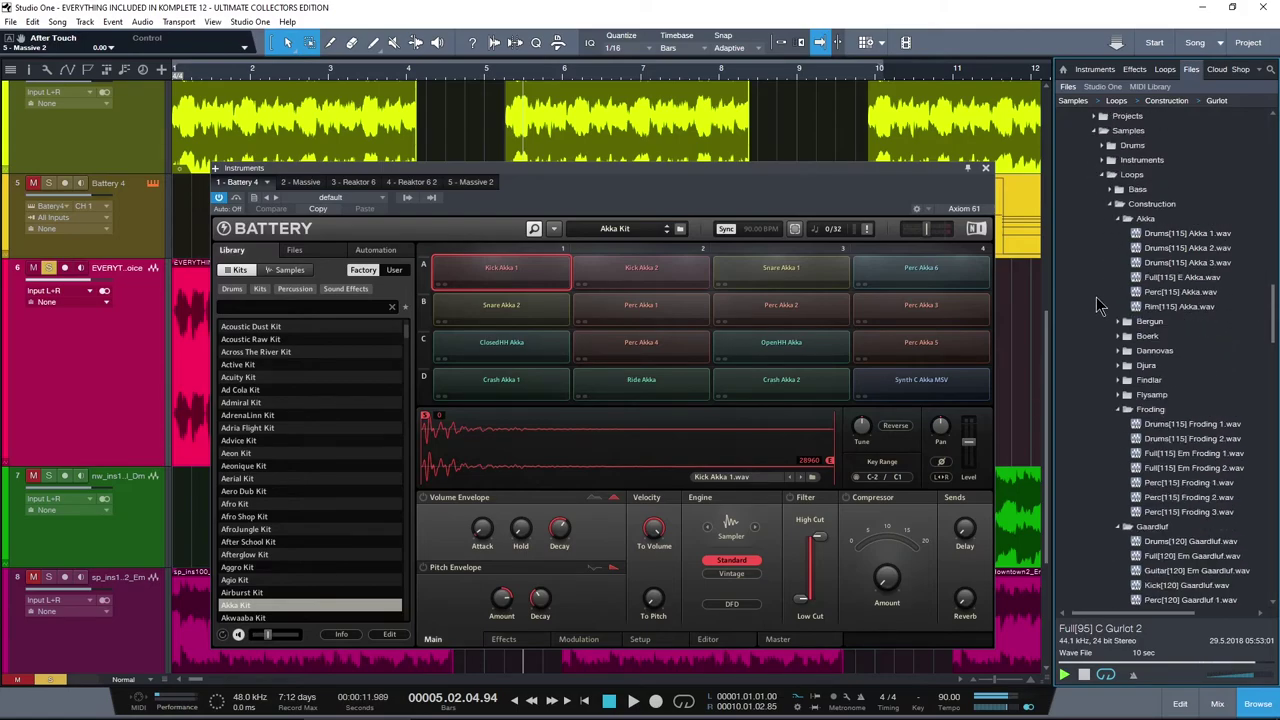
scroll(1098, 305, "down", 3)
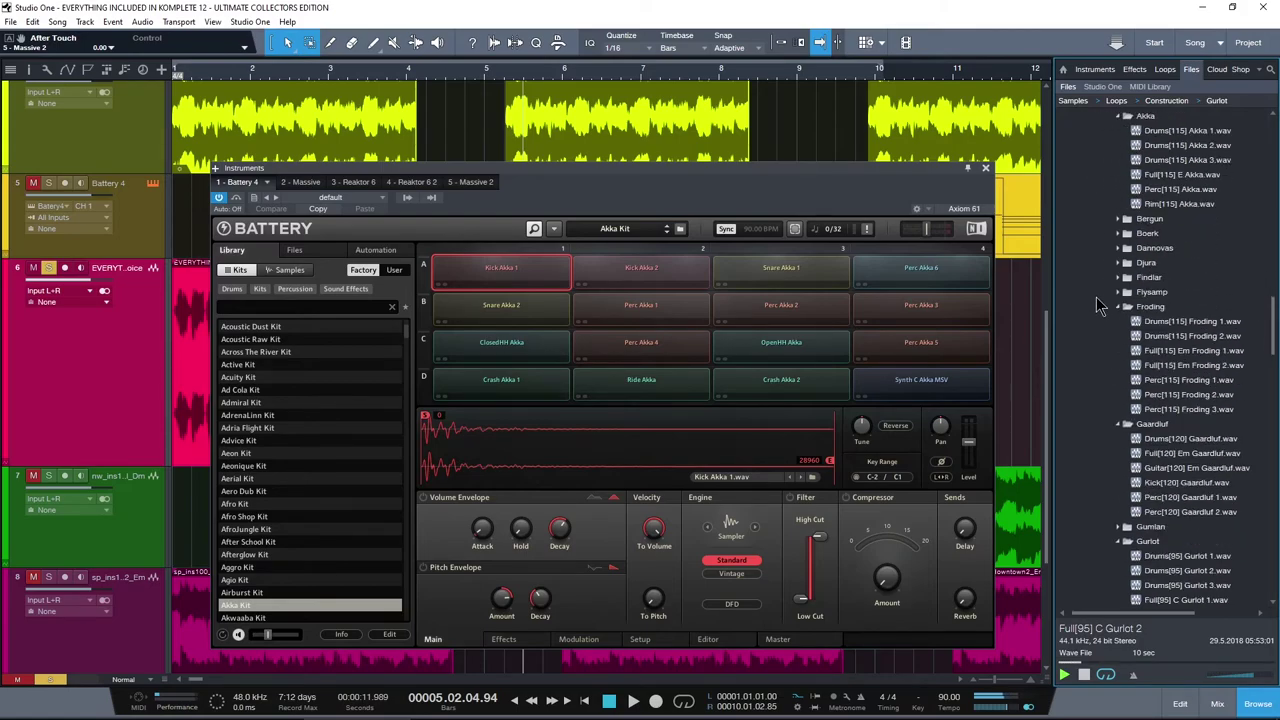
scroll(1098, 305, "down", 1)
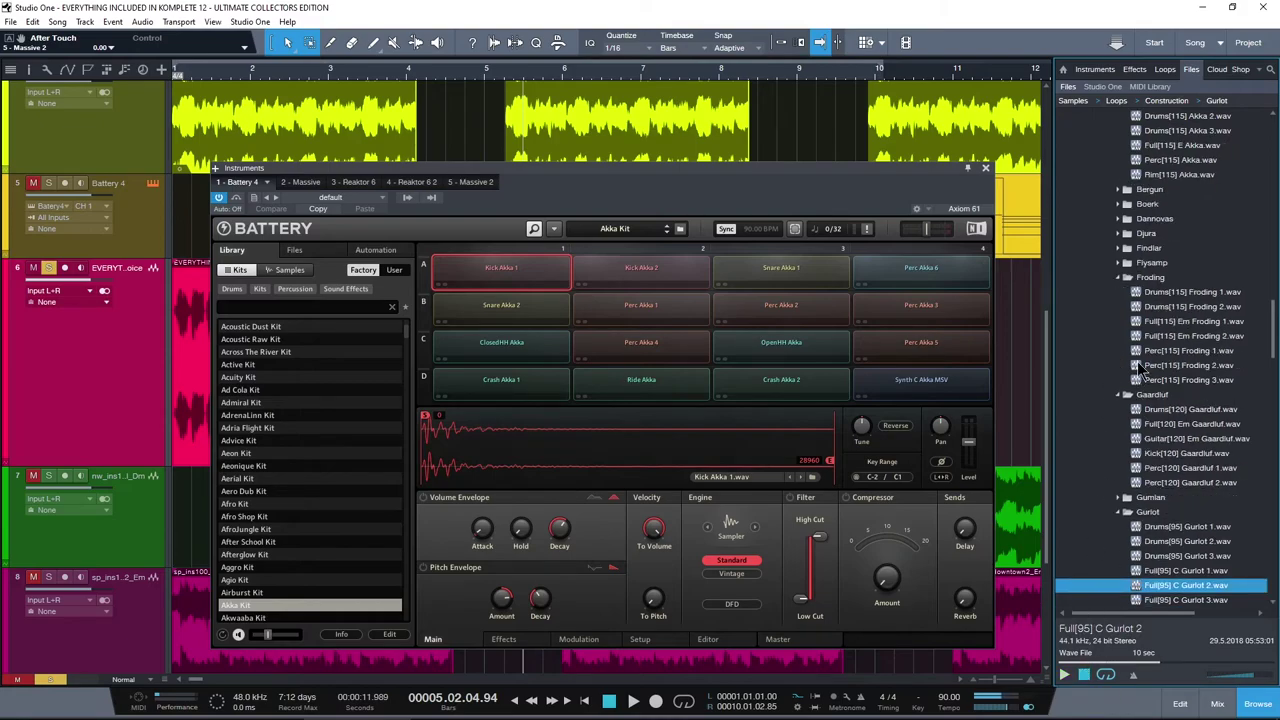
left_click(1140, 322)
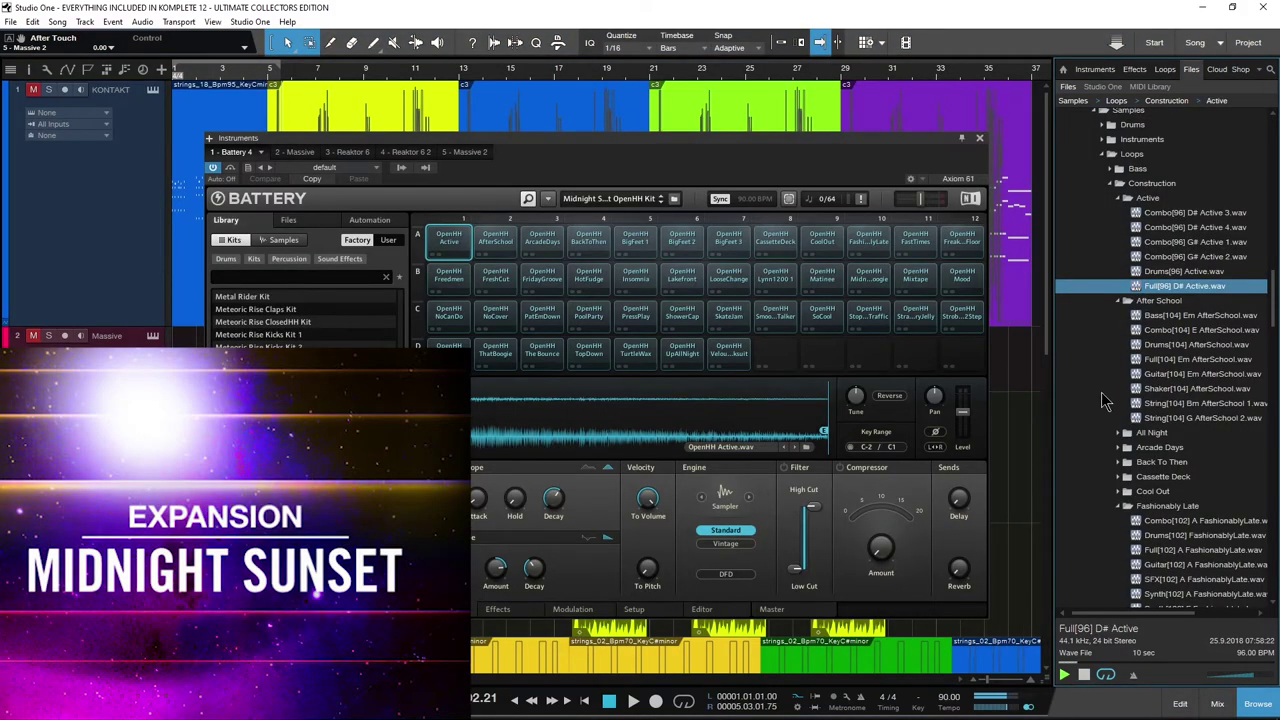
Look through the Midnight Sunset expansion's folders and audition Full[104] Em AfterSchool.wav from the After School construction loops.
scroll(1152, 428, "up", 3)
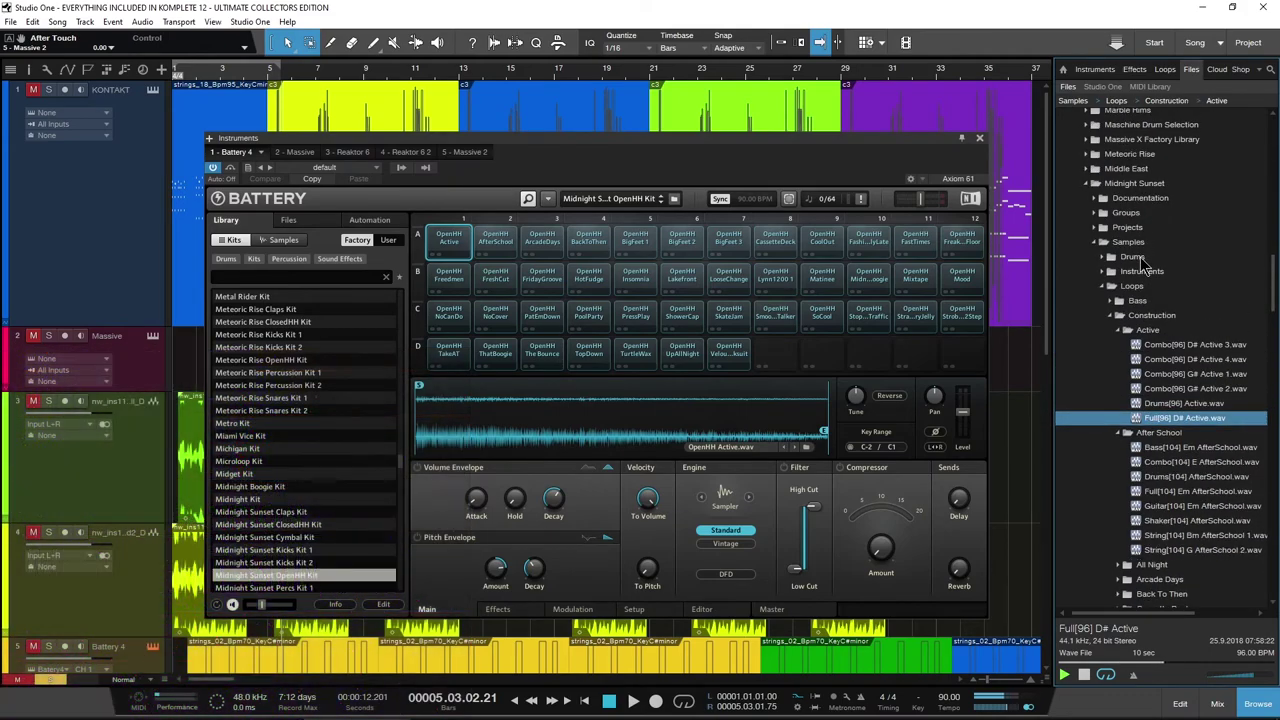
scroll(1105, 260, "down", 2)
scroll(1100, 285, "down", 3)
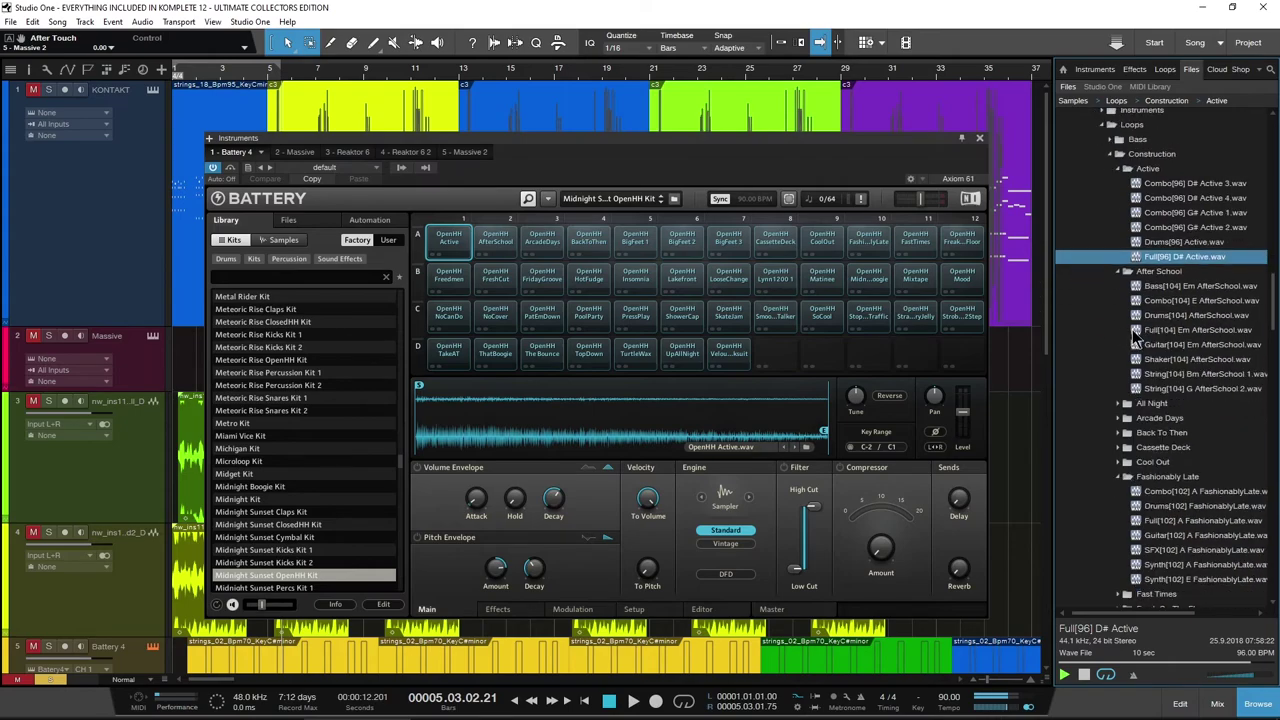
left_click(1136, 331)
scroll(1198, 337, "down", 4)
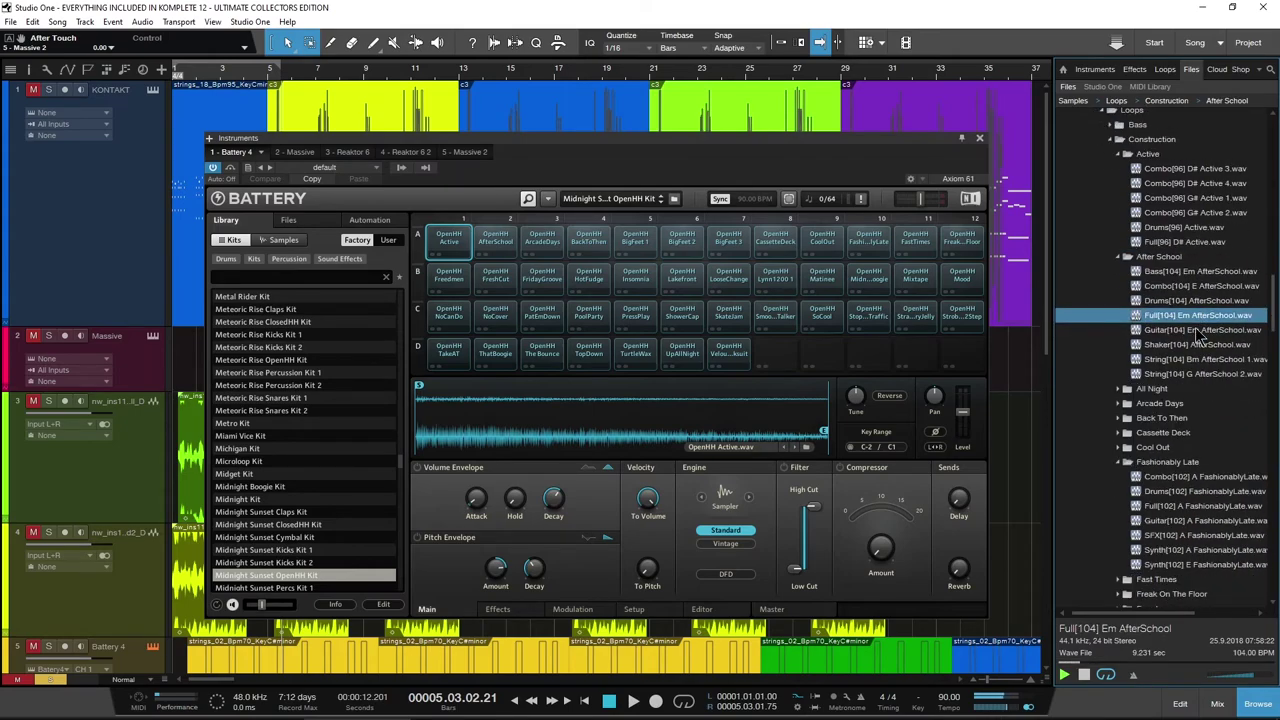
Show Reaktor 6 with Monark's ARPlease and the second Reaktor 6 instance, moving the instrument window up.
scroll(1198, 337, "down", 4)
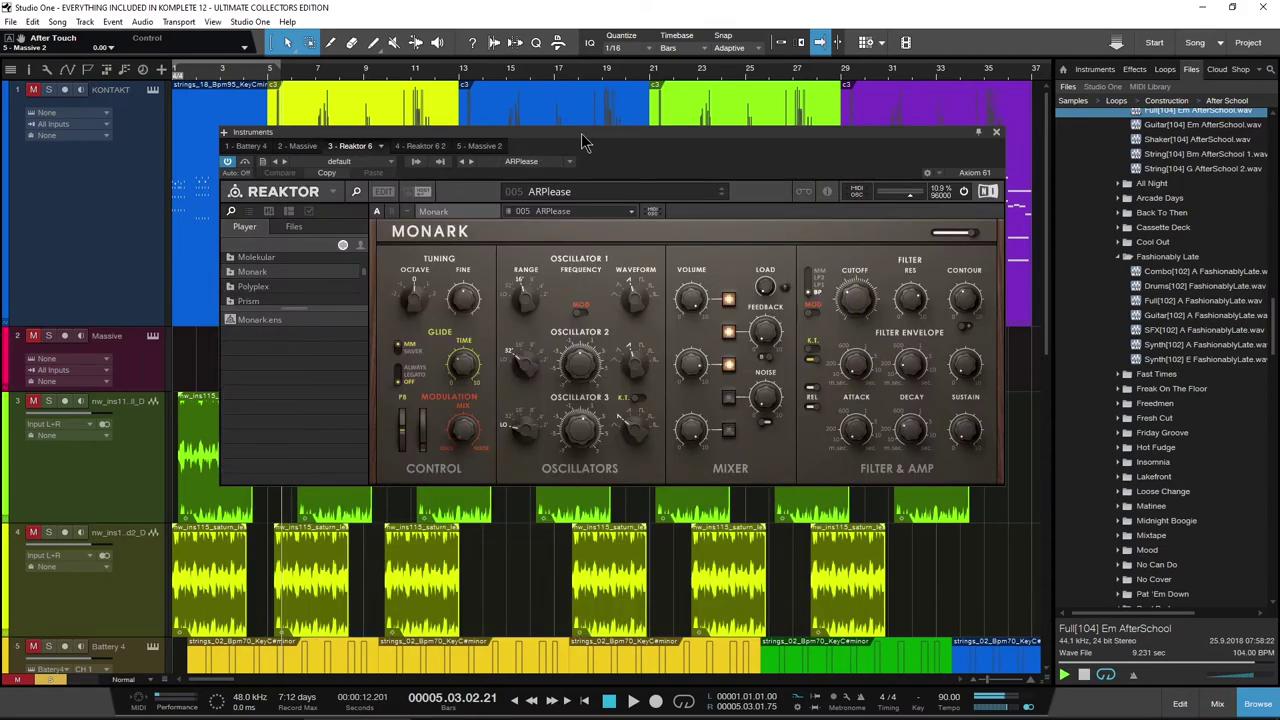
left_click_drag(585, 143, 618, 121)
left_click(403, 157)
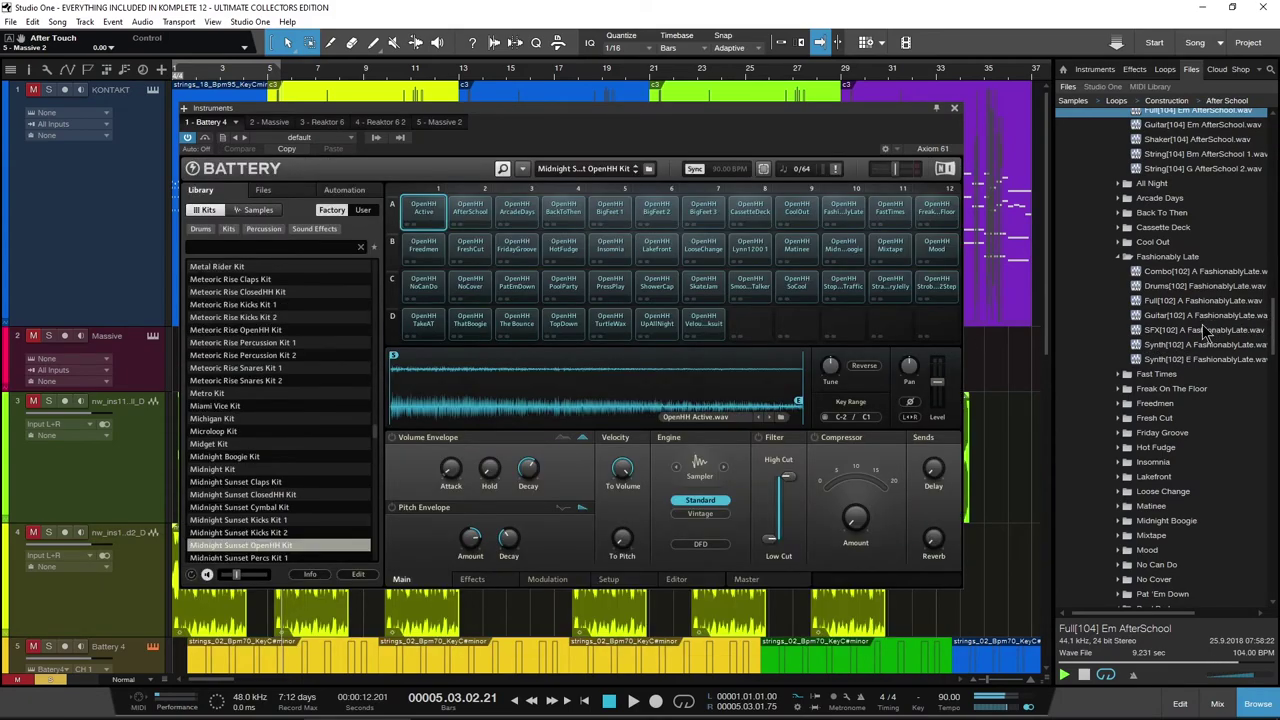
Audition Full[102] A FashionablyLate.wav from the Fashionably Late construction loops.
scroll(1250, 350, "down", 3)
left_click(1134, 193)
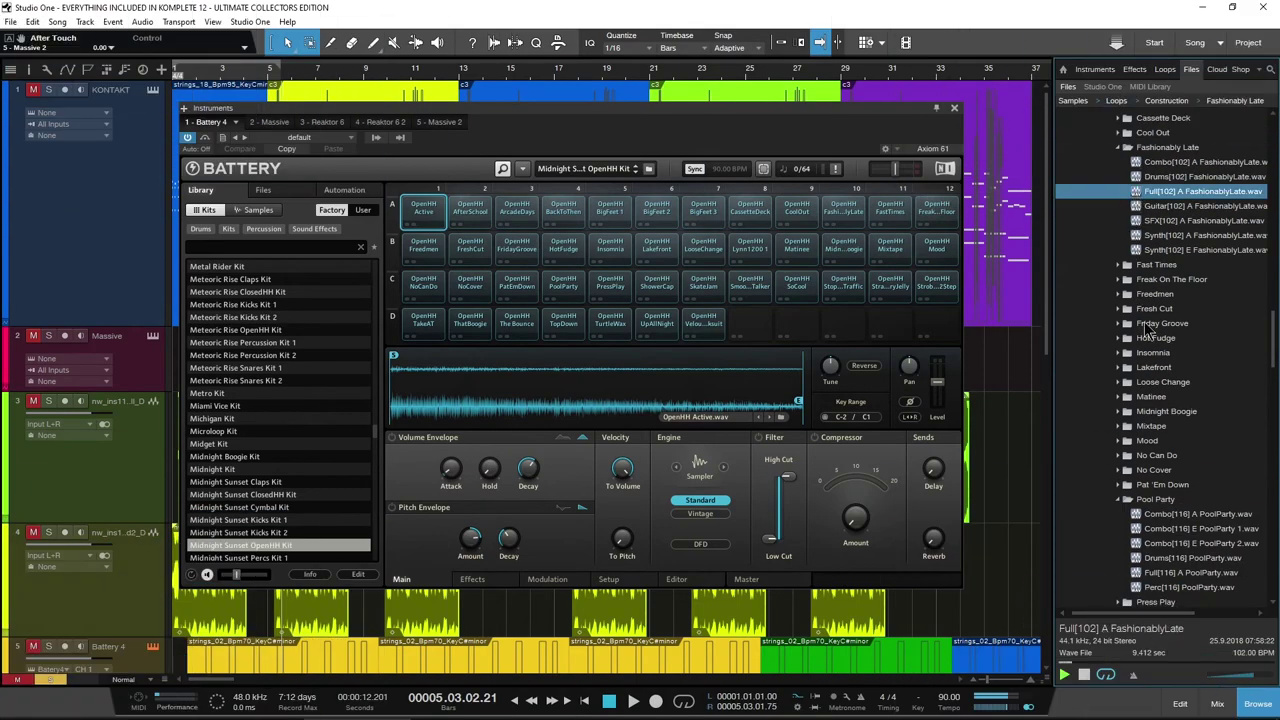
scroll(1145, 325, "up", 3)
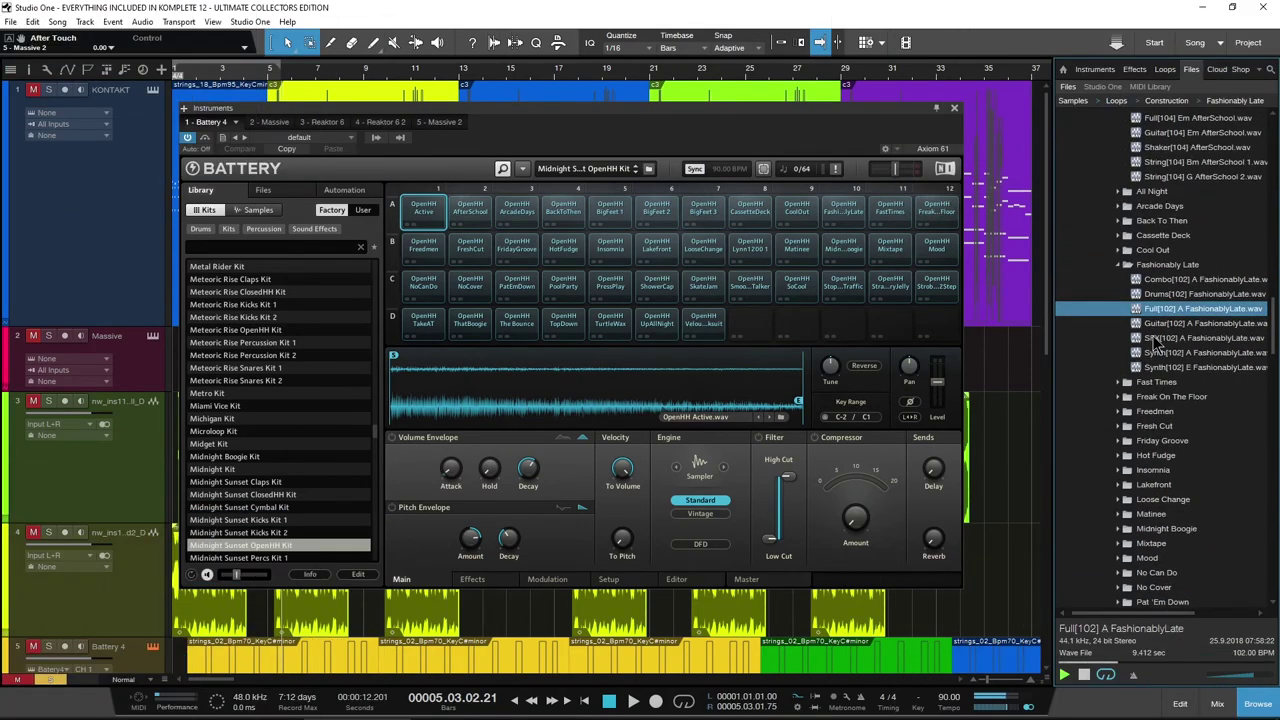
Audition Full[116] A PoolParty.wav from the Pool Party folder and look through the remaining Midnight Sunset Construction folders.
scroll(1155, 340, "down", 3)
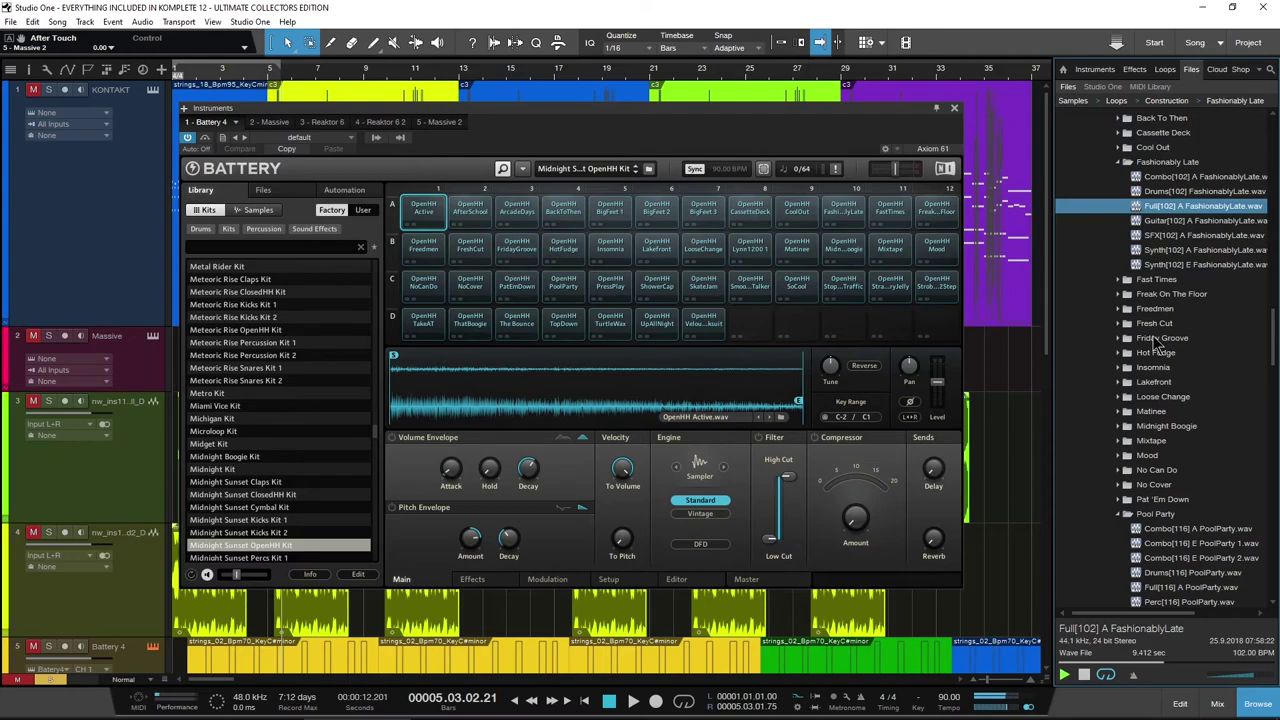
scroll(1155, 343, "down", 3)
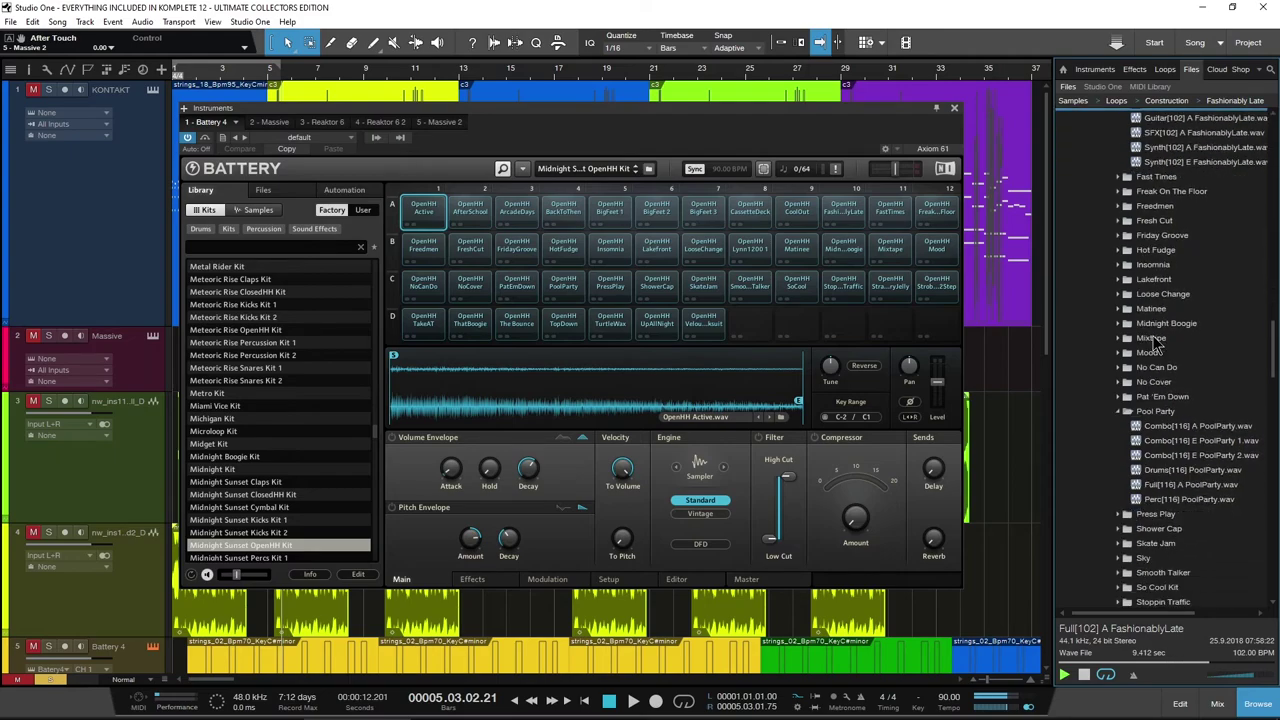
scroll(1155, 343, "down", 1)
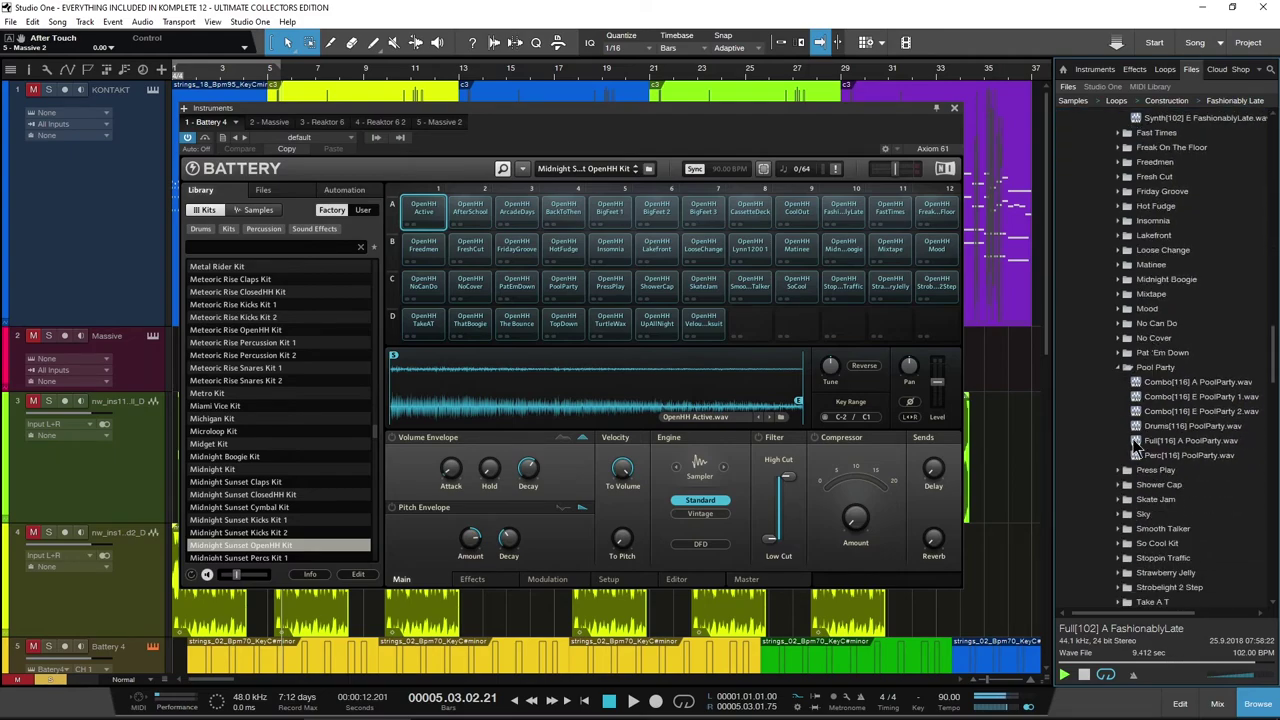
left_click(1137, 442)
scroll(1145, 425, "down", 3)
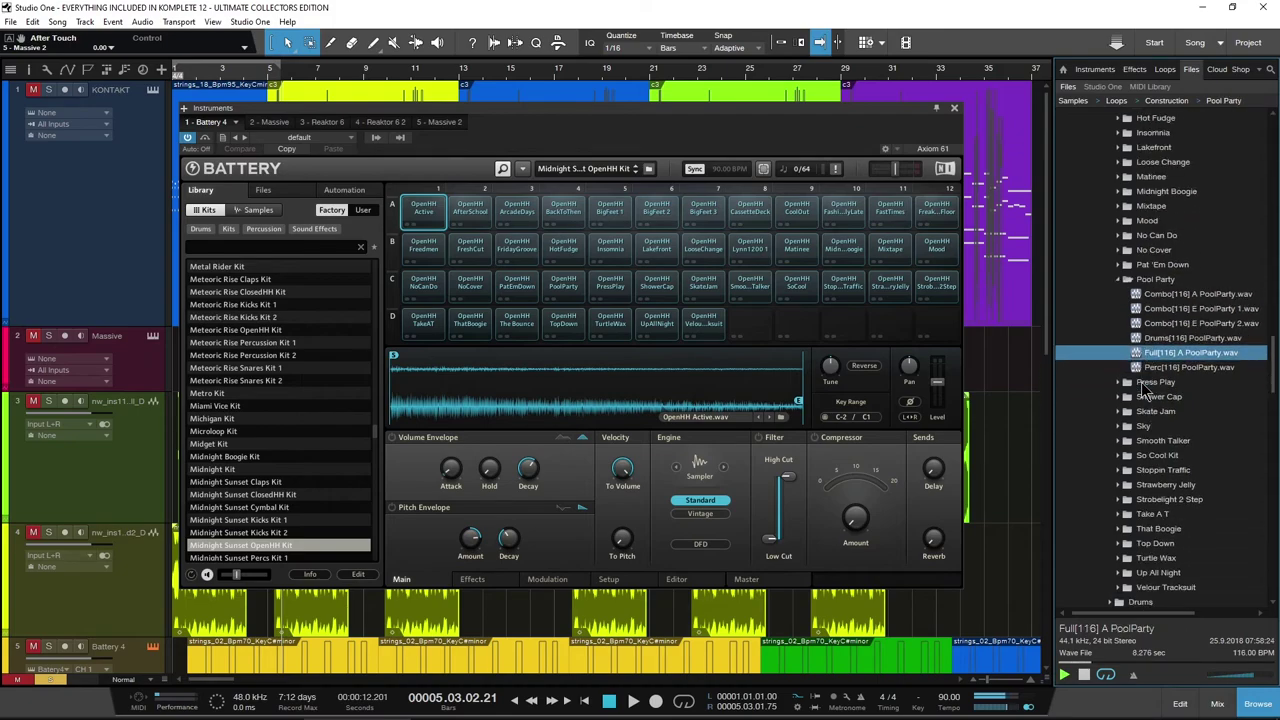
scroll(1127, 453, "down", 3)
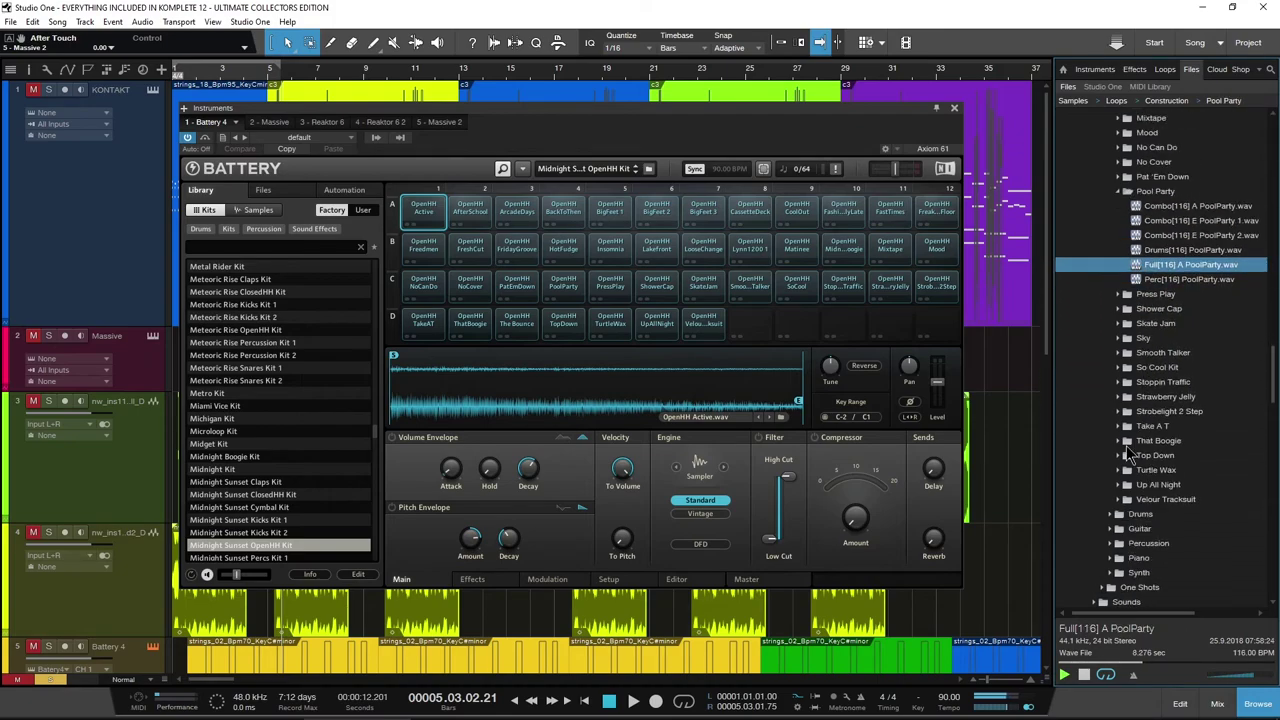
left_click_drag(1274, 402, 1275, 272)
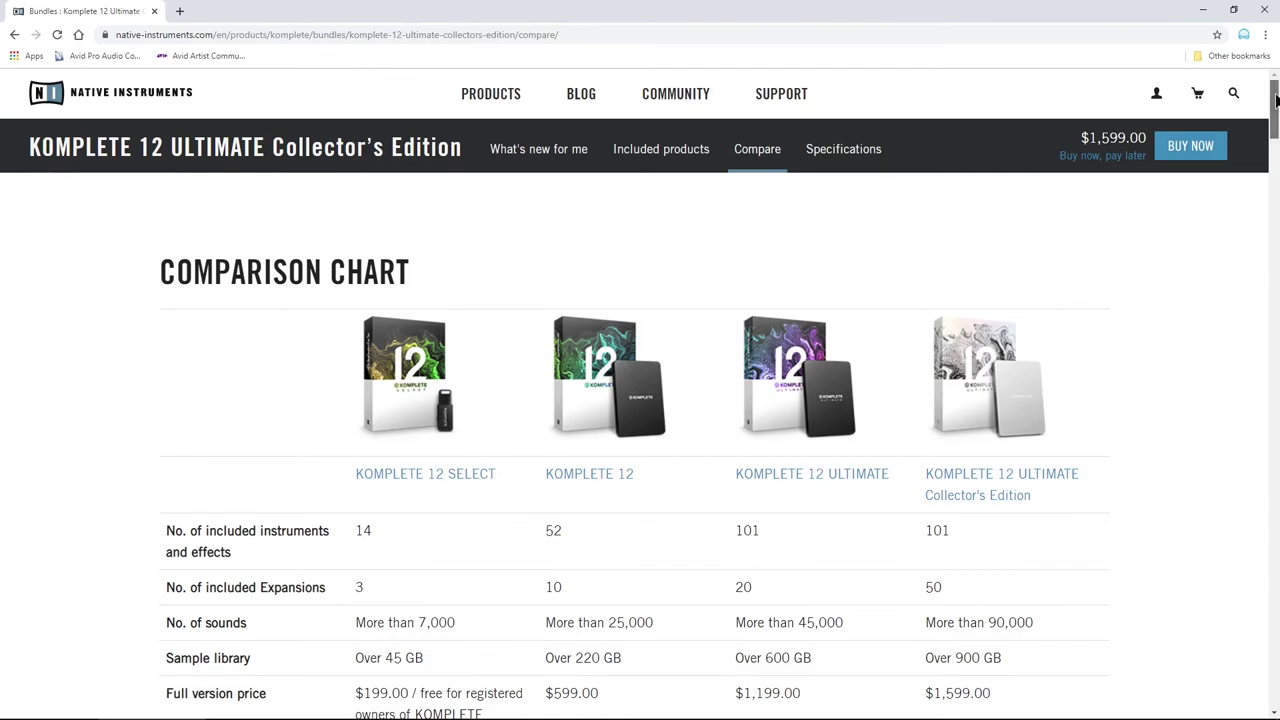
In the web browser, look through the Komplete 12 comparison chart from the edition prices to the end of the Expansions list.
scroll(1275, 100, "down", 2)
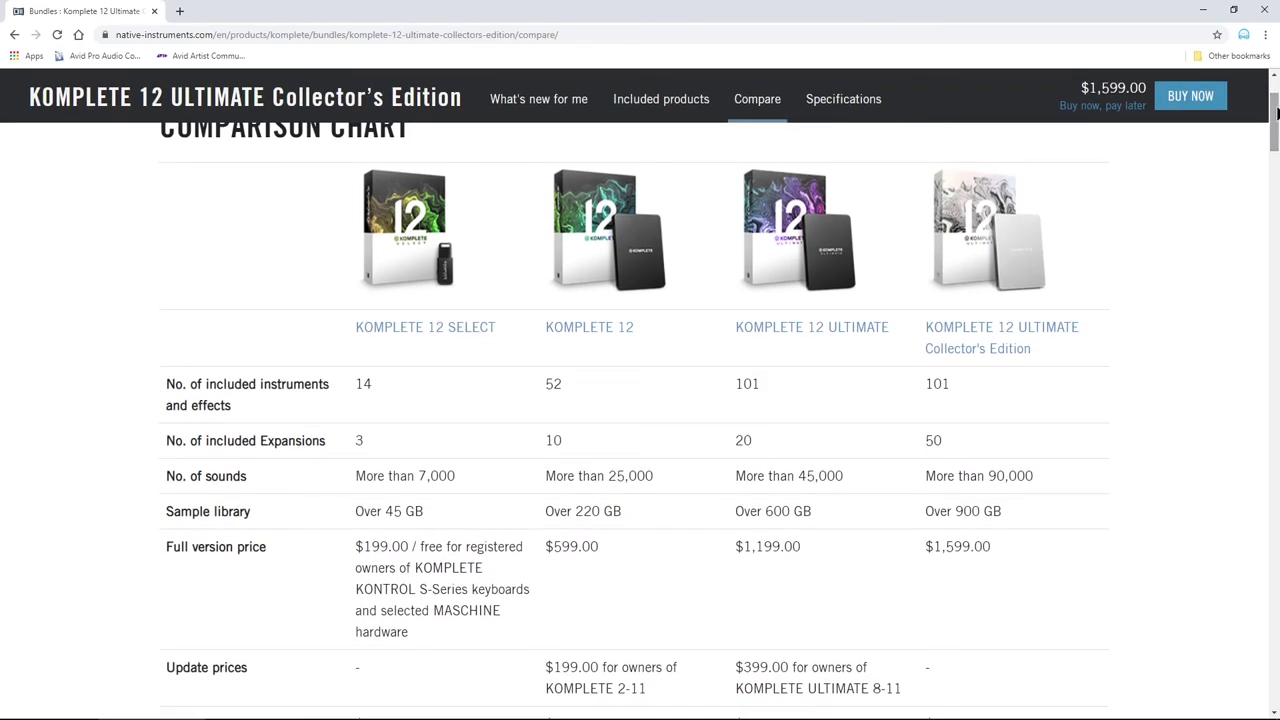
scroll(1275, 113, "down", 8)
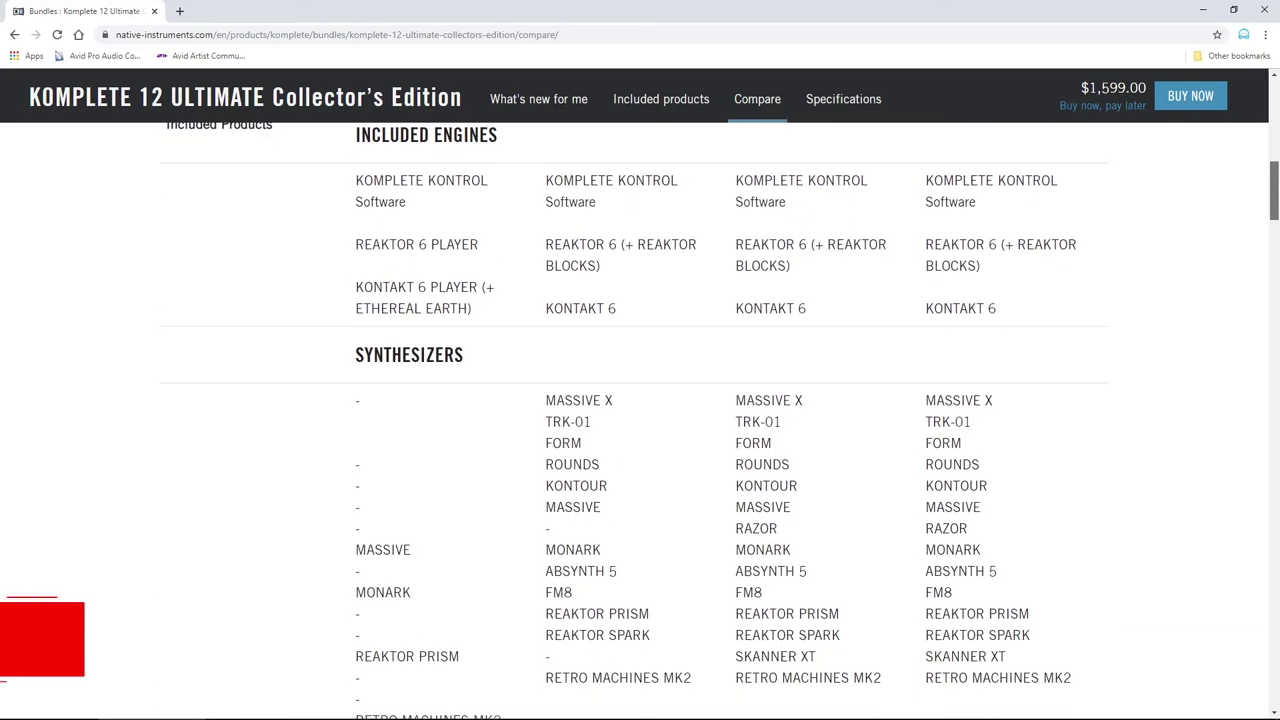
scroll(640, 420, "down", 3)
scroll(1277, 240, "down", 3)
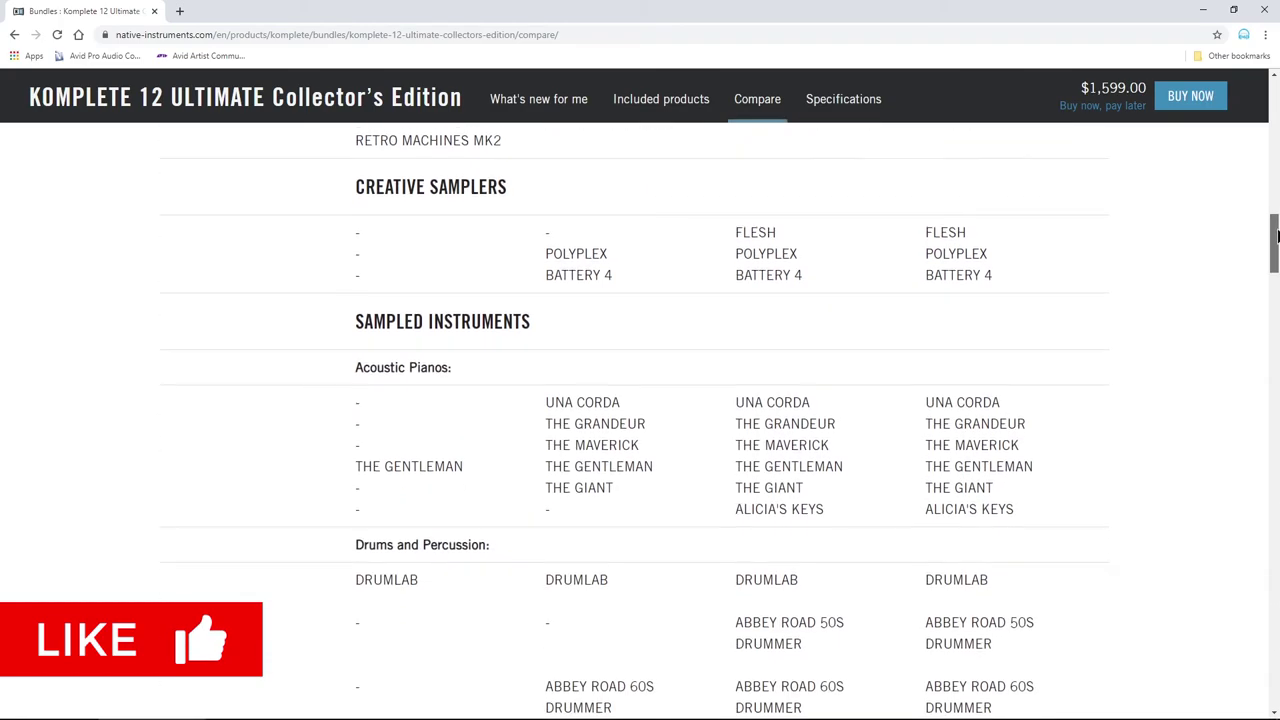
left_click_drag(1277, 240, 1276, 643)
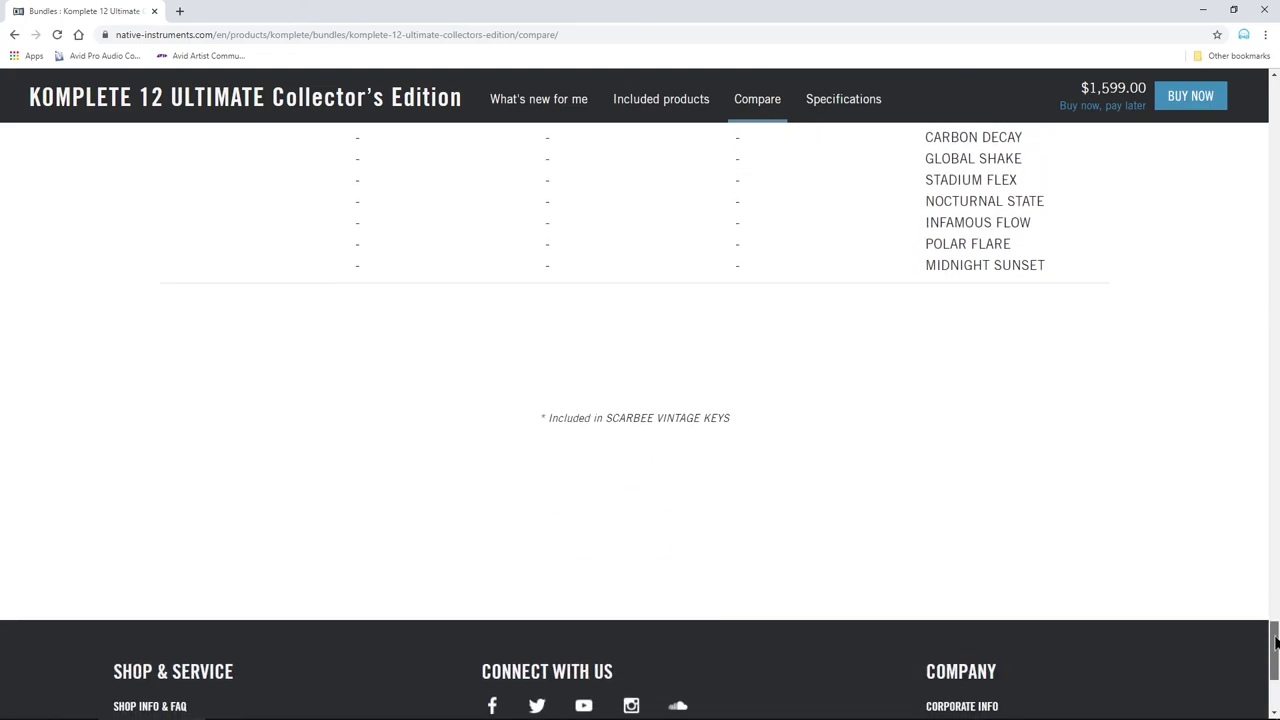